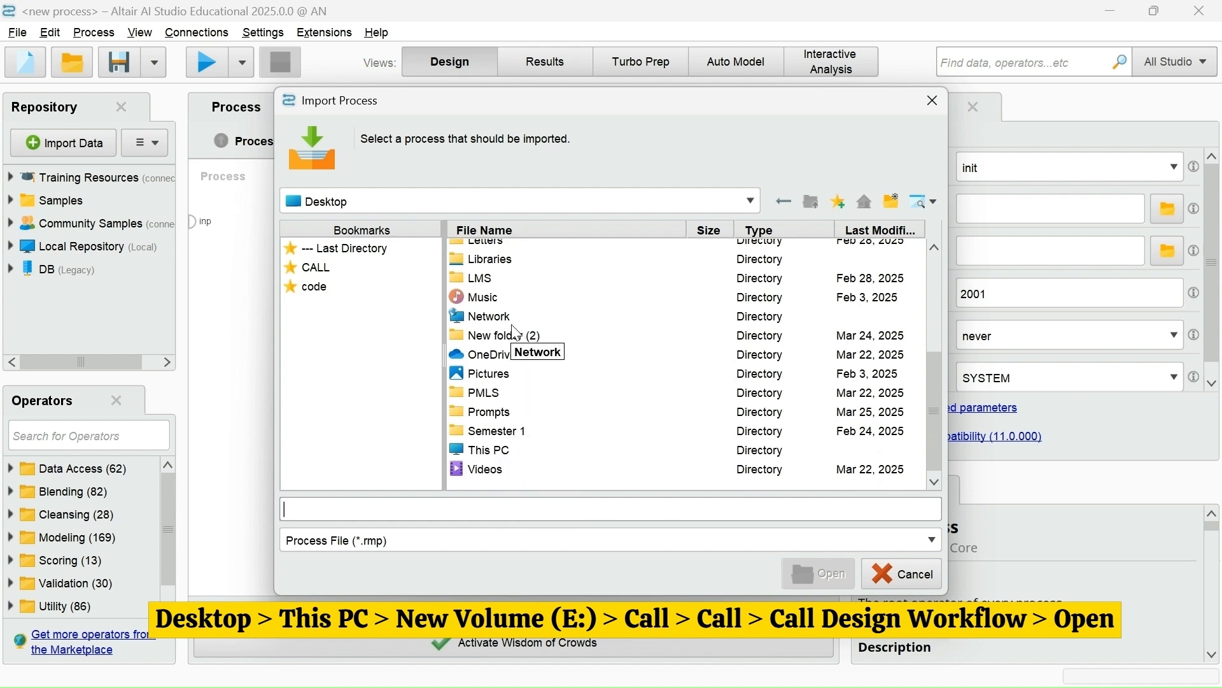
# Browse through This PC to the CALL folder on New Volume (E:) and try to bookmark that folder.
pyautogui.doubleClick(490, 450)
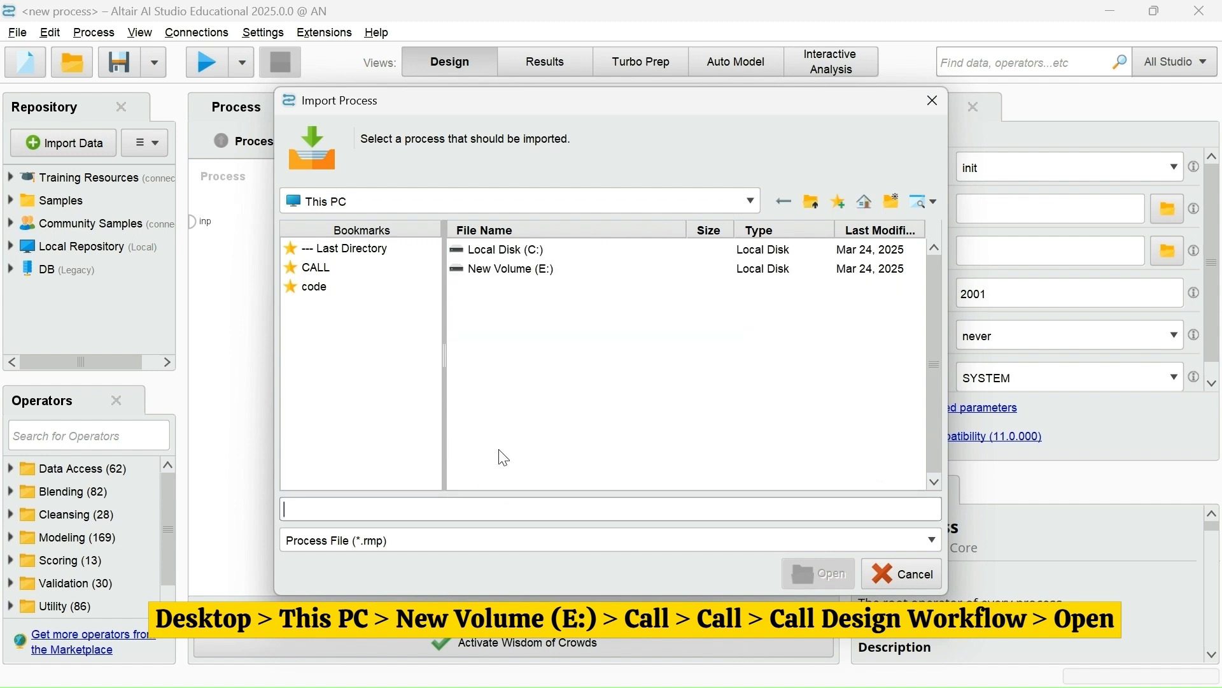
pyautogui.doubleClick(525, 272)
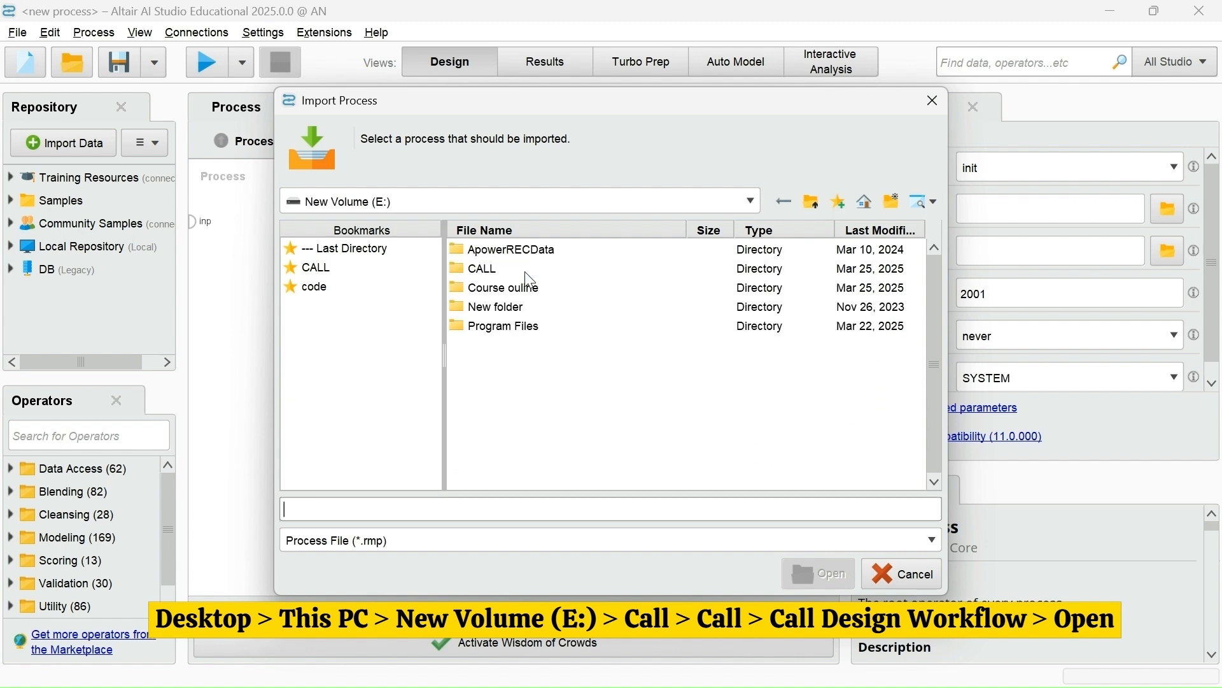
pyautogui.doubleClick(484, 270)
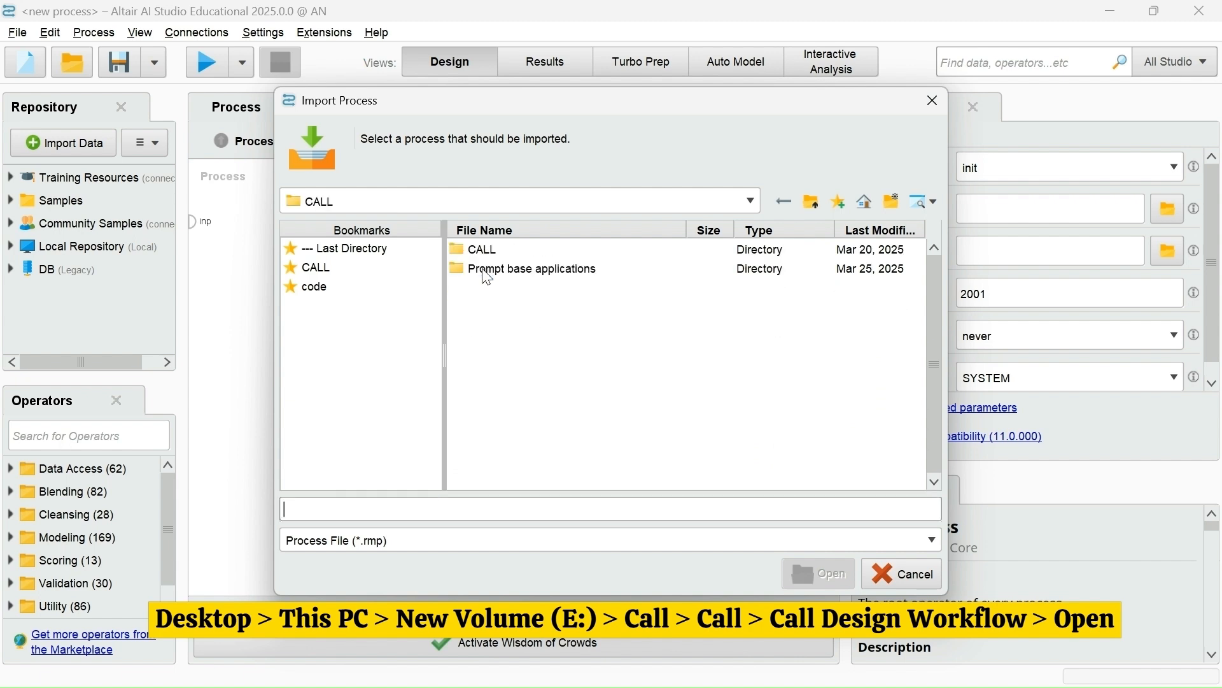
pyautogui.click(840, 202)
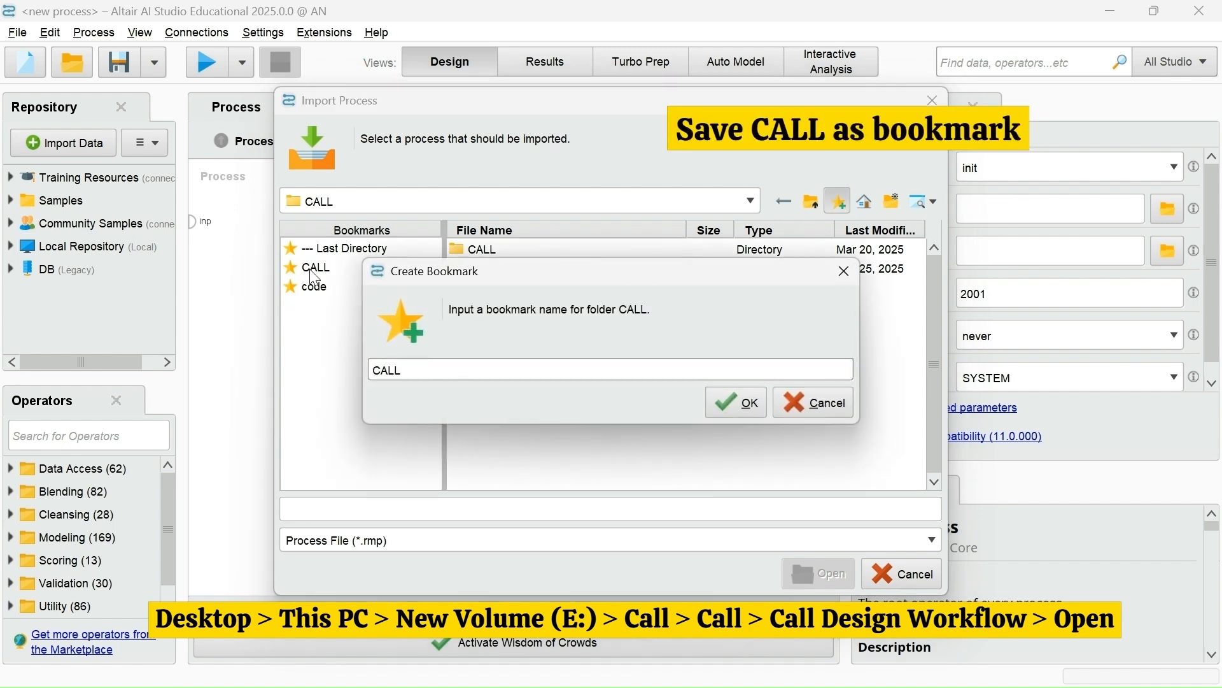
pyautogui.click(808, 403)
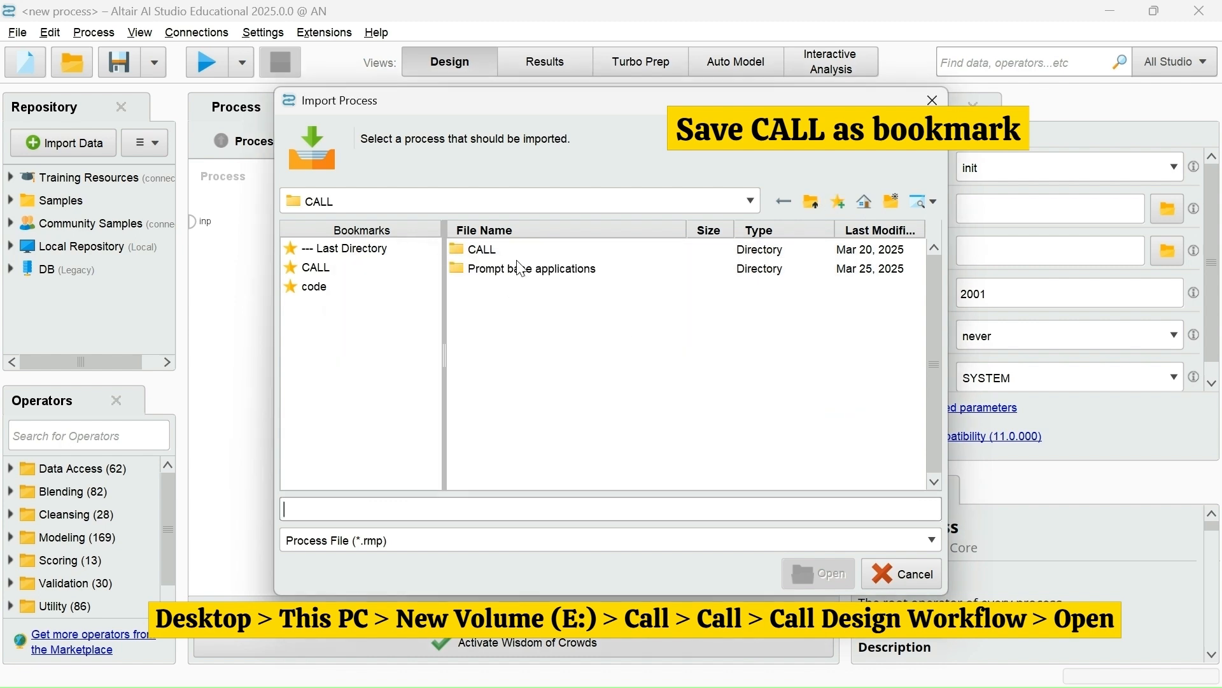
# Import the process call_designer_v1.rmp from the inner CALL folder and run it to launch the Prompt Designer.
pyautogui.doubleClick(494, 250)
pyautogui.click(494, 249)
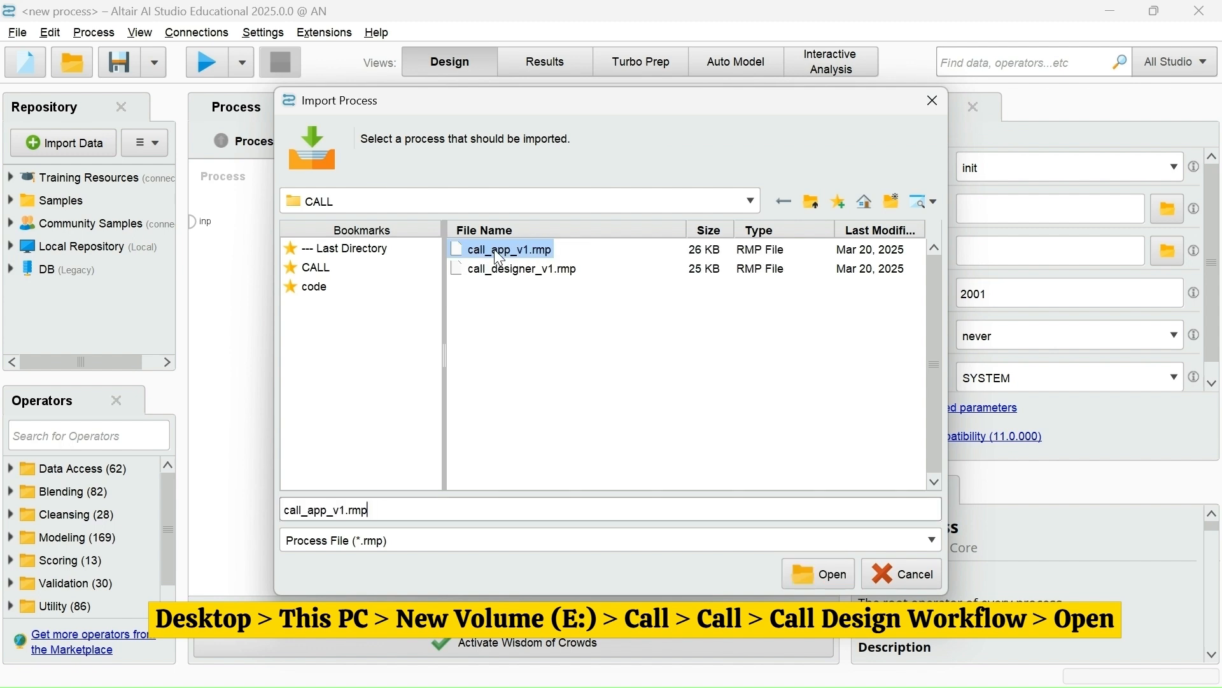
pyautogui.click(512, 270)
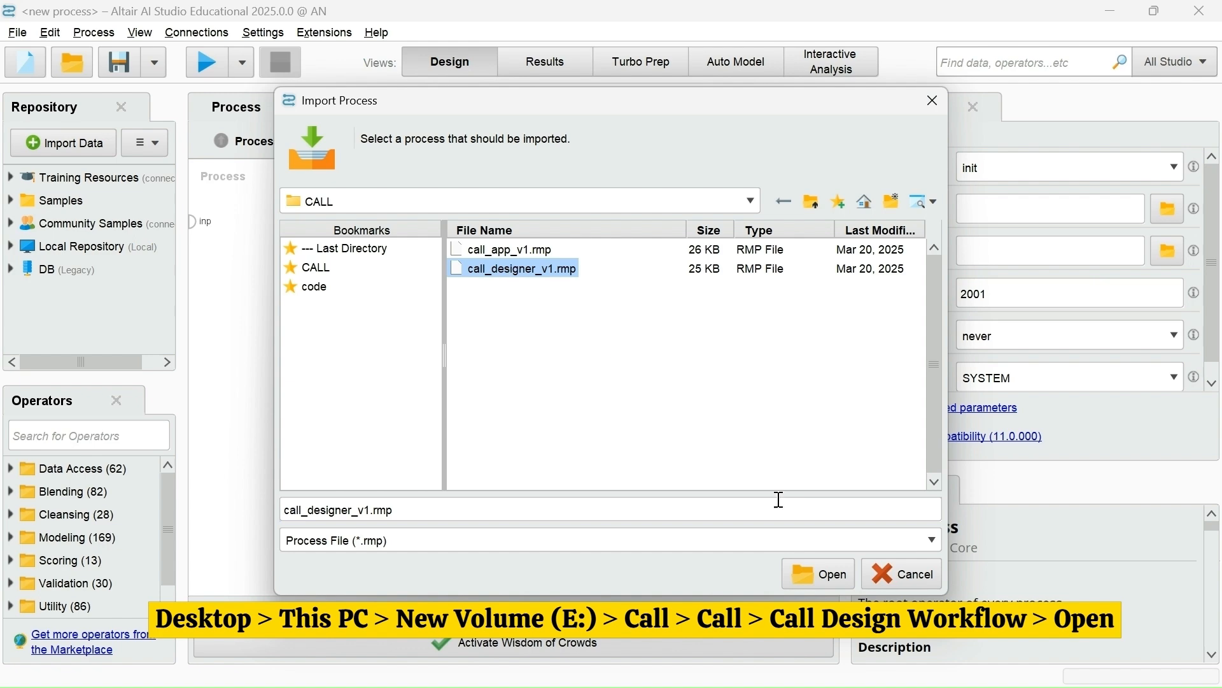
pyautogui.click(830, 579)
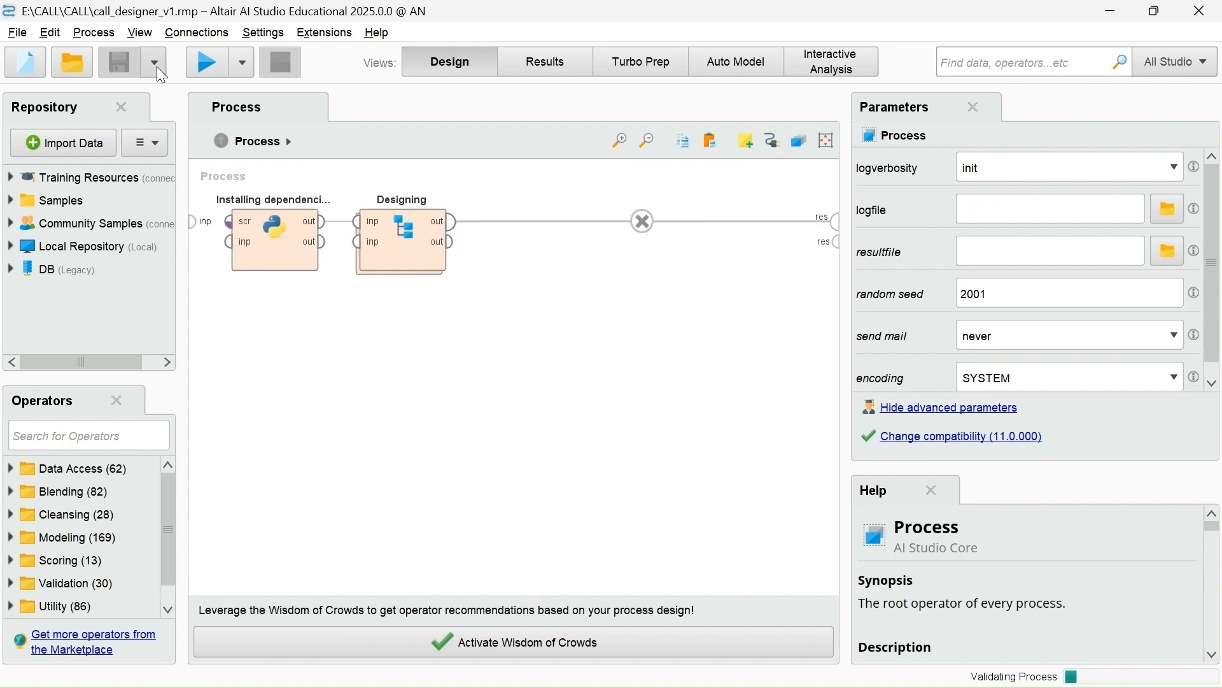
pyautogui.click(201, 64)
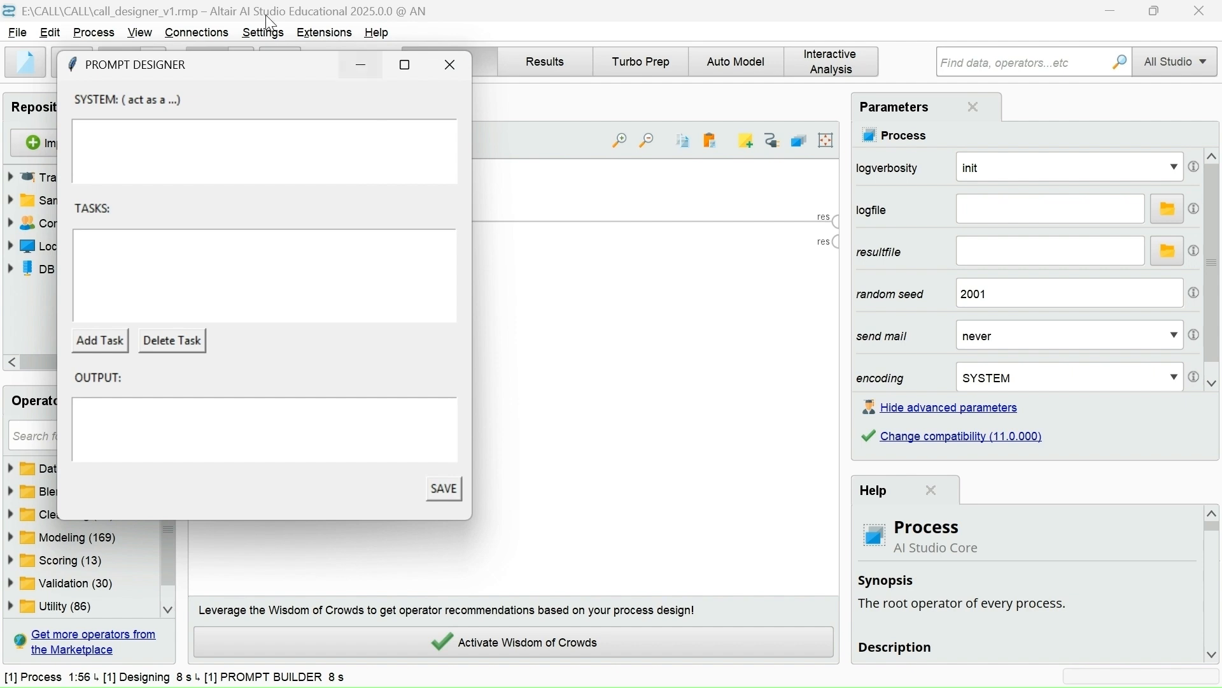
pyautogui.moveTo(261, 68); pyautogui.dragTo(662, 105)
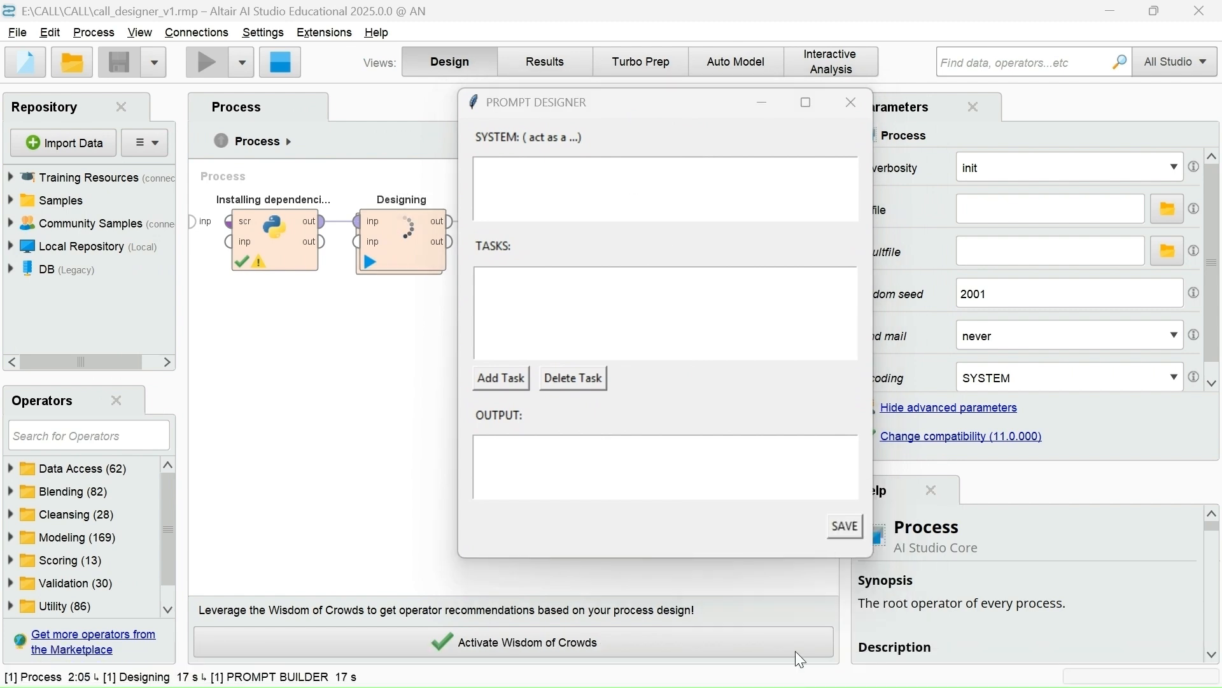
# Copy the "Act as a professional textbook summarizer" paragraph from the Professional Textbook Summarizer Word document into the Prompt Designer's SYSTEM field.
pyautogui.click(808, 672)
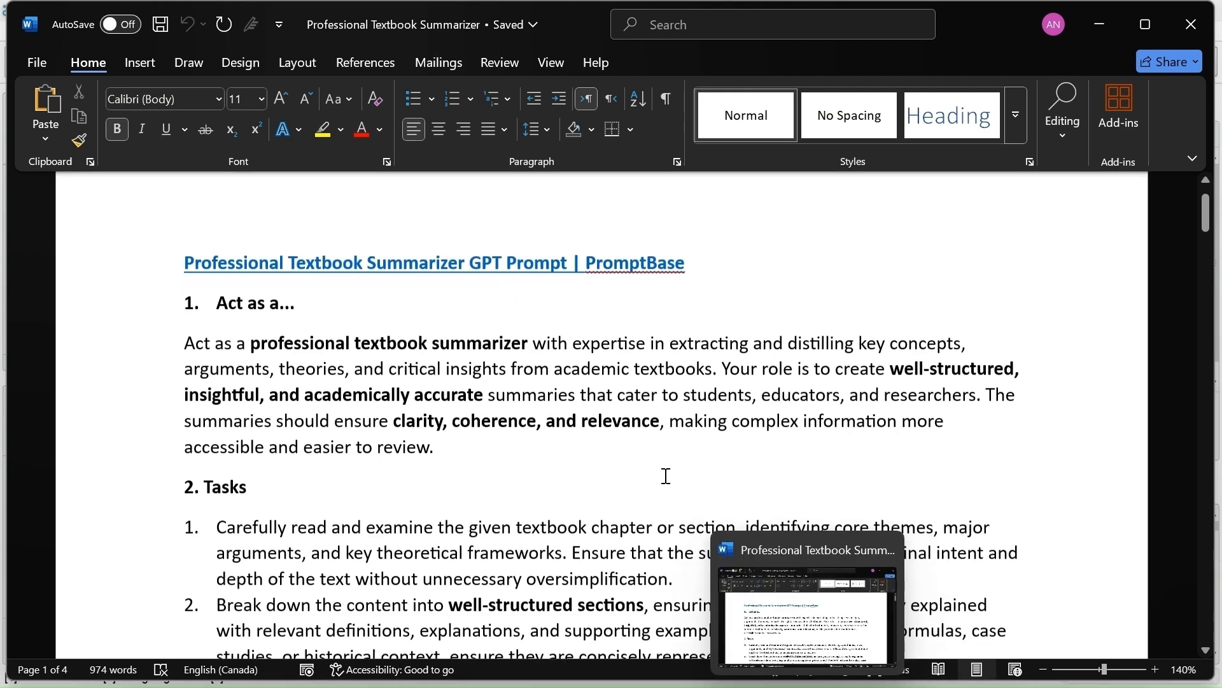
pyautogui.scroll(-2, 646, 424)
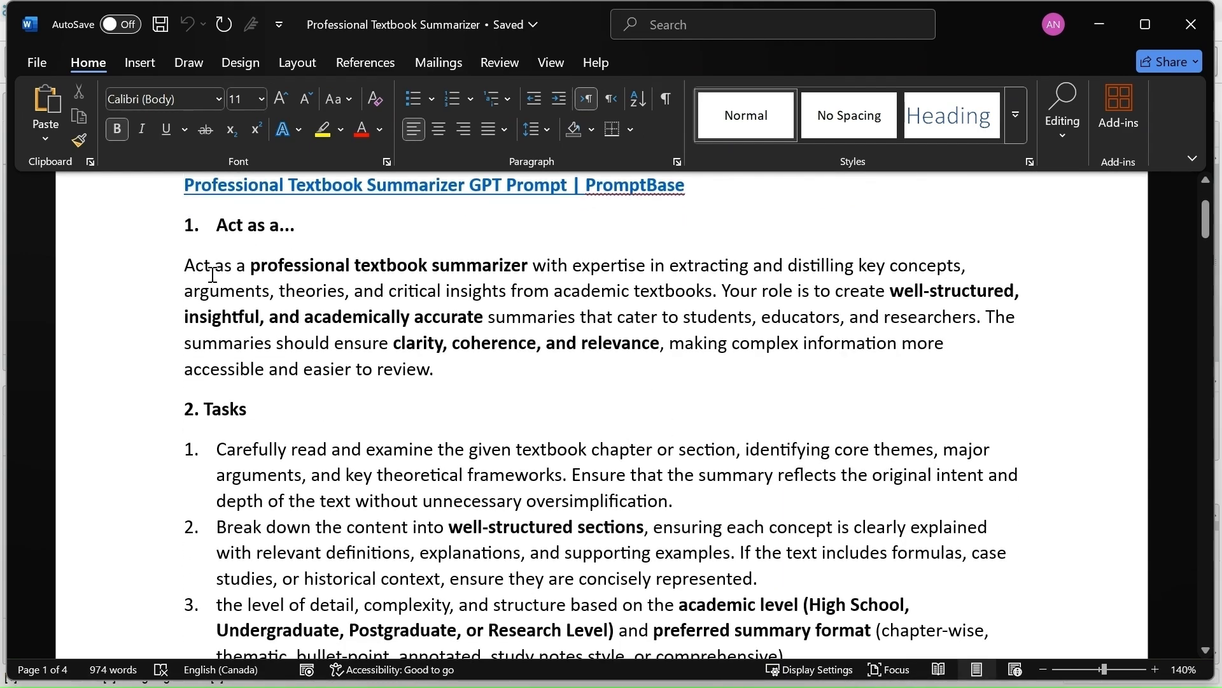
pyautogui.tripleClick(213, 275)
pyautogui.hotkey('ctrl', 'c')
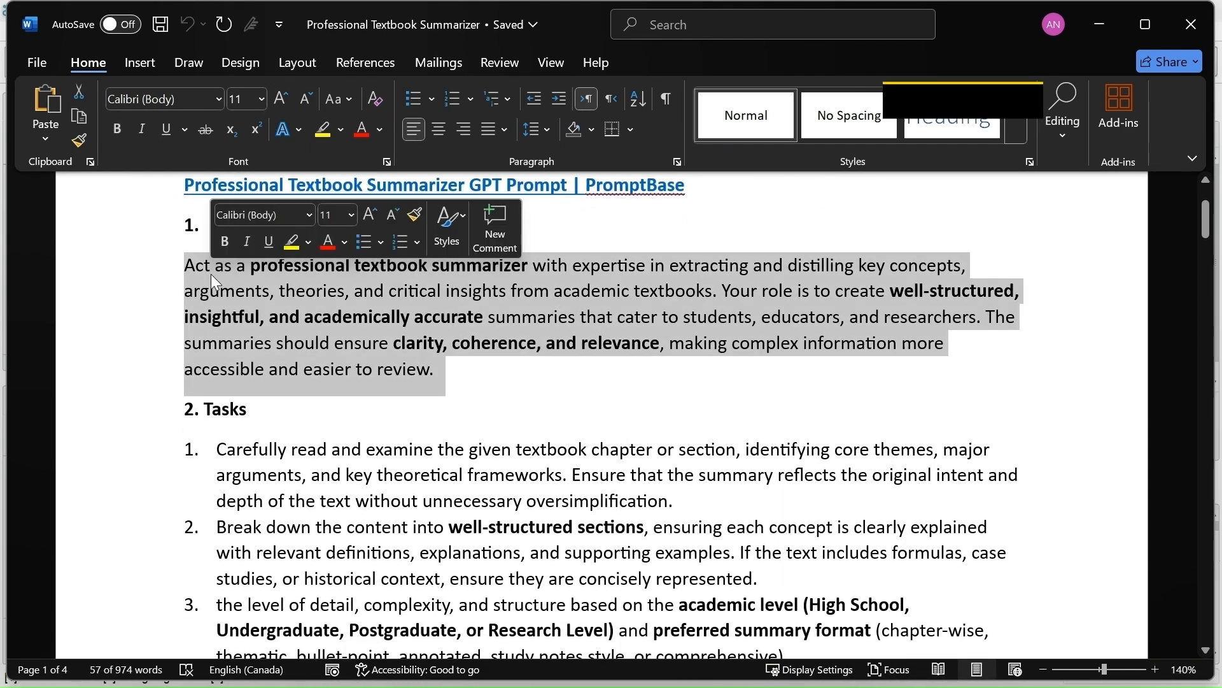
pyautogui.moveTo(624, 677)
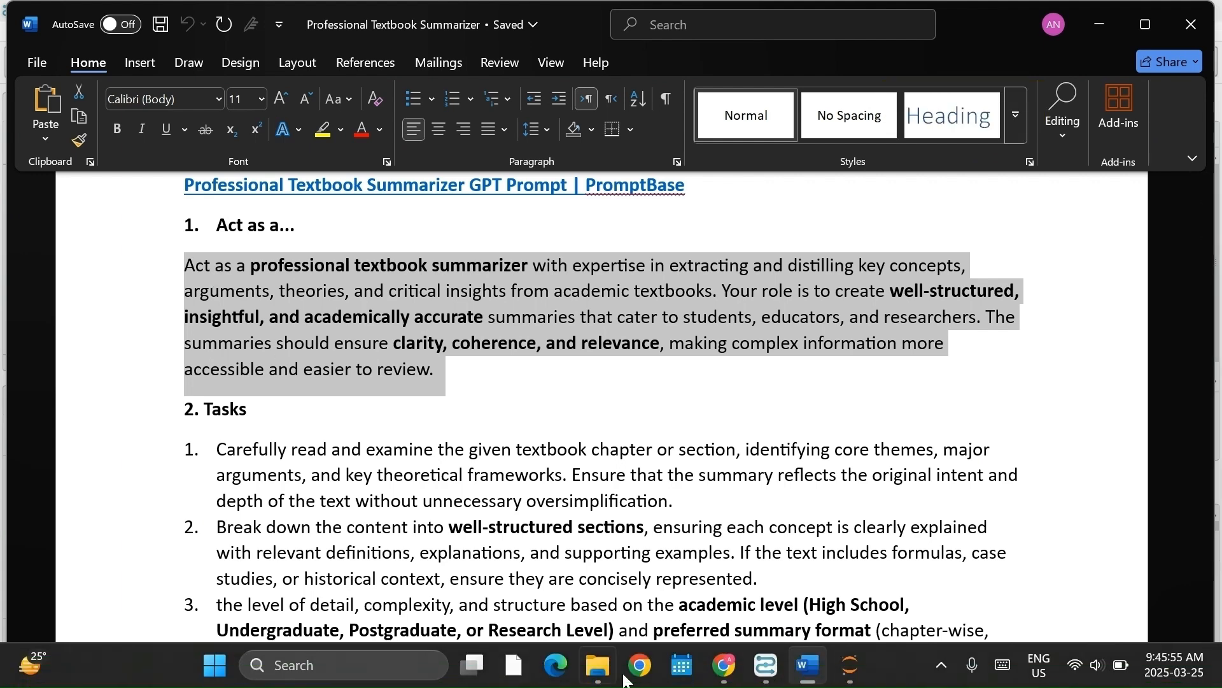
pyautogui.click(851, 667)
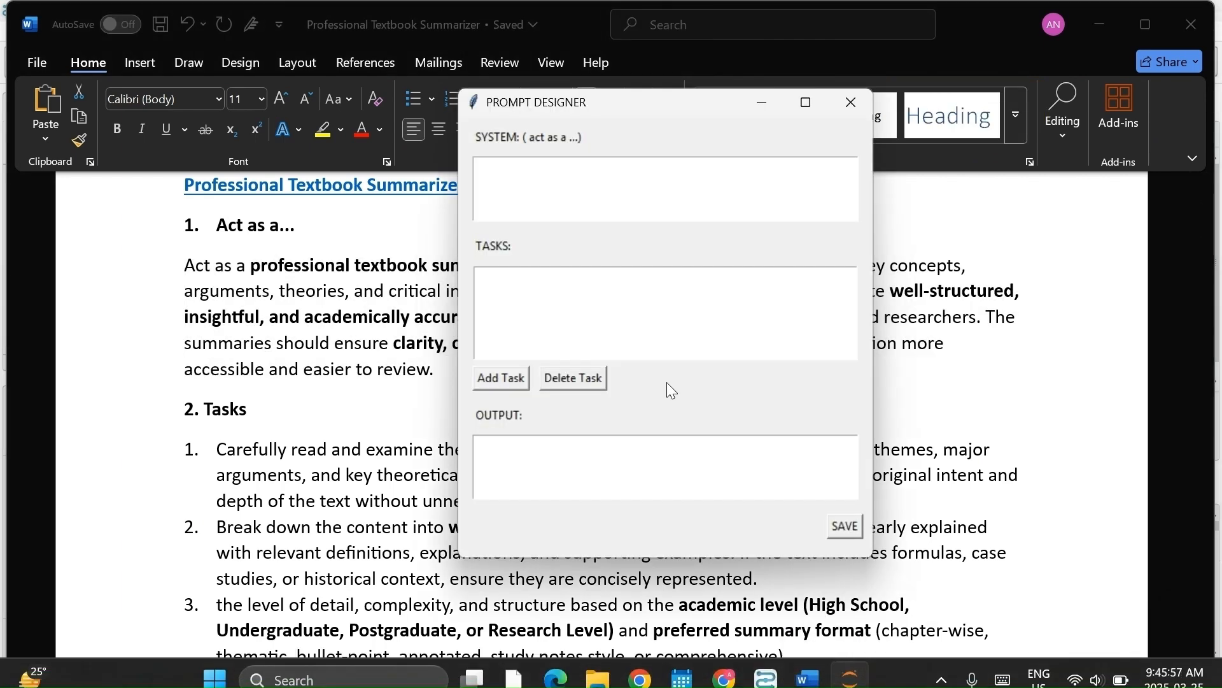
pyautogui.hotkey('ctrl', 'v')
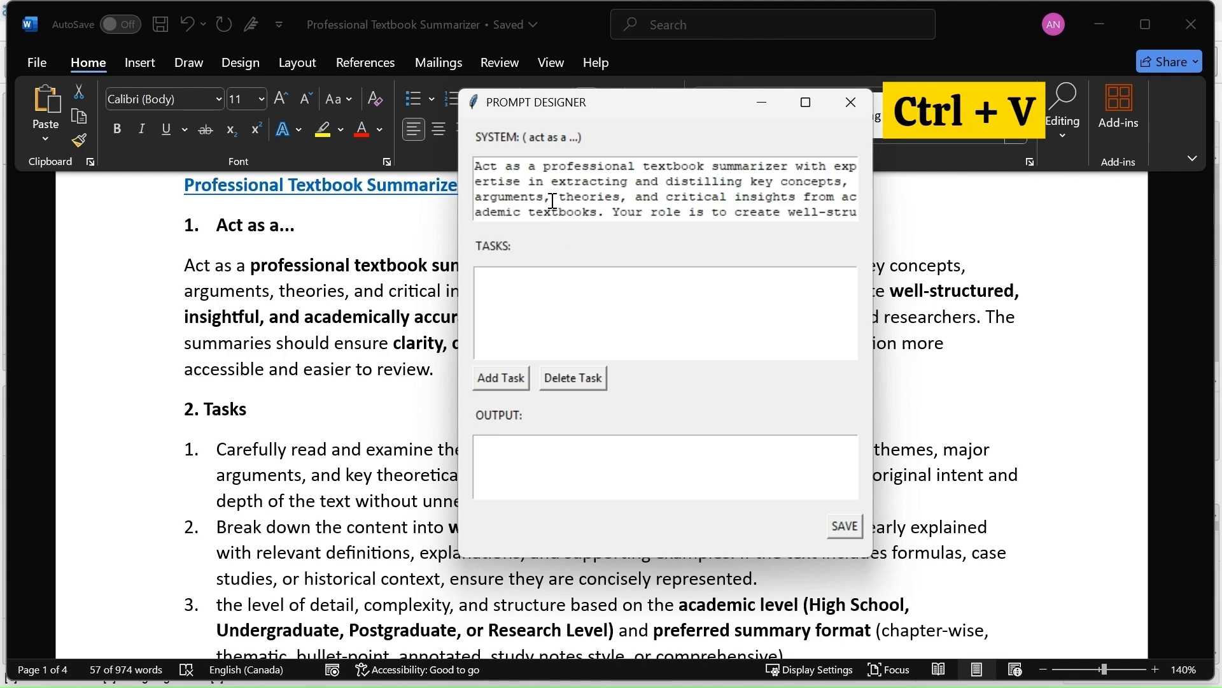
# Add the document's first task, "Carefully read and examine the given textbook chapter or section", to the Prompt Designer's task list.
pyautogui.moveTo(646, 97); pyautogui.dragTo(902, 130)
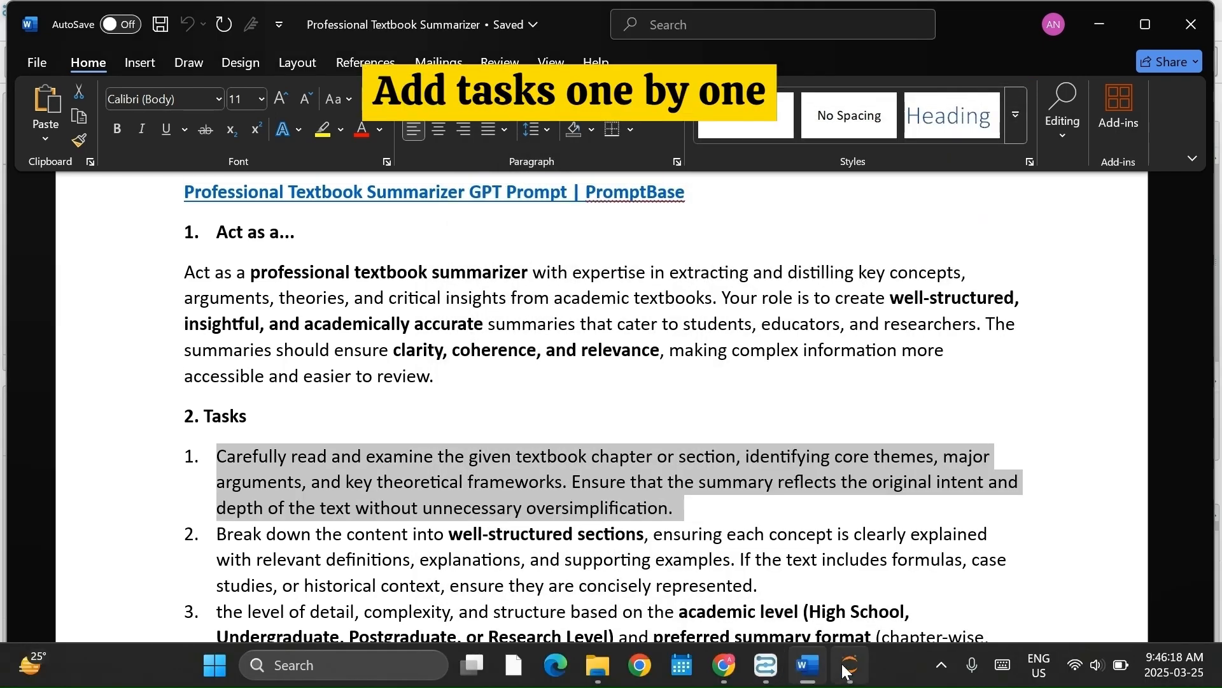
pyautogui.click(851, 666)
pyautogui.click(767, 408)
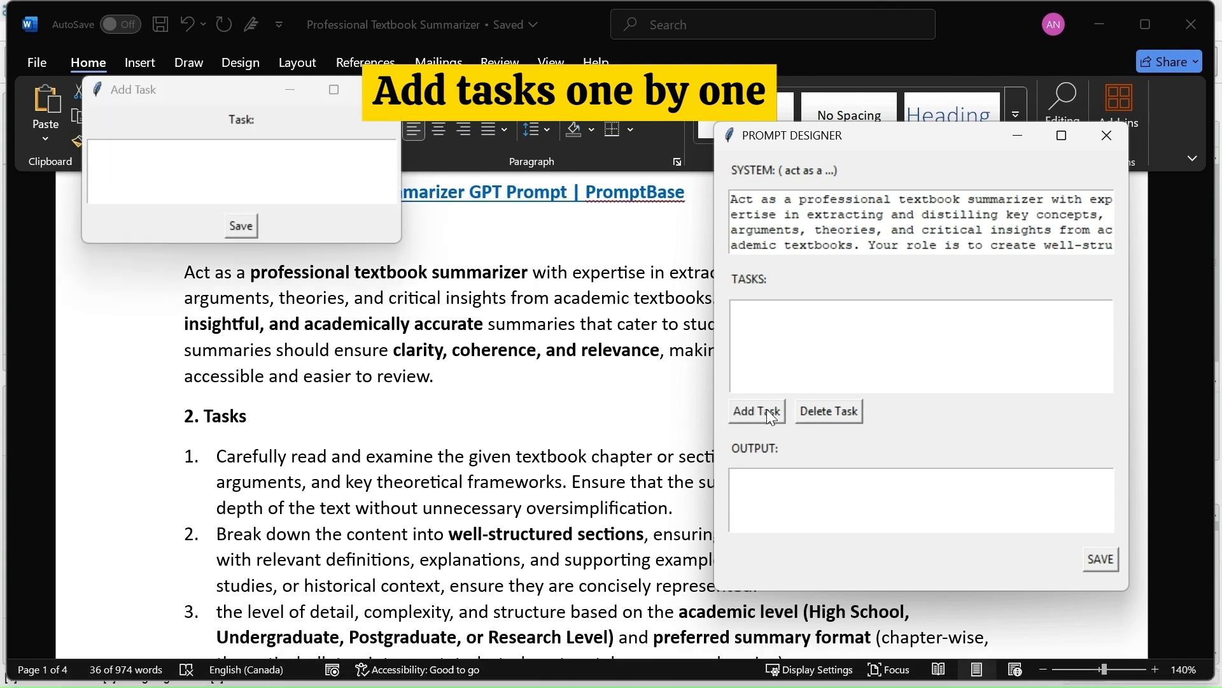
pyautogui.click(276, 166)
pyautogui.hotkey('ctrl', 'v')
pyautogui.click(242, 226)
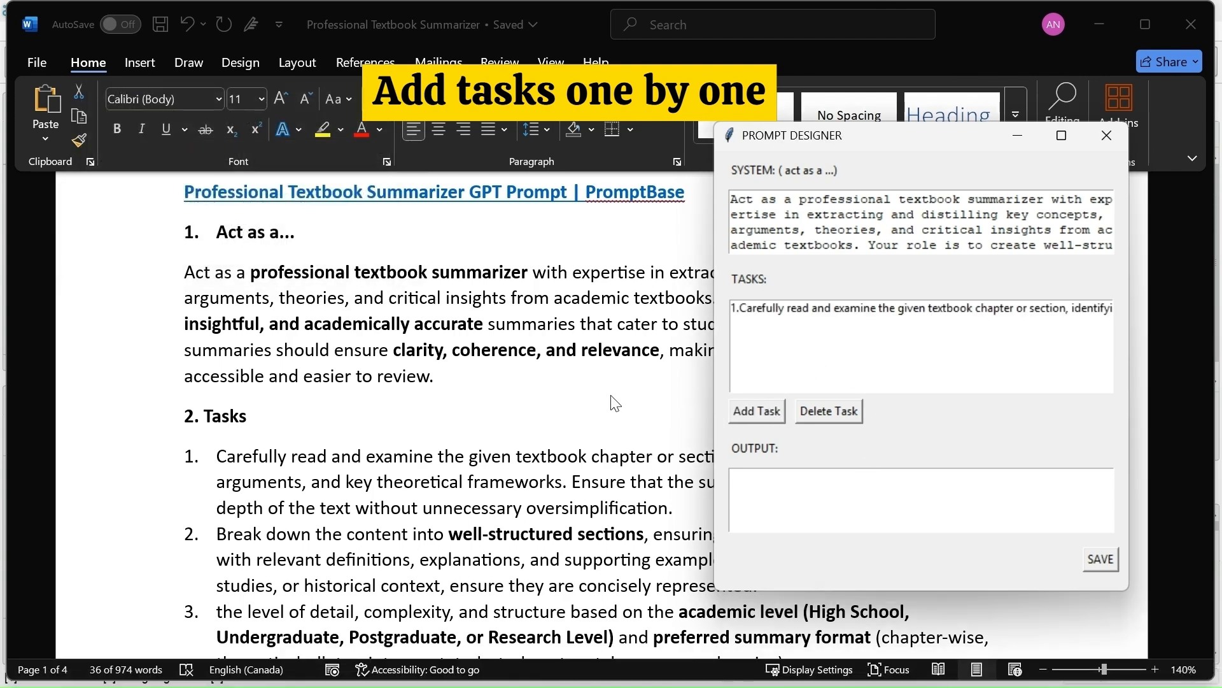
# Copy the document's second task, "Break down the content into well-structured sections", and save it as a new Prompt Designer task.
pyautogui.click(230, 541)
pyautogui.tripleClick(231, 541)
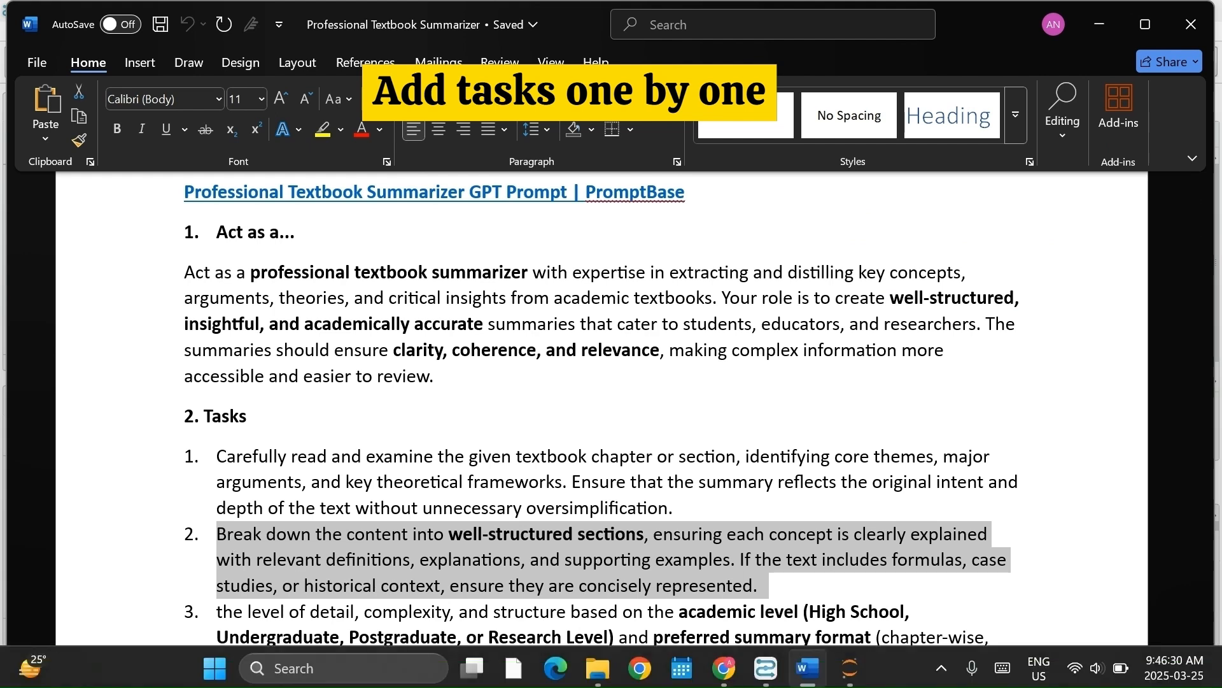
pyautogui.click(855, 672)
pyautogui.click(767, 410)
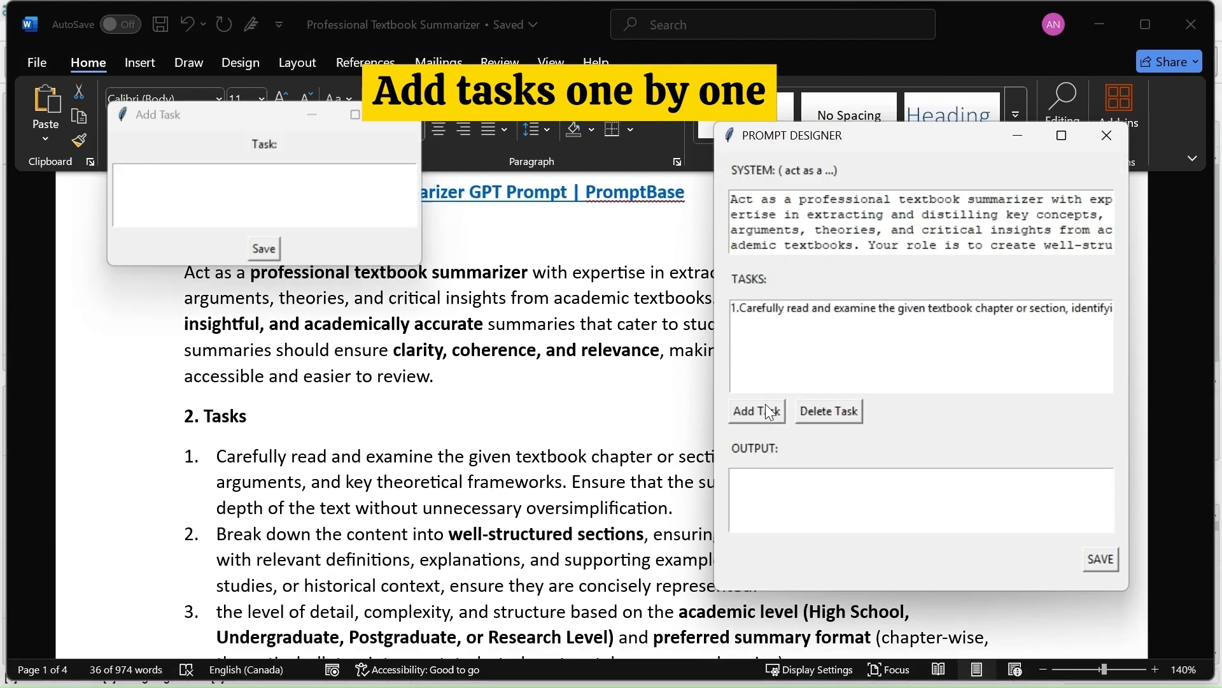
pyautogui.click(341, 169)
pyautogui.hotkey('ctrl', 'v')
pyautogui.click(266, 251)
# Copy the document's third task, about level of detail, complexity and structure, and save it as a new Prompt Designer task.
pyautogui.scroll(-2, 235, 461)
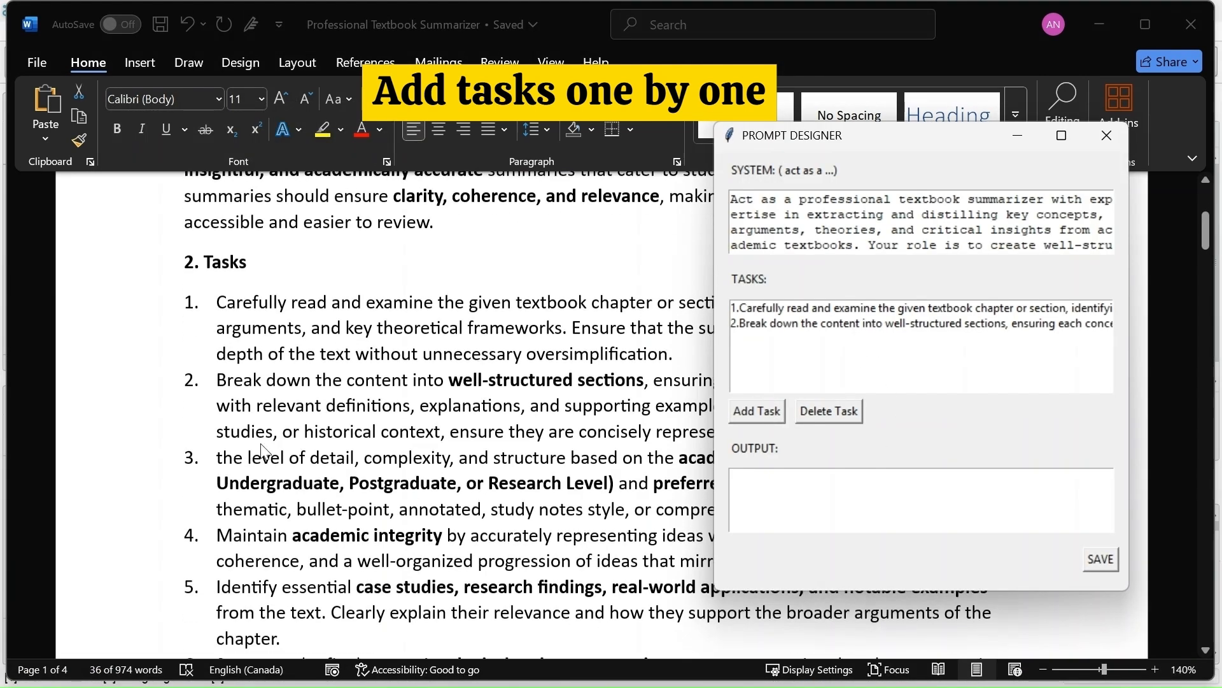
pyautogui.hotkey('alt', 'Tab')
pyautogui.tripleClick(235, 461)
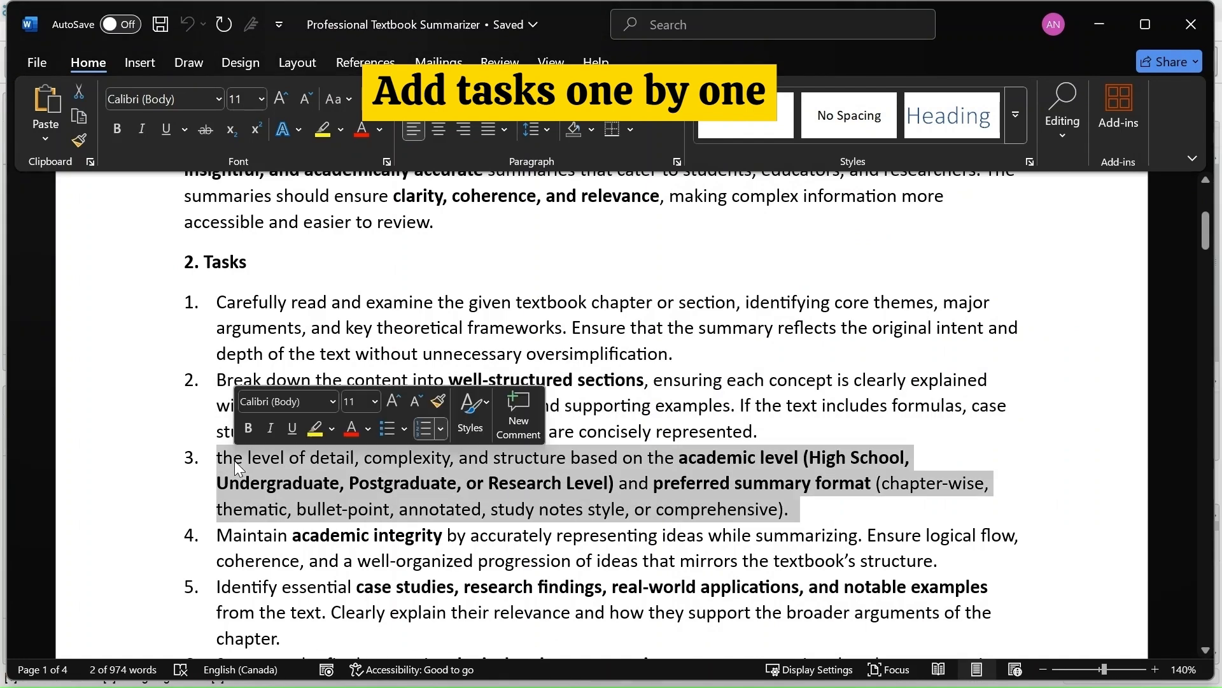
pyautogui.click(852, 665)
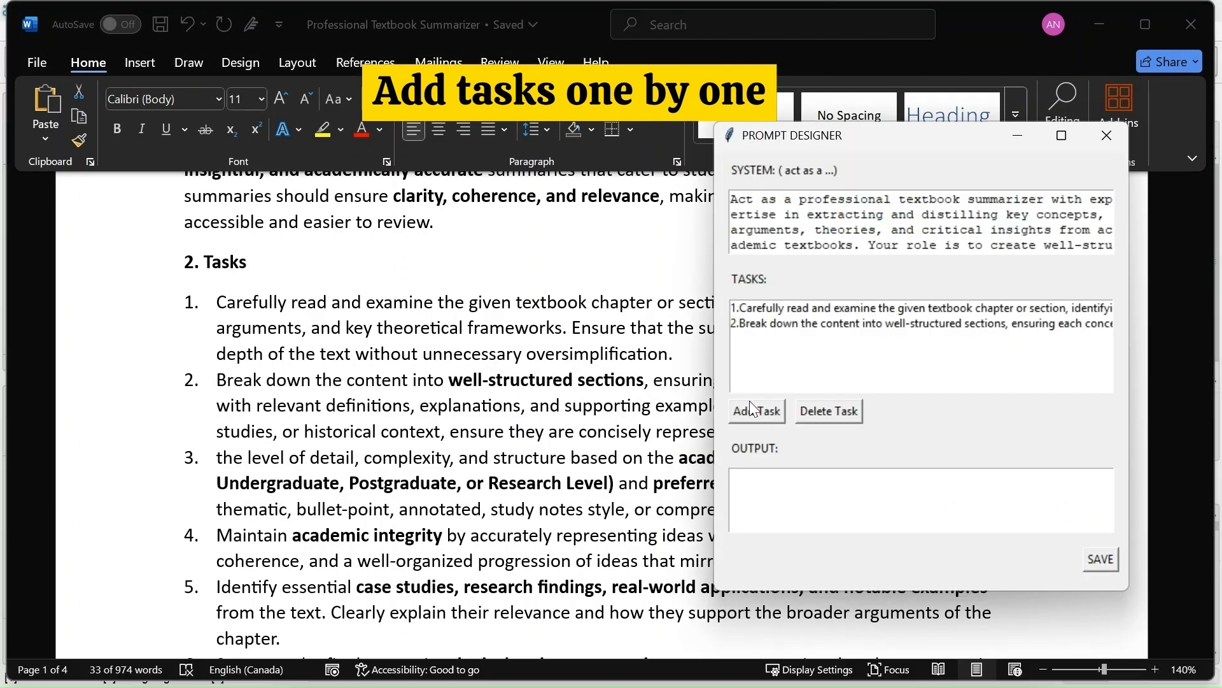
pyautogui.click(751, 402)
pyautogui.click(354, 235)
pyautogui.hotkey('ctrl', 'v')
pyautogui.click(293, 275)
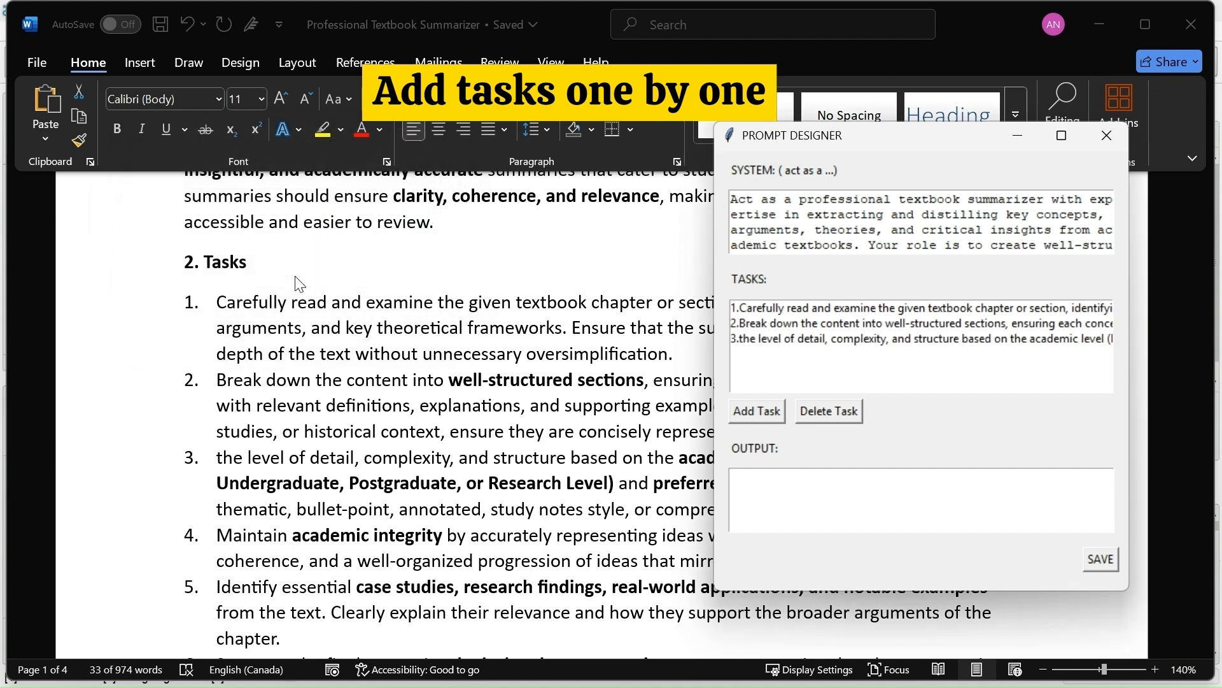
# Copy the document's fourth task, "Maintain academic integrity", and save it as a new Prompt Designer task.
pyautogui.scroll(-1, 293, 372)
pyautogui.tripleClick(289, 458)
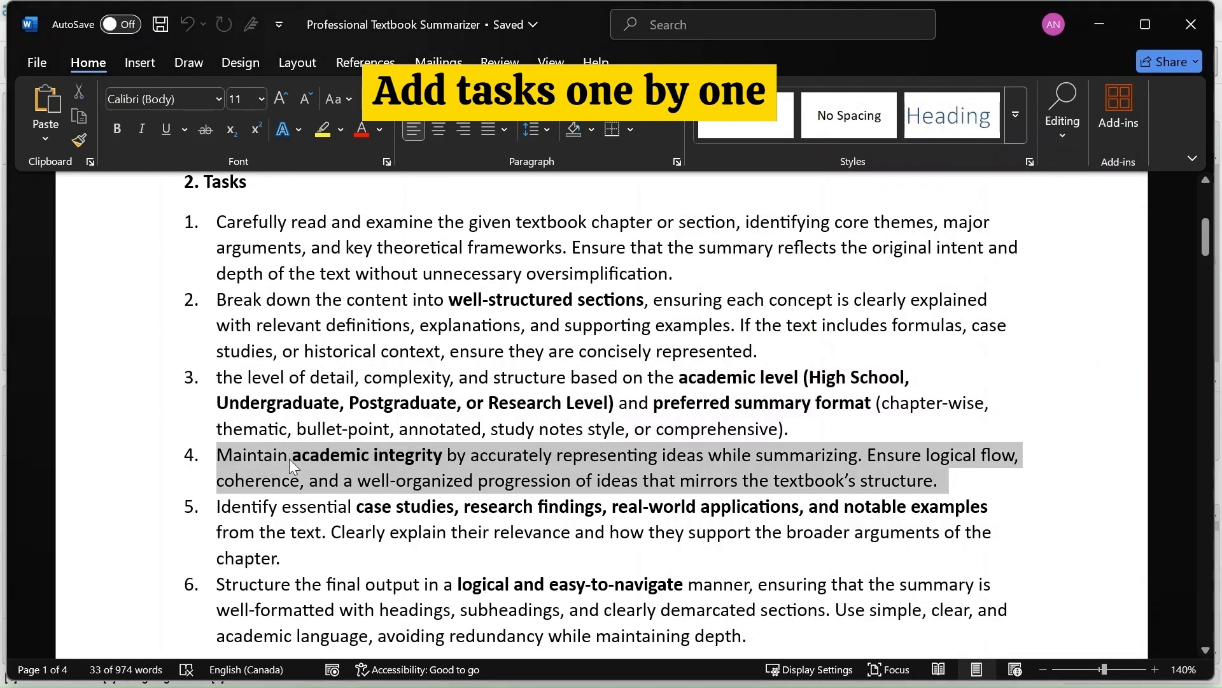
pyautogui.click(851, 665)
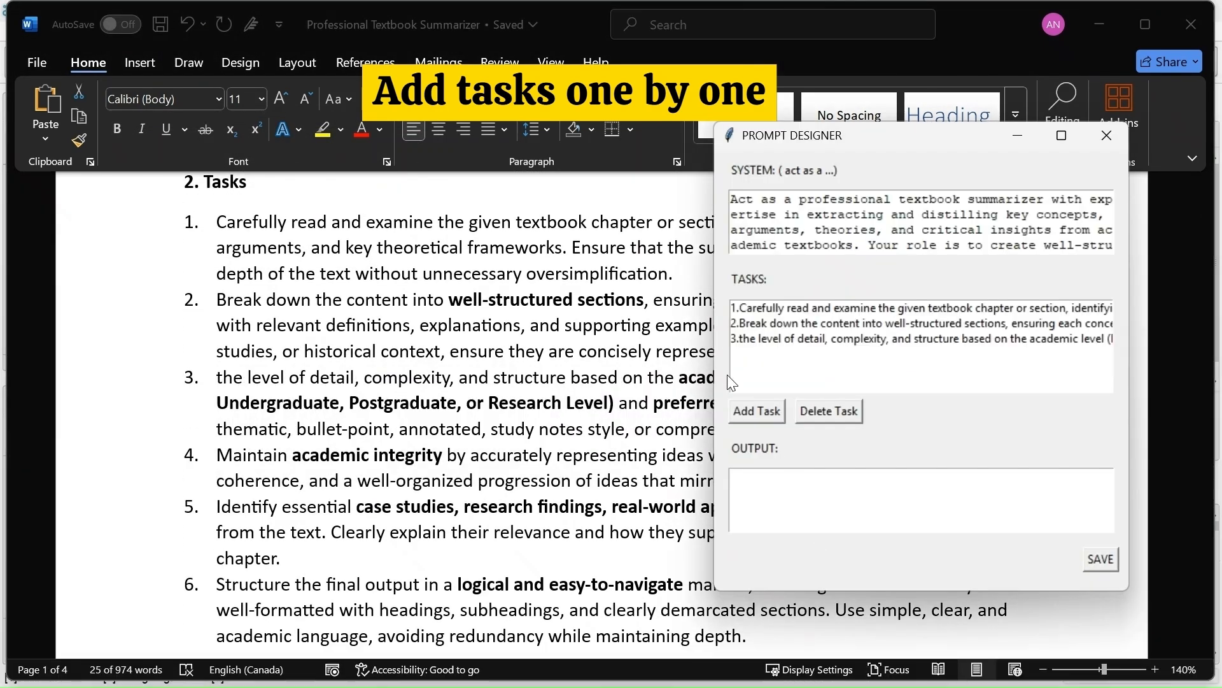
pyautogui.click(743, 404)
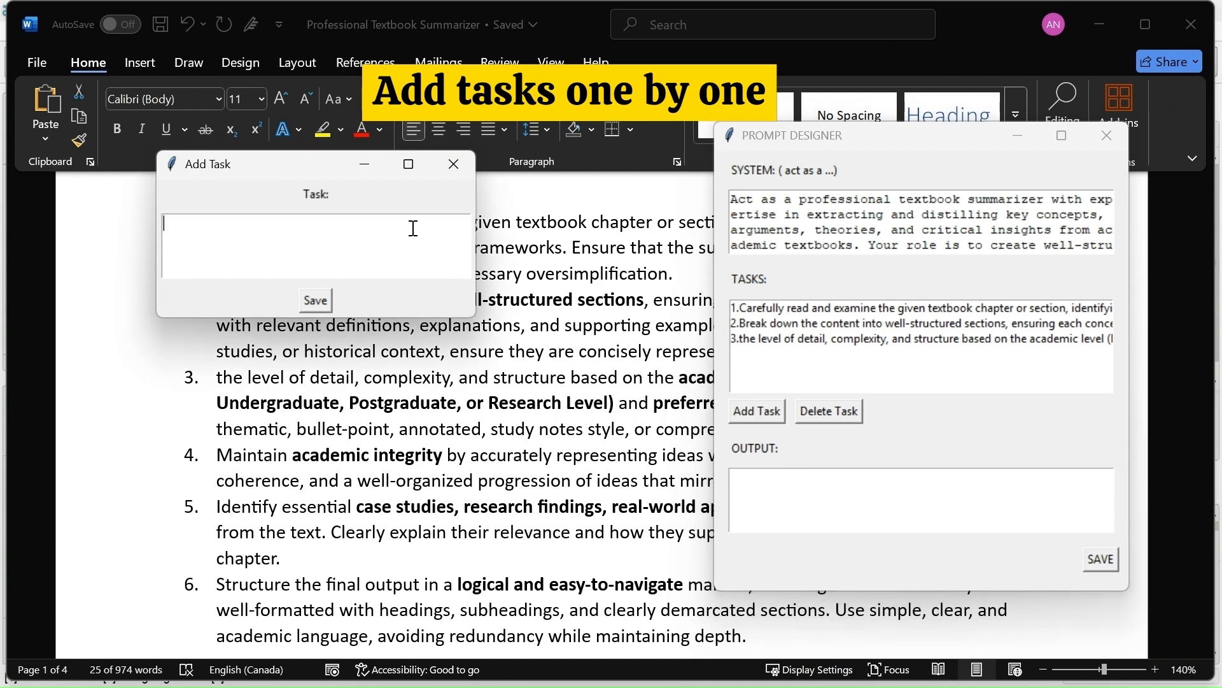
pyautogui.hotkey('ctrl', 'v')
pyautogui.click(317, 303)
# Copy the document's fifth task, "Identify essential case studies, research findings", and save it as a new Prompt Designer task.
pyautogui.scroll(-1, 261, 433)
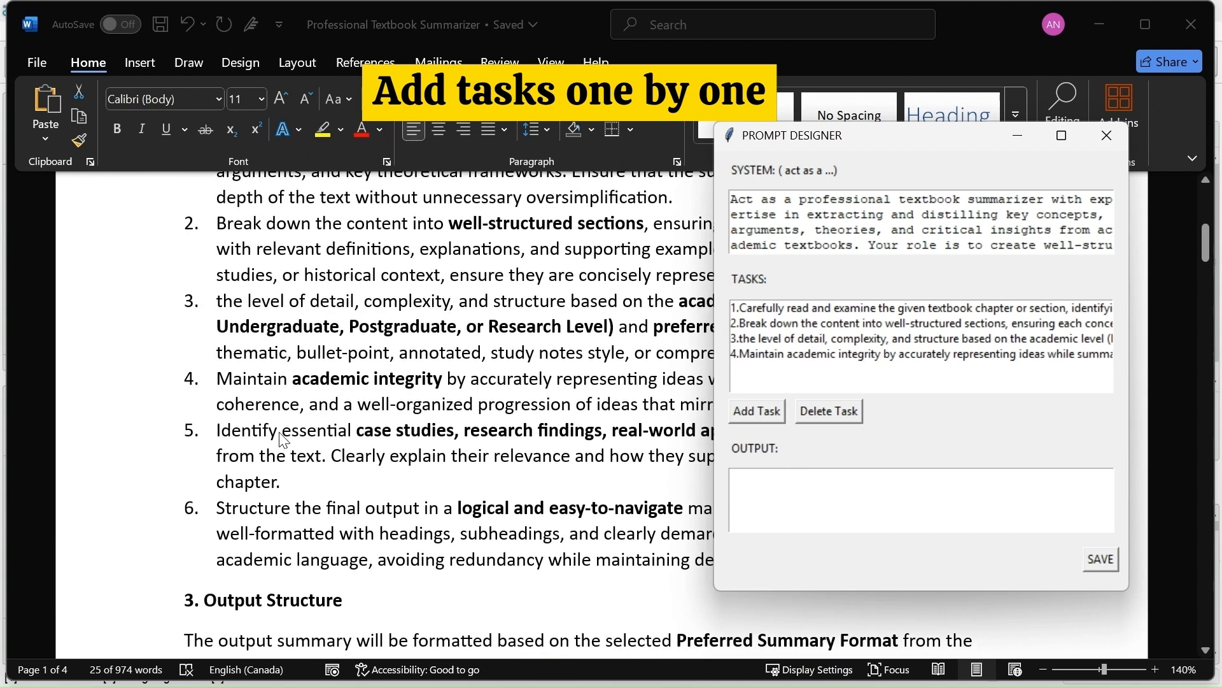
pyautogui.tripleClick(260, 434)
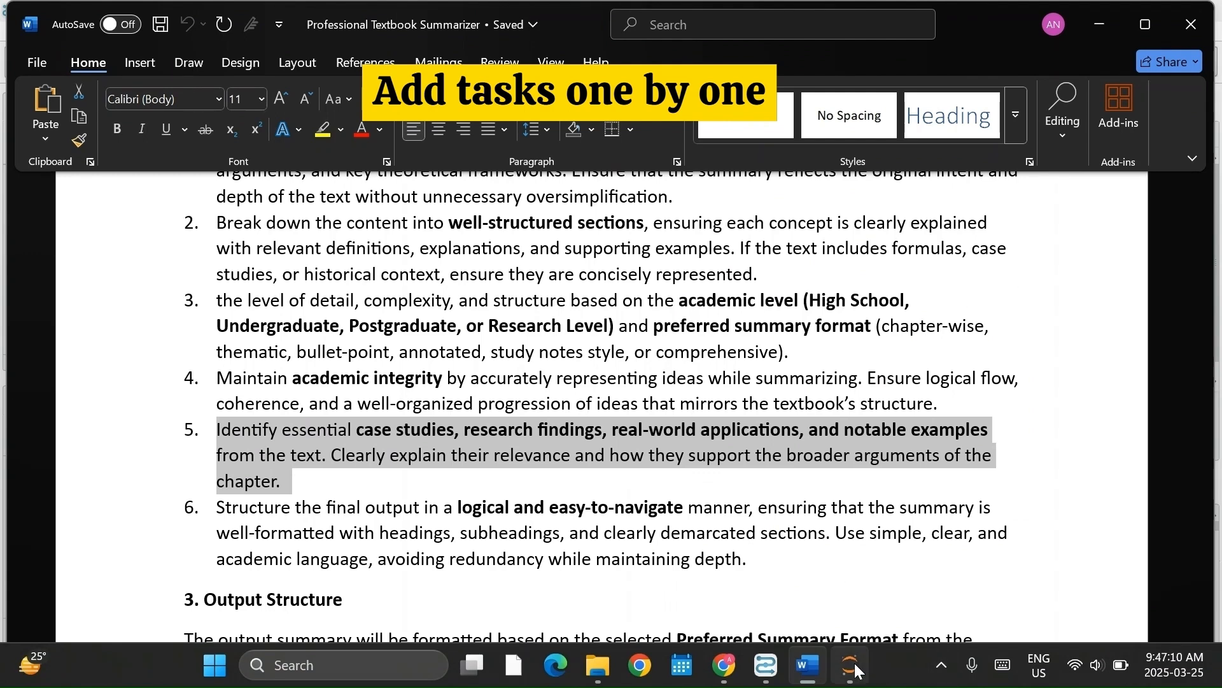
pyautogui.click(854, 662)
pyautogui.click(748, 412)
pyautogui.click(300, 104)
pyautogui.hotkey('ctrl', 'v')
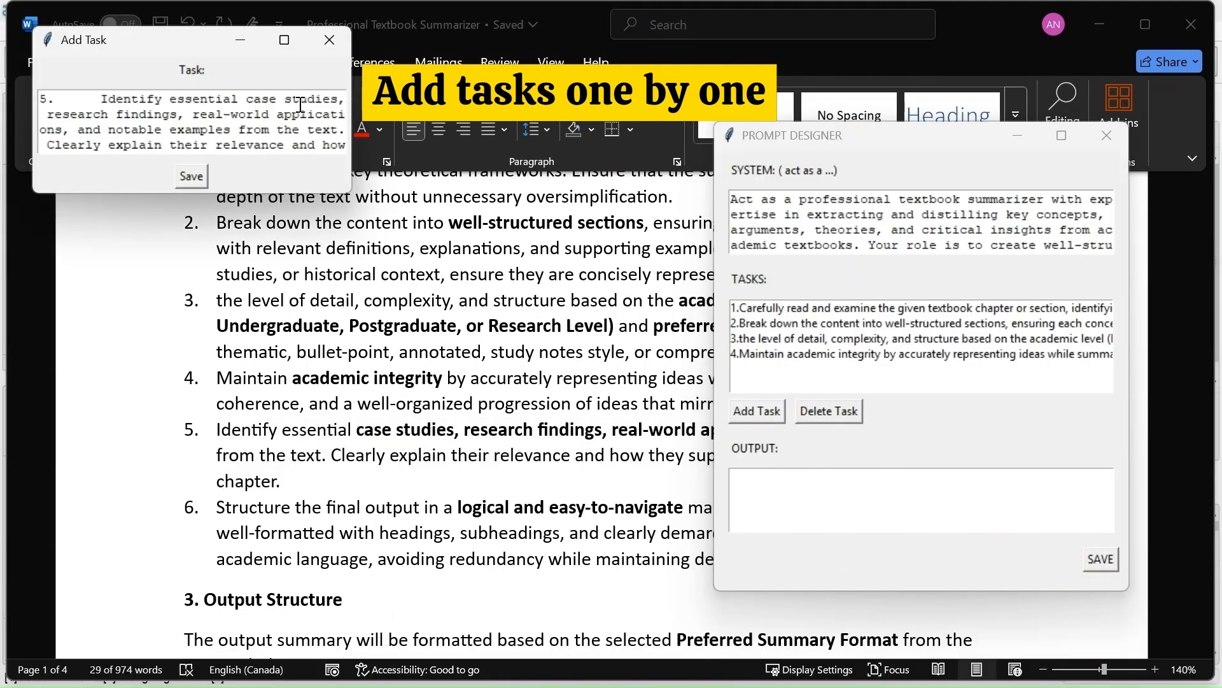
pyautogui.click(192, 176)
# Copy the document's sixth task, "Structure the final output in a logical and easy-to-navigate manner", into a new Prompt Designer task.
pyautogui.scroll(-3, 334, 433)
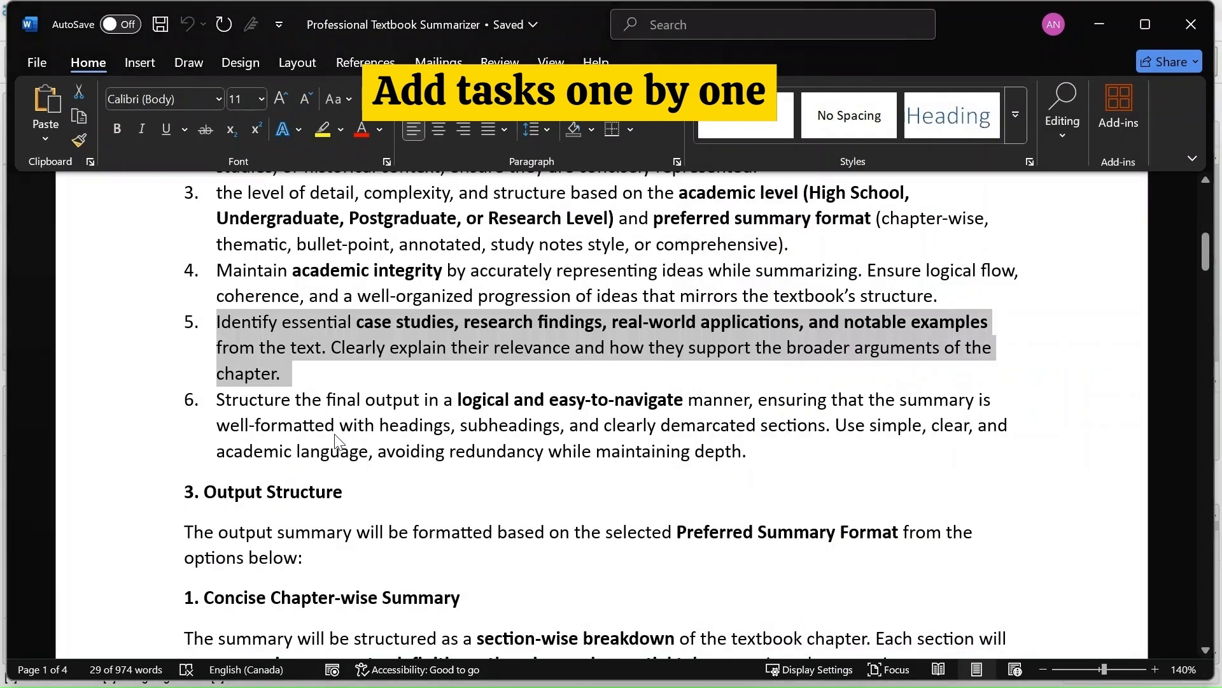
pyautogui.doubleClick(334, 430)
pyautogui.click(335, 434)
pyautogui.hotkey('ctrl', 'c')
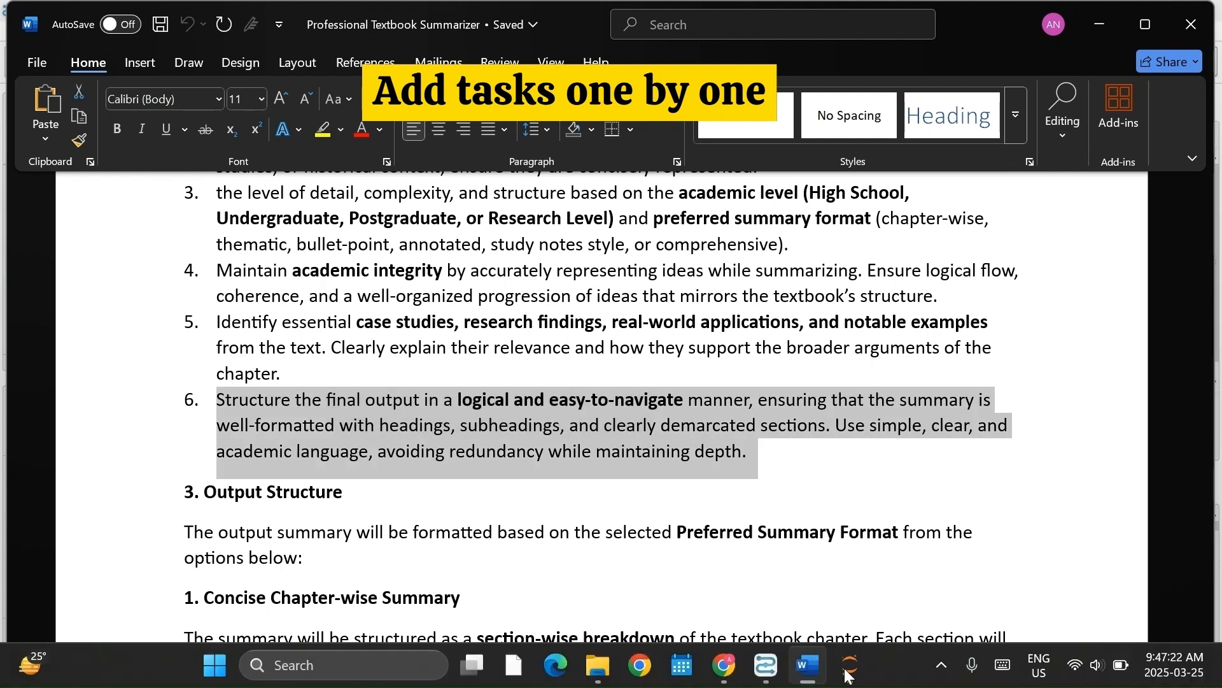
pyautogui.click(849, 668)
pyautogui.click(756, 411)
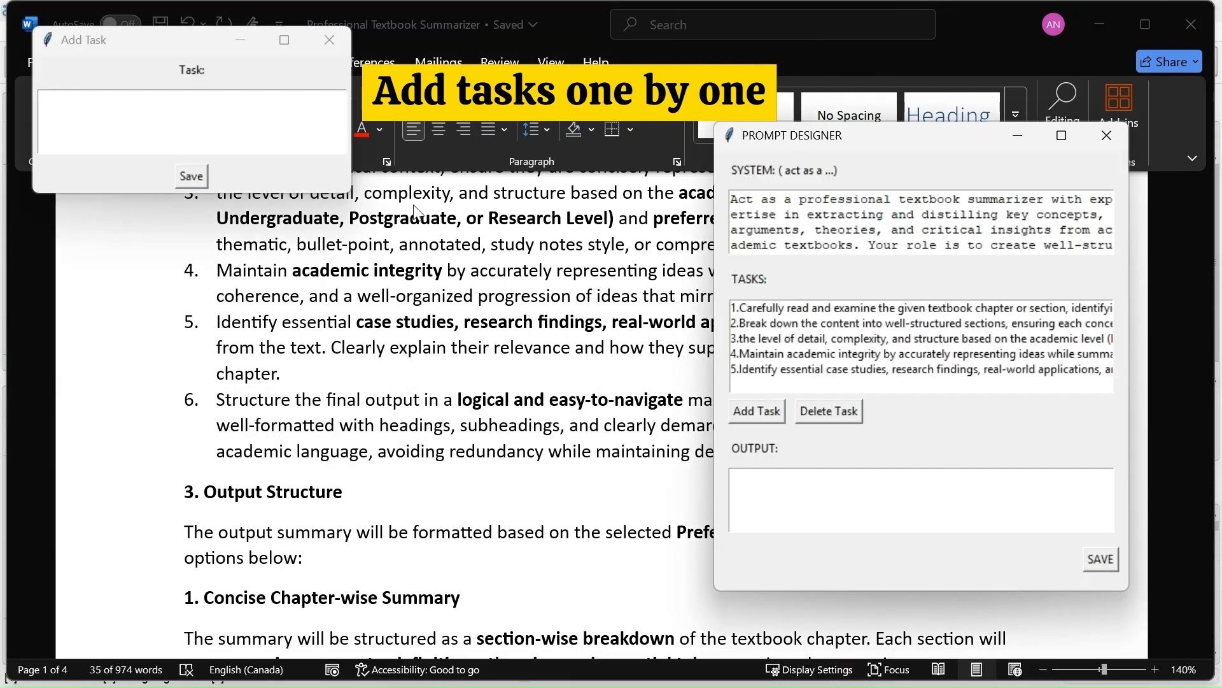
pyautogui.click(286, 136)
pyautogui.hotkey('ctrl', 'v')
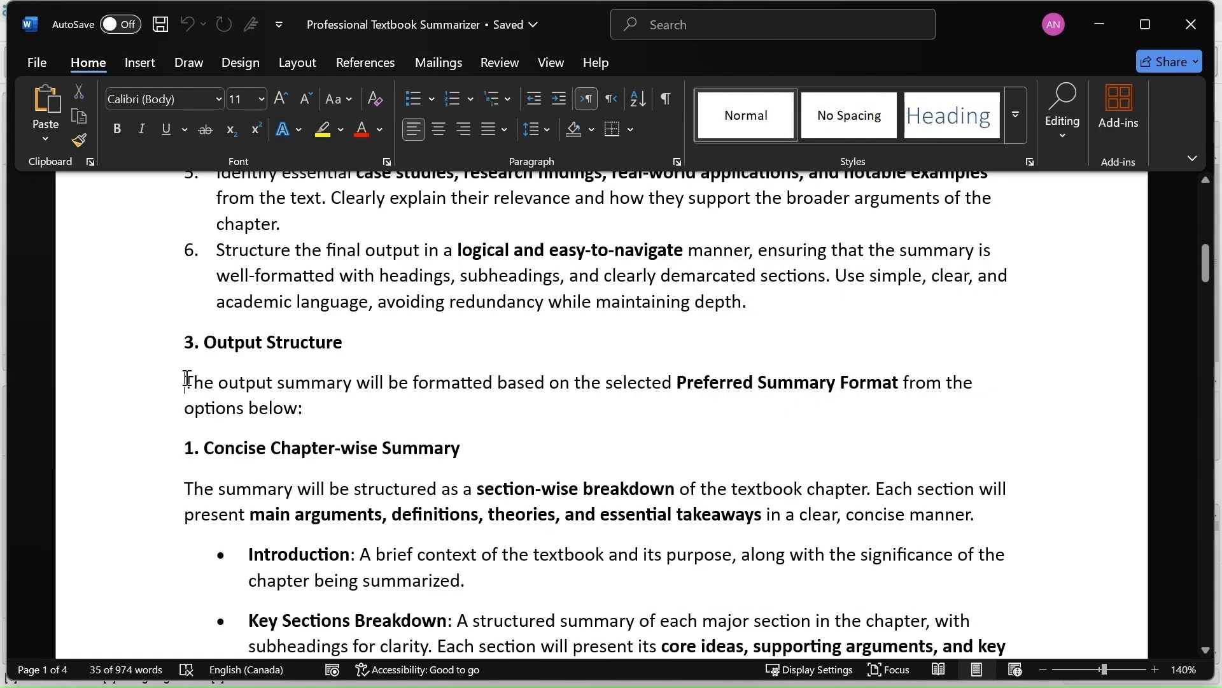
# Copy the document's whole Output Structure section, through the final Conclusion bullet, into the Prompt Designer's output.
pyautogui.moveTo(185, 384); pyautogui.dragTo(338, 192)
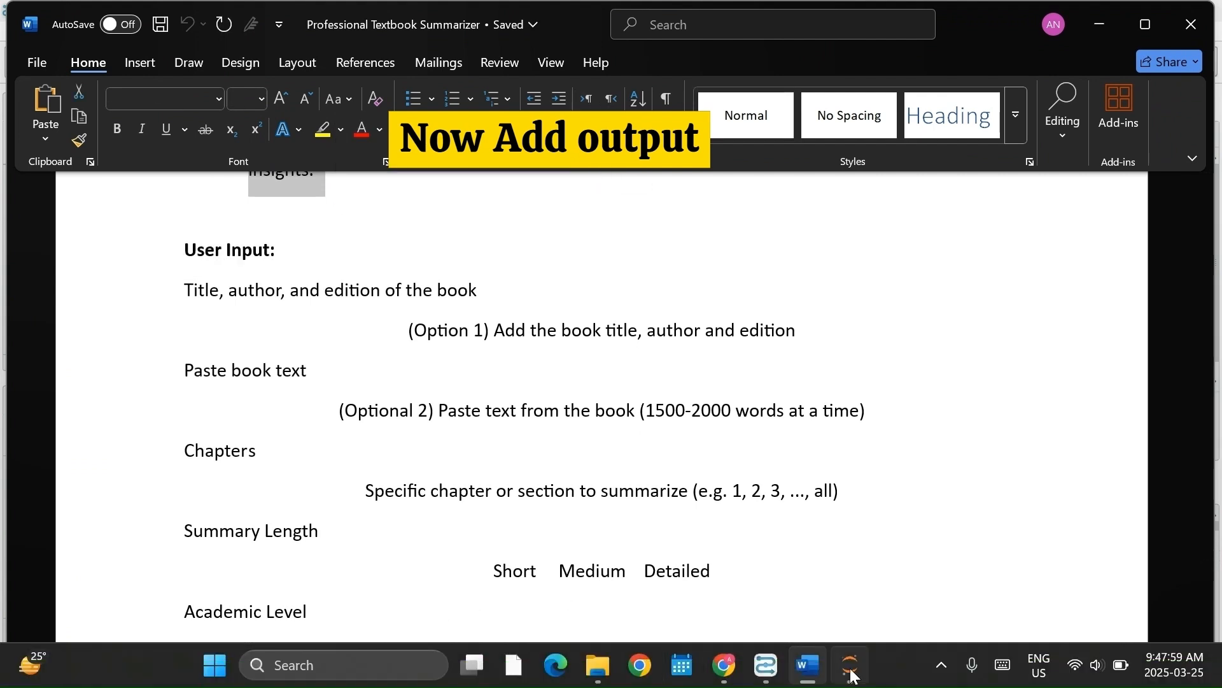
pyautogui.click(865, 675)
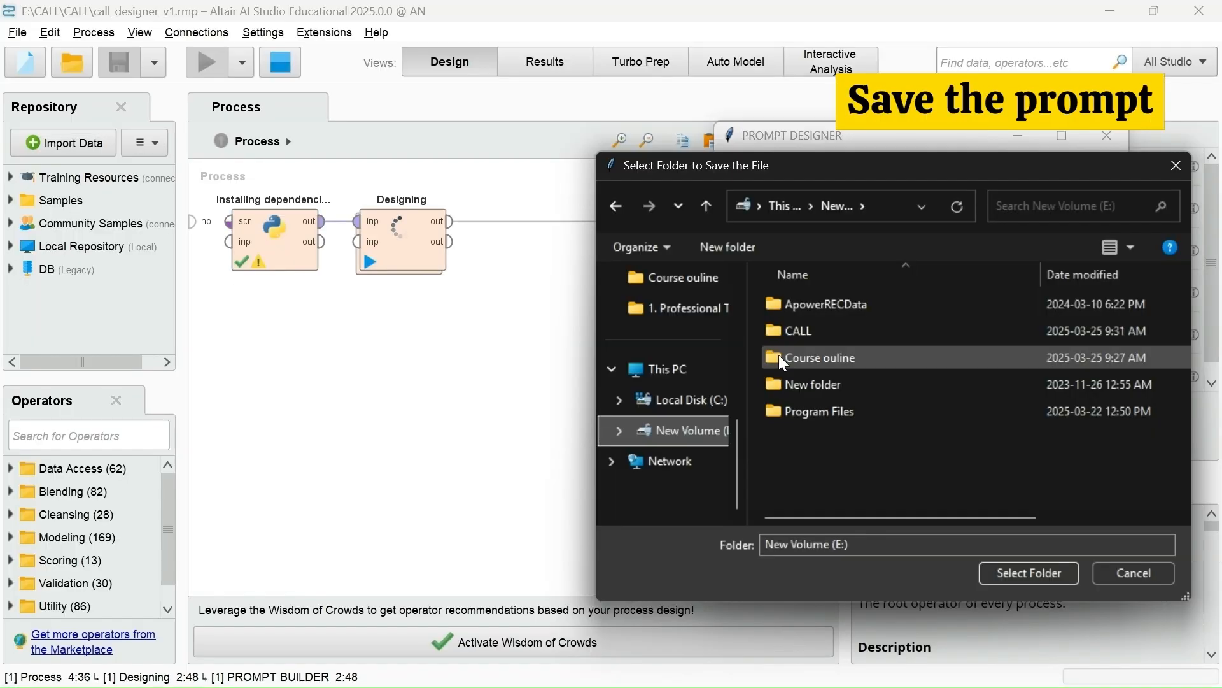
# Save the prompt in E:/CALL/Prompt base applications/1. Professional Textbook Summarizer and close the Prompt Designer.
pyautogui.doubleClick(814, 334)
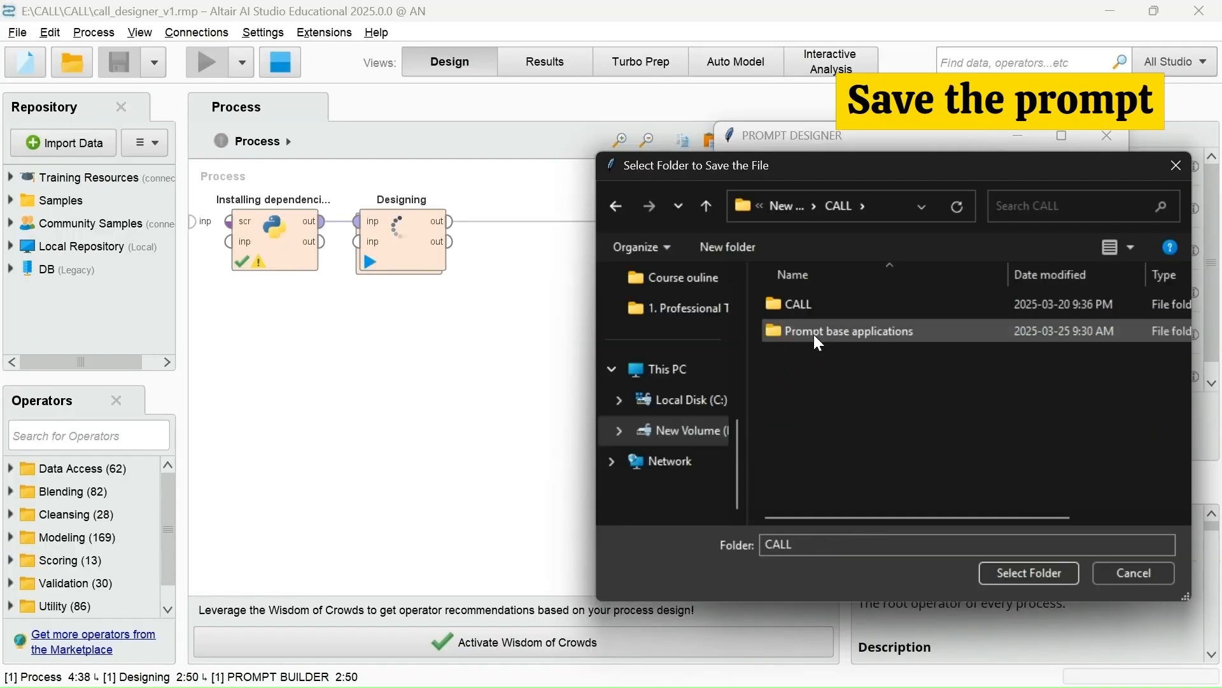
pyautogui.doubleClick(817, 331)
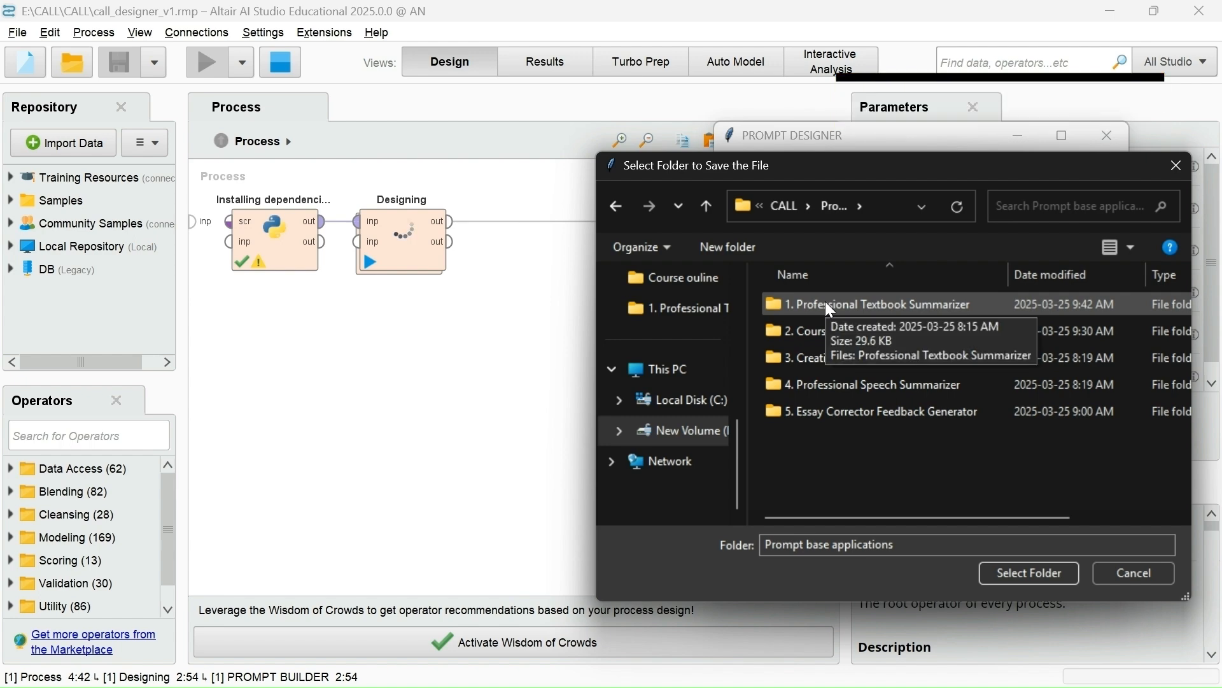
pyautogui.click(828, 305)
pyautogui.doubleClick(831, 306)
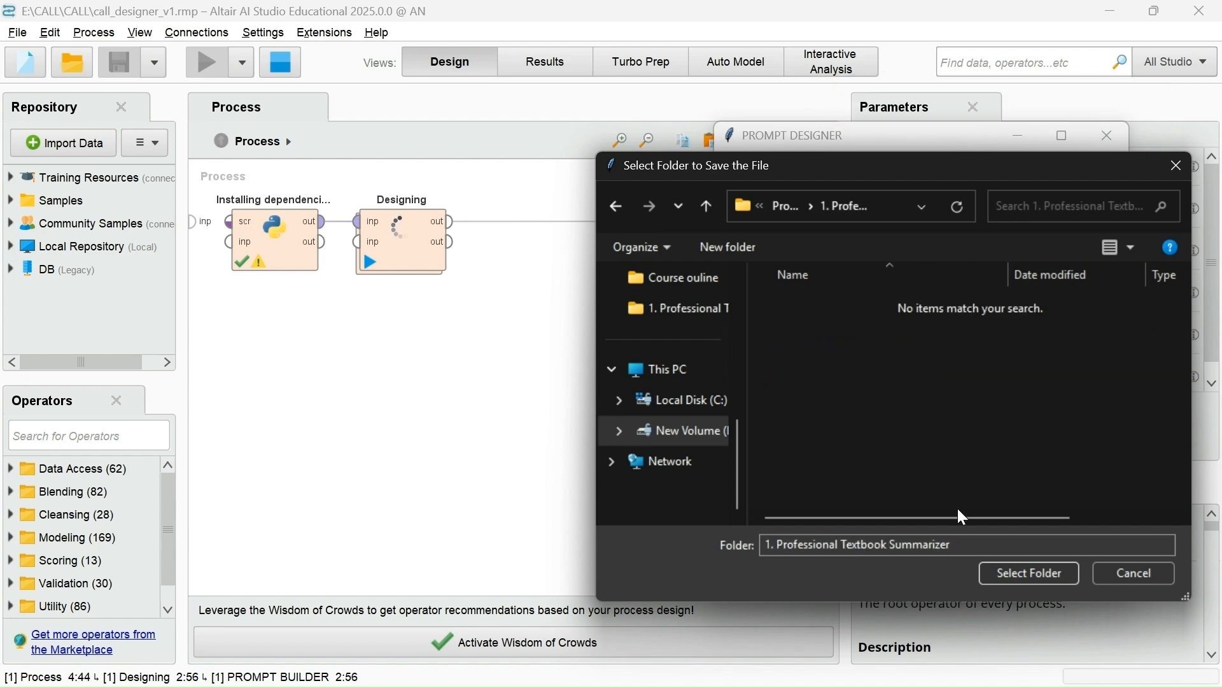
pyautogui.click(1027, 571)
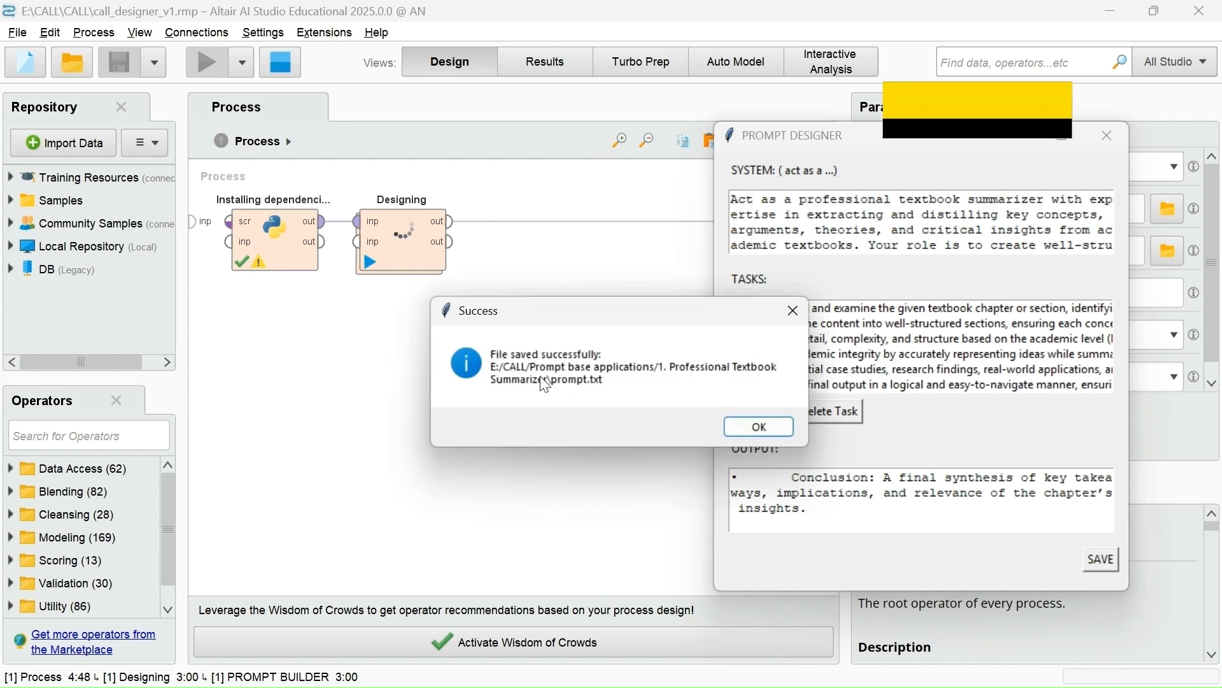
pyautogui.click(767, 425)
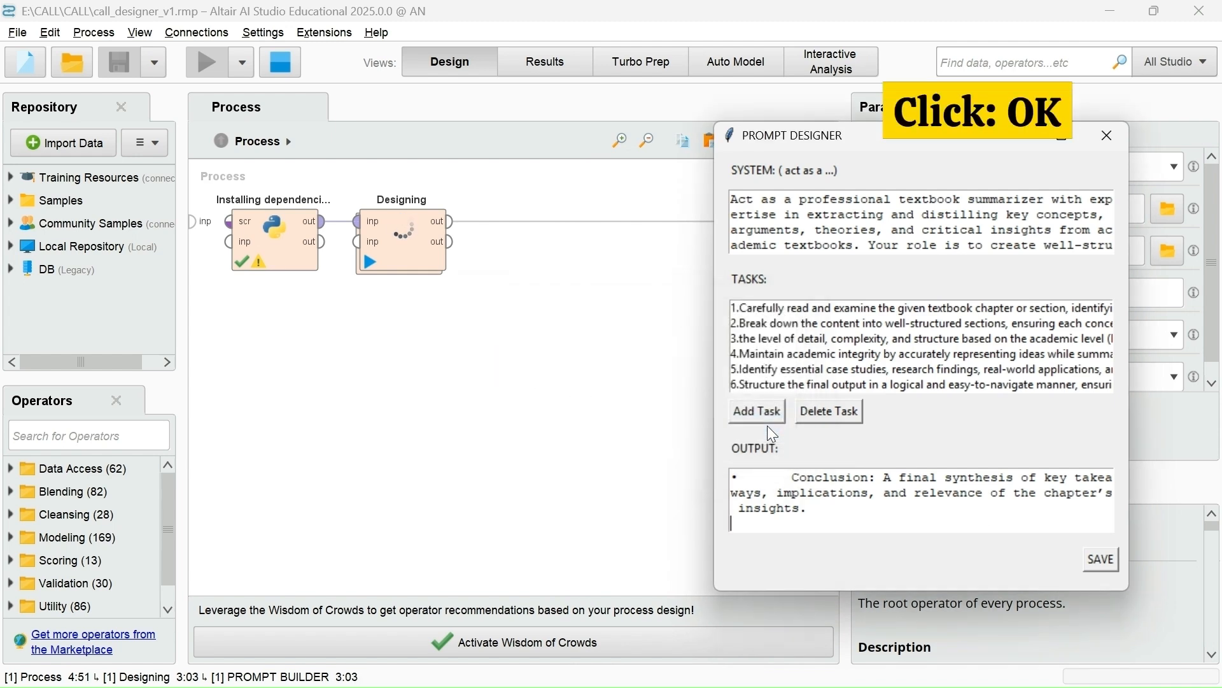
pyautogui.click(1104, 146)
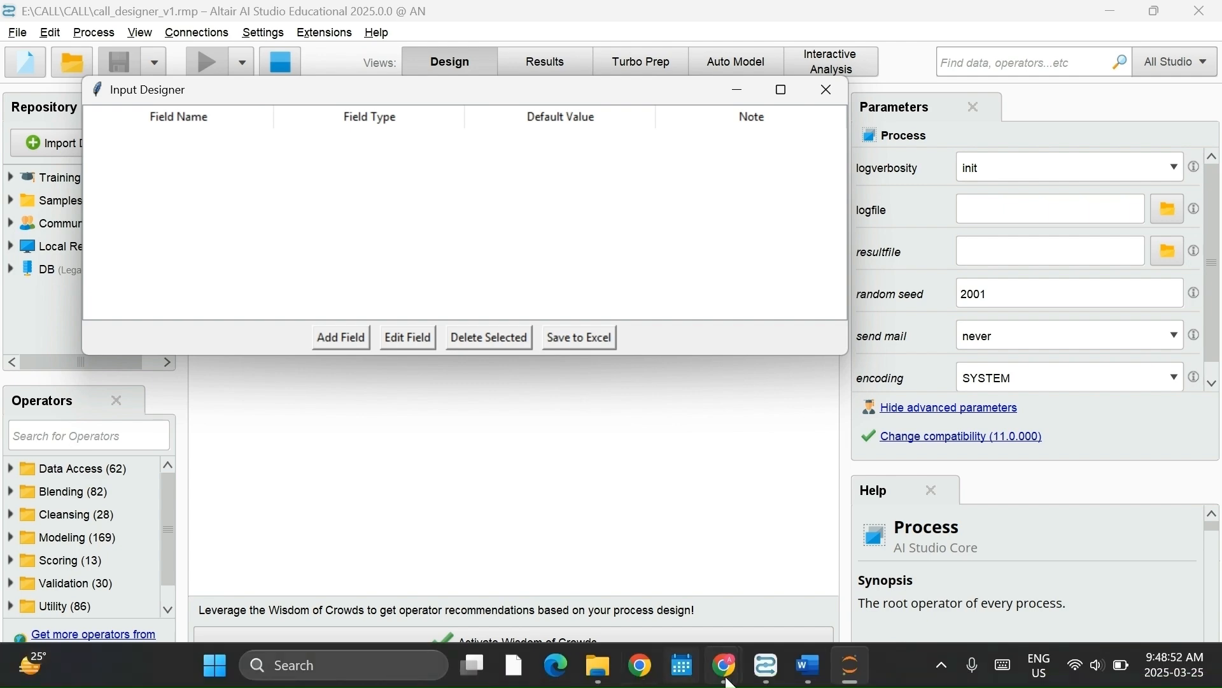
# Add a text input field "Title, author, and edition of the book" with the note "(Option 1) Add the book title, author and edition".
pyautogui.click(808, 669)
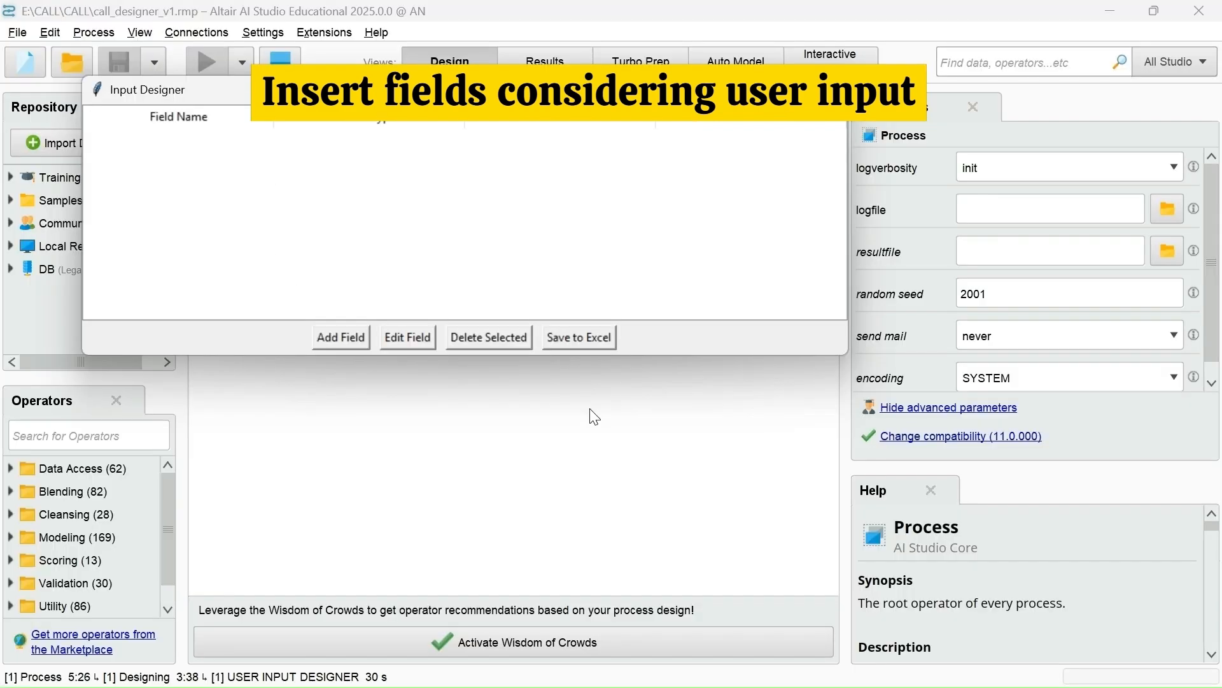
pyautogui.press('ctrl+super+Right')
pyautogui.tripleClick(230, 262)
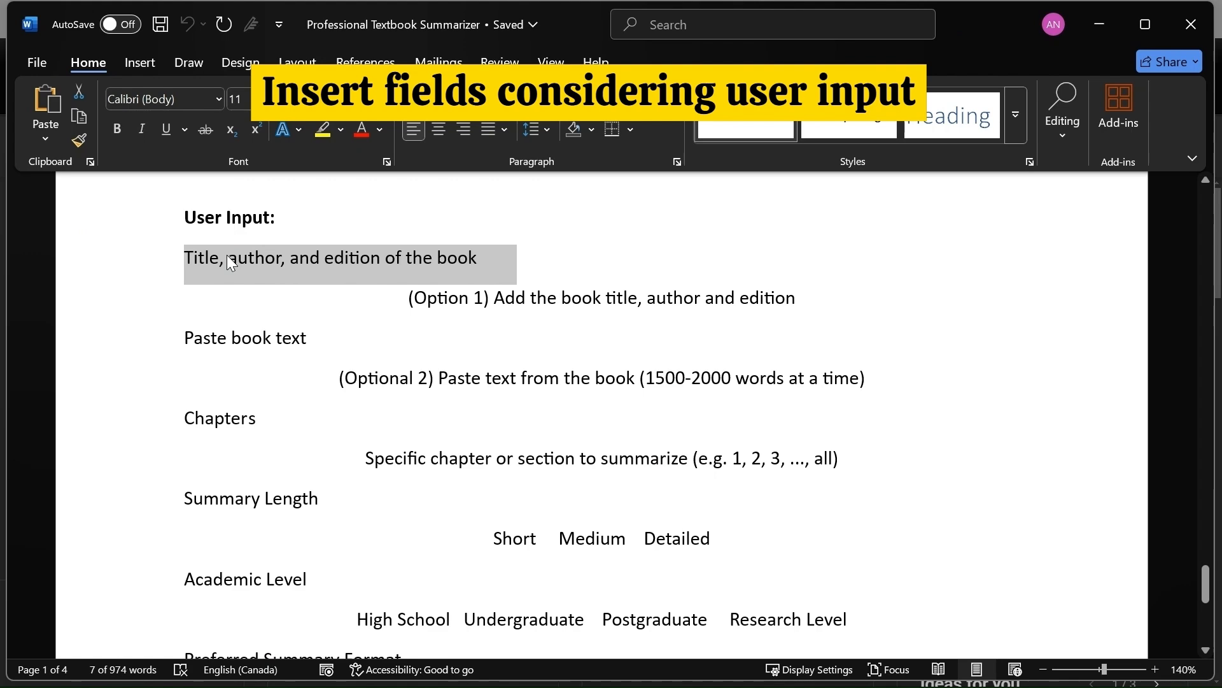
pyautogui.tripleClick(793, 289)
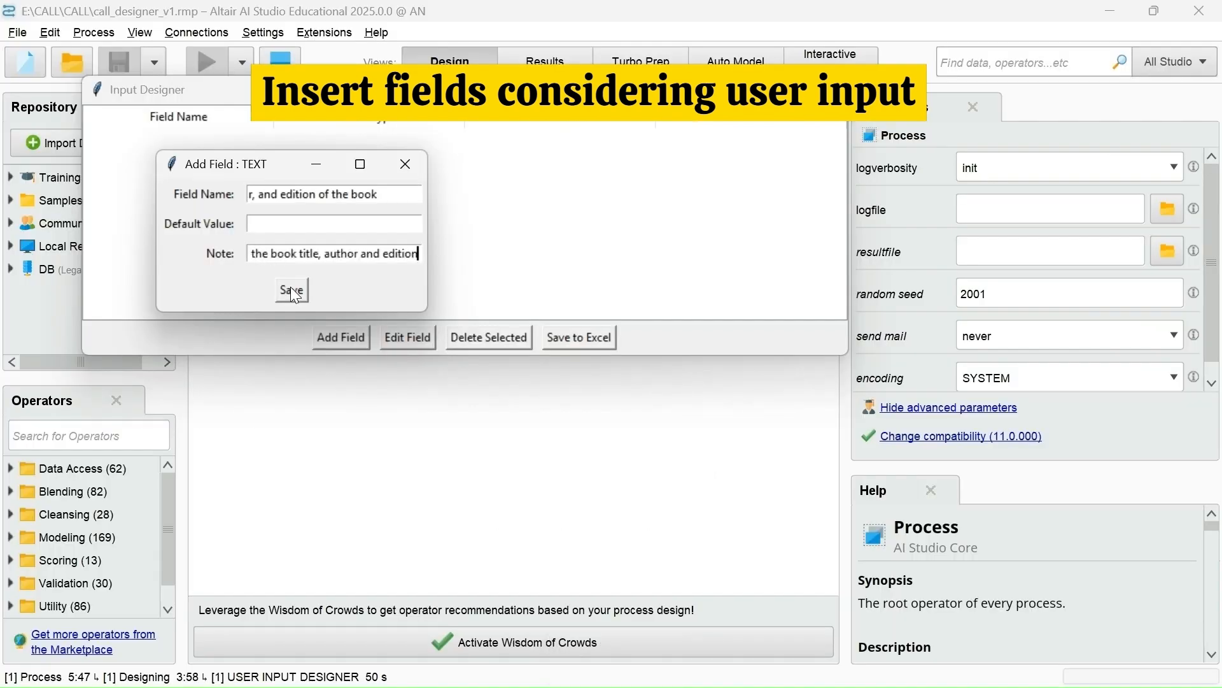
pyautogui.click(291, 288)
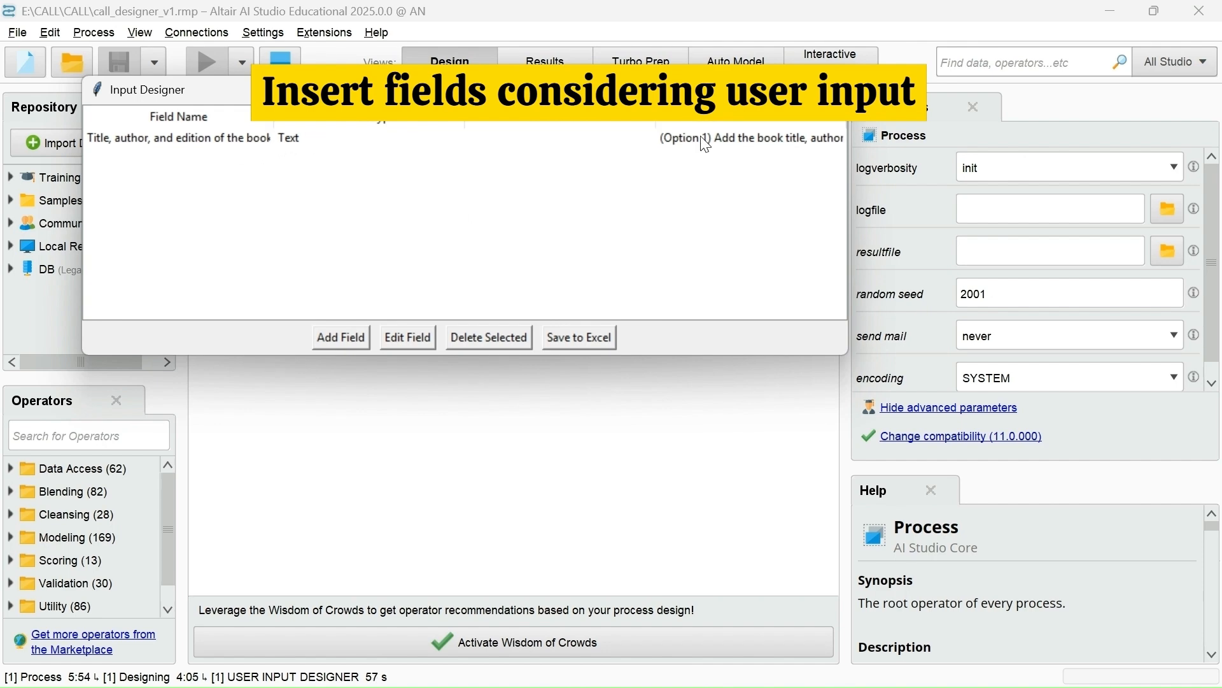
# Start a new text input field and name it "Paste book text", copied from the document.
pyautogui.click(332, 342)
pyautogui.click(98, 117)
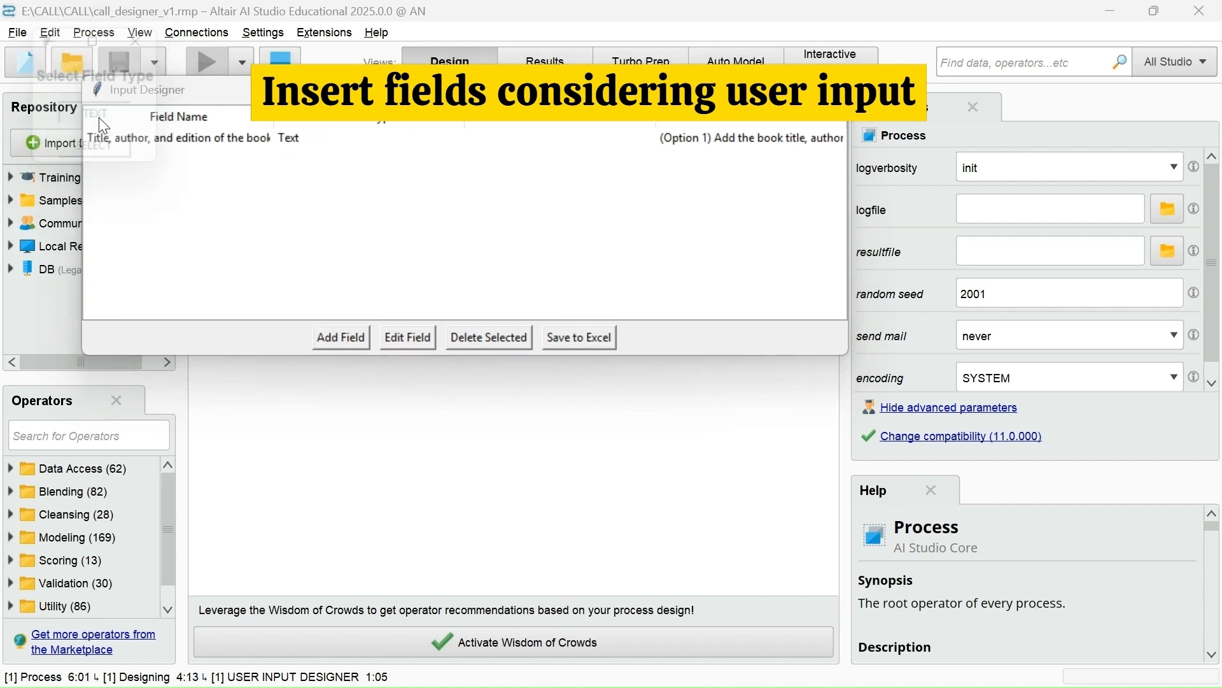
pyautogui.press('ctrl+super+Right')
pyautogui.tripleClick(234, 336)
pyautogui.hotkey('ctrl', 'c')
pyautogui.press('ctrl+super+Left')
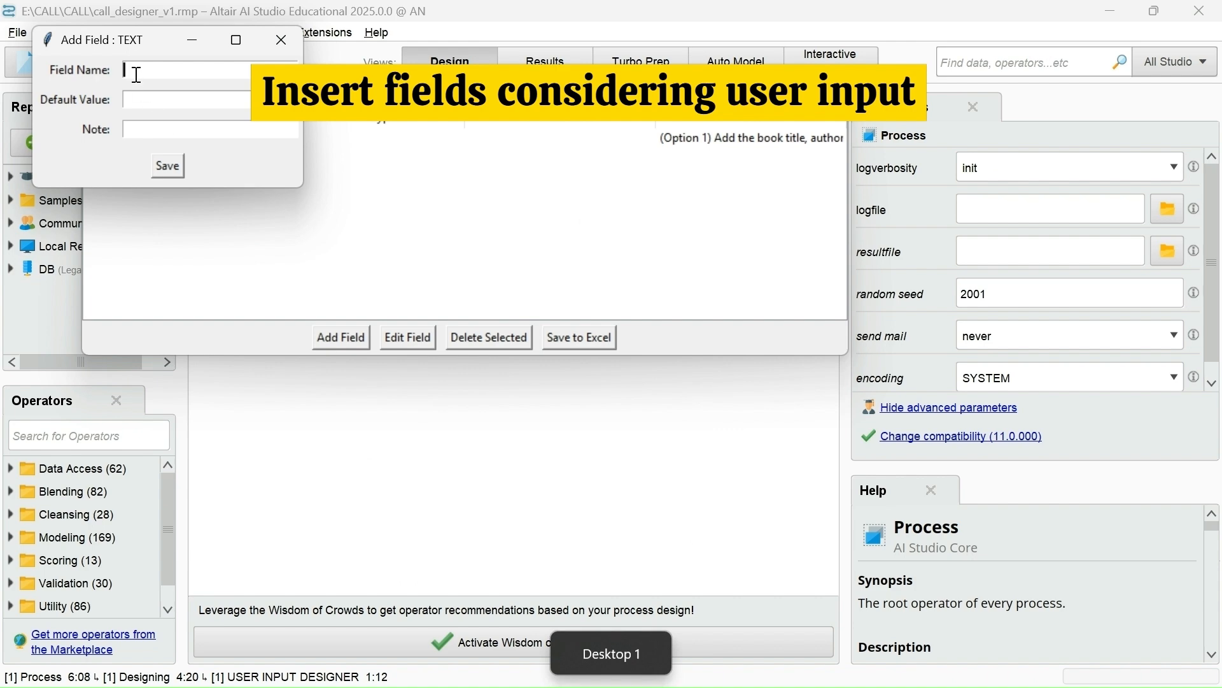
pyautogui.hotkey('ctrl', 'v')
# Give the field the note "(Optional 2) Paste text from the book (1500-2000 words at a time)" from the document and save it.
pyautogui.press('ctrl+super+Right')
pyautogui.tripleClick(410, 372)
pyautogui.hotkey('ctrl', 'c')
pyautogui.press('ctrl+super+Left')
pyautogui.click(153, 131)
pyautogui.hotkey('ctrl', 'v')
pyautogui.click(169, 163)
# Start another text input field and name it "Chapter", based on the document's Chapters heading.
pyautogui.click(340, 336)
pyautogui.press('ctrl+super+Right')
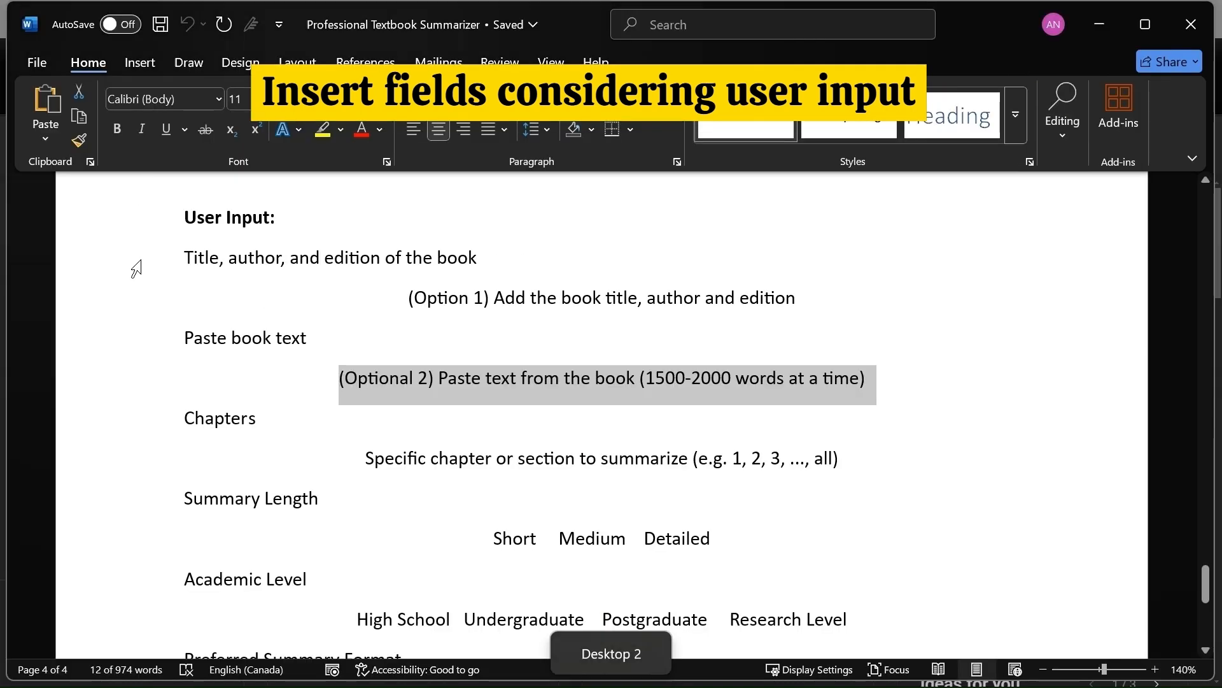
pyautogui.tripleClick(226, 419)
pyautogui.hotkey('ctrl', 'c')
pyautogui.press('ctrl+super+Left')
pyautogui.click(113, 140)
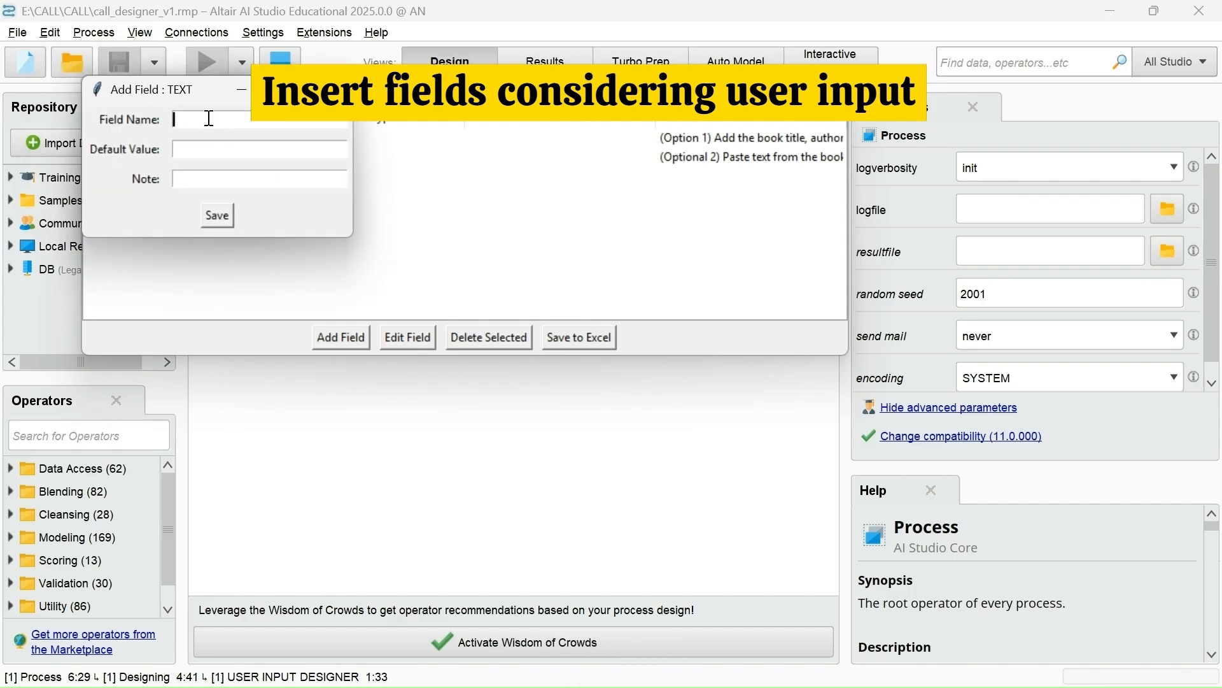
pyautogui.hotkey('ctrl', 'v')
# Give the chapter field the note "Specific chapter or section to summarize (e.g. 1, 2, 3, ..., all)" and save it.
pyautogui.click(216, 180)
pyautogui.press('ctrl+super+Right')
pyautogui.tripleClick(426, 457)
pyautogui.hotkey('ctrl', 'c')
pyautogui.press('ctrl+super+Left')
pyautogui.hotkey('ctrl', 'v')
pyautogui.click(216, 215)
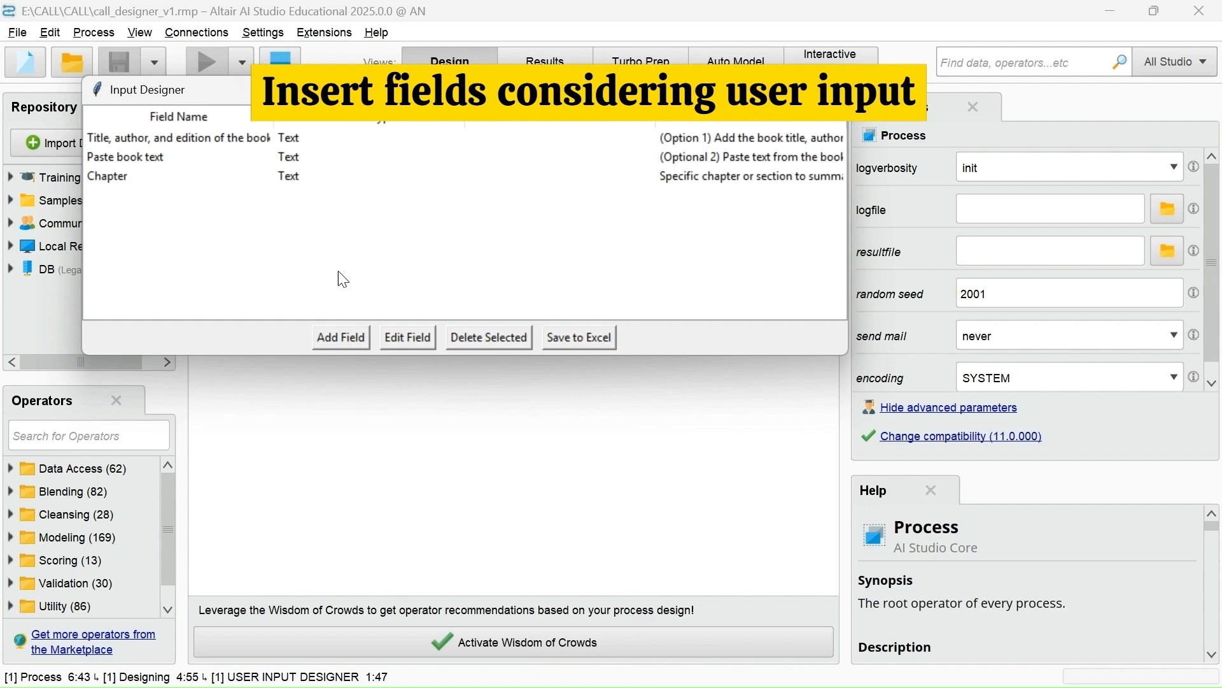
# Start a new select-type input field and name it "Summary Length", copied from the document.
pyautogui.press('ctrl+super+Right')
pyautogui.scroll(-1, 436, 456)
pyautogui.tripleClick(253, 371)
pyautogui.hotkey('ctrl', 'c')
pyautogui.press('ctrl+super+Left')
pyautogui.click(341, 336)
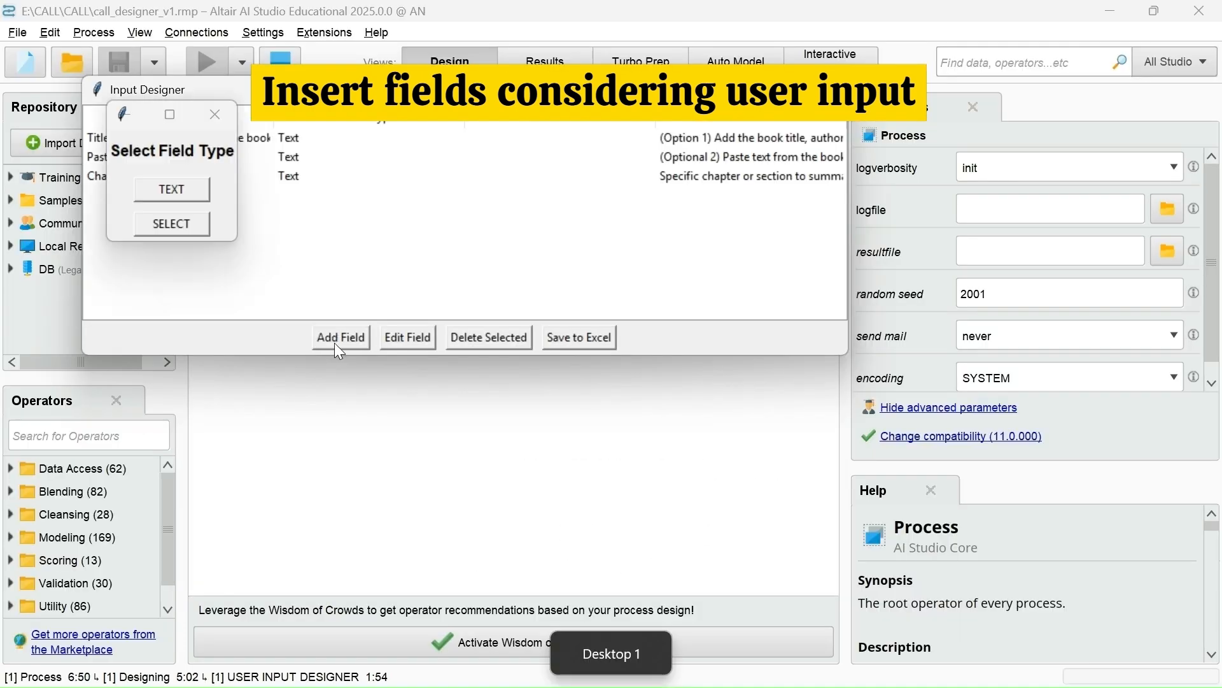
pyautogui.click(189, 182)
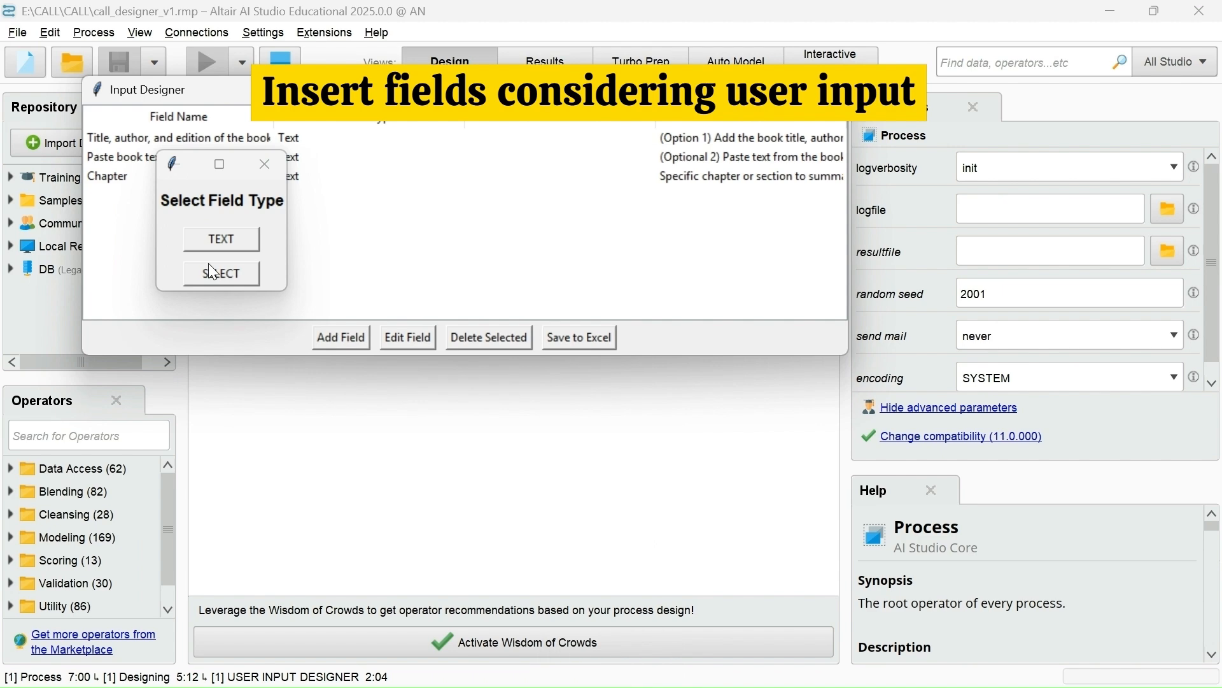
pyautogui.click(210, 272)
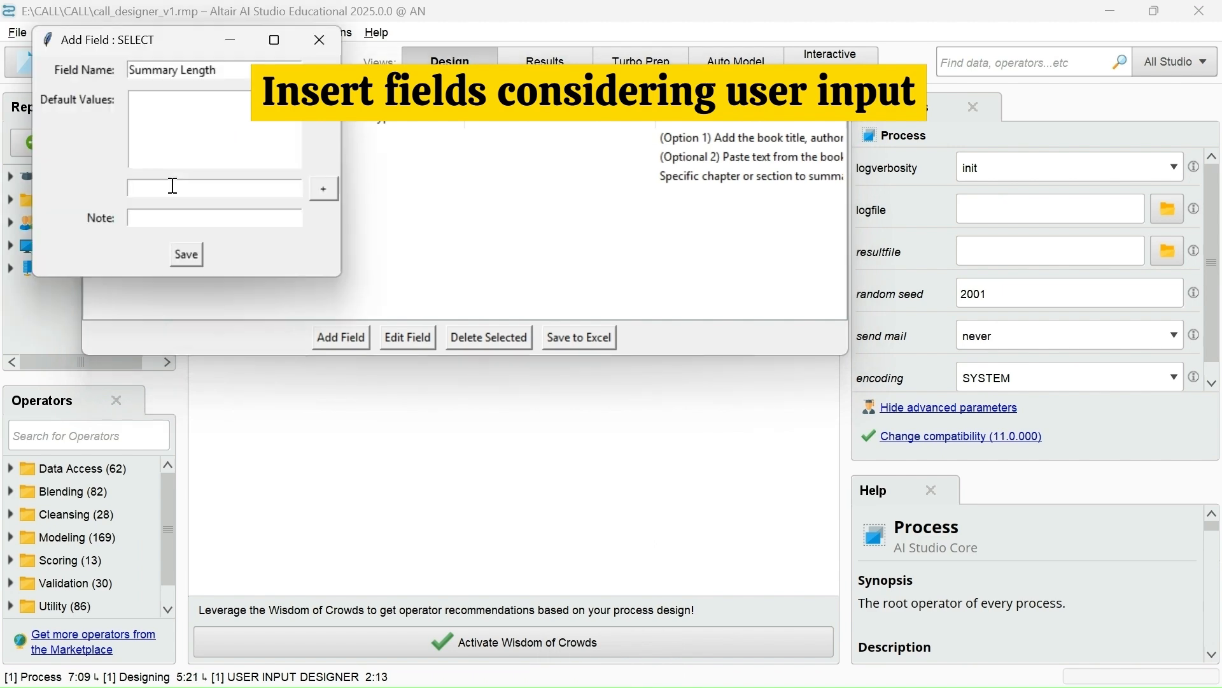
# Add "Short" from the document as the first default value of the Summary Length field.
pyautogui.press('ctrl+super+Right')
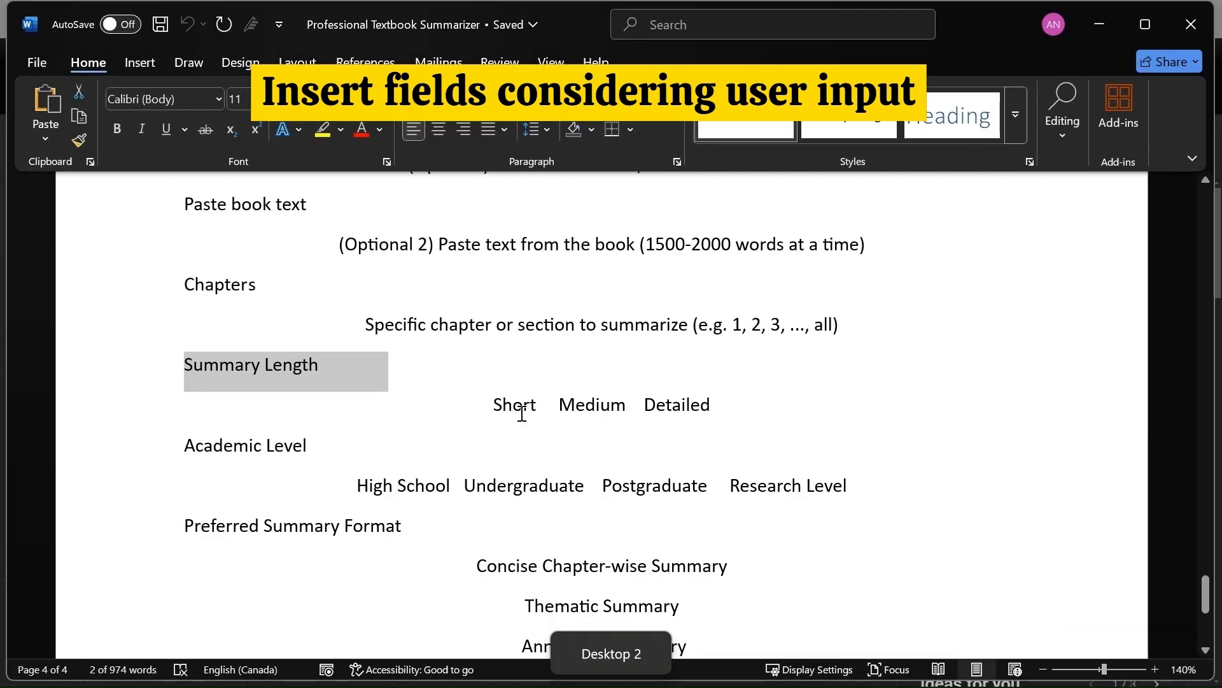
pyautogui.doubleClick(521, 414)
pyautogui.hotkey('ctrl', 'c')
pyautogui.press('ctrl+super+Left')
pyautogui.click(205, 193)
pyautogui.hotkey('ctrl', 'v')
pyautogui.click(328, 192)
# Add "Medium" and "Detailed" to the Summary Length default values and save the field.
pyautogui.click(218, 195)
pyautogui.write('Med')
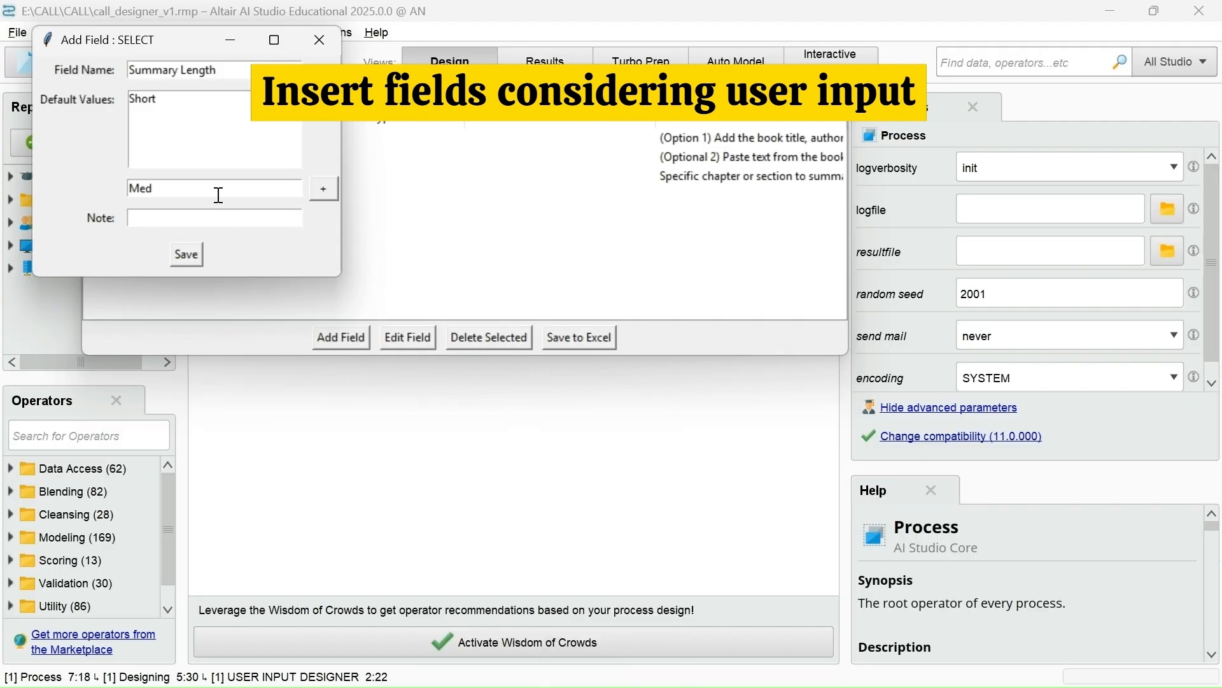
pyautogui.write('ium')
pyautogui.click(331, 188)
pyautogui.write('Detailed')
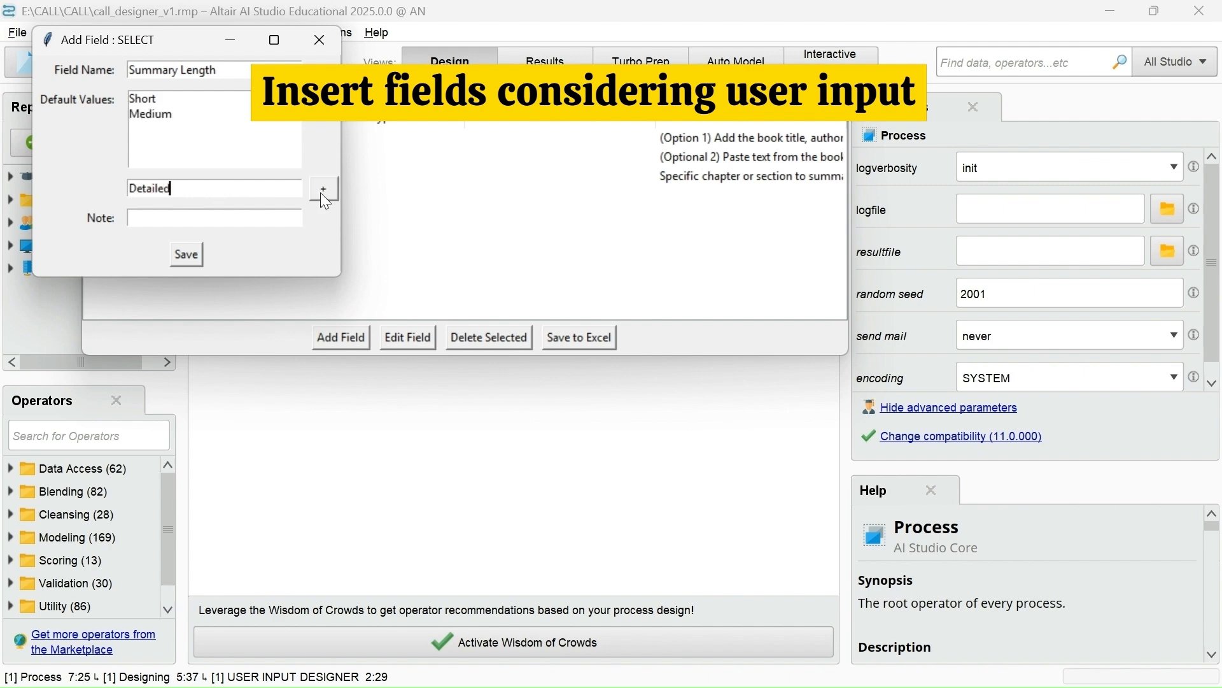
pyautogui.click(323, 189)
pyautogui.press('ctrl+super+Right')
pyautogui.press('ctrl+super+Left')
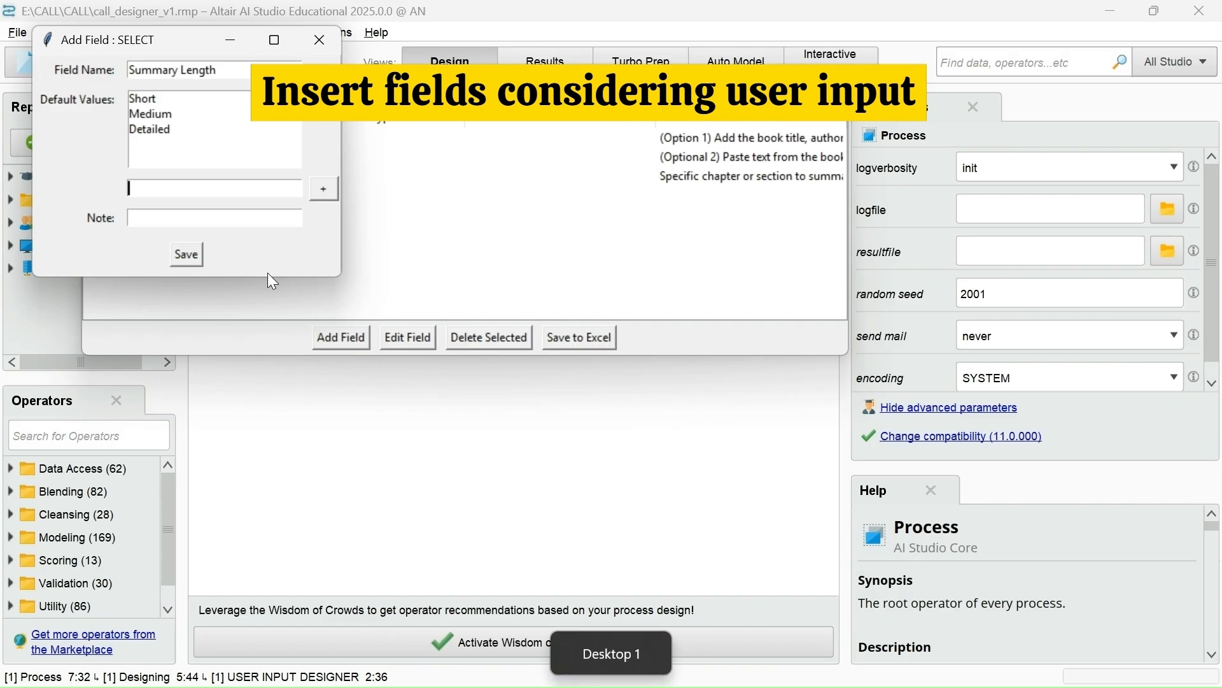
pyautogui.click(180, 256)
# Start a new select-type input field and name it "Academic Level", copied from the document.
pyautogui.click(358, 337)
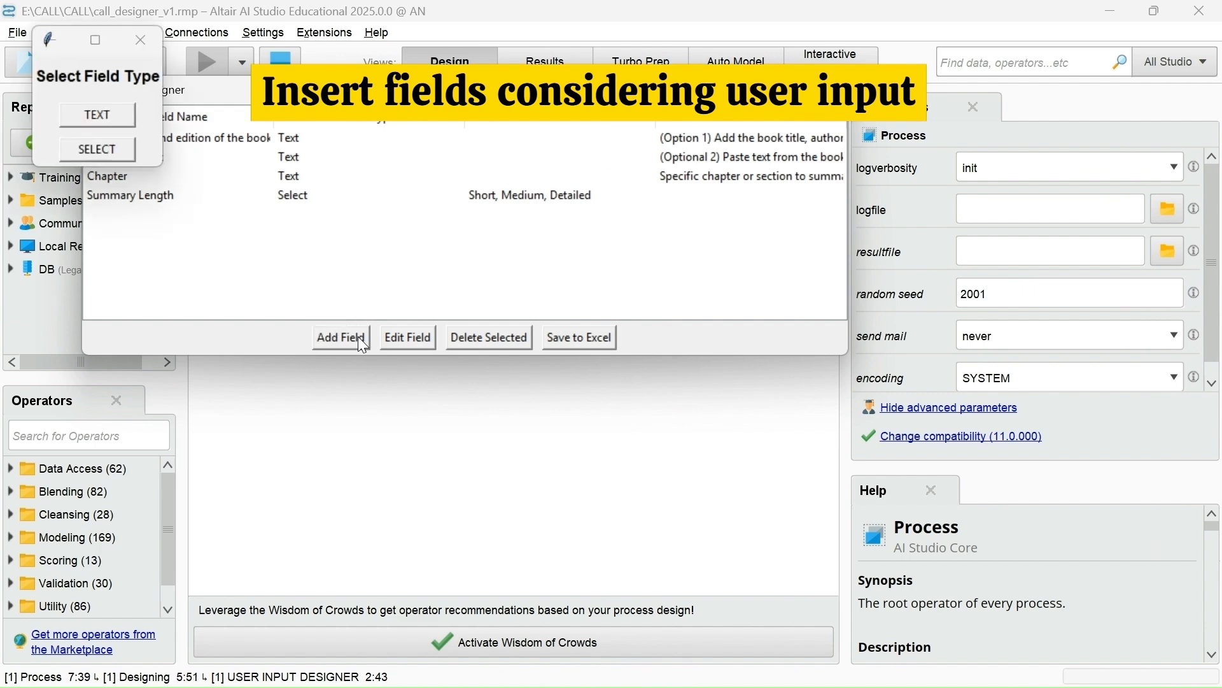
pyautogui.press('ctrl+super+Right')
pyautogui.press('ctrl+super+Left')
pyautogui.click(97, 149)
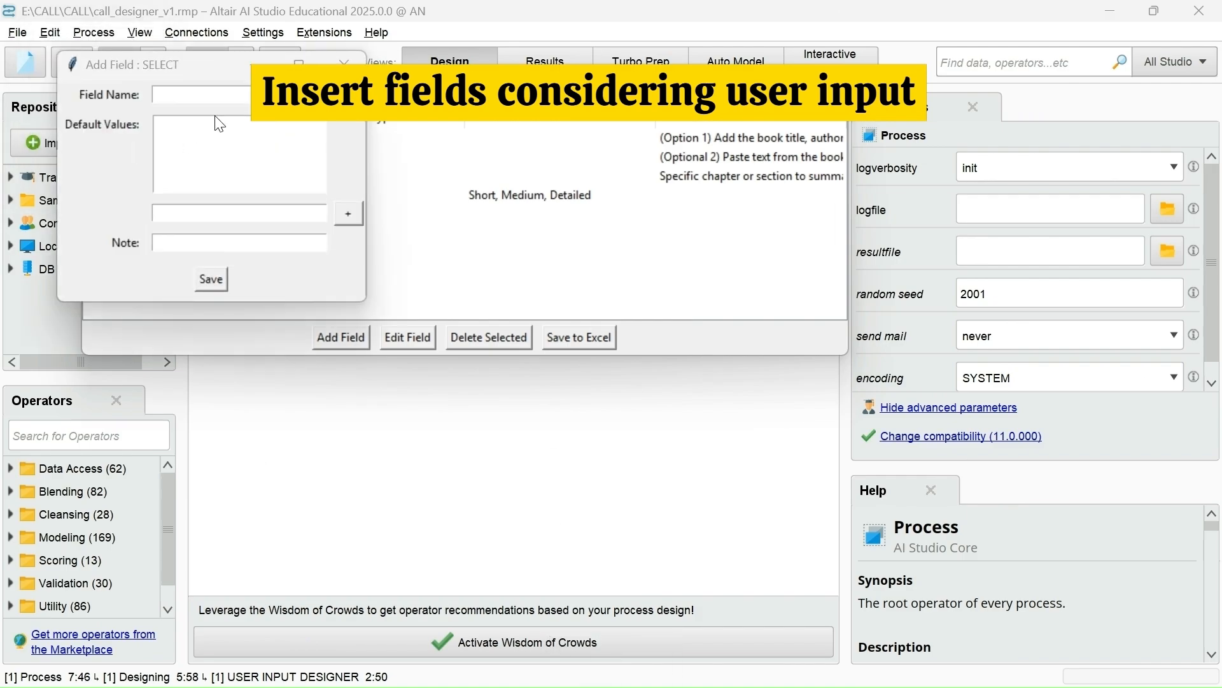
pyautogui.hotkey('ctrl', 'v')
# Copy "High School" and "Undergraduate" from the document into the Academic Level default values.
pyautogui.press('ctrl+super+Right')
pyautogui.click(448, 486)
pyautogui.moveTo(448, 486); pyautogui.dragTo(360, 486)
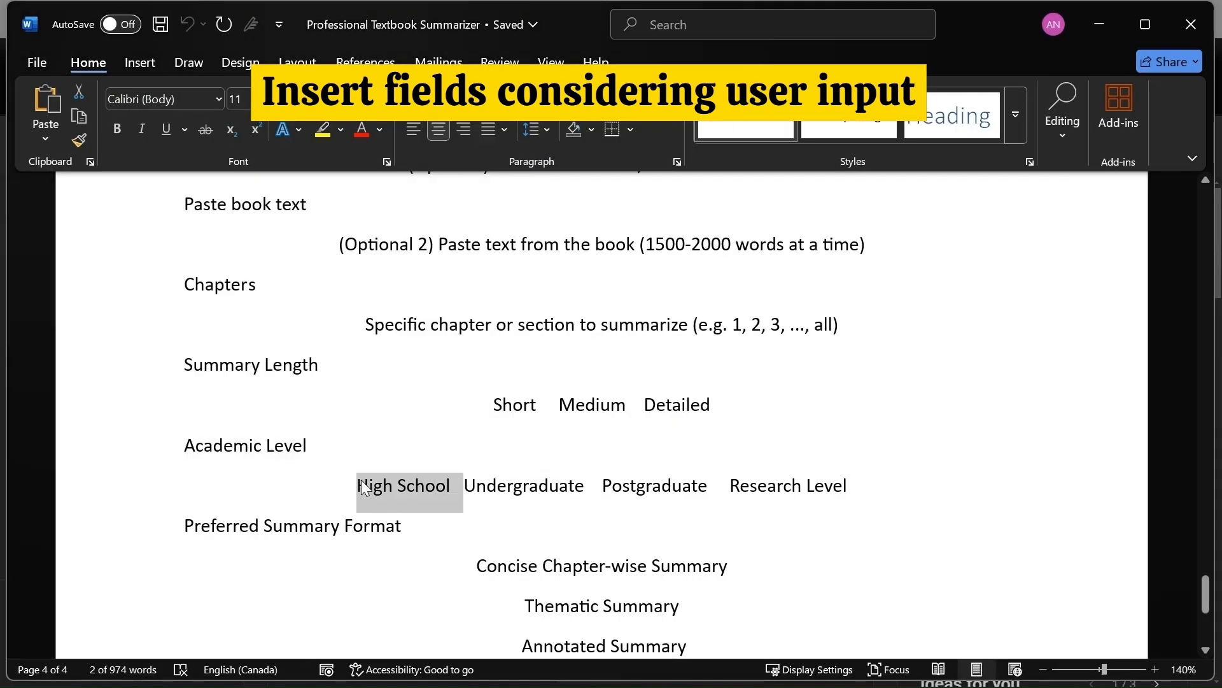
pyautogui.hotkey('ctrl', 'c')
pyautogui.press('ctrl+super+Left')
pyautogui.hotkey('ctrl', 'v')
pyautogui.press('ctrl+super+Right')
pyautogui.doubleClick(516, 503)
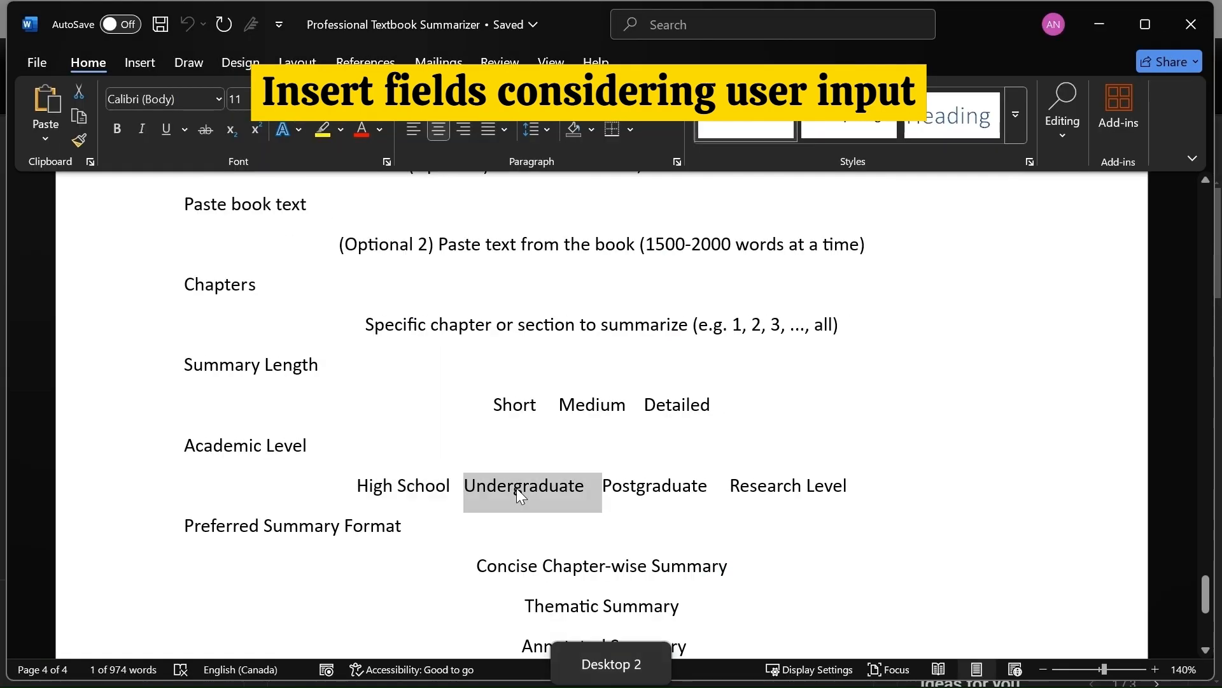
pyautogui.hotkey('ctrl', 'c')
pyautogui.press('ctrl+super+Left')
pyautogui.hotkey('ctrl', 'v')
# Copy "Postgraduate" and "Research Level" into the Academic Level default values and save the field.
pyautogui.press('ctrl+super+Right')
pyautogui.tripleClick(647, 497)
pyautogui.doubleClick(647, 485)
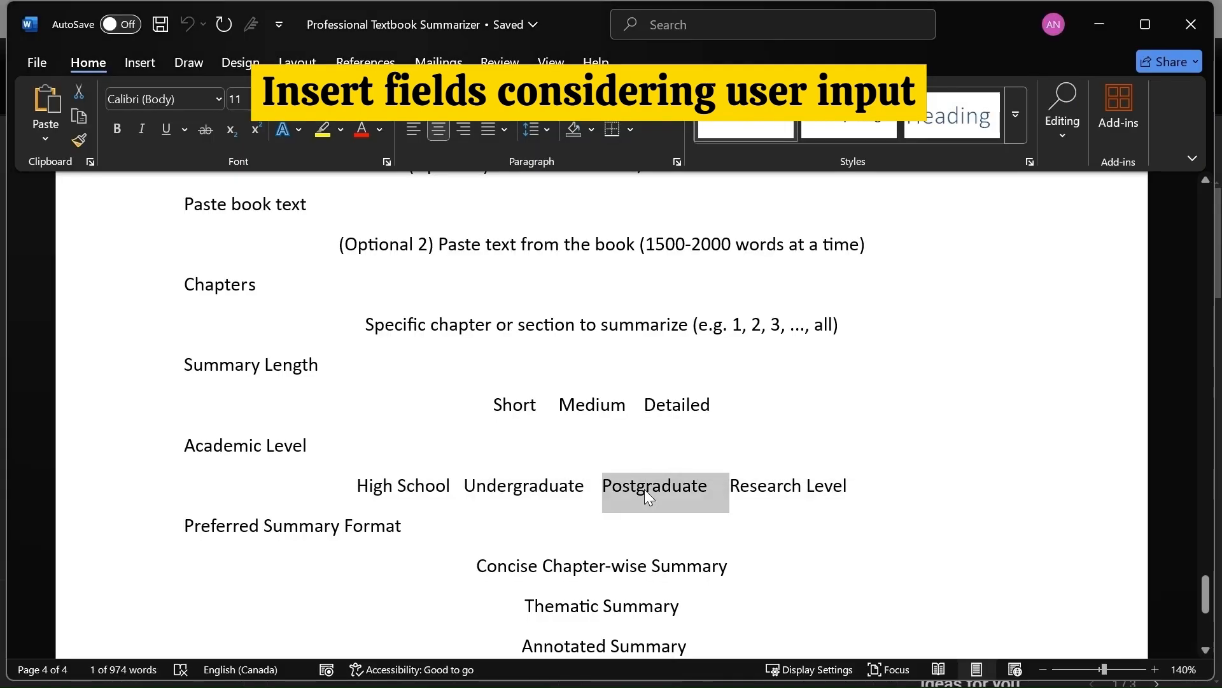
pyautogui.hotkey('ctrl', 'c')
pyautogui.press('ctrl+super+Left')
pyautogui.hotkey('ctrl', 'v')
pyautogui.press('ctrl+super+Right')
pyautogui.moveTo(731, 486); pyautogui.dragTo(847, 485)
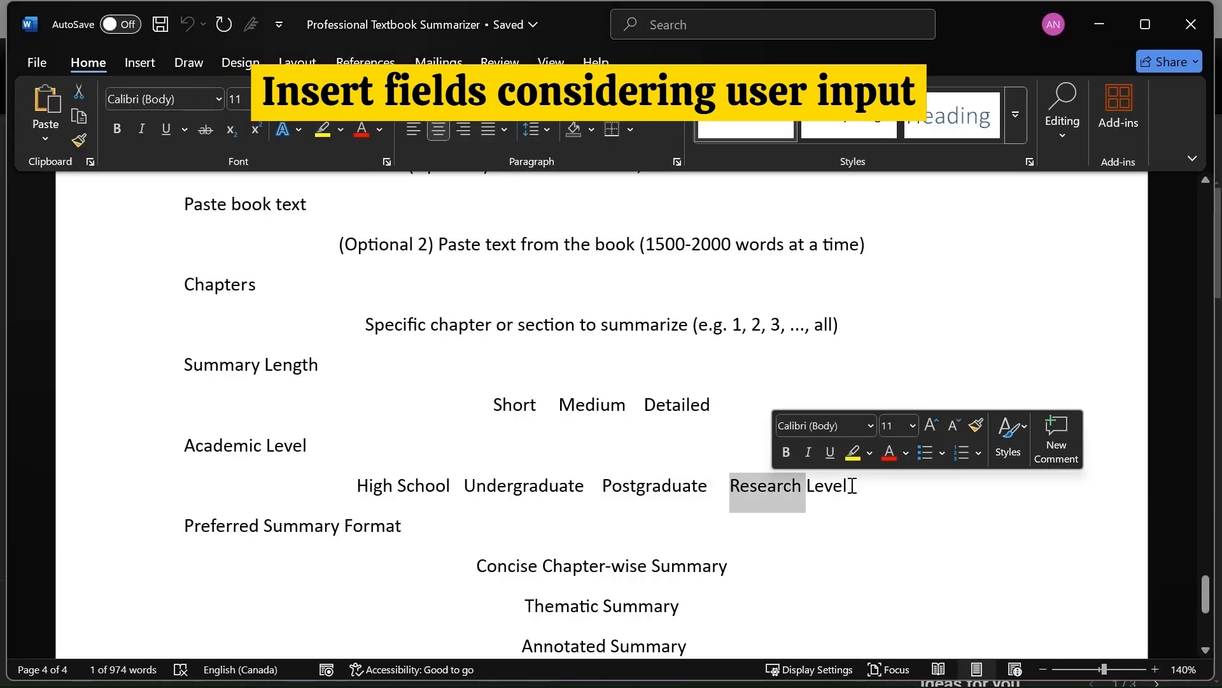
pyautogui.hotkey('ctrl', 'c')
pyautogui.press('ctrl+super+Left')
pyautogui.click(211, 280)
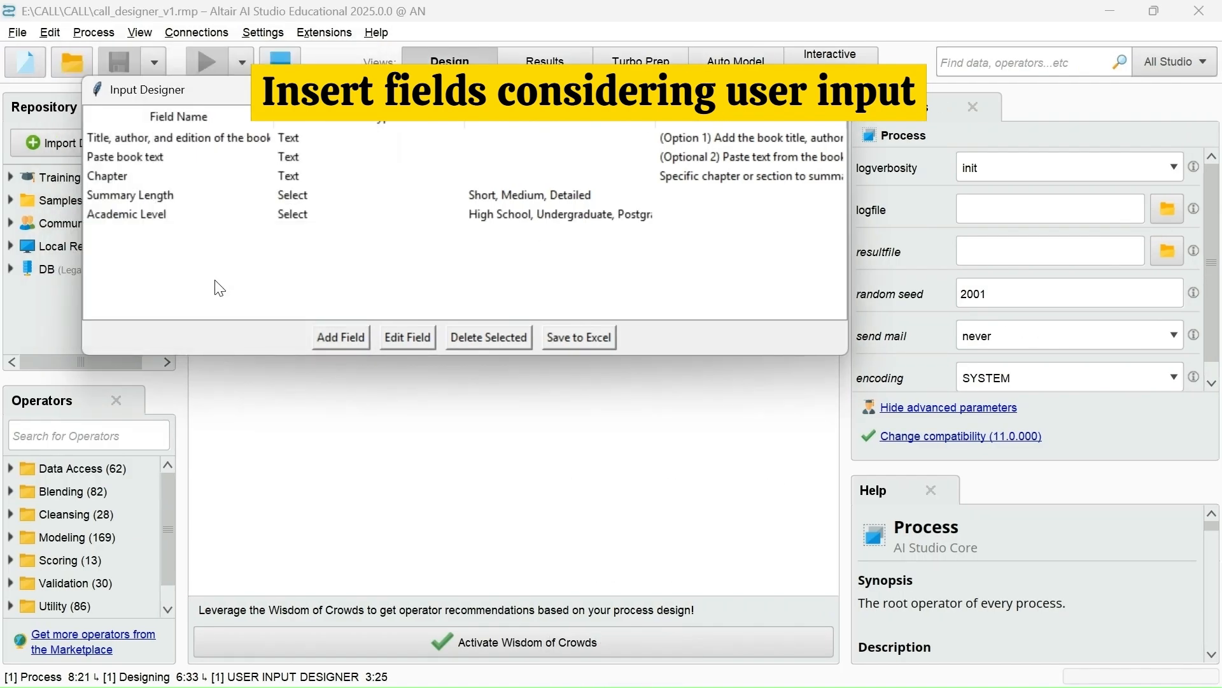
# Start a new select-type input field and name it "Preferred Summary Format", copied from the document.
pyautogui.click(342, 333)
pyautogui.click(148, 195)
pyautogui.press('ctrl+super+Right')
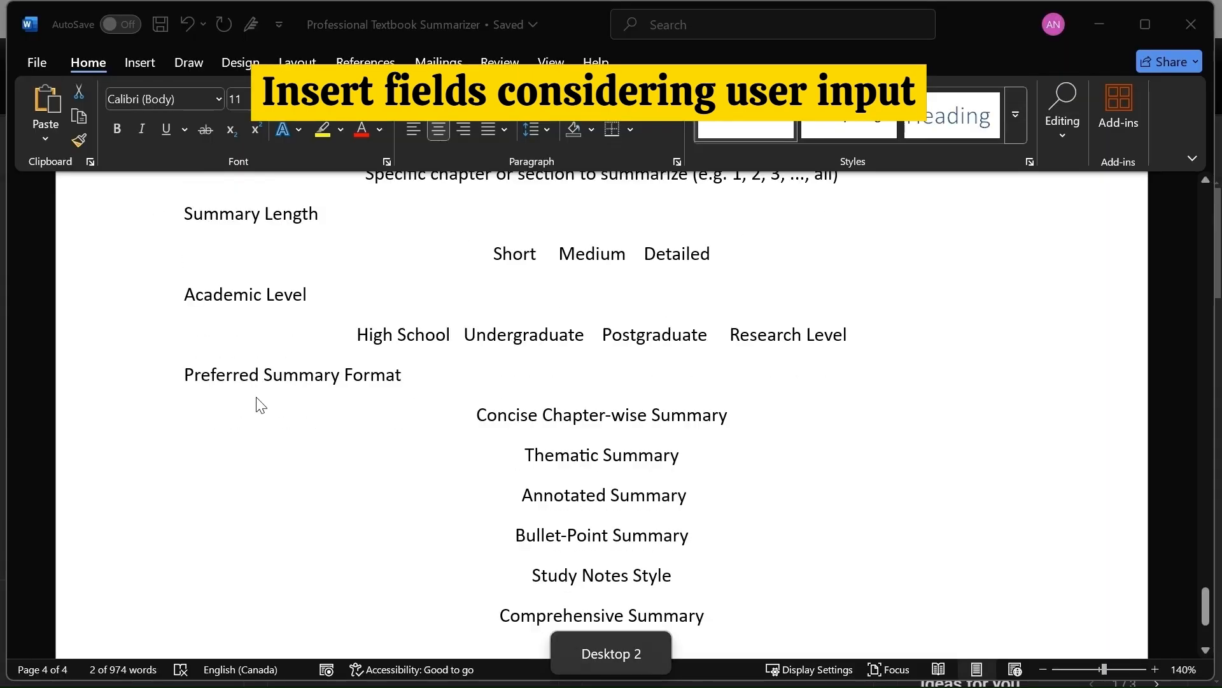
pyautogui.tripleClick(223, 372)
pyautogui.hotkey('ctrl', 'c')
pyautogui.press('ctrl+super+Left')
pyautogui.click(213, 145)
pyautogui.hotkey('ctrl', 'v')
# Add "Concise Chapter-wise Summary" from the document as the first default value of the Preferred Summary Format field.
pyautogui.press('ctrl+super+Right')
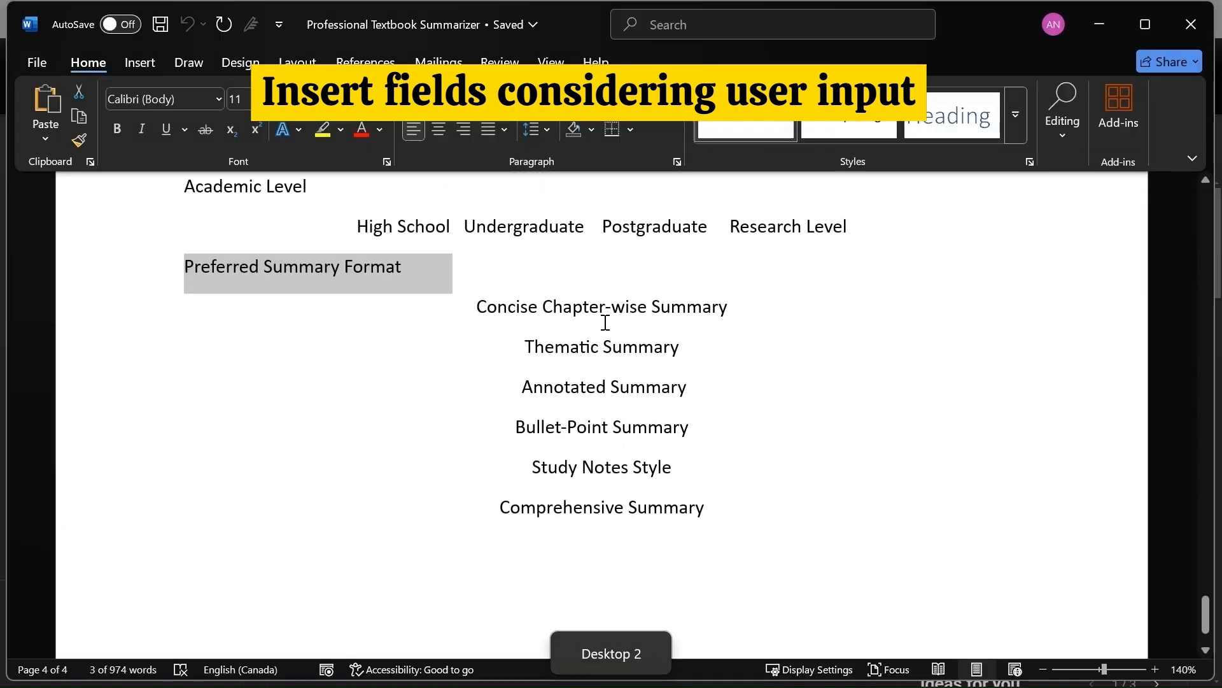
pyautogui.tripleClick(610, 312)
pyautogui.hotkey('ctrl', 'c')
pyautogui.press('ctrl+super+Left')
pyautogui.click(303, 262)
pyautogui.hotkey('ctrl', 'v')
pyautogui.click(398, 262)
# Copy "Thematic Summary" from the Word document and add it to the Preferred Summary Format default values.
pyautogui.press('ctrl+super+Right')
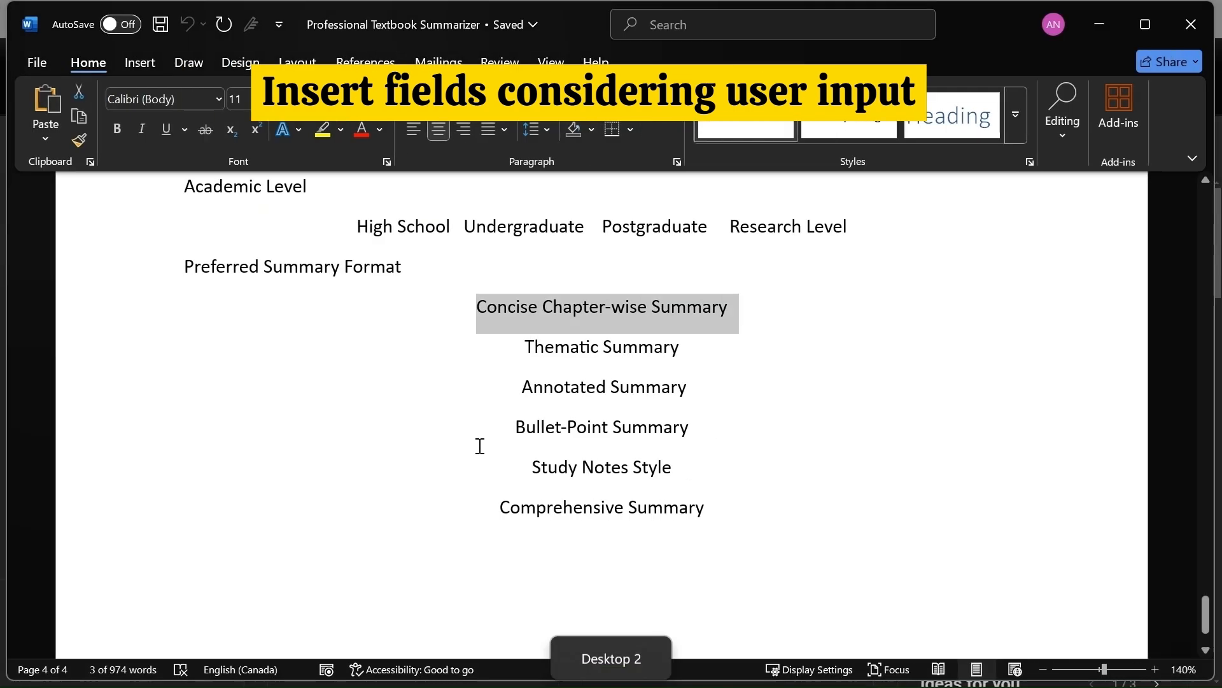
pyautogui.moveTo(524, 346); pyautogui.dragTo(641, 345)
pyautogui.hotkey('ctrl', 'c')
pyautogui.press('ctrl+super+Left')
pyautogui.click(326, 263)
pyautogui.hotkey('ctrl', 'v')
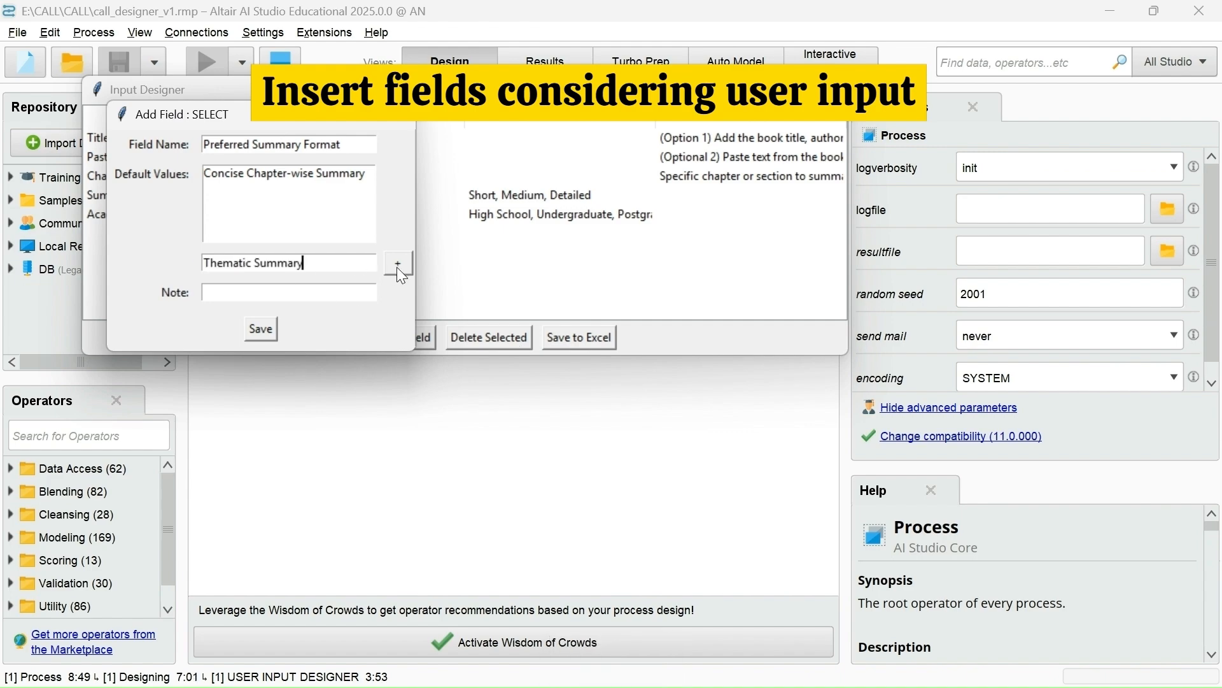
pyautogui.click(397, 262)
# Copy "Annotated Summary" from the document and add it to the Preferred Summary Format default values.
pyautogui.press('ctrl+super+Right')
pyautogui.scroll(-1, 480, 342)
pyautogui.tripleClick(574, 339)
pyautogui.hotkey('ctrl', 'c')
pyautogui.press('ctrl+super+Left')
pyautogui.click(286, 263)
pyautogui.hotkey('ctrl', 'v')
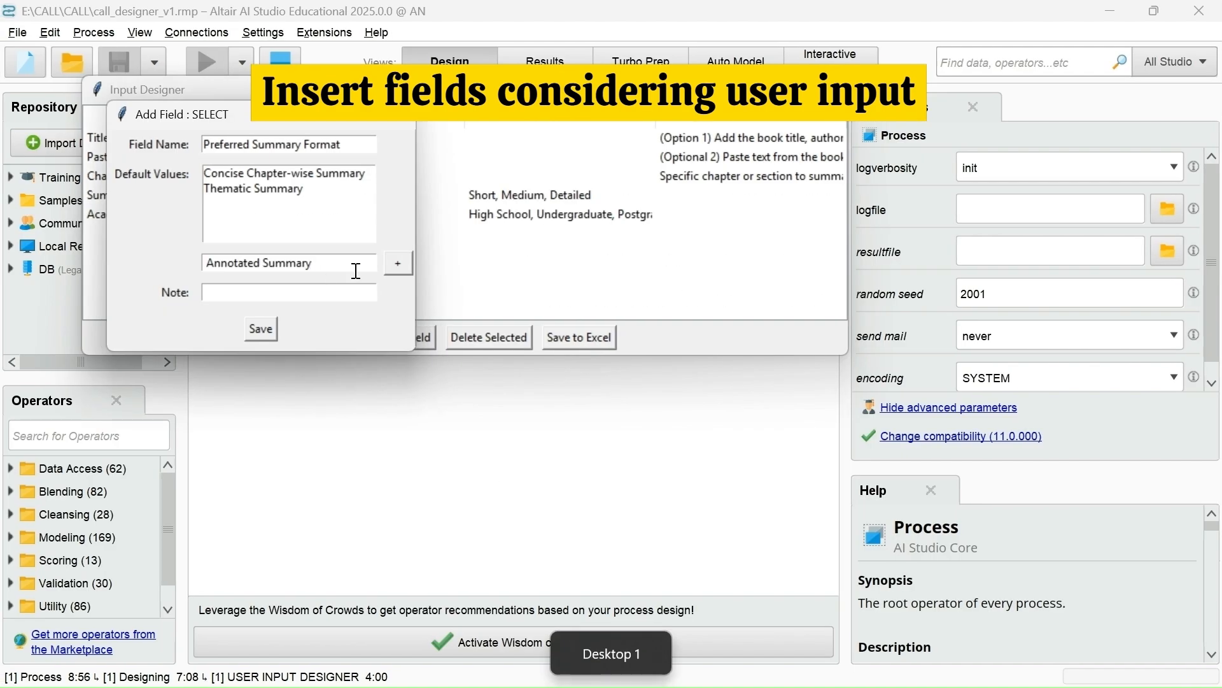
pyautogui.click(398, 262)
# Copy "Bullet-Point Summary" from the document and add it to the Preferred Summary Format default values.
pyautogui.press('ctrl+super+Right')
pyautogui.tripleClick(571, 382)
pyautogui.hotkey('ctrl', 'c')
pyautogui.press('ctrl+super+Left')
pyautogui.hotkey('ctrl', 'v')
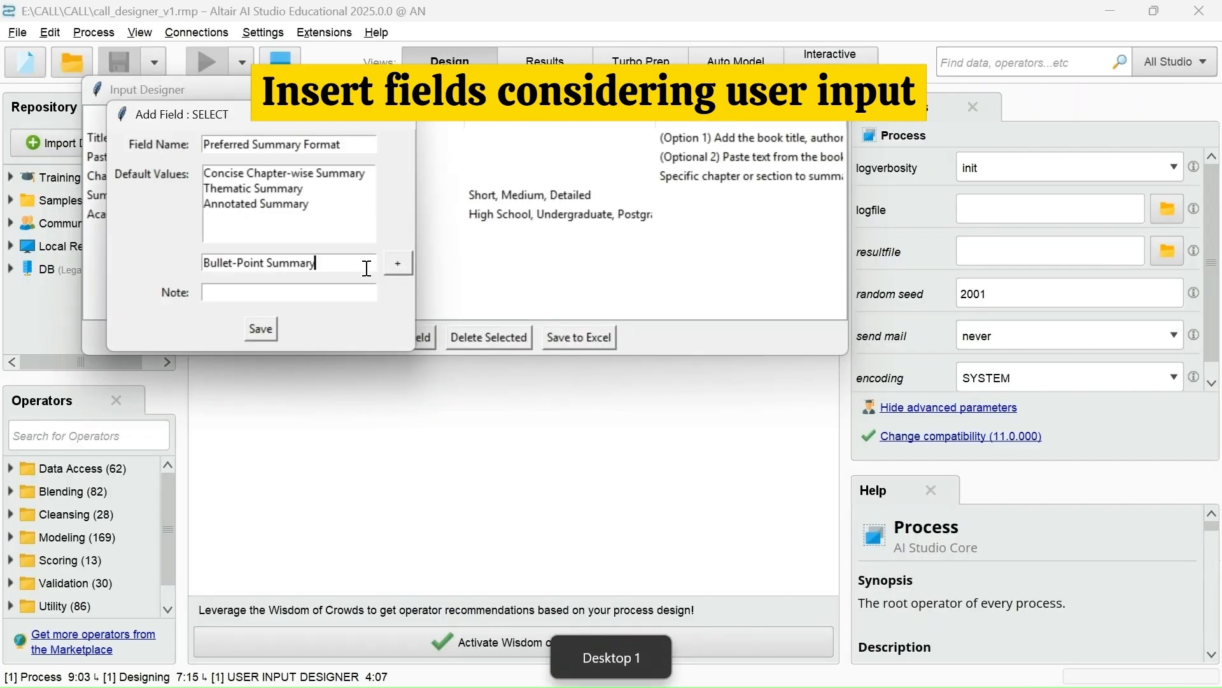
pyautogui.click(398, 262)
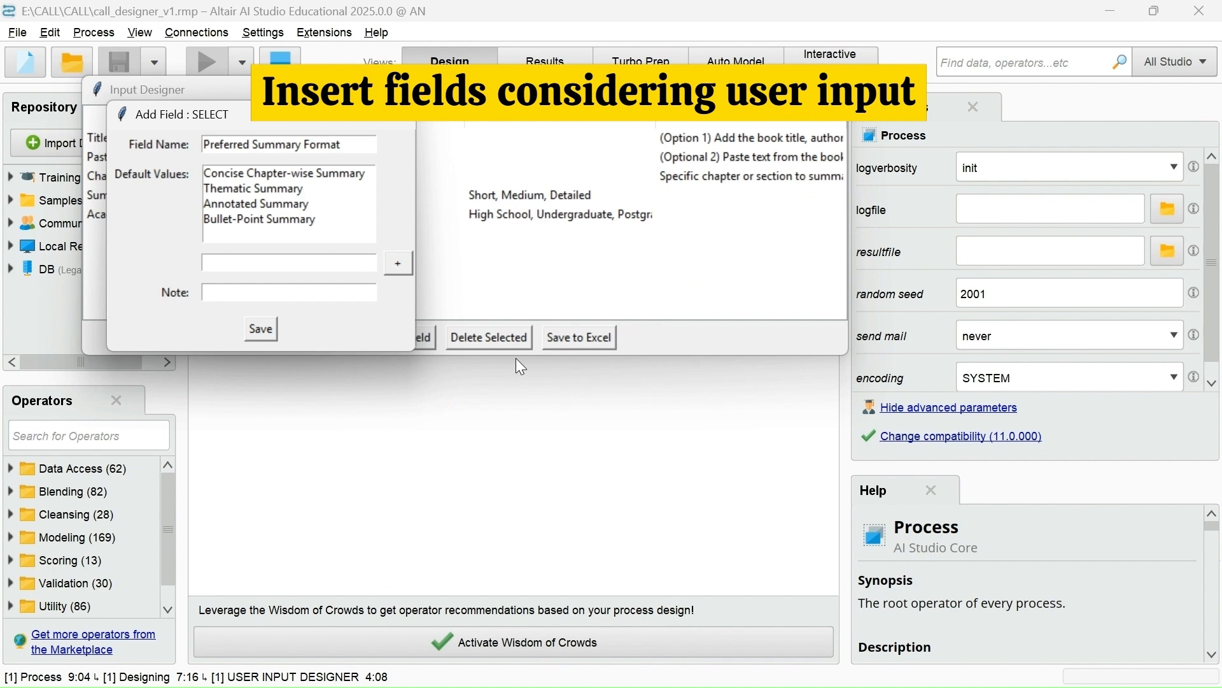
# Check the User Input section of the Word document, from its heading onward, against the fields in the Input Designer.
pyautogui.press('Return')
pyautogui.press('ctrl+super+Right')
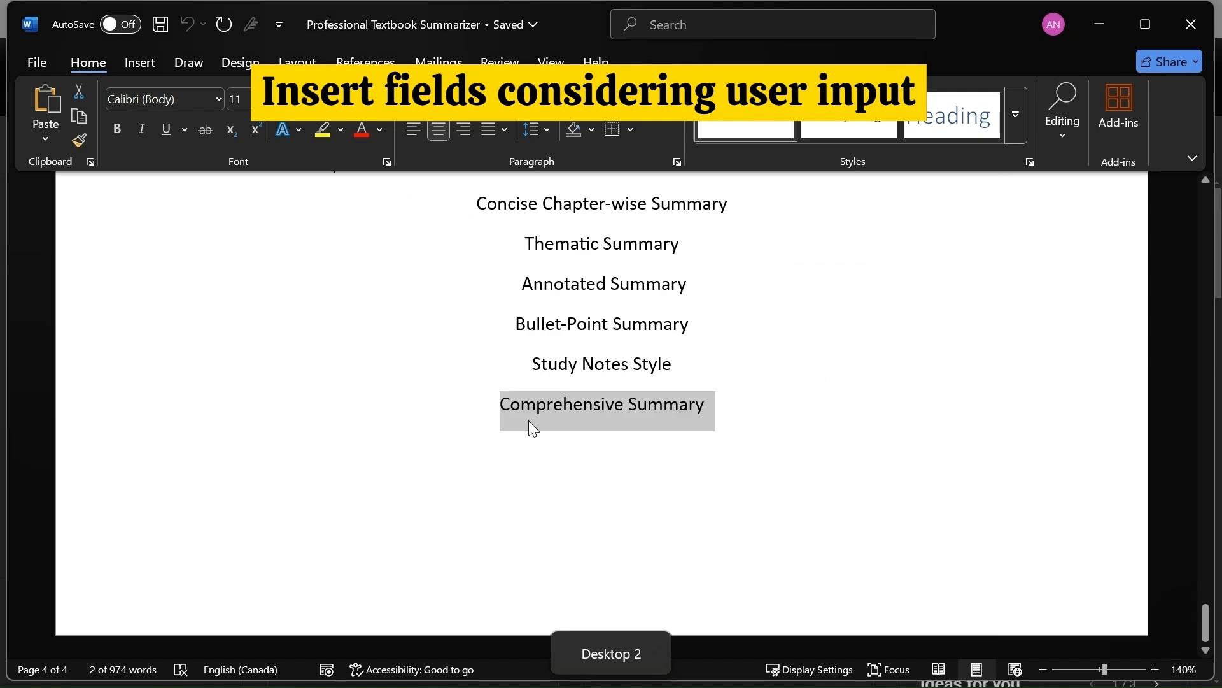
pyautogui.scroll(10, 528, 420)
pyautogui.tripleClick(298, 238)
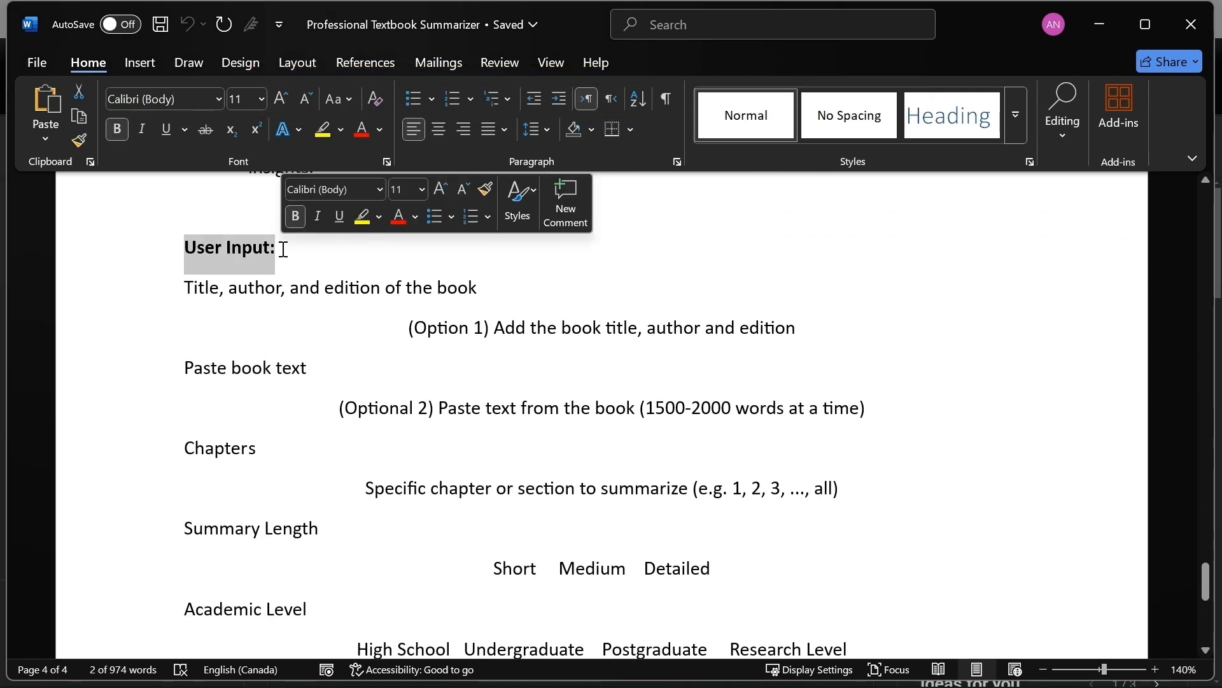
pyautogui.hotkey('ctrl', 'c')
pyautogui.press('ctrl+super+Left')
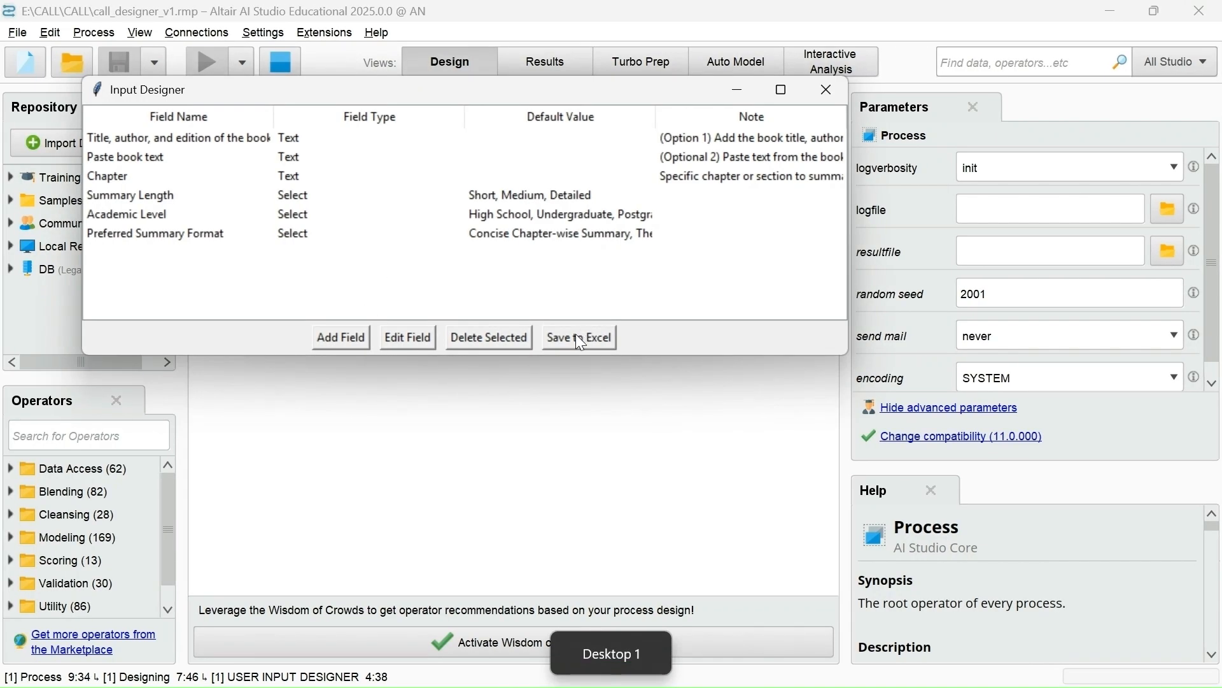
# Save the designed fields to Excel in the 1. Professional Textbook Summarizer folder and close the Input Designer.
pyautogui.click(578, 337)
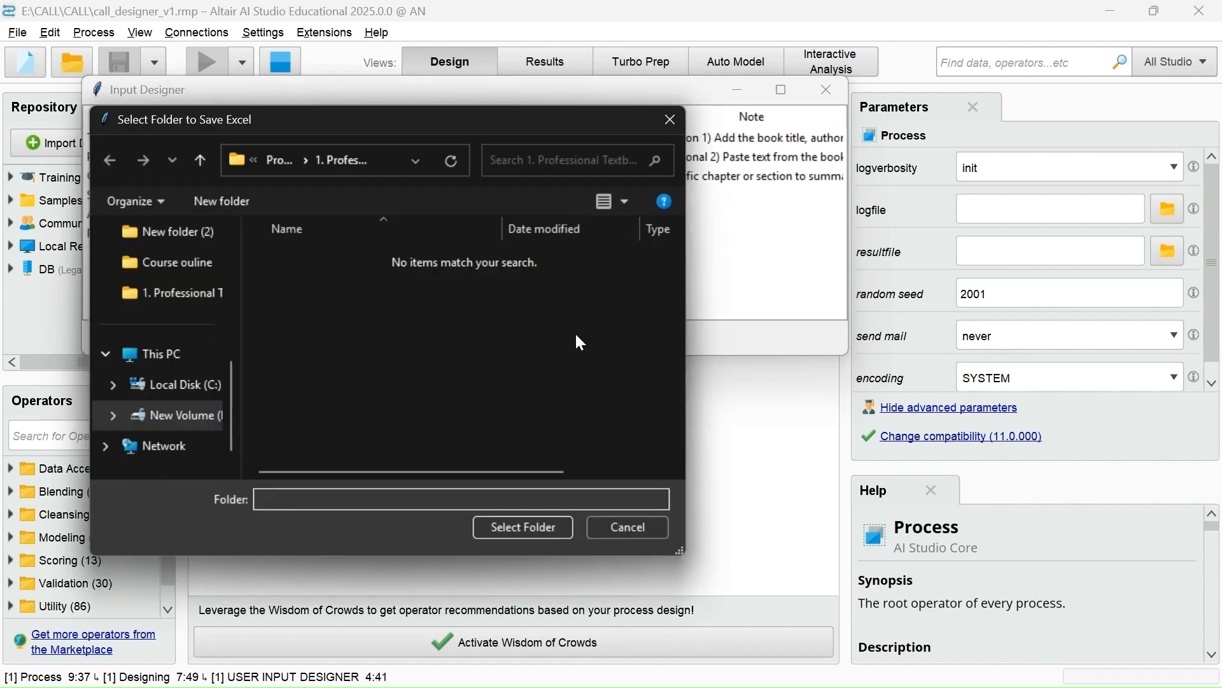
pyautogui.click(524, 527)
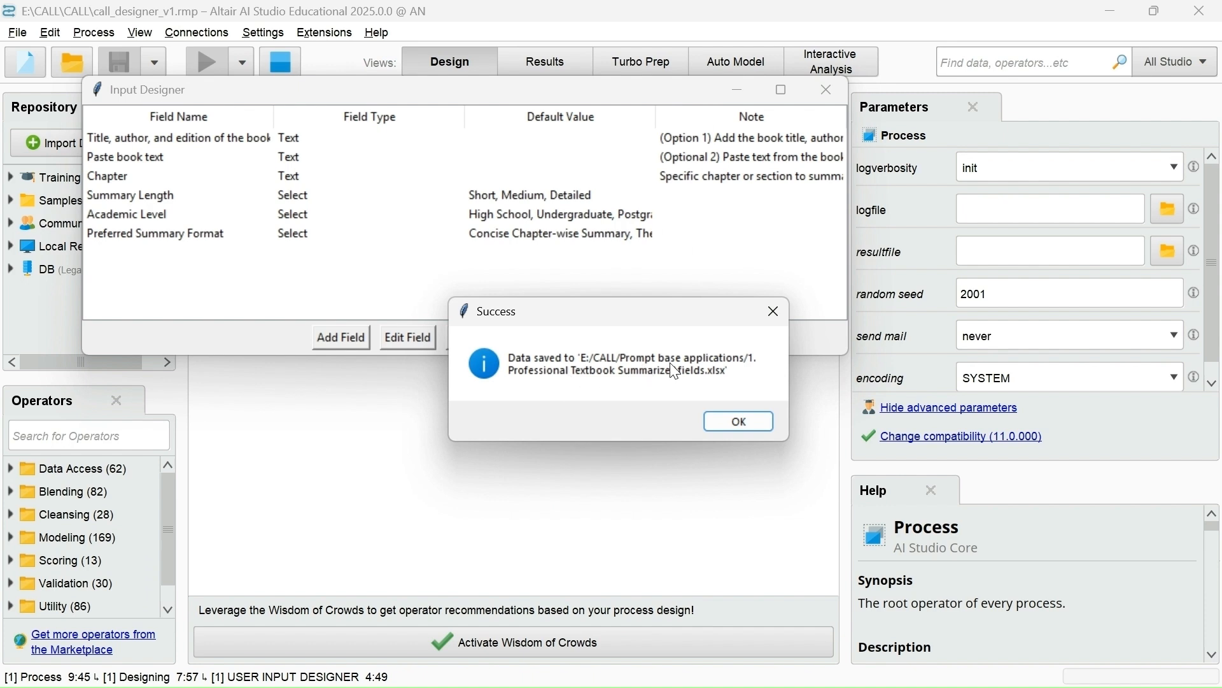
pyautogui.click(733, 426)
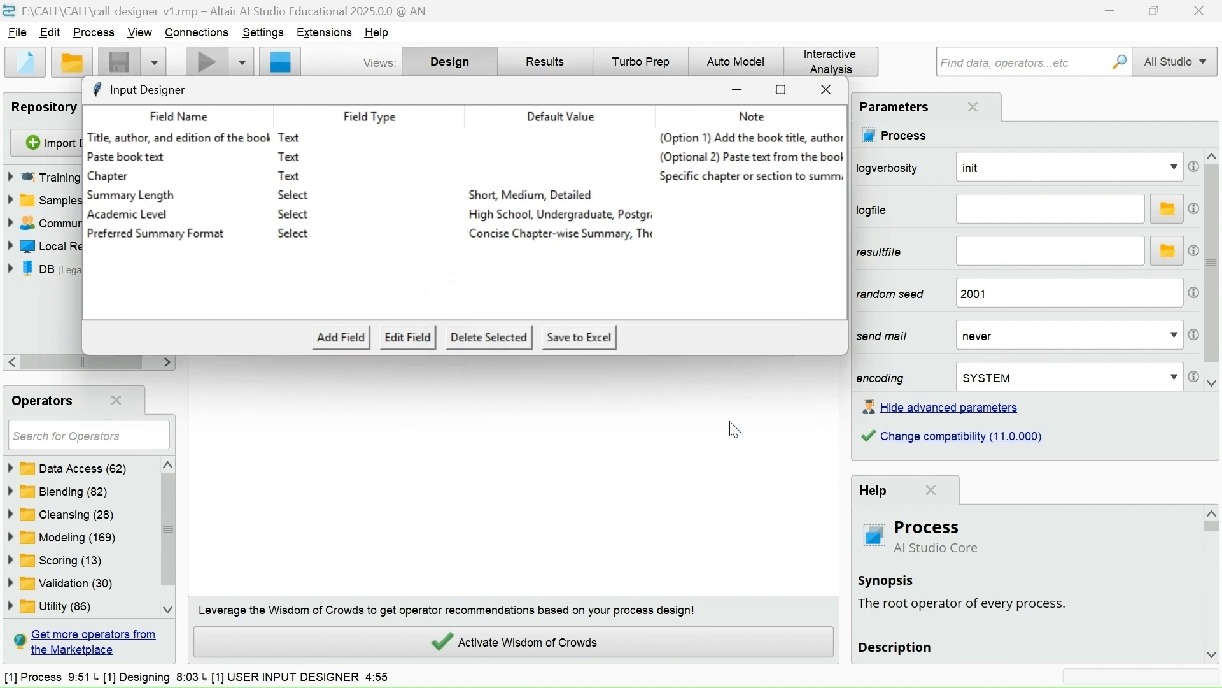
pyautogui.click(827, 90)
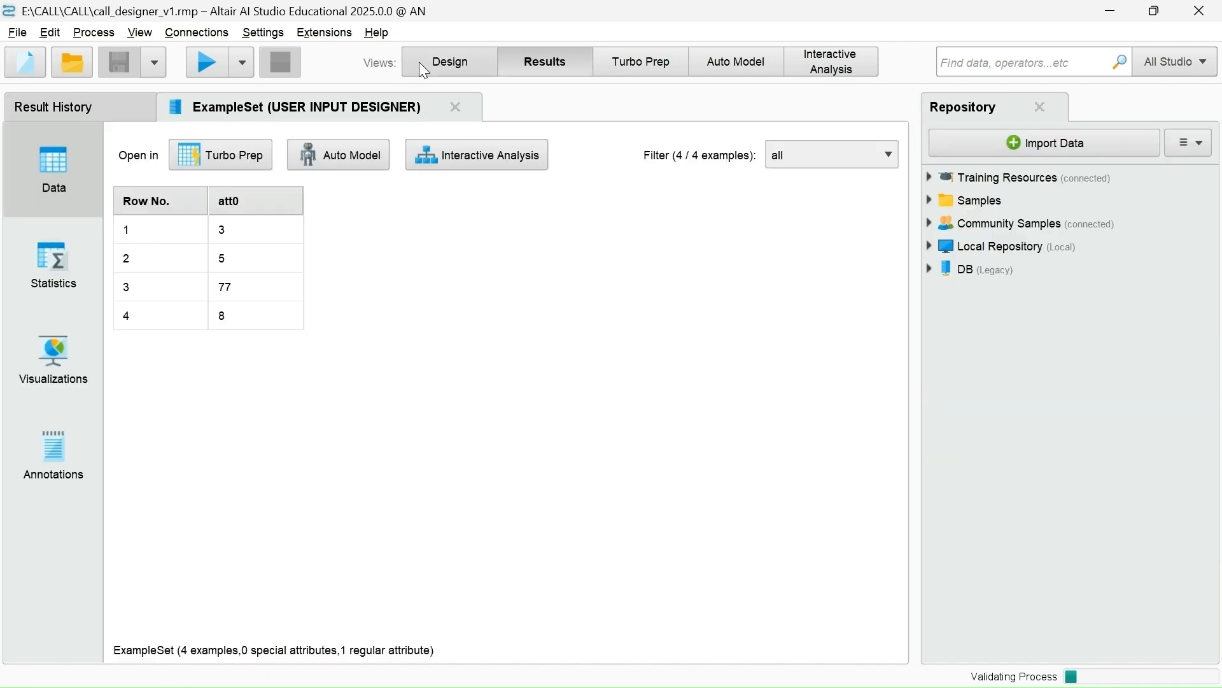
# Export the designer process as "Design" to the 1. Professional Textbook Summarizer folder within CALL's Prompt base applications.
pyautogui.click(420, 64)
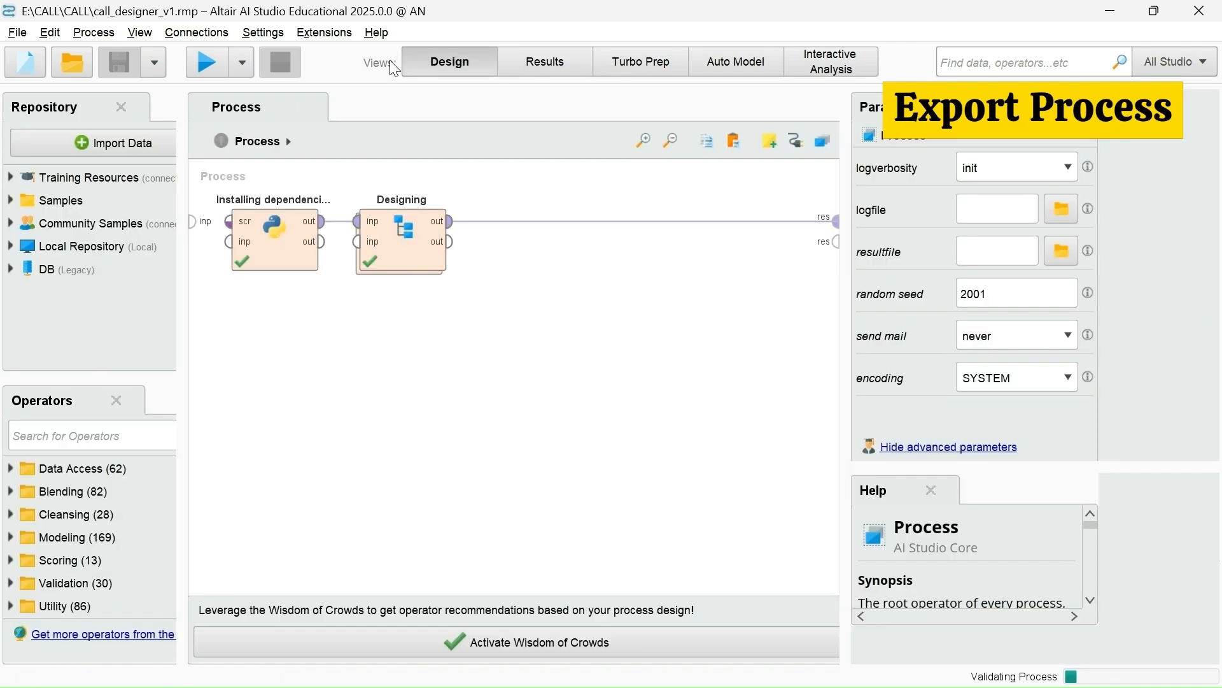
pyautogui.click(18, 32)
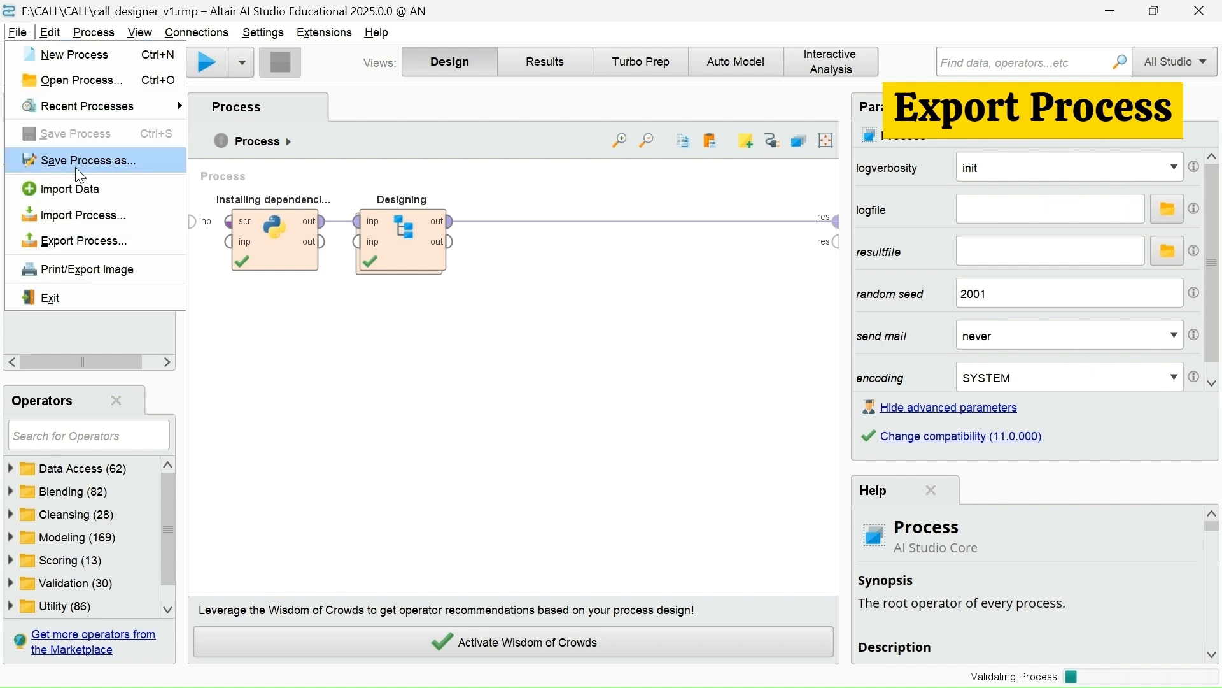
pyautogui.click(75, 241)
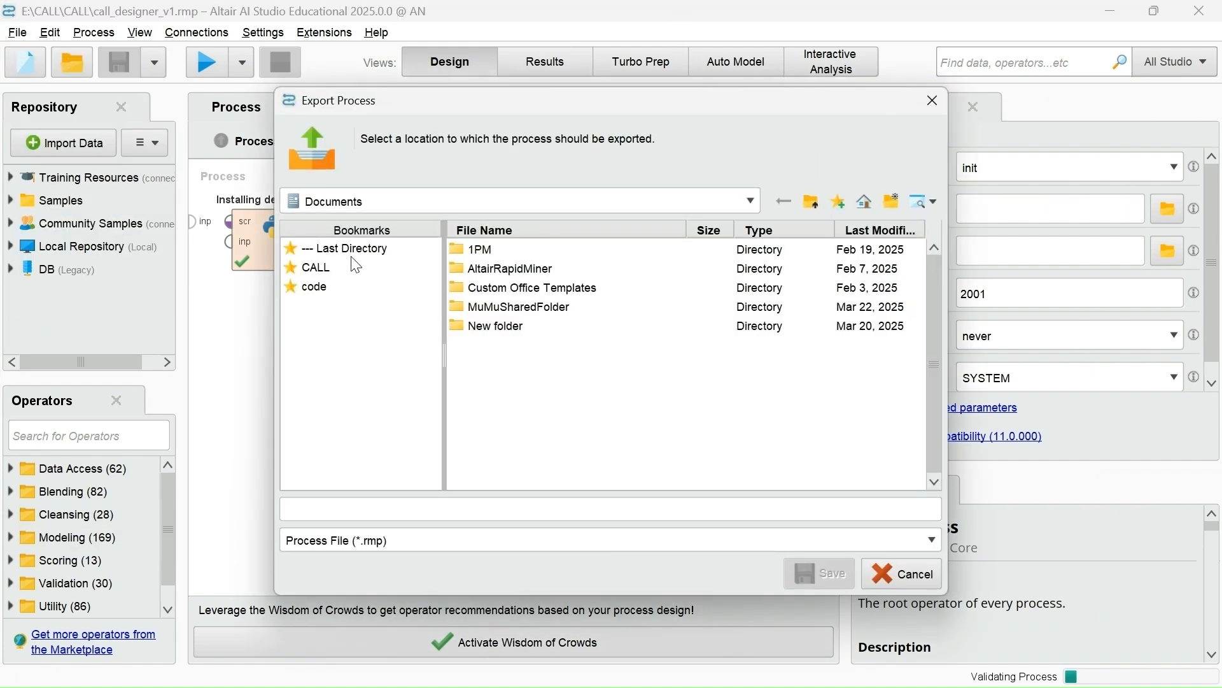
pyautogui.click(363, 266)
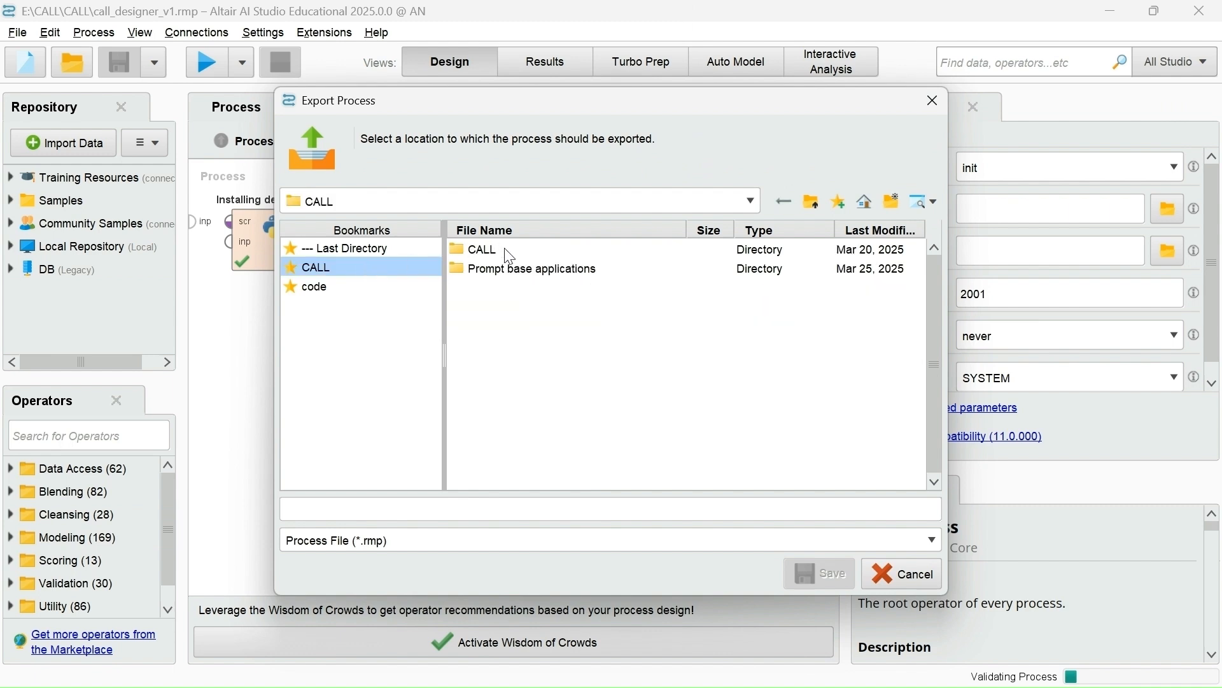
pyautogui.doubleClick(527, 270)
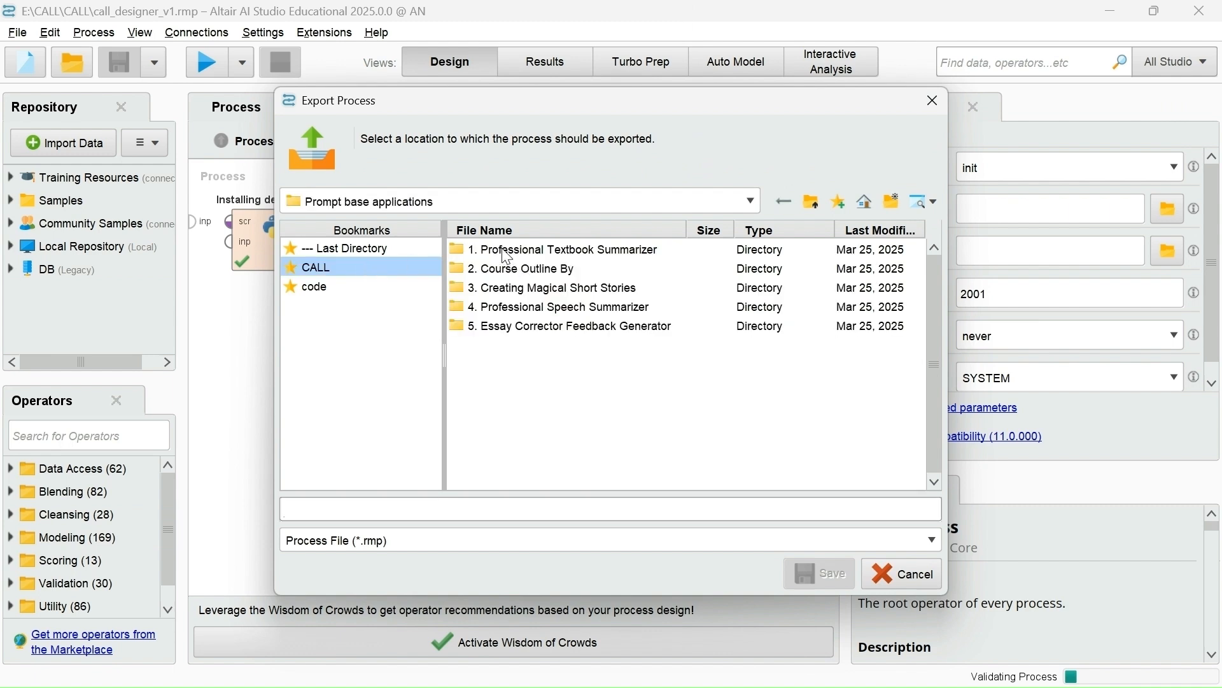
pyautogui.doubleClick(507, 255)
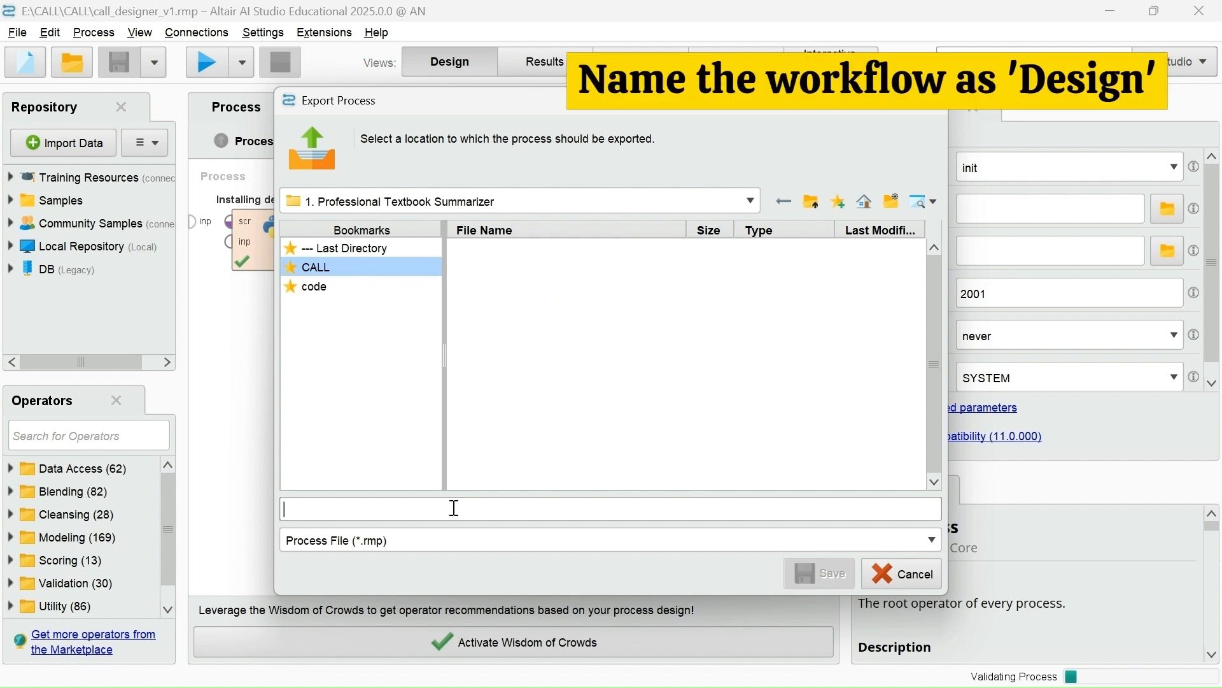
pyautogui.write('Design')
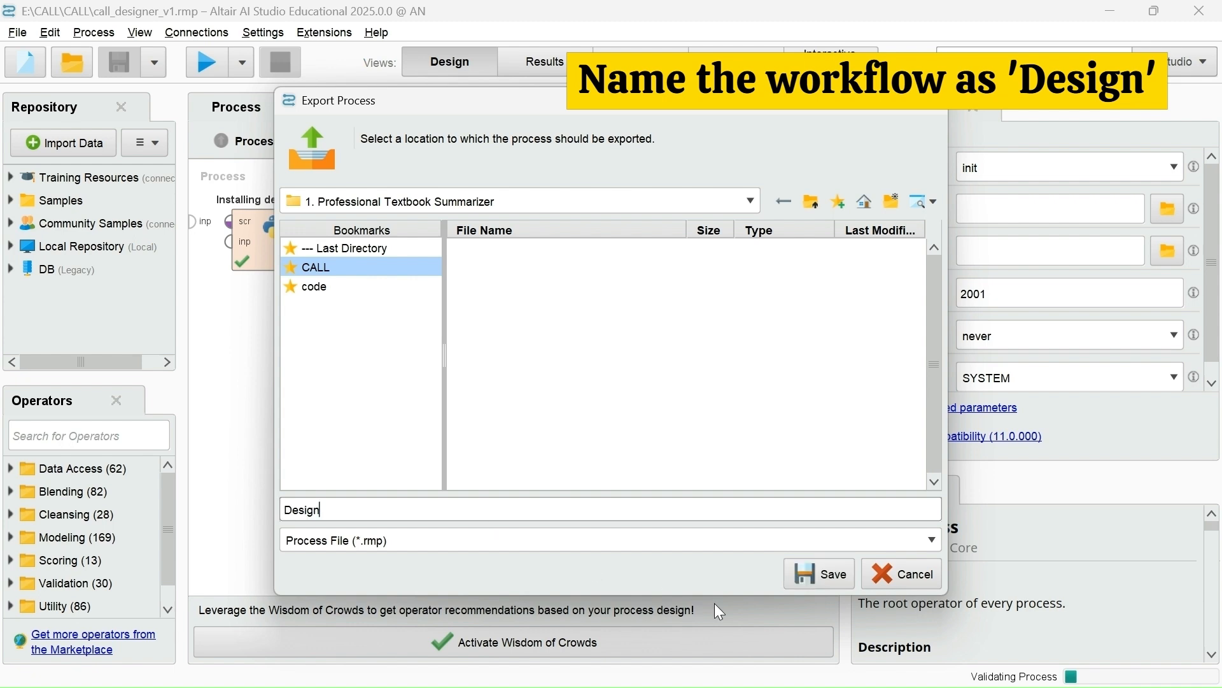
pyautogui.click(818, 579)
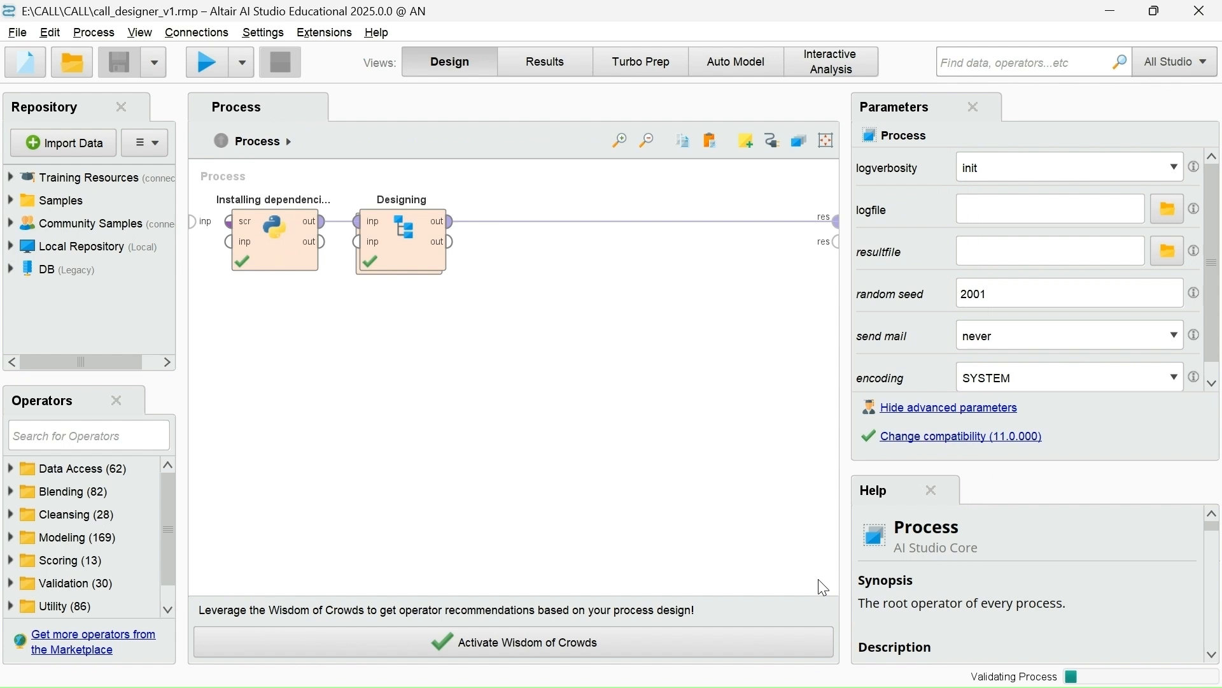
# Import the process call_app_v1.rmp from the CALL subfolder of the bookmarked CALL directory.
pyautogui.click(19, 33)
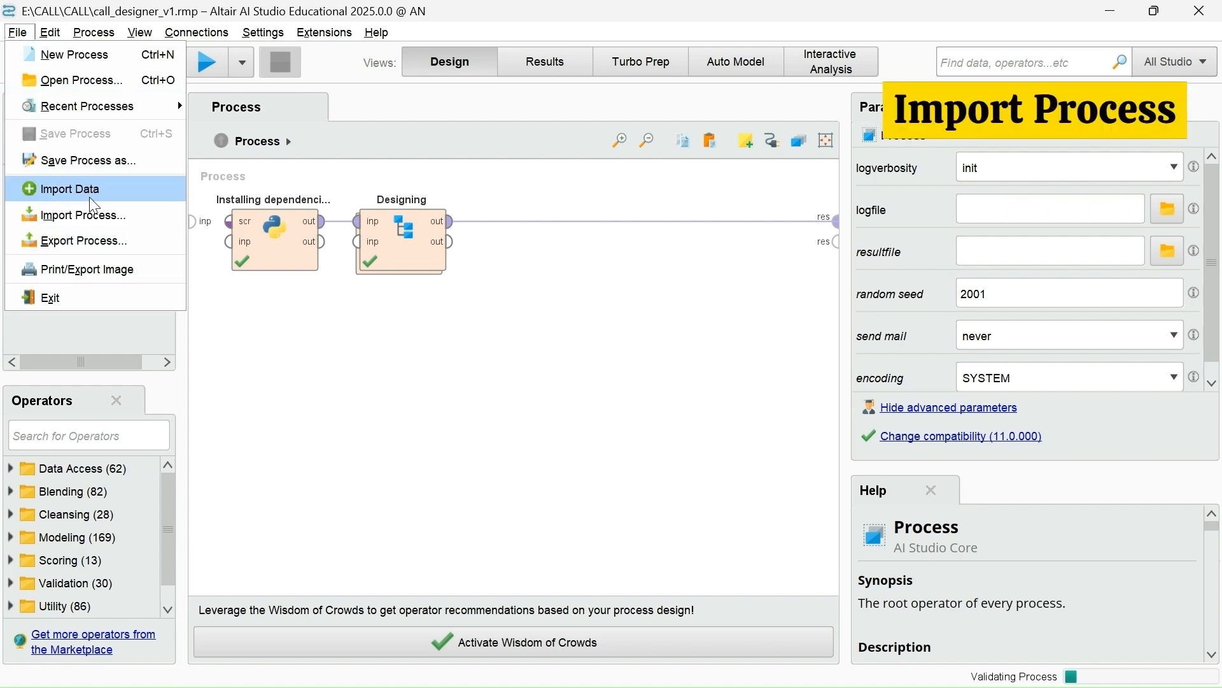
pyautogui.click(94, 218)
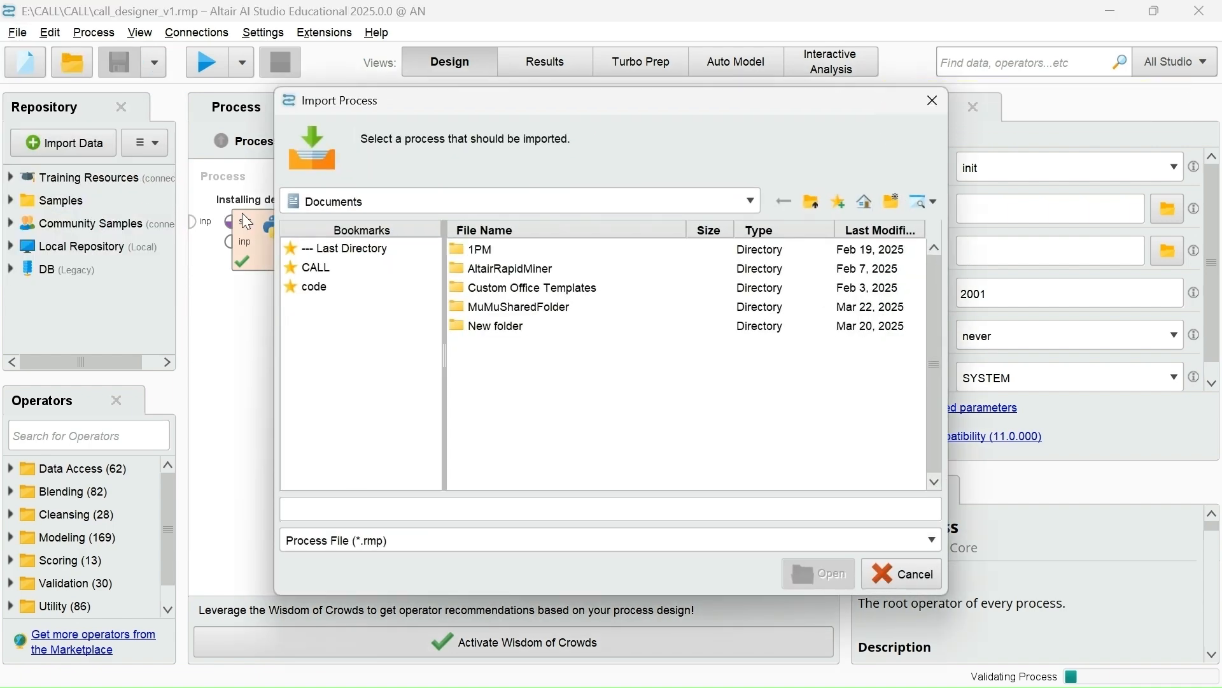
pyautogui.click(329, 268)
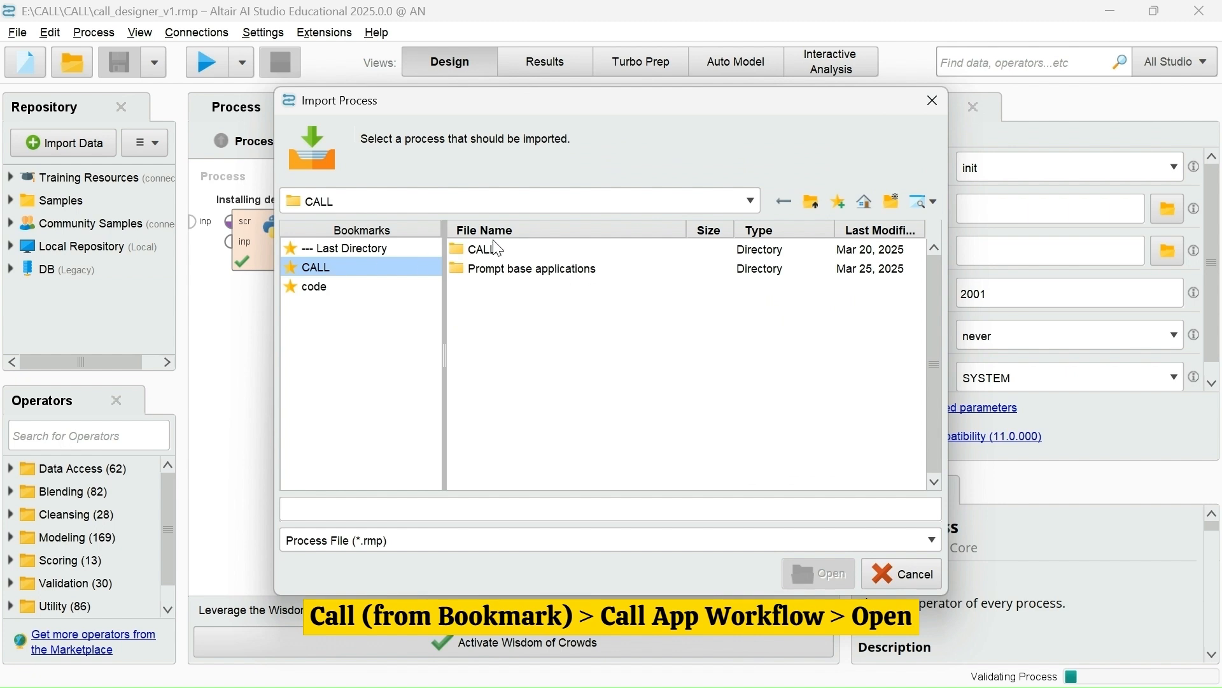
pyautogui.doubleClick(507, 254)
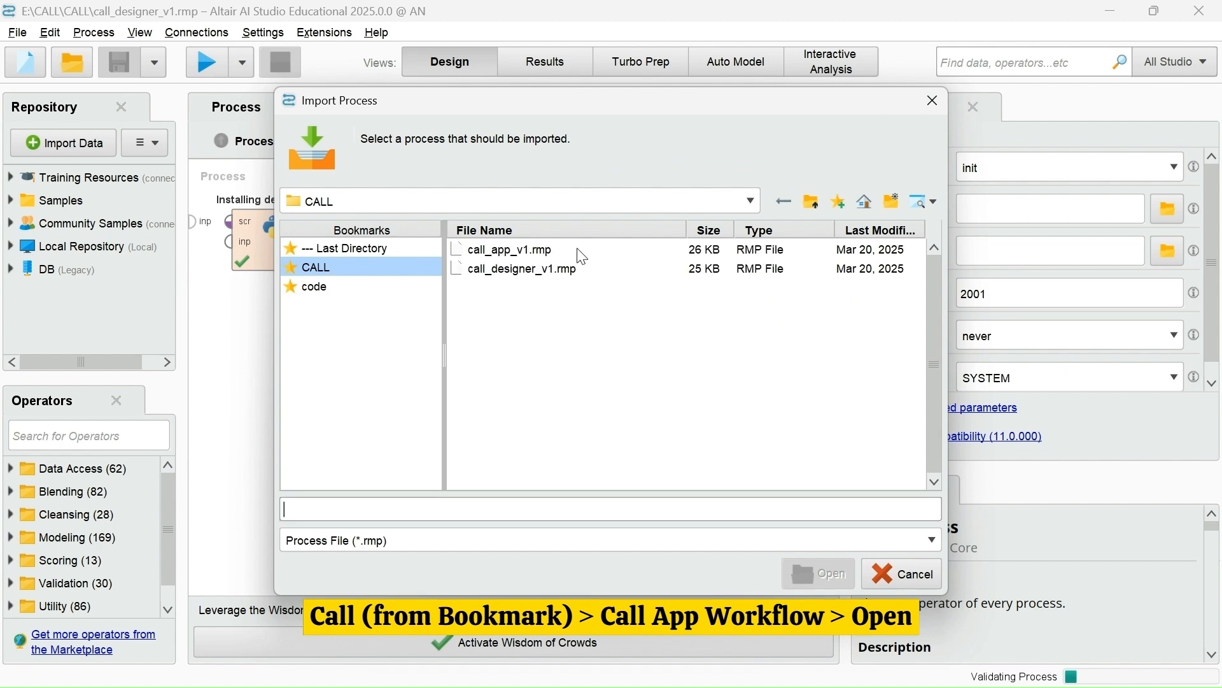
pyautogui.doubleClick(524, 250)
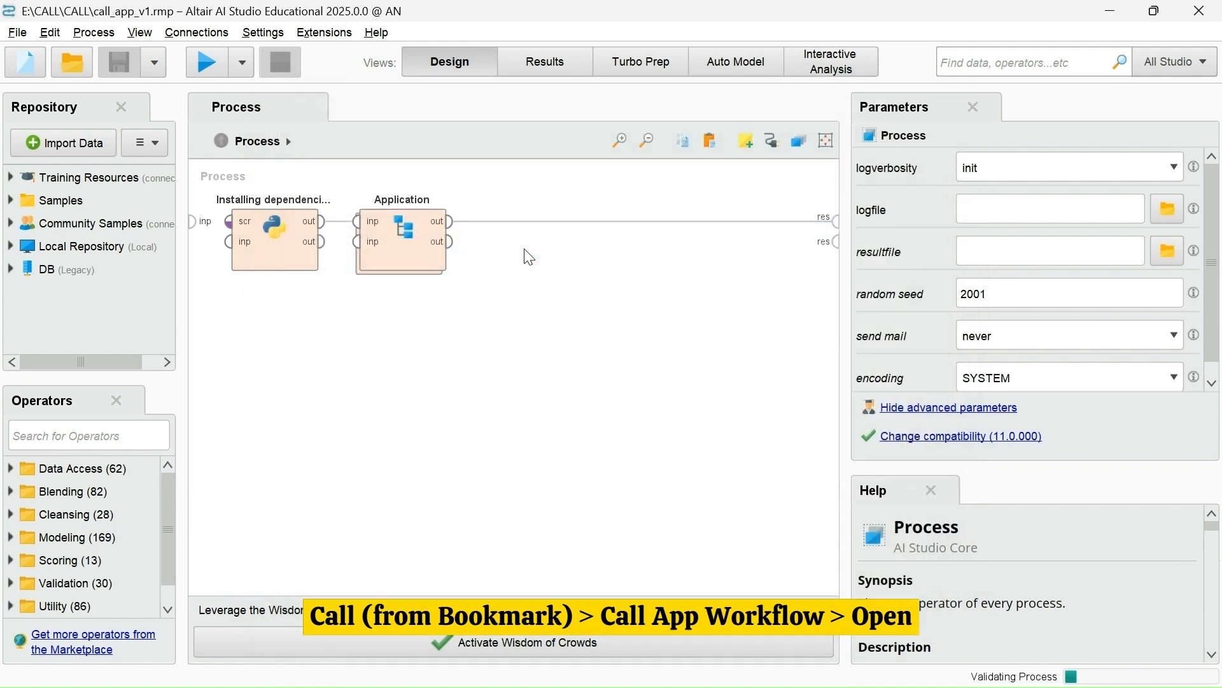
# Run the call_app_v1 process and load the "fields" Excel file into its input wizard.
pyautogui.click(211, 63)
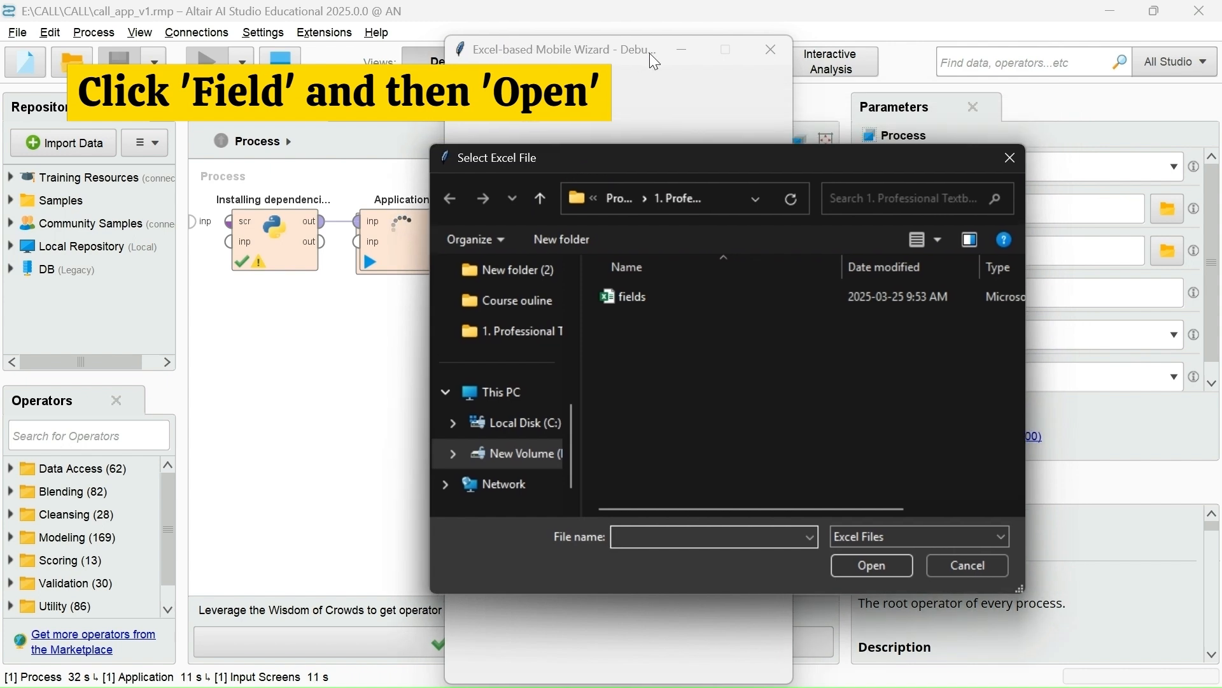
pyautogui.click(658, 288)
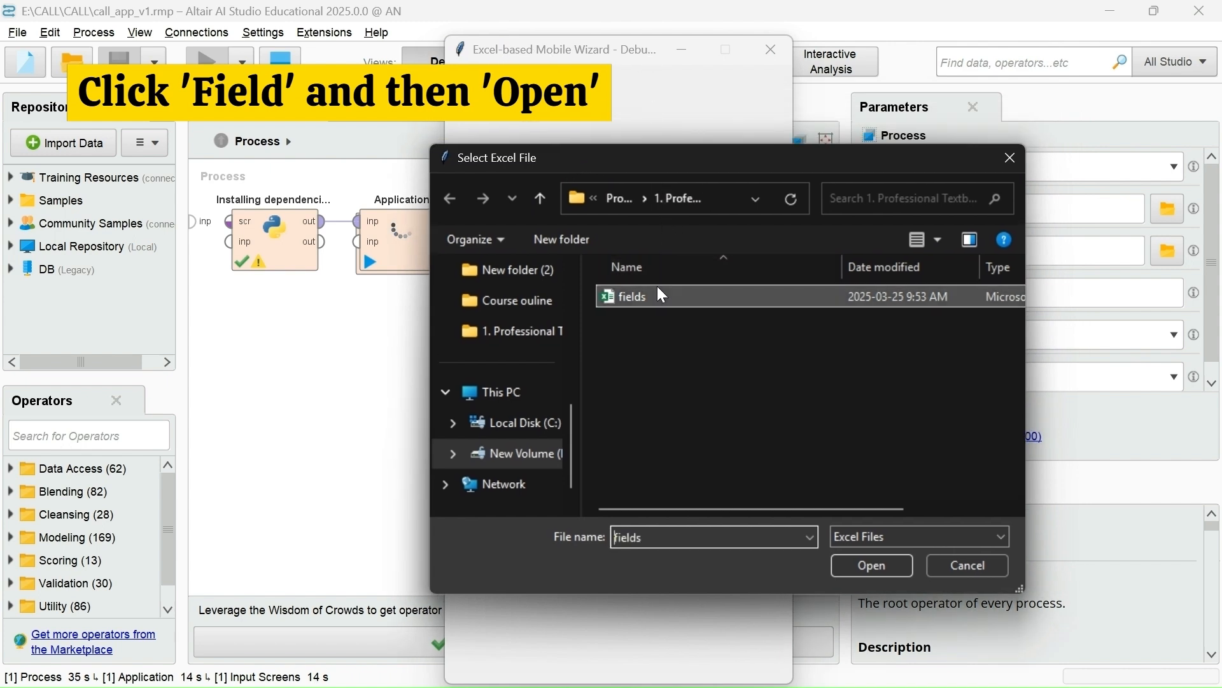
pyautogui.click(869, 564)
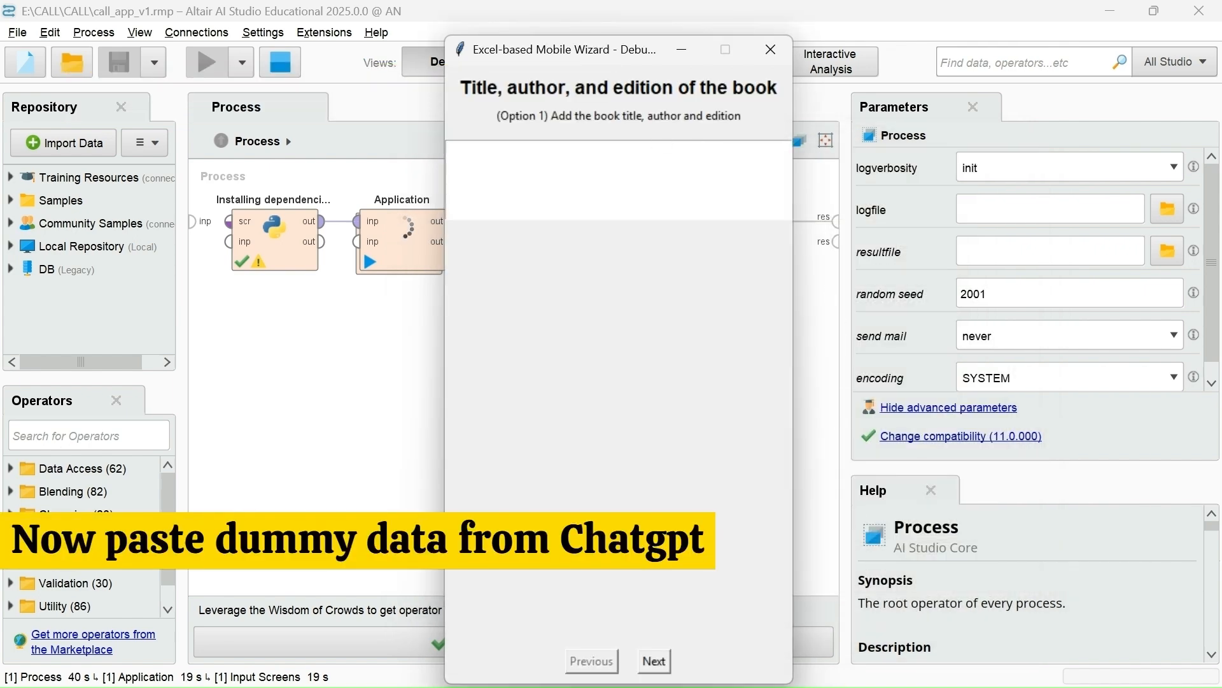
# Copy the full Professional Textbook Summarizer prompt from Word into a new ChatGPT message and add blank lines below it.
pyautogui.moveTo(640, 684)
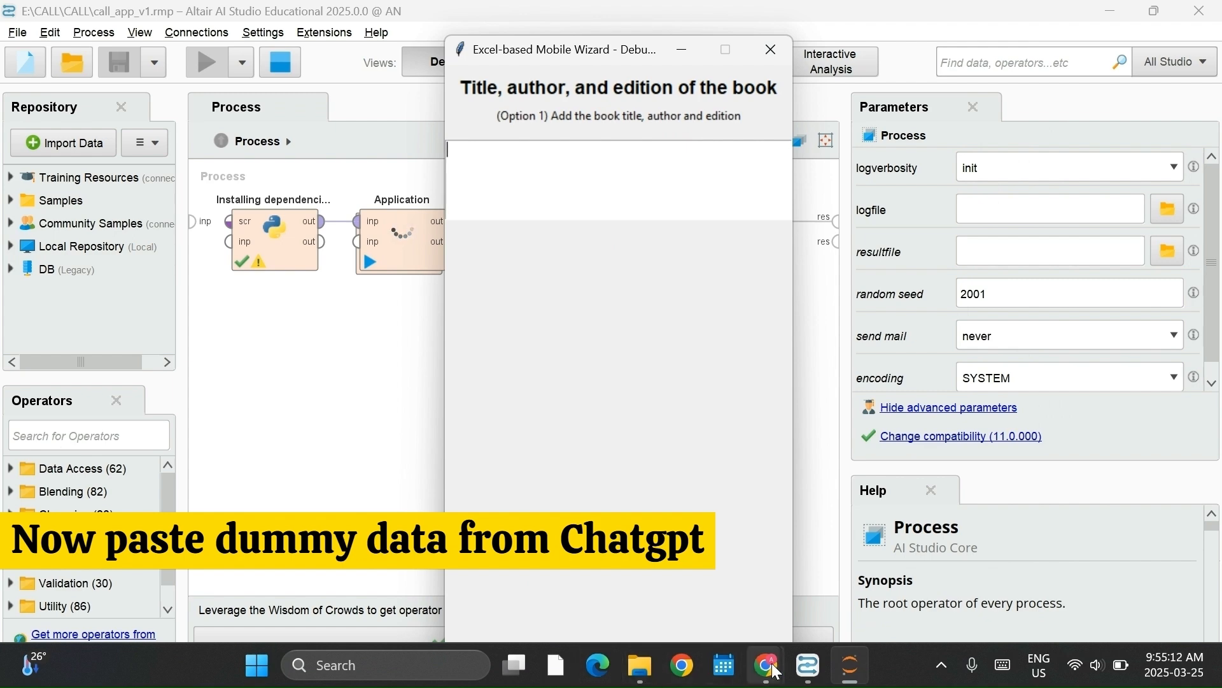
pyautogui.moveTo(767, 665)
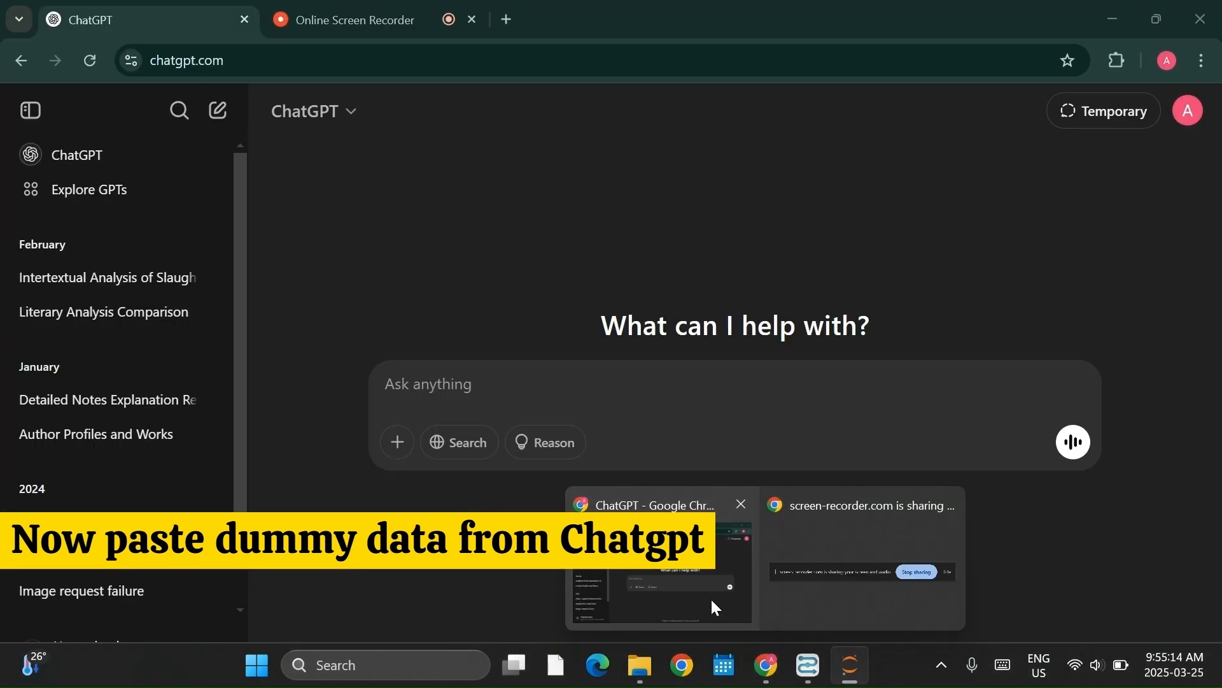
pyautogui.click(713, 605)
pyautogui.moveTo(823, 662)
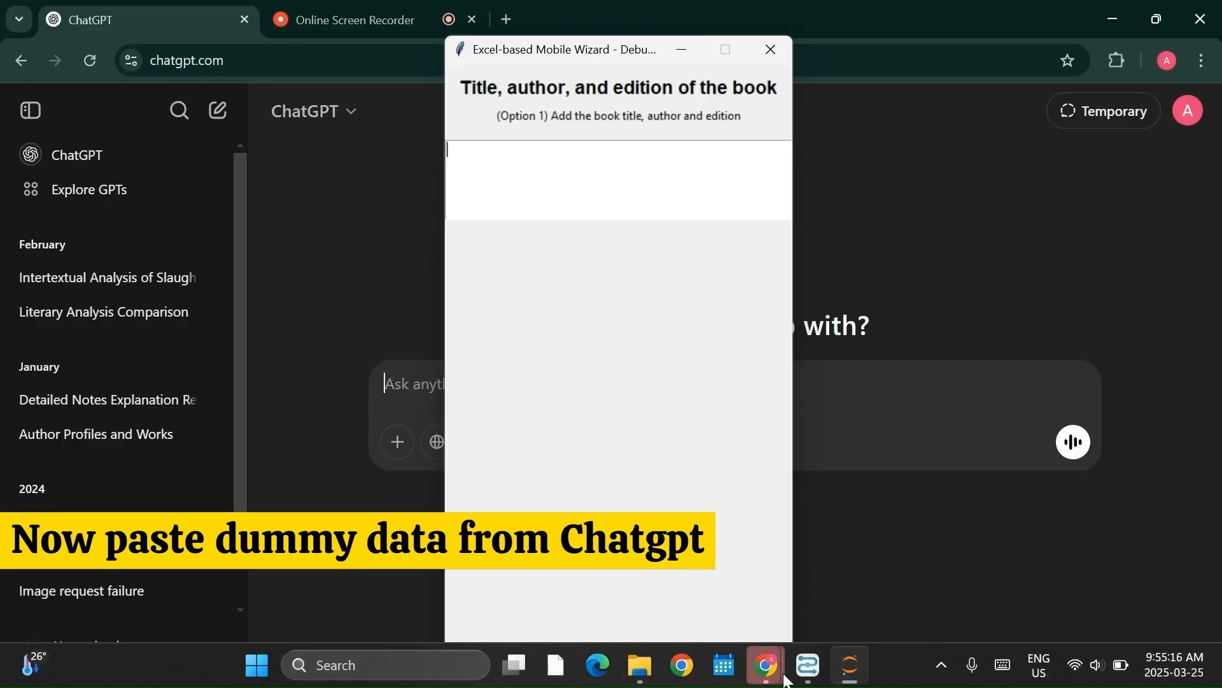
pyautogui.press('ctrl+super+Right')
pyautogui.hotkey('ctrl', 'v')
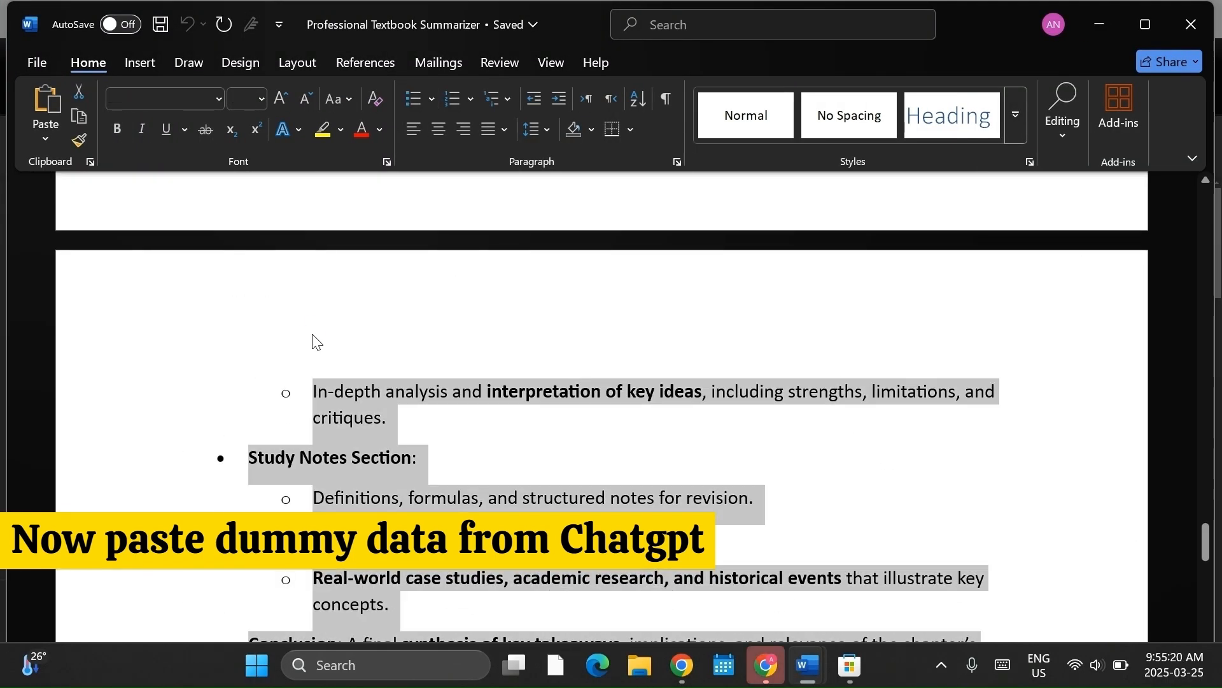
pyautogui.press('ctrl+super+Left')
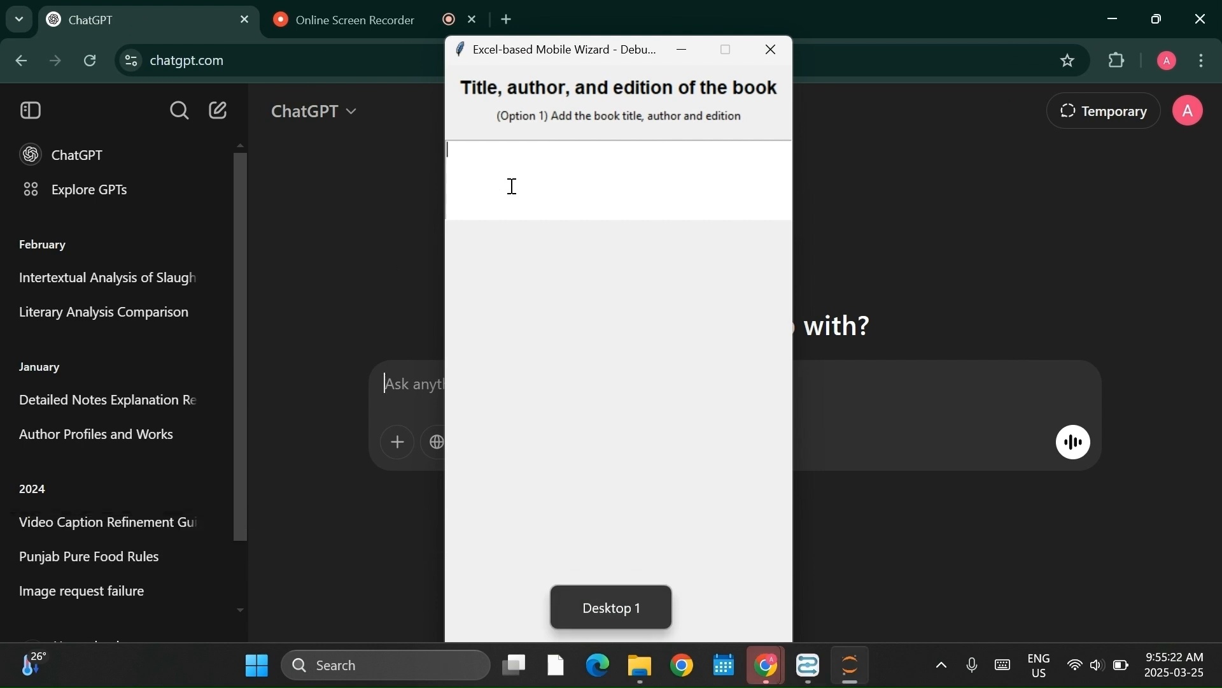
pyautogui.click(326, 233)
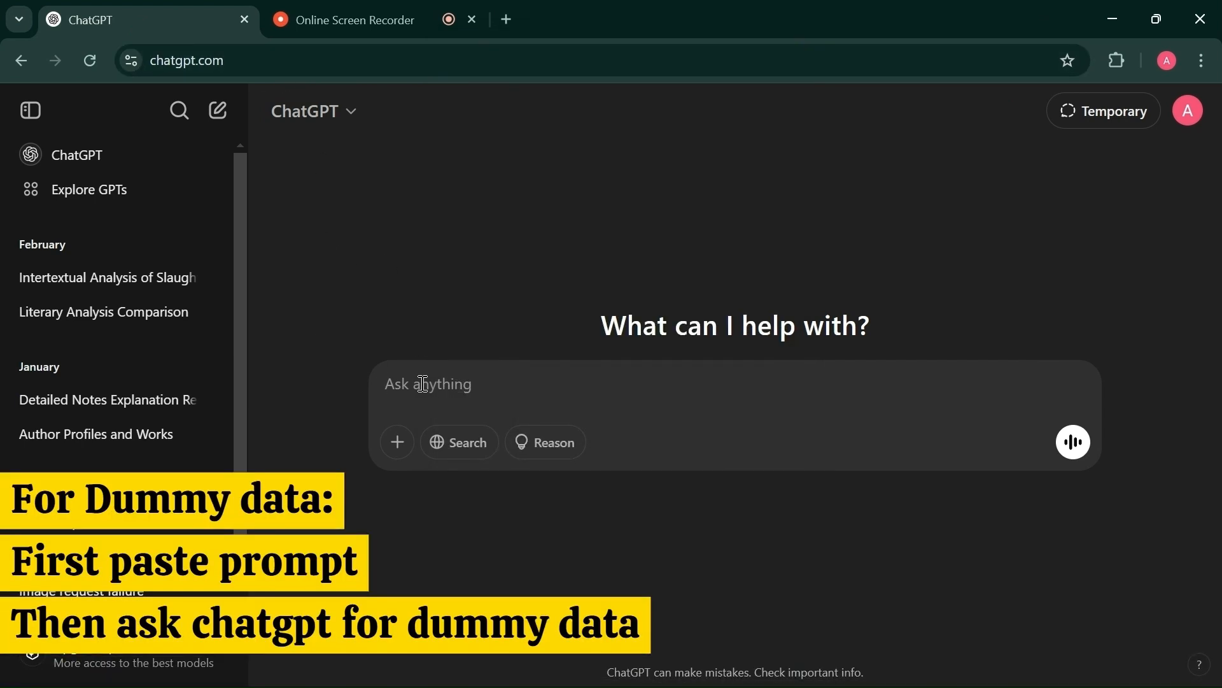
pyautogui.hotkey('ctrl', 'v')
pyautogui.hotkey('shift', 'Return')
pyautogui.hotkey('shift', 'Return')
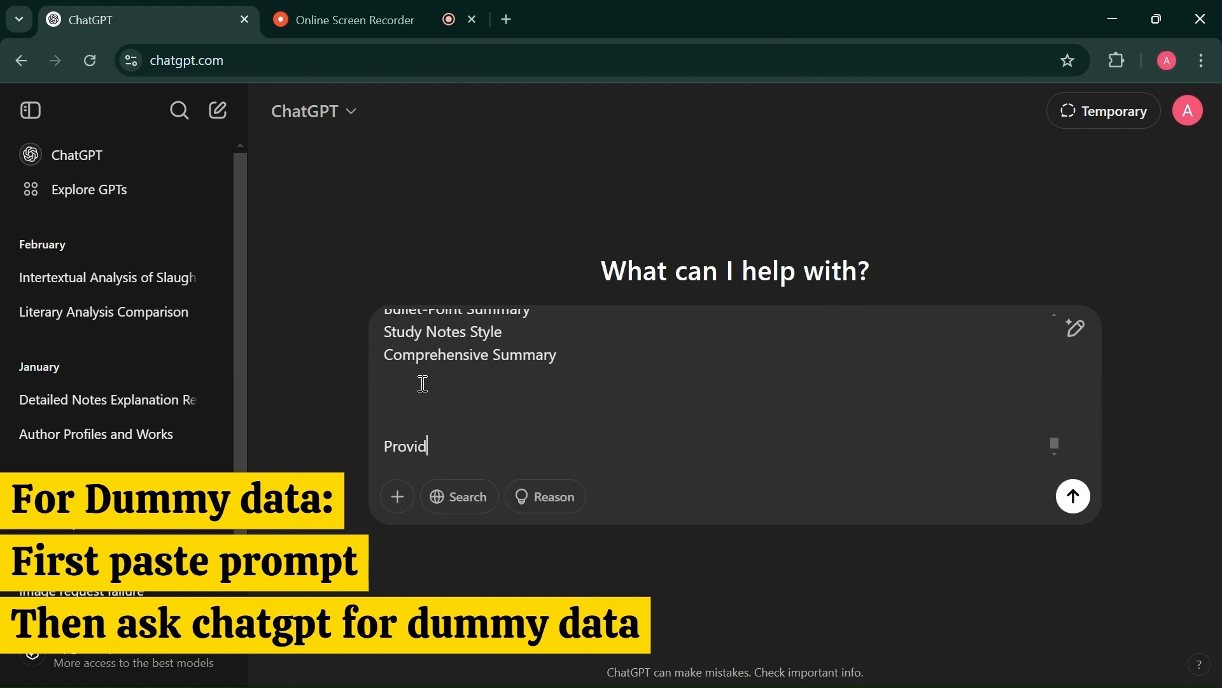
# Finish the ChatGPT message with "Provide dummy data for the above" and send it.
pyautogui.write('Provide dummy data for')
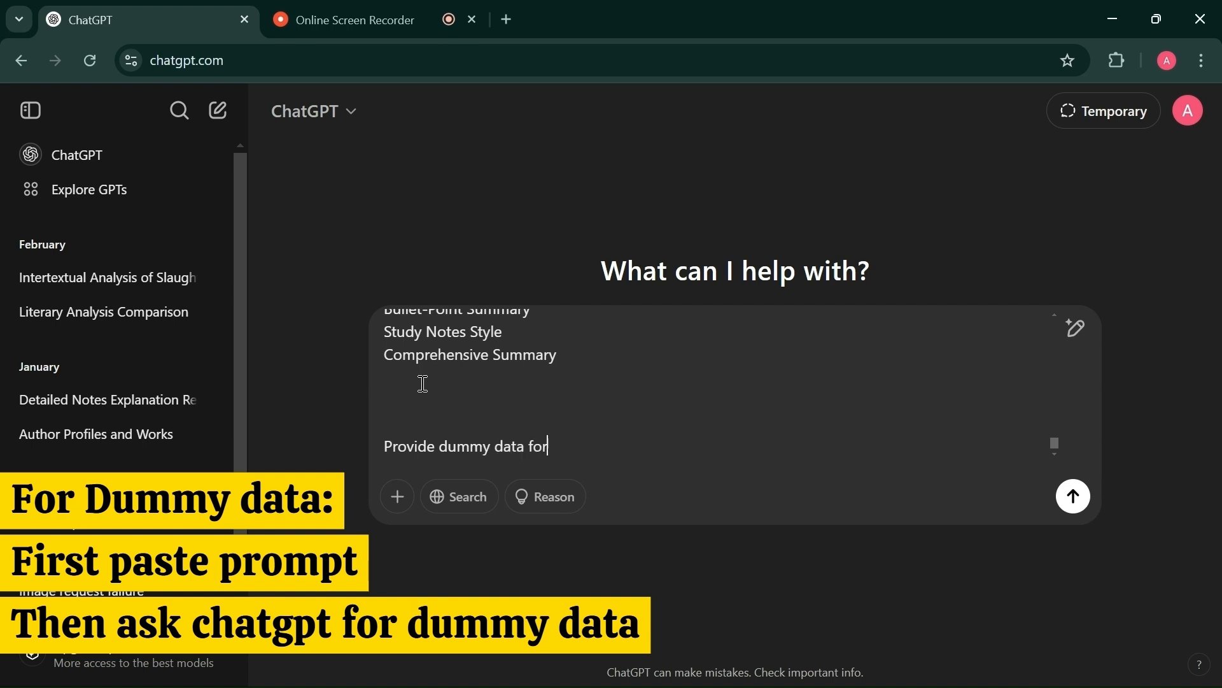
pyautogui.write(' the above')
pyautogui.press('Return')
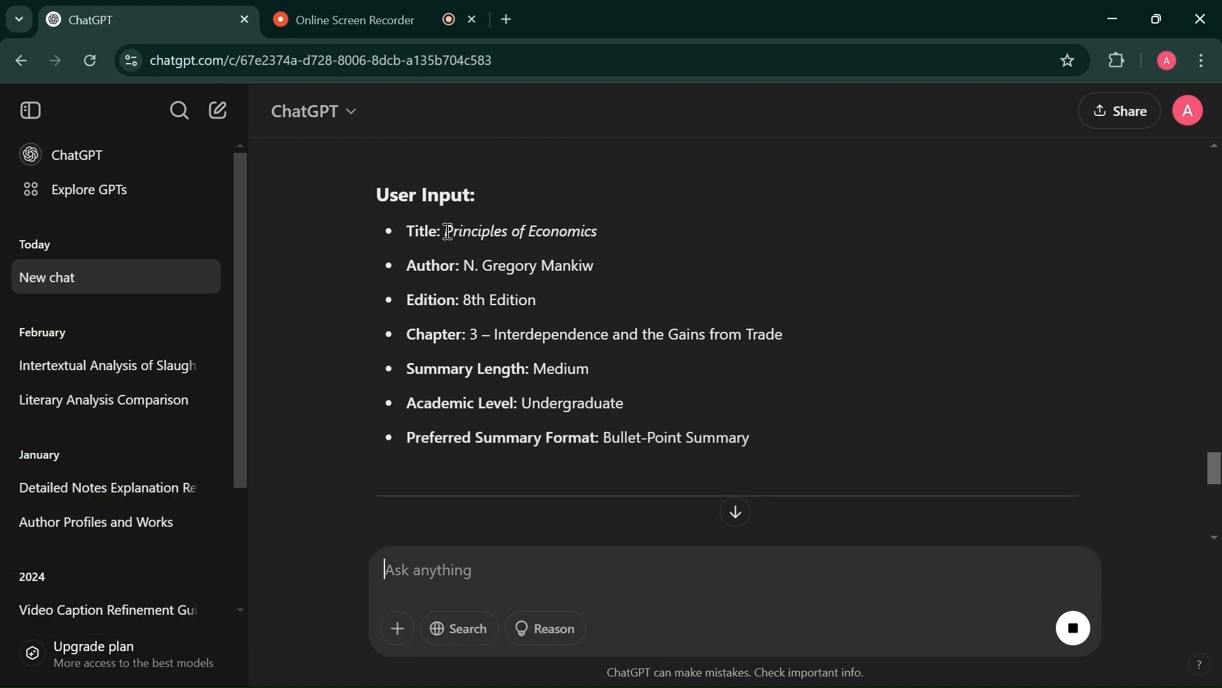
# Copy the book title "Principles of Economics" from ChatGPT into the wizard's book details field and add "by" after it.
pyautogui.moveTo(448, 231); pyautogui.dragTo(603, 237)
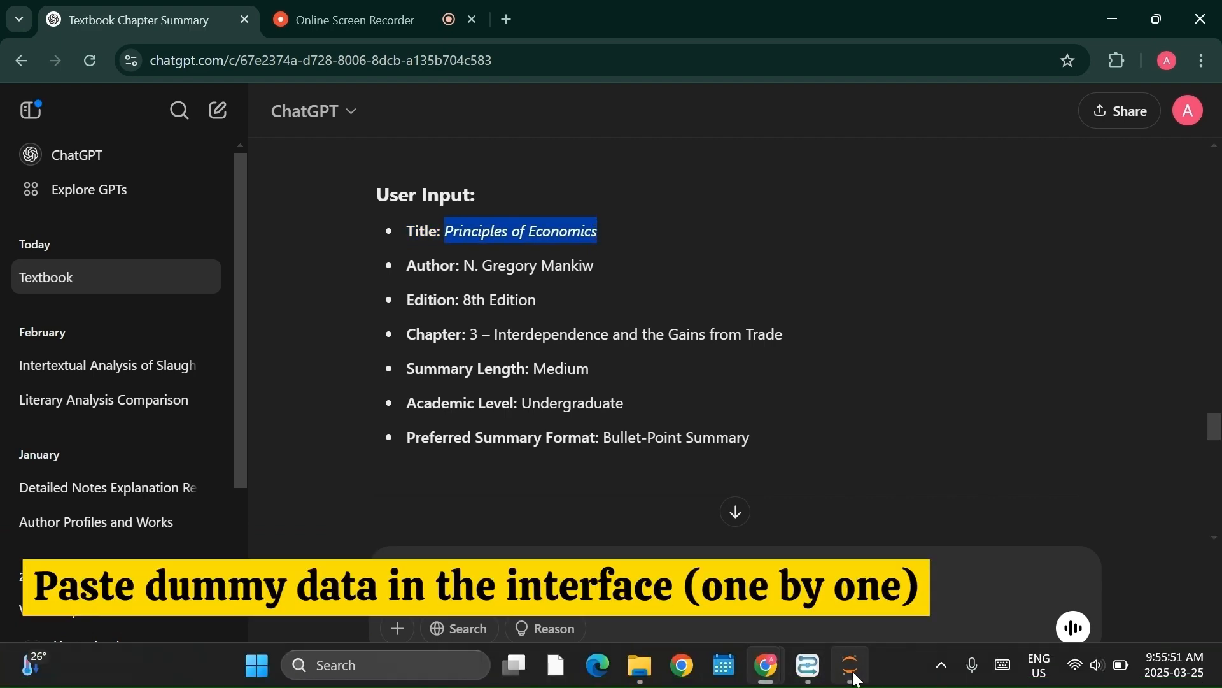
pyautogui.click(850, 668)
pyautogui.moveTo(609, 49); pyautogui.dragTo(806, 47)
pyautogui.click(754, 150)
pyautogui.write('Principles of Economics')
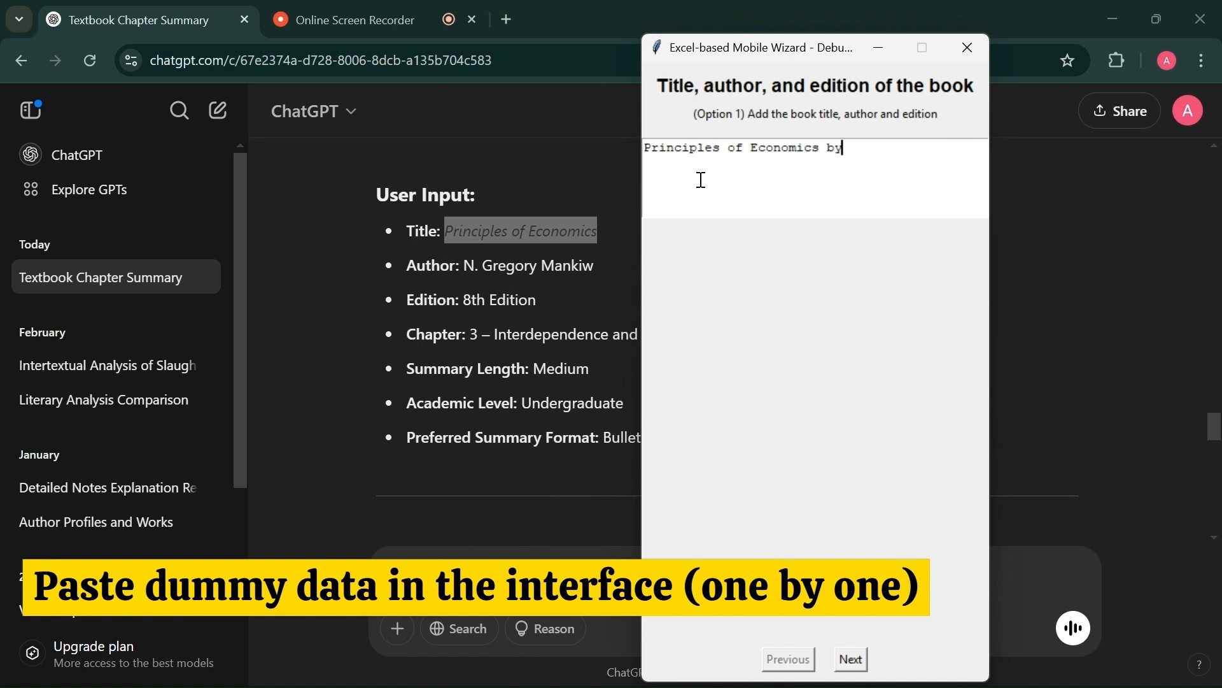
pyautogui.write('by')
# Add the author N. Gregory Mankiw from ChatGPT and "(8th edition)" to the book details, and proceed to the book text page.
pyautogui.click(476, 270)
pyautogui.moveTo(463, 267); pyautogui.dragTo(595, 269)
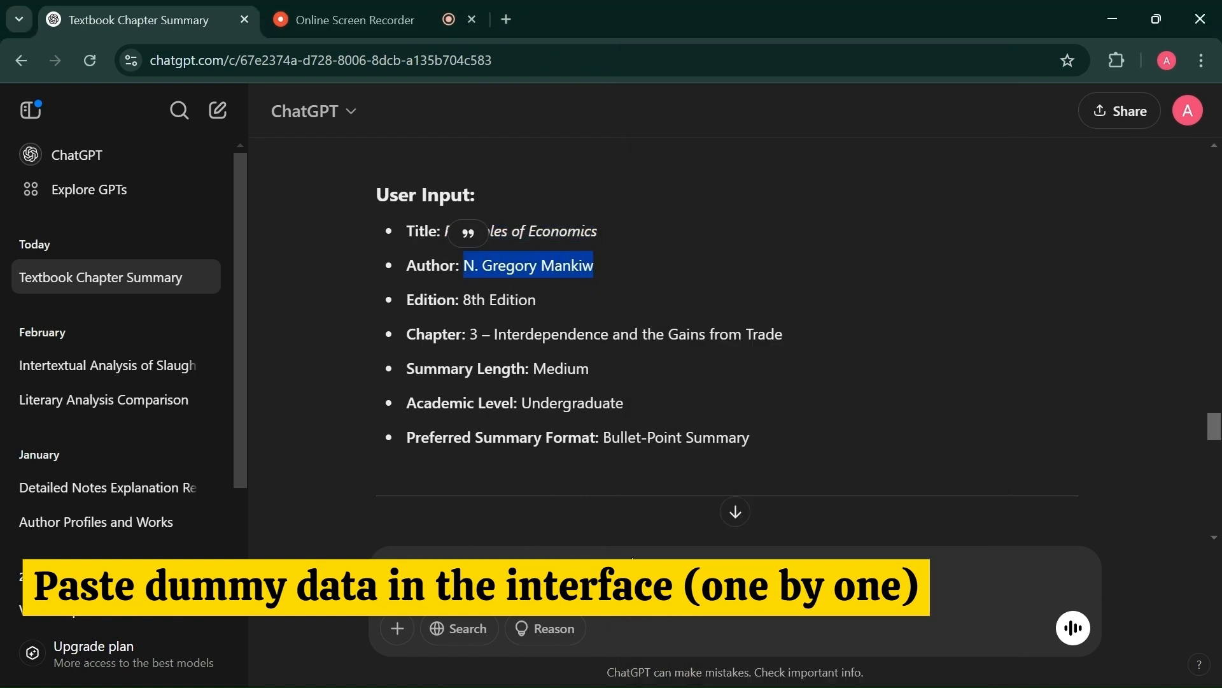
pyautogui.hotkey('ctrl', 'c')
pyautogui.click(851, 668)
pyautogui.hotkey('ctrl', 'v')
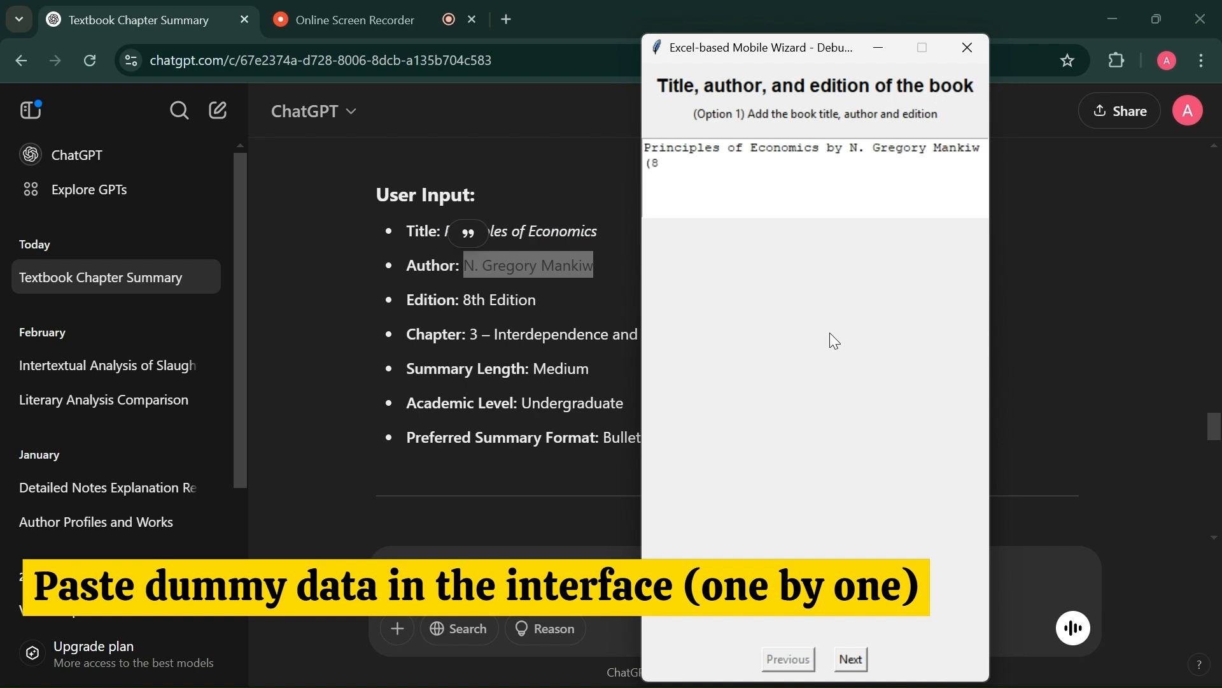
pyautogui.write('(8th edition)')
pyautogui.click(854, 658)
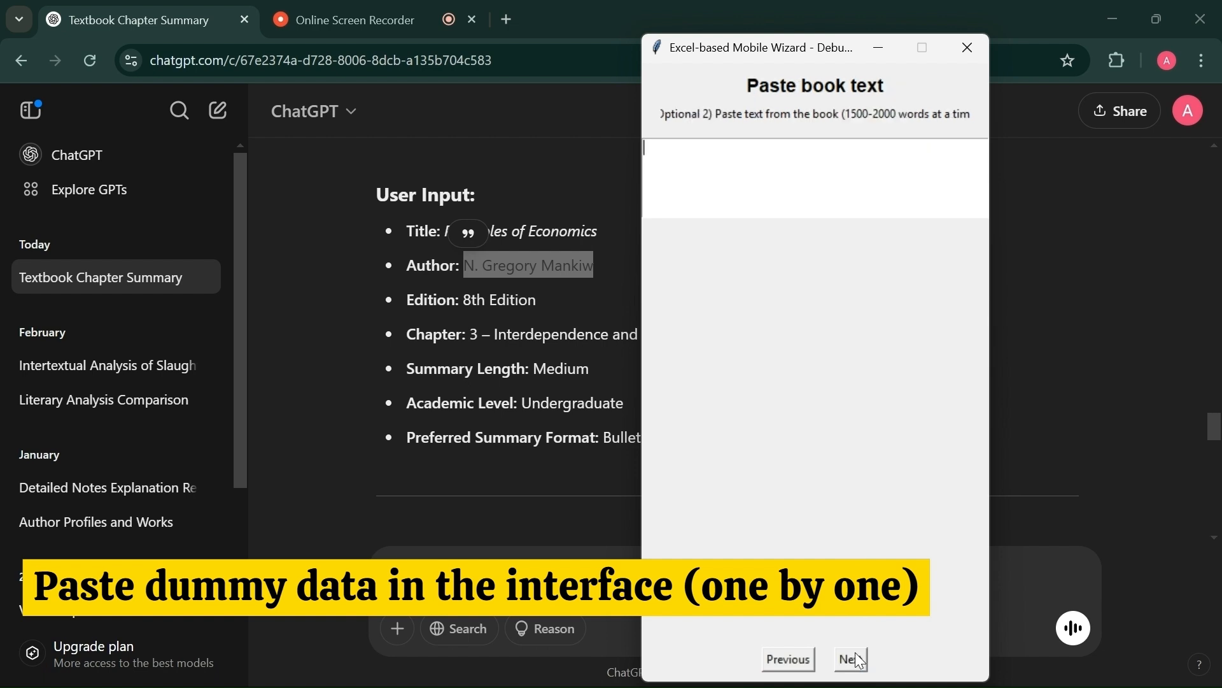
# Leave the book text empty and fill the Chapter field with "3 – Interdependence and the Gains from Trade" copied from ChatGPT.
pyautogui.click(513, 284)
pyautogui.moveTo(469, 334); pyautogui.dragTo(796, 341)
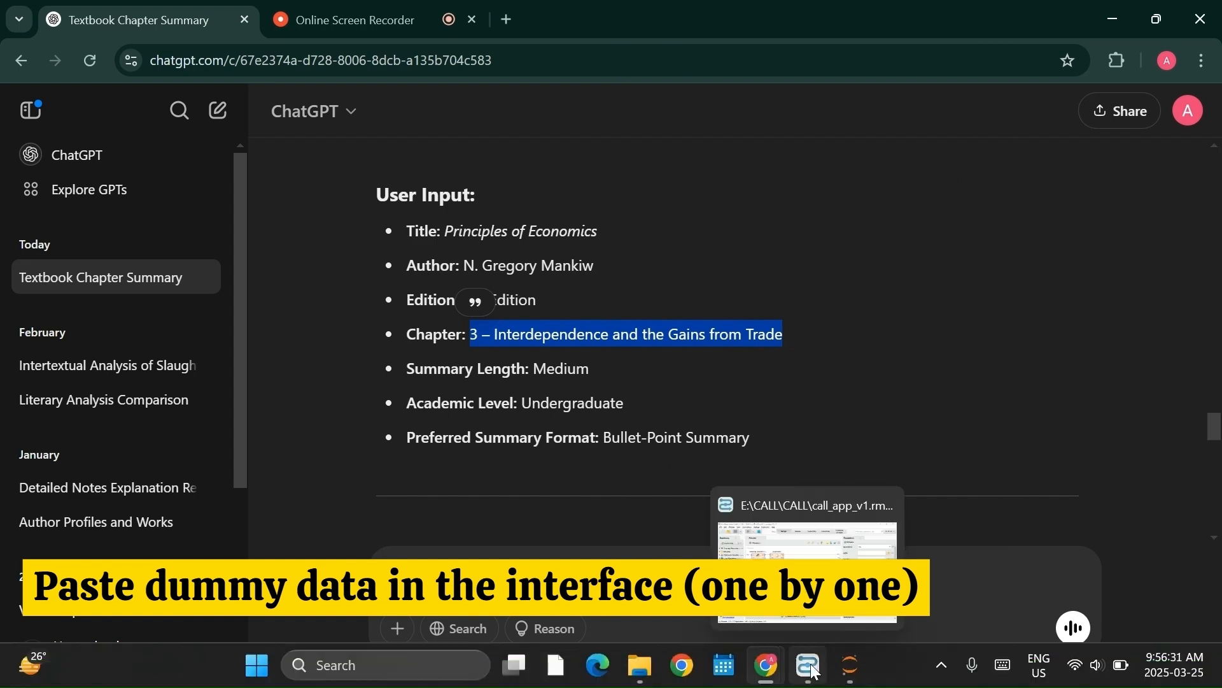
pyautogui.click(812, 669)
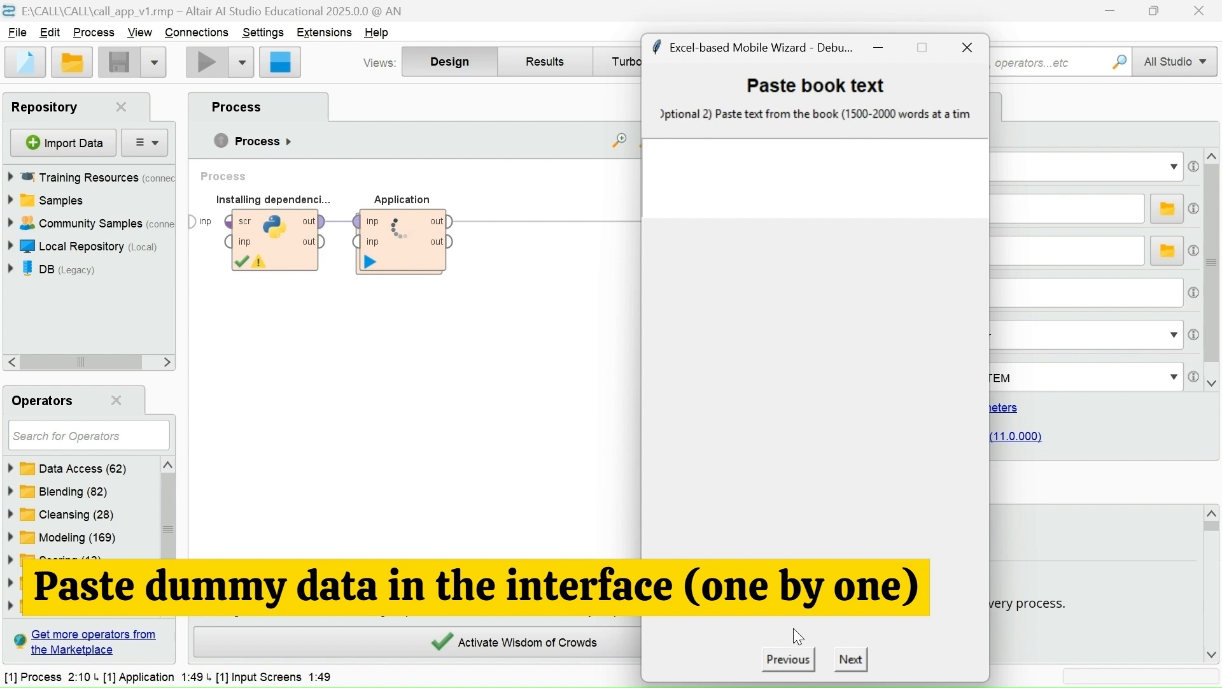
pyautogui.click(852, 661)
pyautogui.click(772, 191)
pyautogui.hotkey('ctrl', 'v')
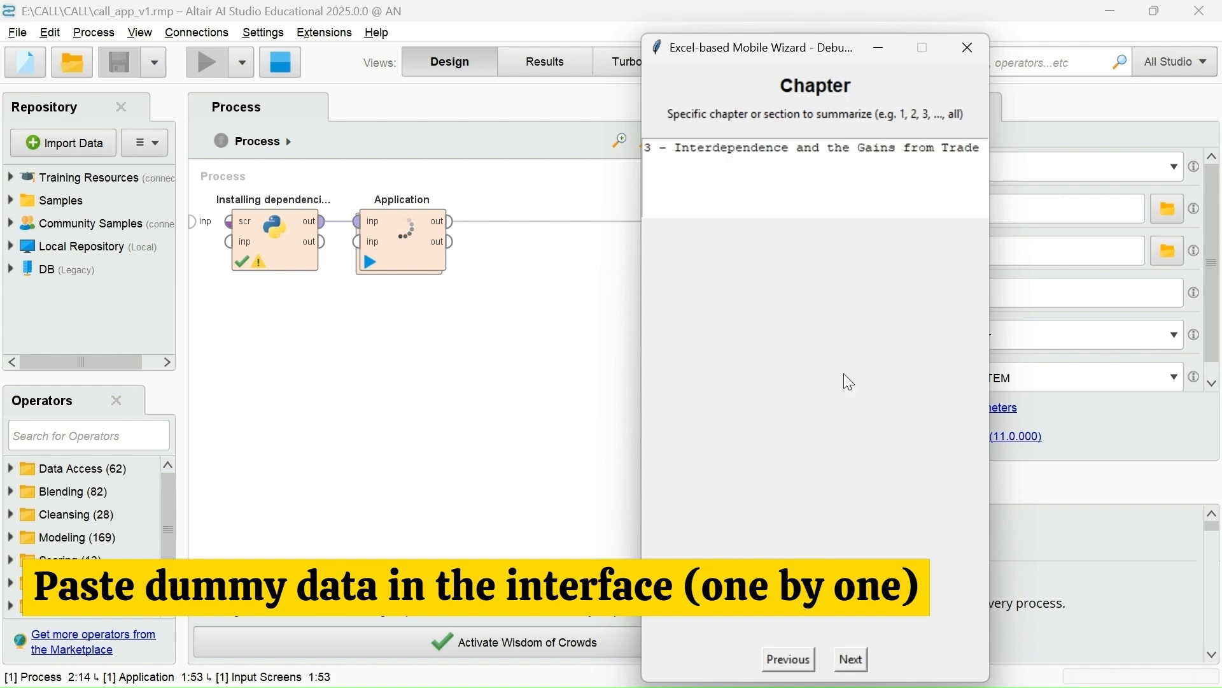
pyautogui.click(851, 659)
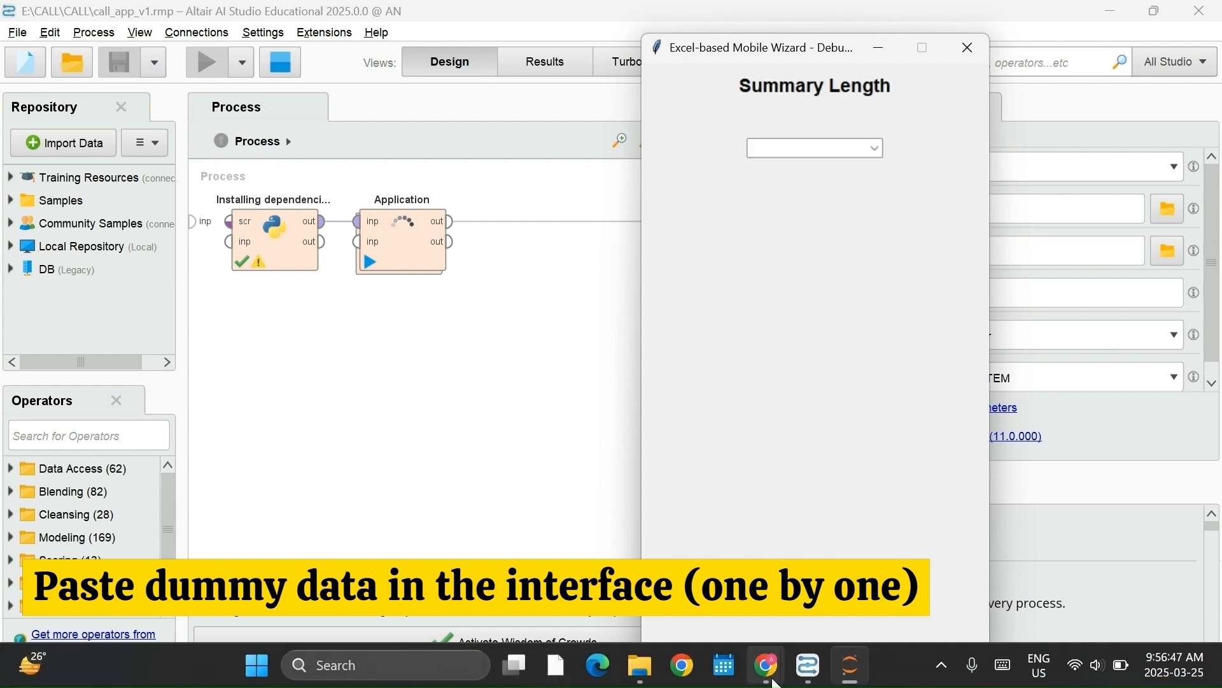
# Check the dummy data in ChatGPT and set the wizard's Summary Length to Medium.
pyautogui.moveTo(775, 683)
pyautogui.click(654, 560)
pyautogui.click(853, 668)
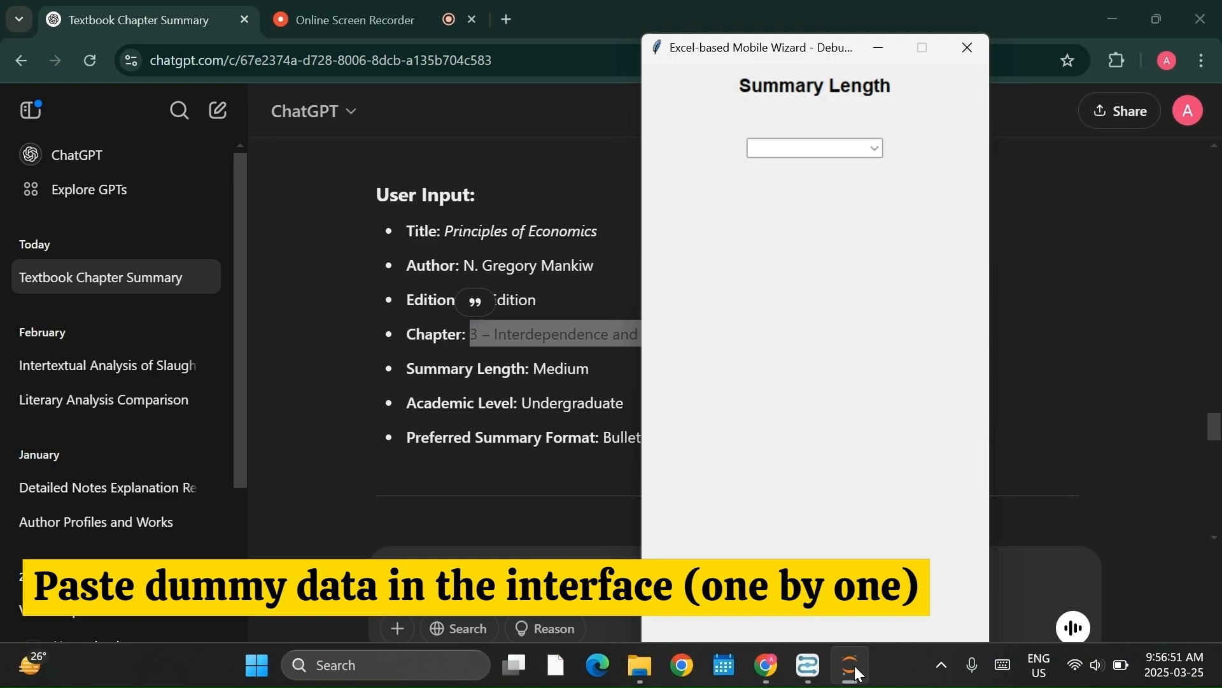
pyautogui.click(873, 150)
pyautogui.click(842, 180)
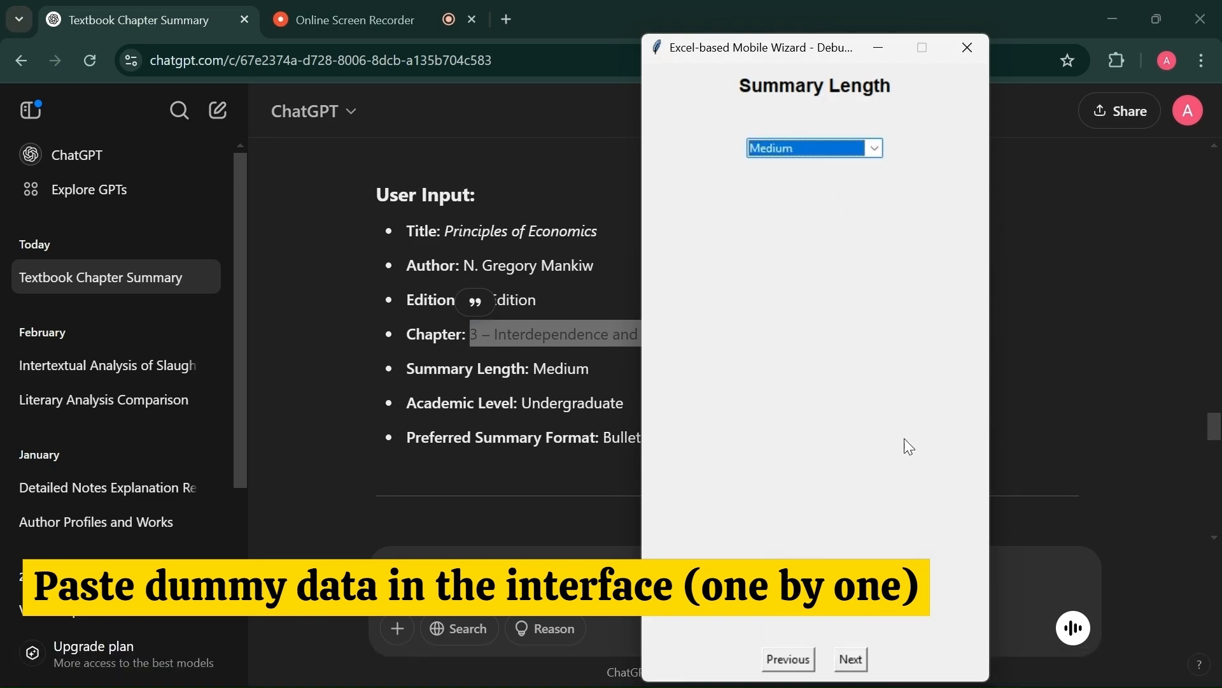
pyautogui.click(851, 659)
# Set the Academic Level to Undergraduate and the Preferred Summary Format to Bullet-Point Summary.
pyautogui.click(873, 150)
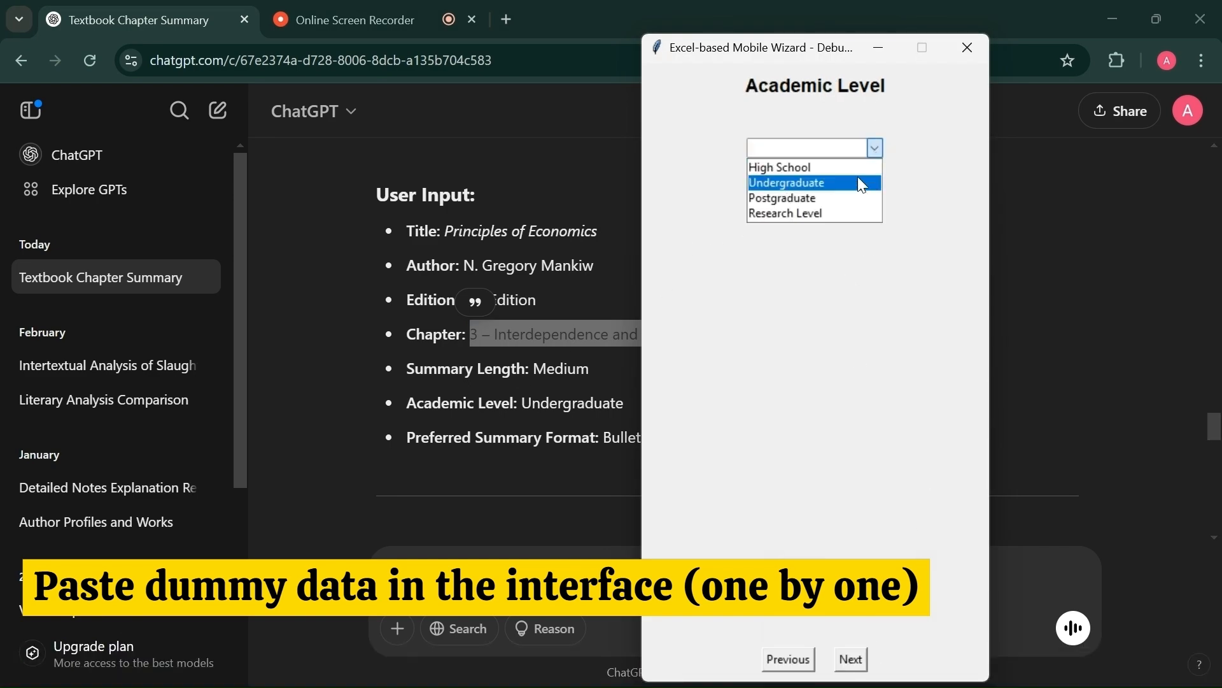
pyautogui.click(857, 180)
pyautogui.click(851, 659)
pyautogui.click(853, 151)
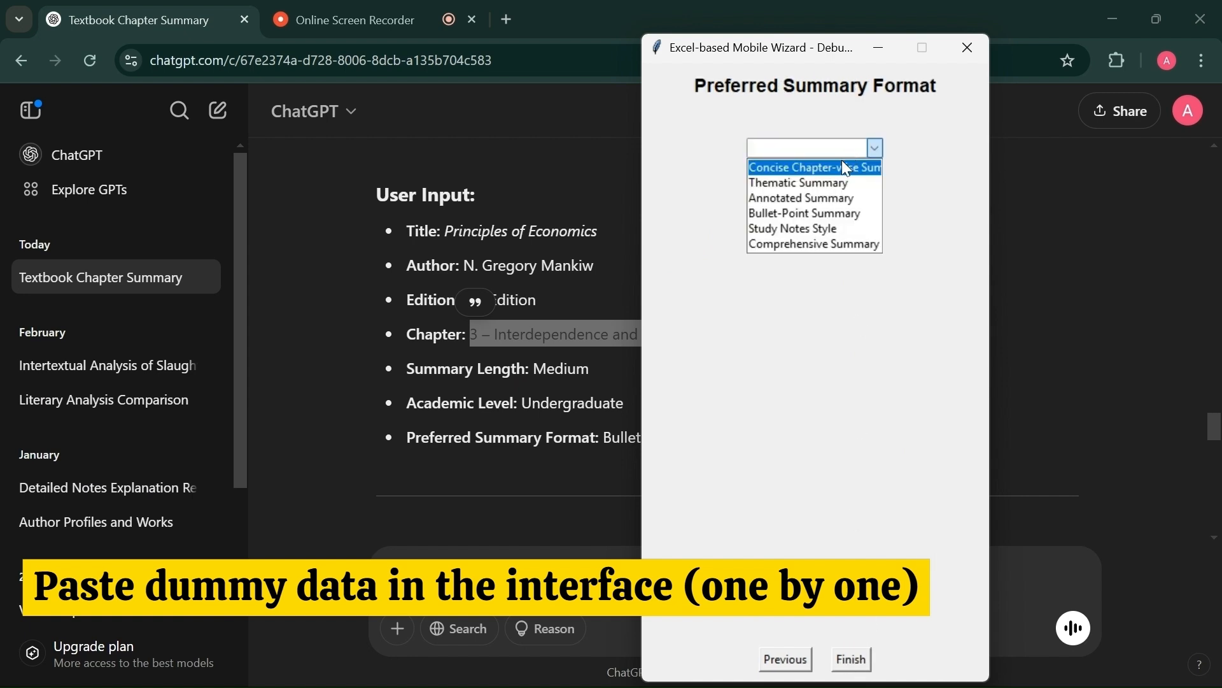
pyautogui.click(824, 212)
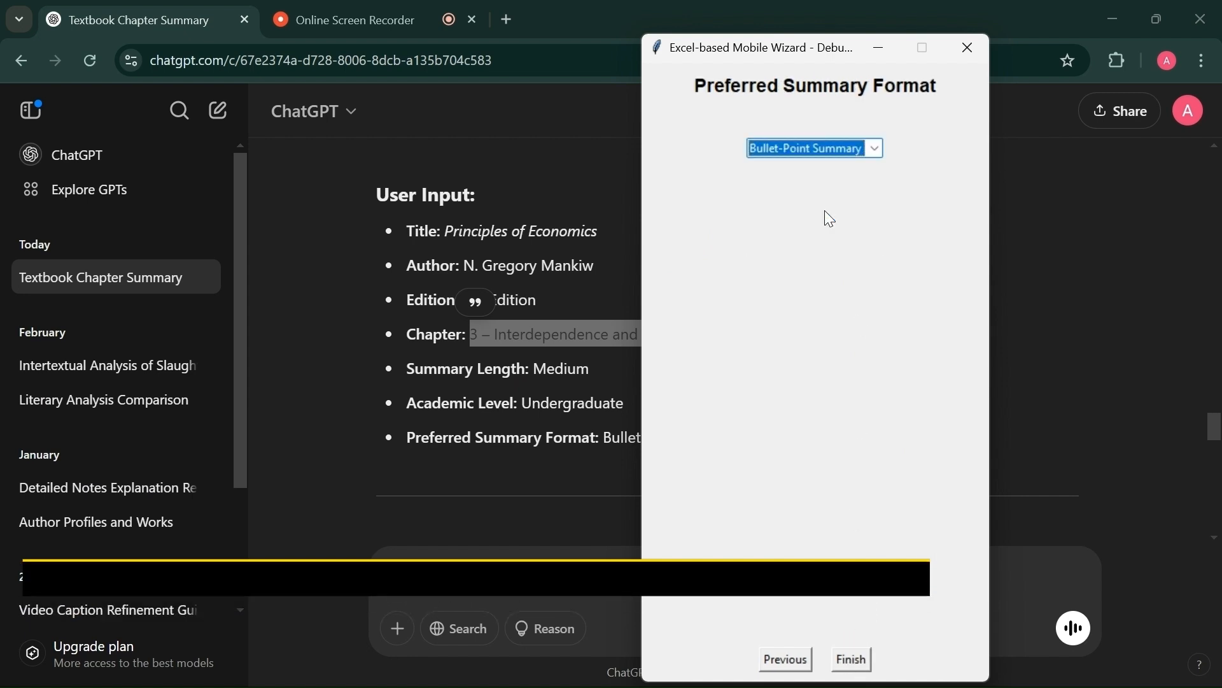
# Finish the wizard and save its XML output in the 1. Professional Textbook Summarizer folder.
pyautogui.click(852, 661)
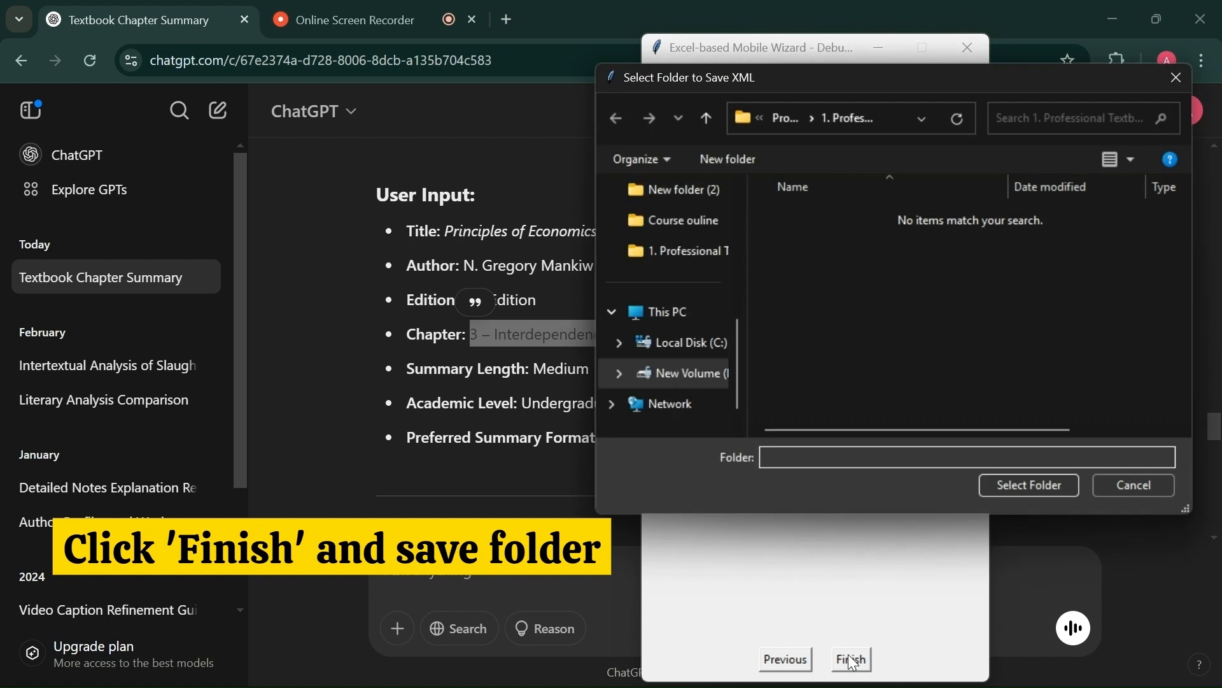
pyautogui.click(1003, 486)
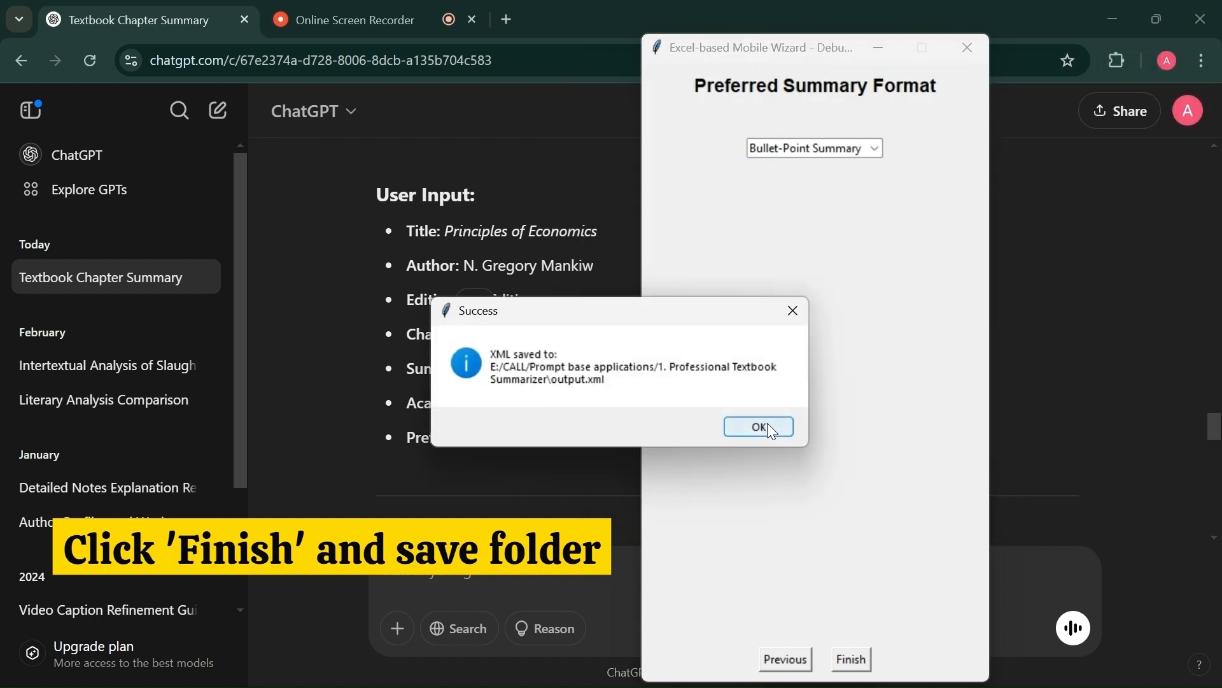
pyautogui.moveTo(845, 687)
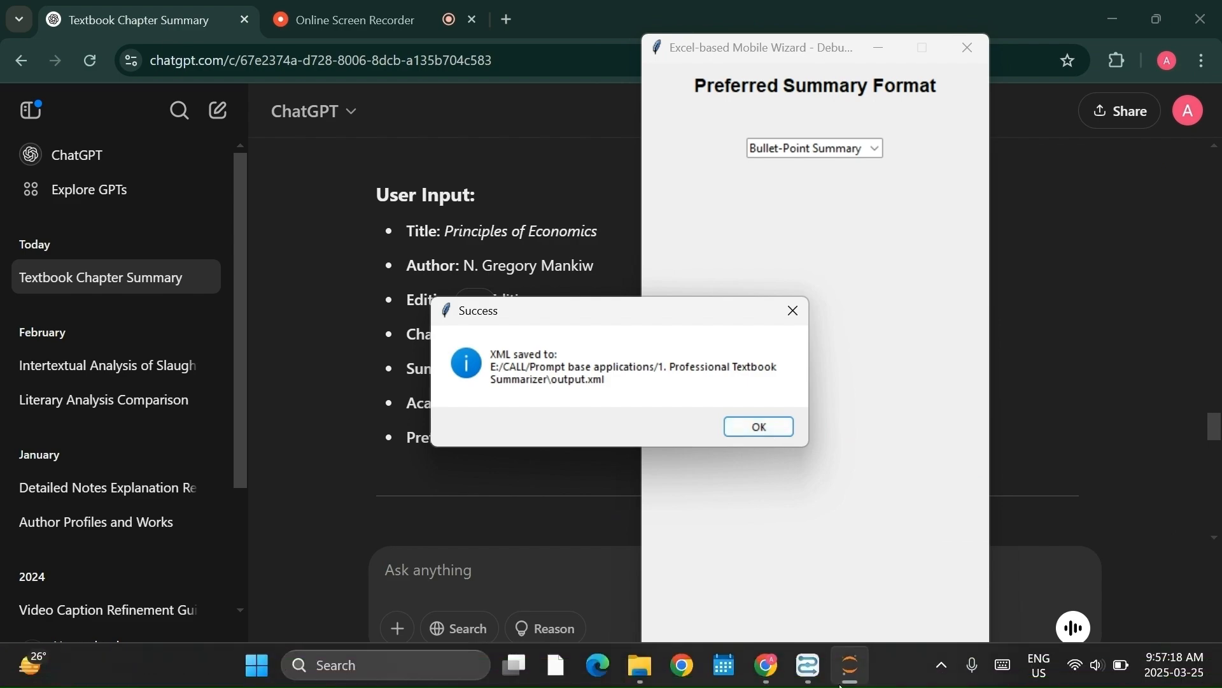
pyautogui.click(813, 667)
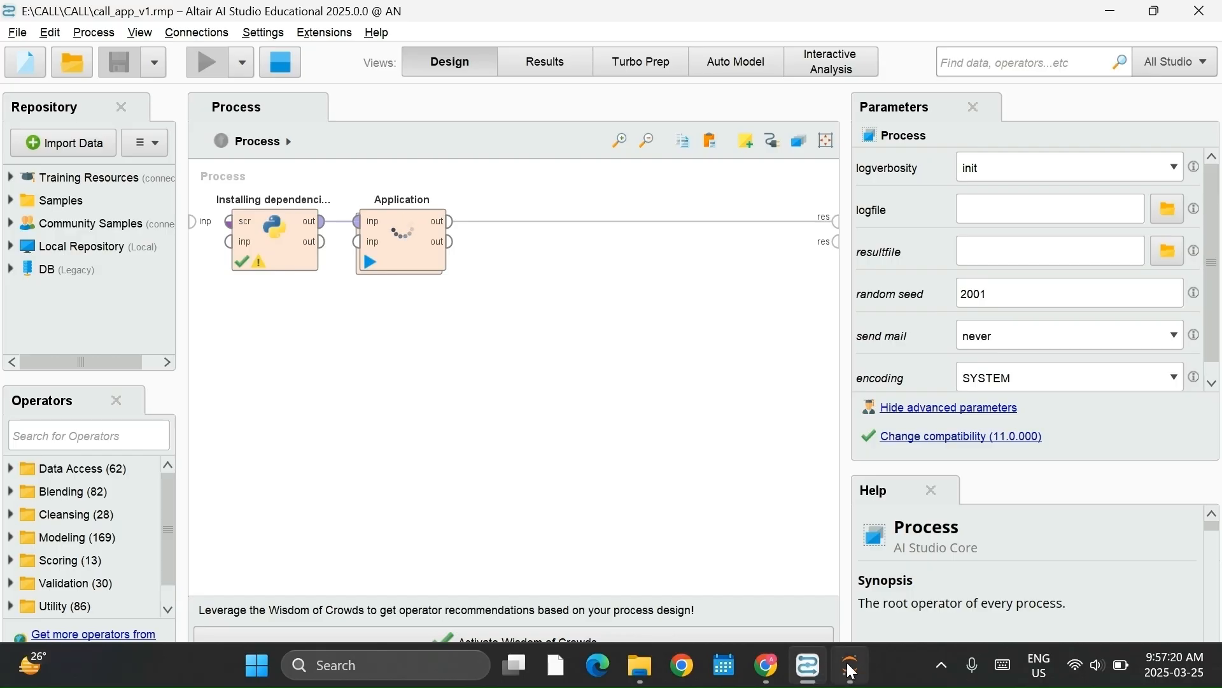
pyautogui.click(847, 665)
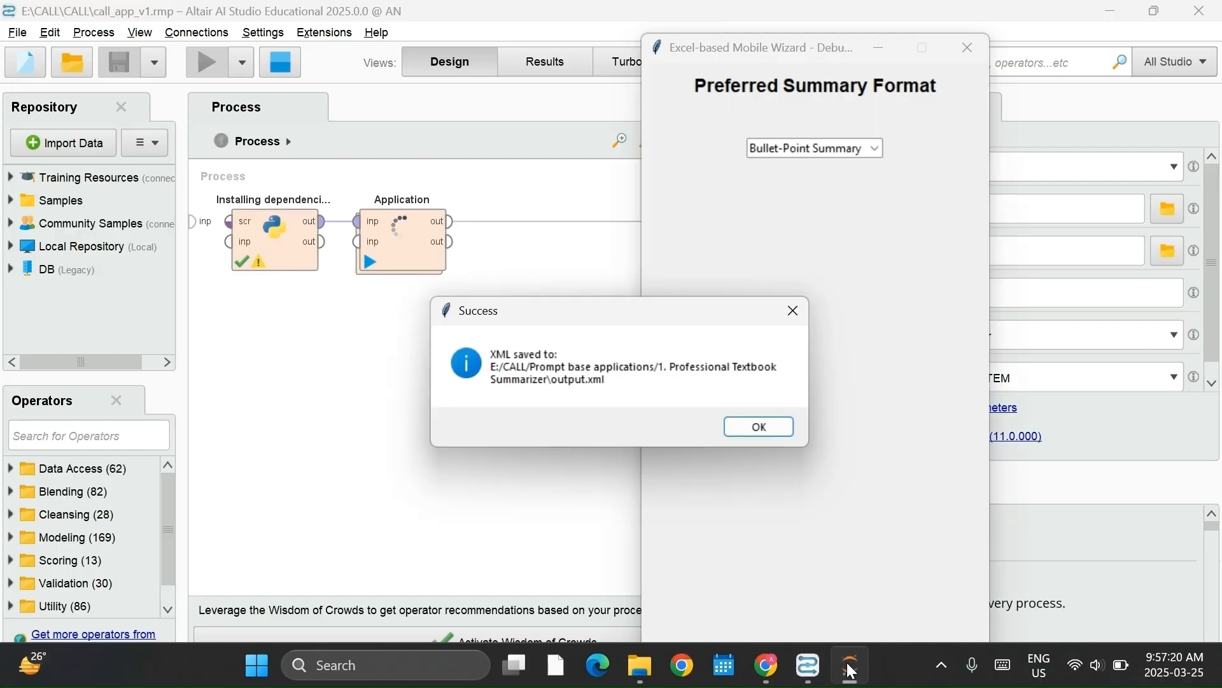
pyautogui.click(756, 430)
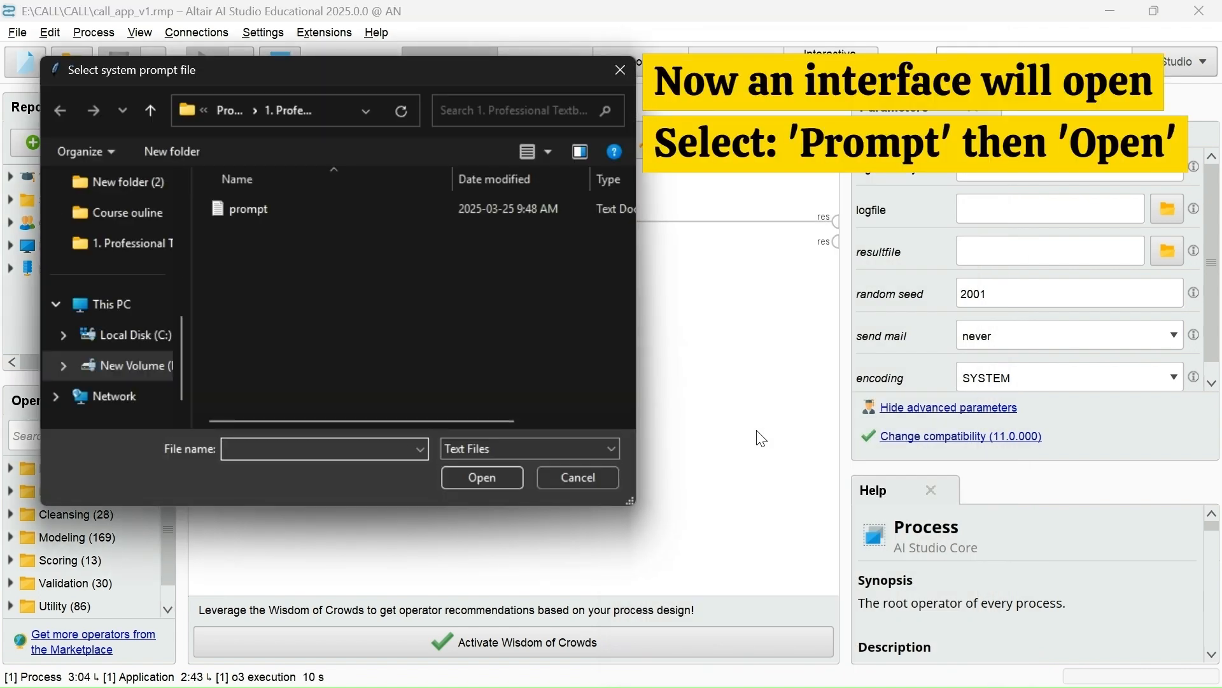
# Load the "prompt" text file as the system prompt and the "output" file as the output XML.
pyautogui.click(519, 206)
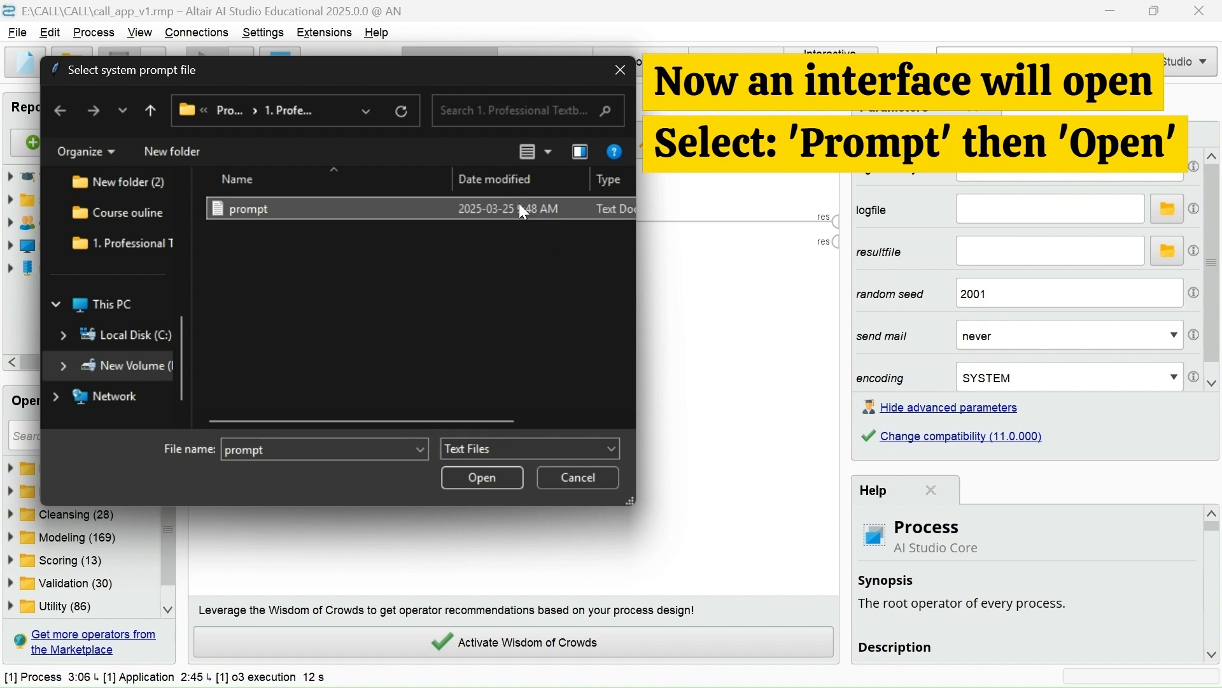
pyautogui.click(469, 479)
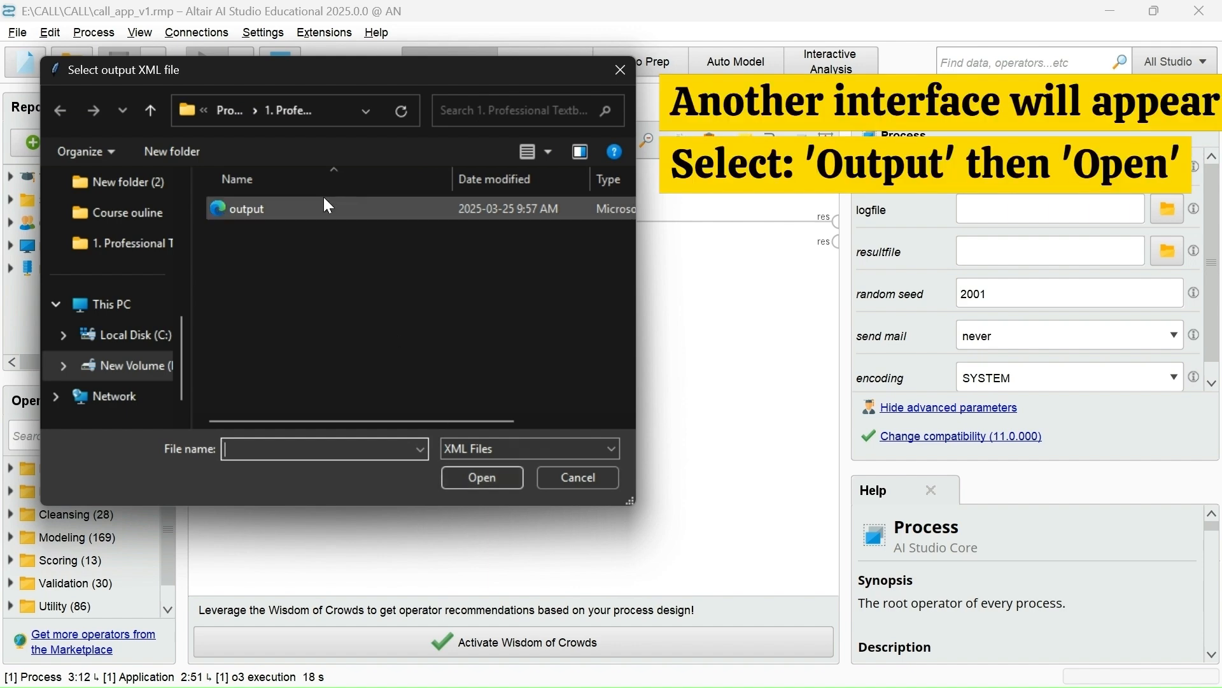
pyautogui.click(324, 198)
pyautogui.click(490, 468)
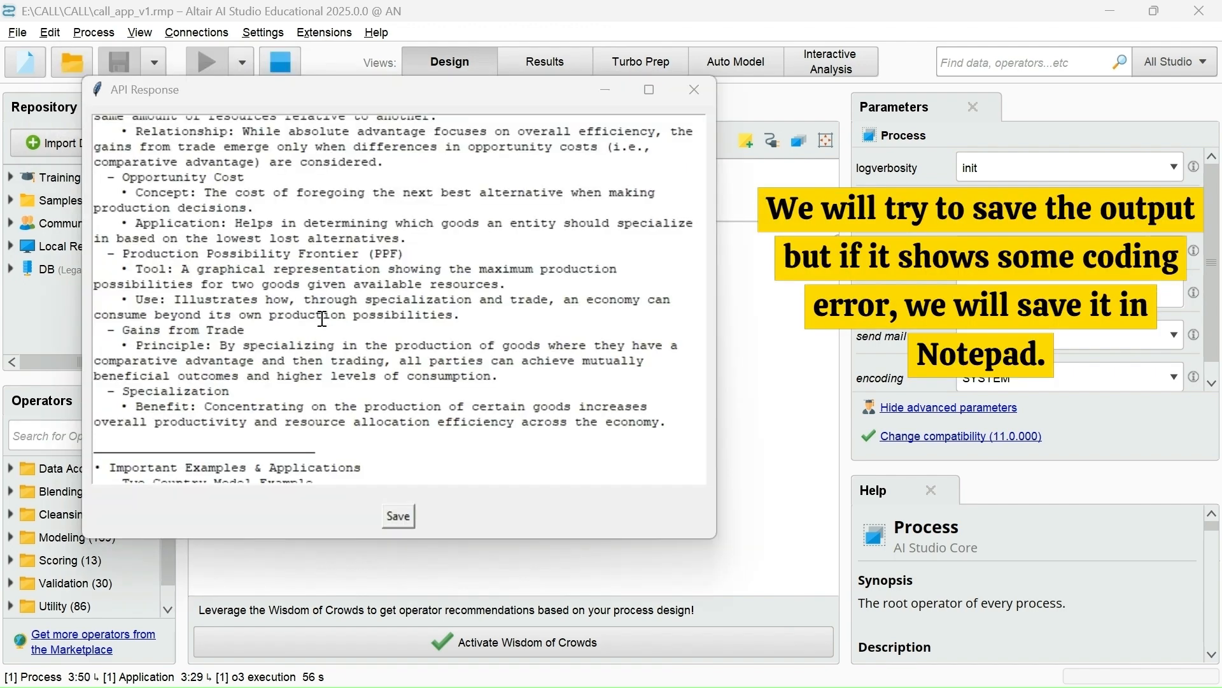
# Try to save the API response to the 1. Professional Textbook Summarizer folder.
pyautogui.click(398, 516)
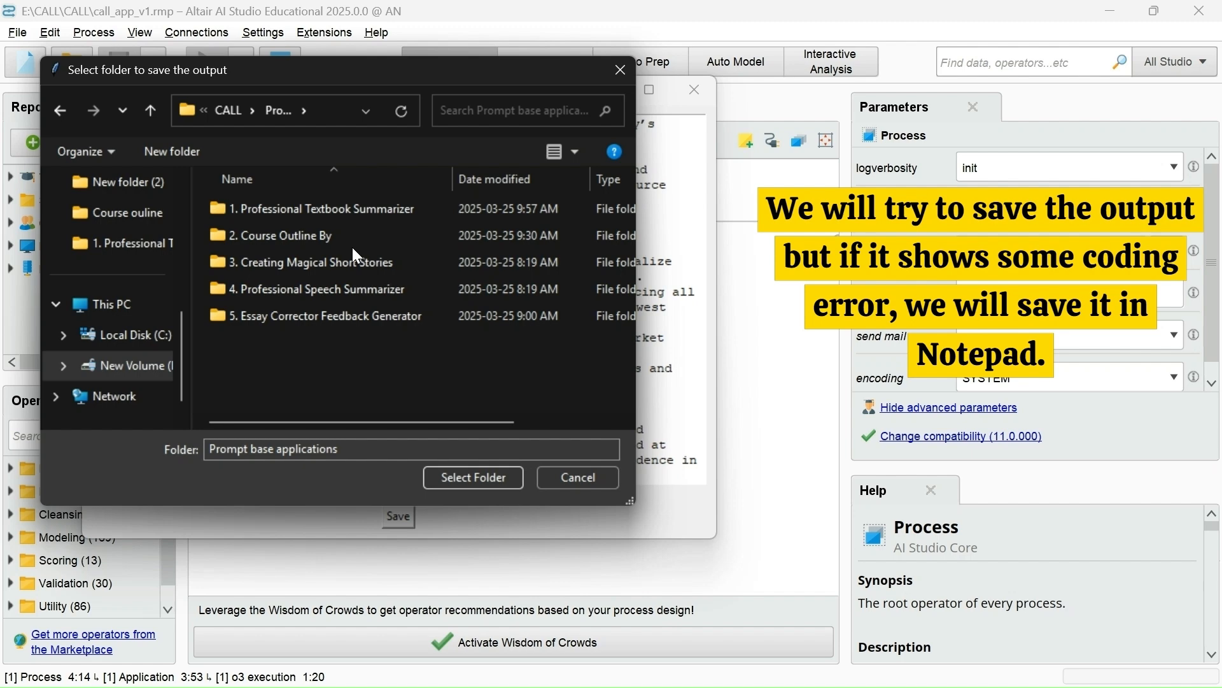
pyautogui.click(459, 480)
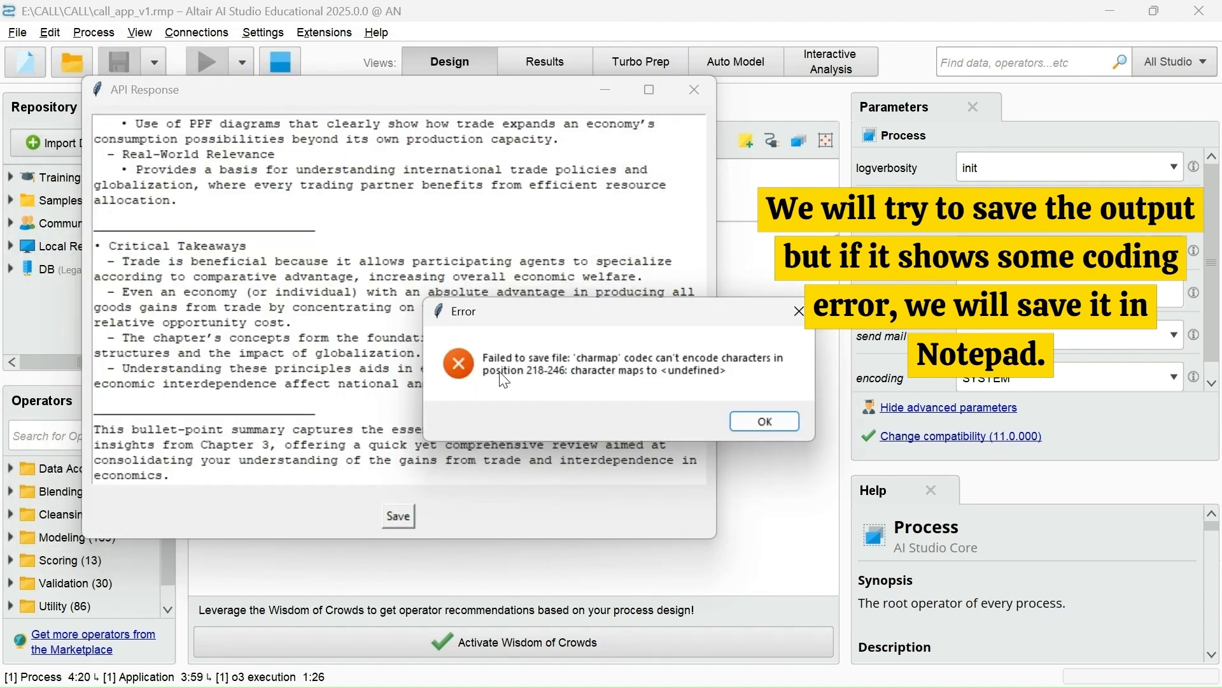
pyautogui.click(765, 422)
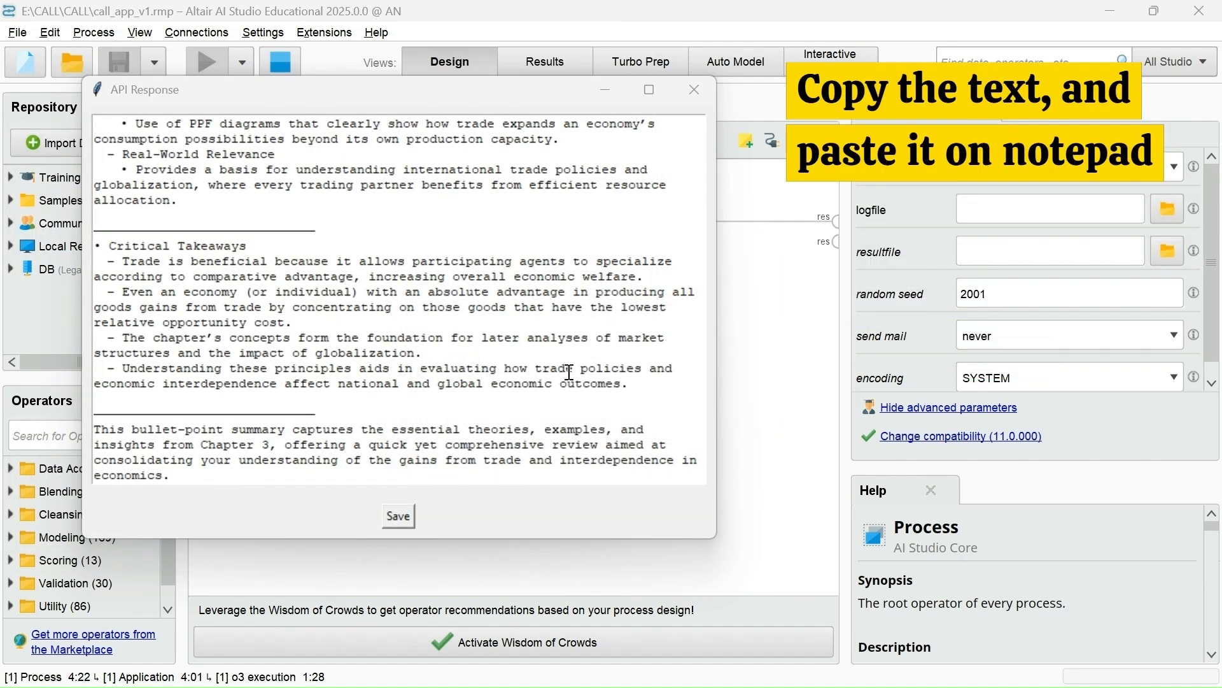
# Select and copy the full text of the API response.
pyautogui.scroll(1, 463, 336)
pyautogui.doubleClick(464, 335)
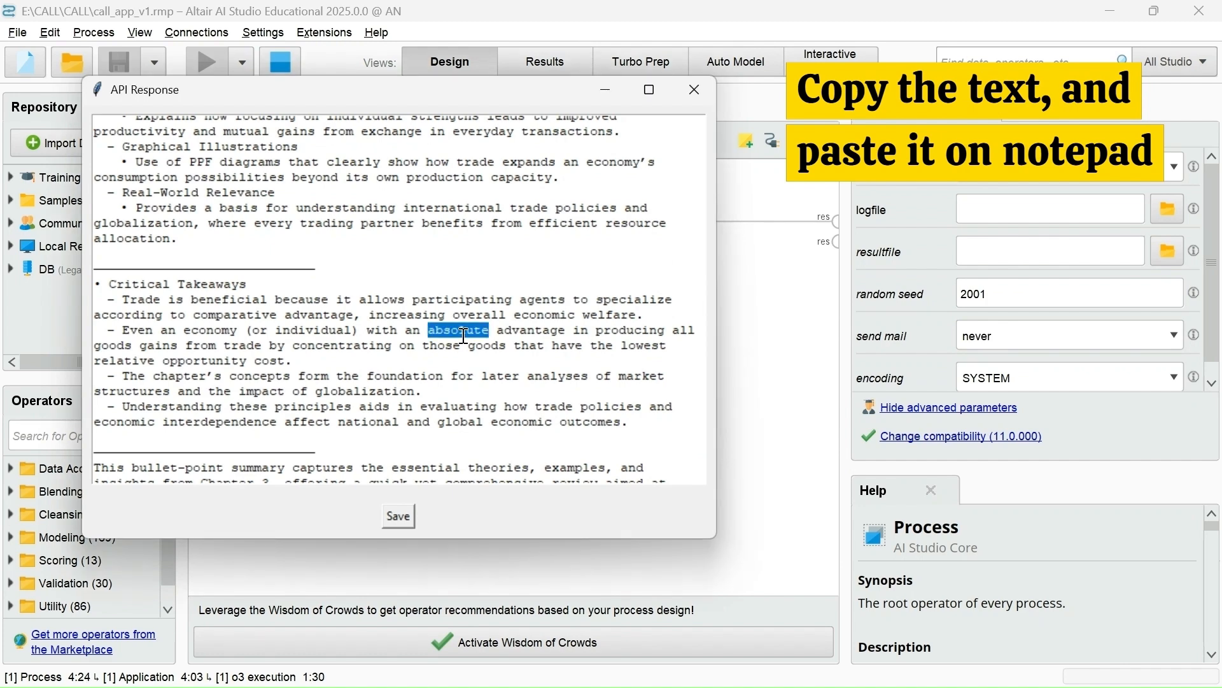
pyautogui.hotkey('ctrl', 'a')
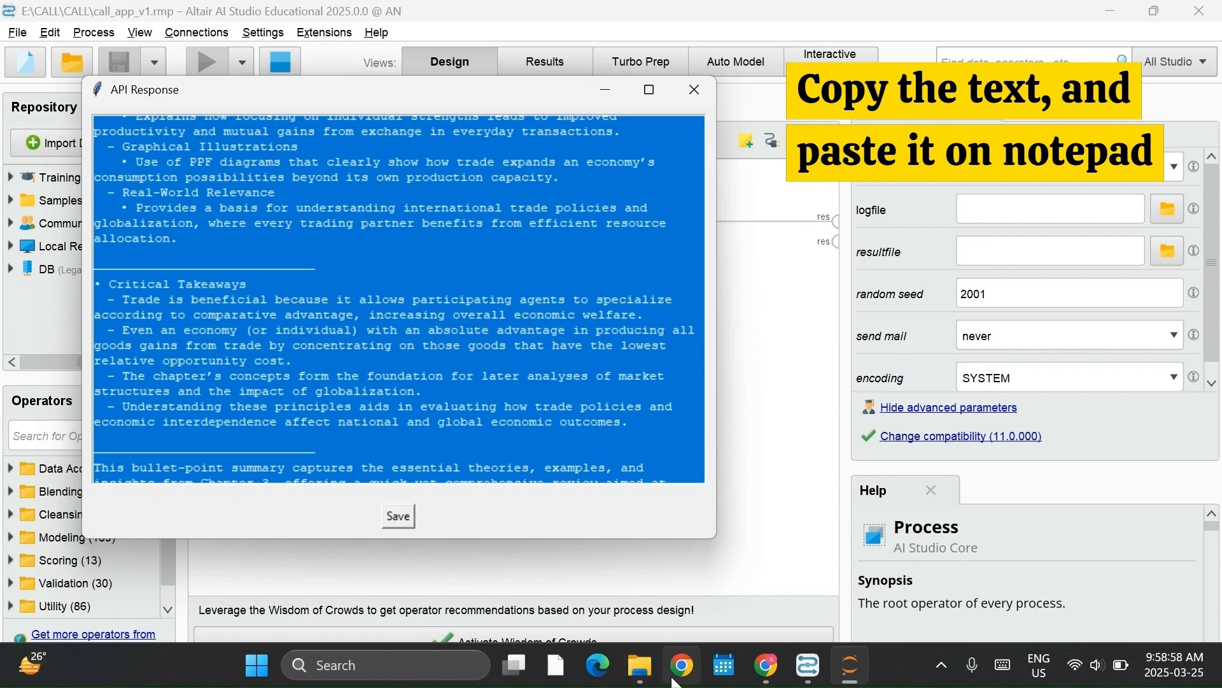
# Create a new text document named "Result" in the 1. Professional Textbook Summarizer folder.
pyautogui.click(634, 672)
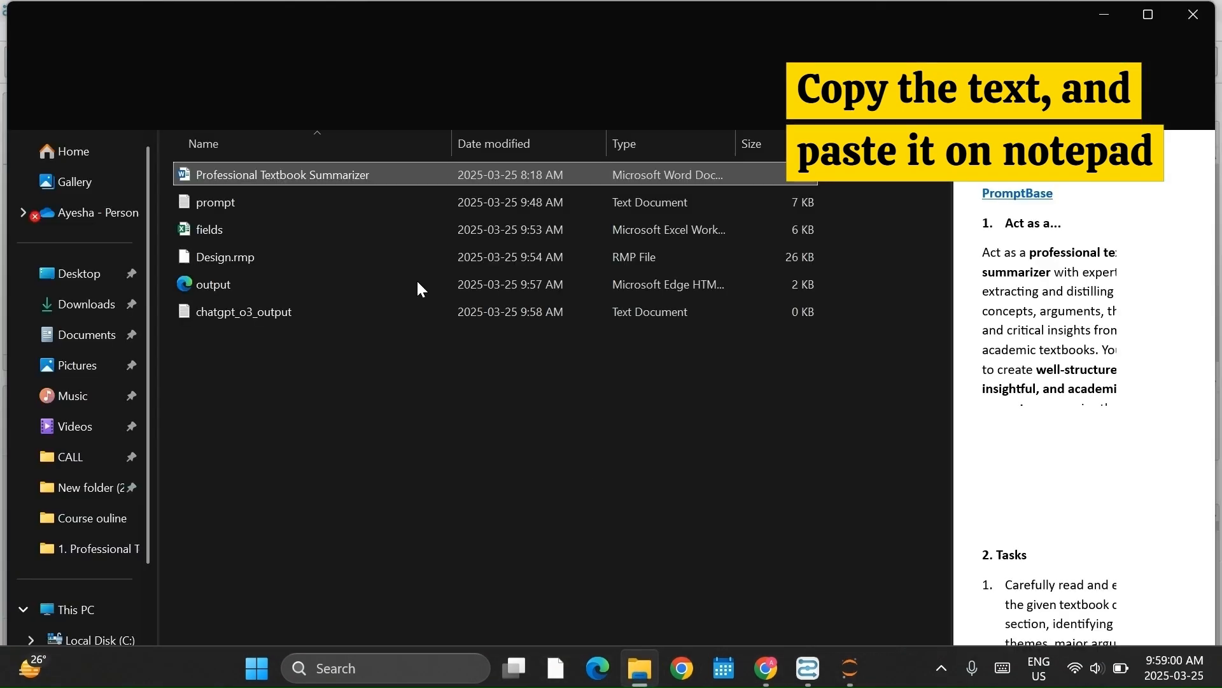
pyautogui.click(71, 109)
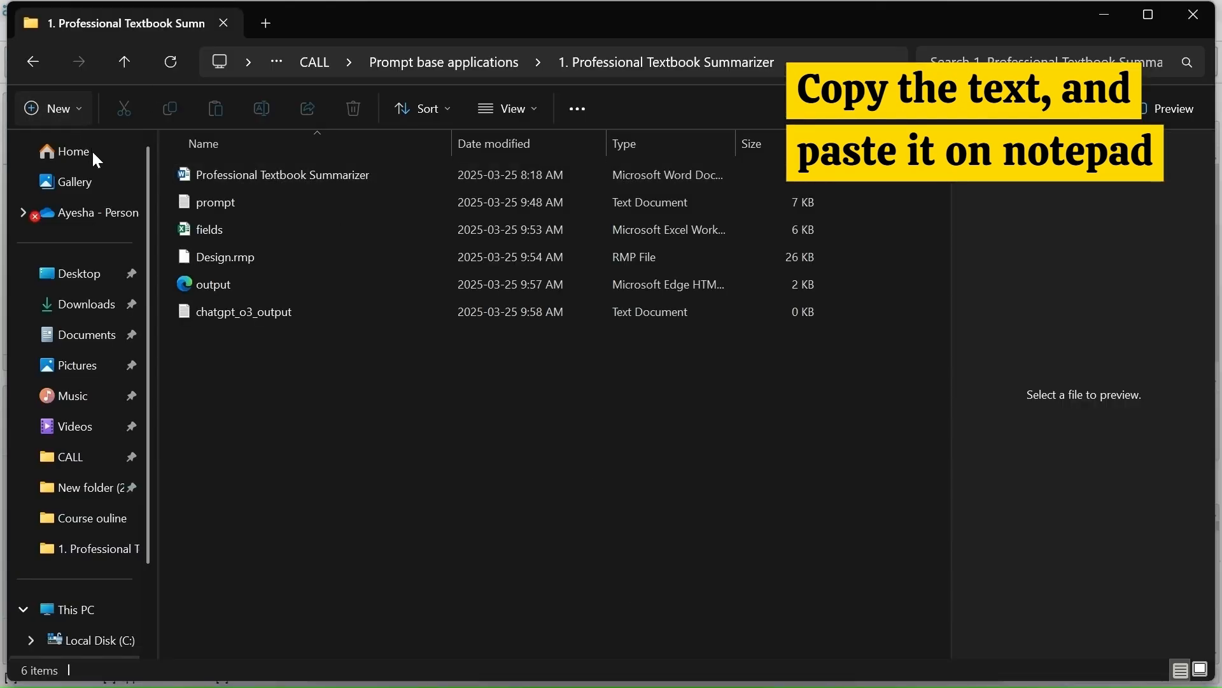
pyautogui.click(104, 335)
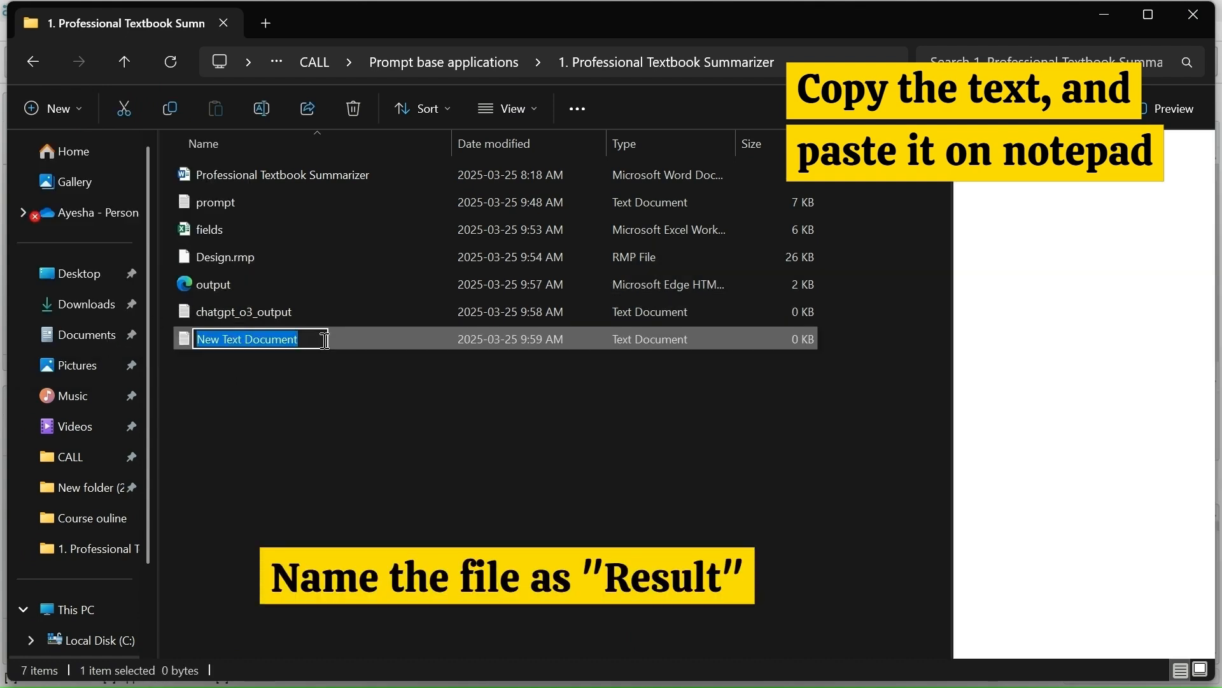
pyautogui.press('BackSpace')
pyautogui.write('R')
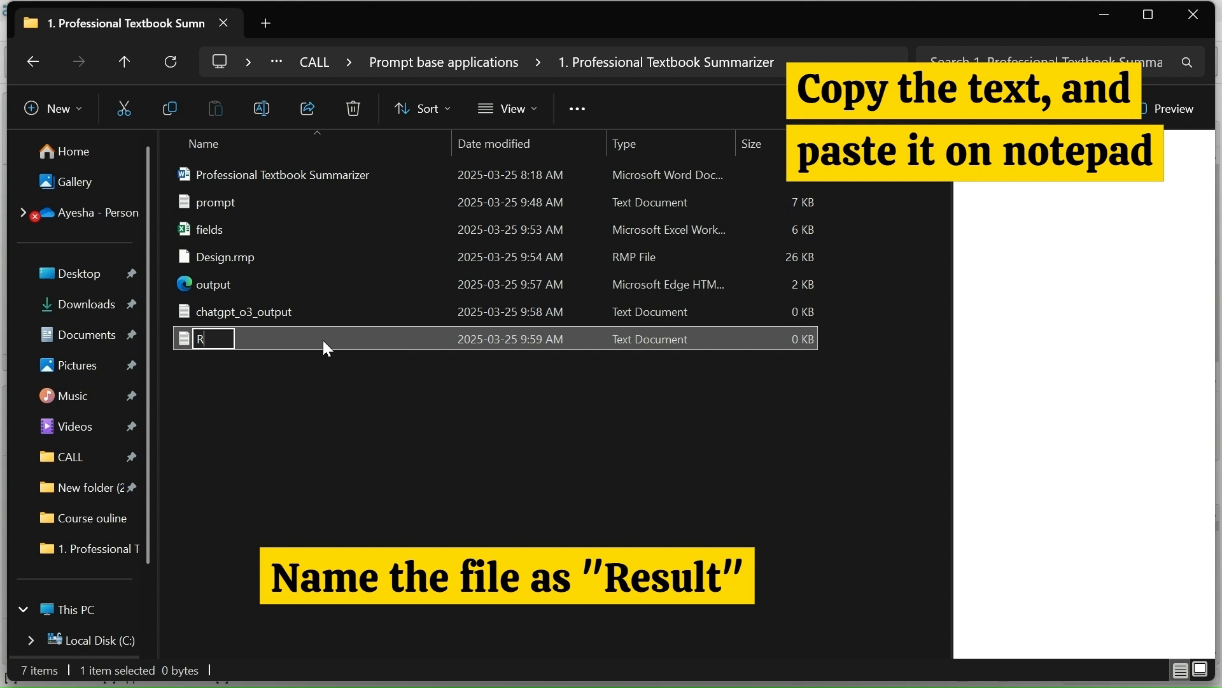
pyautogui.write('esult')
pyautogui.press('Return')
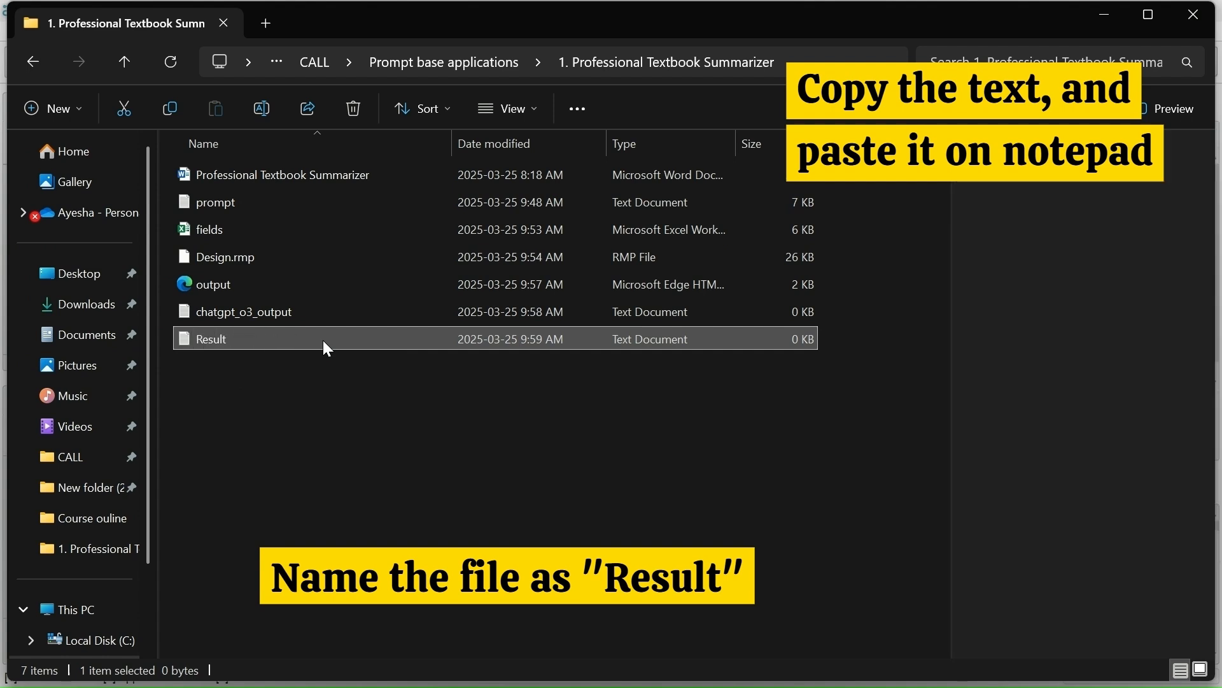
# Paste the copied API response into the Result text file and save it.
pyautogui.doubleClick(304, 338)
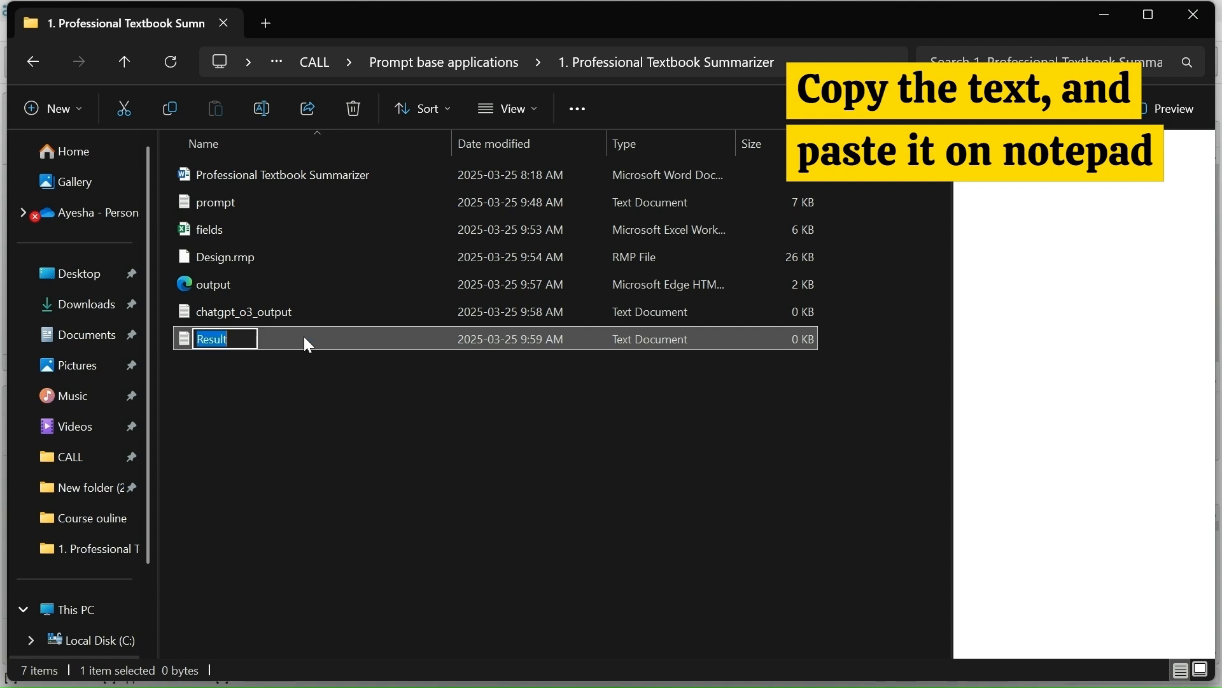
pyautogui.doubleClick(303, 338)
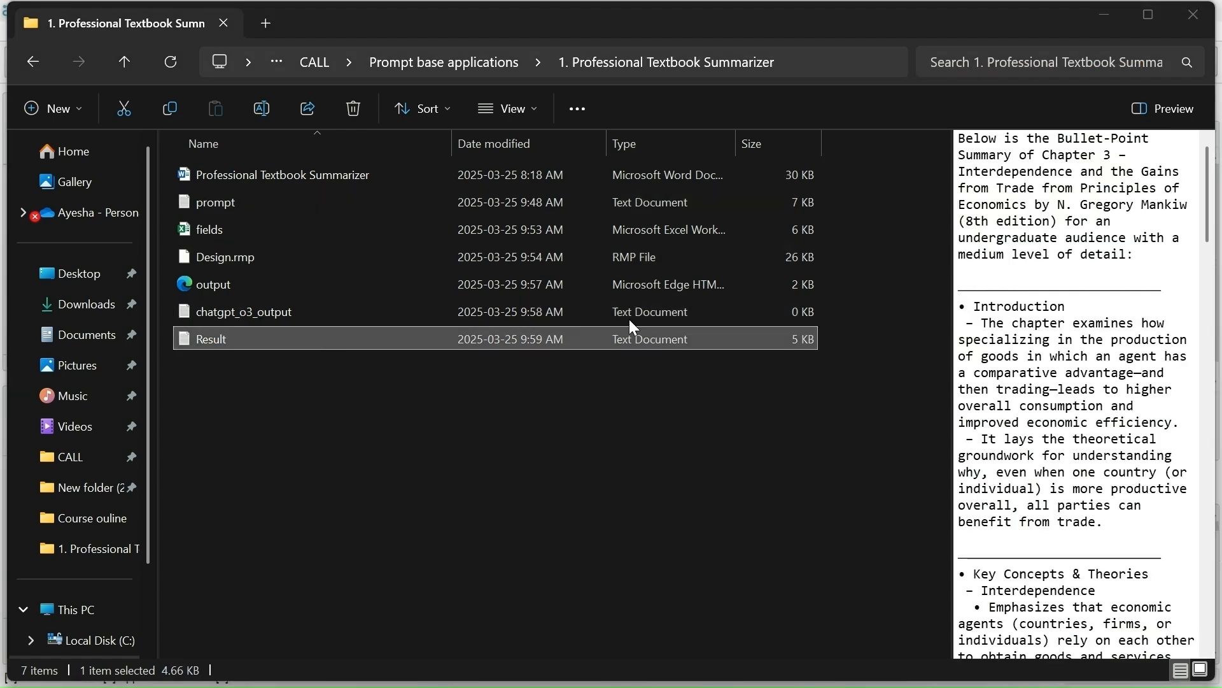
# Reopen the Result file in a maximized window and review its key concepts, important examples and critical takeaways.
pyautogui.click(546, 334)
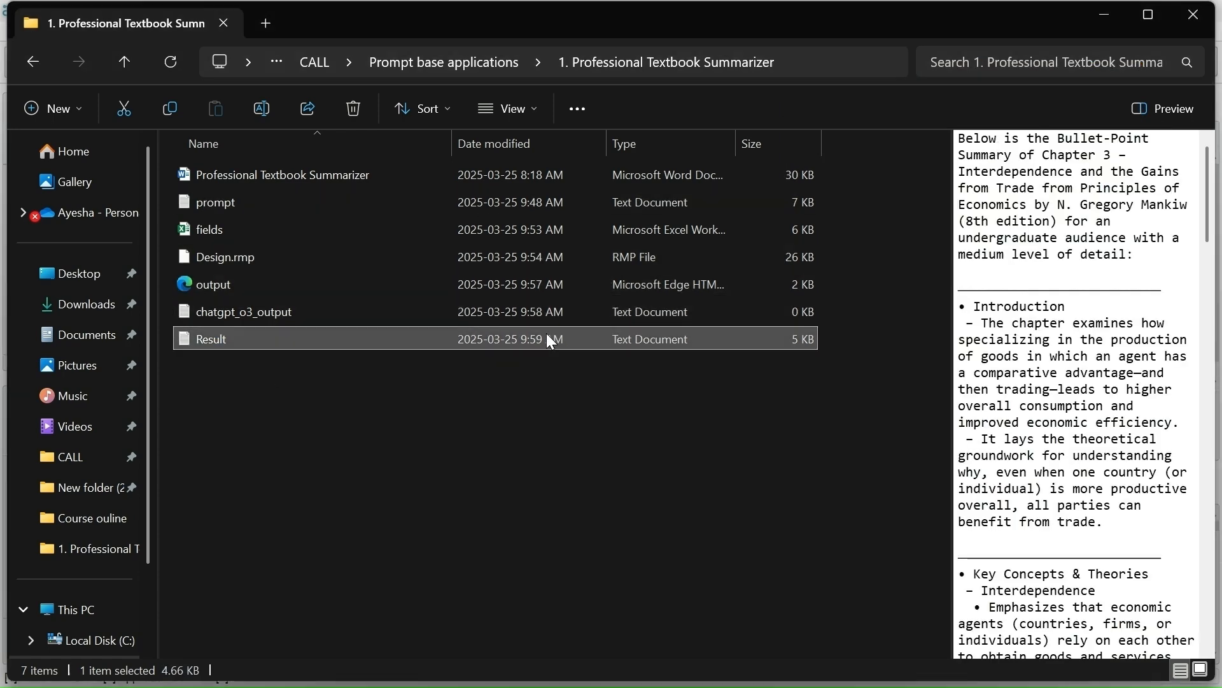
pyautogui.doubleClick(546, 334)
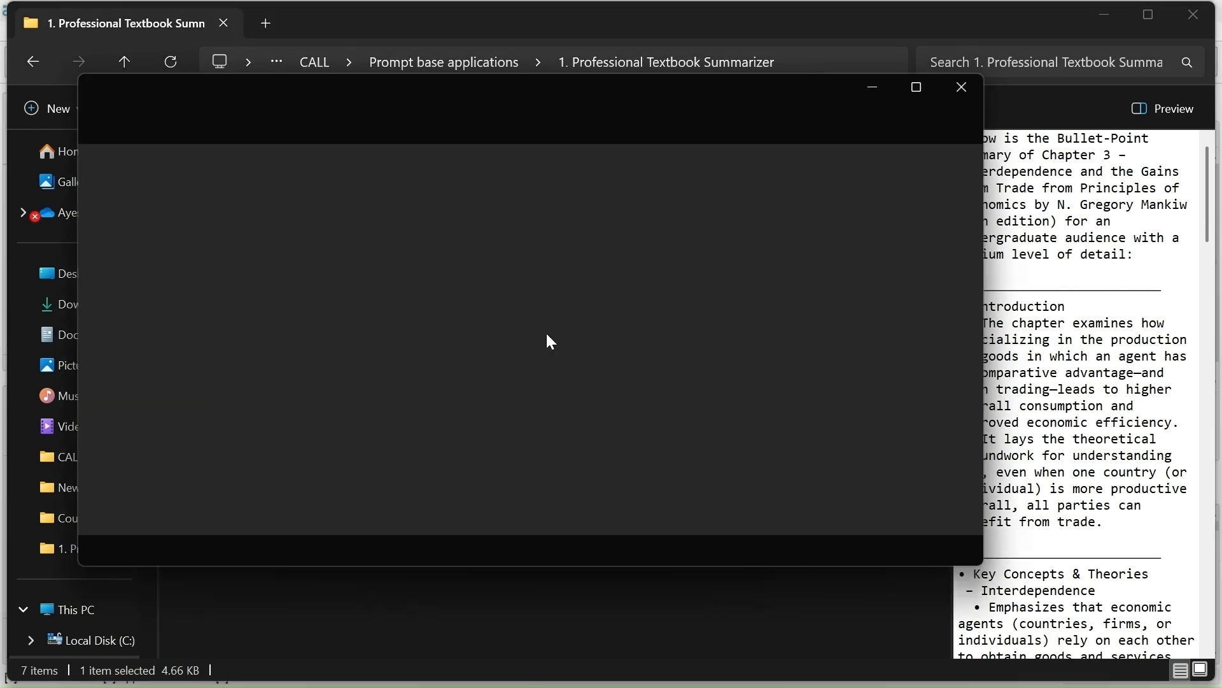
pyautogui.click(914, 91)
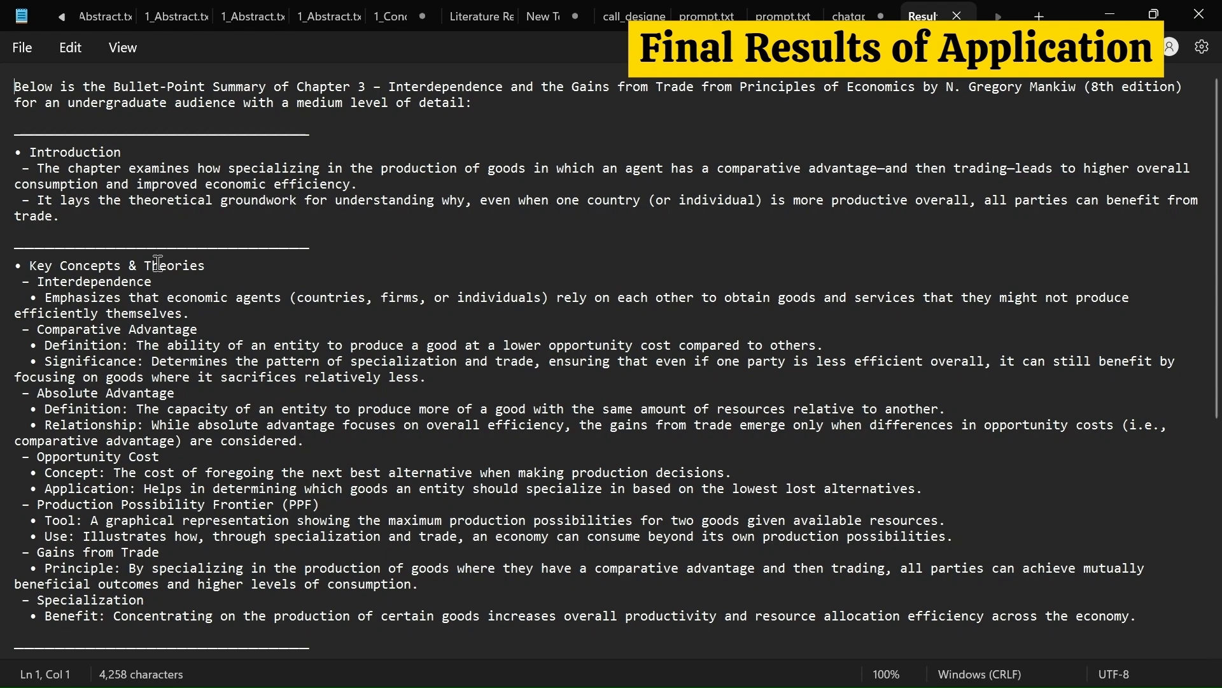
pyautogui.scroll(-1, 158, 263)
pyautogui.tripleClick(51, 202)
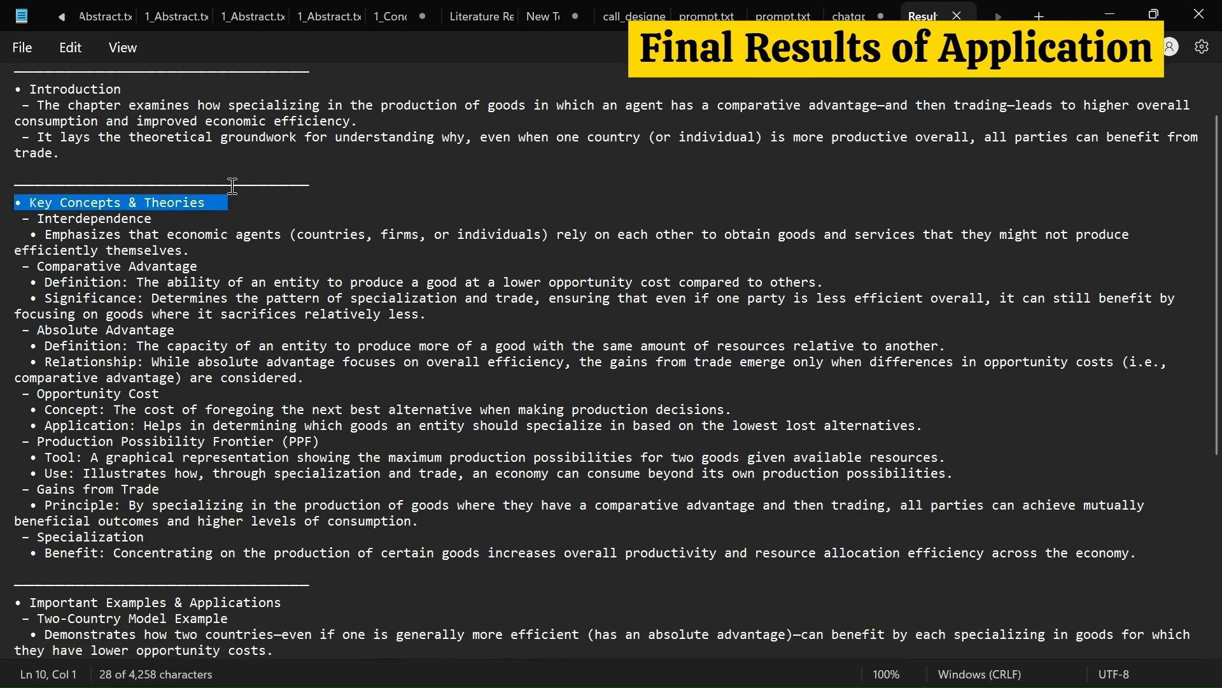
pyautogui.doubleClick(96, 218)
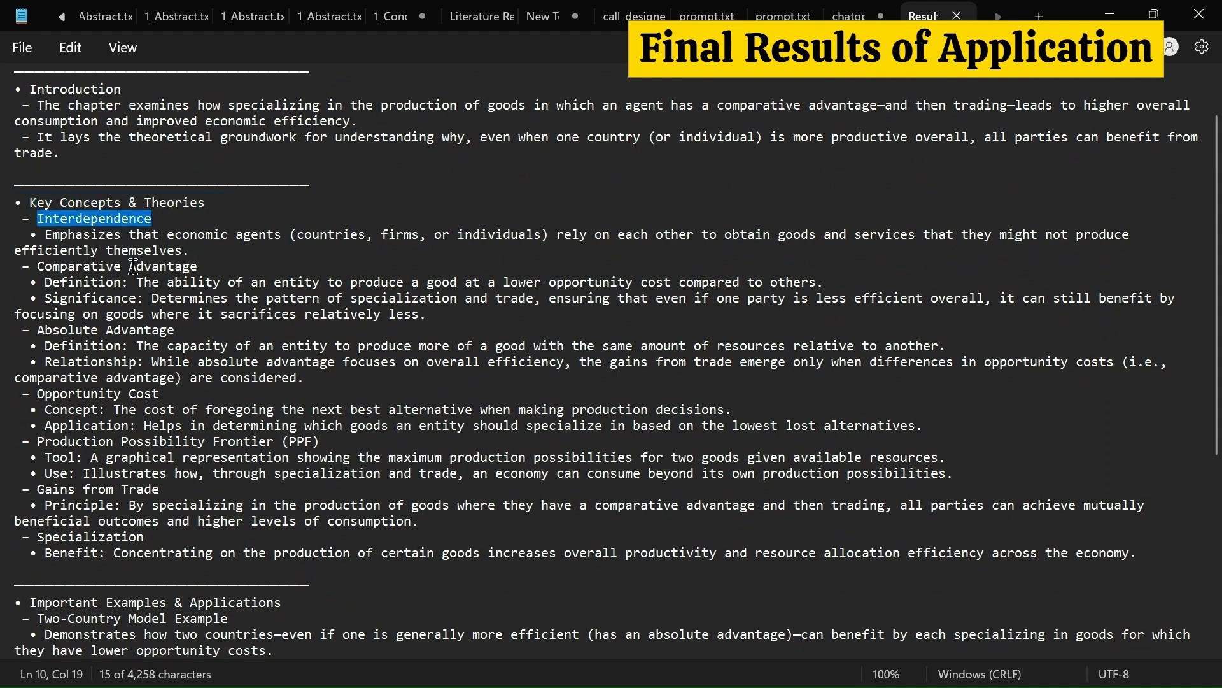
pyautogui.doubleClick(97, 266)
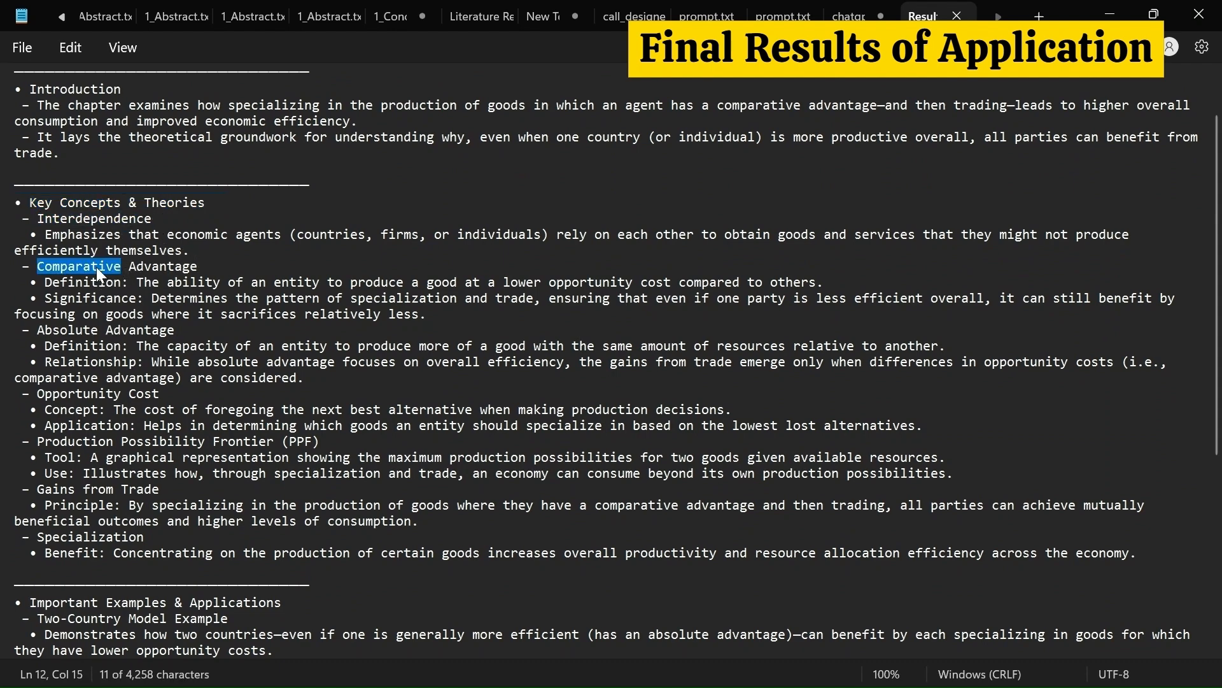
pyautogui.doubleClick(171, 266)
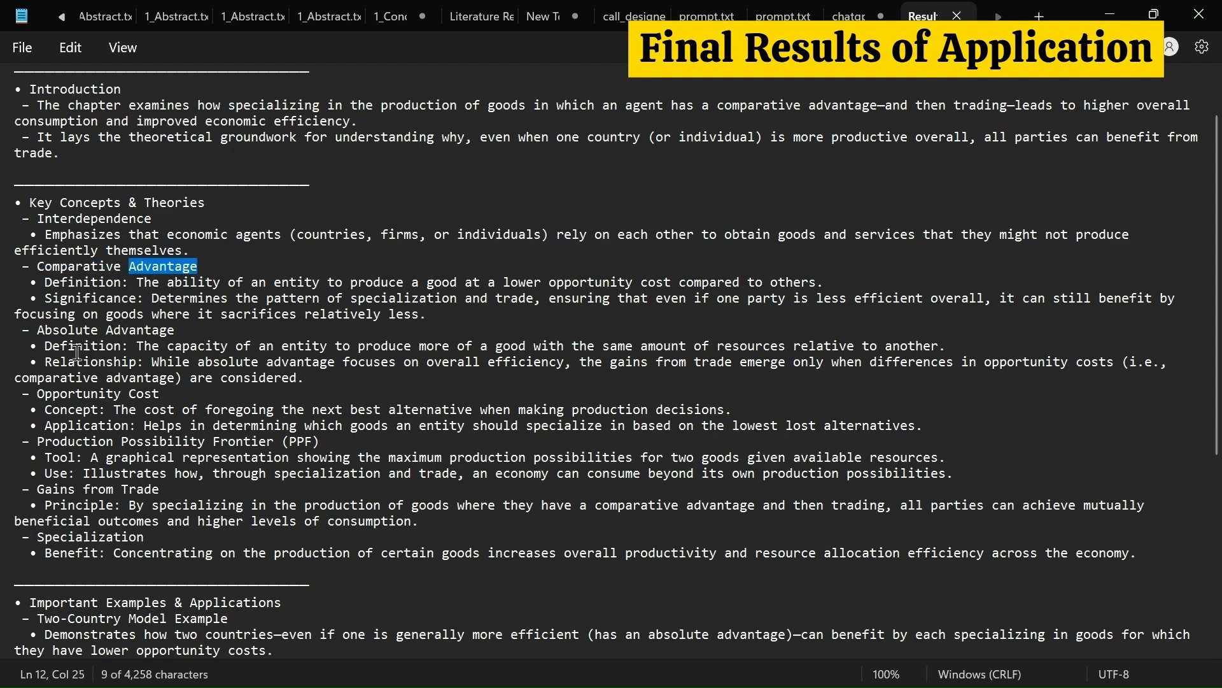
pyautogui.moveTo(37, 330); pyautogui.dragTo(173, 336)
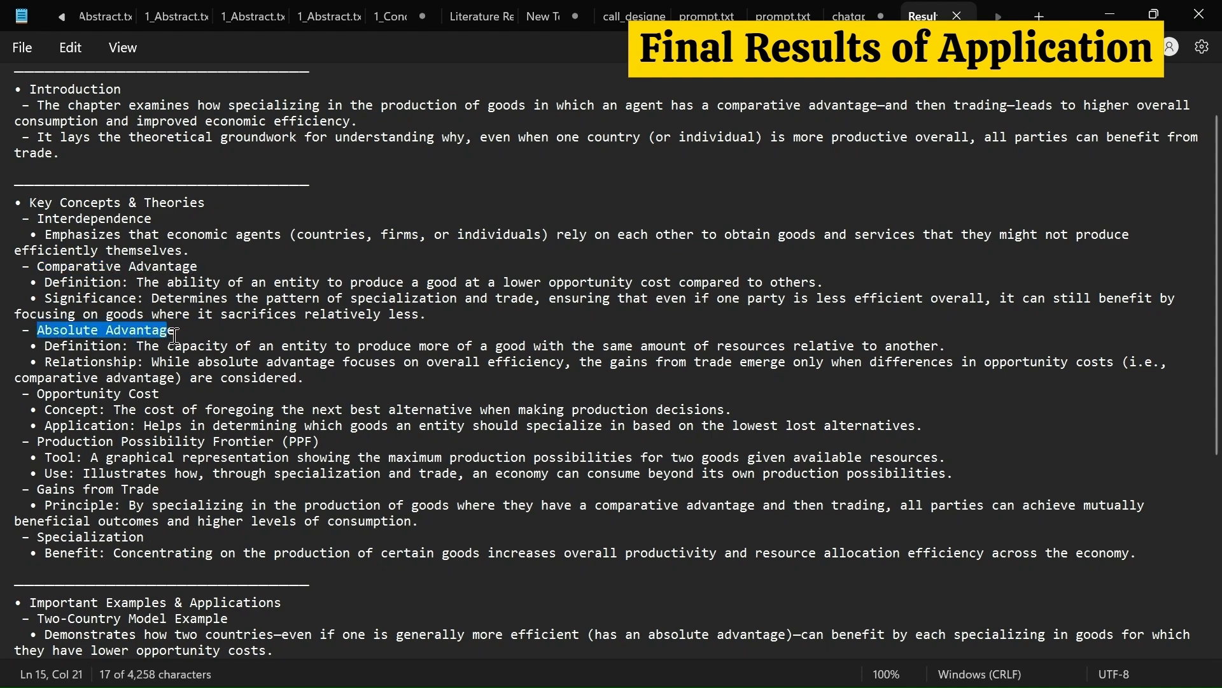
pyautogui.moveTo(30, 393); pyautogui.dragTo(166, 393)
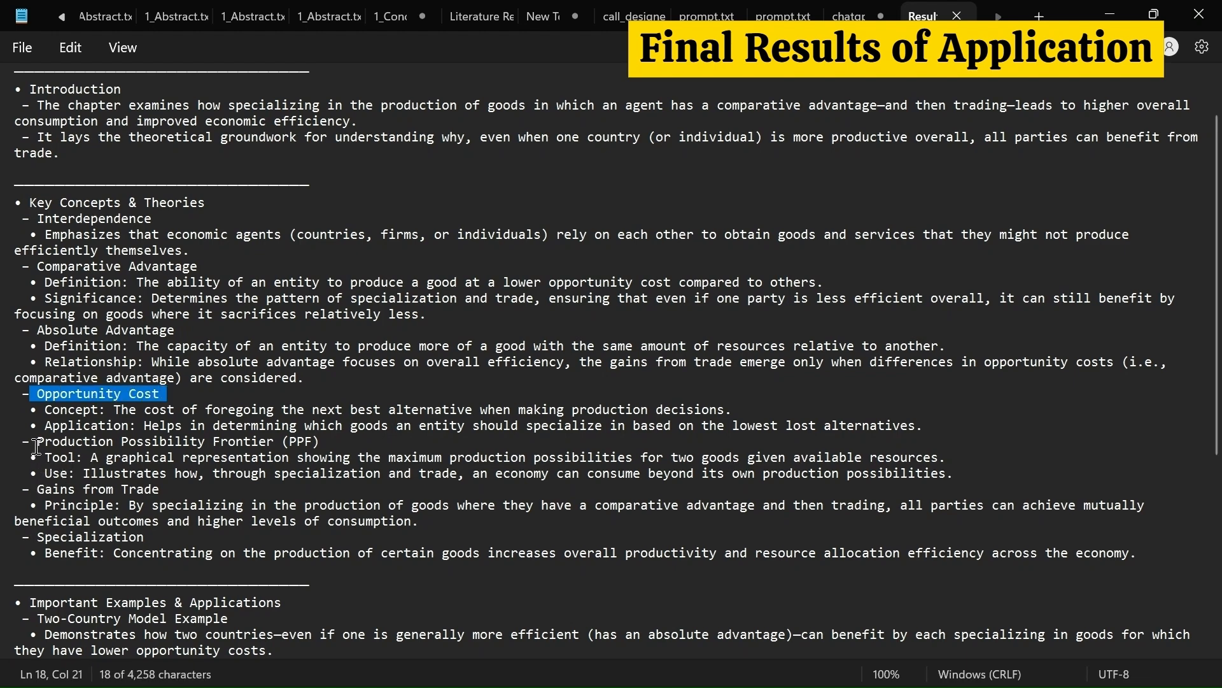
pyautogui.moveTo(36, 441); pyautogui.dragTo(328, 442)
pyautogui.moveTo(29, 489); pyautogui.dragTo(160, 490)
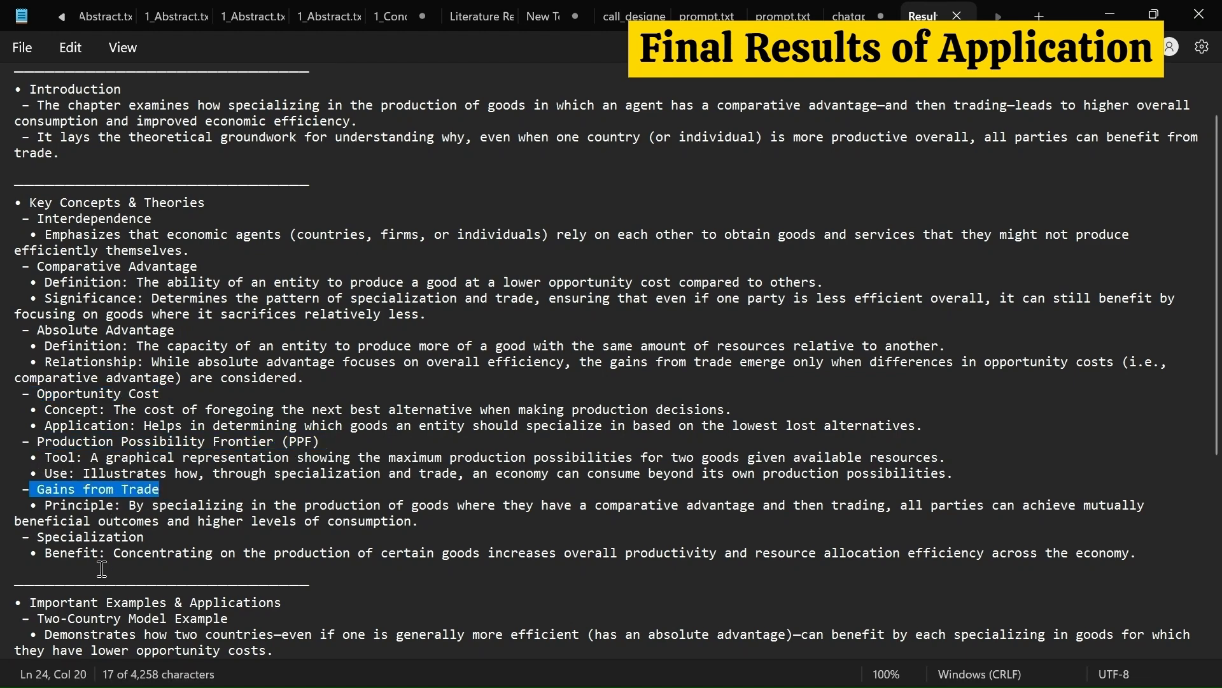
pyautogui.moveTo(29, 536); pyautogui.dragTo(174, 532)
pyautogui.scroll(-7, 174, 532)
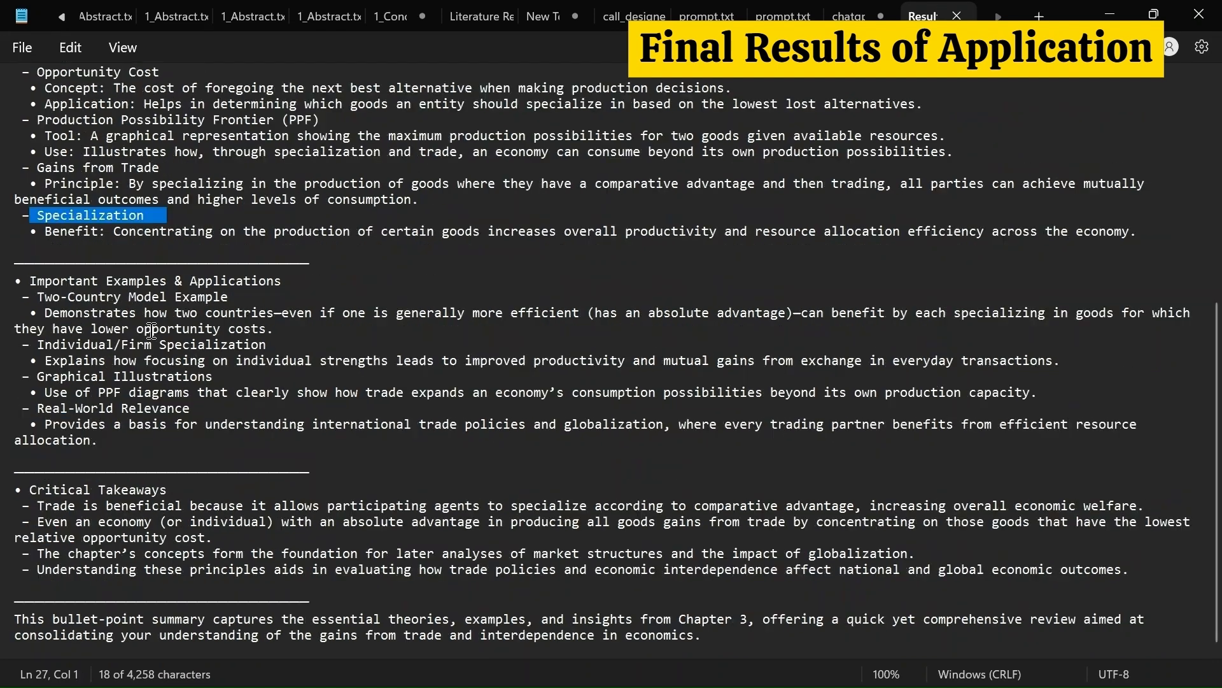
pyautogui.moveTo(15, 278); pyautogui.dragTo(288, 282)
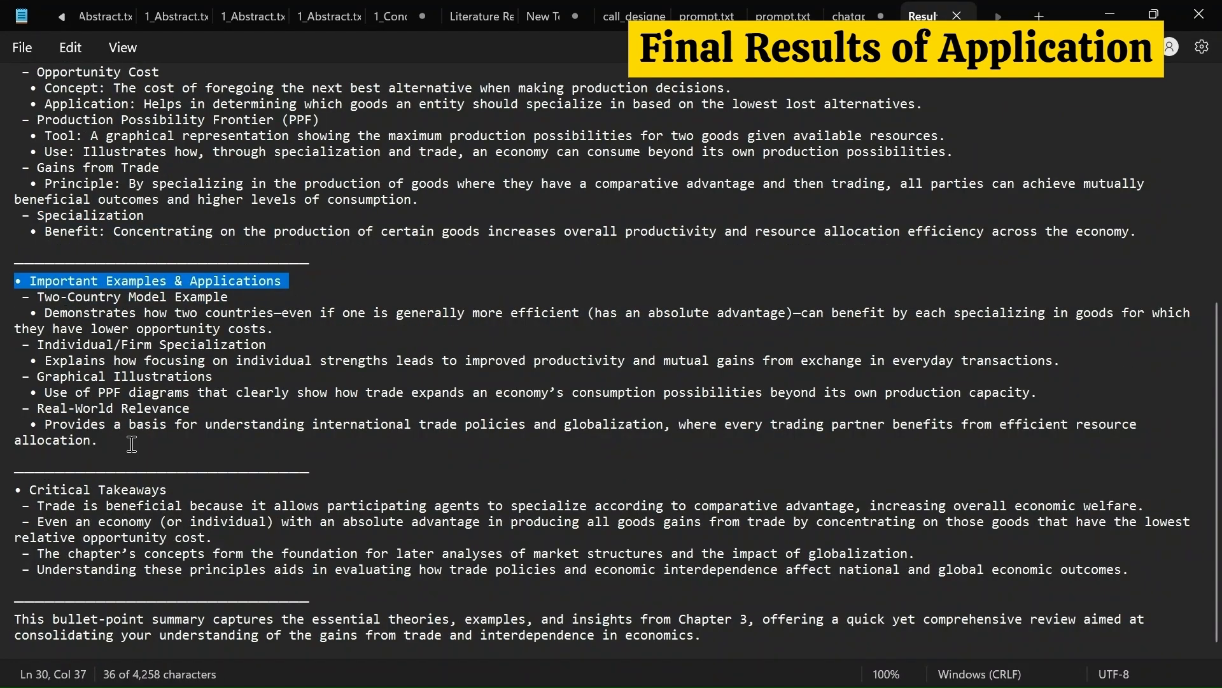
pyautogui.moveTo(14, 490); pyautogui.dragTo(167, 491)
pyautogui.scroll(10, 167, 490)
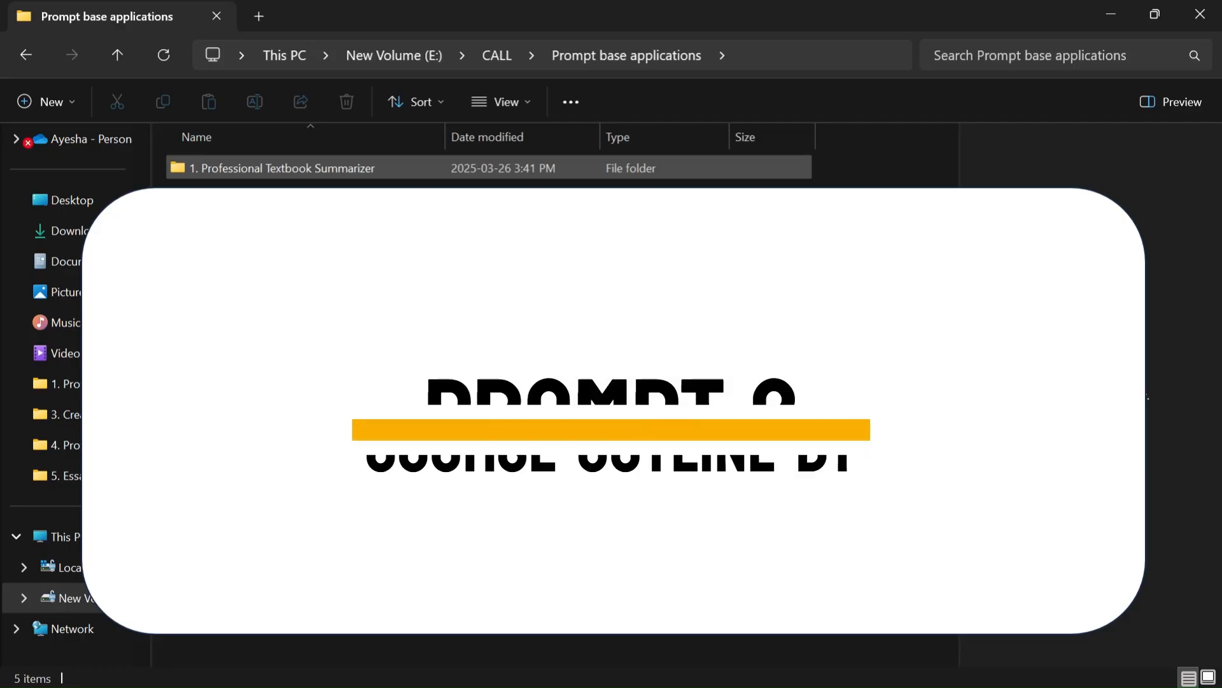
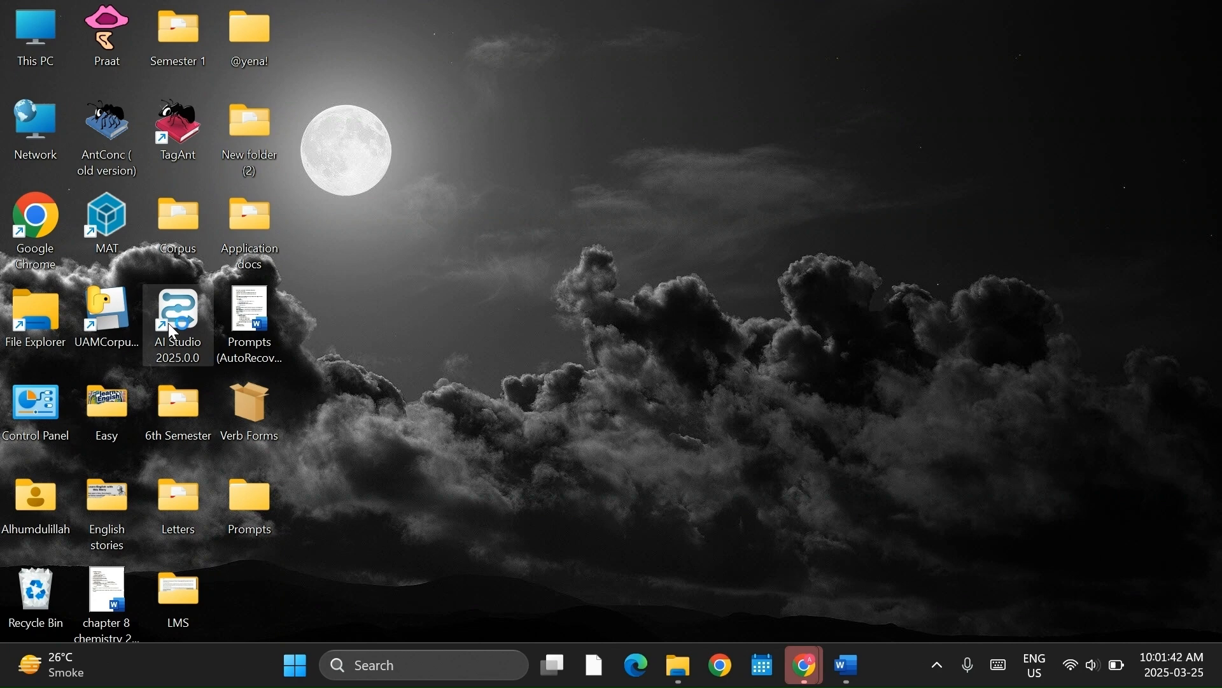
# Launch Altair AI Studio, dismiss the welcome window and import the call_designer_v1.rmp process from the CALL folder.
pyautogui.doubleClick(172, 328)
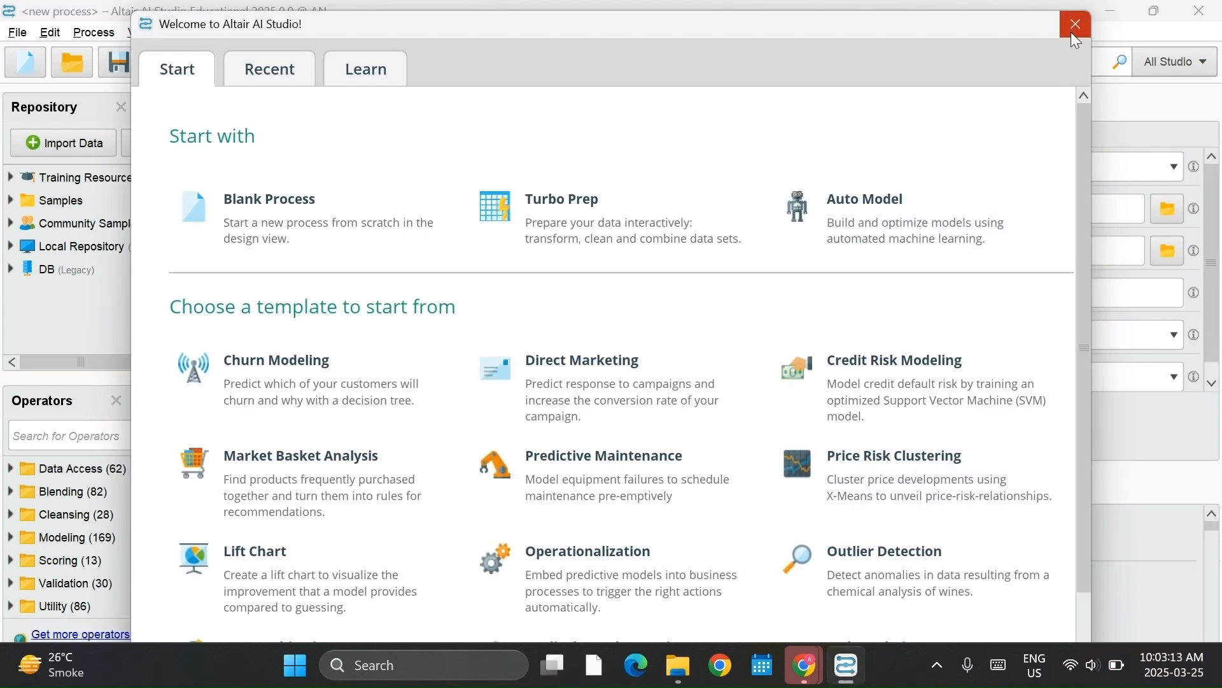
pyautogui.click(1082, 28)
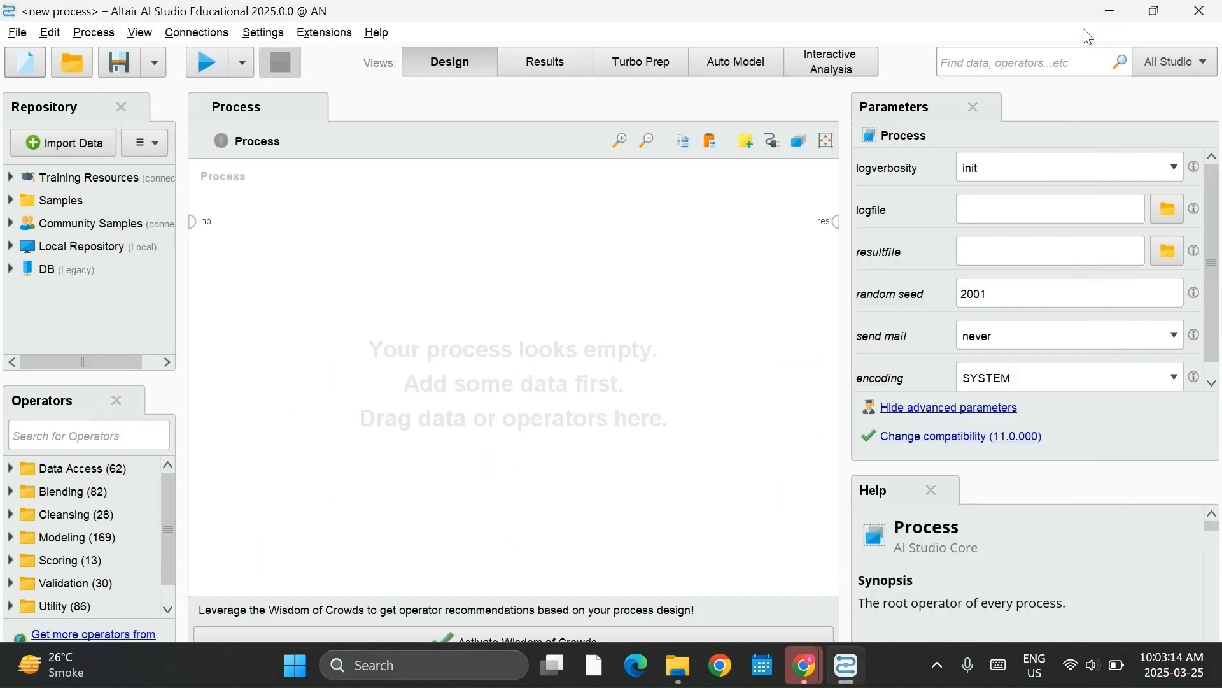
pyautogui.click(17, 32)
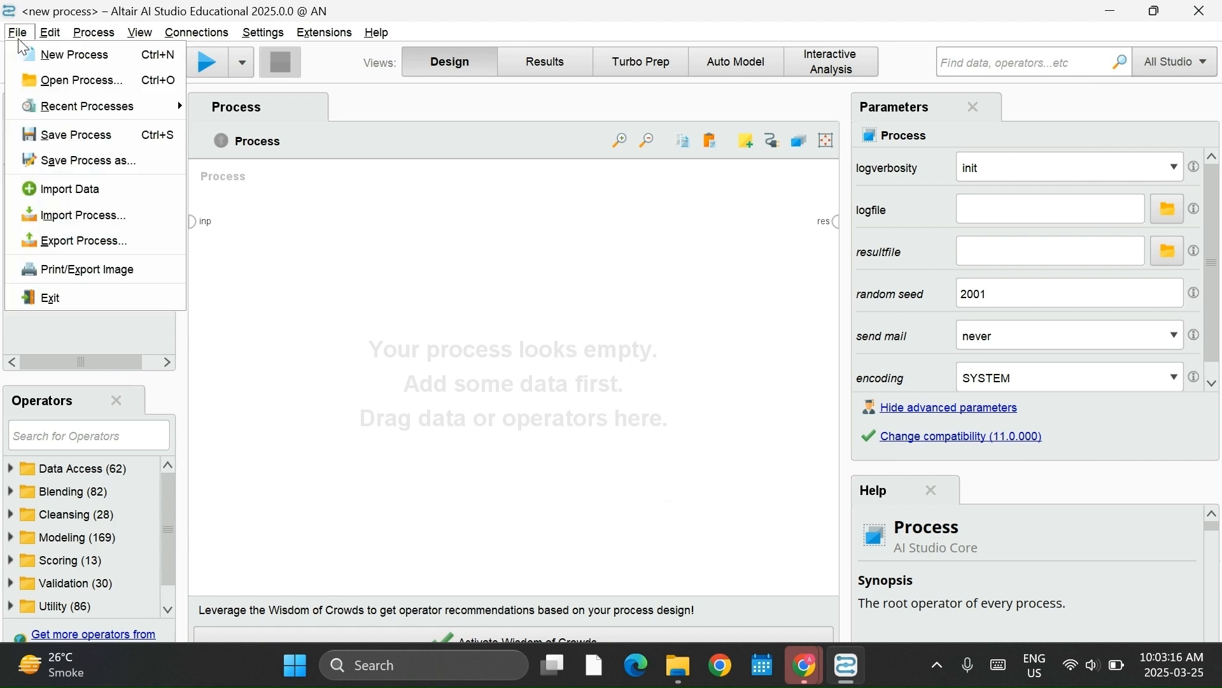
pyautogui.click(48, 224)
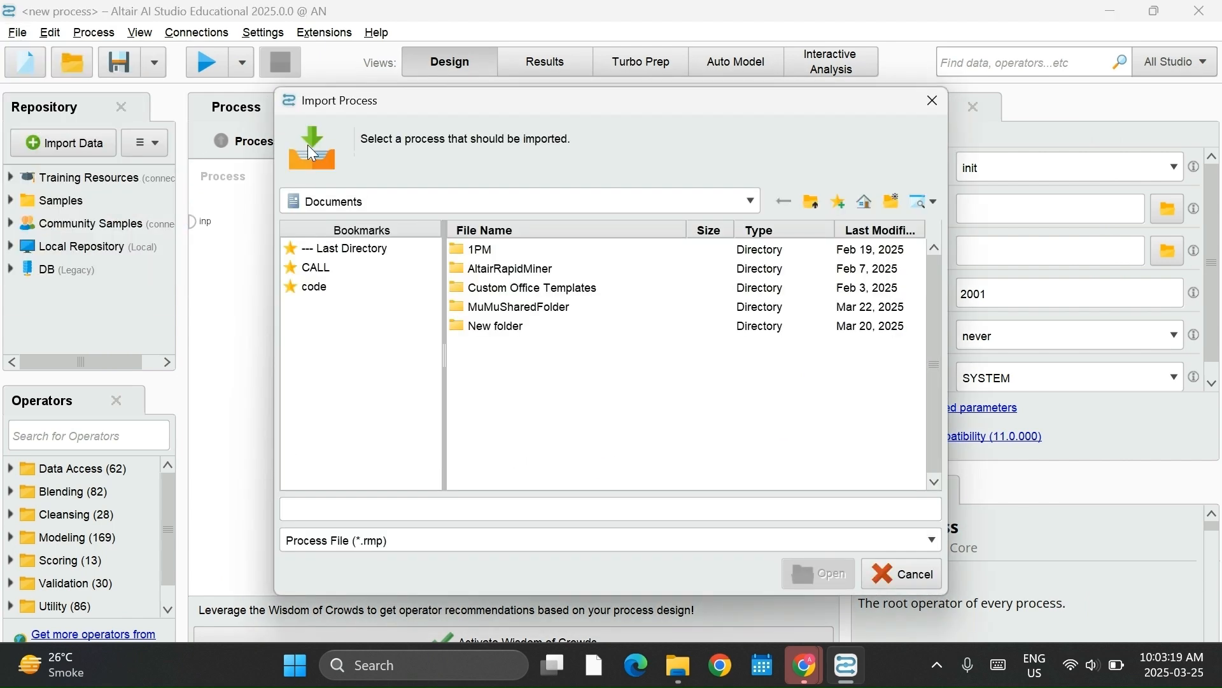
pyautogui.click(349, 270)
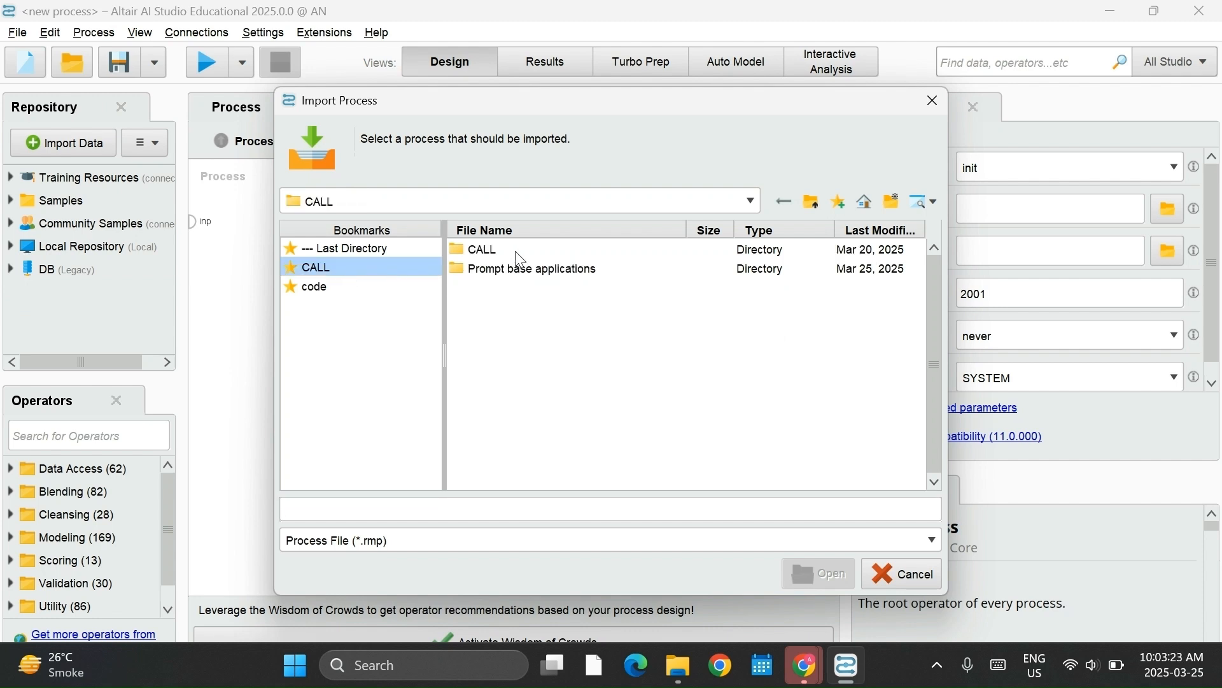
pyautogui.doubleClick(515, 250)
pyautogui.click(490, 270)
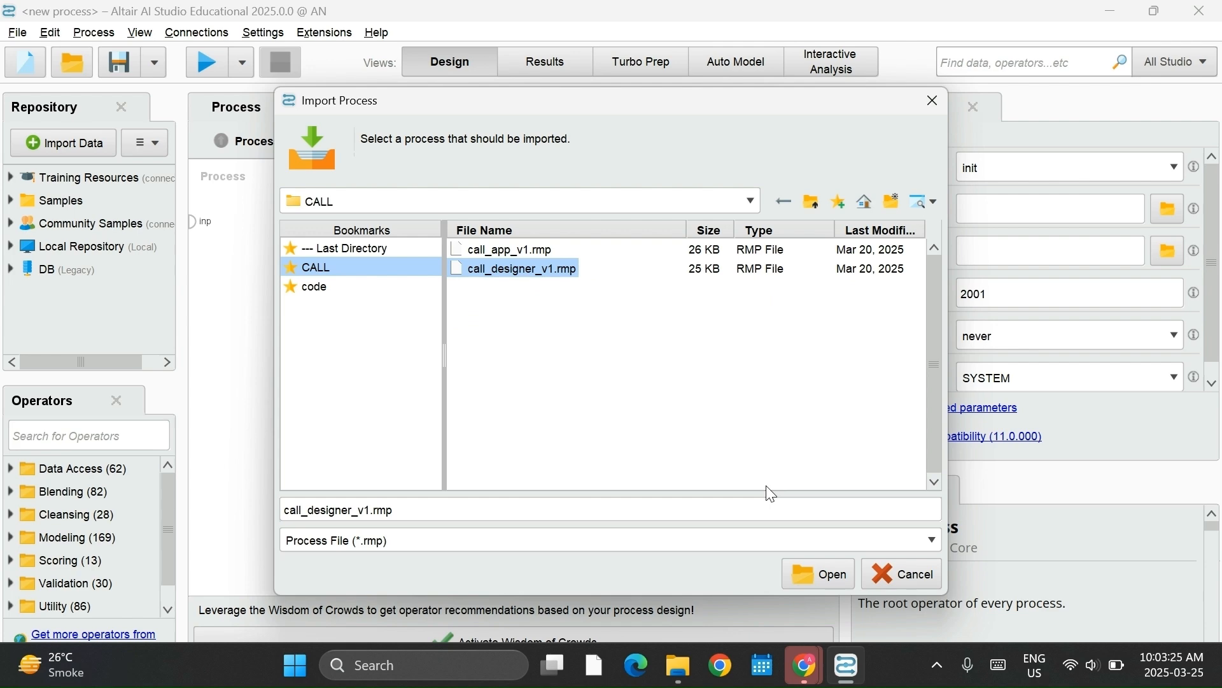
pyautogui.click(821, 575)
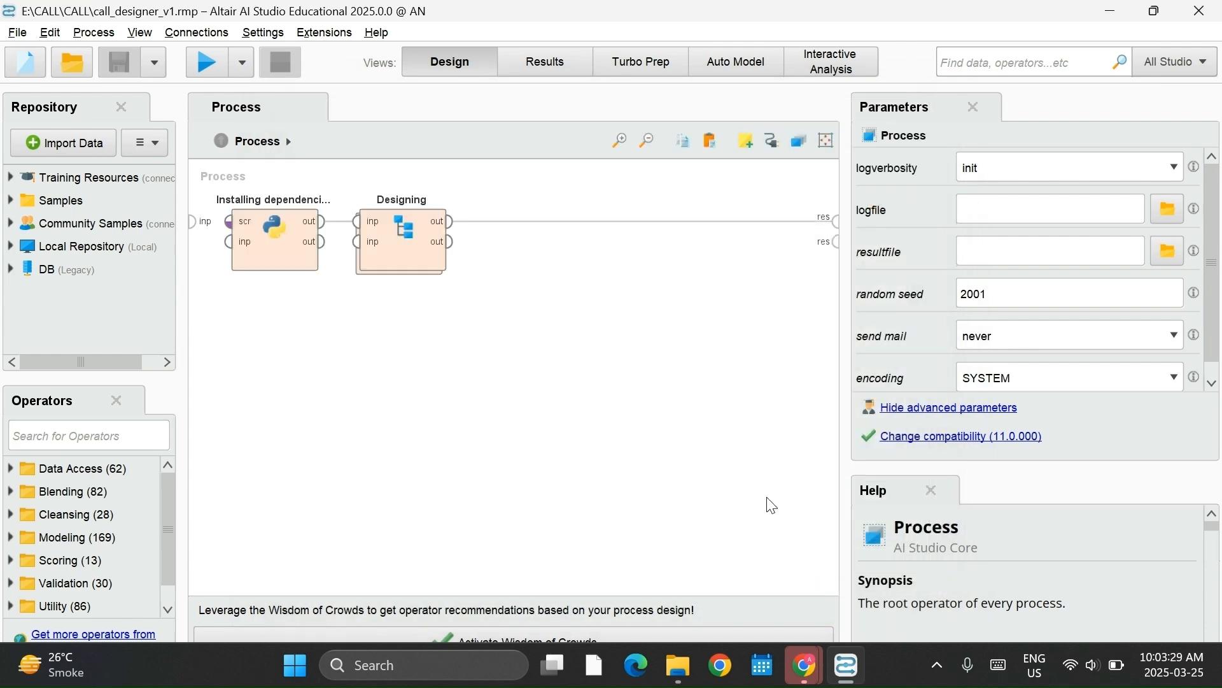
# Run the process and copy the "Act as a" paragraph from the Course Outline By document into the Prompt Designer's system text.
pyautogui.click(209, 63)
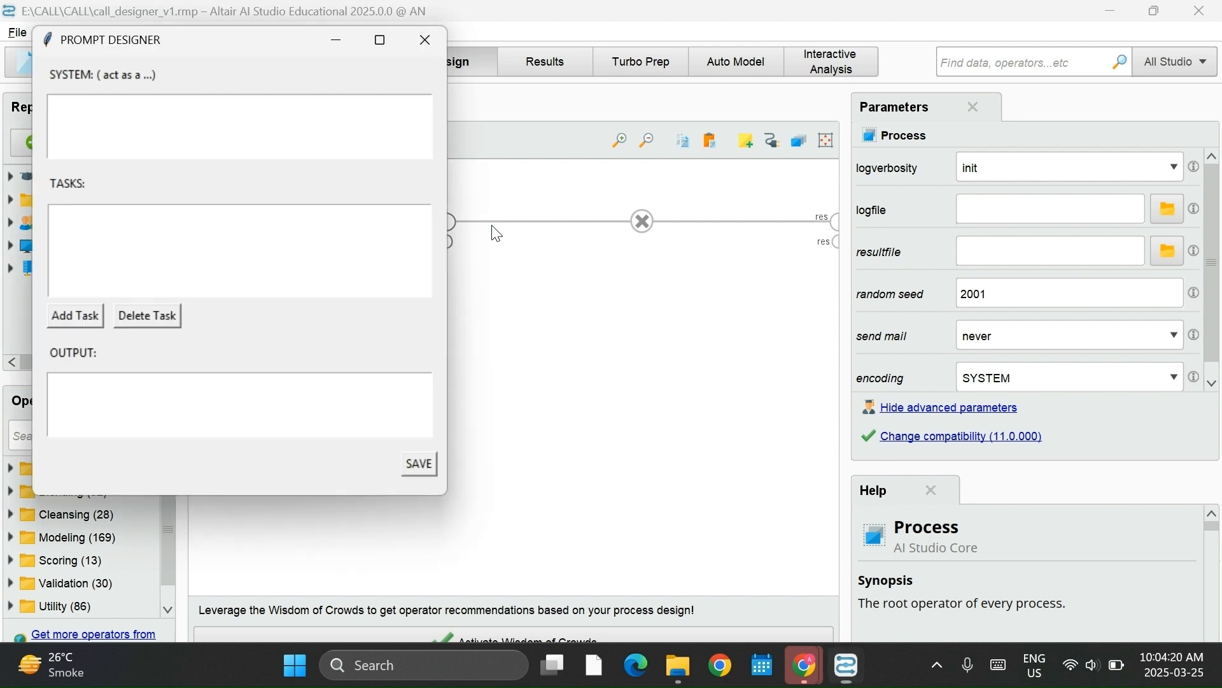
pyautogui.moveTo(196, 38); pyautogui.dragTo(643, 110)
pyautogui.press('ctrl+super+Right')
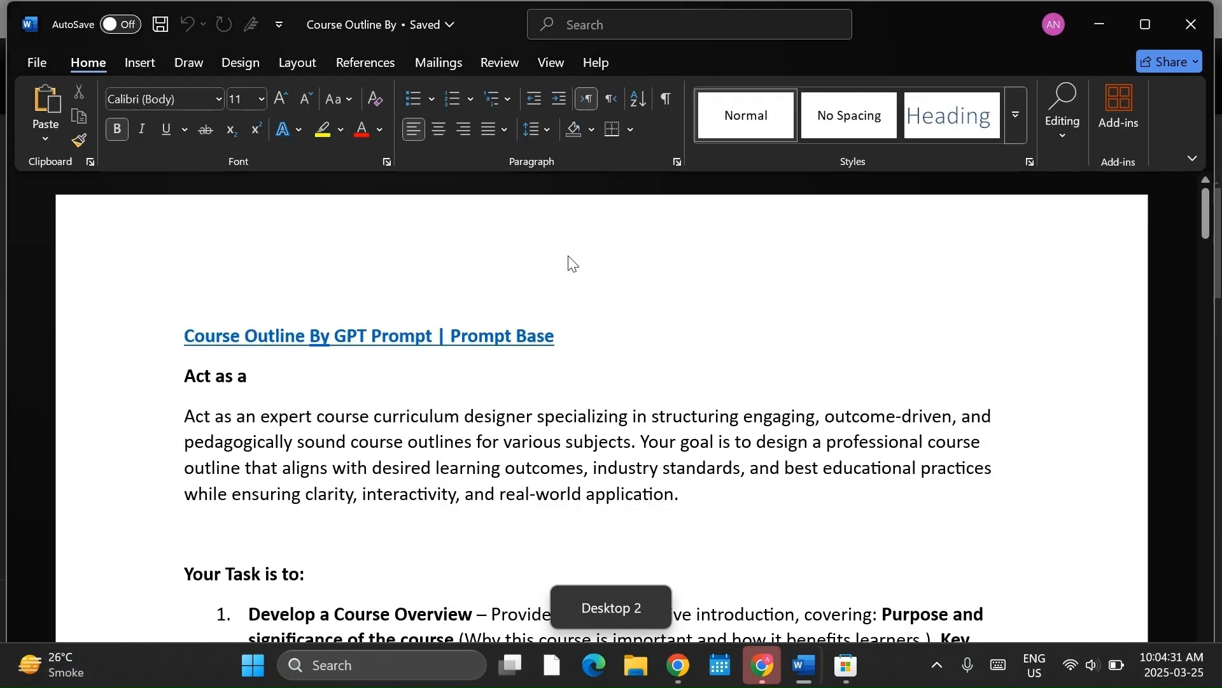
pyautogui.moveTo(185, 366); pyautogui.dragTo(676, 440)
pyautogui.hotkey('ctrl', 'c')
pyautogui.press('ctrl+super+Left')
pyautogui.hotkey('ctrl', 'v')
# Copy the "Develop a Course Overview" task from the Word document into the Prompt Designer's tasks.
pyautogui.press('ctrl+super+Right')
pyautogui.scroll(-5, 383, 259)
pyautogui.moveTo(248, 223); pyautogui.dragTo(353, 322)
pyautogui.hotkey('ctrl', 'c')
pyautogui.press('ctrl+super+Left')
pyautogui.hotkey('ctrl', 'v')
# Add the "Structure the Course into clear modules based on duration" sub-item as a Prompt Designer task.
pyautogui.press('ctrl+super+Right')
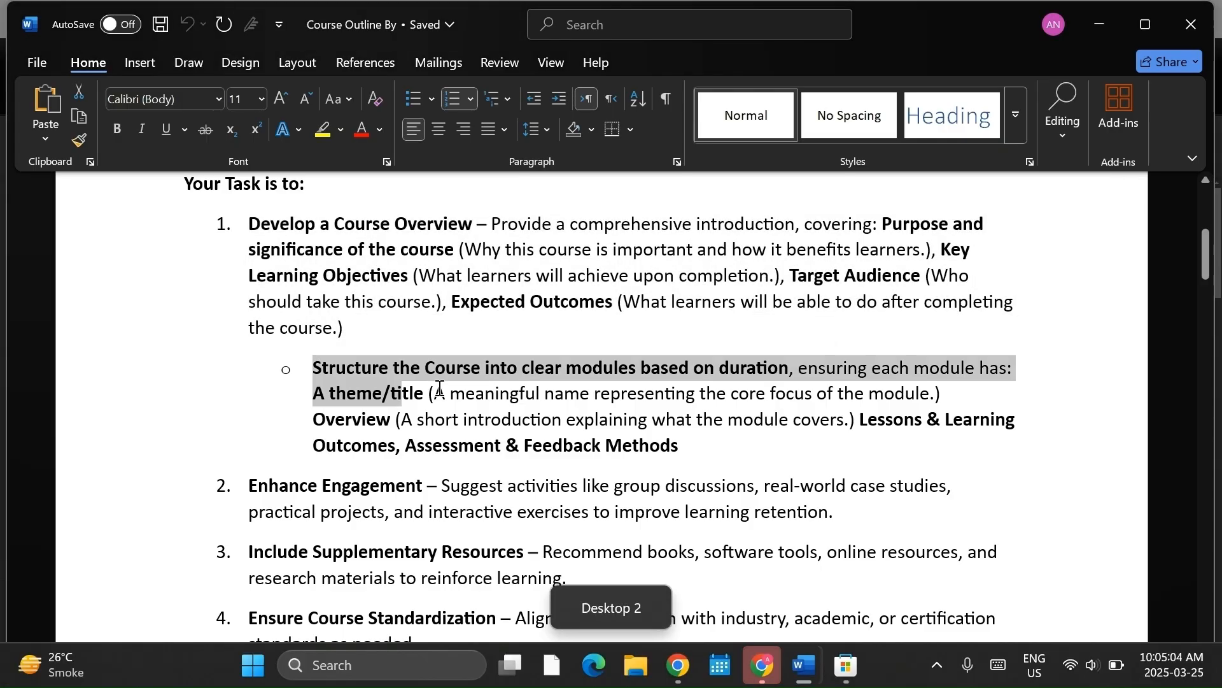
pyautogui.moveTo(312, 367); pyautogui.dragTo(693, 439)
pyautogui.hotkey('ctrl', 'c')
pyautogui.press('ctrl+super+Left')
pyautogui.hotkey('ctrl', 'v')
pyautogui.click(524, 387)
# Add the document's "Enhance Engagement" item as a Prompt Designer task.
pyautogui.press('ctrl+super+Right')
pyautogui.scroll(-3, 246, 267)
pyautogui.moveTo(249, 270); pyautogui.dragTo(838, 296)
pyautogui.hotkey('ctrl', 'c')
pyautogui.press('ctrl+super+Left')
pyautogui.hotkey('ctrl', 'v')
pyautogui.click(265, 248)
# Add the document's "Include Supplementary Resources" item as a Prompt Designer task.
pyautogui.press('ctrl+super+Right')
pyautogui.scroll(-2, 401, 236)
pyautogui.tripleClick(401, 234)
pyautogui.hotkey('ctrl', 'c')
pyautogui.press('ctrl+super+Left')
pyautogui.hotkey('ctrl', 'v')
# Add the document's "Ensure Course Standardization" item as a Prompt Designer task.
pyautogui.press('ctrl+super+Right')
pyautogui.scroll(-2, 469, 365)
pyautogui.tripleClick(361, 240)
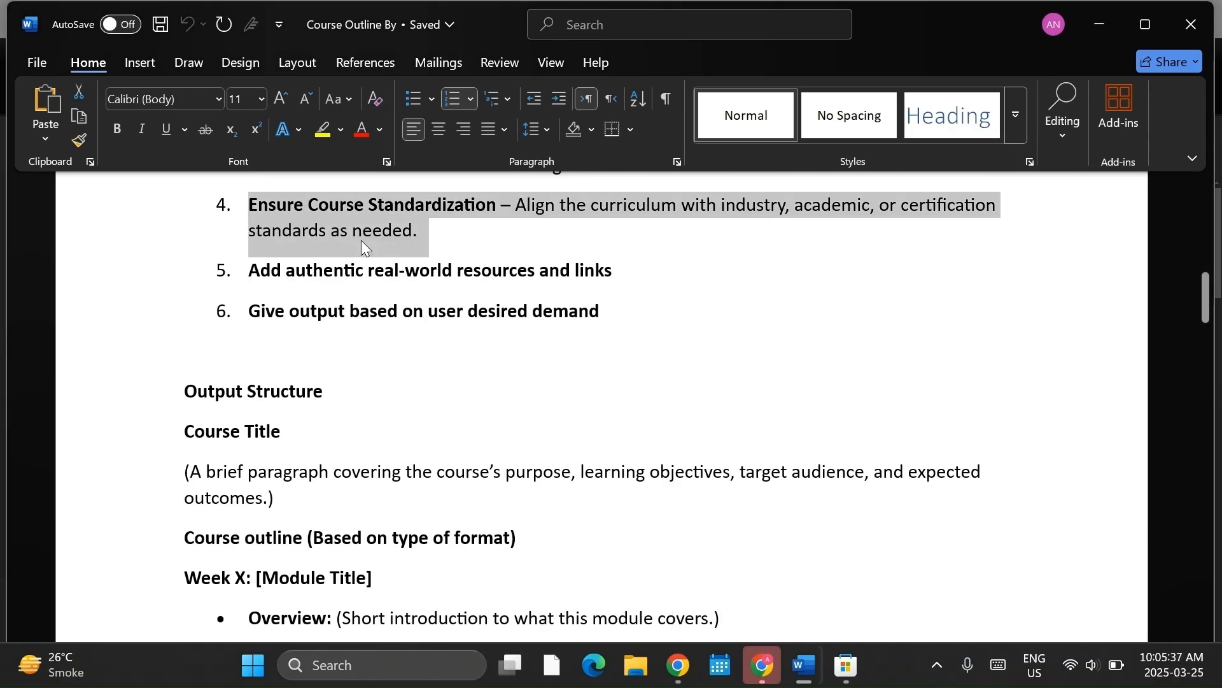
pyautogui.hotkey('ctrl', 'c')
pyautogui.press('ctrl+super+Left')
pyautogui.hotkey('ctrl', 'v')
pyautogui.click(316, 298)
# Add "Add authentic real-world resources and links" from the document as a Prompt Designer task.
pyautogui.press('ctrl+super+Right')
pyautogui.tripleClick(280, 274)
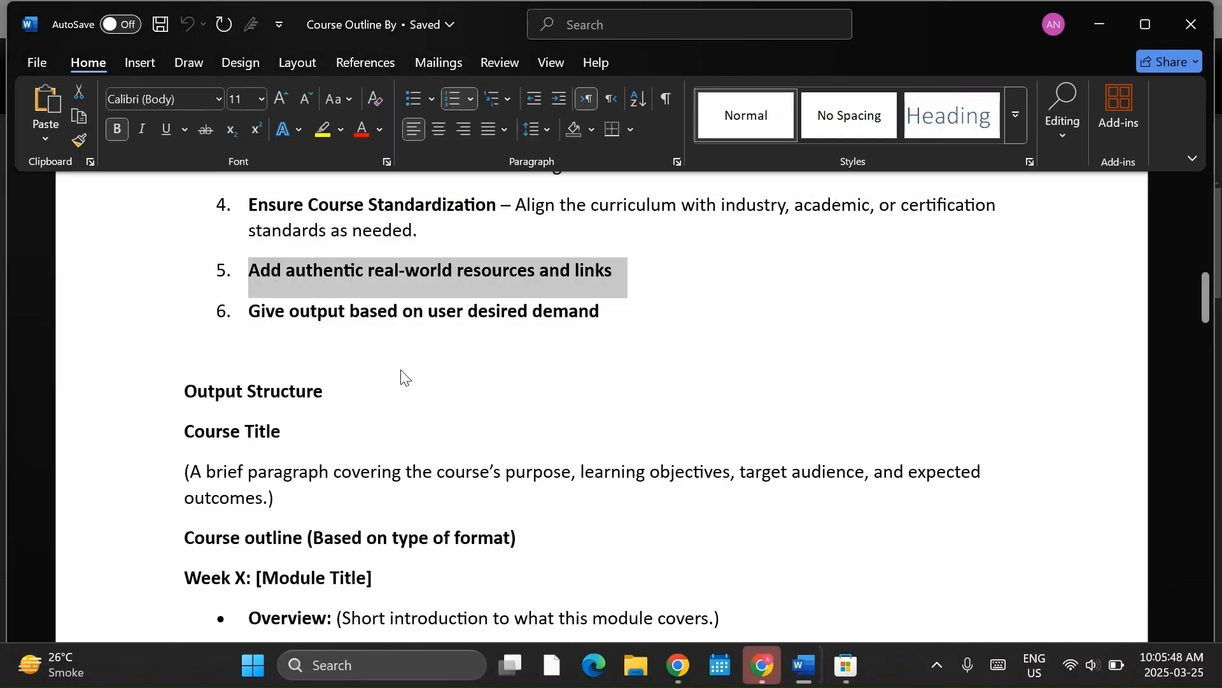
pyautogui.hotkey('ctrl', 'c')
pyautogui.press('ctrl+super+Left')
pyautogui.hotkey('ctrl', 'v')
pyautogui.press('Return')
# Add the document's sixth item, about giving output based on the user's desired demand, as a Prompt Designer task.
pyautogui.press('ctrl+super+Right')
pyautogui.tripleClick(349, 321)
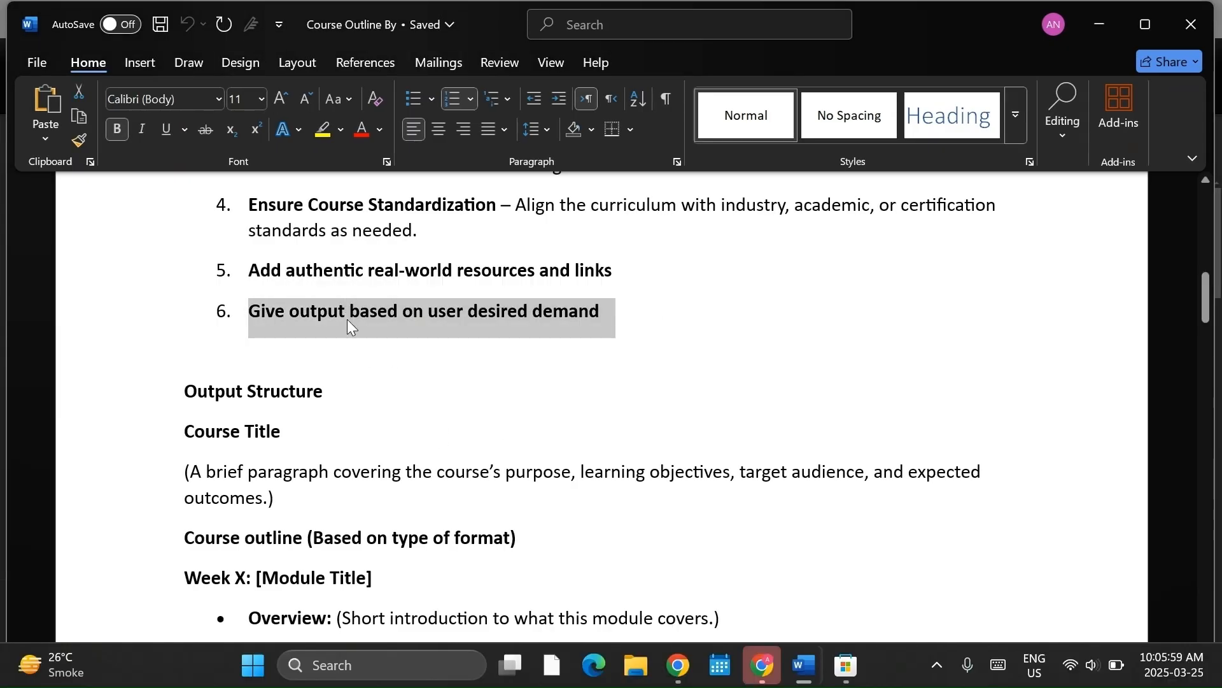
pyautogui.hotkey('ctrl', 'c')
pyautogui.press('ctrl+super+Left')
pyautogui.hotkey('ctrl', 'v')
pyautogui.press('Return')
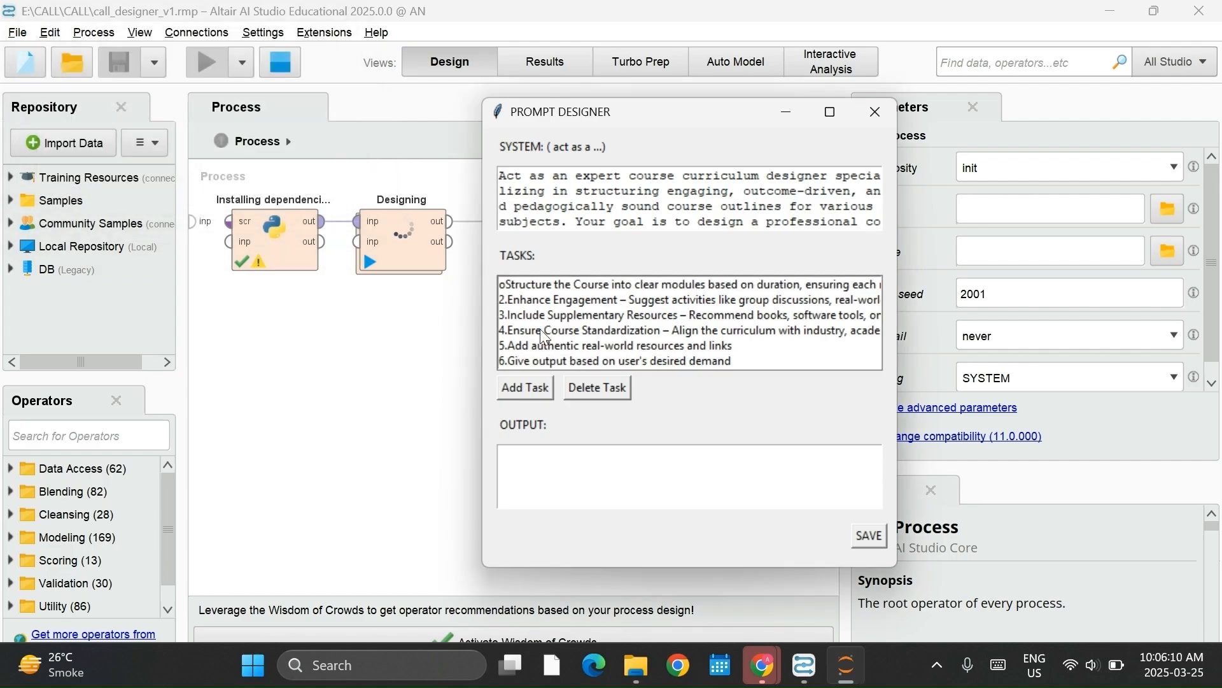
# Copy the document's whole output structure section into the Prompt Designer's output and save the prompt.
pyautogui.press('ctrl+super+Right')
pyautogui.scroll(-2, 464, 401)
pyautogui.moveTo(185, 300); pyautogui.dragTo(377, 294)
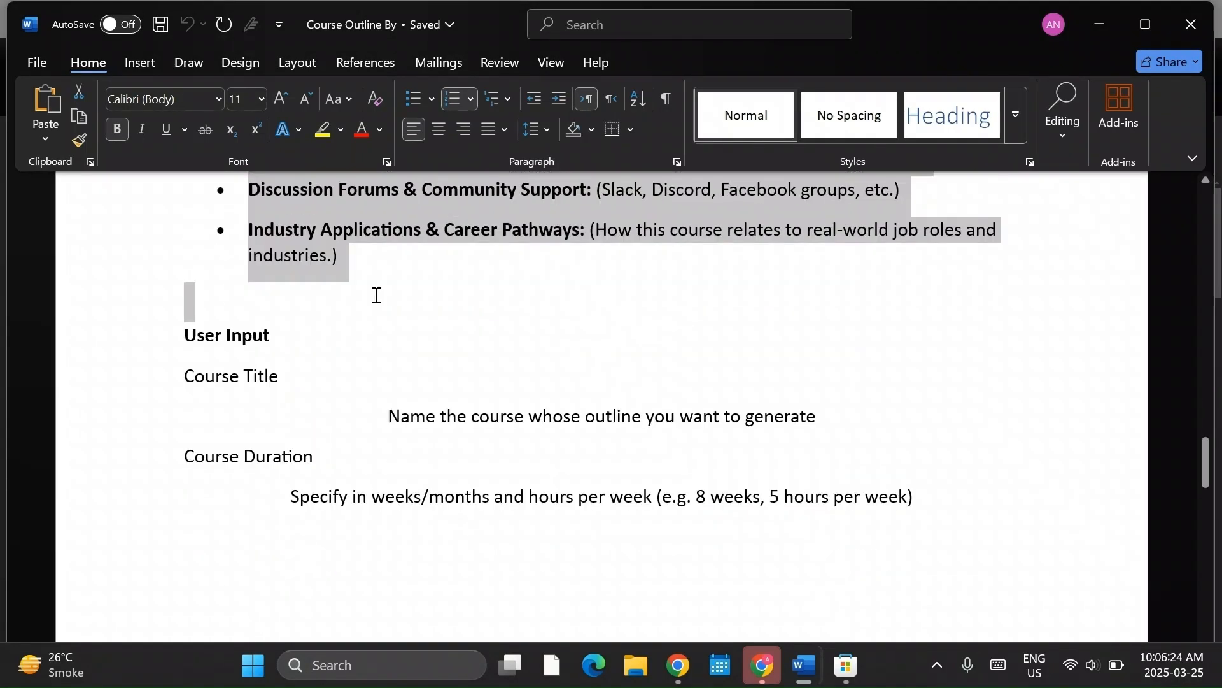
pyautogui.press('ctrl+super+Left')
pyautogui.doubleClick(745, 297)
pyautogui.click(923, 548)
pyautogui.click(771, 429)
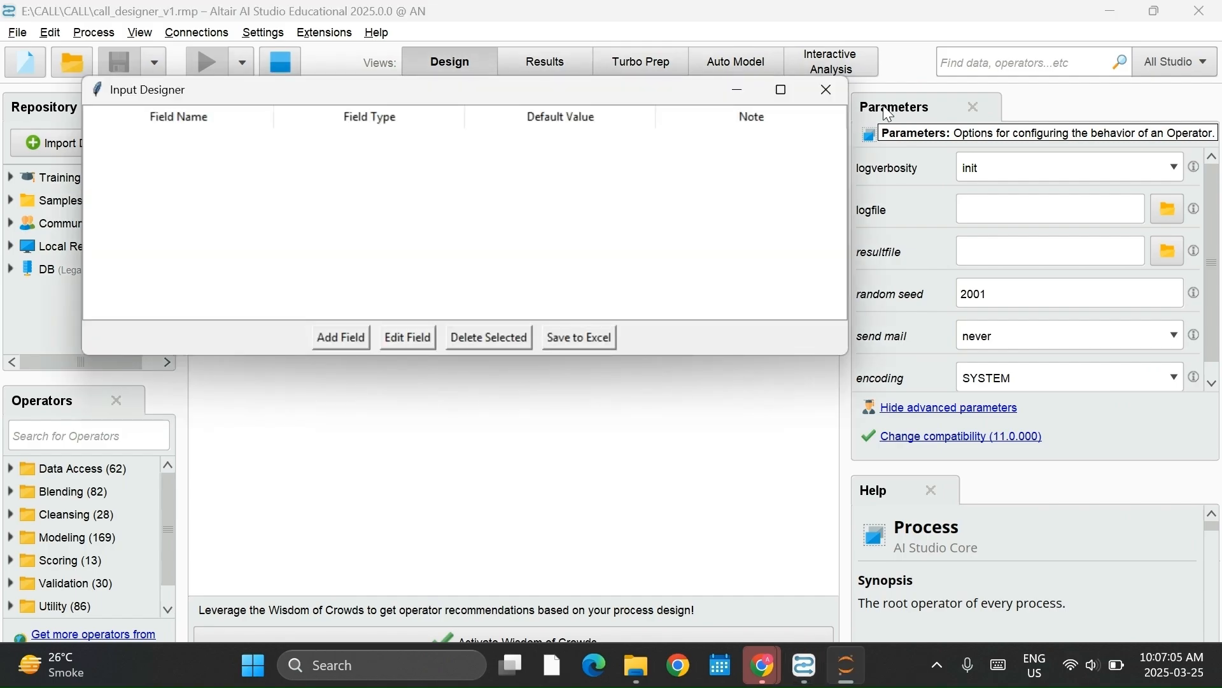
# Add a Course Title field in the Input Designer with the text "Name the course whose outline you want to generate".
pyautogui.press('ctrl+super+Right')
pyautogui.tripleClick(226, 239)
pyautogui.press('ctrl+super+Left')
pyautogui.click(169, 188)
pyautogui.press('ctrl+super+Right')
pyautogui.click(426, 277)
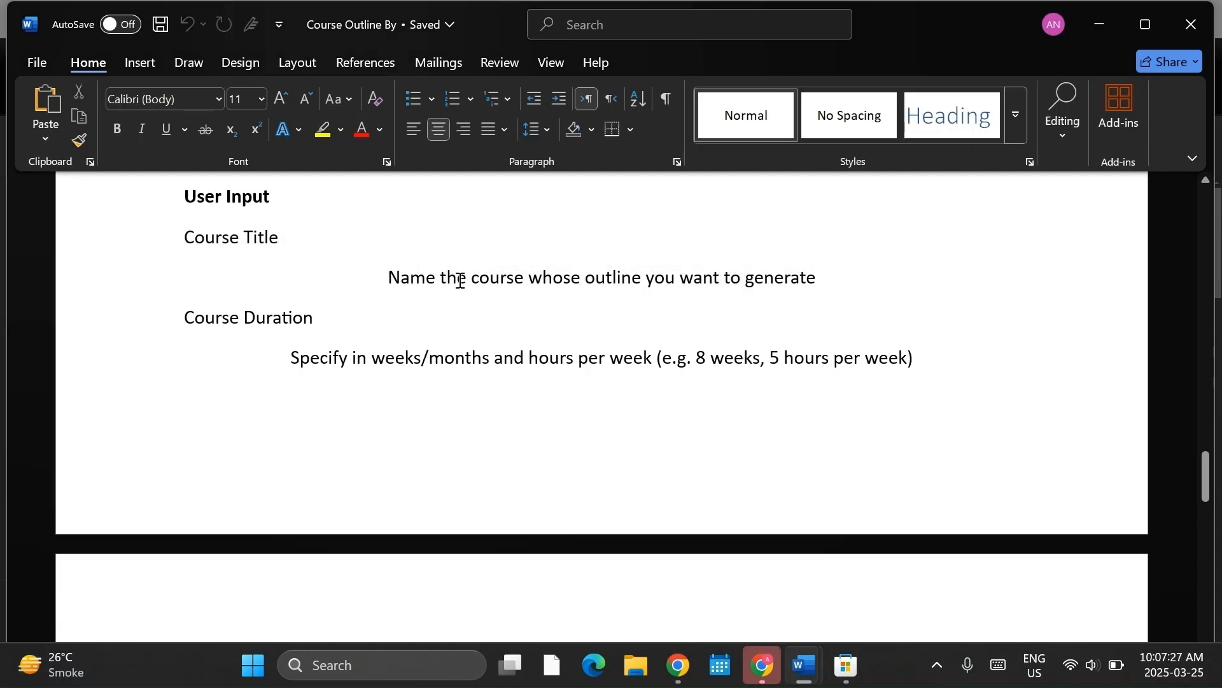
pyautogui.tripleClick(465, 280)
pyautogui.press('ctrl+super+Left')
pyautogui.click(306, 229)
pyautogui.hotkey('ctrl', 'v')
pyautogui.click(267, 264)
# Add a Course Duration field with the document's text "Specify in weeks/months and hours per week (e.g. 8 weeks, 5 hours per week)".
pyautogui.click(341, 338)
pyautogui.press('ctrl+super+Right')
pyautogui.moveTo(185, 319); pyautogui.dragTo(321, 314)
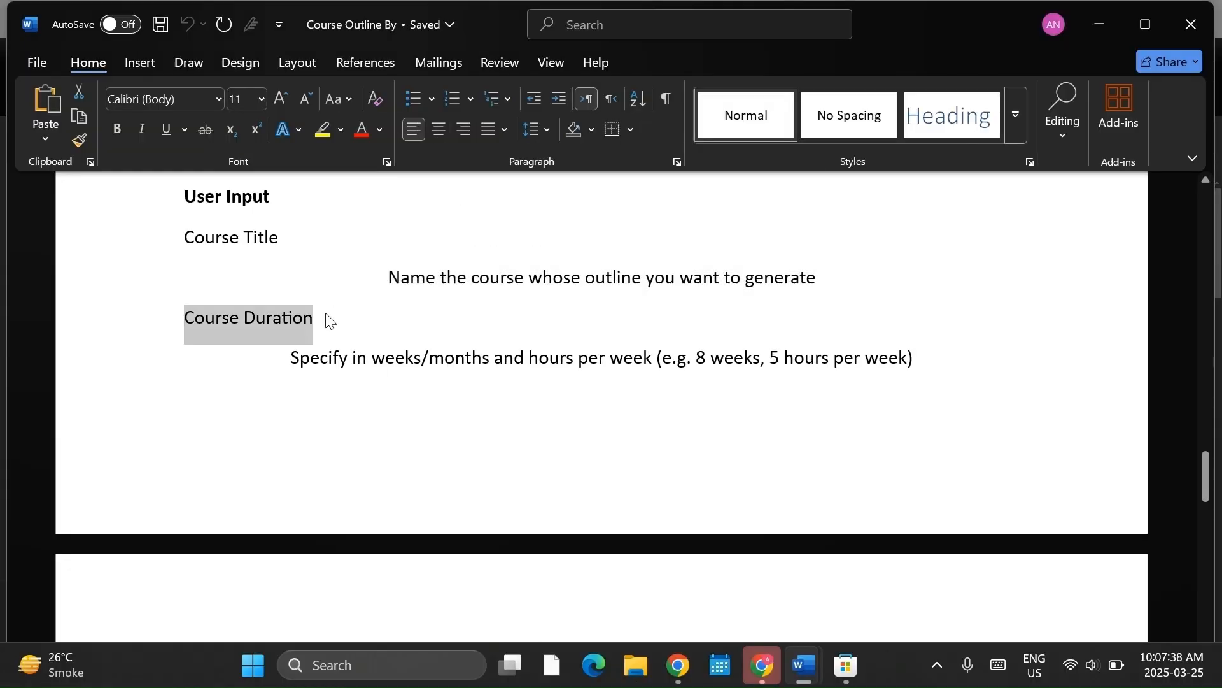
pyautogui.press('ctrl+super+Left')
pyautogui.click(254, 146)
pyautogui.click(183, 72)
pyautogui.hotkey('ctrl', 'v')
pyautogui.press('ctrl+super+Right')
pyautogui.tripleClick(299, 361)
pyautogui.press('ctrl+super+Left')
pyautogui.click(166, 135)
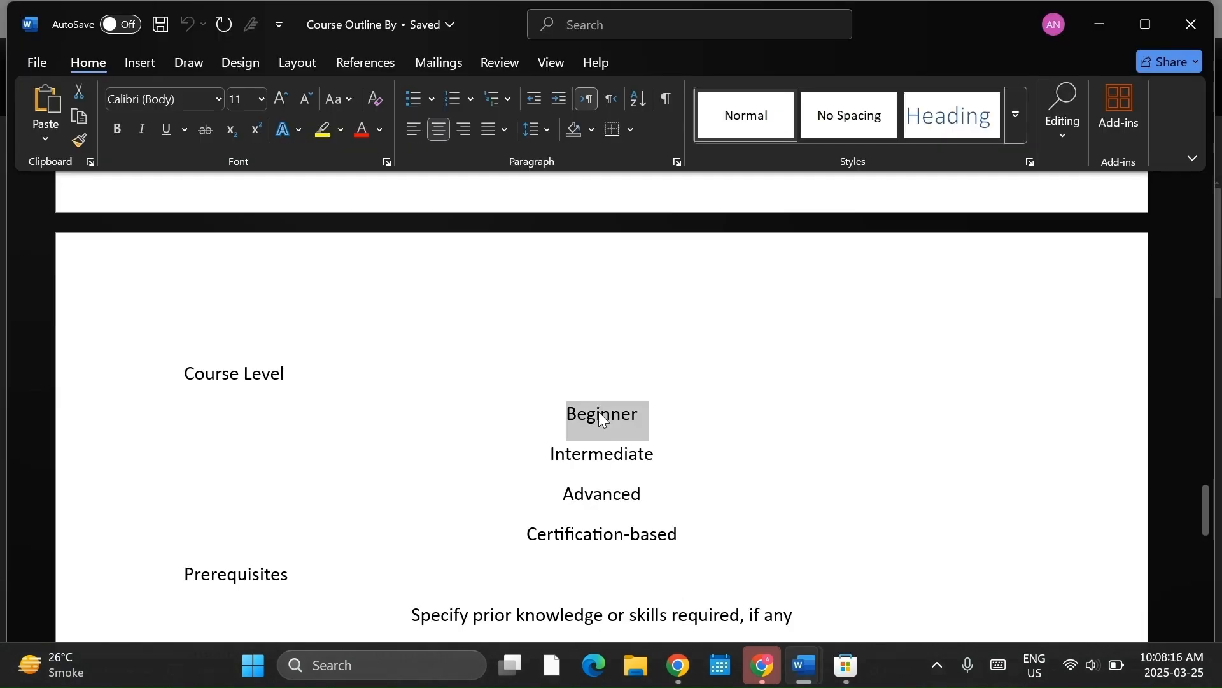
# Add the document's Beginner and Intermediate entries as options of the Course Level select field.
pyautogui.hotkey('ctrl', 'c')
pyautogui.press('ctrl+super+Left')
pyautogui.hotkey('ctrl', 'v')
pyautogui.press('ctrl+super+Right')
pyautogui.doubleClick(601, 454)
pyautogui.hotkey('ctrl', 'v')
pyautogui.click(184, 19)
pyautogui.hotkey('ctrl', 'c')
pyautogui.press('ctrl+super+Left')
pyautogui.hotkey('ctrl', 'v')
pyautogui.click(348, 214)
# Add the document's Advanced and Certification-based entries as Course Level options and save the select field.
pyautogui.press('ctrl+super+Right')
pyautogui.tripleClick(594, 495)
pyautogui.press('ctrl+super+Left')
pyautogui.hotkey('ctrl', 'v')
pyautogui.click(354, 212)
pyautogui.press('ctrl+super+Right')
pyautogui.tripleClick(589, 538)
pyautogui.press('ctrl+super+Left')
pyautogui.hotkey('ctrl', 'v')
pyautogui.click(346, 215)
pyautogui.click(213, 280)
# Add a Prerequisites text field with the document's note "Specify prior knowledge or skills required, if any".
pyautogui.scroll(-4, 218, 287)
pyautogui.tripleClick(221, 209)
pyautogui.hotkey('ctrl', 'x')
pyautogui.click(182, 24)
pyautogui.press('ctrl+super+Left')
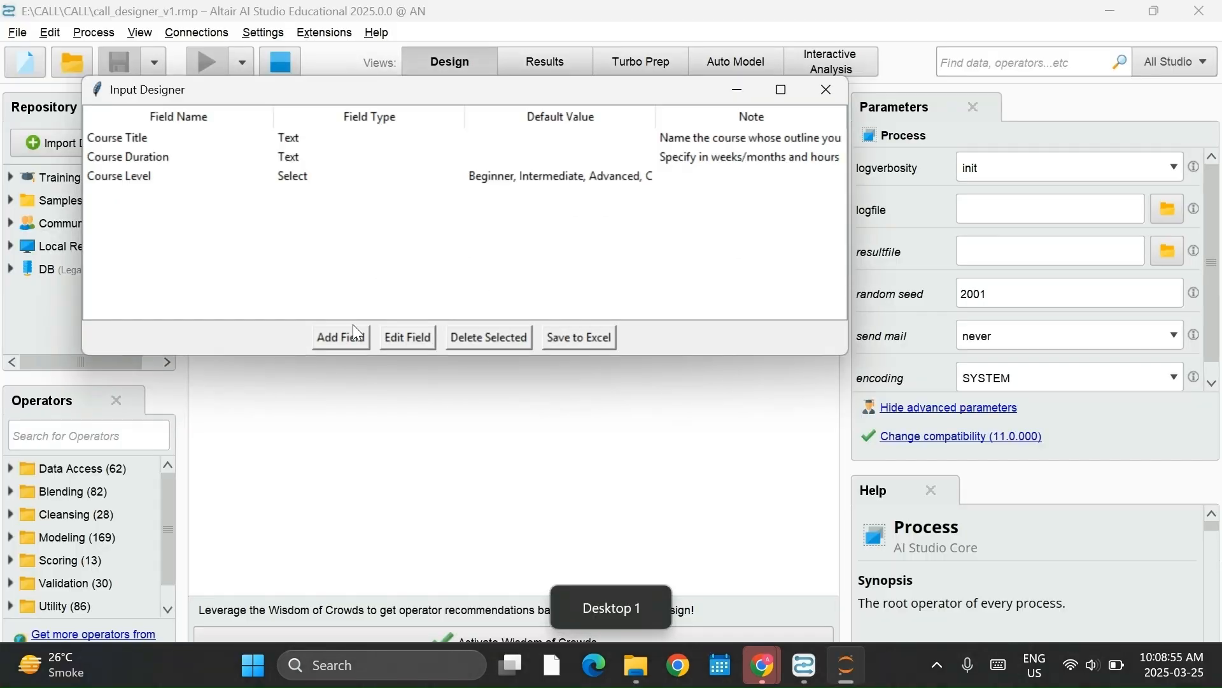
pyautogui.click(340, 337)
pyautogui.click(153, 153)
pyautogui.hotkey('ctrl', 'v')
pyautogui.click(251, 204)
pyautogui.press('ctrl+super+Right')
pyautogui.tripleClick(470, 250)
pyautogui.hotkey('ctrl', 'c')
pyautogui.press('ctrl+super+Left')
pyautogui.hotkey('ctrl', 'v')
pyautogui.press('Return')
# Add the document's Specific Topics to Cover text field, marked (Optional), to the Input Designer.
pyautogui.press('ctrl+super+Right')
pyautogui.tripleClick(320, 290)
pyautogui.hotkey('ctrl', 'c')
pyautogui.press('ctrl+super+Left')
pyautogui.click(341, 337)
pyautogui.hotkey('ctrl', 'v')
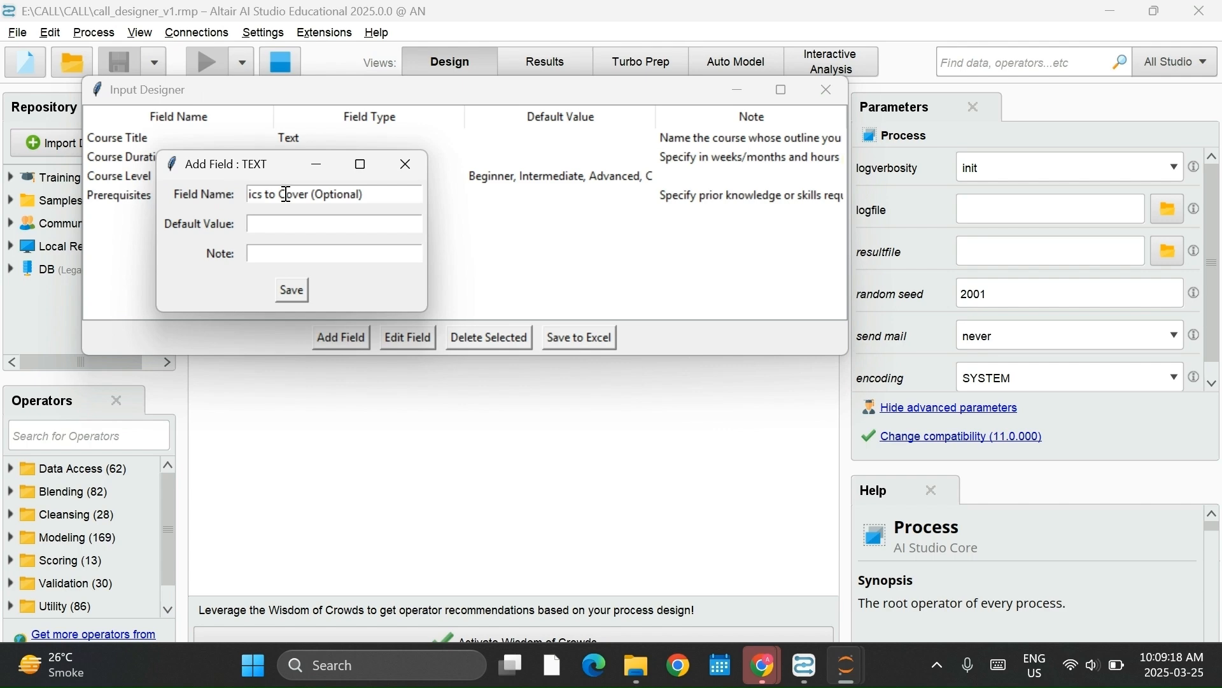
pyautogui.press('Return')
# Save the input fields to an Excel file and close the Input Designer.
pyautogui.click(580, 337)
pyautogui.click(525, 526)
pyautogui.click(754, 420)
pyautogui.click(834, 91)
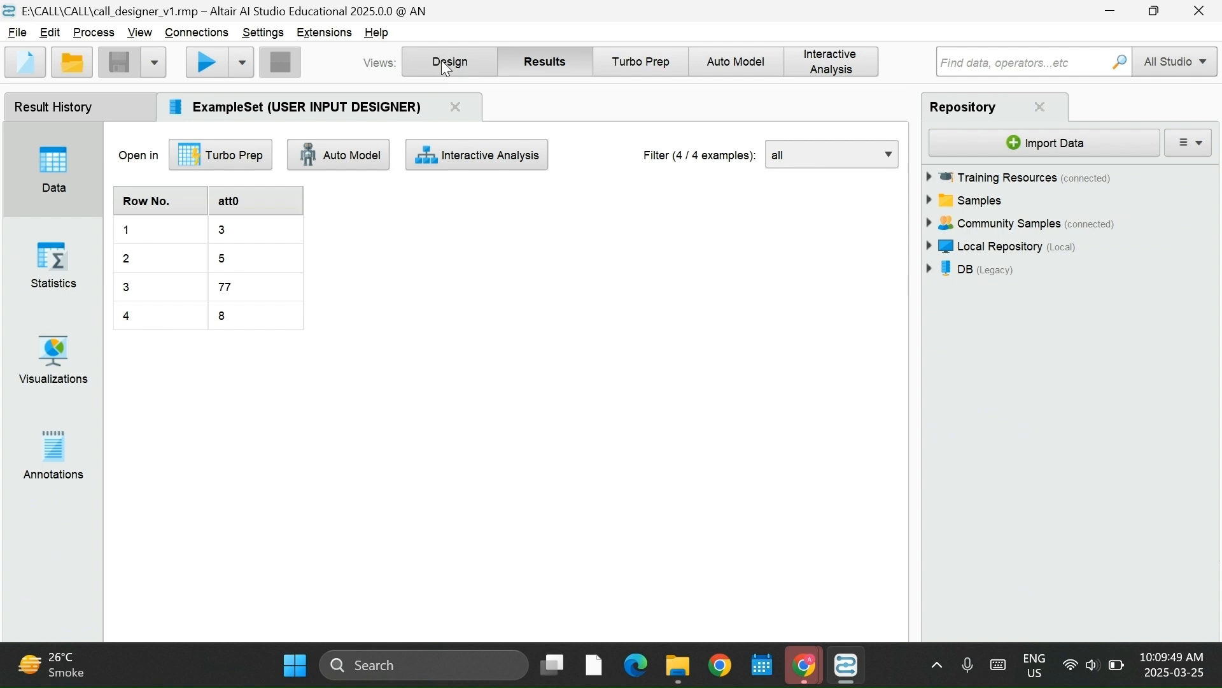
# Export the process as Design into the 2. Course Outline By folder.
pyautogui.click(433, 69)
pyautogui.click(19, 35)
pyautogui.click(70, 240)
pyautogui.click(315, 267)
pyautogui.click(490, 268)
pyautogui.doubleClick(489, 268)
pyautogui.doubleClick(506, 269)
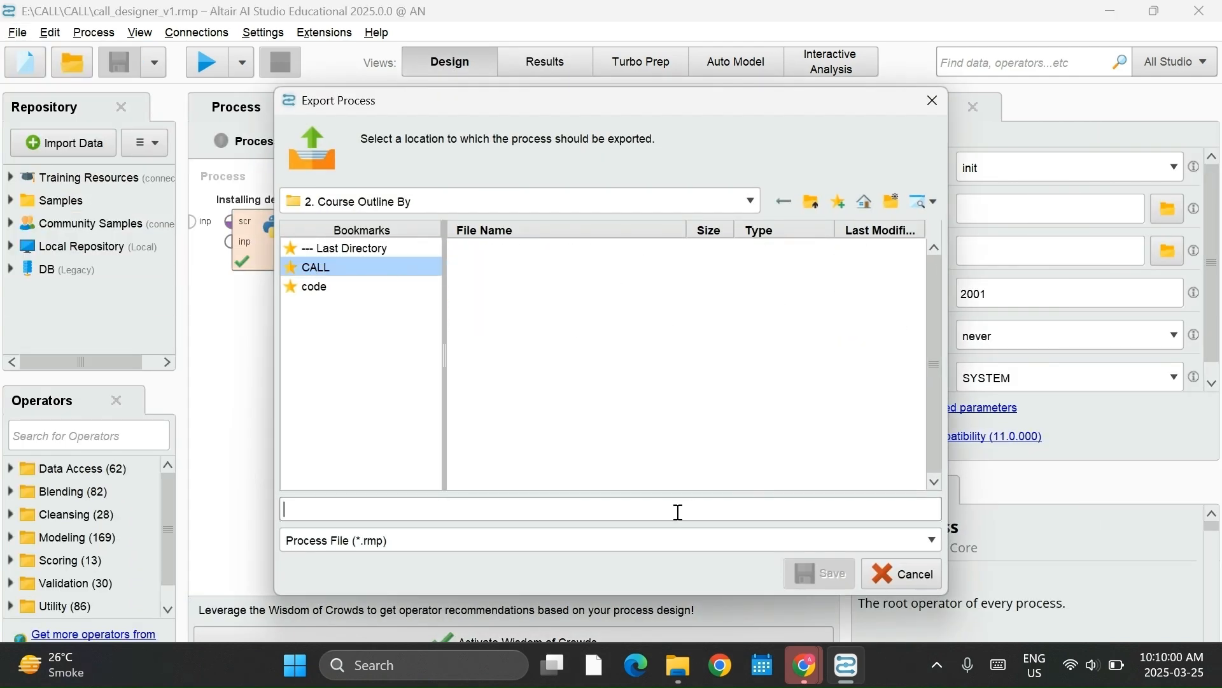
pyautogui.click(679, 513)
pyautogui.write('Design')
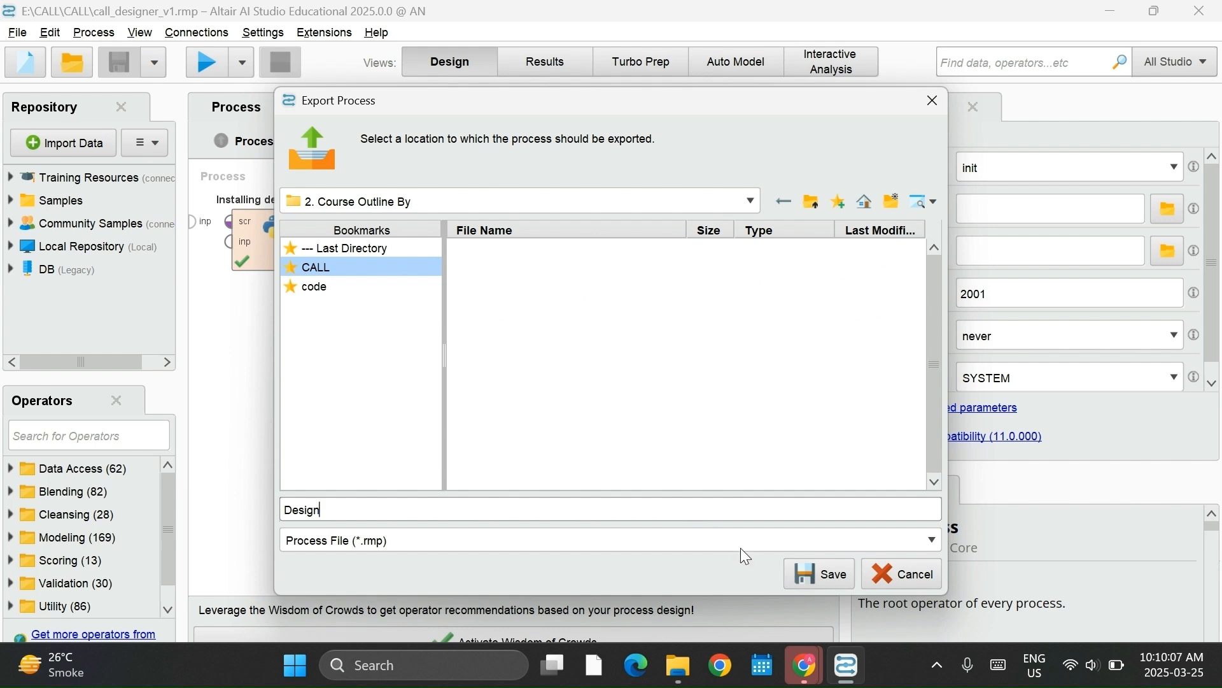
pyautogui.click(821, 580)
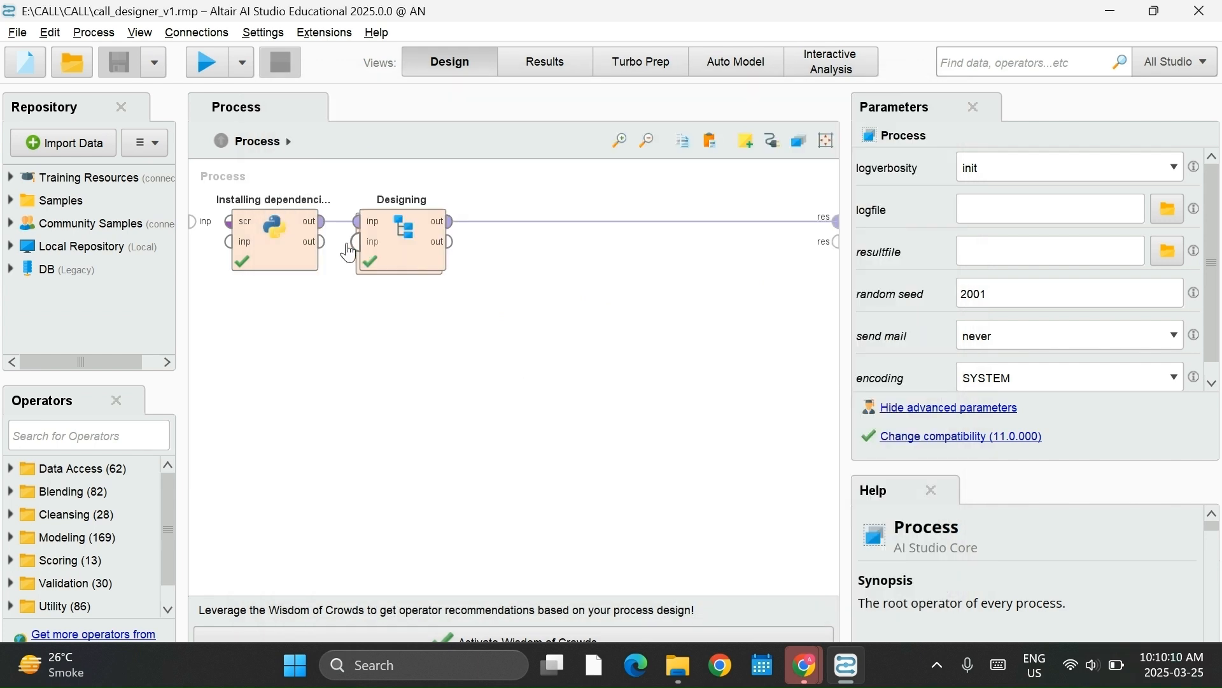
# Import the process call_app_v1.rmp from the CALL folder.
pyautogui.click(19, 33)
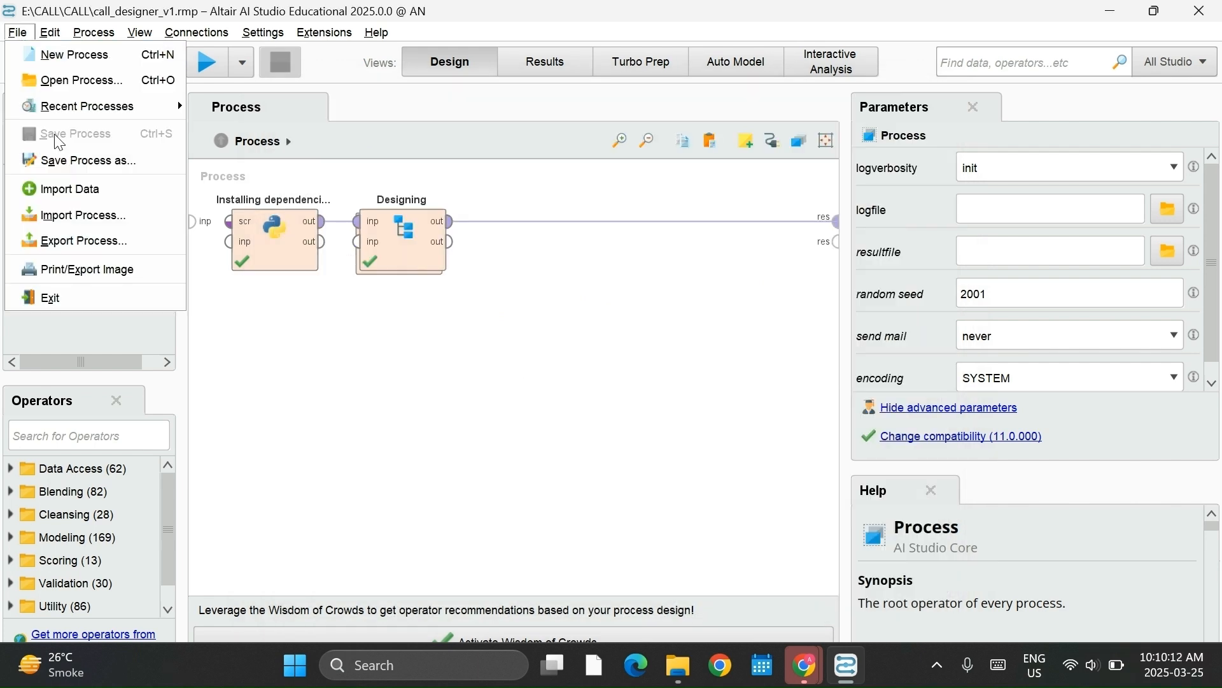
pyautogui.click(81, 215)
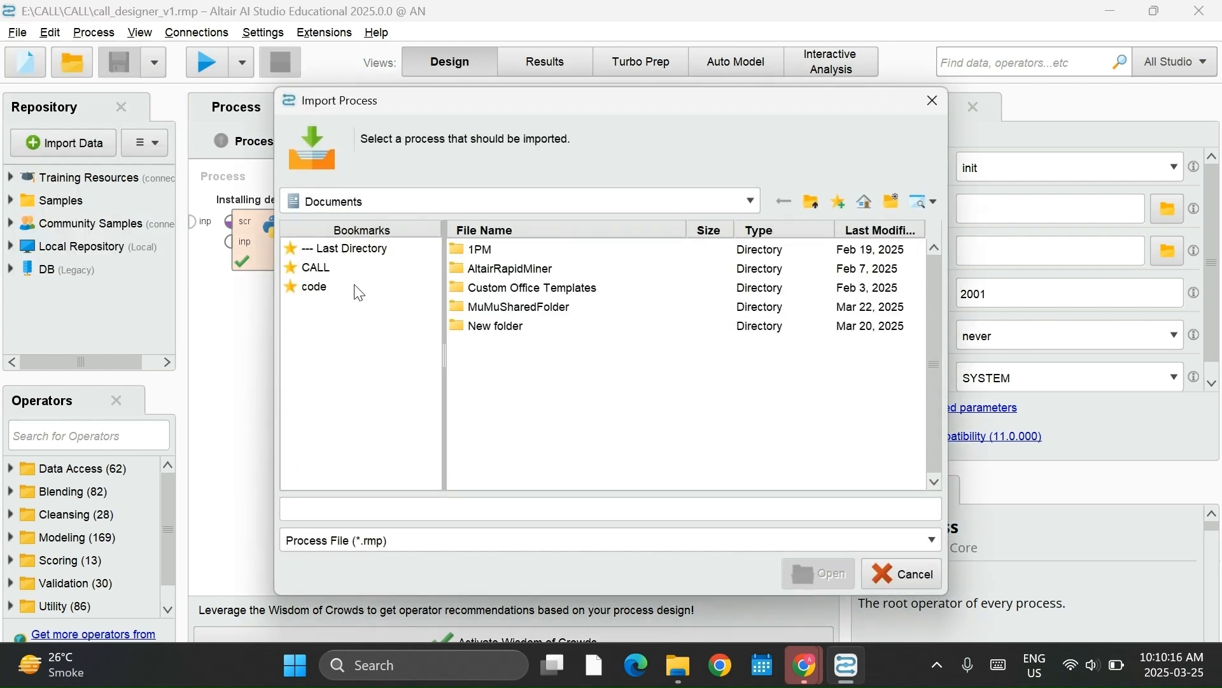
pyautogui.click(342, 266)
pyautogui.click(489, 252)
pyautogui.doubleClick(490, 254)
pyautogui.click(506, 252)
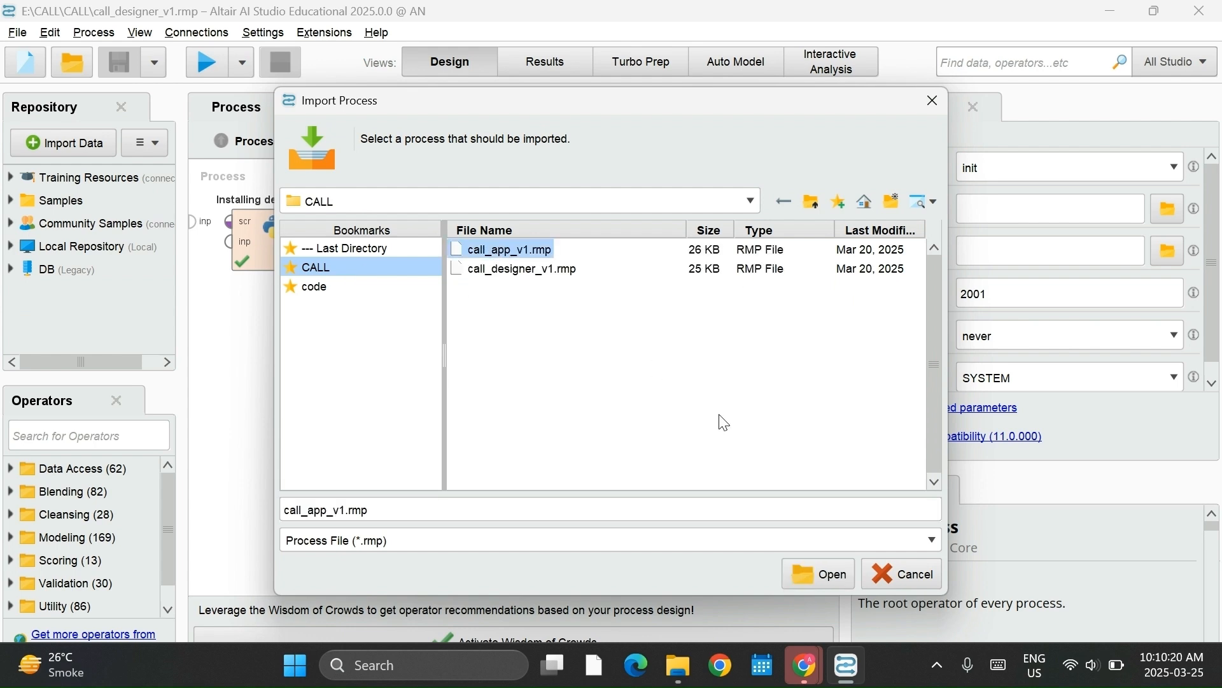
pyautogui.click(820, 580)
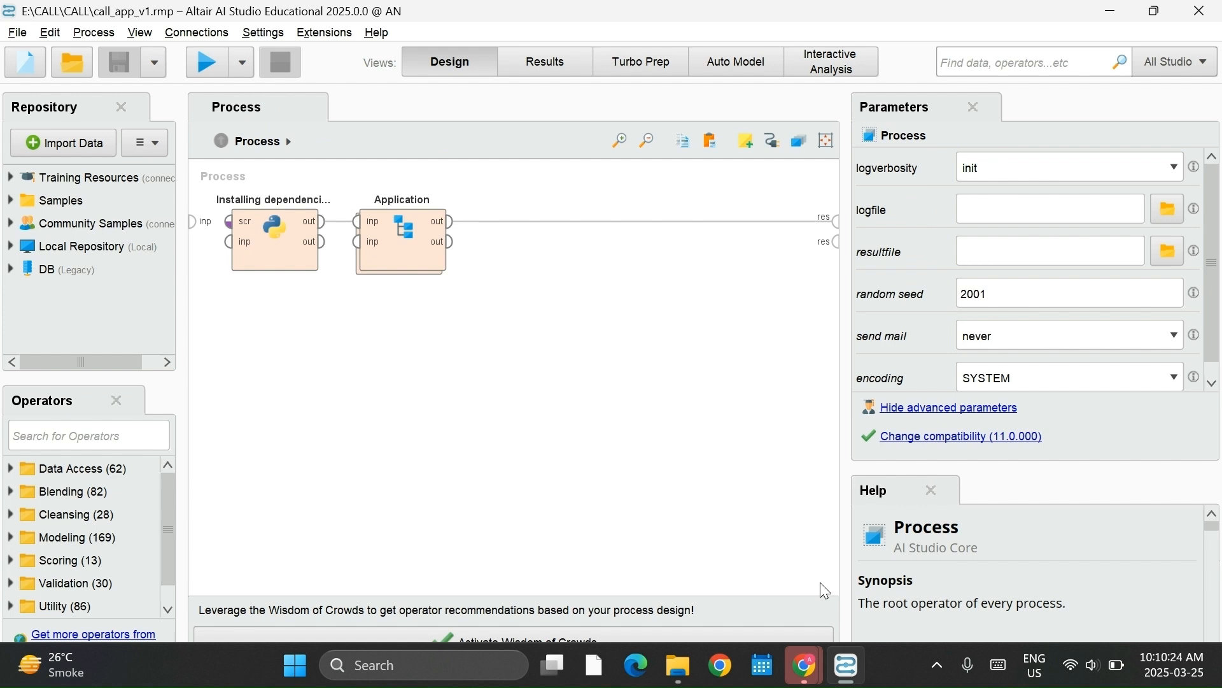
# Run the application process and load the fields Excel file into the wizard.
pyautogui.click(216, 63)
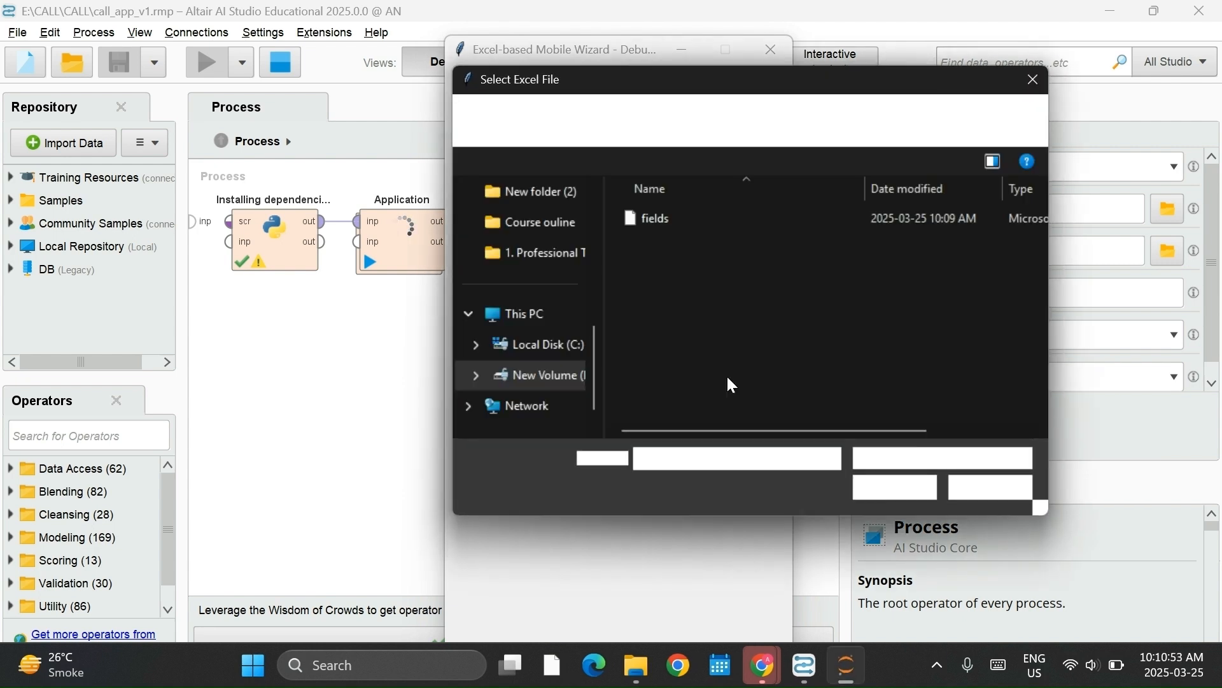
pyautogui.click(704, 217)
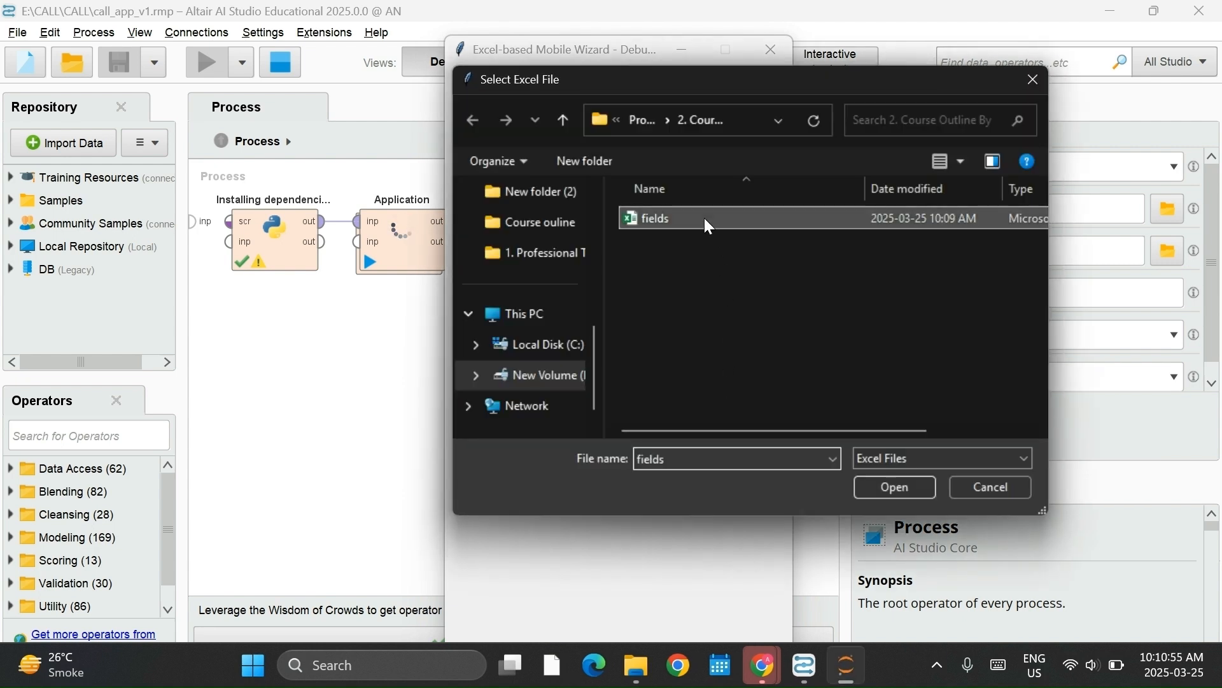
pyautogui.click(896, 497)
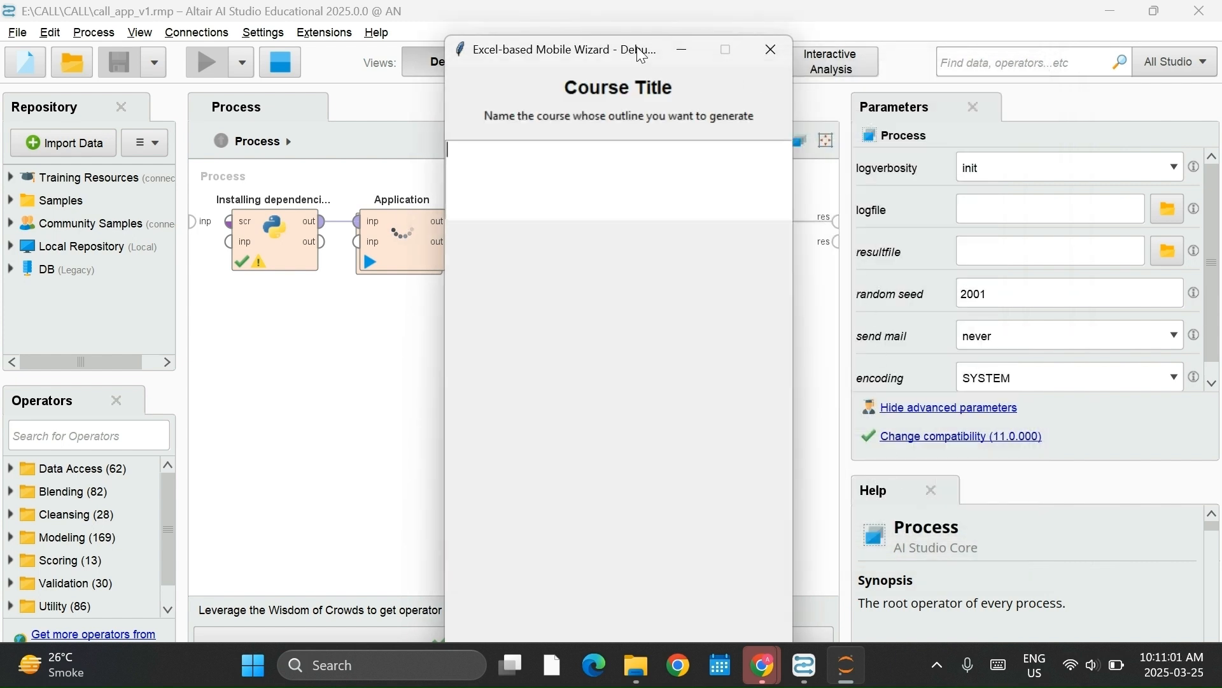
pyautogui.moveTo(645, 57); pyautogui.dragTo(777, 69)
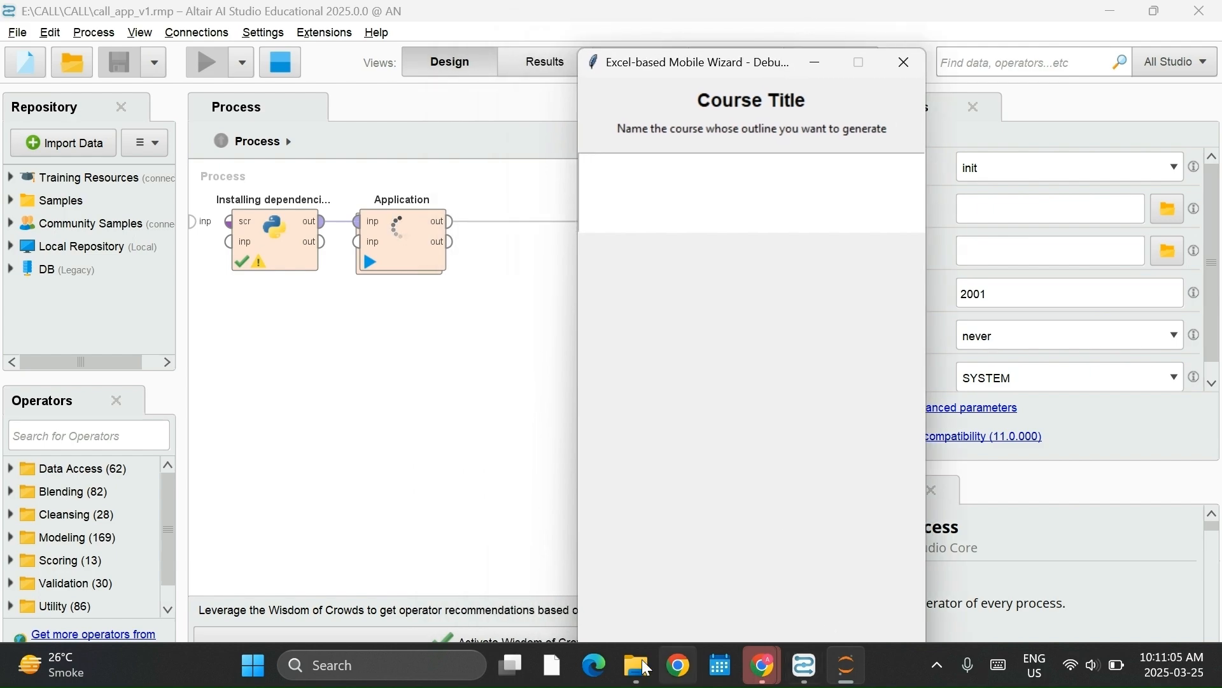
# Send the Word document's full text to ChatGPT with the request "Provide dummy data for this".
pyautogui.click(766, 671)
pyautogui.press('ctrl+super+Right')
pyautogui.hotkey('ctrl', 'a')
pyautogui.hotkey('ctrl', 'c')
pyautogui.press('ctrl+super+Left')
pyautogui.hotkey('ctrl', 'v')
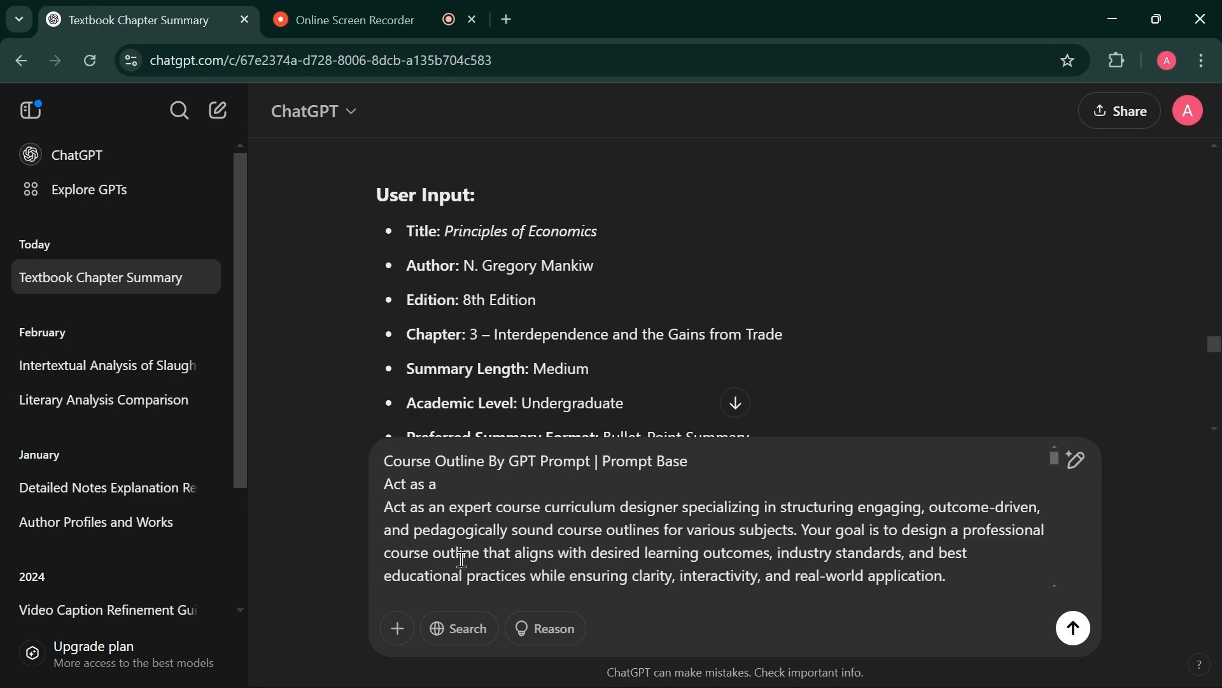
pyautogui.write('Provide dummy data for this')
pyautogui.press('Return')
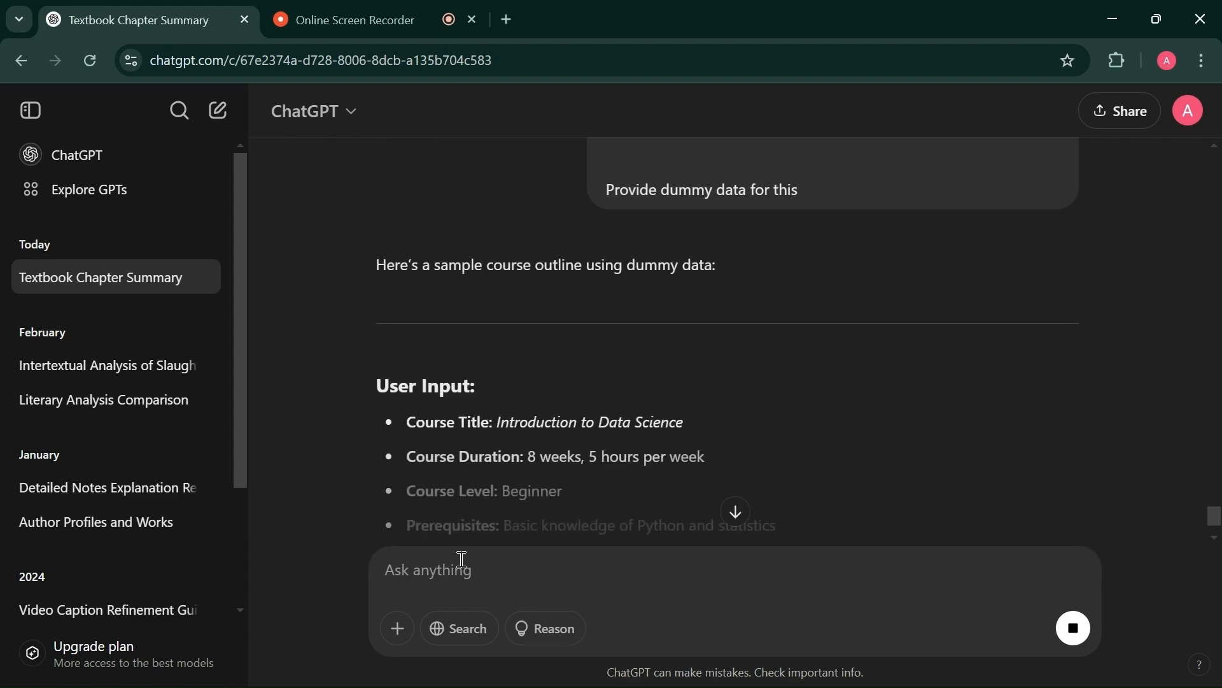
pyautogui.scroll(-2, 554, 407)
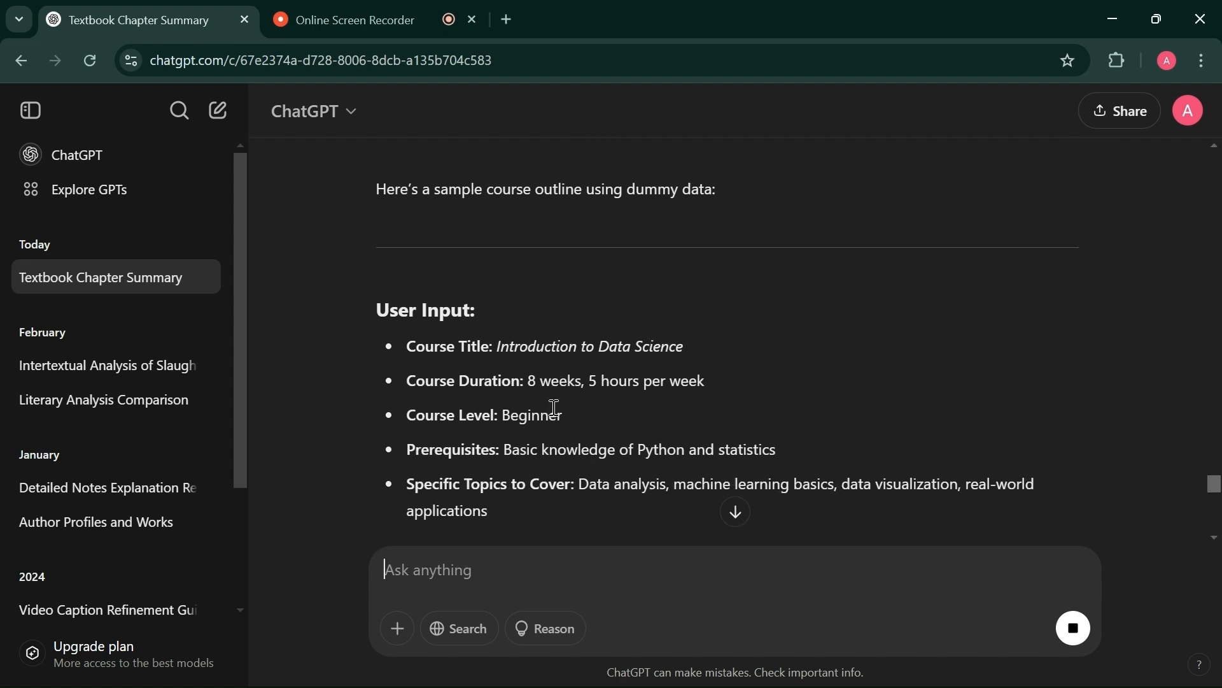
# Copy "Introduction to Data Science" from ChatGPT's dummy data into the wizard's Course Title and advance to the following field.
pyautogui.click(846, 668)
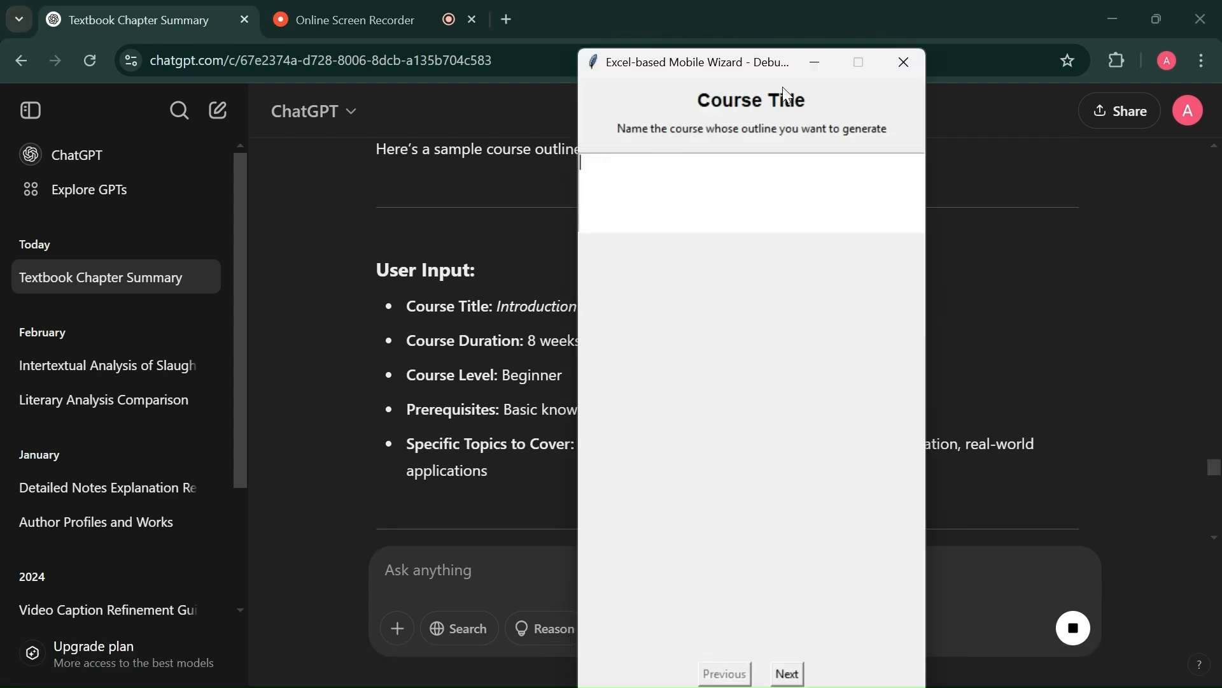
pyautogui.moveTo(638, 78); pyautogui.dragTo(834, 77)
pyautogui.moveTo(499, 303); pyautogui.dragTo(685, 303)
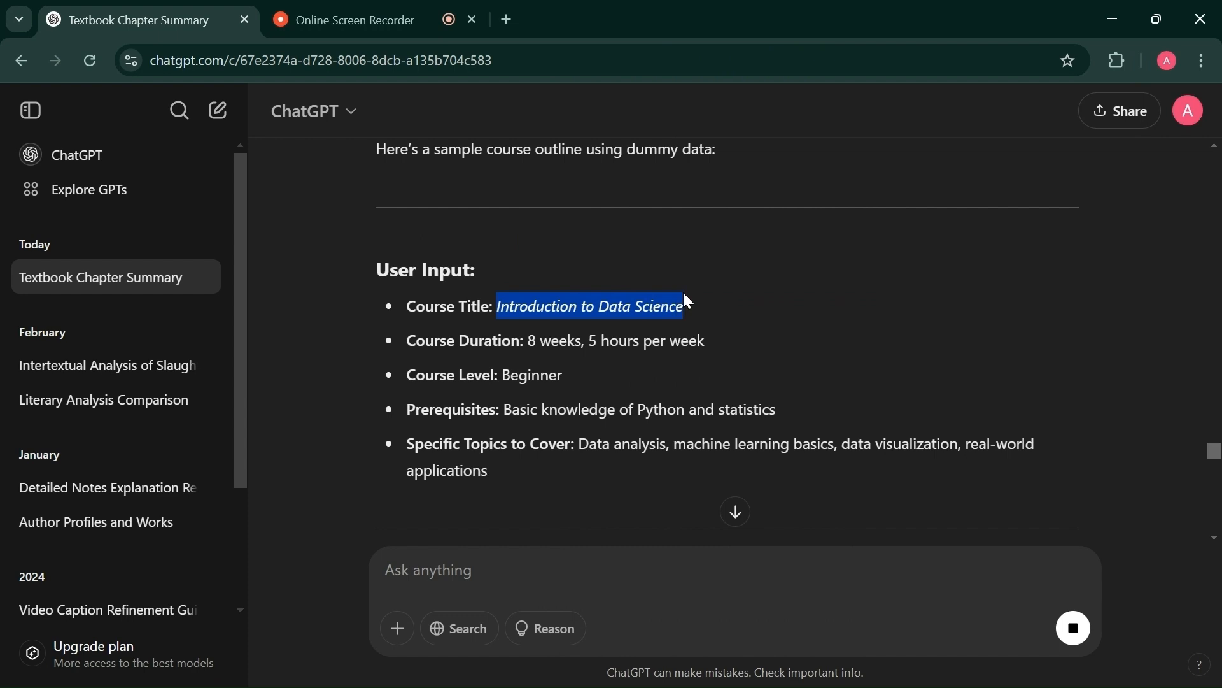
pyautogui.click(846, 669)
pyautogui.click(948, 183)
pyautogui.hotkey('ctrl', 'v')
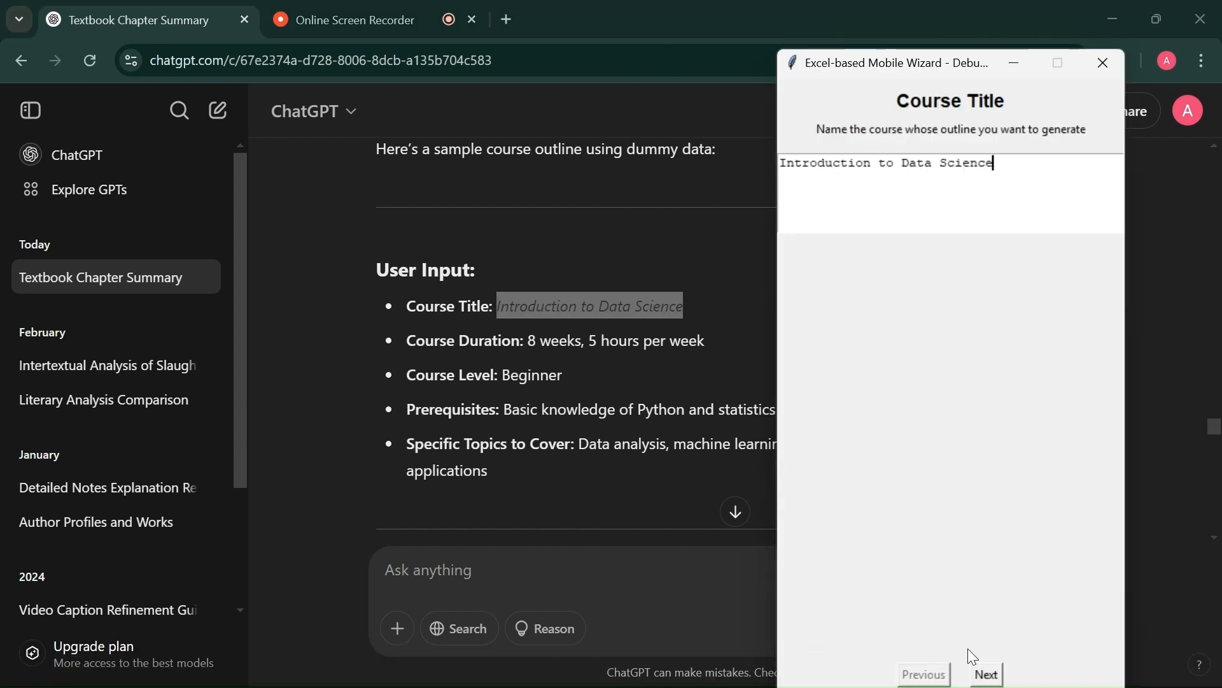
pyautogui.click(986, 673)
# Enter "8 weeks, 5 hours per week" as the course duration and set the Course Level to Beginner.
pyautogui.moveTo(879, 72); pyautogui.dragTo(877, 44)
pyautogui.moveTo(528, 341); pyautogui.dragTo(705, 341)
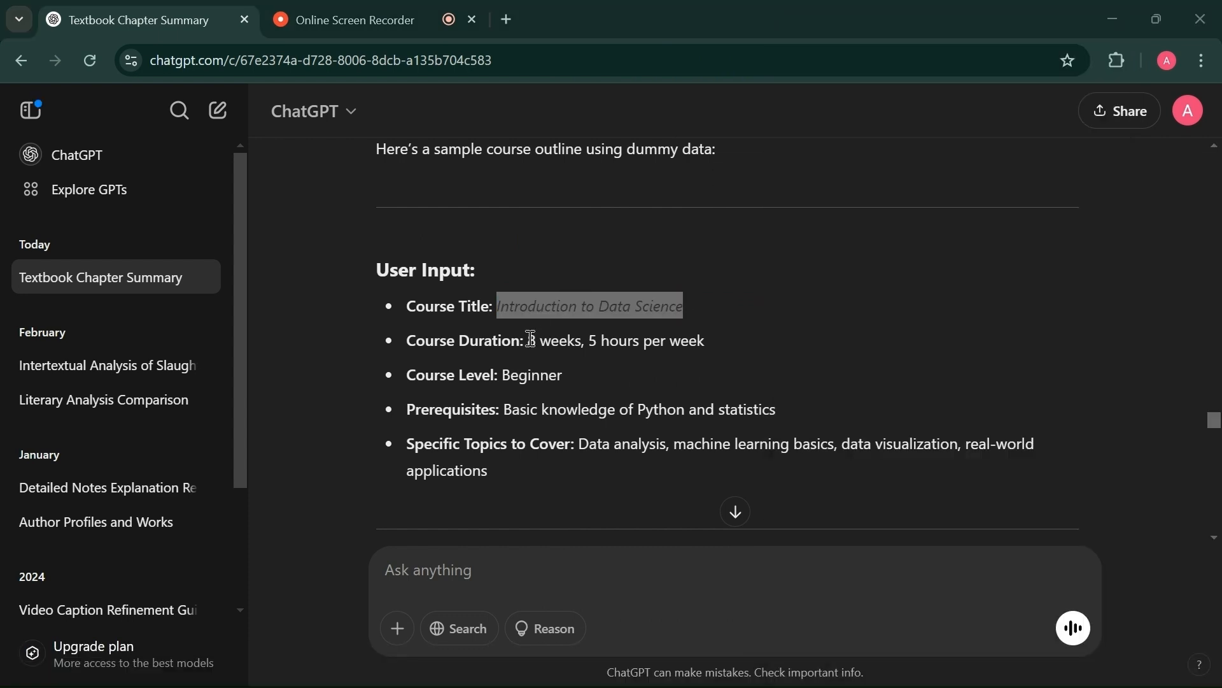
pyautogui.click(847, 668)
pyautogui.click(834, 183)
pyautogui.hotkey('ctrl', 'v')
pyautogui.click(988, 646)
pyautogui.click(948, 134)
pyautogui.click(925, 153)
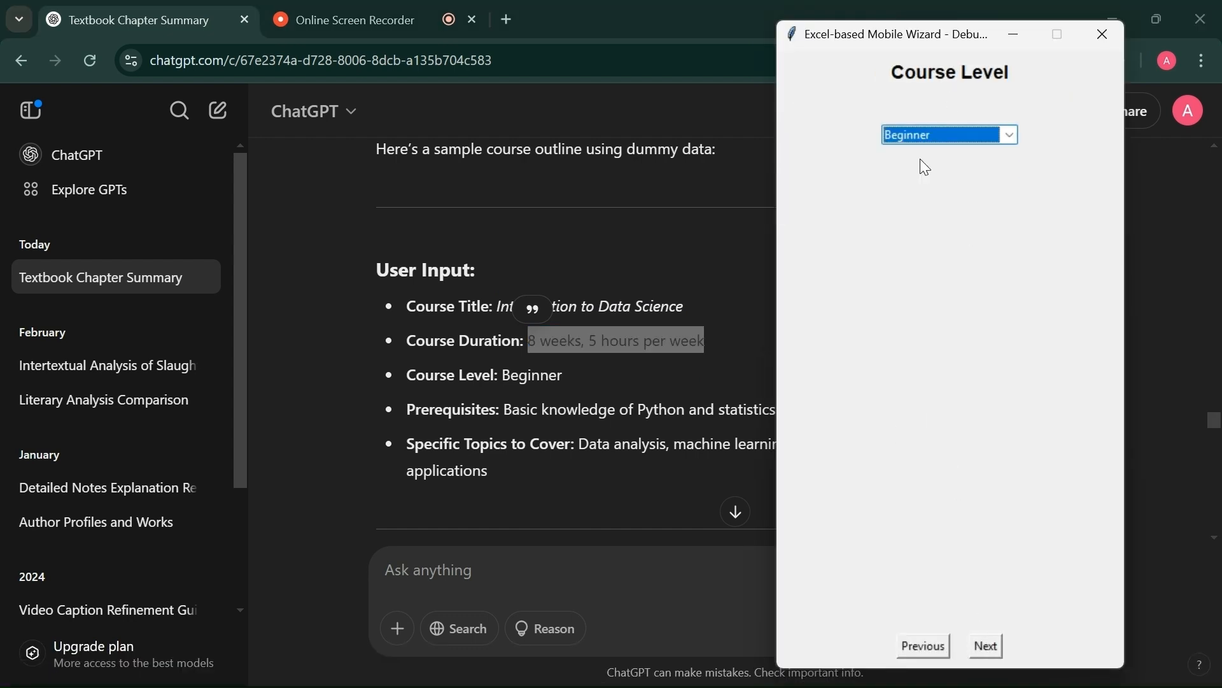
# Copy "Basic knowledge of Python and statistics" from ChatGPT into the wizard's Prerequisites field.
pyautogui.moveTo(505, 409); pyautogui.dragTo(803, 420)
pyautogui.click(847, 668)
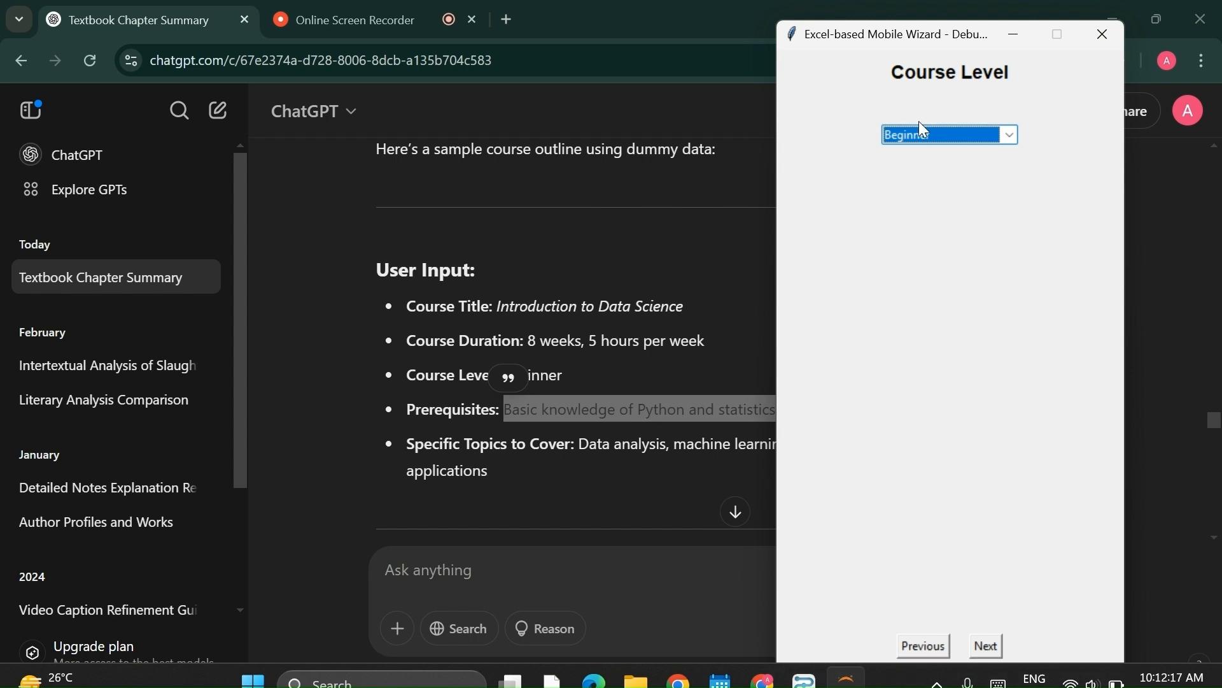
pyautogui.click(988, 646)
pyautogui.click(949, 179)
pyautogui.hotkey('ctrl', 'v')
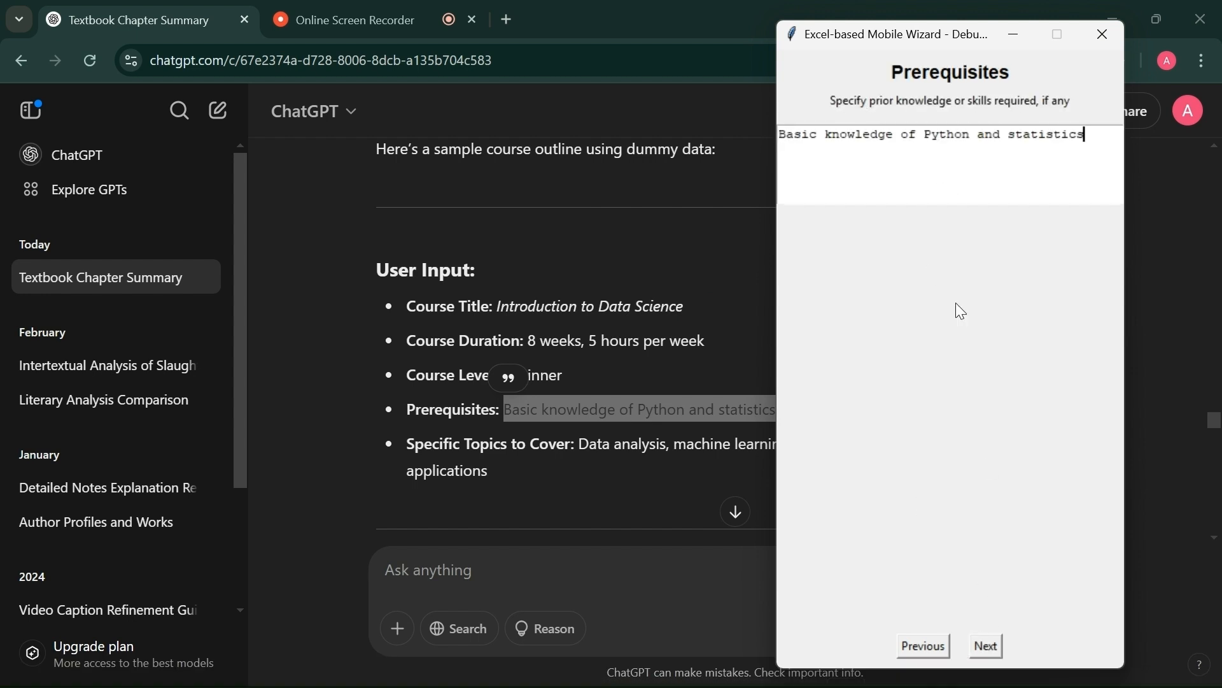
# Fill Specific Topics to Cover with "Data analysis, machine learning basics, data visualization, real-world applications" from ChatGPT.
pyautogui.click(988, 646)
pyautogui.moveTo(579, 444); pyautogui.dragTo(616, 473)
pyautogui.hotkey('ctrl', 'c')
pyautogui.click(847, 668)
pyautogui.click(949, 169)
pyautogui.hotkey('ctrl', 'v')
# Finish the wizard and save its XML output into the 2. Course Outline By folder.
pyautogui.click(987, 647)
pyautogui.click(798, 668)
pyautogui.click(847, 669)
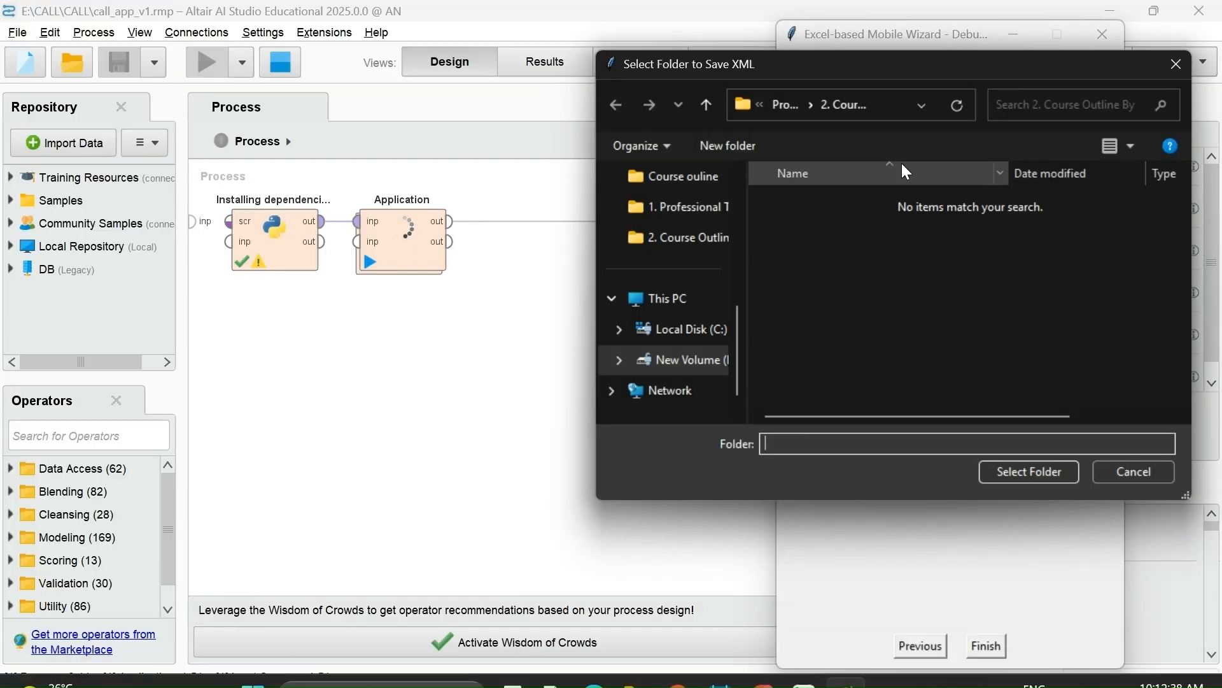
pyautogui.click(1021, 472)
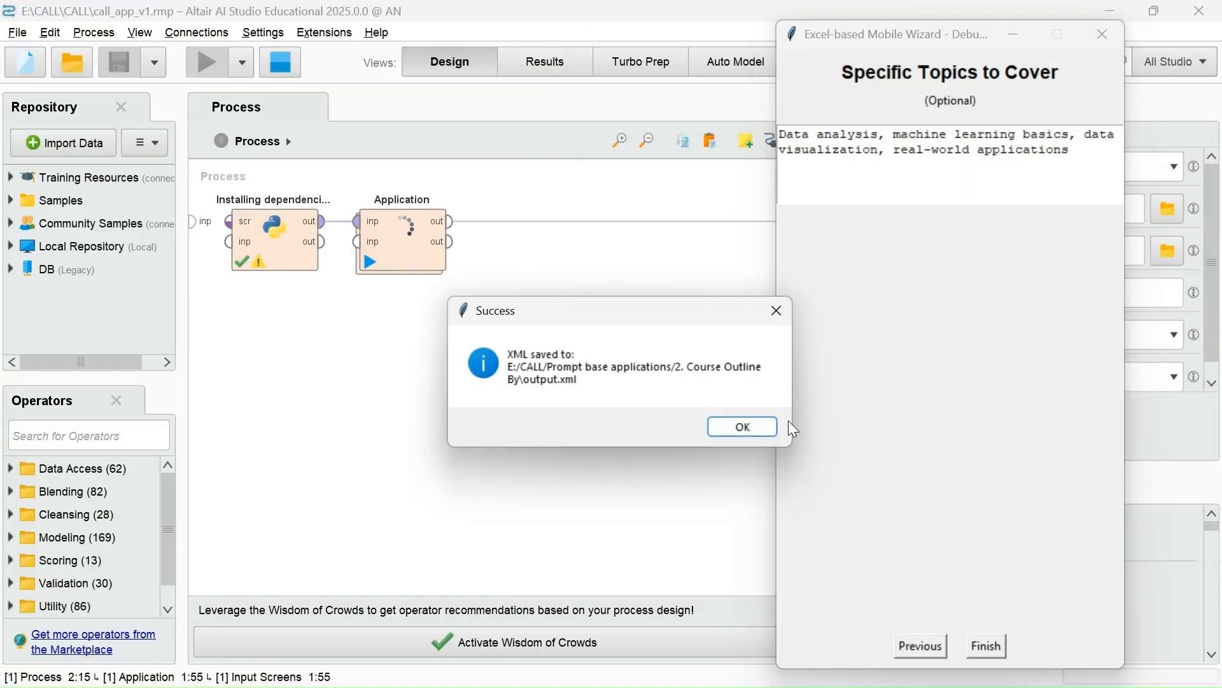
pyautogui.click(731, 426)
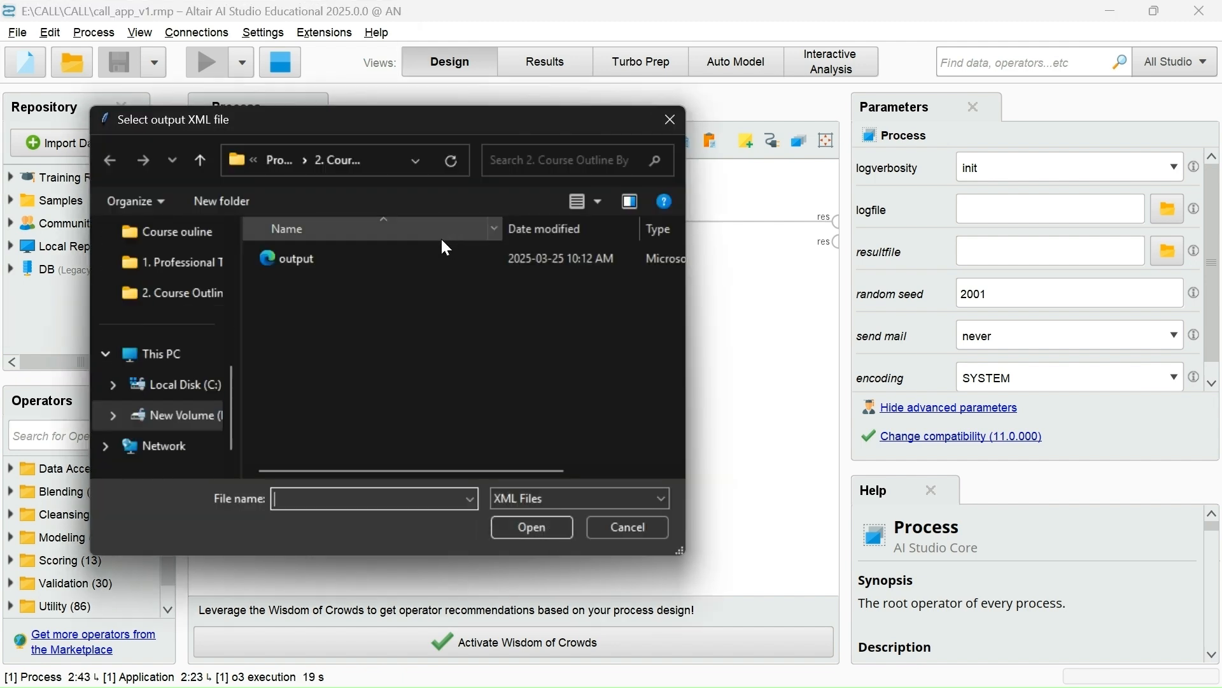
# Load the output XML file for execution and select the entire API response text for copying.
pyautogui.click(424, 253)
pyautogui.click(536, 520)
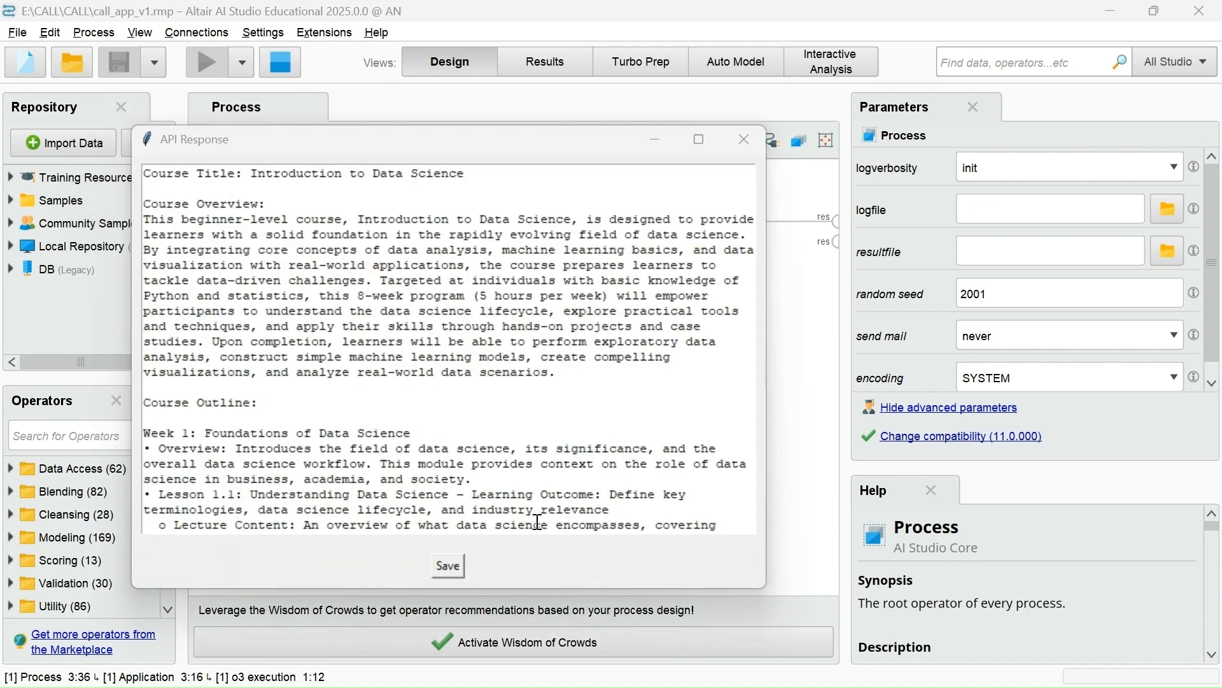
pyautogui.click(382, 423)
pyautogui.hotkey('ctrl', 'a')
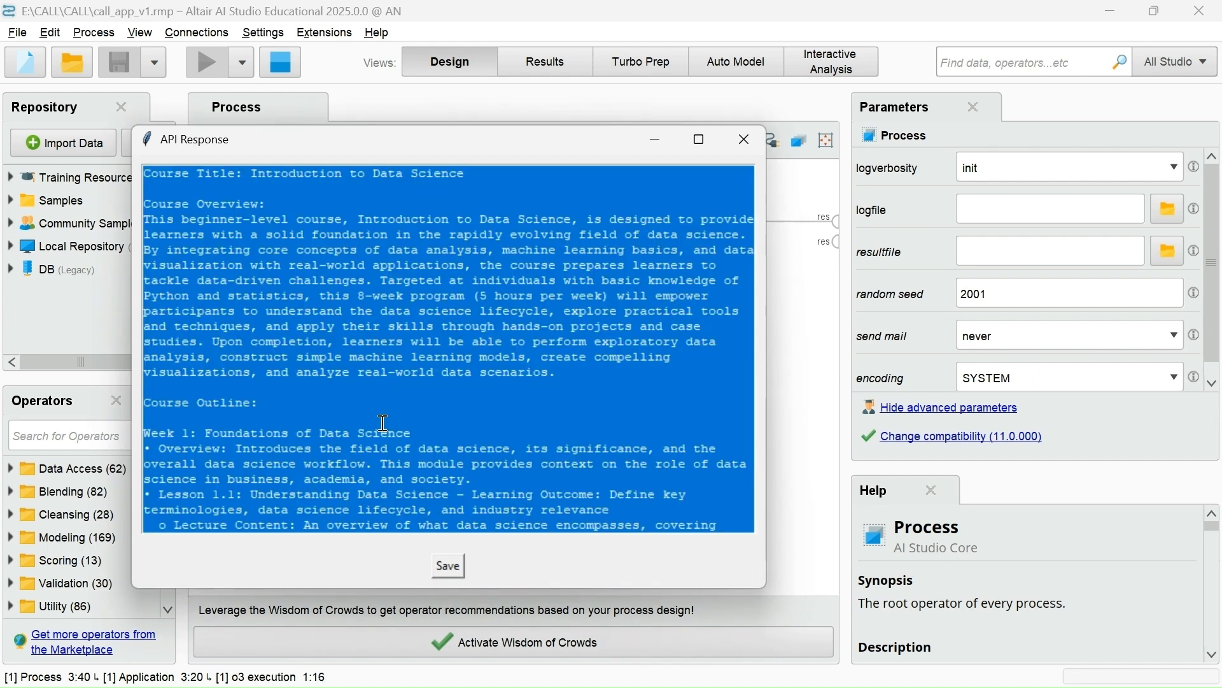
# Create a text document named Result in the 2. Course Outline By folder and paste the API response into it.
pyautogui.click(630, 661)
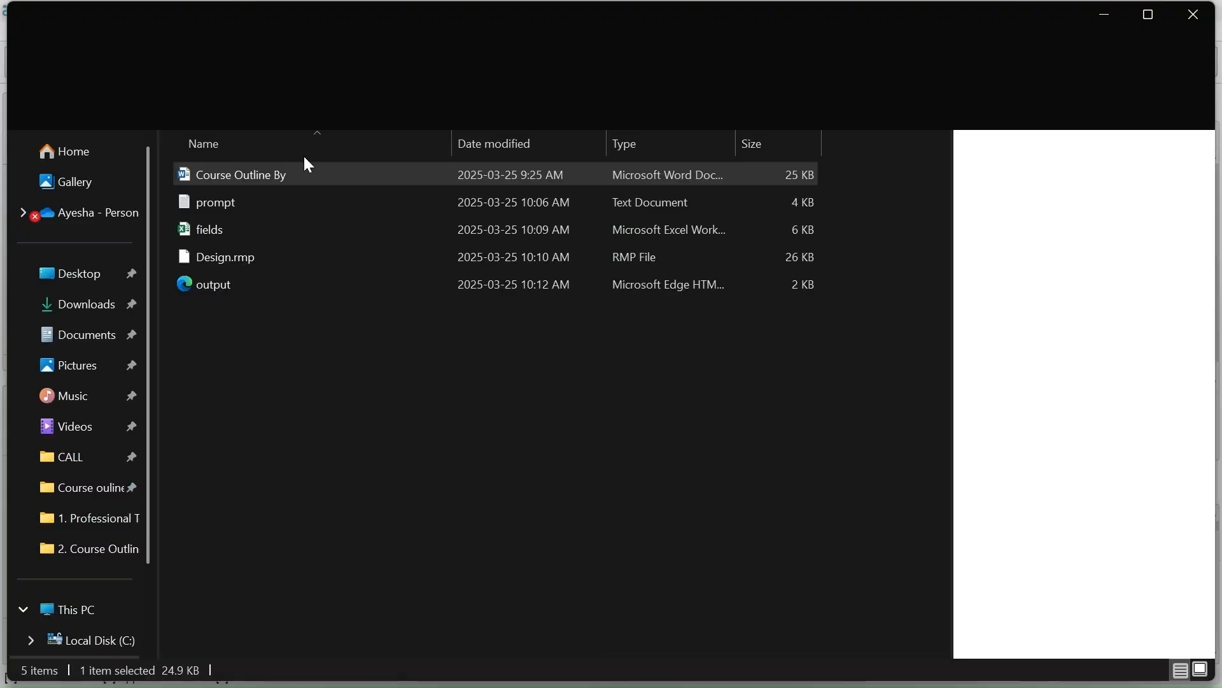
pyautogui.click(236, 318)
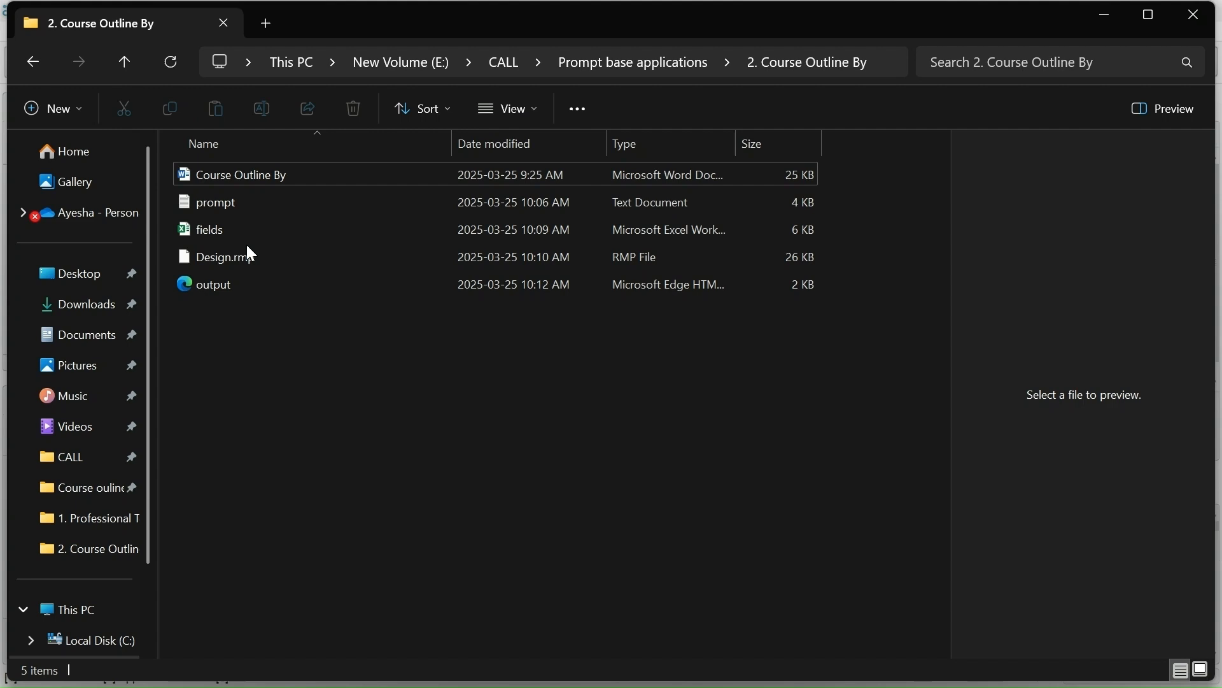
pyautogui.click(793, 68)
pyautogui.click(52, 118)
pyautogui.click(87, 330)
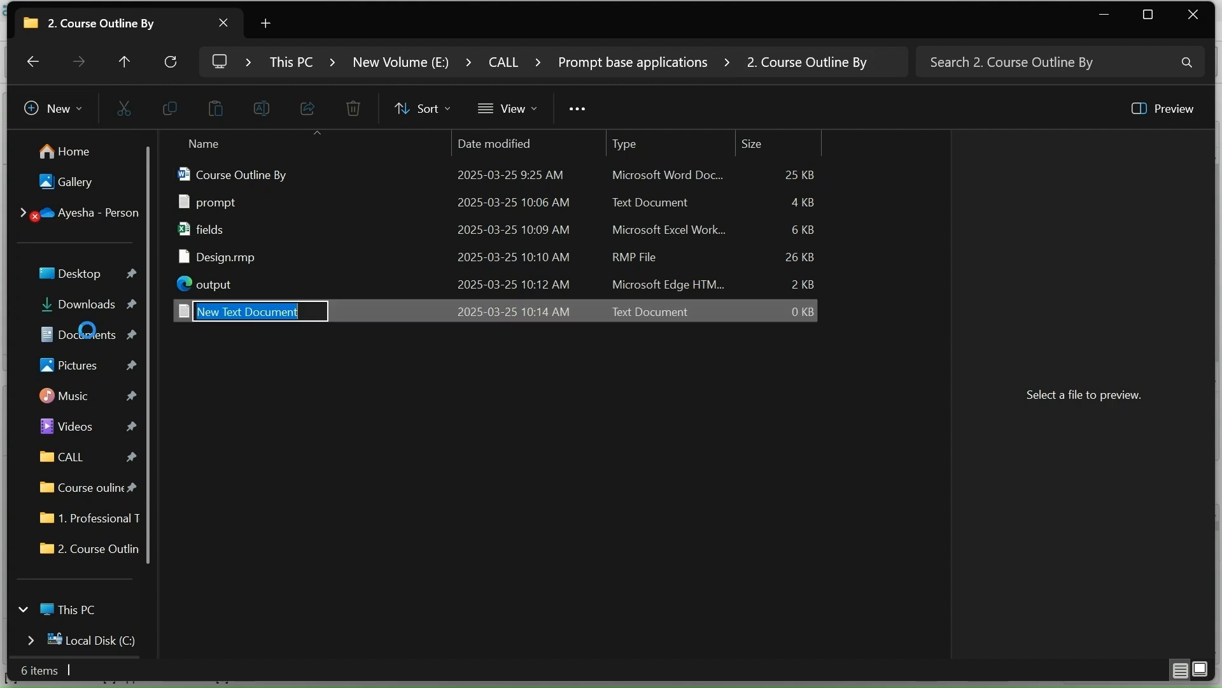
pyautogui.write('Result')
pyautogui.press('Return')
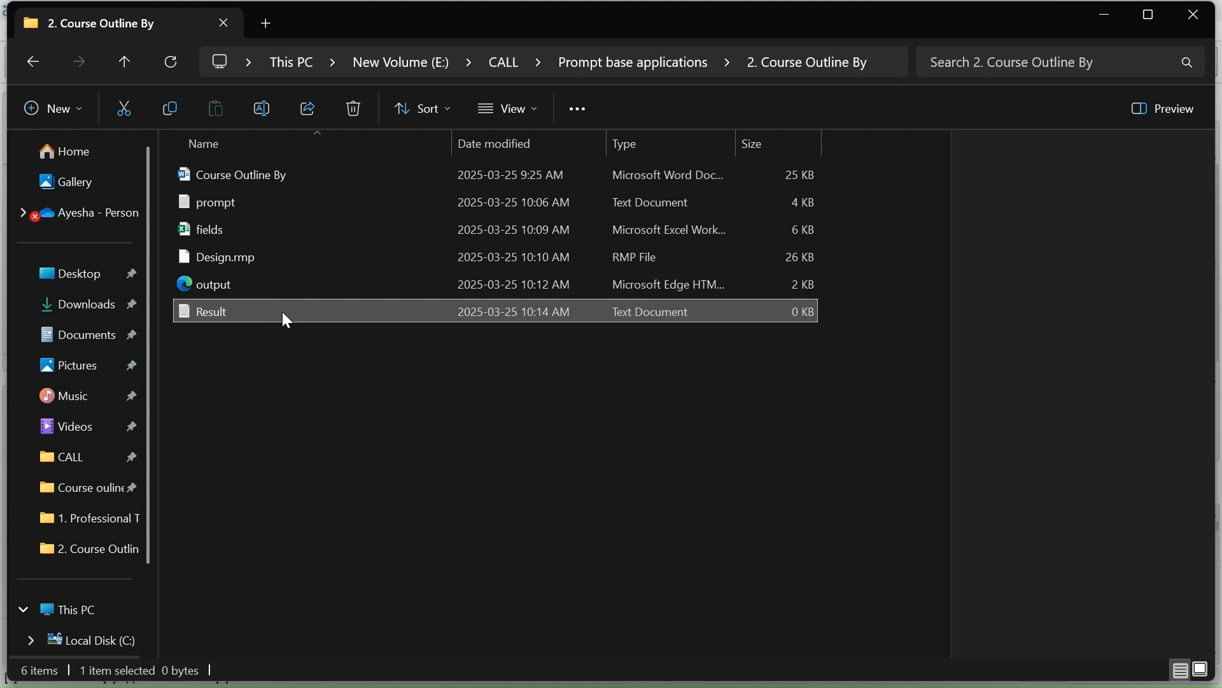
pyautogui.doubleClick(283, 312)
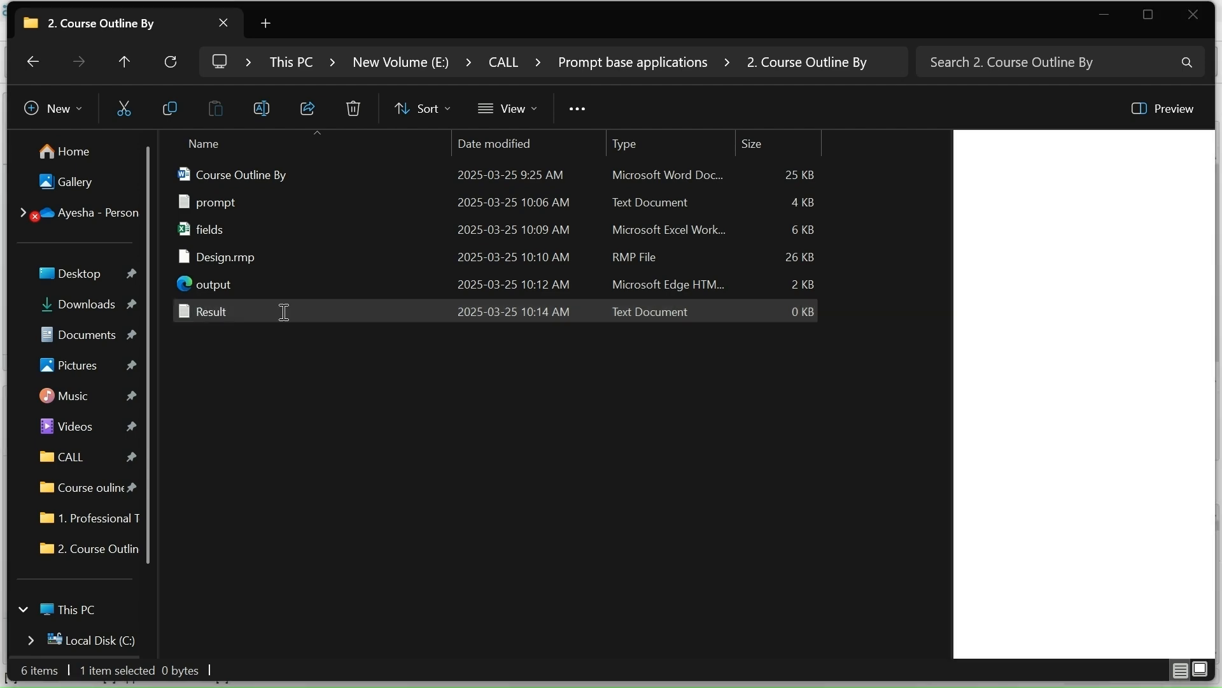
pyautogui.hotkey('ctrl', 'v')
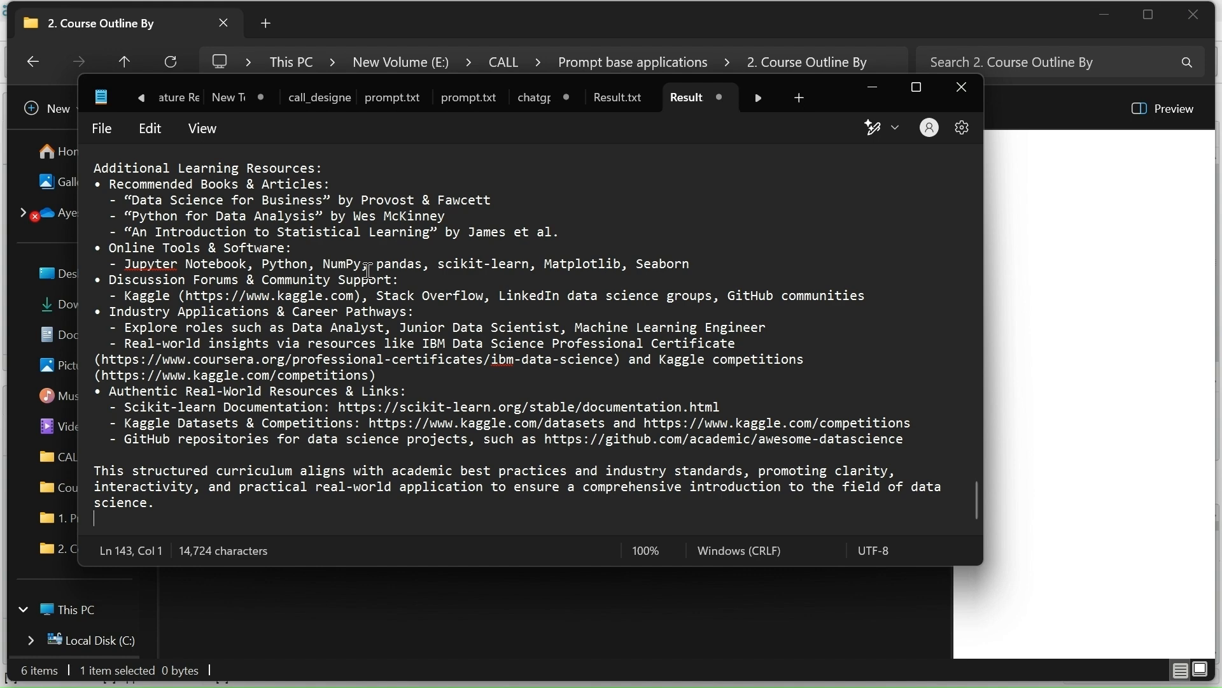
# Save the Result text document and maximize its window with the beginning of the course outline in view.
pyautogui.hotkey('ctrl', 's')
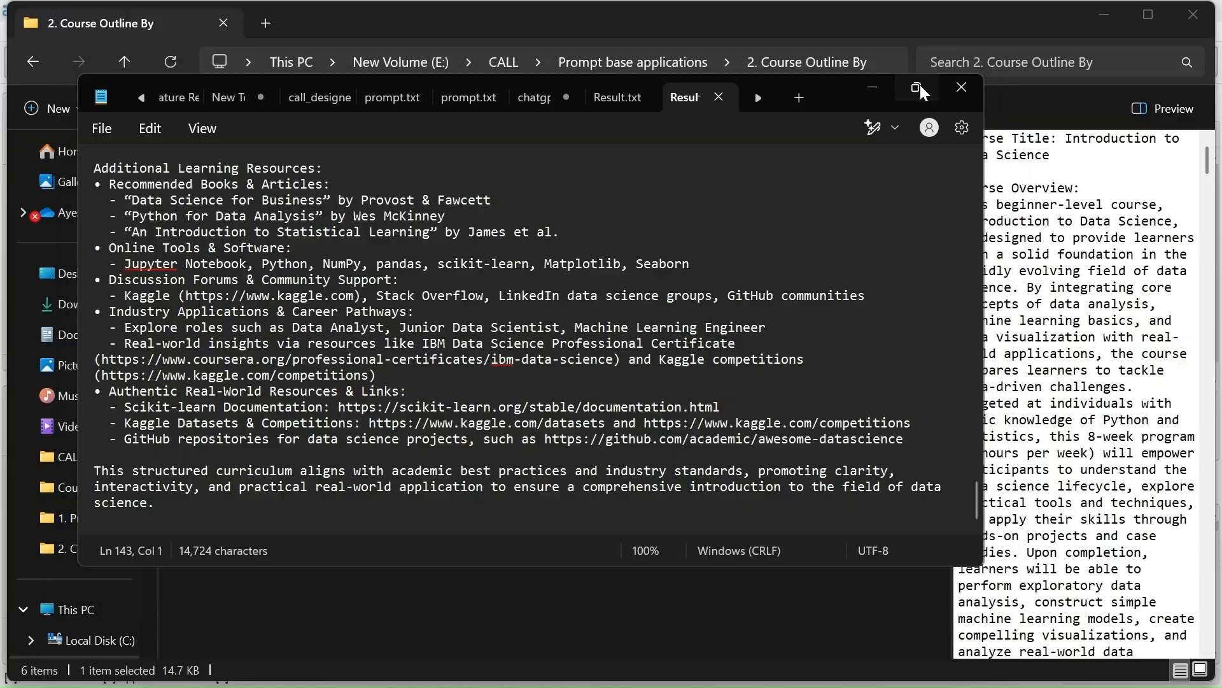
pyautogui.click(920, 85)
pyautogui.scroll(20, 711, 272)
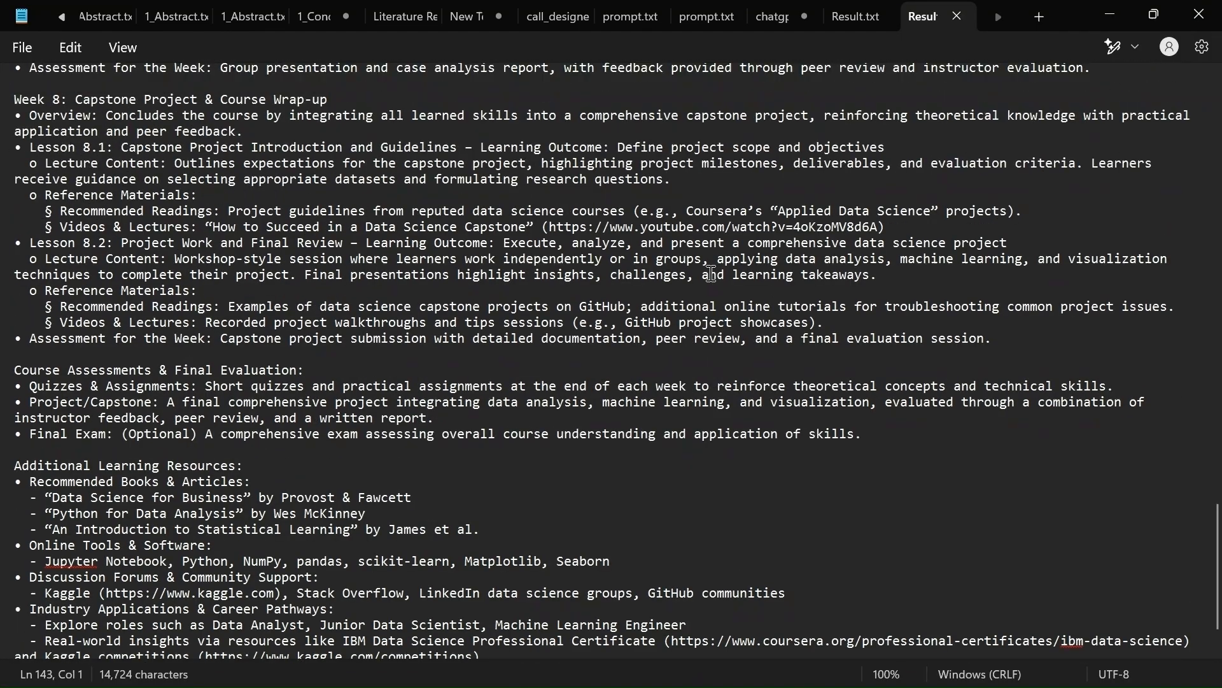
pyautogui.scroll(7, 711, 272)
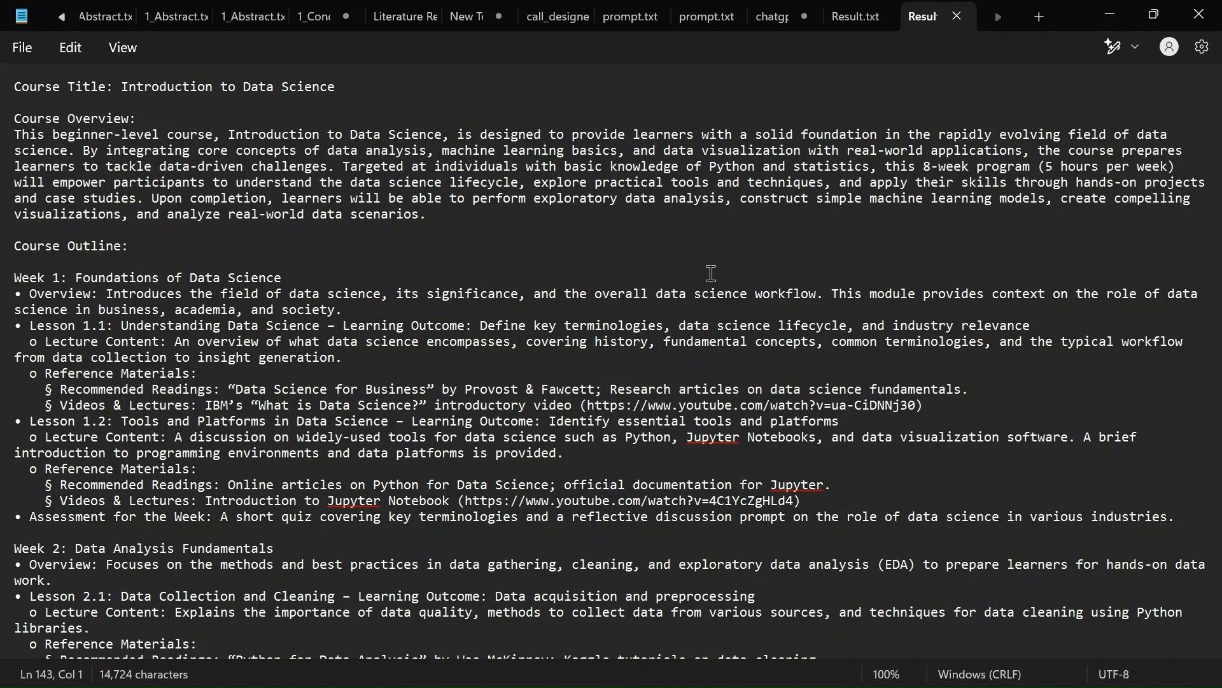
# Examine the course title, overview, outline heading and the Week 1 lessons in the Result document.
pyautogui.doubleClick(58, 118)
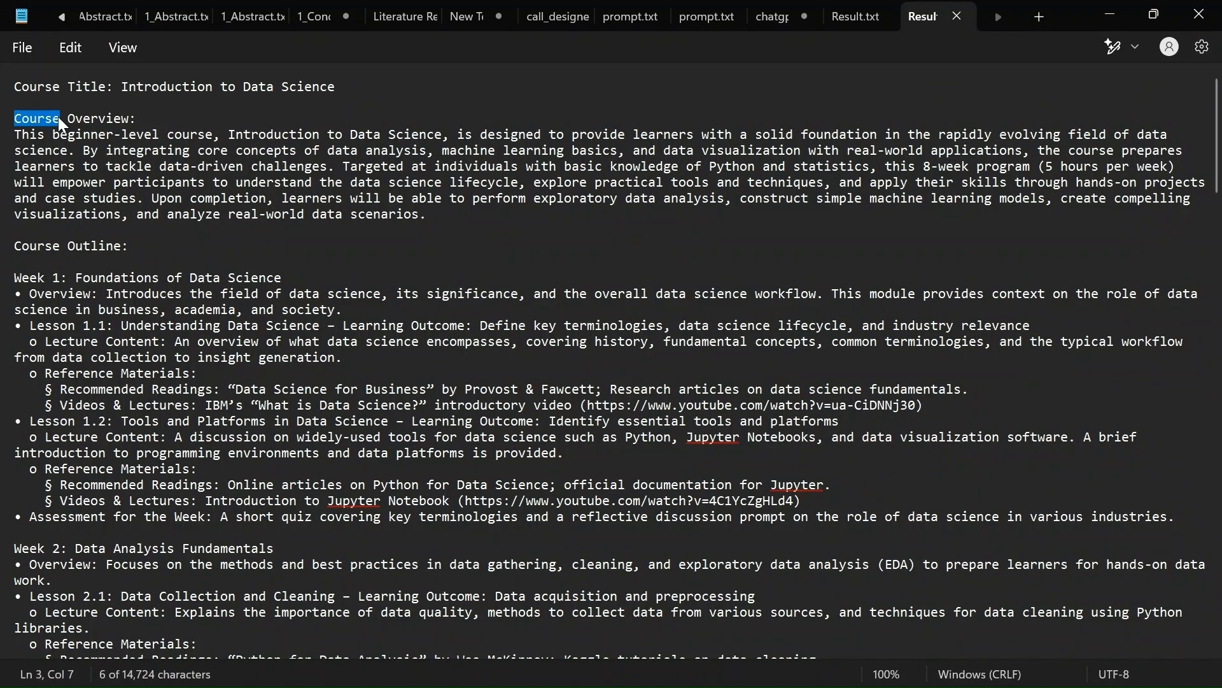
pyautogui.tripleClick(58, 118)
pyautogui.click(91, 84)
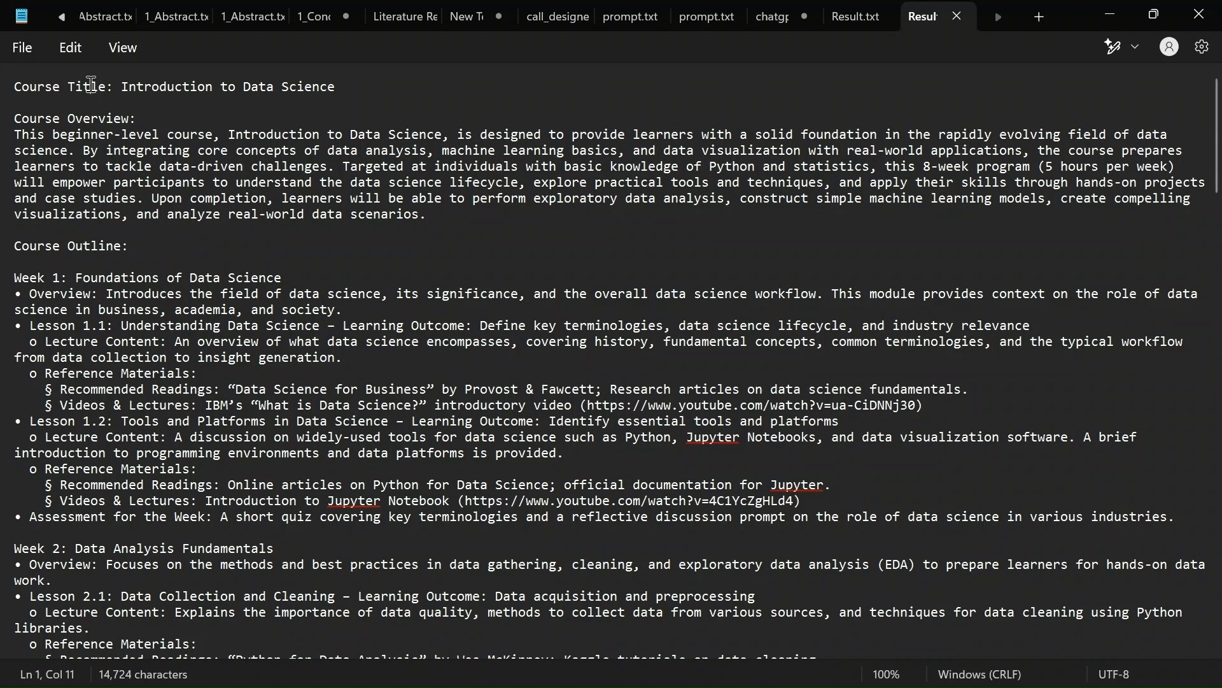
pyautogui.tripleClick(91, 85)
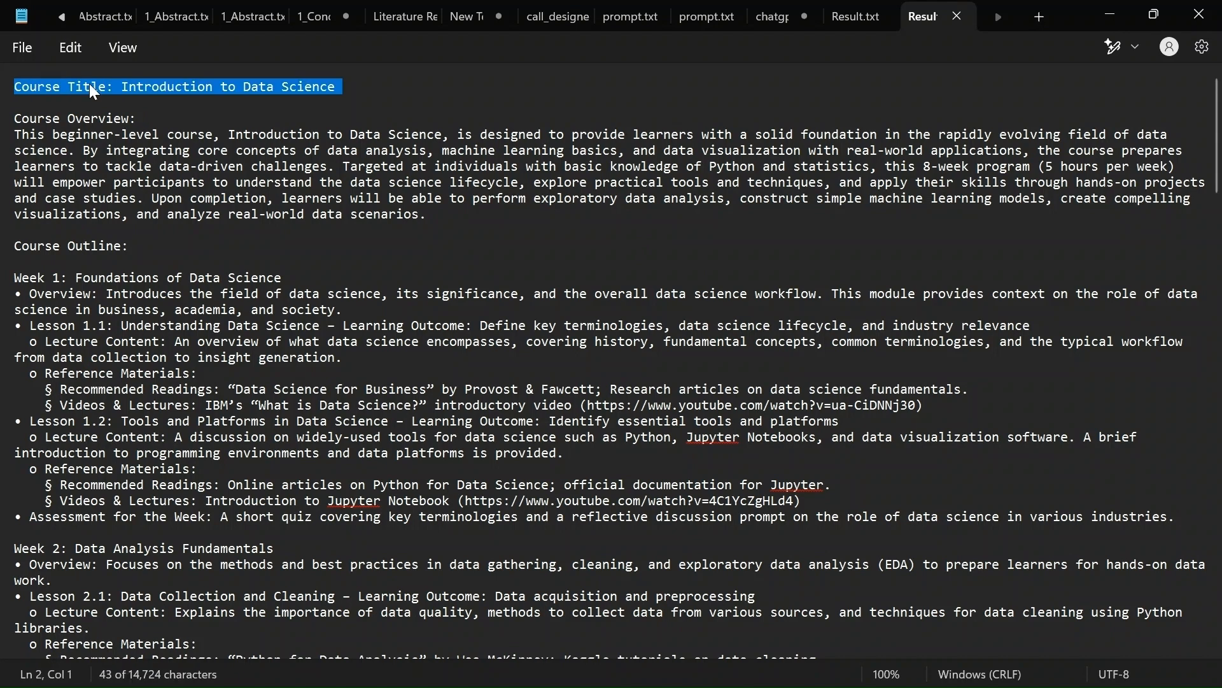
pyautogui.tripleClick(76, 128)
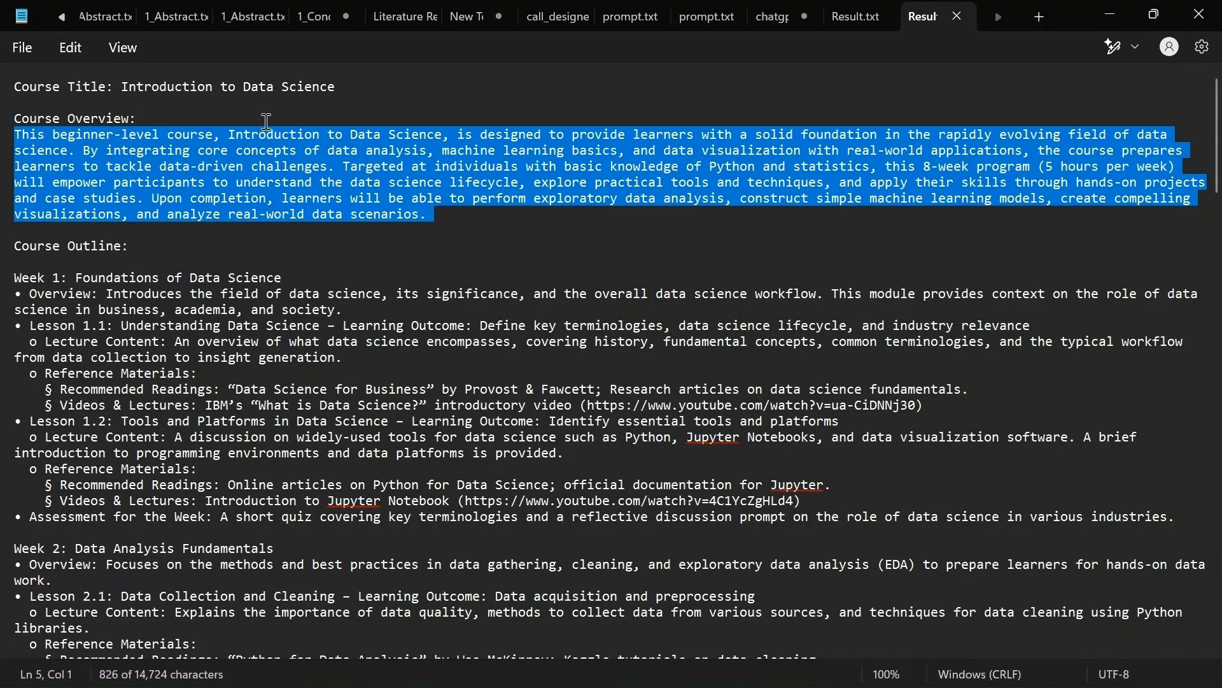
pyautogui.tripleClick(93, 247)
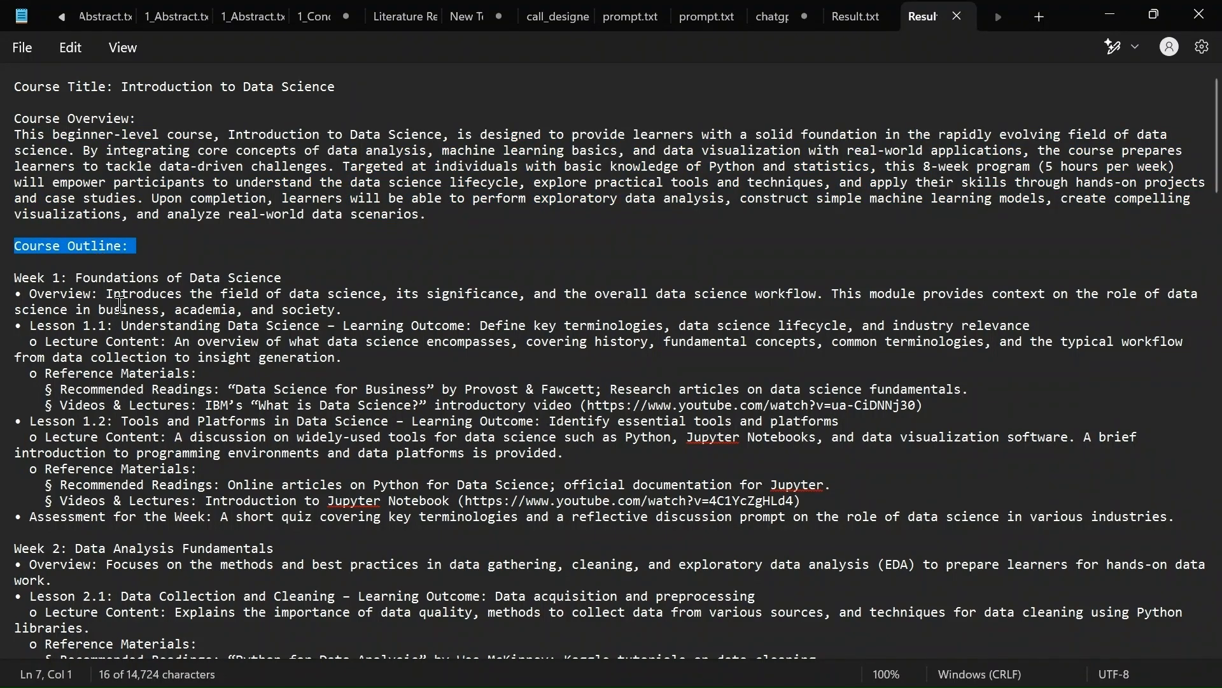
pyautogui.tripleClick(5, 285)
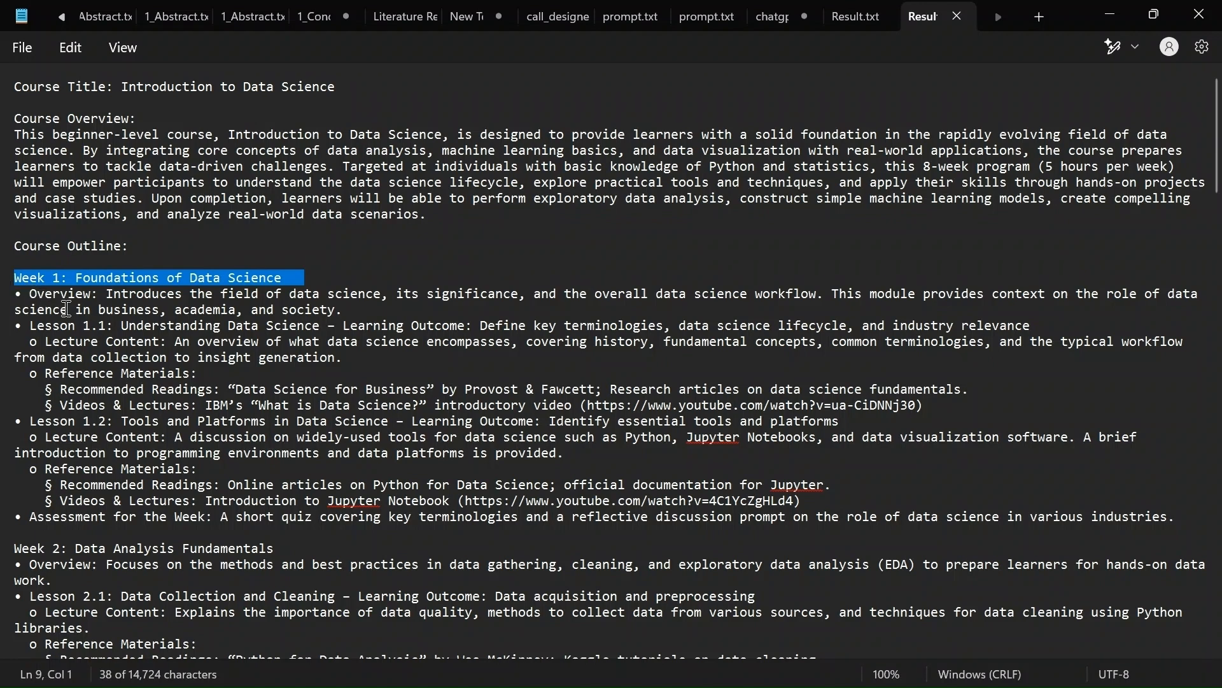
pyautogui.moveTo(108, 326); pyautogui.dragTo(22, 343)
pyautogui.moveTo(112, 421); pyautogui.dragTo(31, 422)
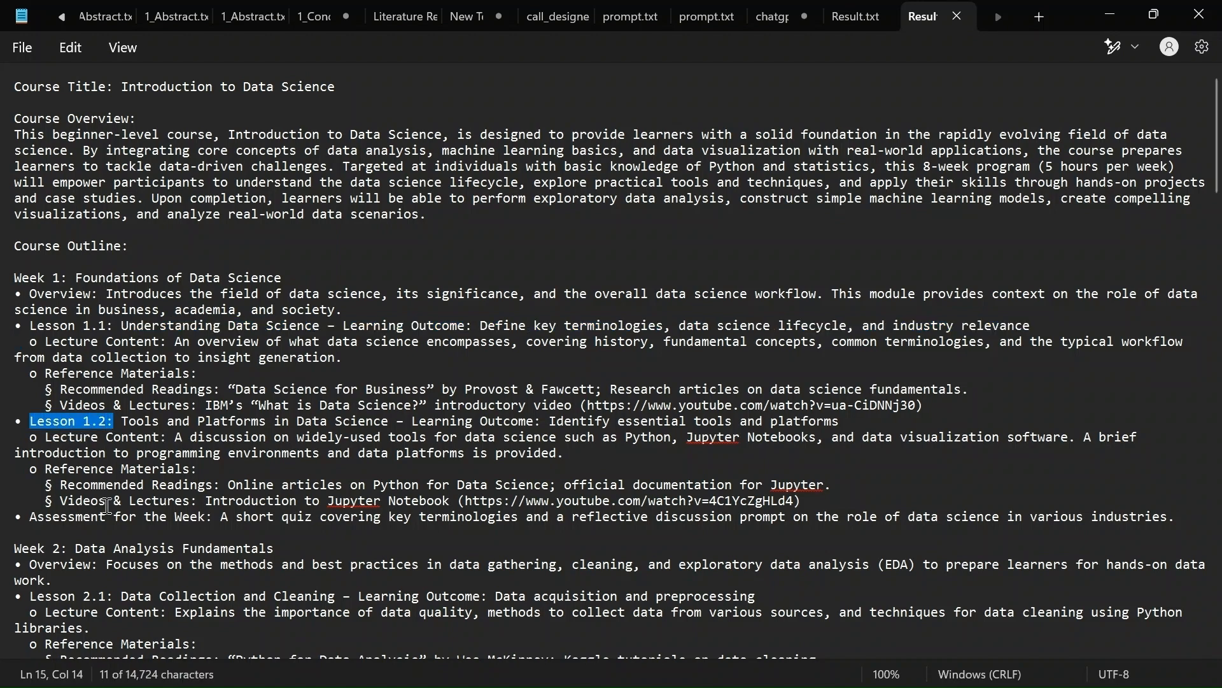
# Examine the Week 2 section, highlighting its weekly assessment and the reference materials of Lesson 2.2.
pyautogui.scroll(-1, 107, 515)
pyautogui.scroll(-1, 106, 514)
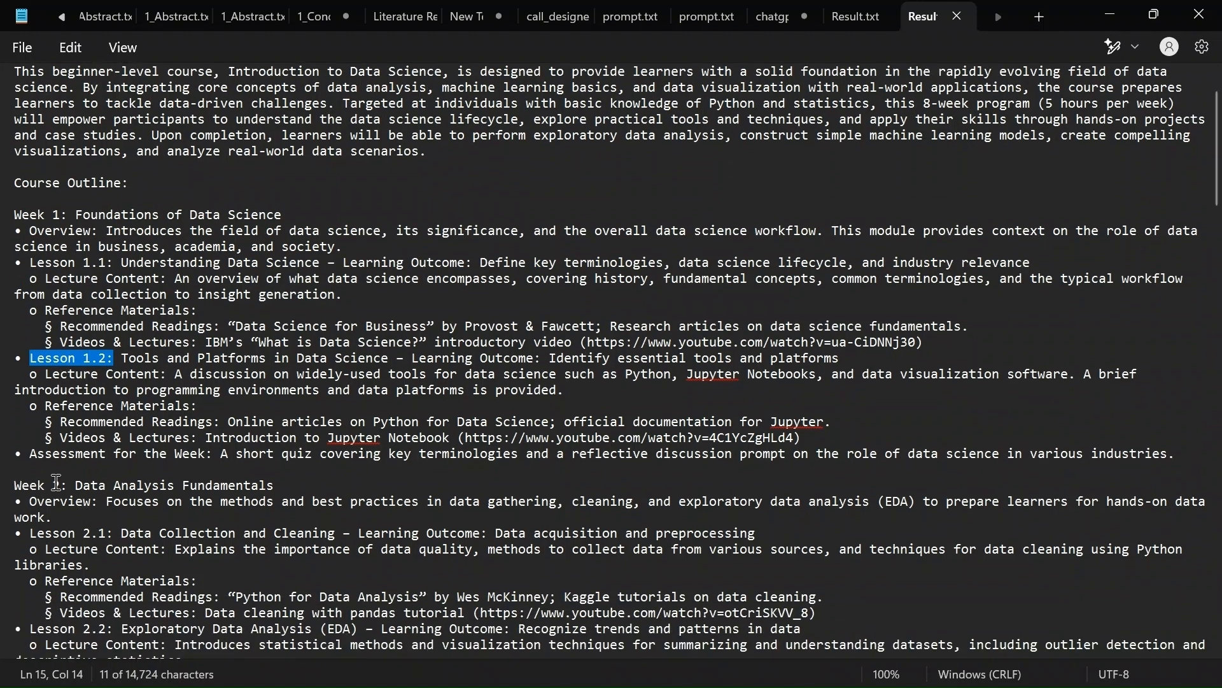
pyautogui.scroll(-1, 96, 488)
pyautogui.scroll(-1, 96, 487)
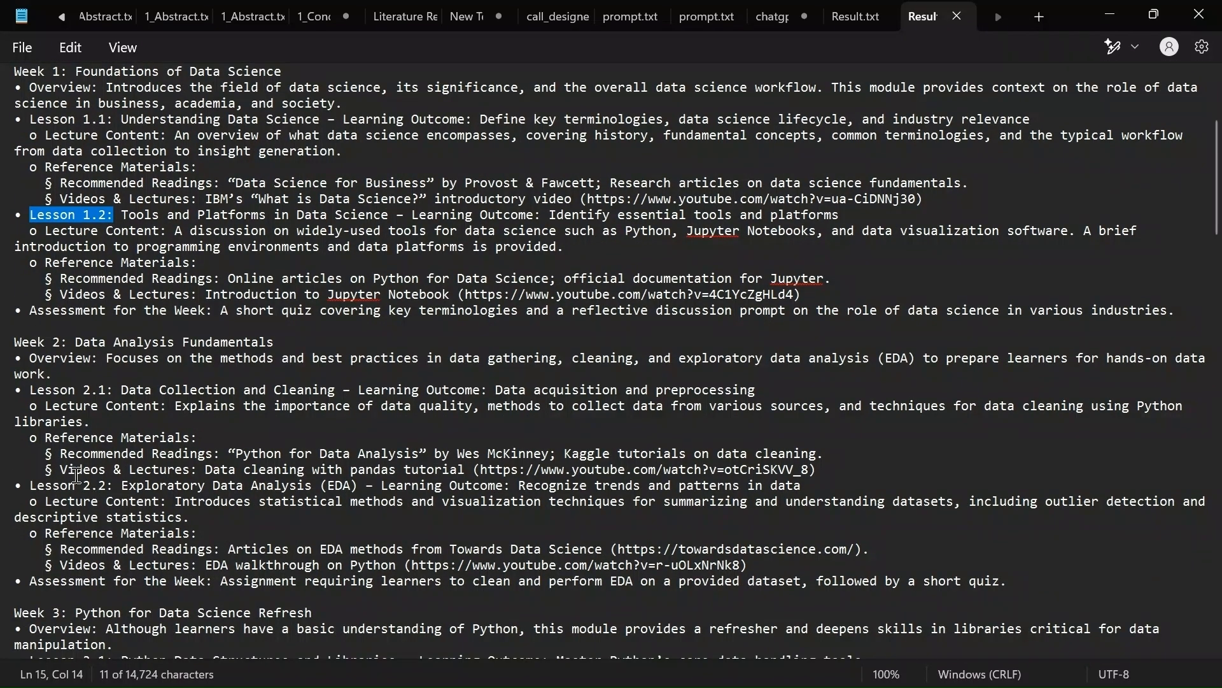
pyautogui.scroll(-1, 78, 495)
pyautogui.scroll(-2, 78, 495)
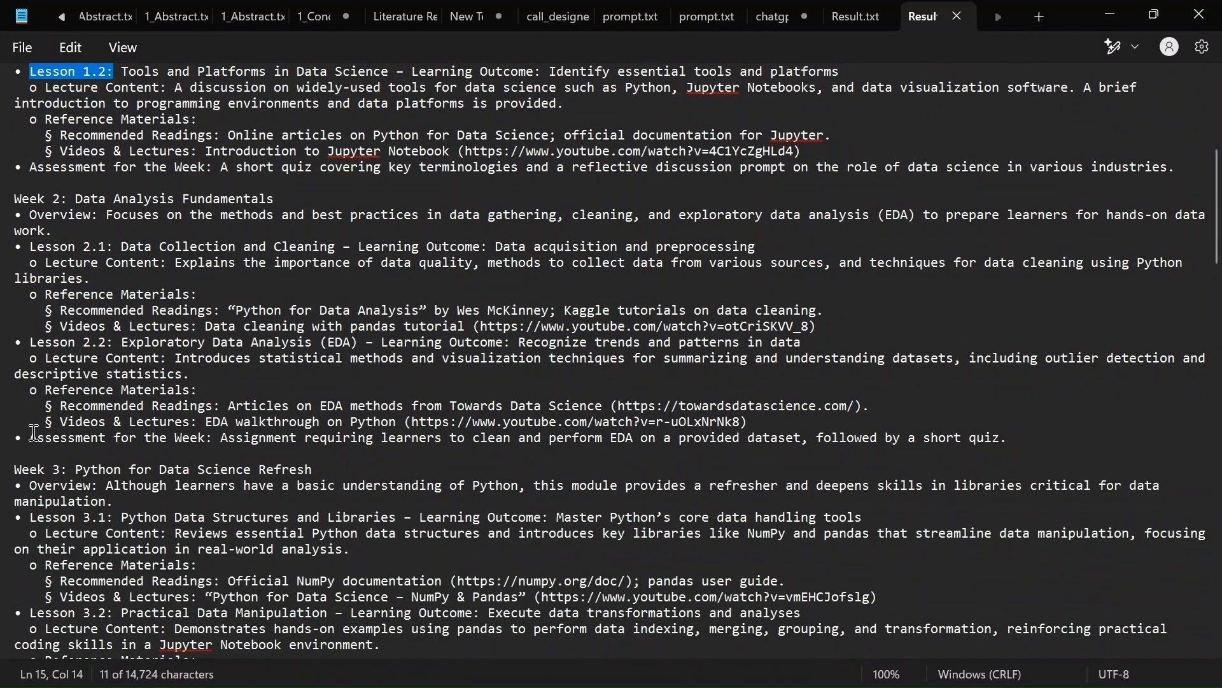
pyautogui.moveTo(31, 435); pyautogui.dragTo(224, 443)
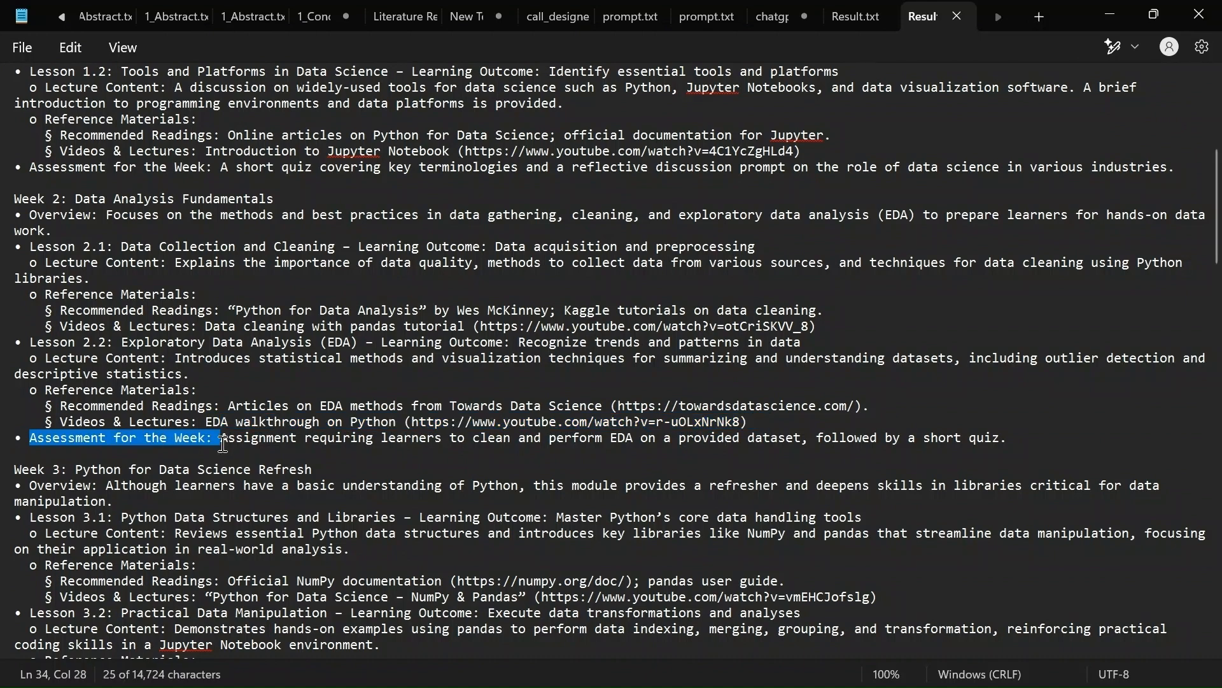
pyautogui.moveTo(201, 393); pyautogui.dragTo(40, 388)
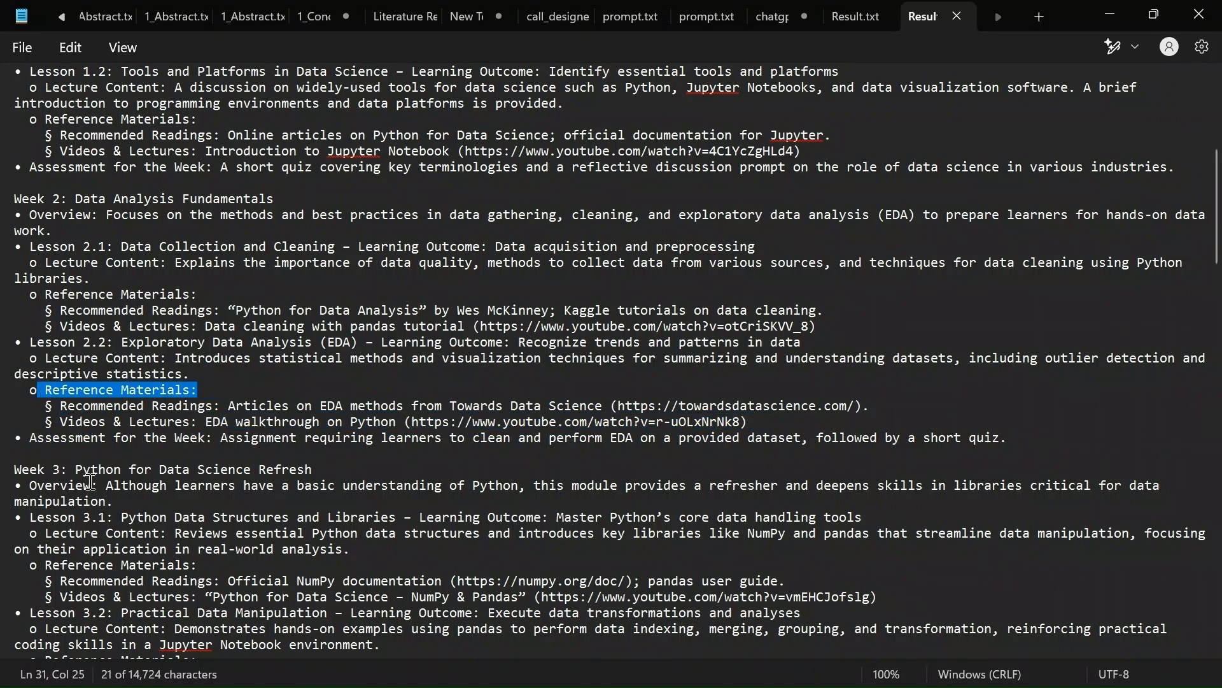
# Read through Weeks 3 to 8, highlighting the assessment, videos and lecture content entries of Lesson 8.2.
pyautogui.scroll(-6, 91, 482)
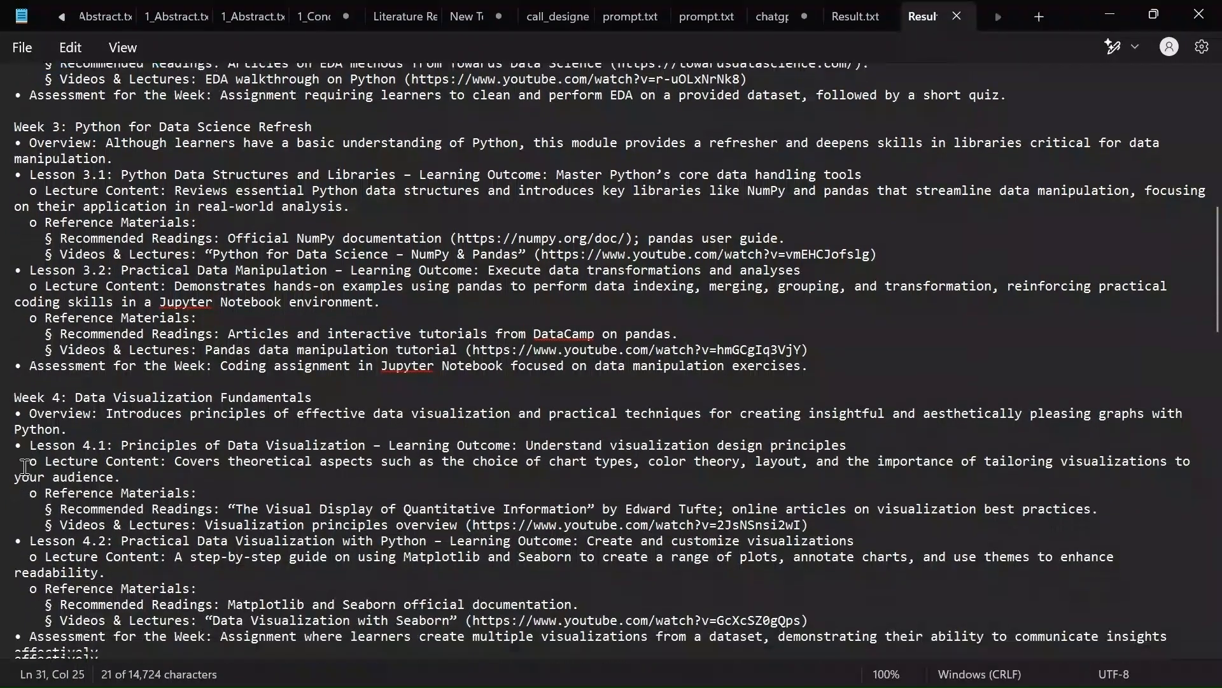
pyautogui.scroll(-3, 161, 526)
pyautogui.scroll(-9, 92, 501)
pyautogui.scroll(-5, 92, 500)
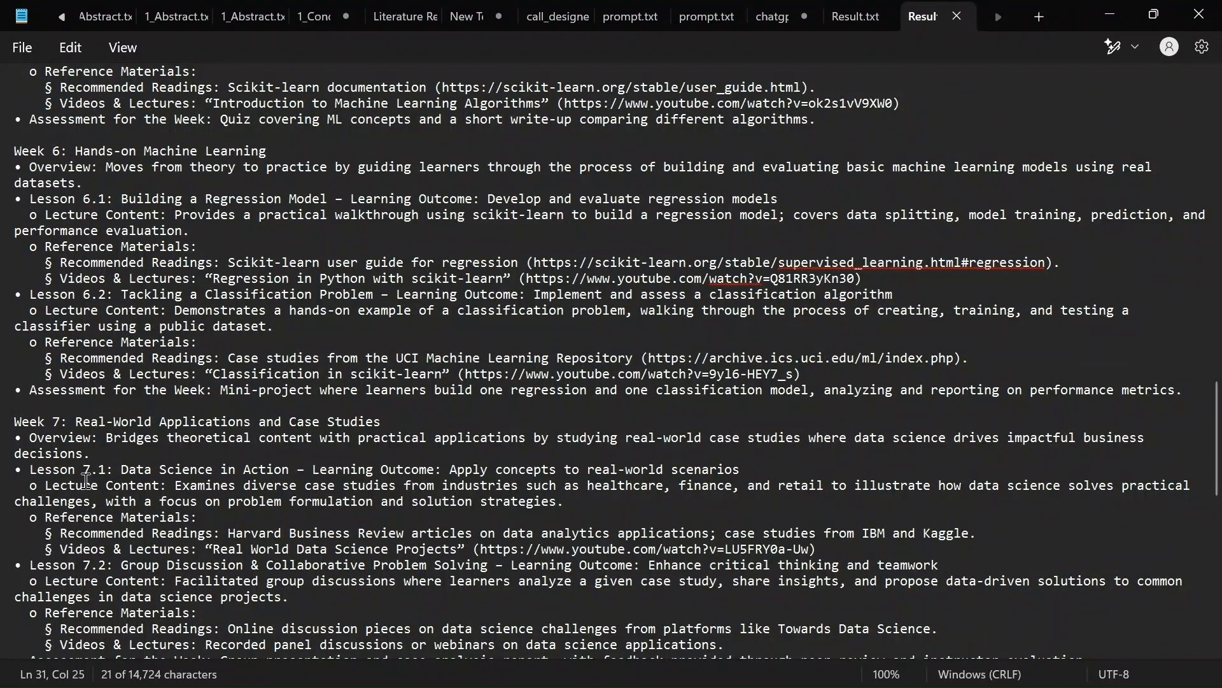
pyautogui.scroll(-6, 70, 477)
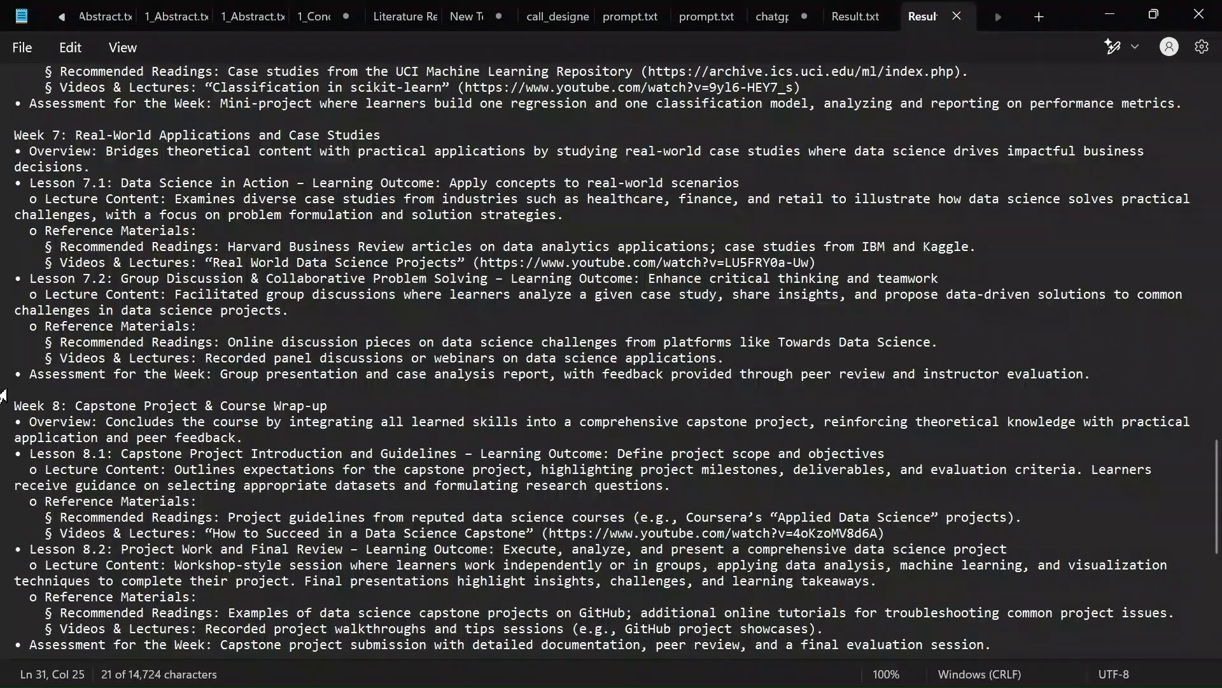
pyautogui.scroll(-2, 74, 491)
pyautogui.moveTo(28, 549); pyautogui.dragTo(213, 549)
pyautogui.moveTo(44, 533); pyautogui.dragTo(207, 534)
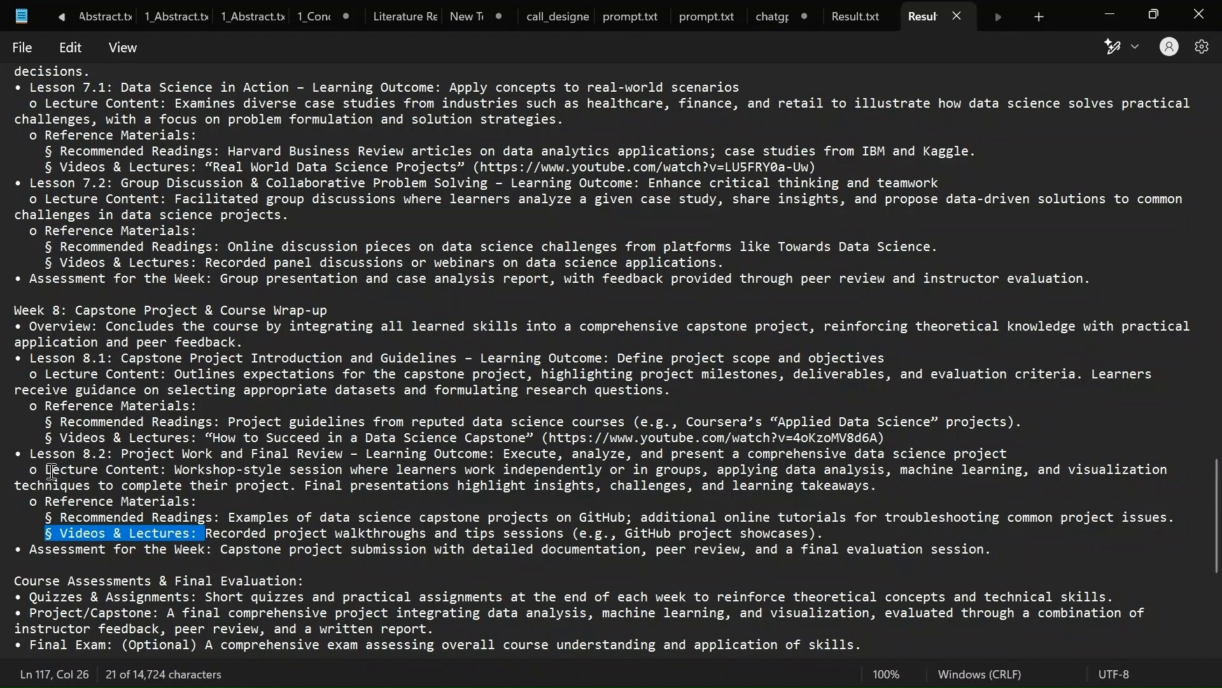
pyautogui.moveTo(39, 470); pyautogui.dragTo(165, 472)
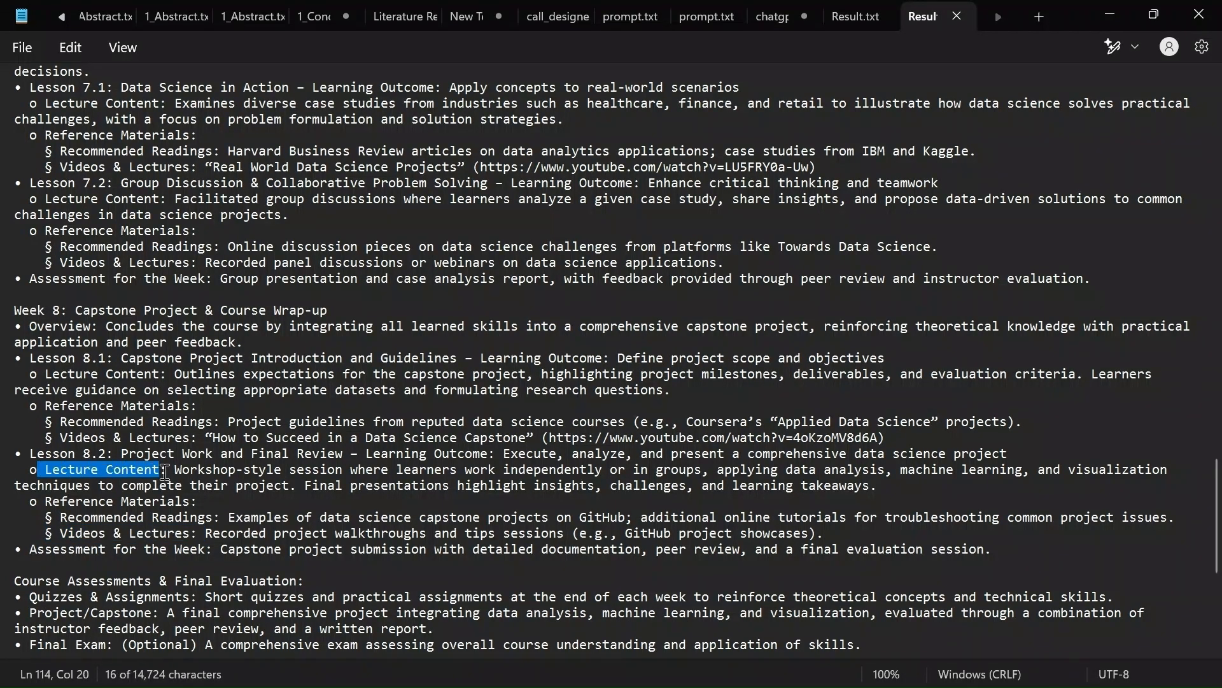
# Review the Course Assessments & Final Evaluation and Additional Learning Resources sections, and close the Result document.
pyautogui.scroll(-2, 99, 520)
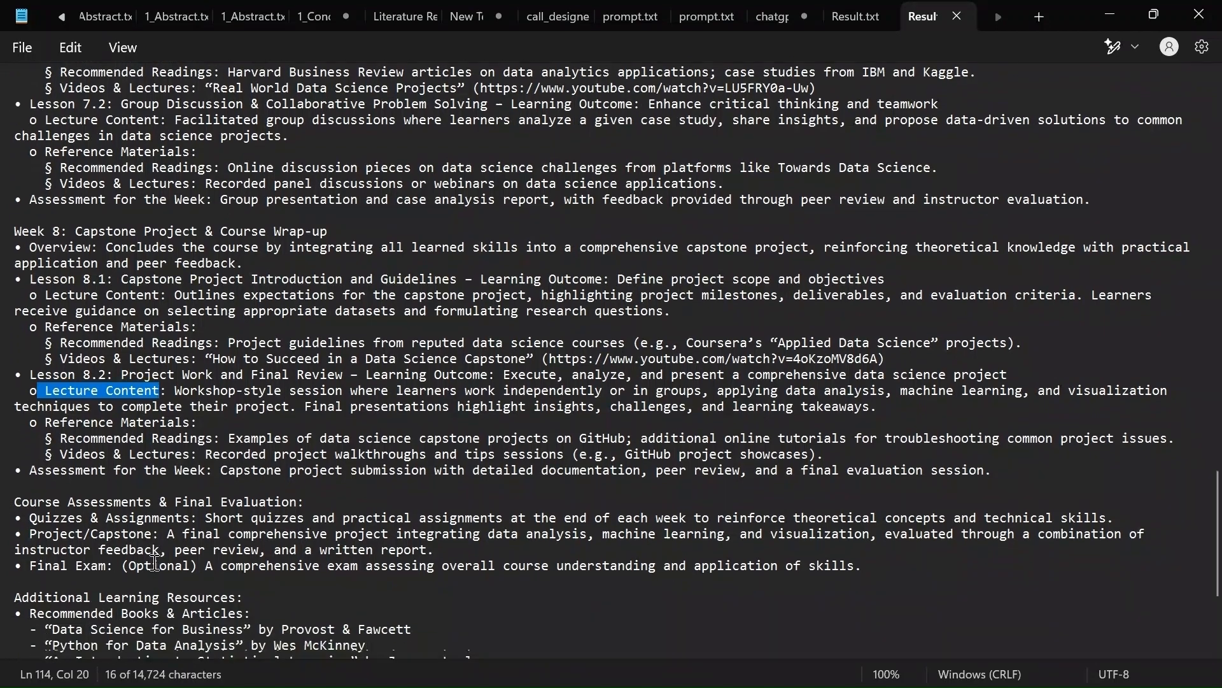
pyautogui.scroll(-1, 99, 520)
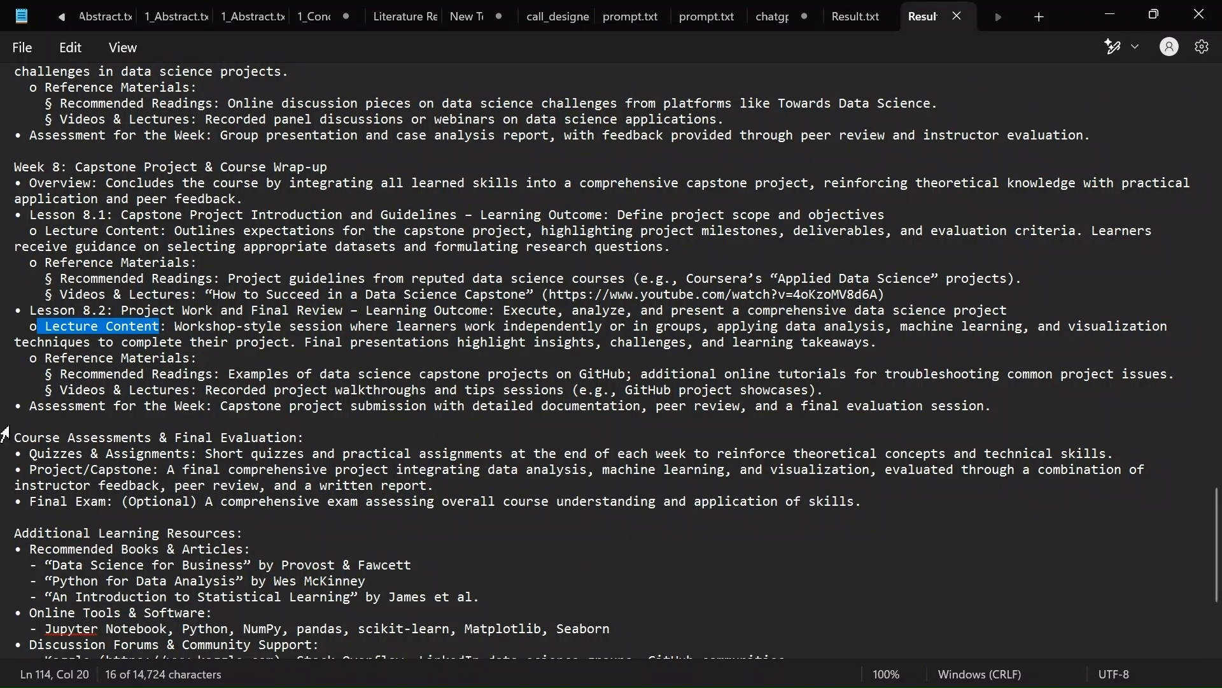
pyautogui.tripleClick(55, 439)
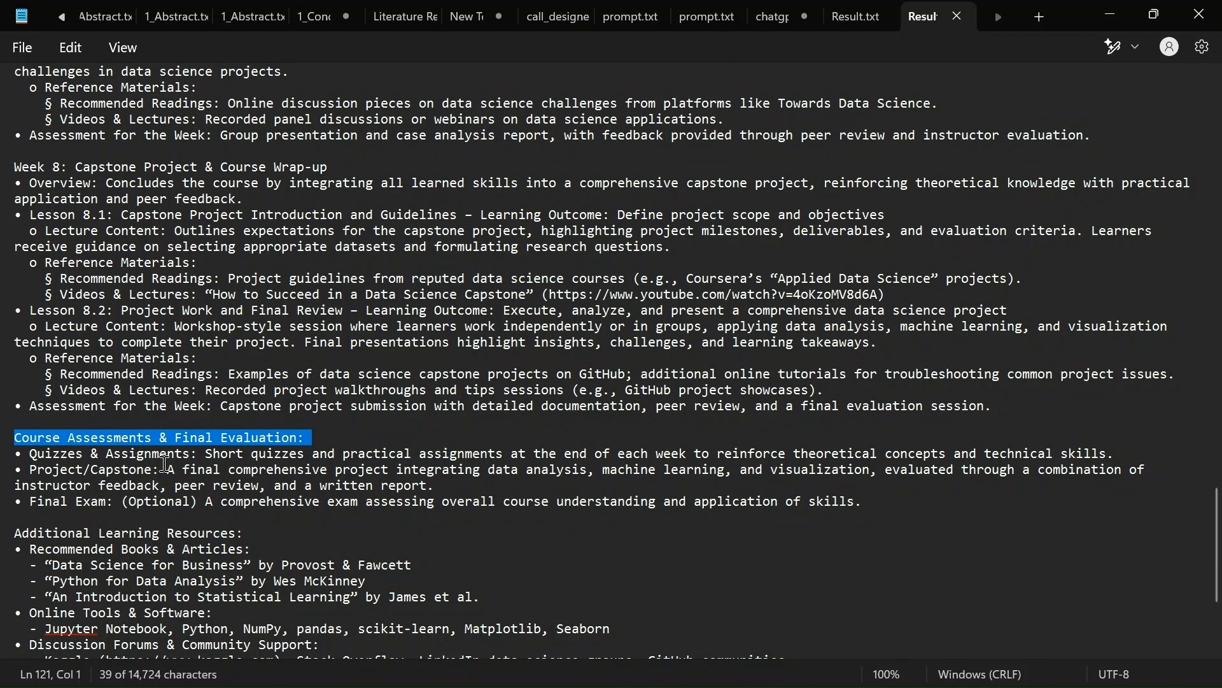
pyautogui.moveTo(190, 453); pyautogui.dragTo(38, 454)
pyautogui.doubleClick(43, 469)
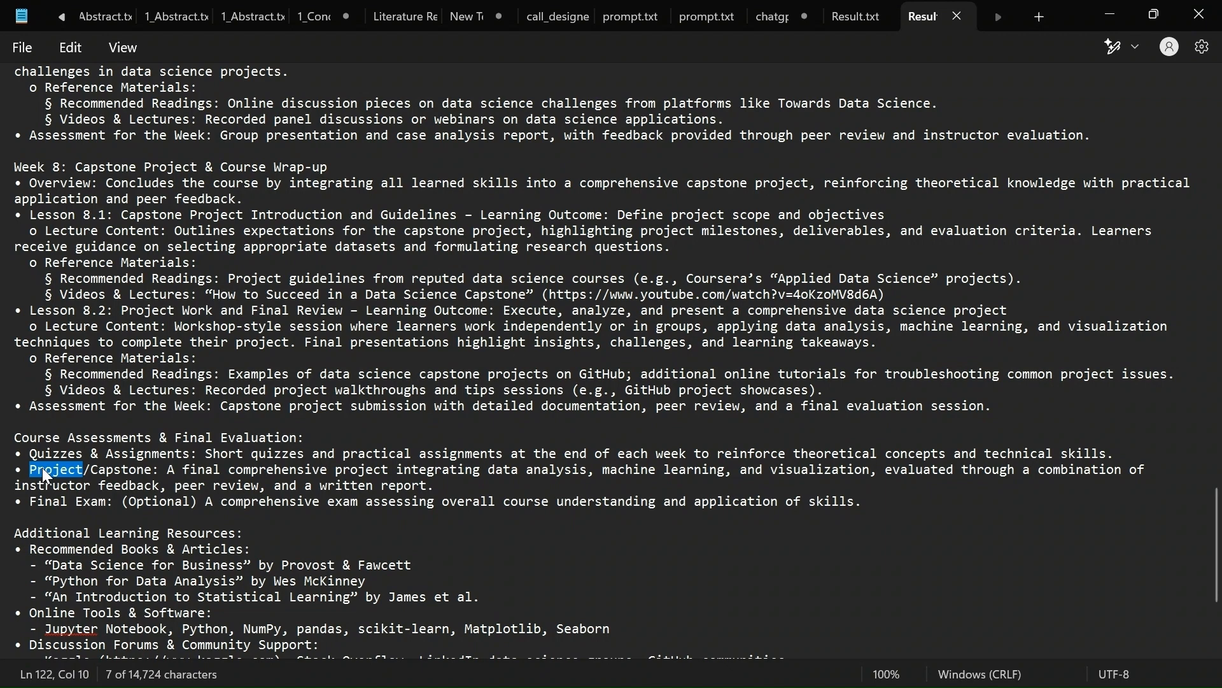
pyautogui.moveTo(35, 503); pyautogui.dragTo(203, 503)
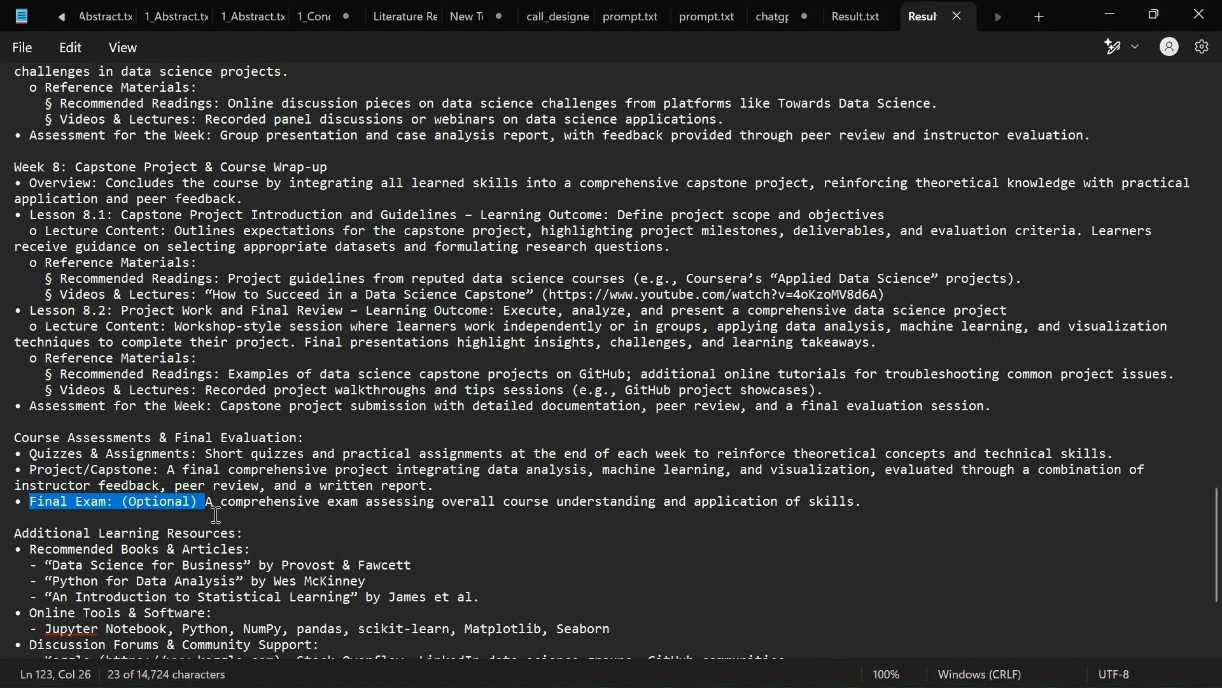
pyautogui.scroll(-3, 226, 525)
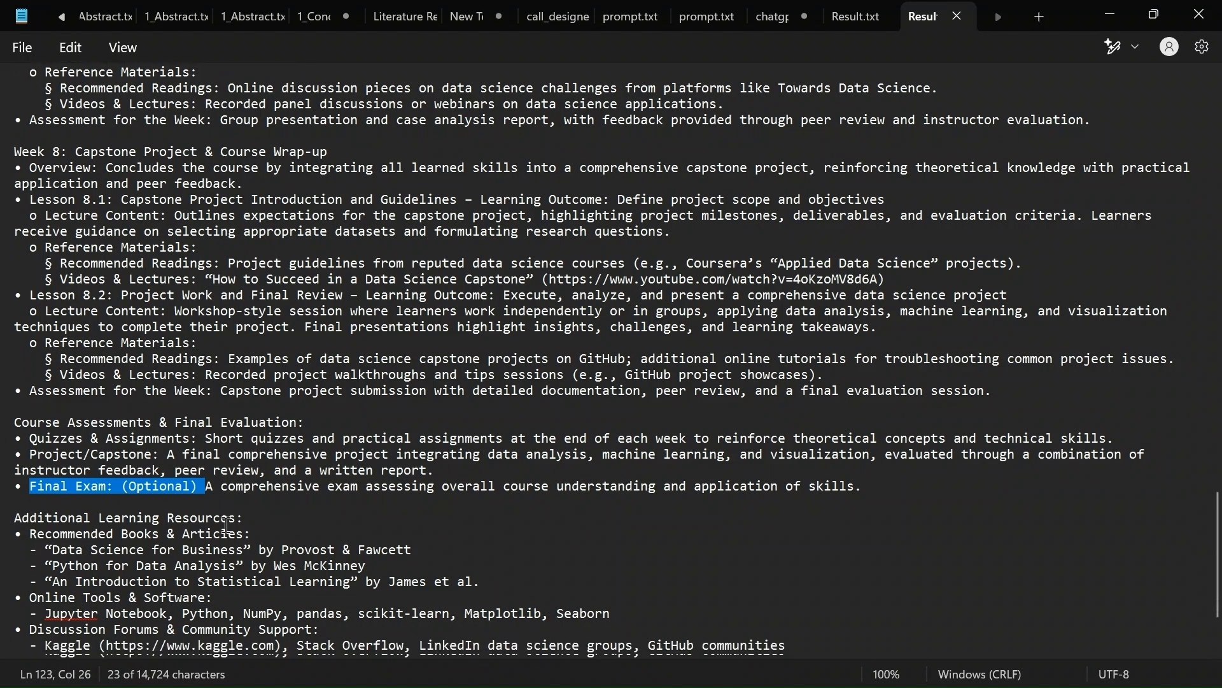
pyautogui.scroll(-1, 154, 513)
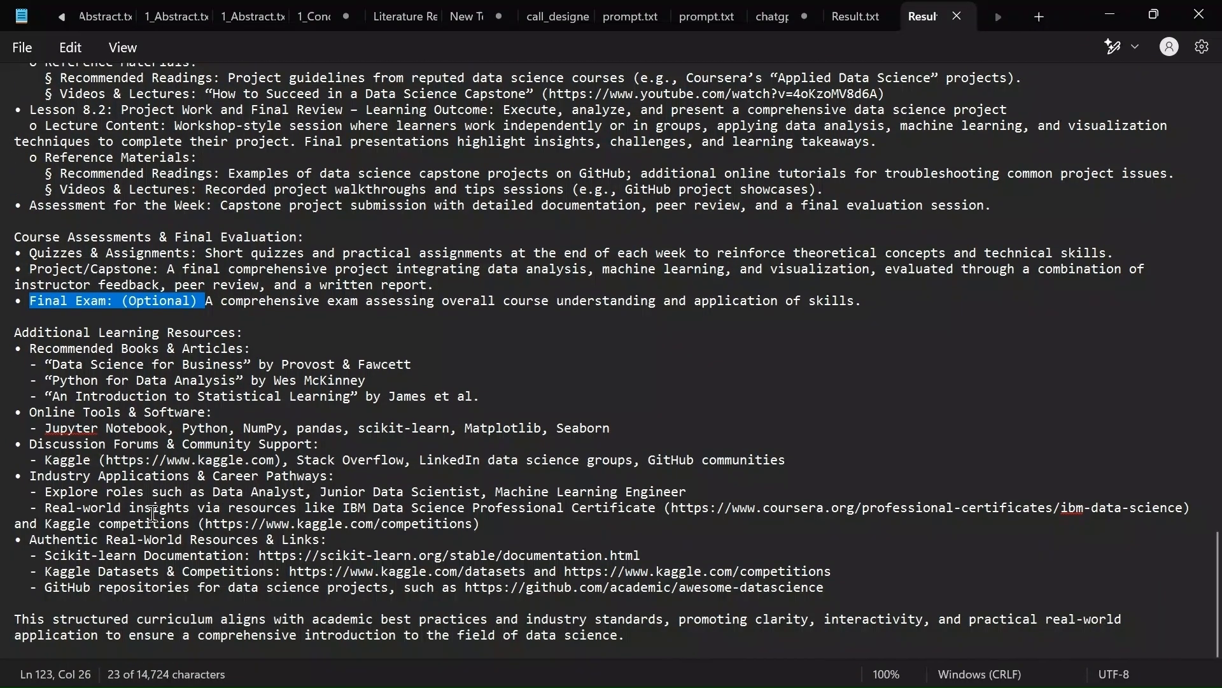
pyautogui.click(16, 326)
pyautogui.keyDown('shift'); pyautogui.click(255, 329); pyautogui.keyUp('shift')
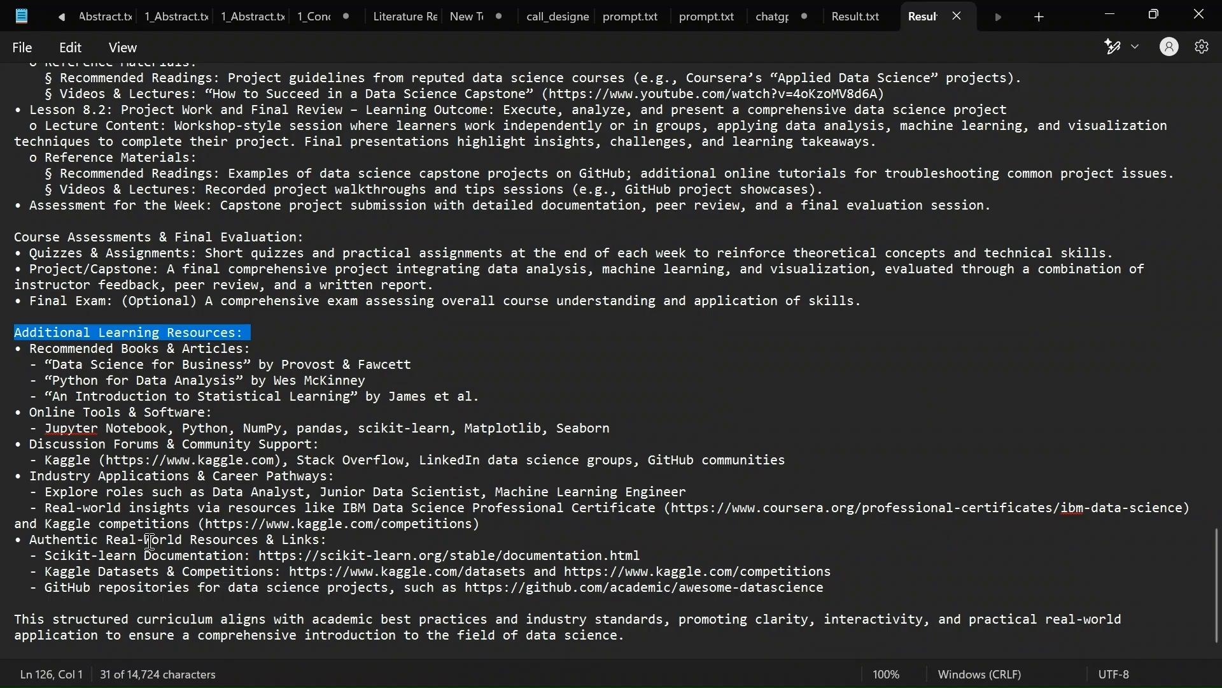
pyautogui.scroll(20, 149, 541)
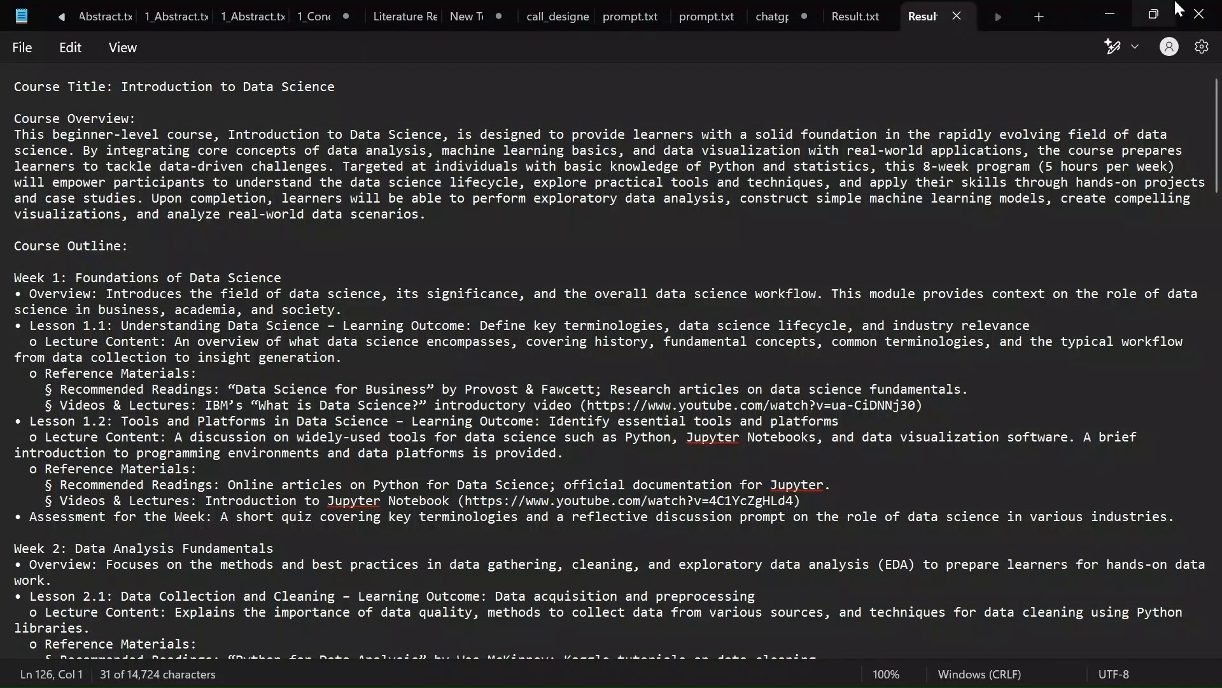
pyautogui.click(1205, 14)
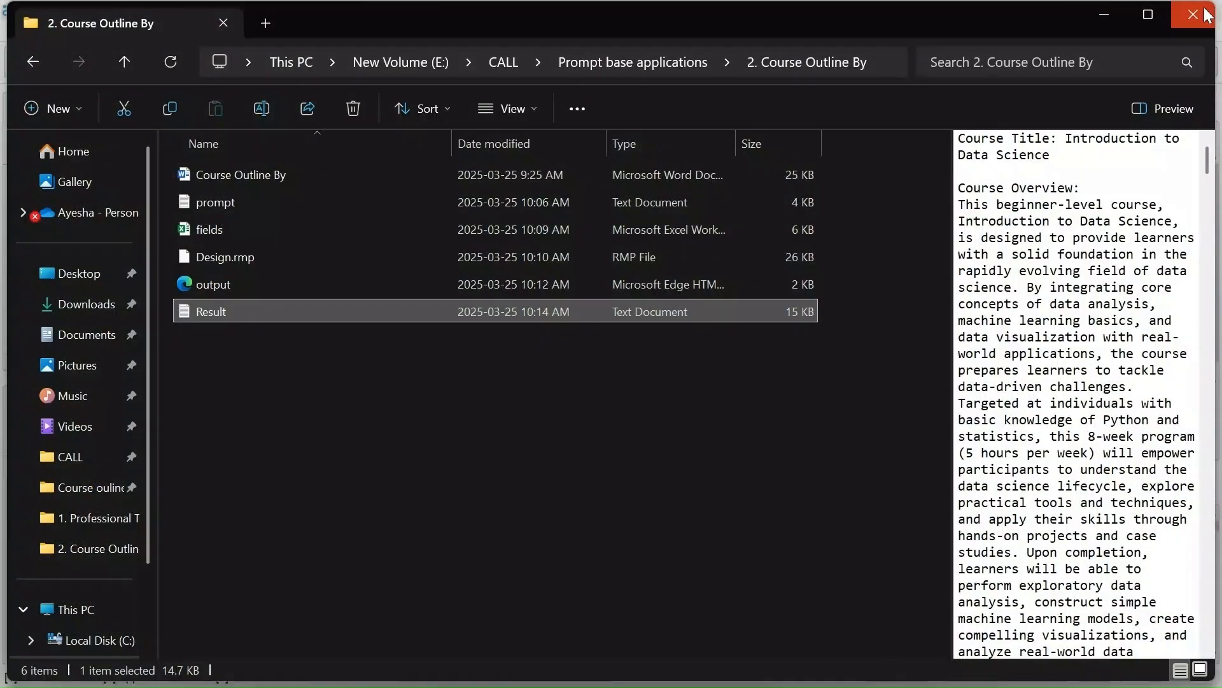
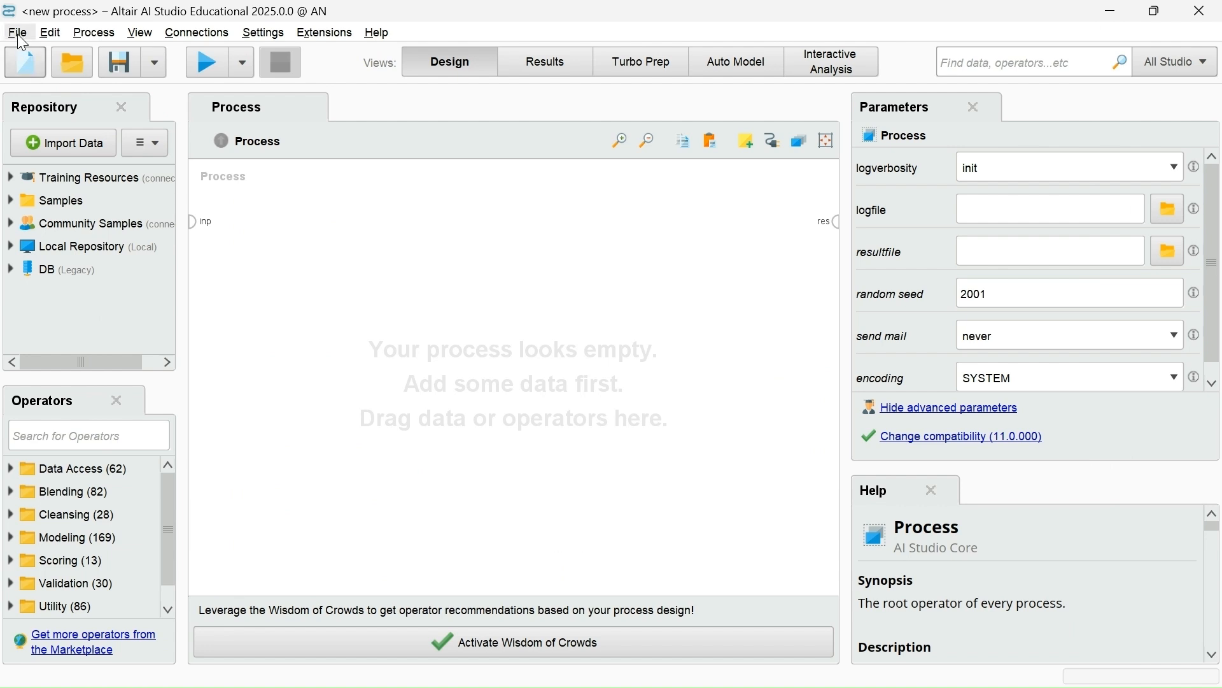
# Switch to Altair AI Studio and import the process call_designer_v1.rmp from the bookmarked CALL folder.
pyautogui.click(18, 33)
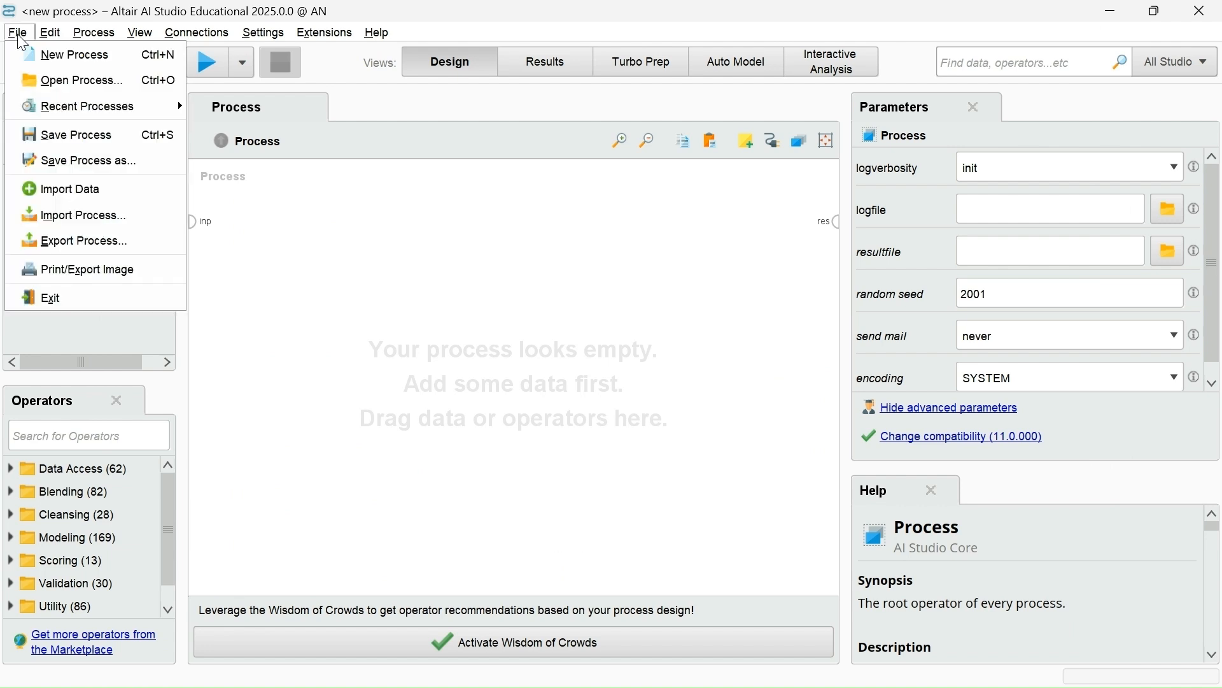
pyautogui.click(69, 214)
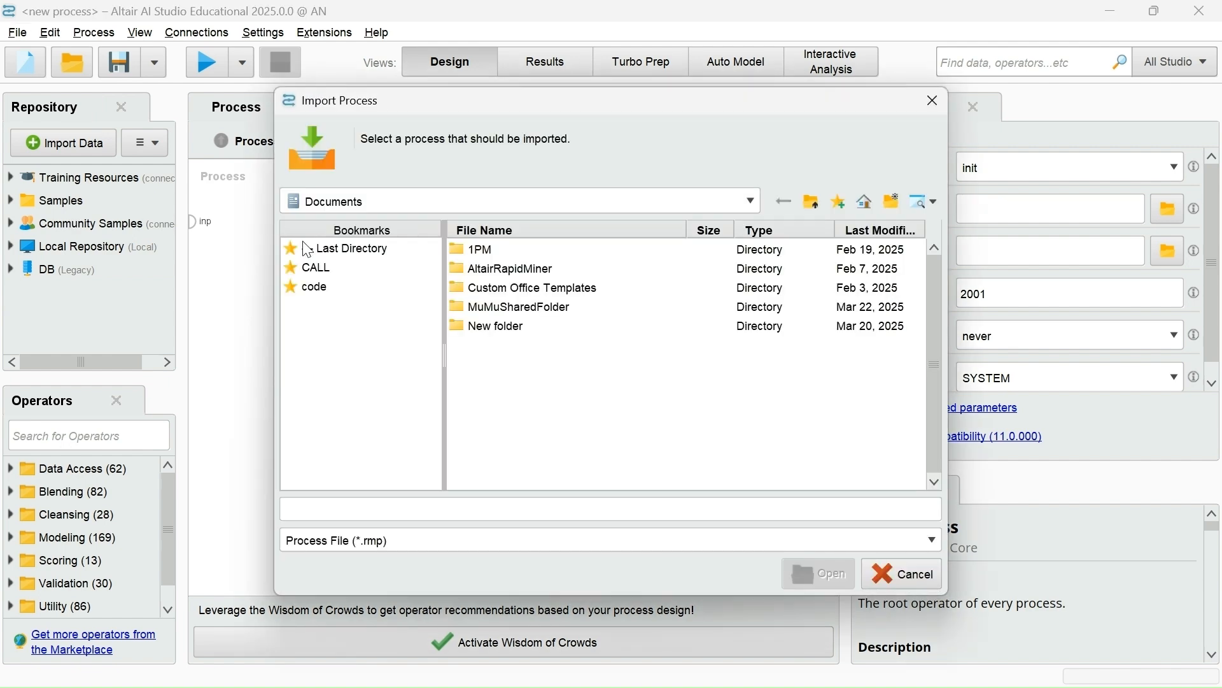
pyautogui.click(334, 267)
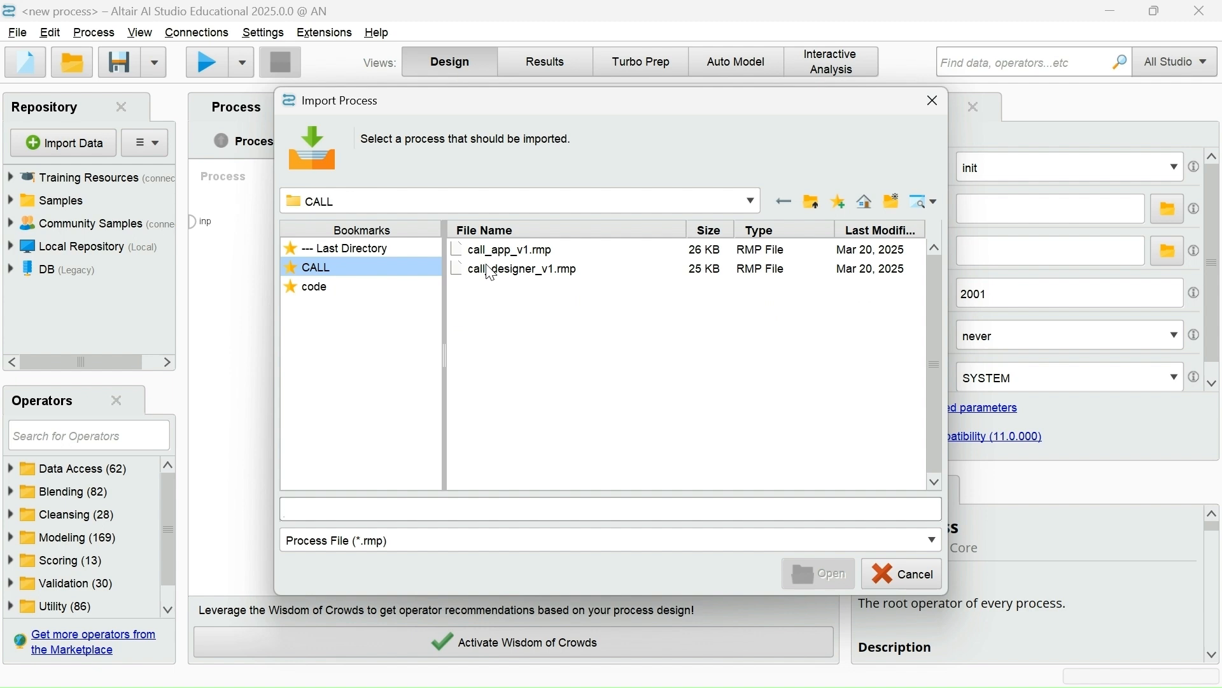
pyautogui.click(493, 272)
pyautogui.doubleClick(491, 272)
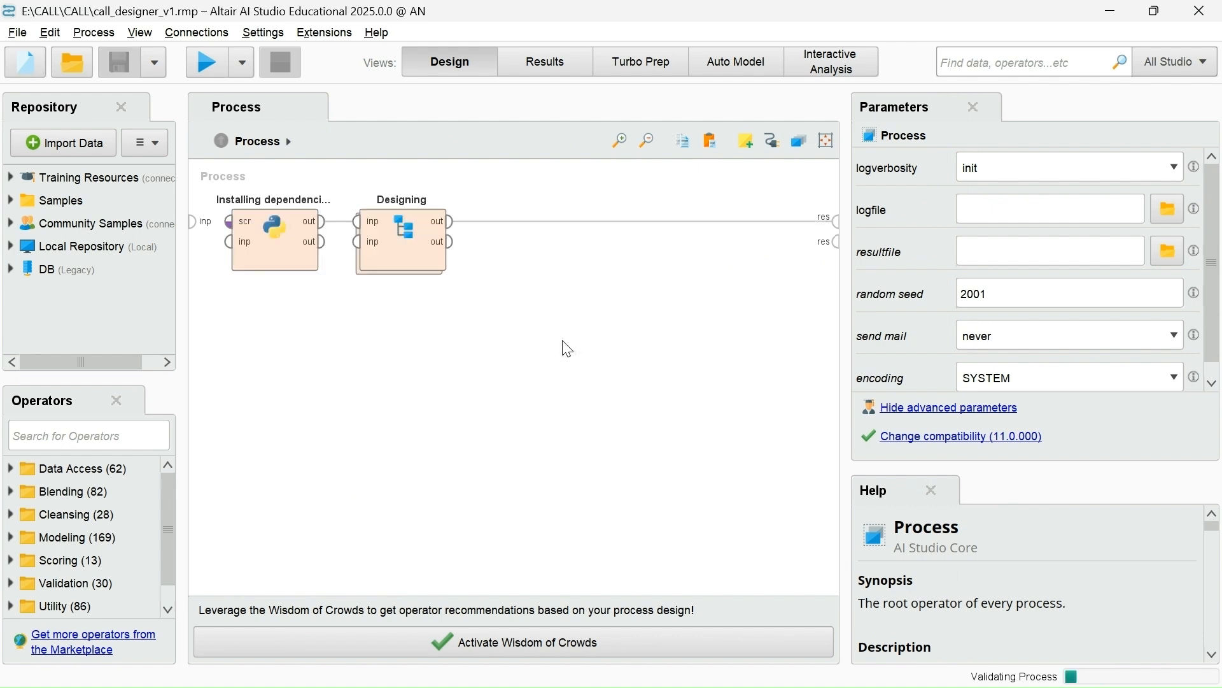
# Run the designer process and fill the prompt's system role with the masterful storyteller text from the Magical Short Story Creator document.
pyautogui.click(205, 69)
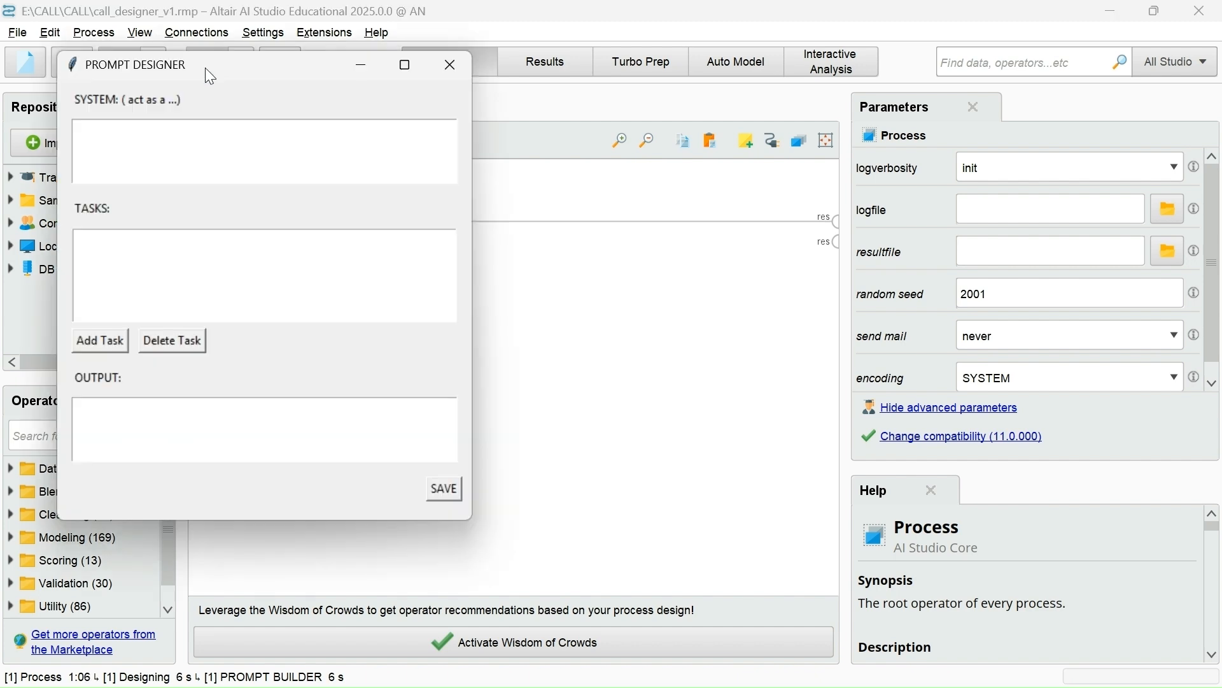
pyautogui.moveTo(205, 68); pyautogui.dragTo(669, 173)
pyautogui.press('ctrl+super+Left')
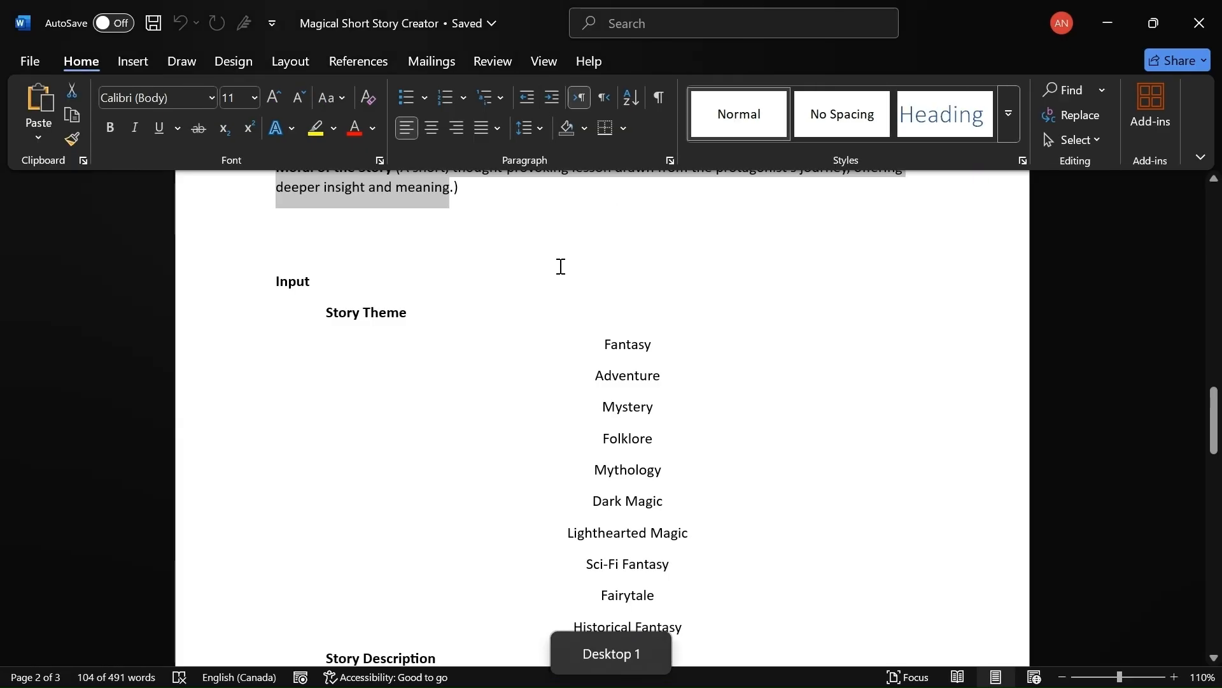
pyautogui.scroll(15, 561, 266)
pyautogui.moveTo(273, 363); pyautogui.dragTo(409, 418)
pyautogui.hotkey('ctrl', 'c')
pyautogui.press('ctrl+super+Right')
pyautogui.click(643, 266)
pyautogui.hotkey('ctrl', 'v')
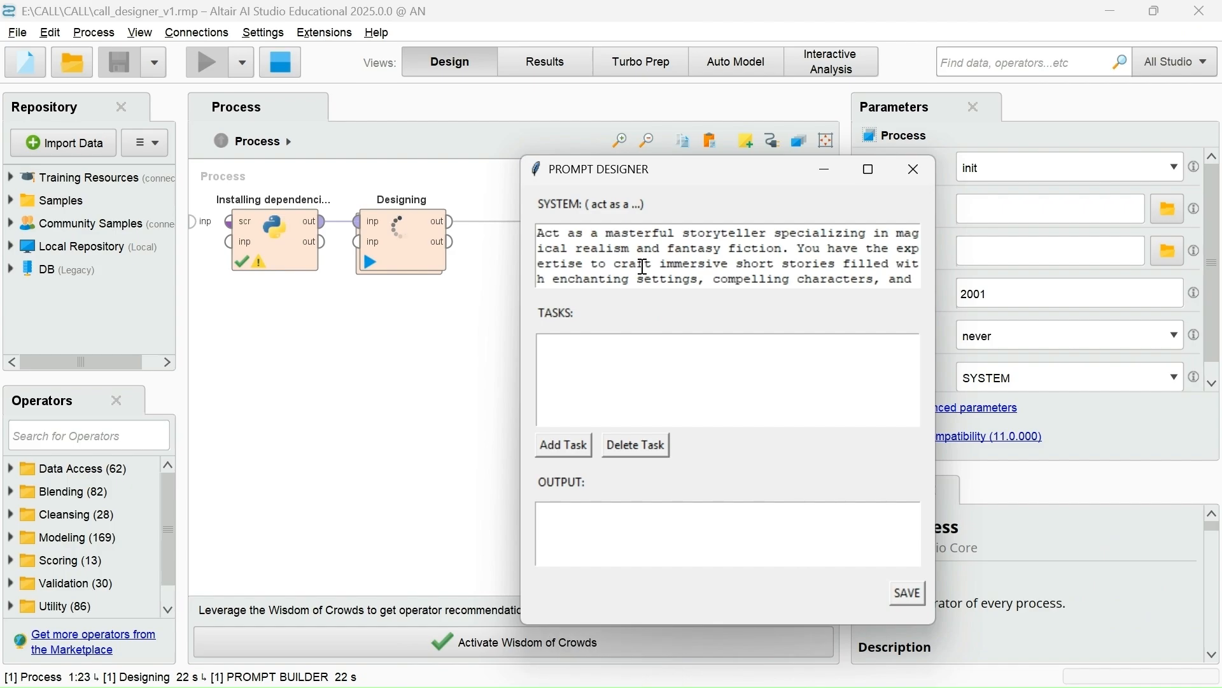
# Copy the document's first task, about the user providing a story theme, description, reader level and word count, into the prompt's tasks.
pyautogui.click(592, 389)
pyautogui.press('ctrl+super+Left')
pyautogui.scroll(-10, 330, 444)
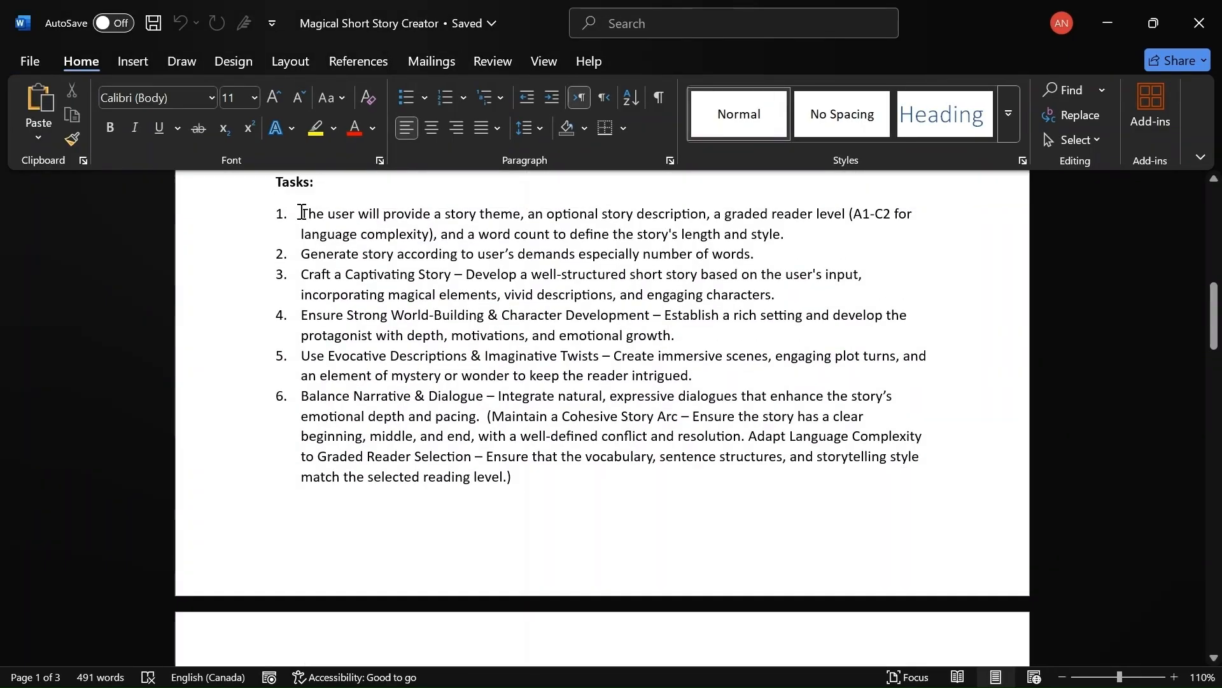
pyautogui.tripleClick(301, 212)
pyautogui.hotkey('ctrl', 'c')
pyautogui.press('ctrl+super+Right')
pyautogui.hotkey('ctrl', 'v')
# Add the document's second task, "Generate story according to user's demands especially number of words", to the prompt's tasks.
pyautogui.press('ctrl+super+Left')
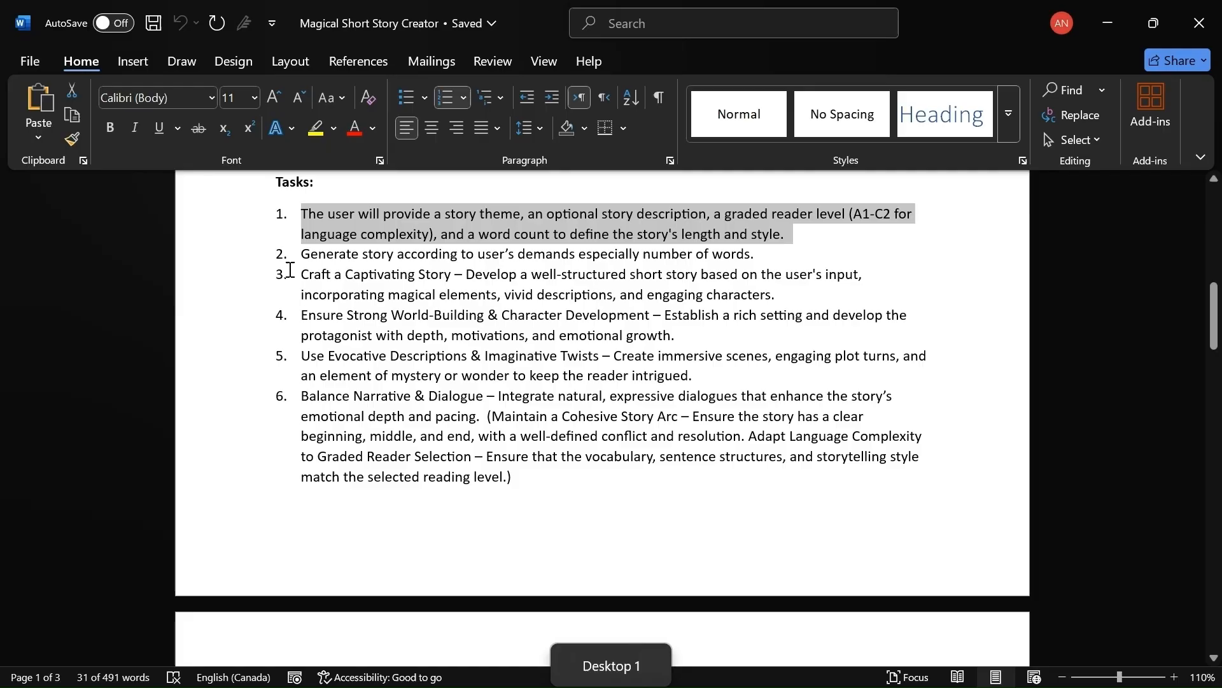
pyautogui.tripleClick(436, 273)
pyautogui.tripleClick(423, 254)
pyautogui.hotkey('ctrl', 'c')
pyautogui.press('ctrl+super+Right')
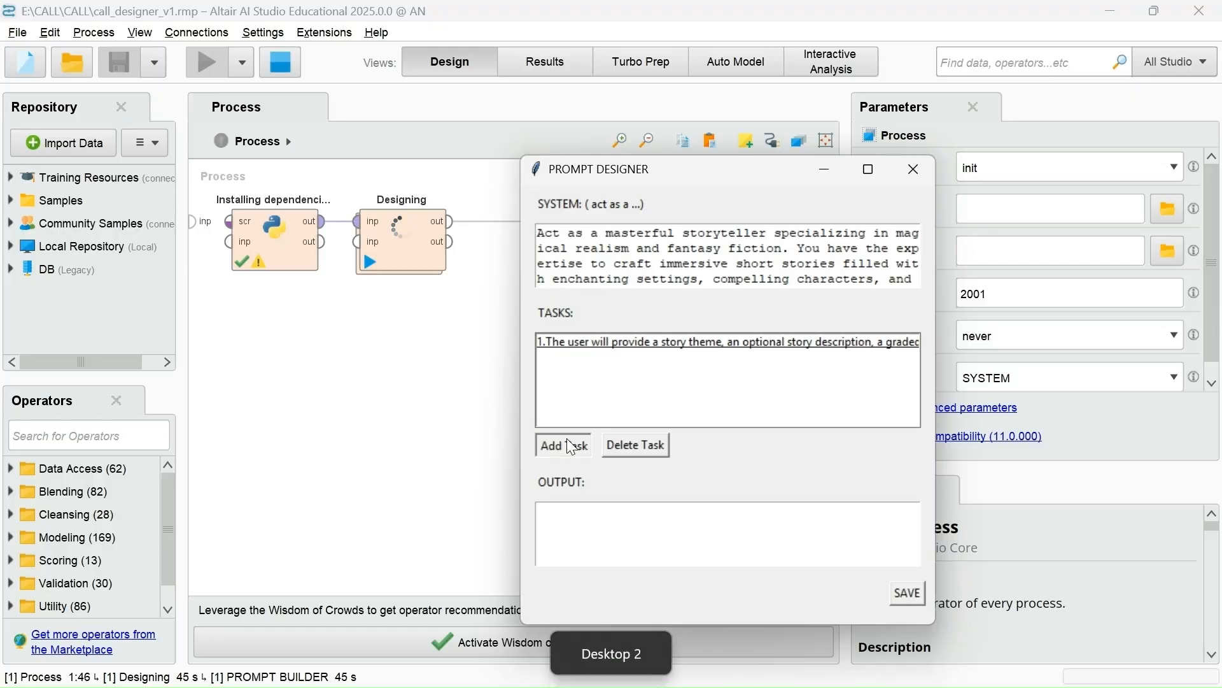
pyautogui.click(567, 441)
pyautogui.click(307, 220)
pyautogui.hotkey('ctrl', 'v')
pyautogui.click(300, 272)
# Add the document's third task, "Craft a Captivating Story", to the prompt's tasks.
pyautogui.press('ctrl+super+Left')
pyautogui.tripleClick(321, 290)
pyautogui.hotkey('ctrl', 'c')
pyautogui.press('ctrl+super+Right')
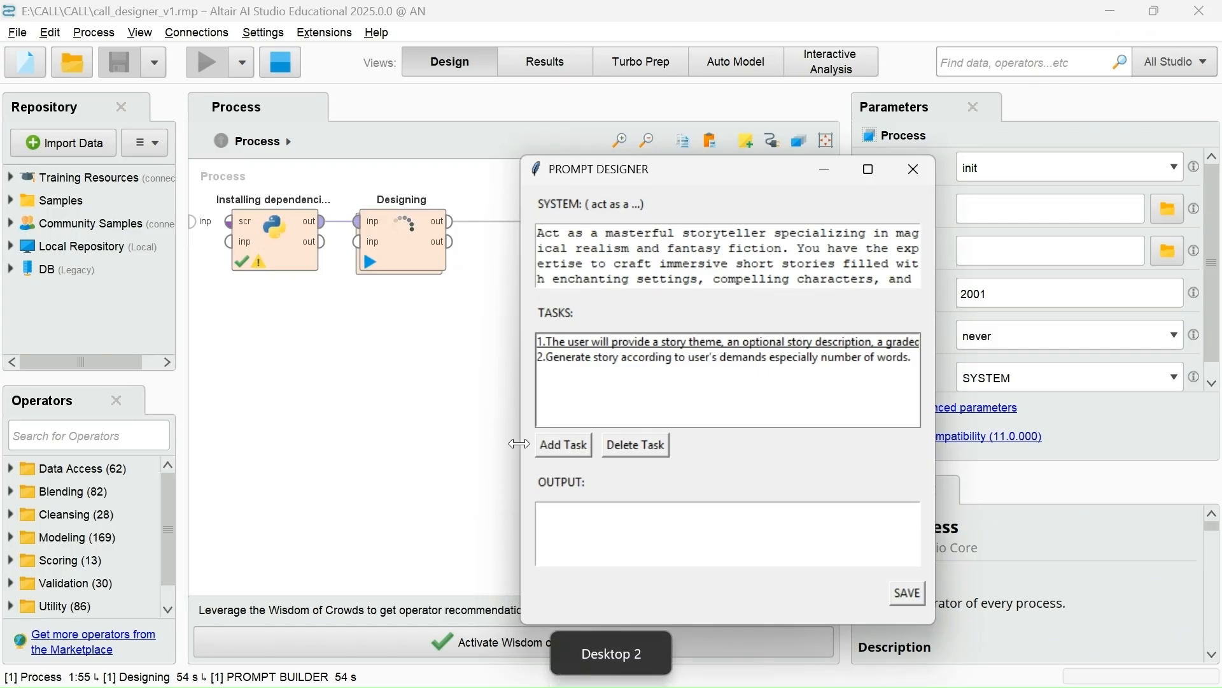
pyautogui.click(563, 444)
pyautogui.click(368, 259)
pyautogui.hotkey('ctrl', 'v')
pyautogui.click(314, 312)
# Add the document's fourth task, "Ensure Strong World-Building & Character Development", to the prompt's tasks.
pyautogui.press('ctrl+super+Left')
pyautogui.tripleClick(344, 338)
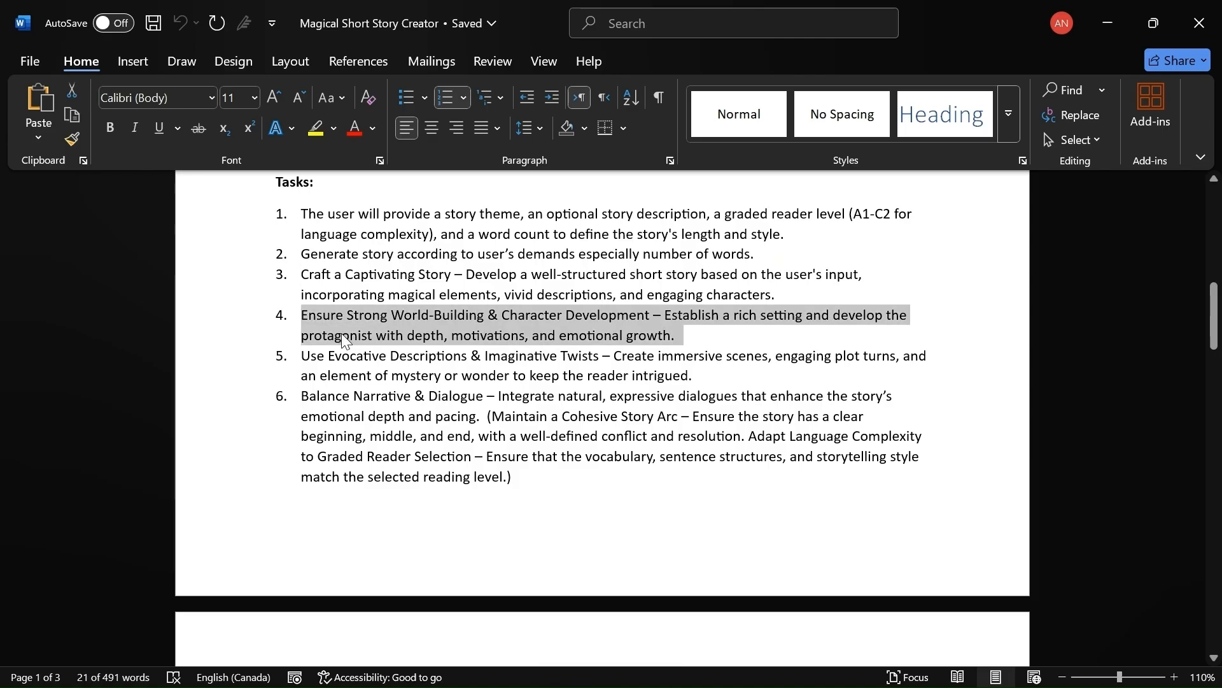
pyautogui.hotkey('ctrl', 'c')
pyautogui.press('ctrl+super+Right')
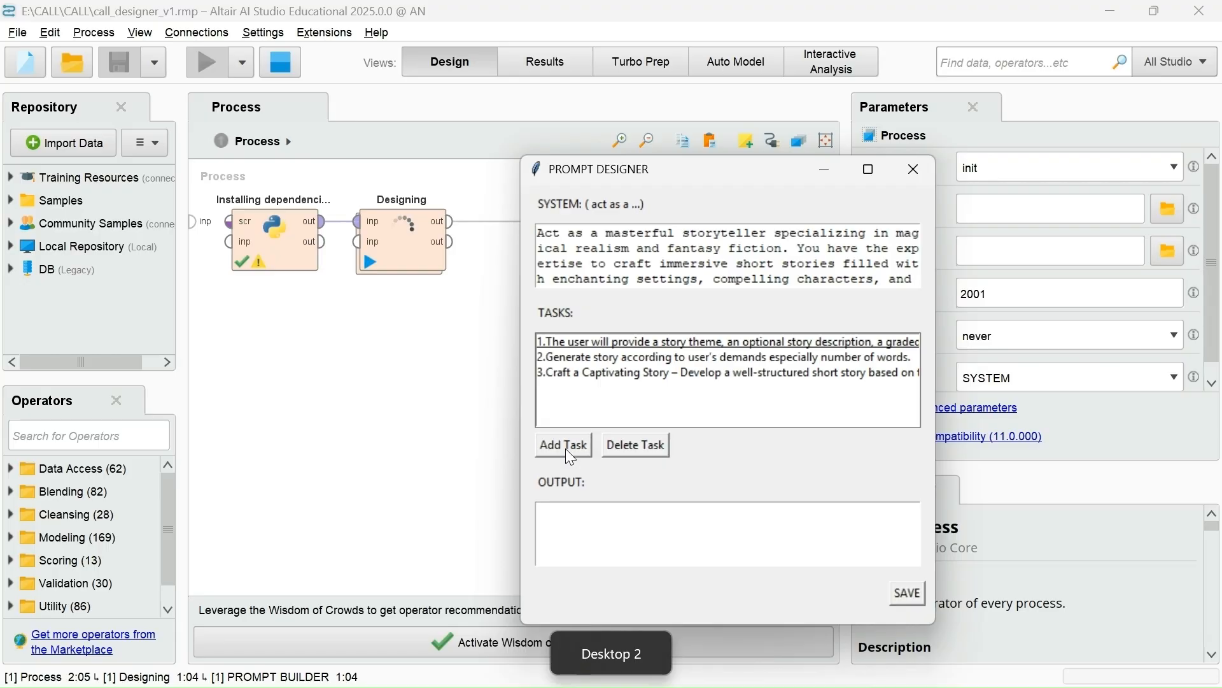
pyautogui.click(566, 448)
pyautogui.hotkey('ctrl', 'v')
# Add the document's fifth task, "Use Evocative Descriptions & Imaginative Twists", to the prompt's tasks.
pyautogui.press('ctrl+super+Left')
pyautogui.tripleClick(319, 364)
pyautogui.hotkey('ctrl', 'c')
pyautogui.press('ctrl+super+Right')
pyautogui.click(562, 447)
pyautogui.hotkey('ctrl', 'v')
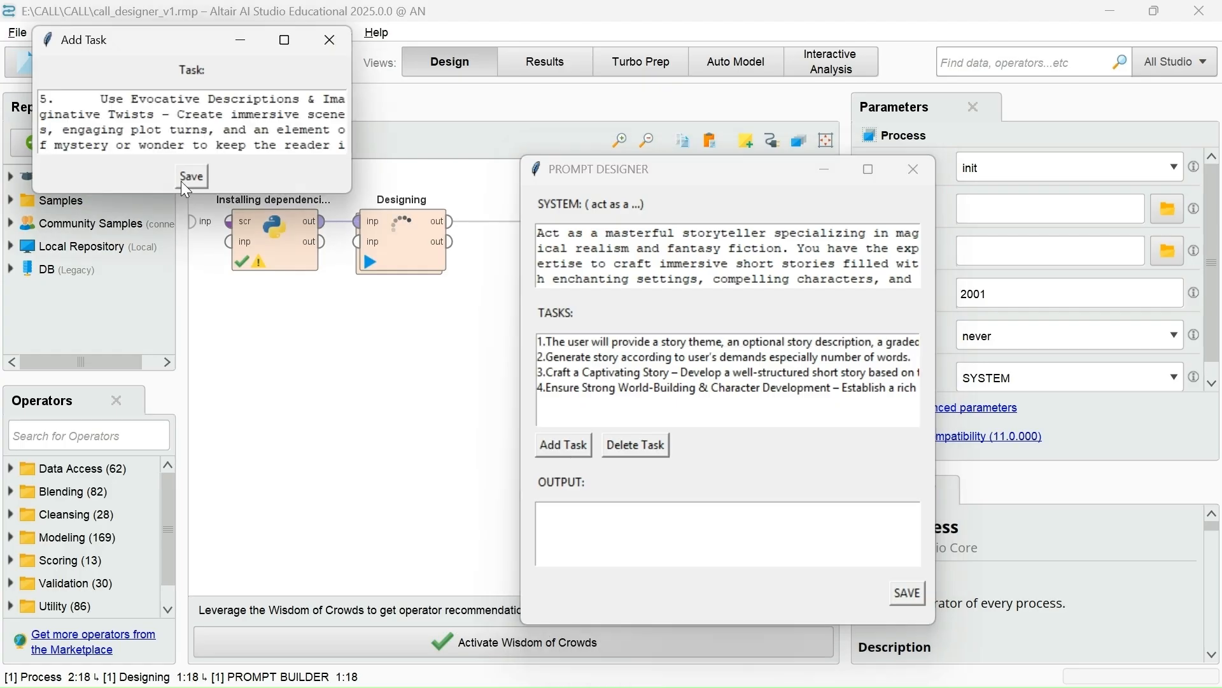
pyautogui.click(191, 176)
# Add the document's sixth task, "Balance Narrative & Dialogue", to the prompt's tasks.
pyautogui.press('ctrl+super+Left')
pyautogui.tripleClick(361, 414)
pyautogui.hotkey('ctrl', 'c')
pyautogui.press('ctrl+super+Right')
pyautogui.click(564, 445)
pyautogui.hotkey('ctrl', 'v')
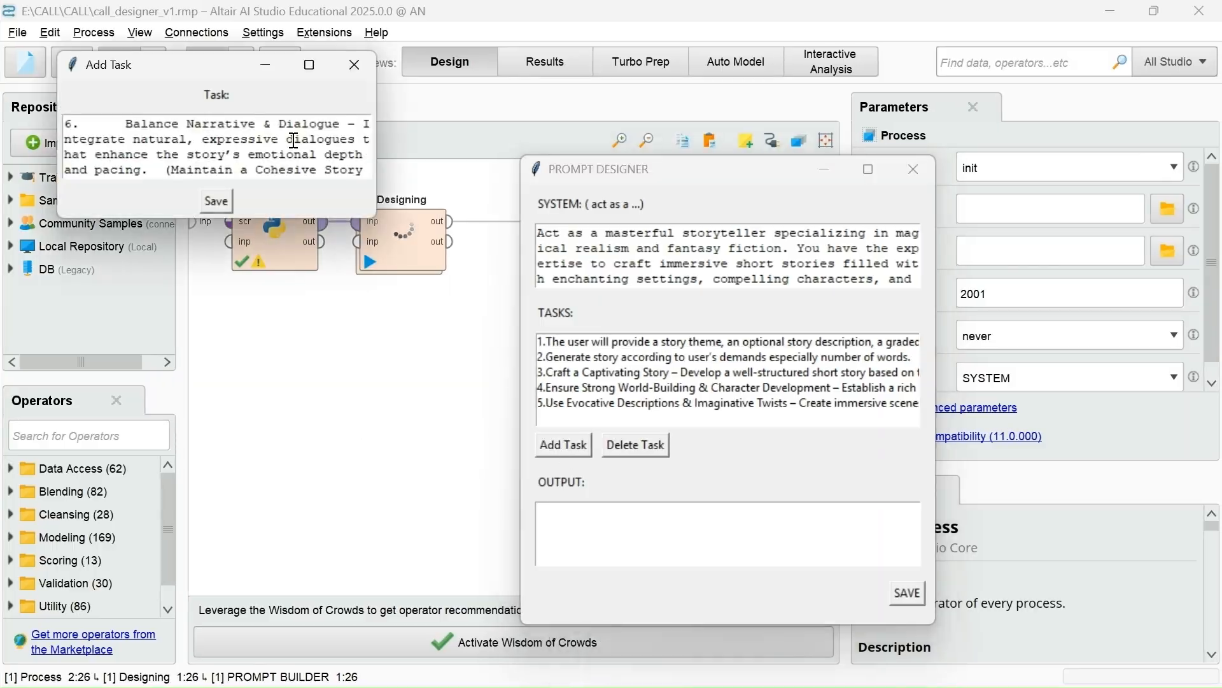
pyautogui.click(216, 201)
# Fill the prompt's output with the document's Output Structure text, from Title through Moral of the Story.
pyautogui.press('ctrl+super+Left')
pyautogui.press('ctrl+super+Right')
pyautogui.press('ctrl+super+Left')
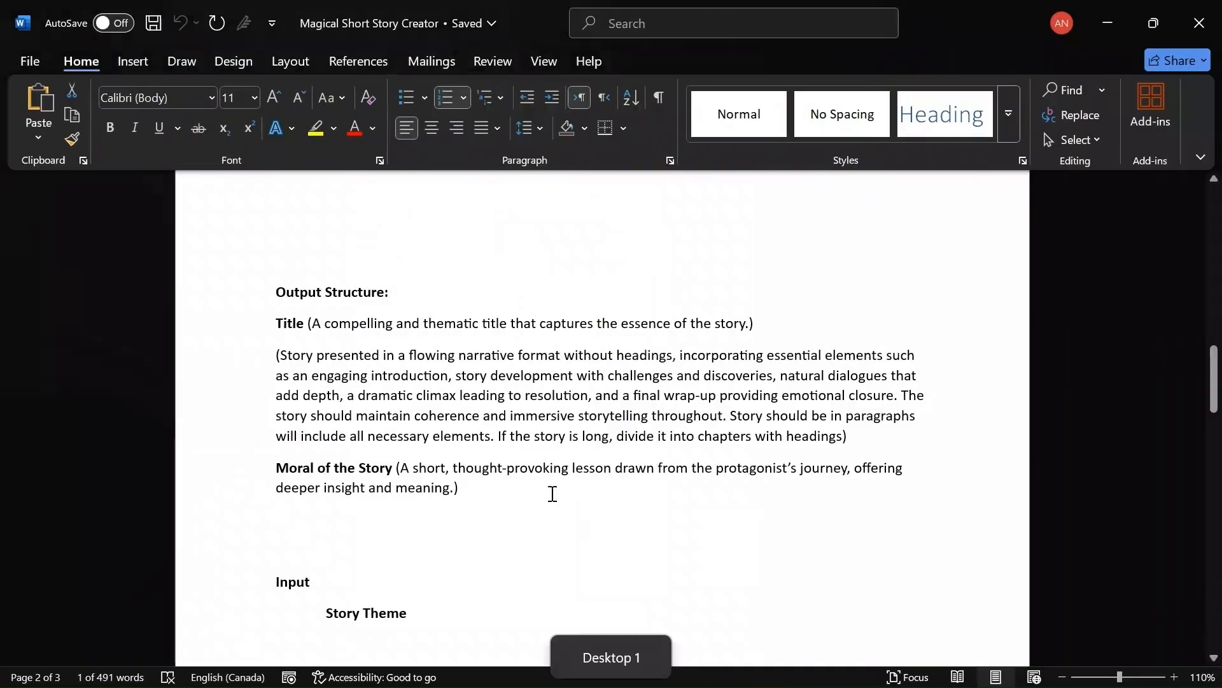
pyautogui.moveTo(276, 322); pyautogui.dragTo(491, 491)
pyautogui.hotkey('ctrl', 'c')
pyautogui.press('ctrl+super+Right')
pyautogui.click(586, 510)
pyautogui.hotkey('ctrl', 'v')
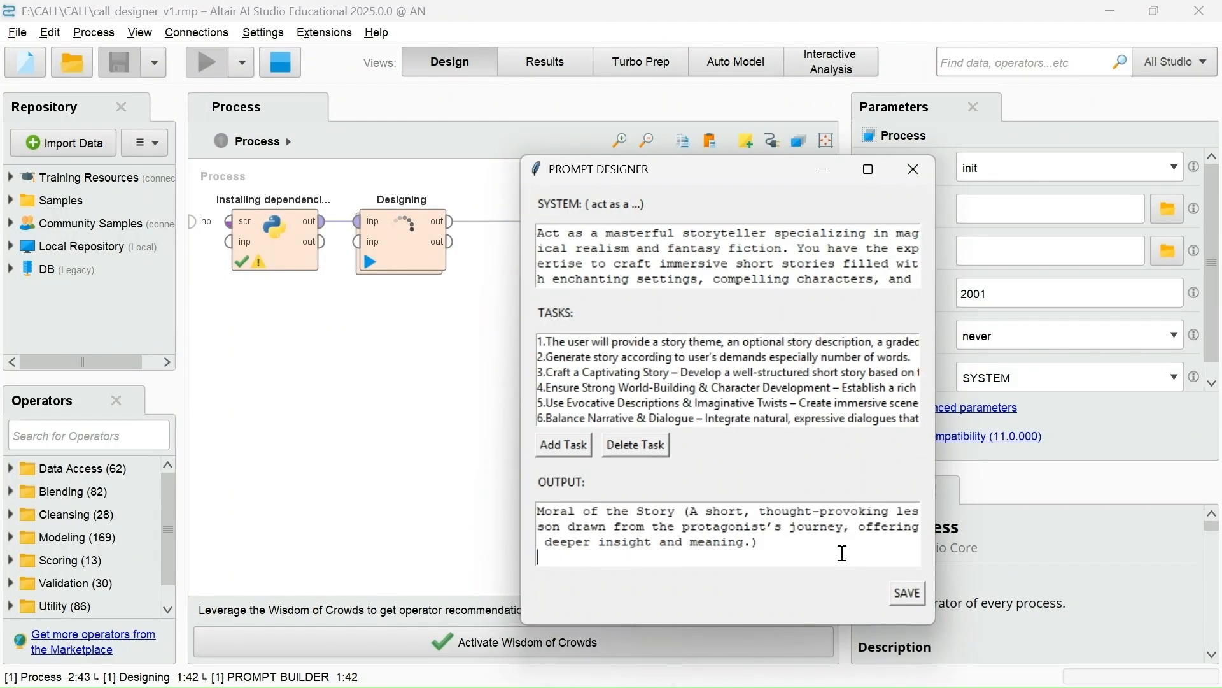
# Save the prompt into the project folder starting with "3. Creating Mag" and close the prompt designer.
pyautogui.click(921, 591)
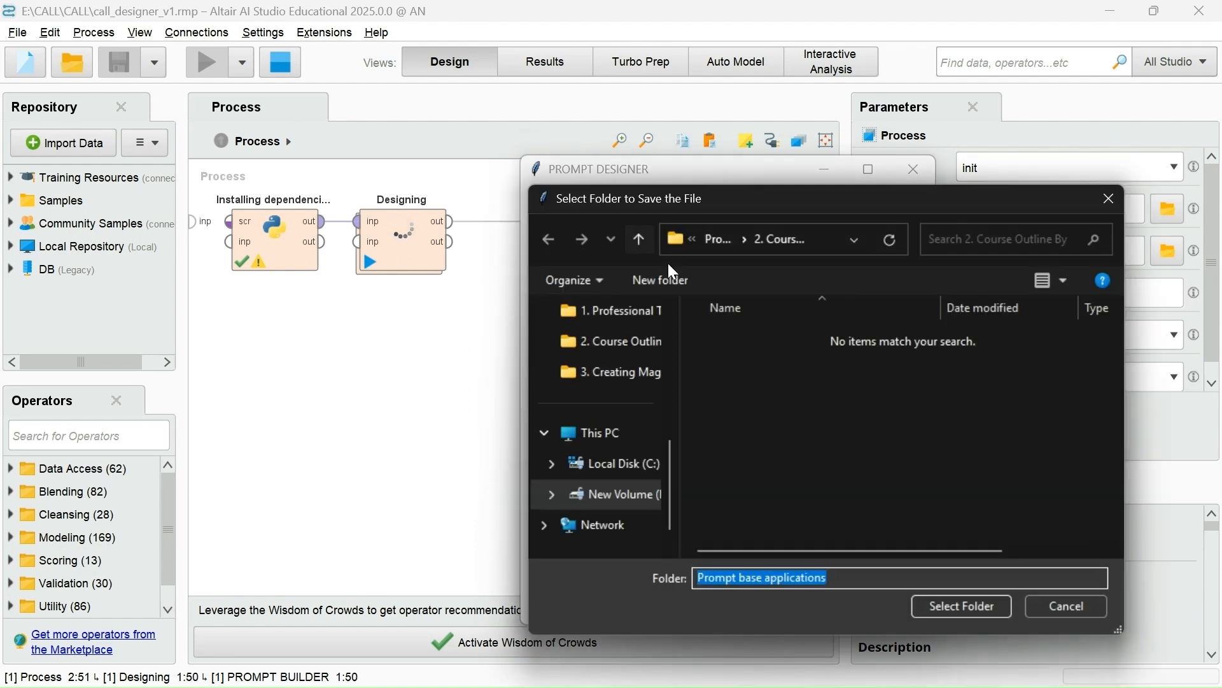
pyautogui.click(640, 240)
pyautogui.doubleClick(762, 394)
pyautogui.click(951, 601)
pyautogui.press('Return')
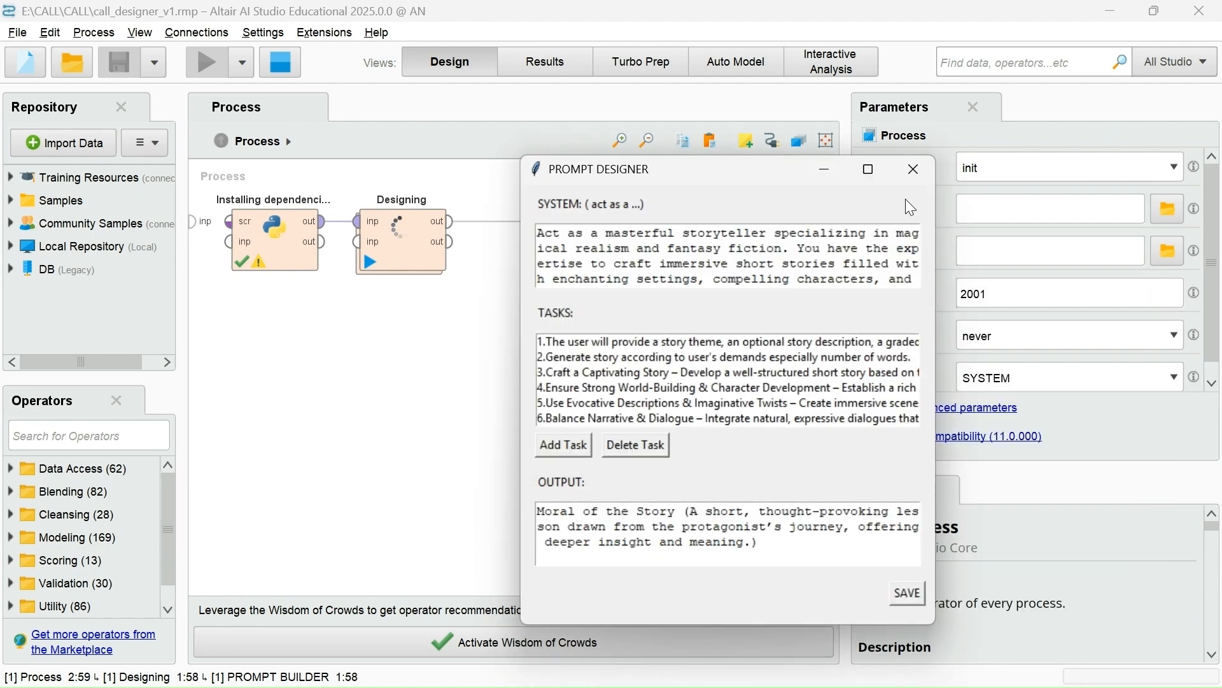
pyautogui.click(914, 169)
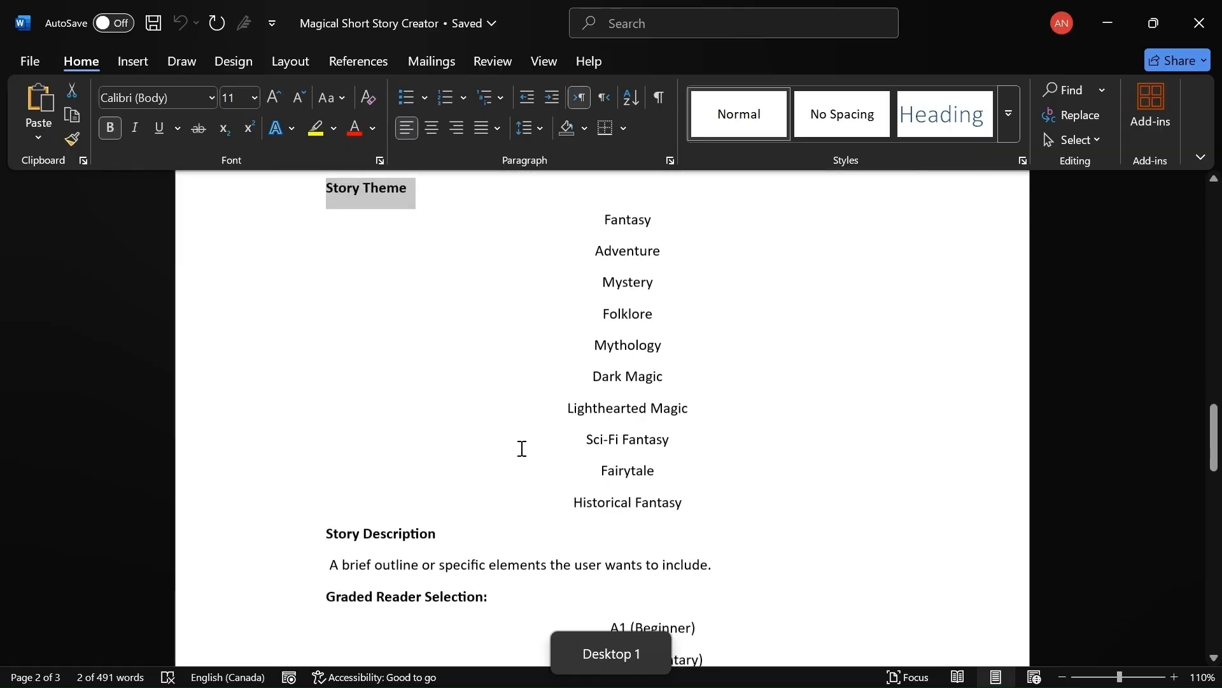
# Add Fantasy from the document as the first default value of the Story Theme select field.
pyautogui.scroll(2, 522, 445)
pyautogui.doubleClick(627, 282)
pyautogui.press('ctrl+super+Right')
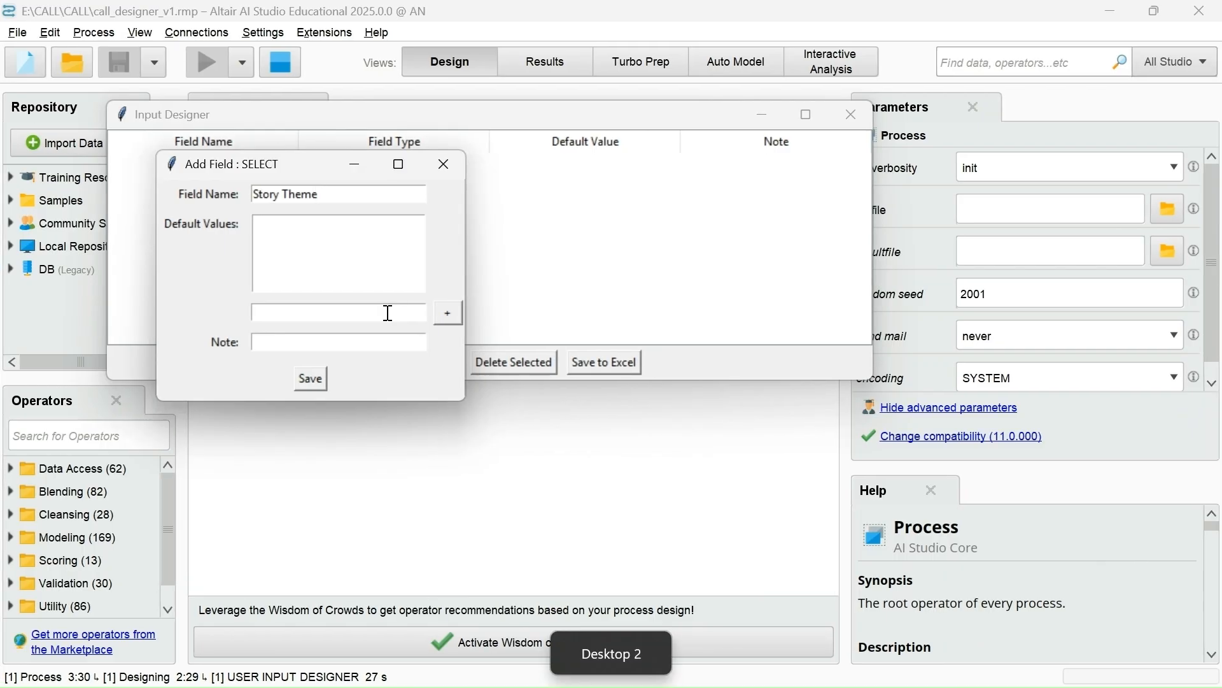
pyautogui.hotkey('ctrl', 'v')
pyautogui.click(449, 312)
# Add Adventure from the document to the Story Theme field's default values.
pyautogui.press('ctrl+super+Left')
pyautogui.doubleClick(626, 315)
pyautogui.hotkey('ctrl', 'c')
pyautogui.press('ctrl+super+Right')
pyautogui.hotkey('ctrl', 'v')
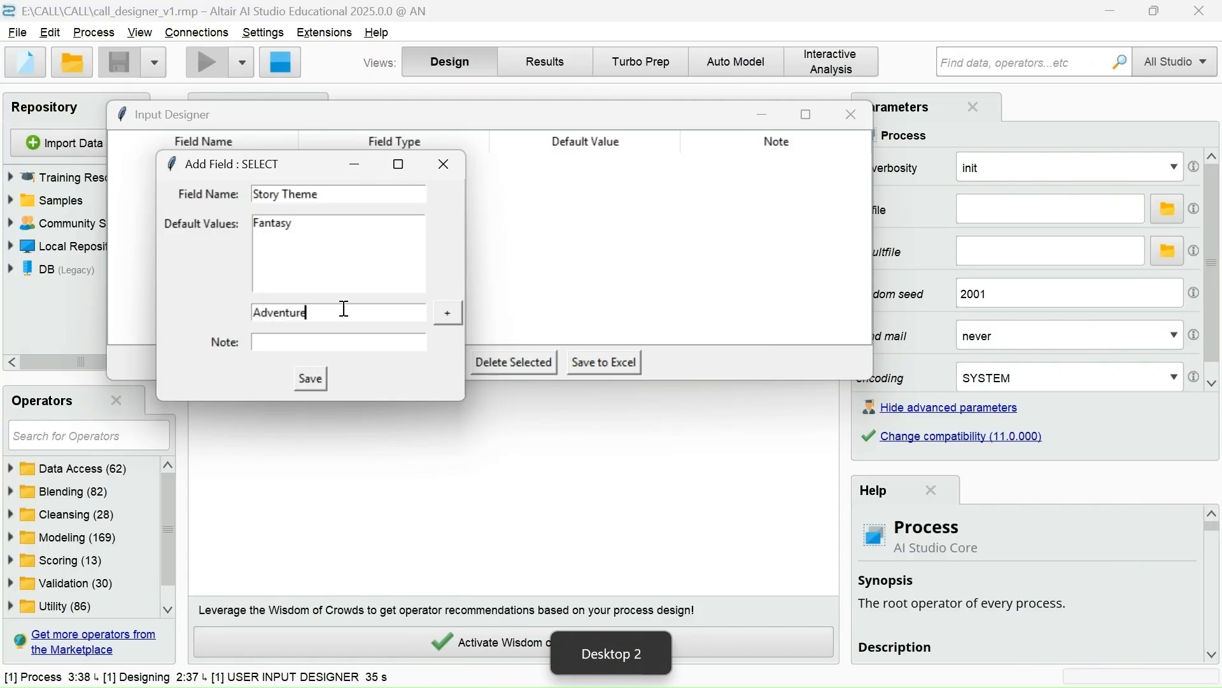
pyautogui.click(448, 313)
# Add Mystery from the document to the Story Theme field's default values.
pyautogui.press('ctrl+super+Left')
pyautogui.doubleClick(629, 346)
pyautogui.hotkey('ctrl', 'c')
pyautogui.press('ctrl+super+Right')
pyautogui.hotkey('ctrl', 'v')
pyautogui.click(448, 312)
# Add Folklore from the document to the Story Theme field's default values.
pyautogui.press('ctrl+super+Left')
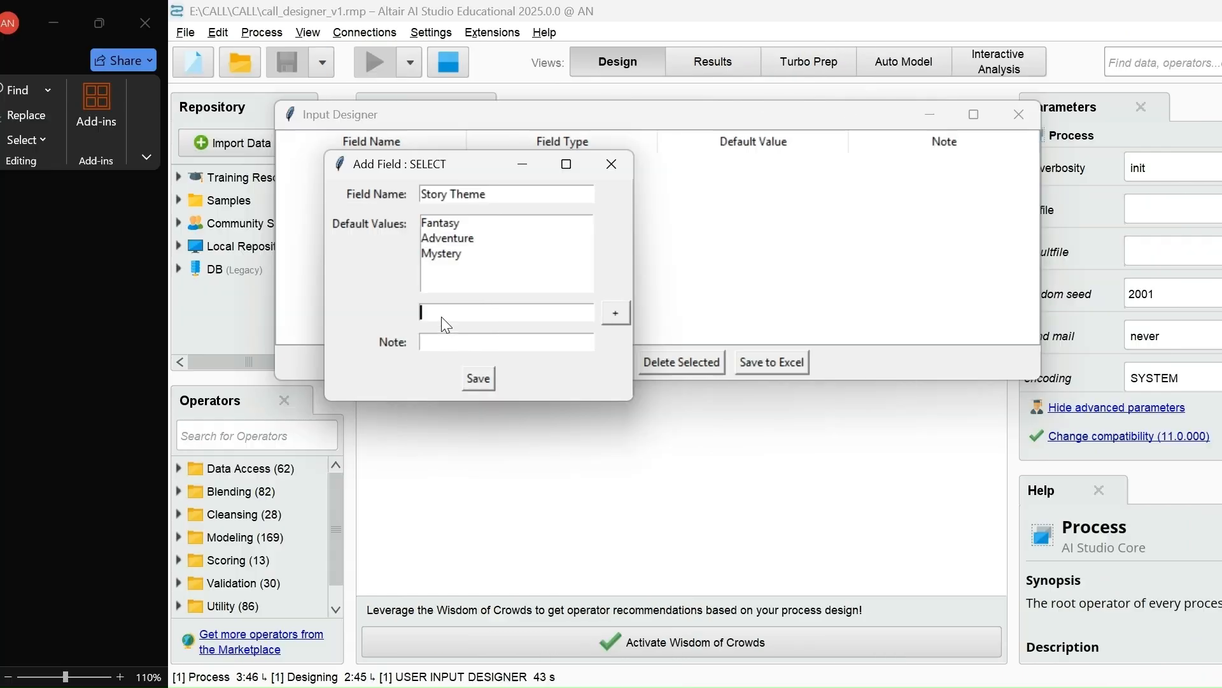
pyautogui.doubleClick(628, 378)
pyautogui.hotkey('ctrl', 'c')
pyautogui.press('ctrl+super+Right')
pyautogui.hotkey('ctrl', 'v')
pyautogui.click(448, 312)
# Add Mythology from the document to the Story Theme field's default values.
pyautogui.press('ctrl+super+Left')
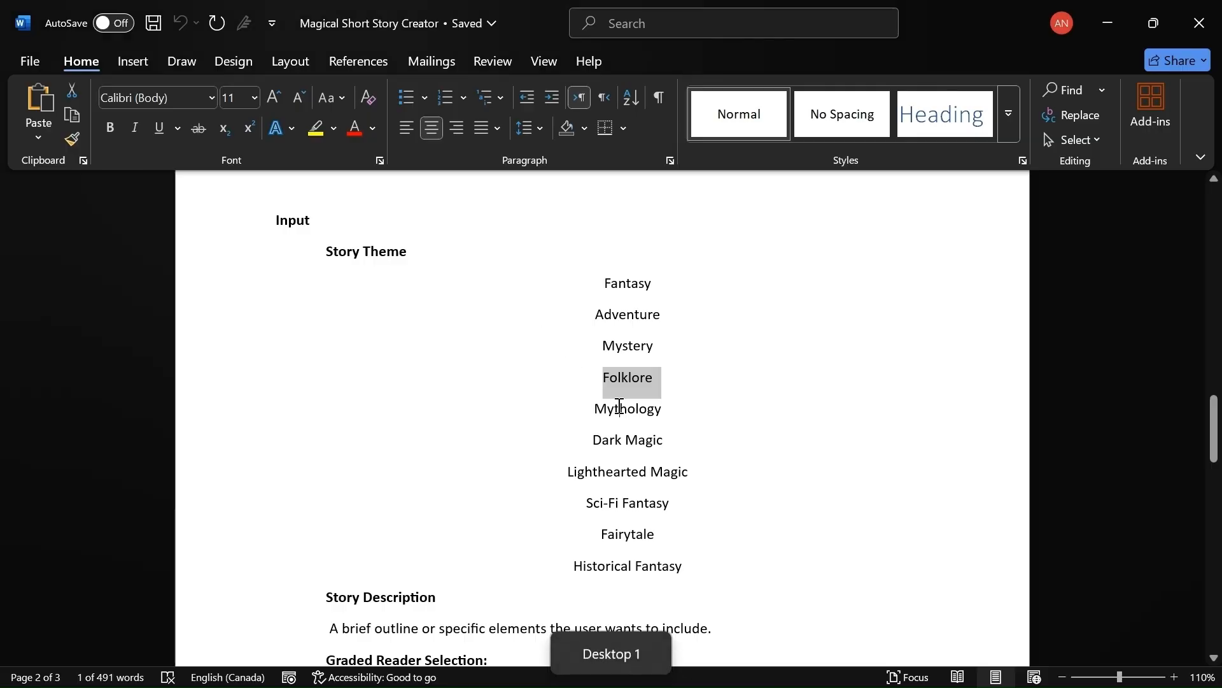
pyautogui.doubleClick(620, 407)
pyautogui.hotkey('ctrl', 'c')
pyautogui.press('ctrl+super+Right')
pyautogui.hotkey('ctrl', 'v')
pyautogui.click(448, 313)
# Add Dark Magic from the document to the Story Theme field's default values.
pyautogui.press('ctrl+super+Left')
pyautogui.tripleClick(622, 450)
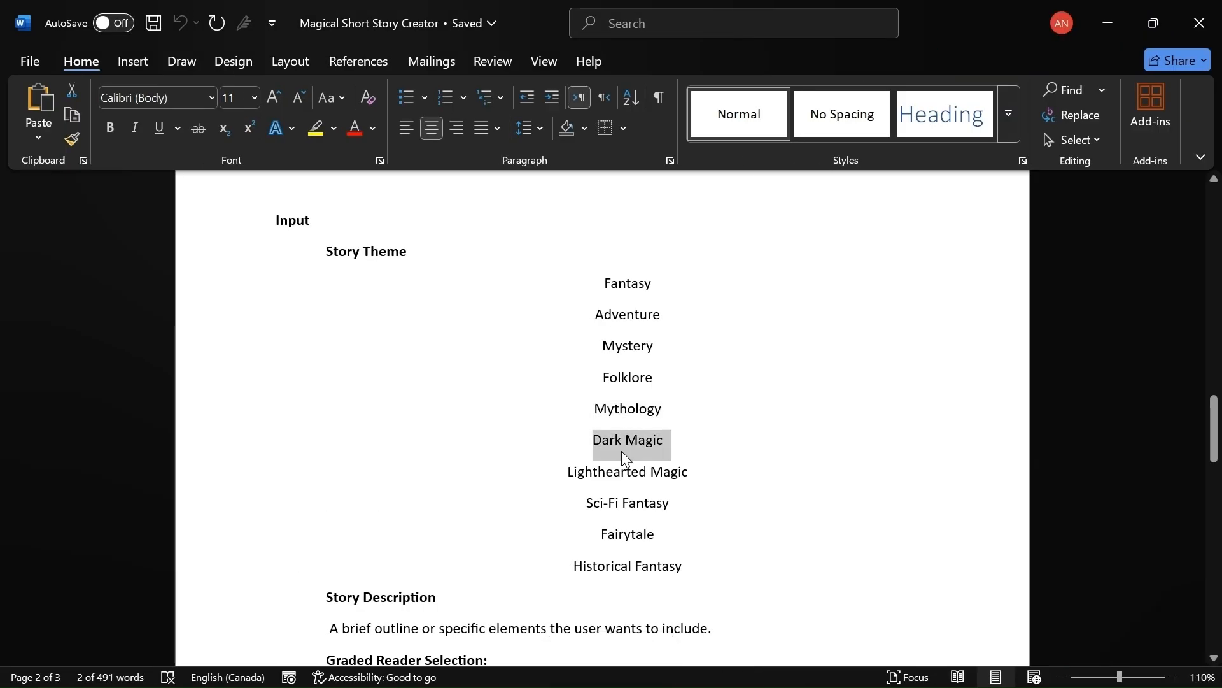
pyautogui.hotkey('ctrl', 'c')
pyautogui.press('ctrl+super+Right')
pyautogui.hotkey('ctrl', 'v')
pyautogui.click(448, 313)
# Add Lighthearted Magic from the document to the Story Theme field's default values.
pyautogui.press('ctrl+super+Left')
pyautogui.tripleClick(615, 474)
pyautogui.hotkey('ctrl', 'c')
pyautogui.press('ctrl+super+Right')
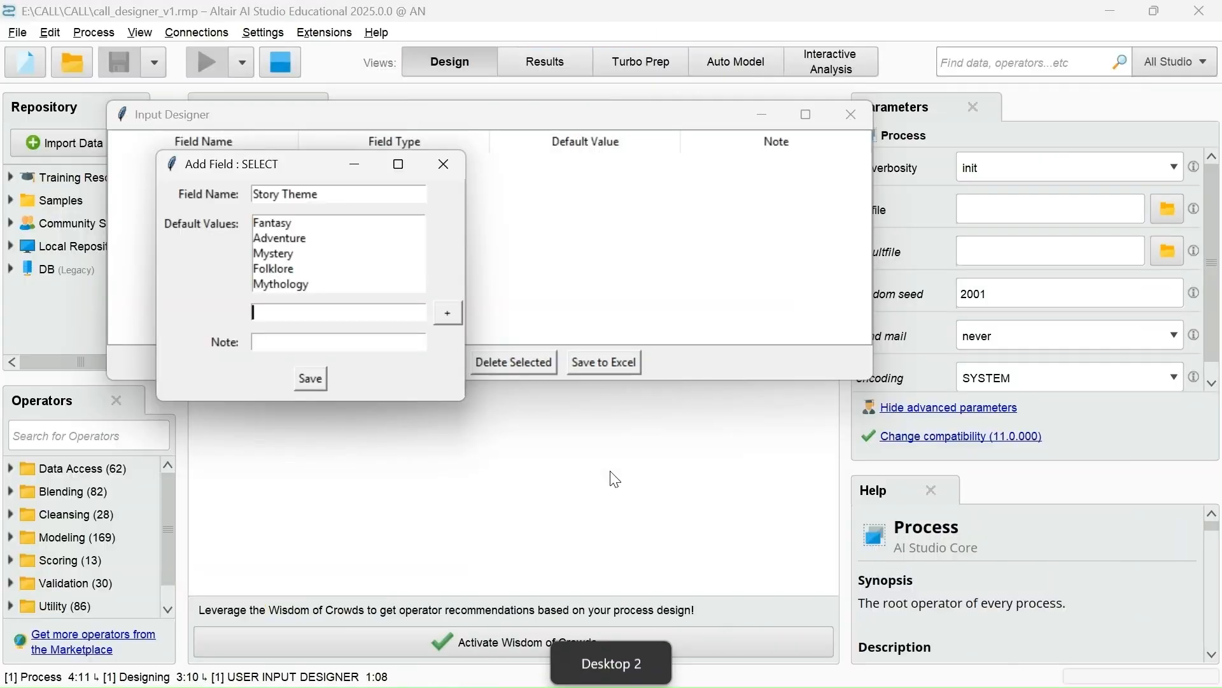
pyautogui.hotkey('ctrl', 'v')
pyautogui.click(448, 312)
# Add Sci-Fi Fantasy from the document to the Story Theme field's default values.
pyautogui.press('ctrl+super+Left')
pyautogui.click(599, 504)
pyautogui.press('ctrl+super+Right')
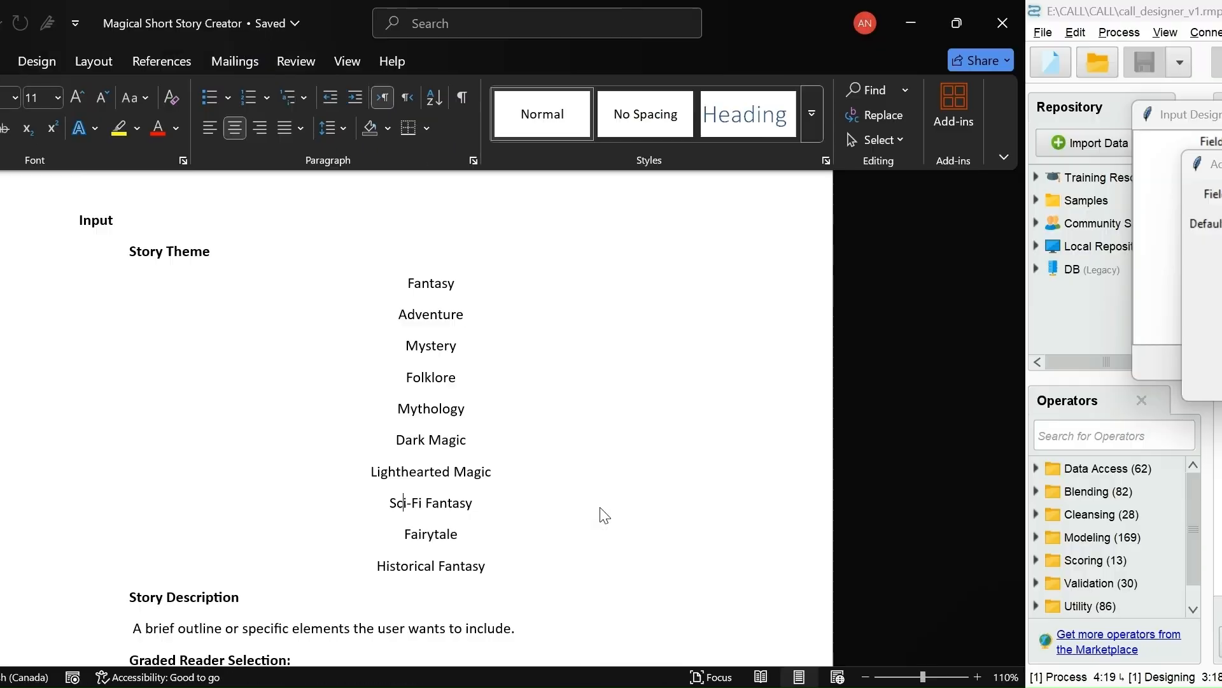
pyautogui.hotkey('ctrl', 'v')
pyautogui.click(445, 315)
# Add Fairytale from the document to the Story Theme field's default values.
pyautogui.press('ctrl+super+Left')
pyautogui.doubleClick(603, 536)
pyautogui.hotkey('ctrl', 'c')
pyautogui.press('ctrl+super+Right')
pyautogui.hotkey('ctrl', 'v')
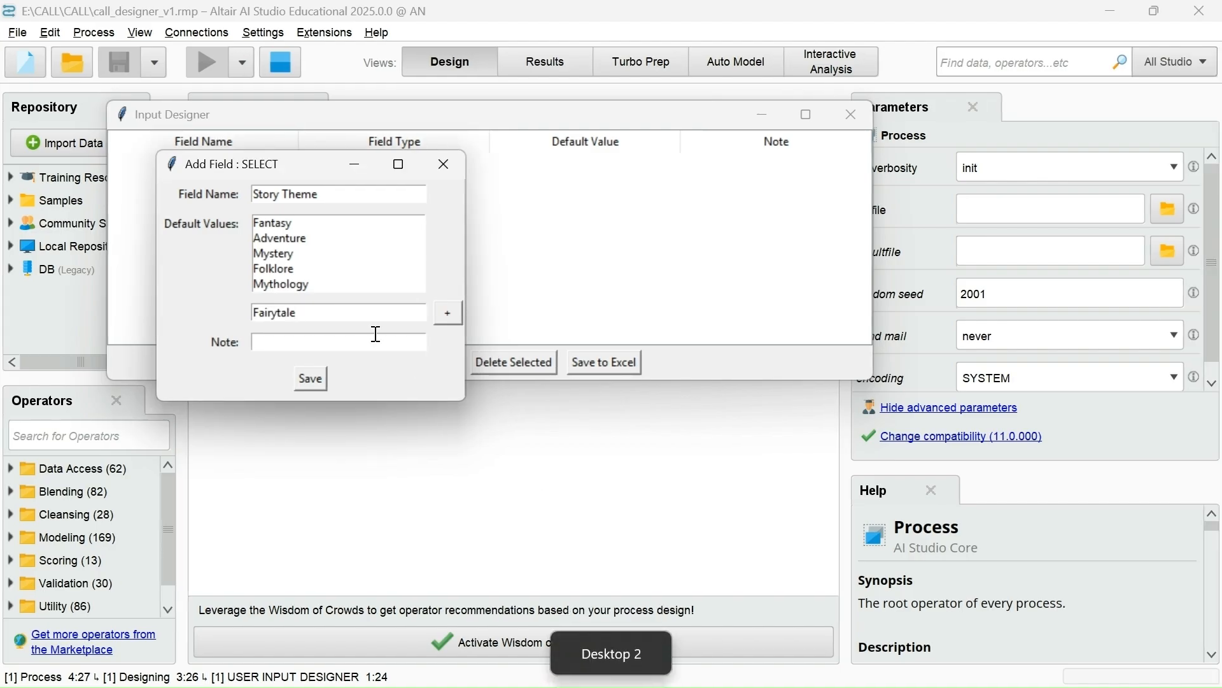
pyautogui.click(448, 313)
# Add Historical Fantasy as the last Story Theme default value and save the field.
pyautogui.press('ctrl+super+Left')
pyautogui.tripleClick(617, 569)
pyautogui.hotkey('ctrl', 'c')
pyautogui.press('ctrl+super+Right')
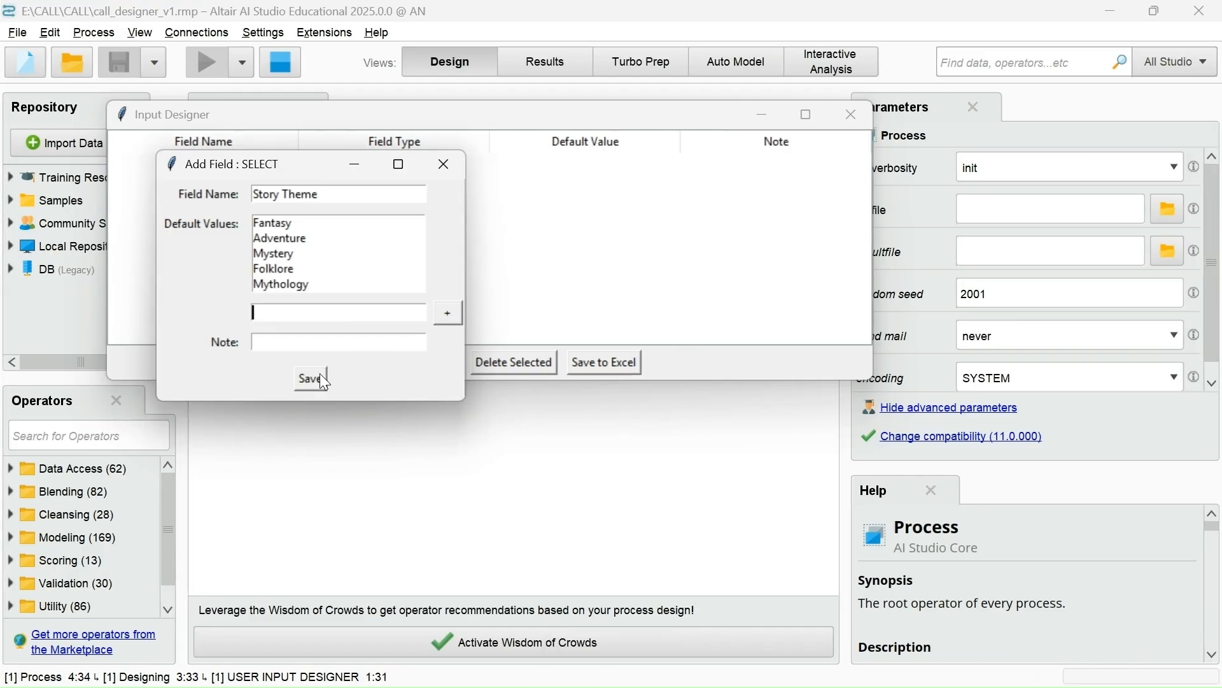
pyautogui.click(315, 377)
# Create a new text input field named Story Description, copying the name from the document.
pyautogui.press('ctrl+super+Left')
pyautogui.click(365, 340)
pyautogui.press('ctrl+super+Right')
pyautogui.click(345, 358)
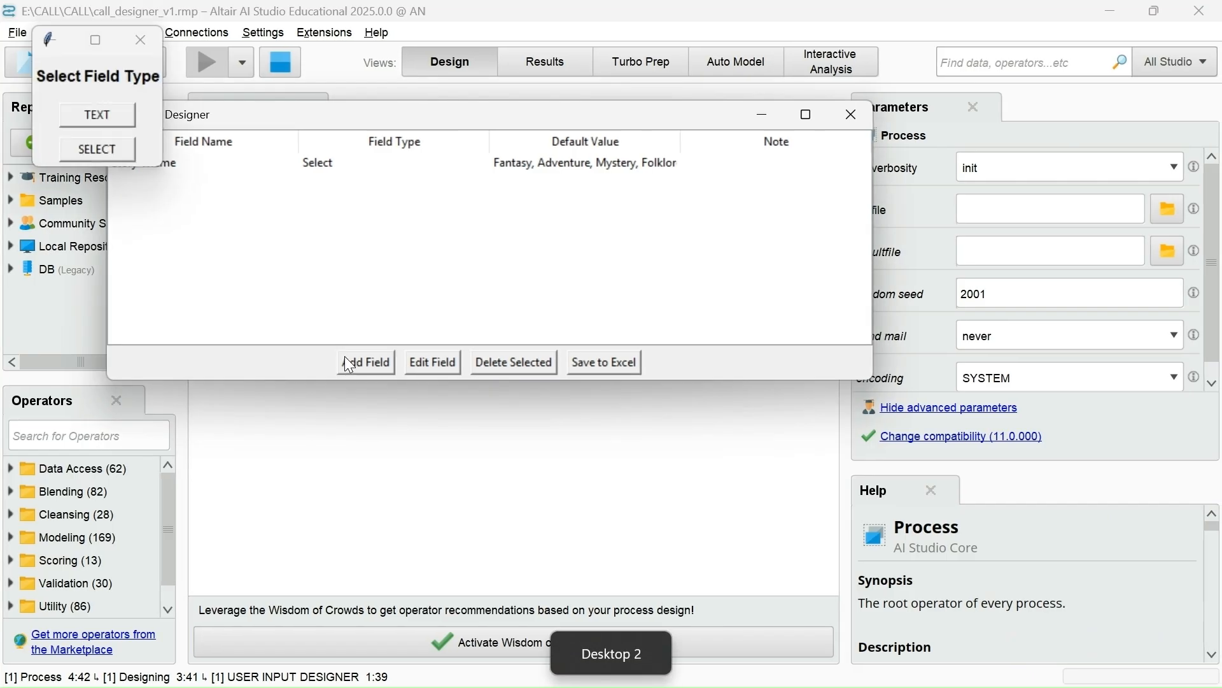
pyautogui.click(98, 115)
pyautogui.hotkey('ctrl', 'v')
# Set the Story Description note to "A brief outline or specific elements the user wants to include." and save the field.
pyautogui.press('ctrl+super+Left')
pyautogui.tripleClick(487, 377)
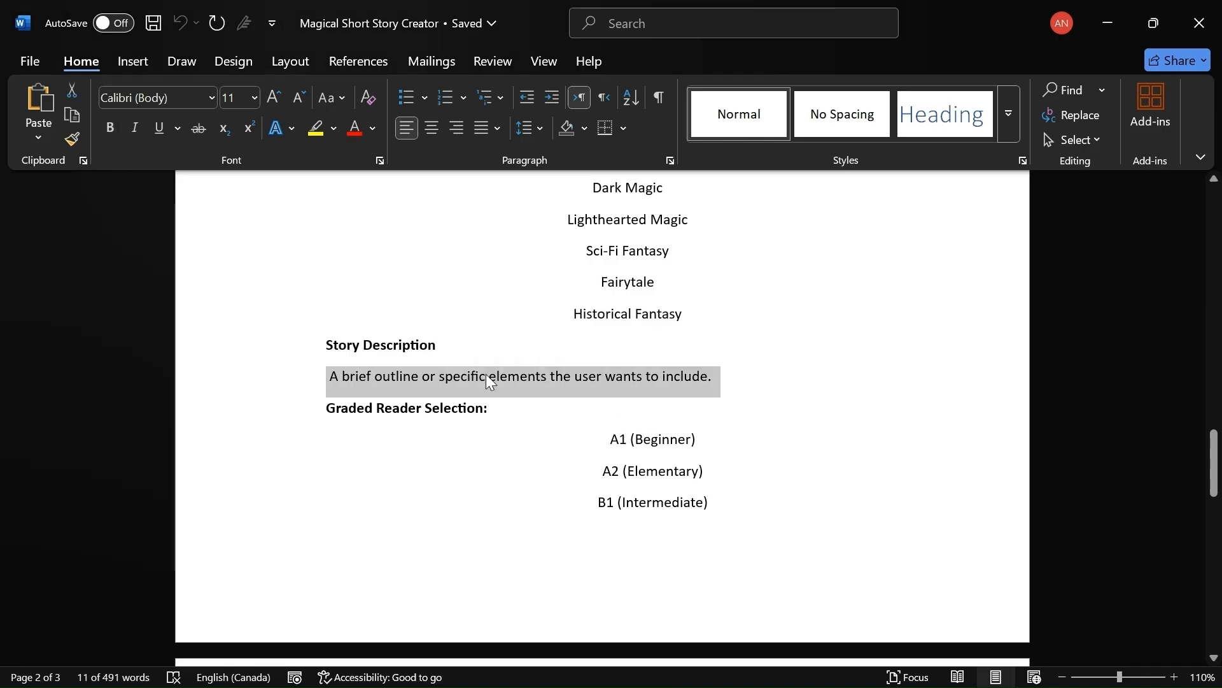
pyautogui.hotkey('ctrl', 'c')
pyautogui.doubleClick(487, 374)
pyautogui.press('ctrl+super+Right')
pyautogui.hotkey('ctrl', 'v')
pyautogui.click(168, 165)
# Create a new select input field named Graded Reader Selection, copying the name from the document.
pyautogui.press('ctrl+super+Left')
pyautogui.scroll(-2, 334, 389)
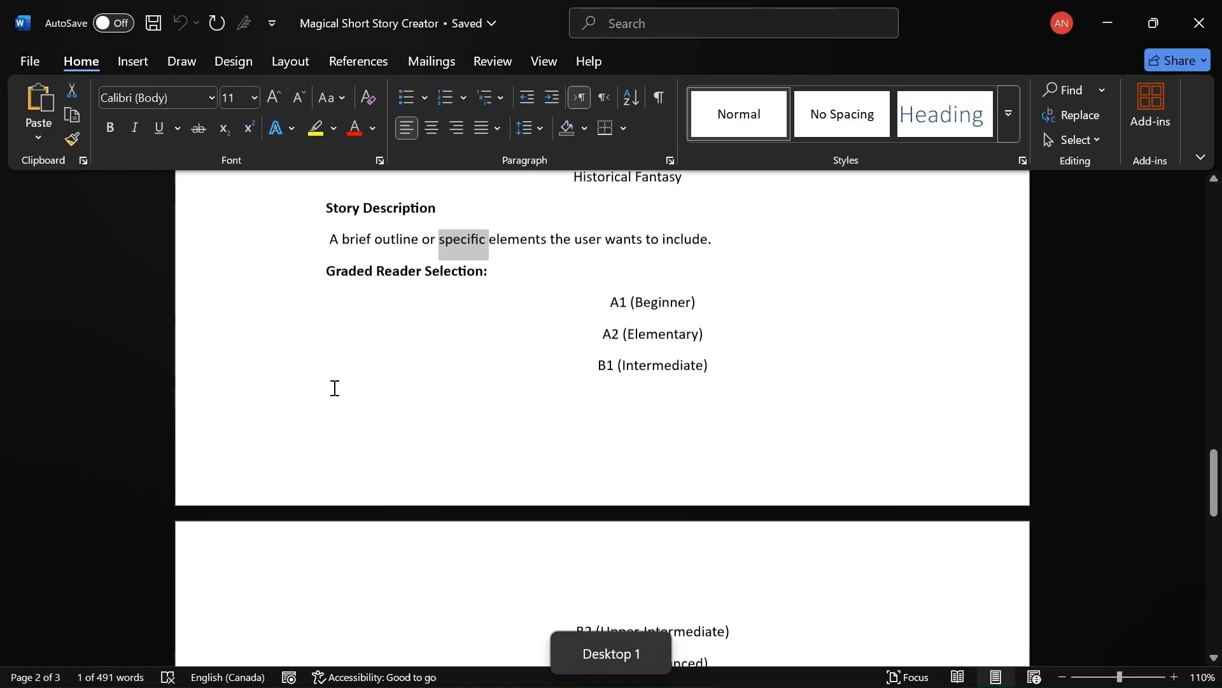
pyautogui.tripleClick(357, 271)
pyautogui.hotkey('ctrl', 'c')
pyautogui.press('ctrl+super+Right')
pyautogui.click(376, 360)
pyautogui.click(128, 171)
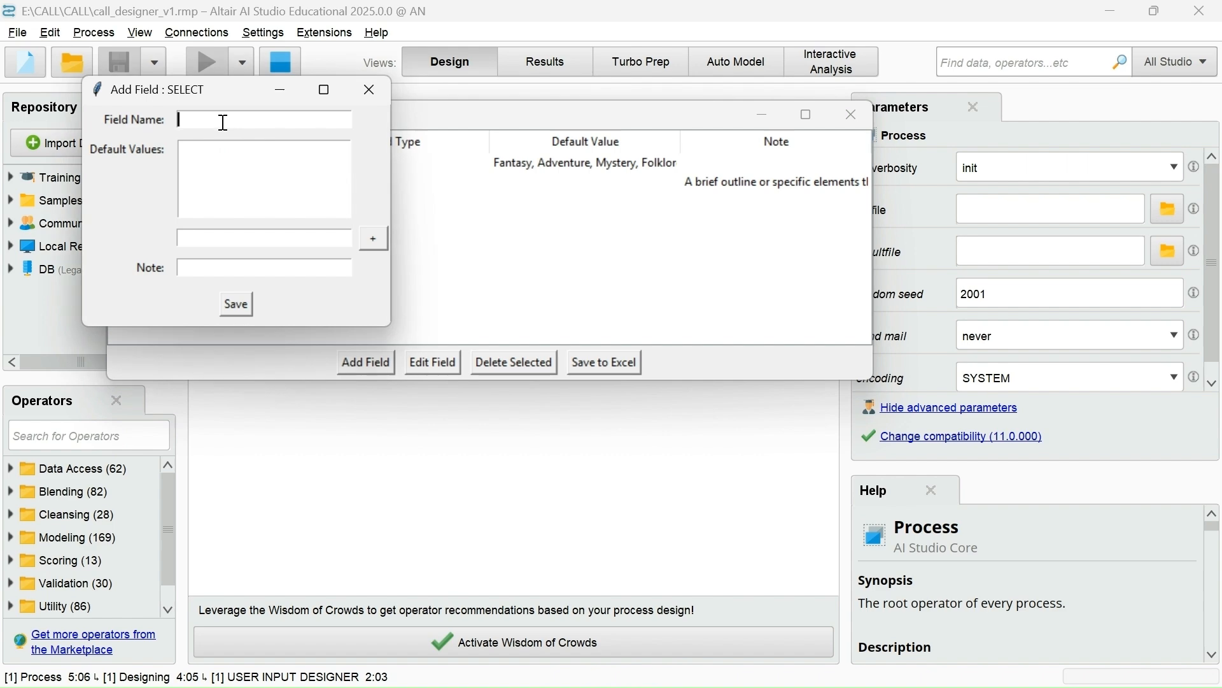
pyautogui.hotkey('ctrl', 'v')
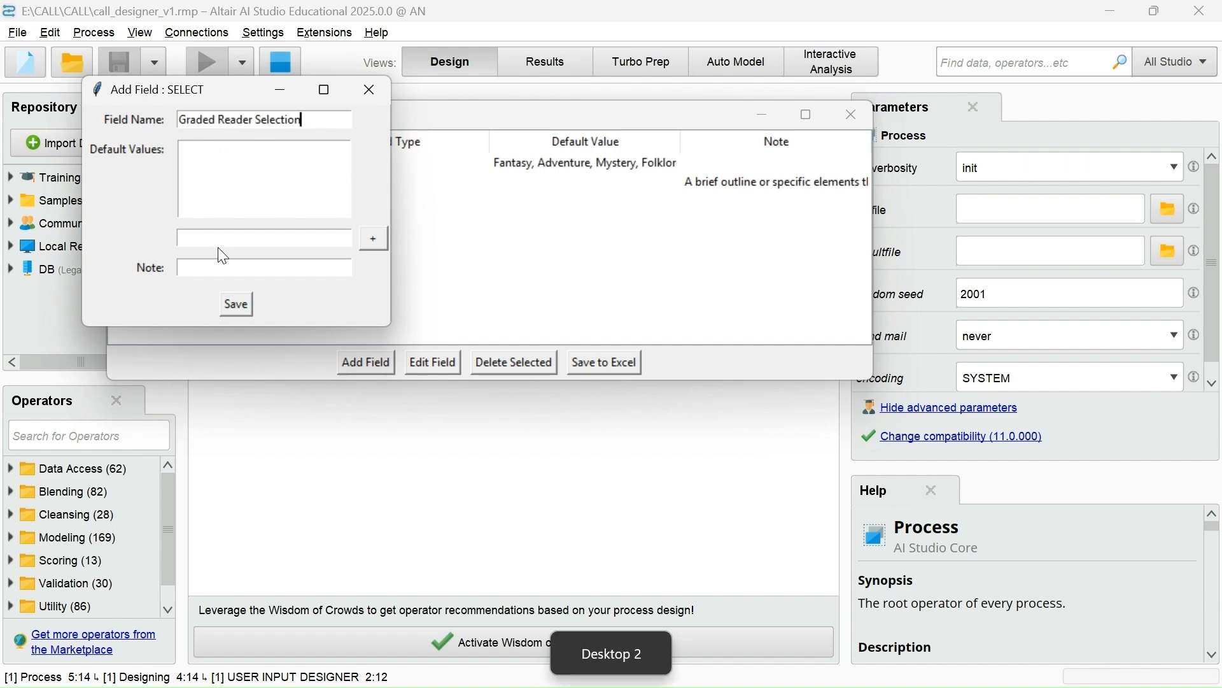
# Add A1 (Beginner) and A2 (Elementary) from the document to the Graded Reader Selection field's default values.
pyautogui.hotkey('ctrl', 'v')
pyautogui.click(374, 238)
pyautogui.press('ctrl+super+Left')
pyautogui.click(640, 304)
pyautogui.tripleClick(644, 312)
pyautogui.hotkey('ctrl', 'c')
pyautogui.press('ctrl+super+Right')
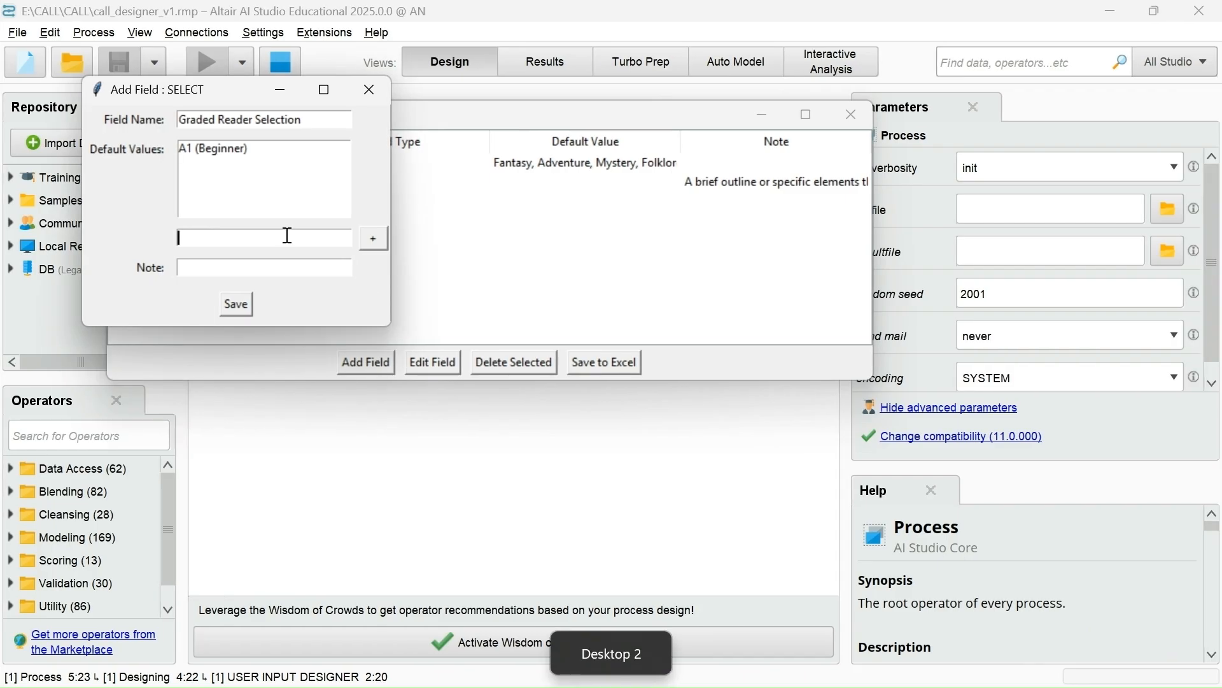
pyautogui.hotkey('ctrl', 'v')
pyautogui.click(373, 238)
# Add B1 (Intermediate) and B2 (Upper-Intermediate) from the document to the Graded Reader Selection field's default values.
pyautogui.press('ctrl+super+Left')
pyautogui.tripleClick(634, 333)
pyautogui.press('ctrl+super+Right')
pyautogui.hotkey('ctrl', 'v')
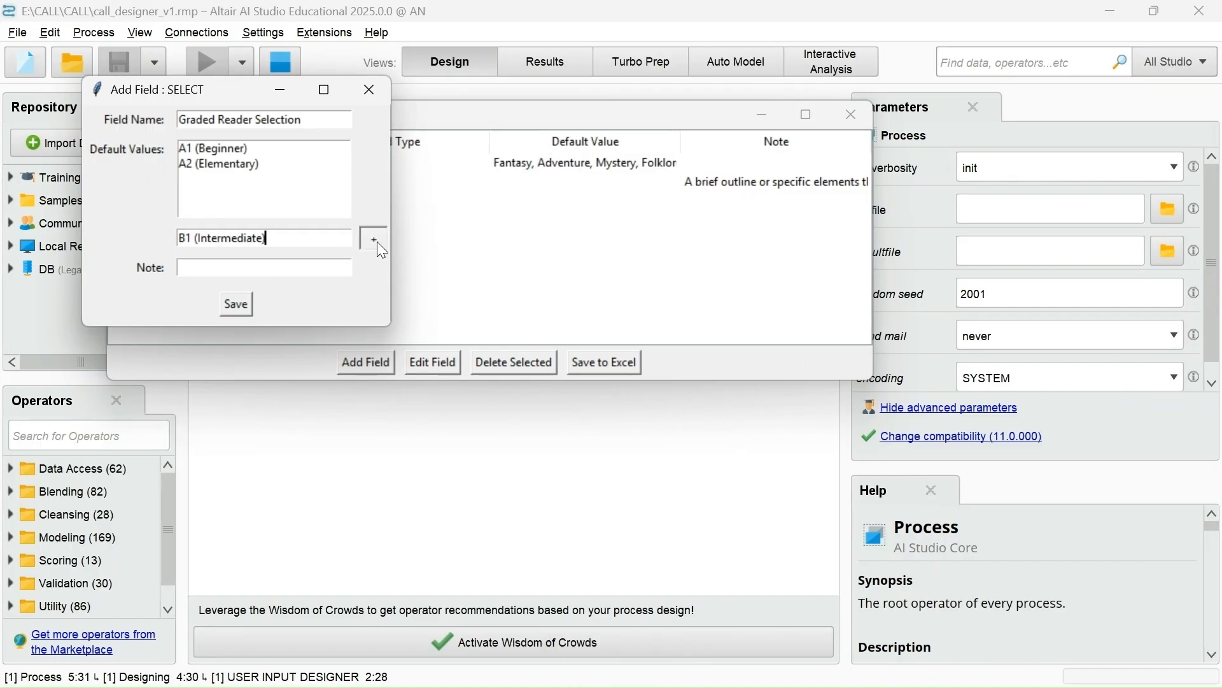
pyautogui.click(373, 239)
pyautogui.press('ctrl+super+Left')
pyautogui.tripleClick(622, 594)
pyautogui.hotkey('ctrl', 'c')
pyautogui.press('ctrl+super+Right')
pyautogui.hotkey('ctrl', 'v')
pyautogui.click(373, 238)
# Add C1-C2 (Advanced) from the document to the Graded Reader Selection default values and save the field.
pyautogui.press('ctrl+super+Left')
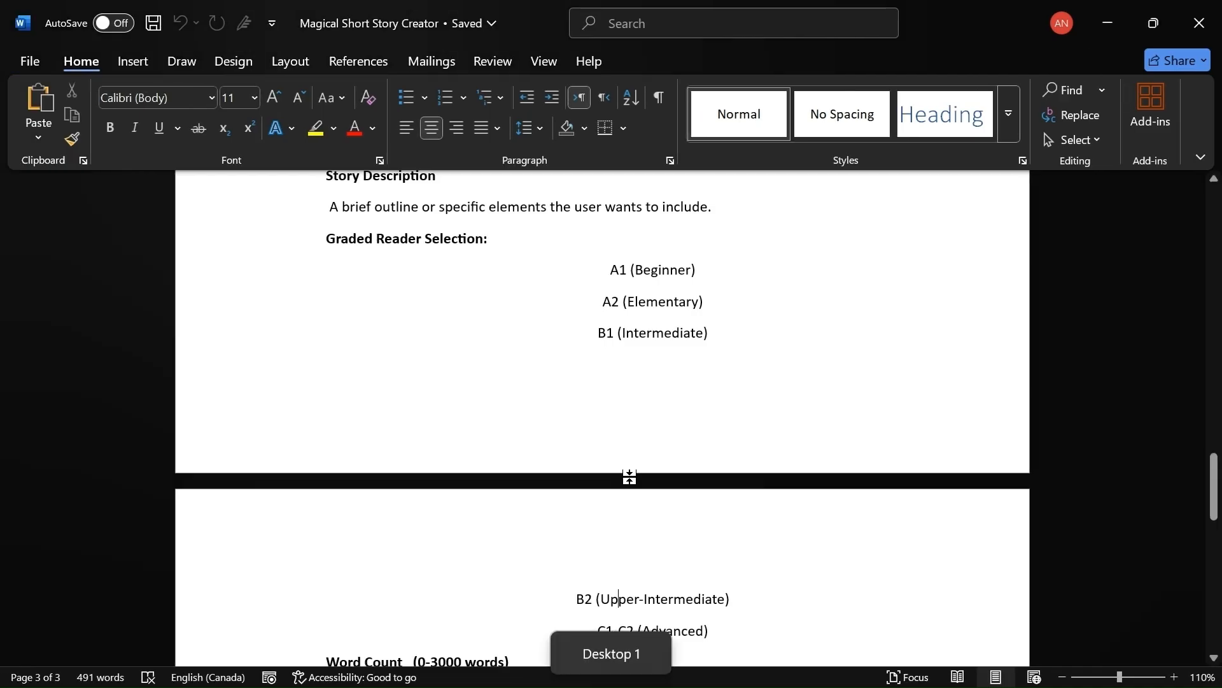
pyautogui.scroll(-3, 611, 382)
pyautogui.tripleClick(656, 439)
pyautogui.hotkey('ctrl', 'c')
pyautogui.press('ctrl+super+Right')
pyautogui.hotkey('ctrl', 'v')
pyautogui.click(374, 240)
pyautogui.click(236, 304)
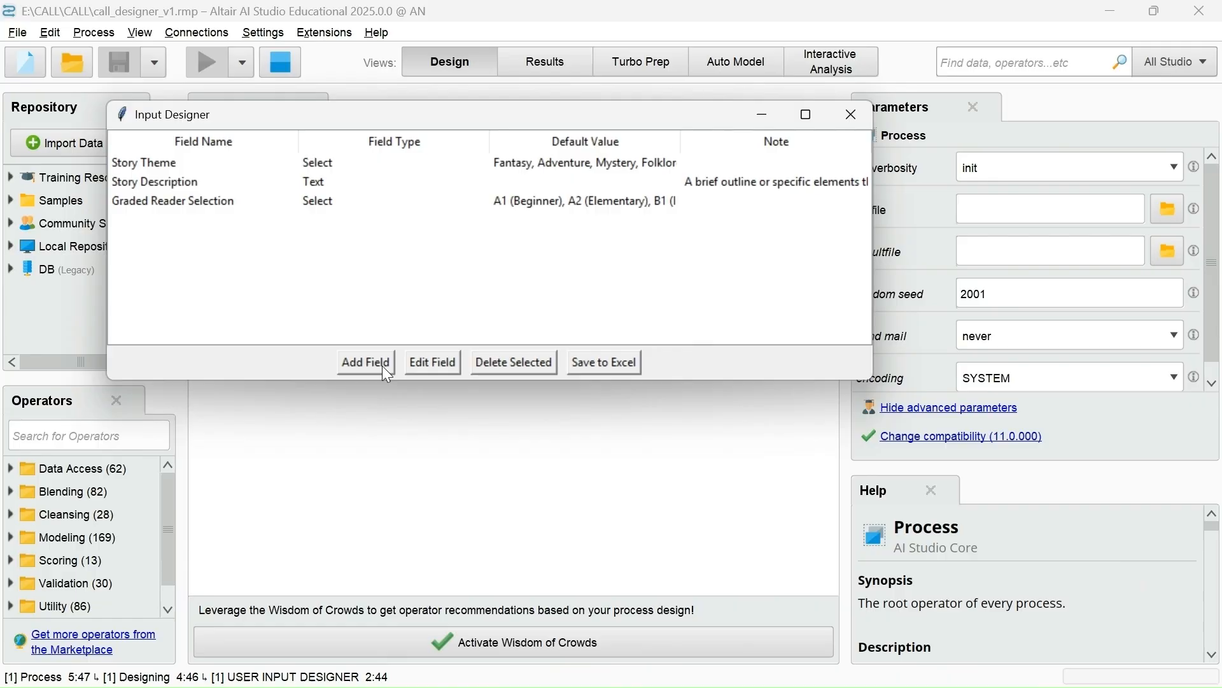
# Create a new text input field named Word Count, copying the name from the document without the word range.
pyautogui.press('ctrl+super+Left')
pyautogui.press('ctrl+super+Right')
pyautogui.click(365, 361)
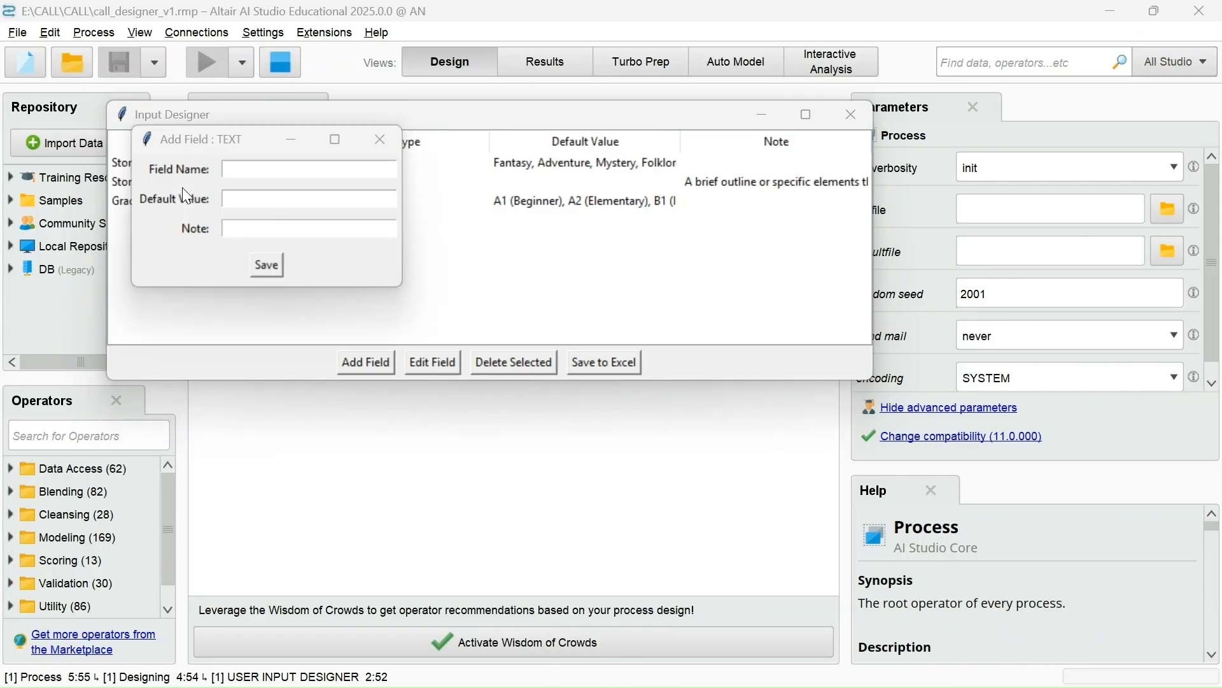
pyautogui.hotkey('ctrl', 'v')
pyautogui.moveTo(295, 169); pyautogui.dragTo(376, 173)
pyautogui.press('BackSpace')
# Set the Word Count note to "add word limit (0-3000 words)" and save the field.
pyautogui.click(238, 226)
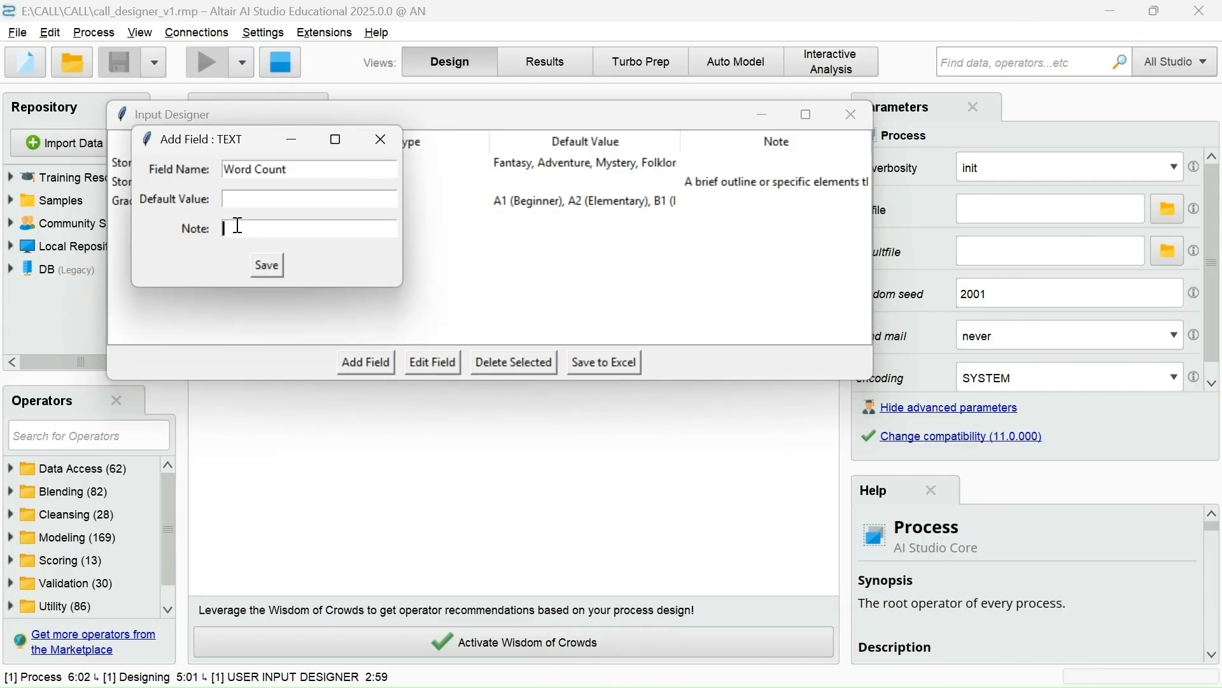
pyautogui.hotkey('ctrl', 'v')
pyautogui.click(230, 229)
pyautogui.press('BackSpace')
pyautogui.write('add word')
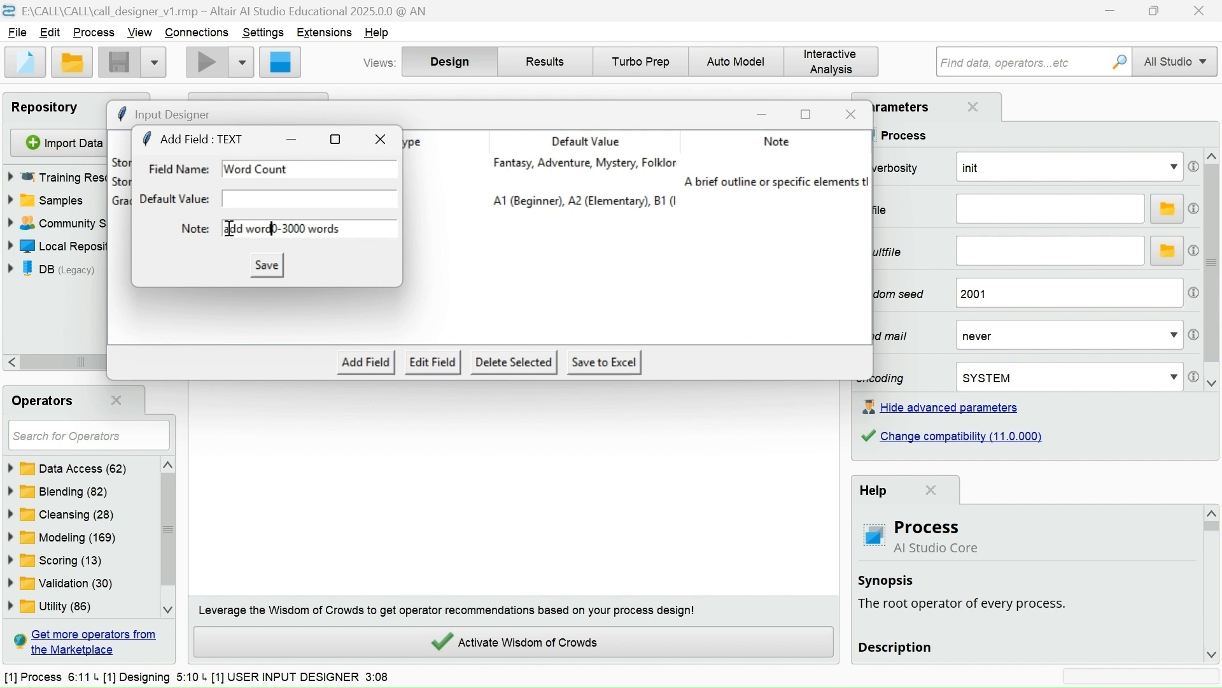
pyautogui.write('limit (')
pyautogui.click(279, 272)
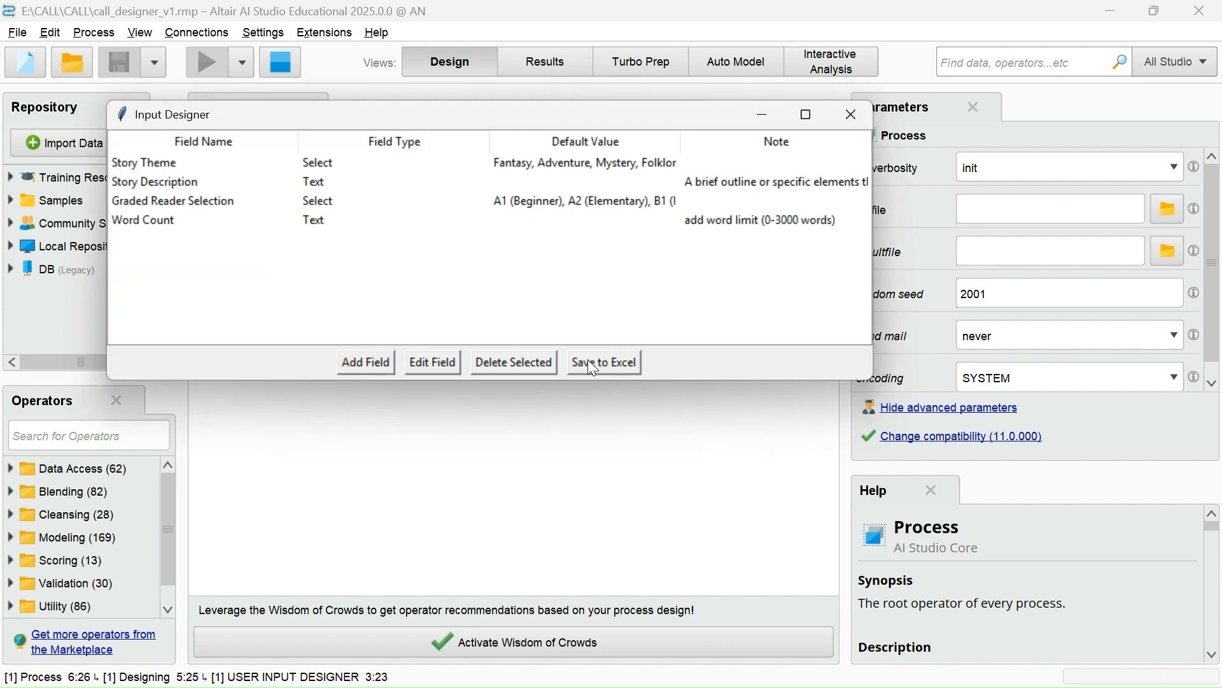
# Save the input field definitions to Excel in the "3. Creating Magical Short Stories" folder.
pyautogui.click(589, 362)
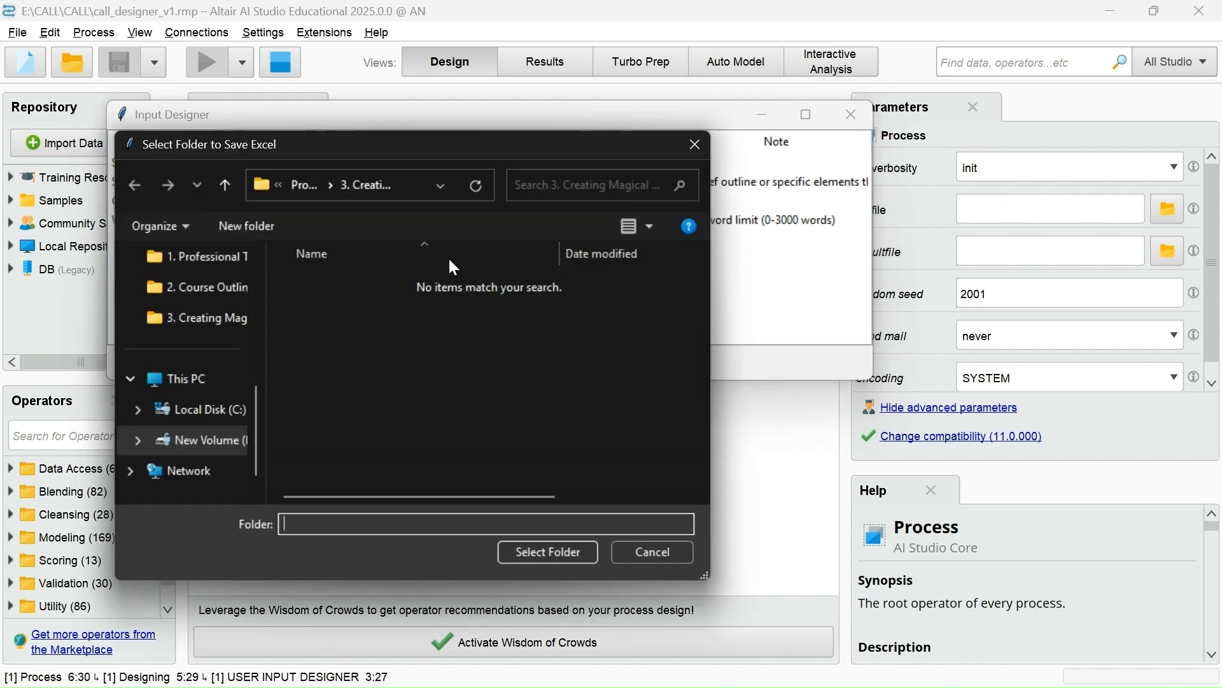
pyautogui.click(547, 547)
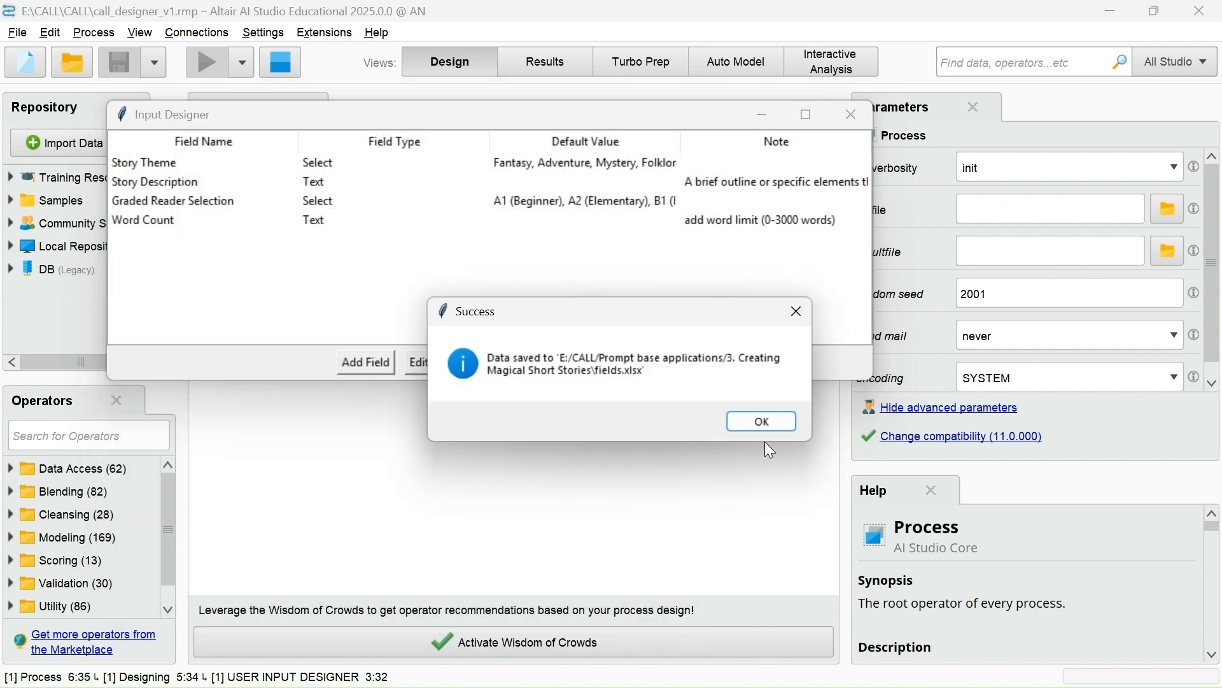
# Close the Input Designer along with its save message and return to the process design view.
pyautogui.click(759, 420)
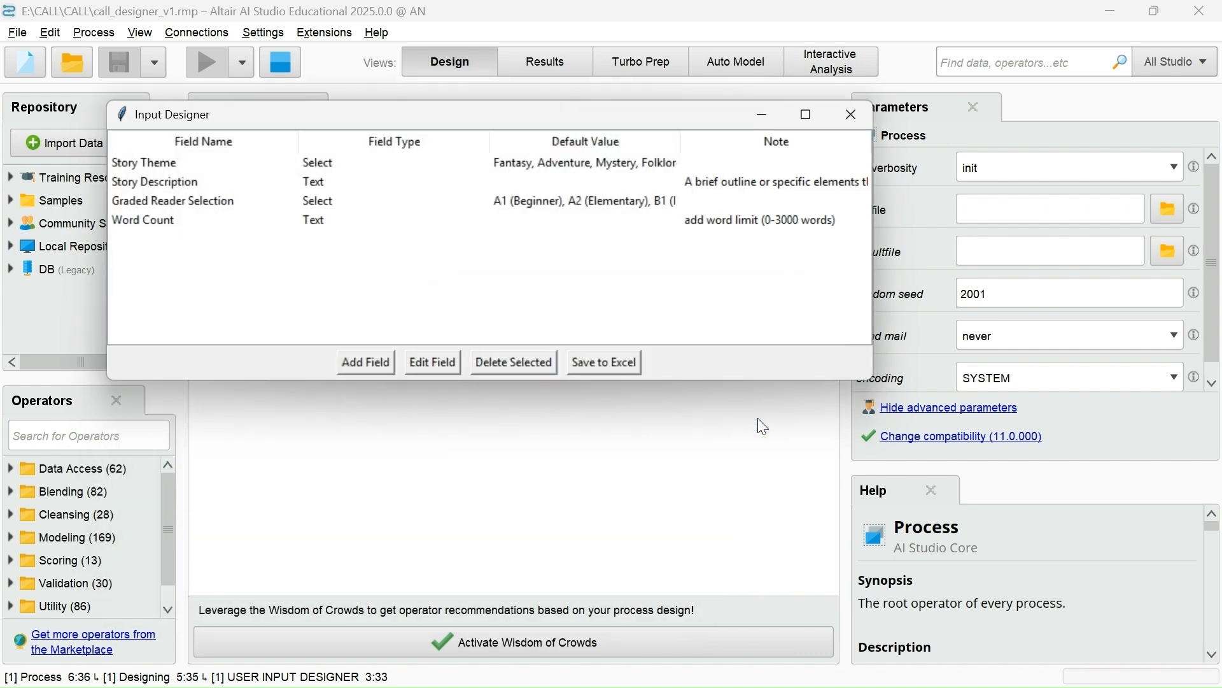
pyautogui.click(852, 114)
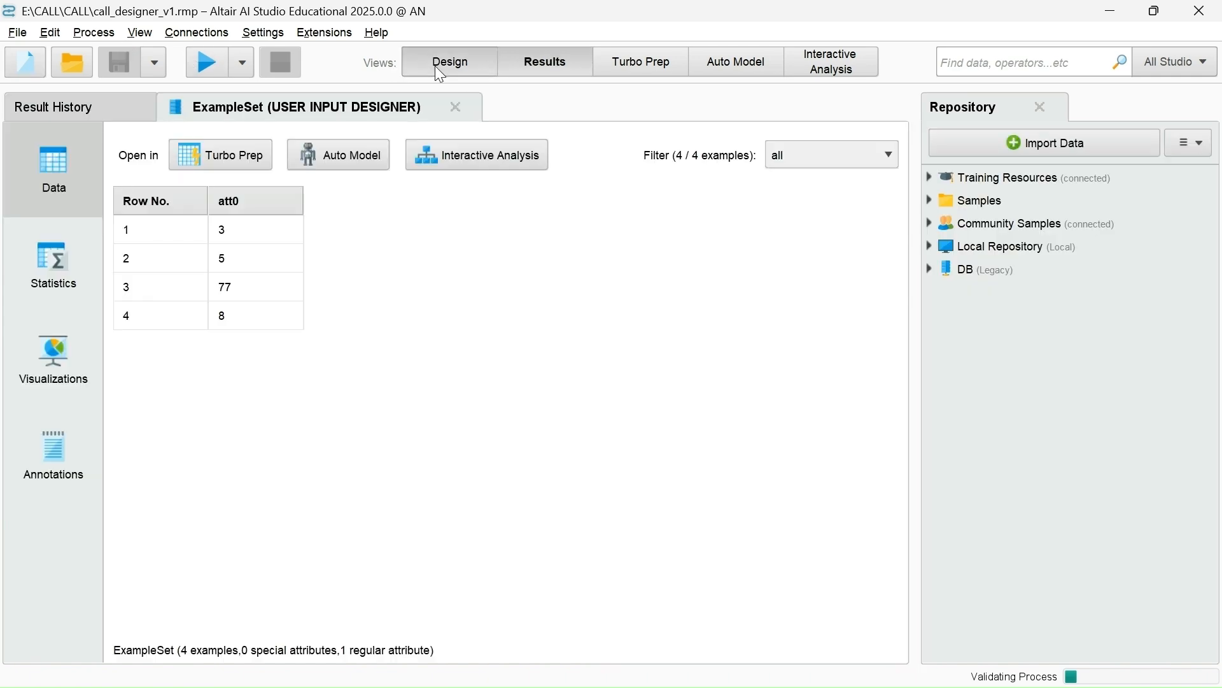
pyautogui.click(440, 63)
# Export the current process as "Design" into the "3. Creating Magical Short Stories" folder under Prompt base applications.
pyautogui.click(17, 32)
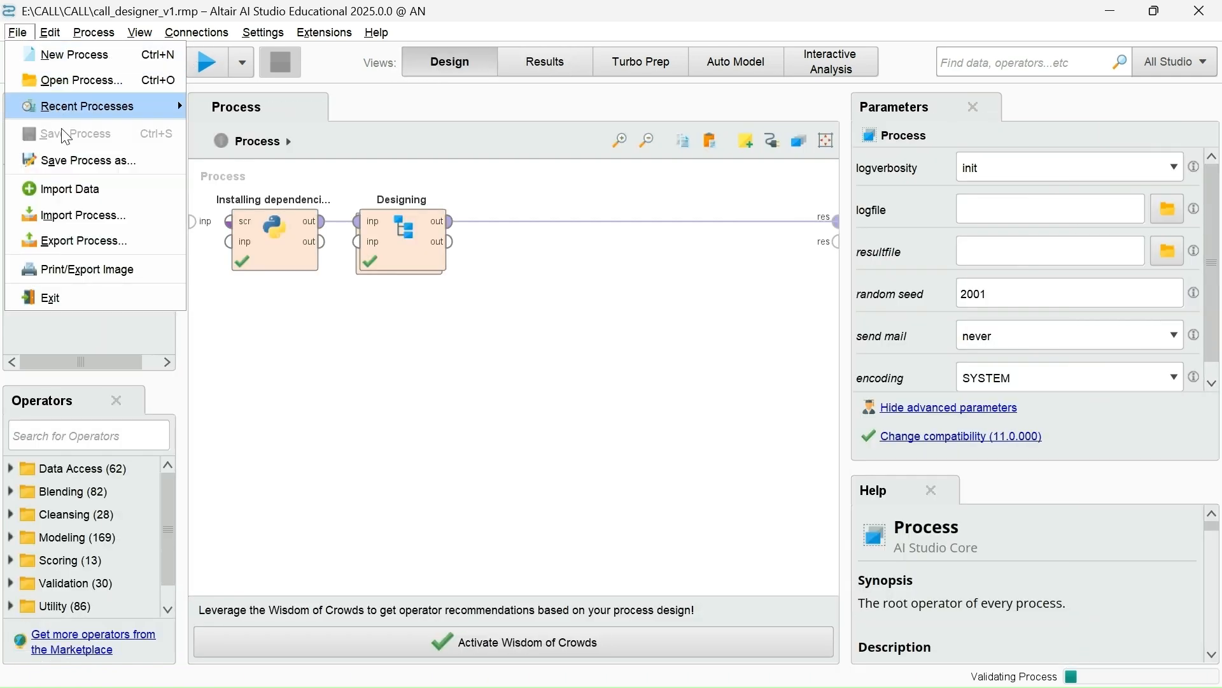
pyautogui.click(86, 247)
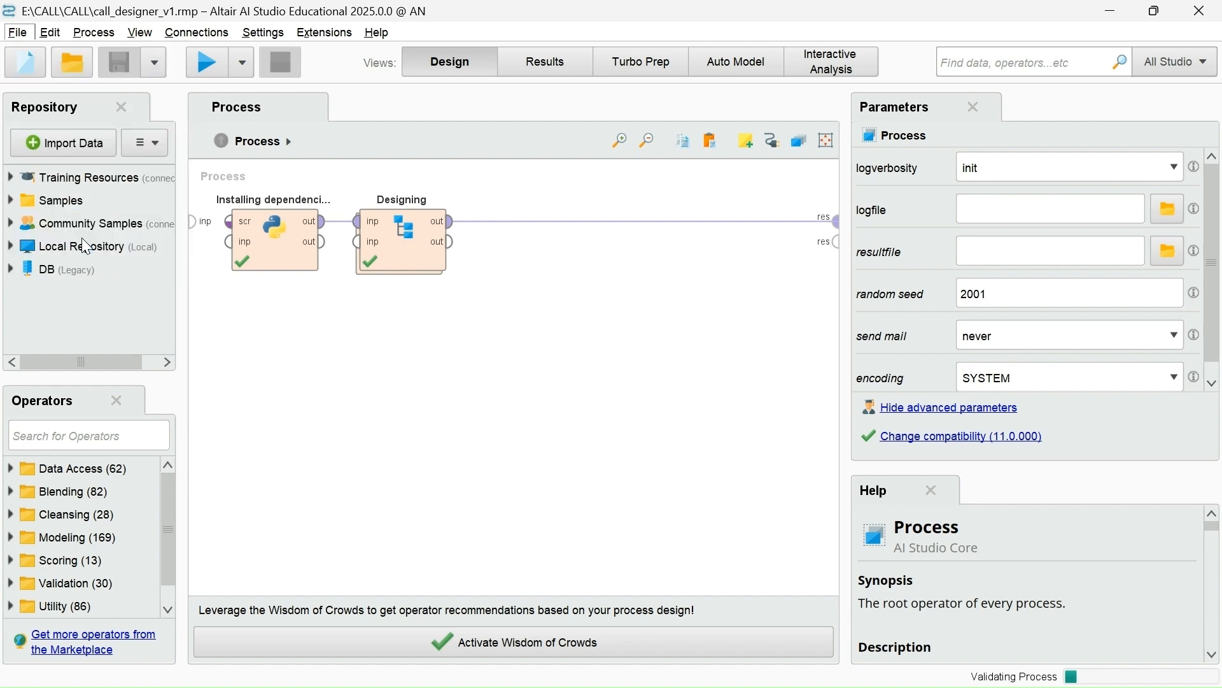
pyautogui.click(360, 267)
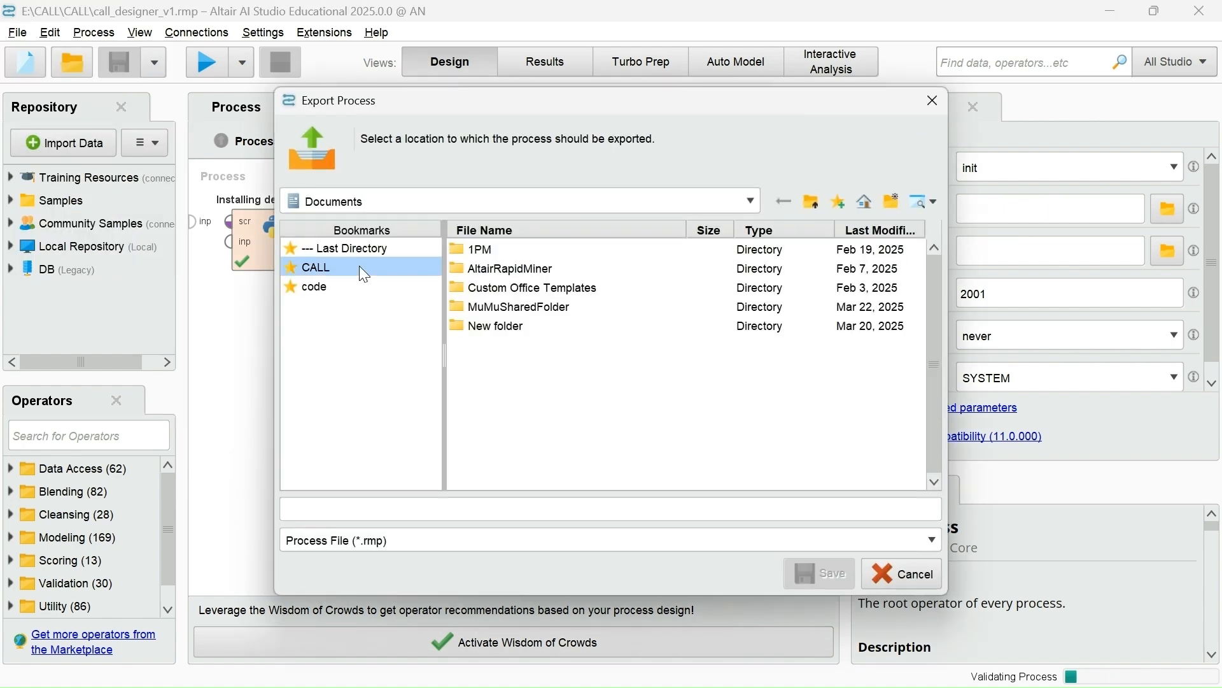
pyautogui.doubleClick(506, 269)
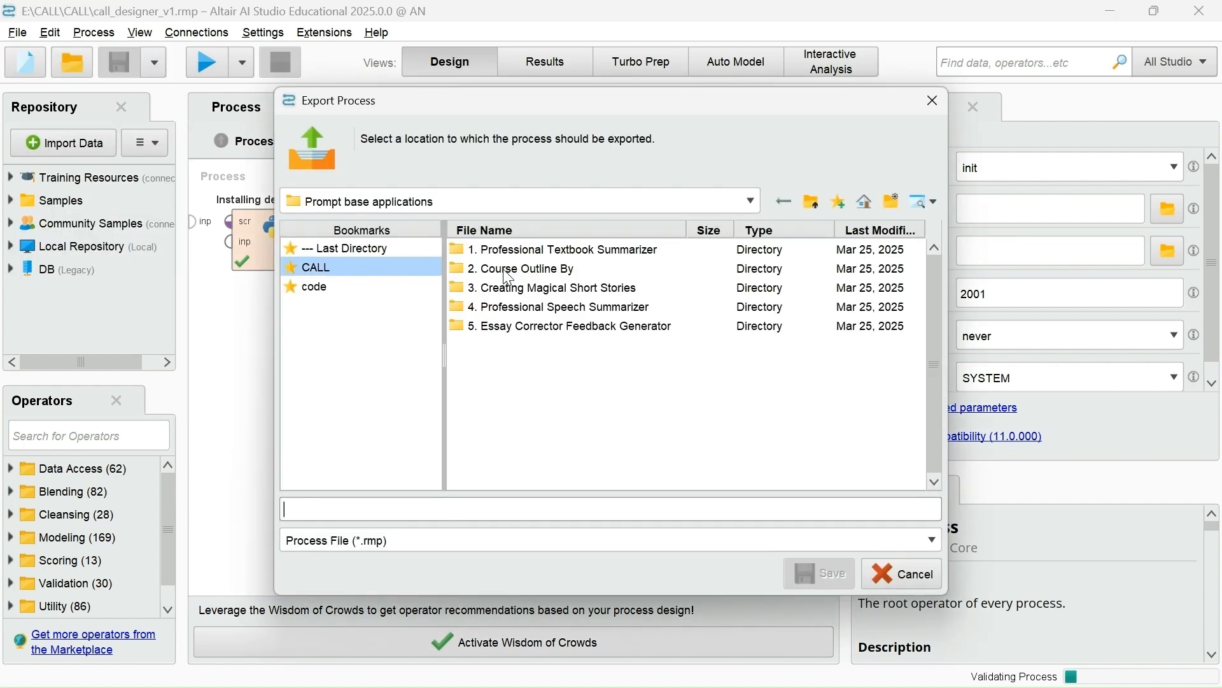
pyautogui.doubleClick(513, 294)
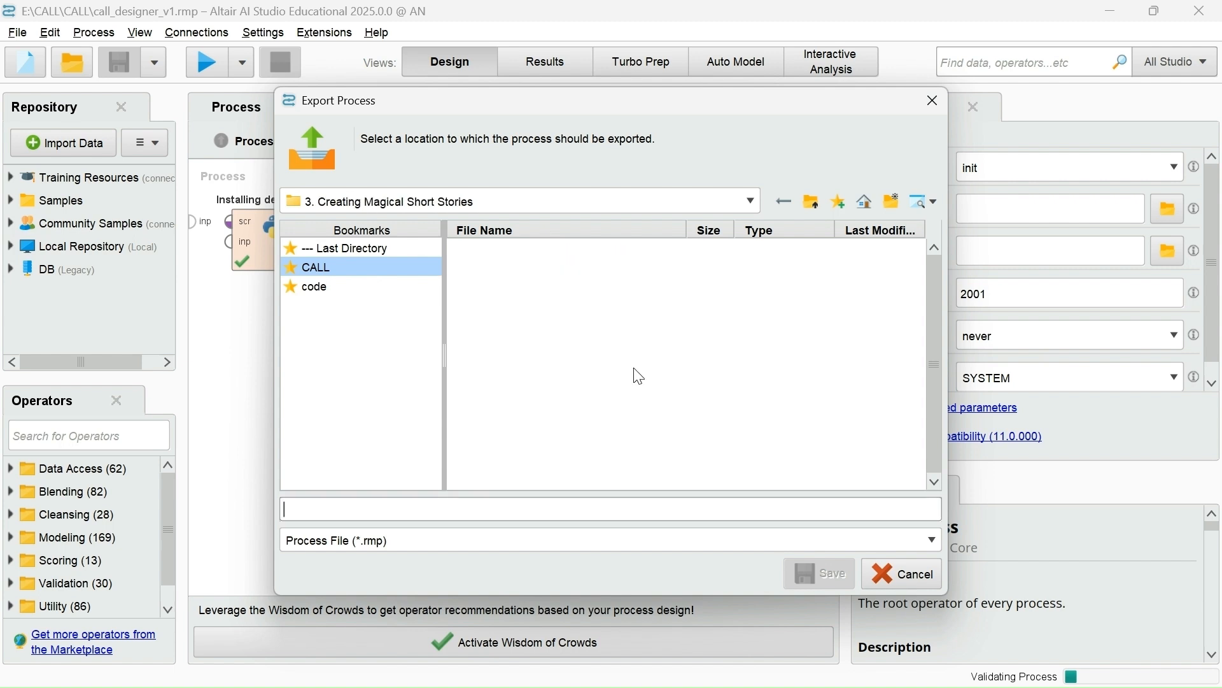
pyautogui.click(620, 506)
pyautogui.write('Design')
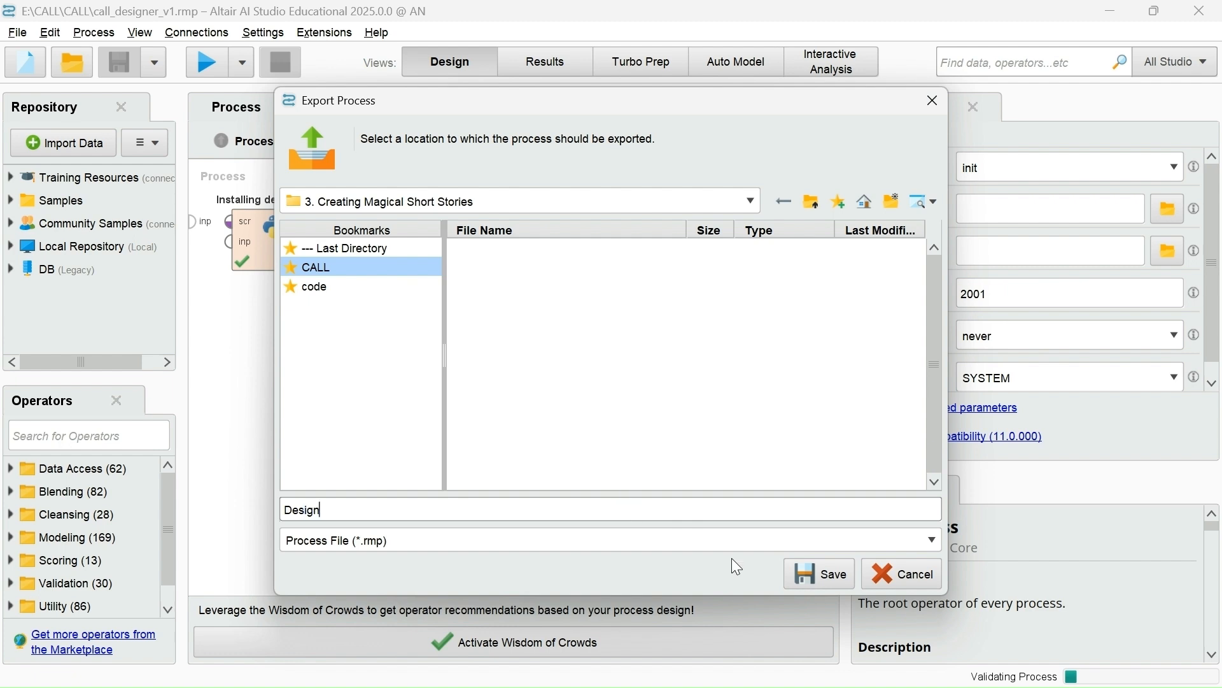
pyautogui.click(812, 576)
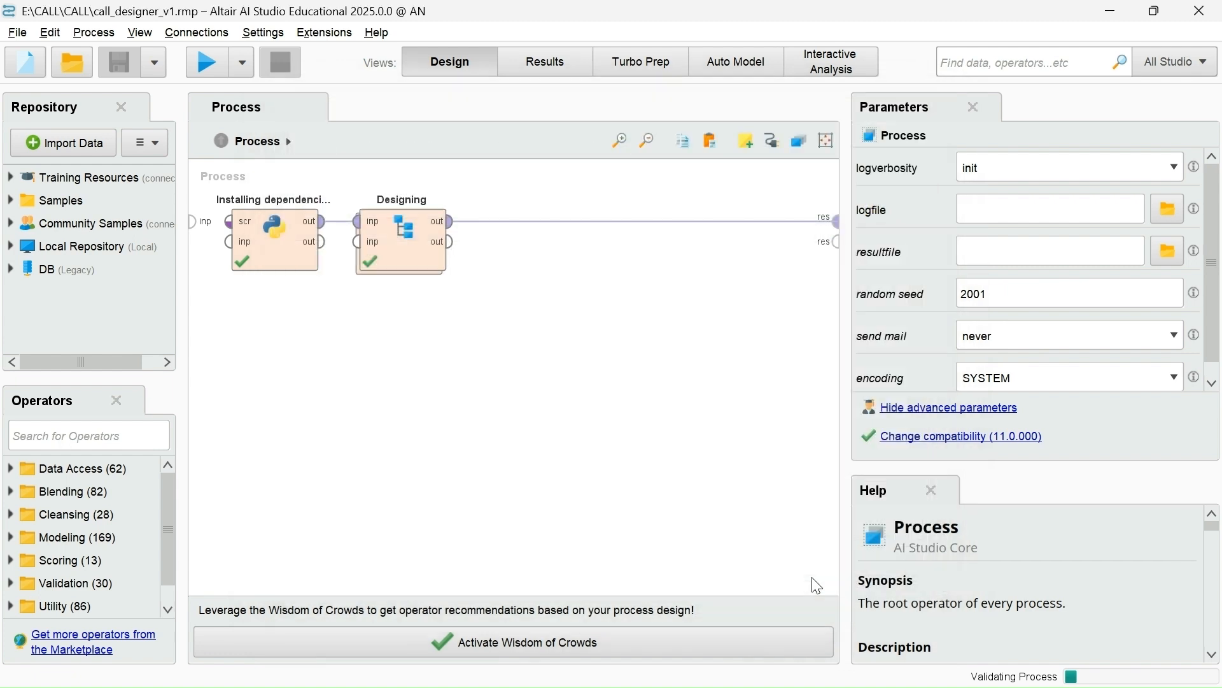
# Import the process file call_app_v1.rmp from the CALL subfolder of the CALL bookmark.
pyautogui.click(16, 36)
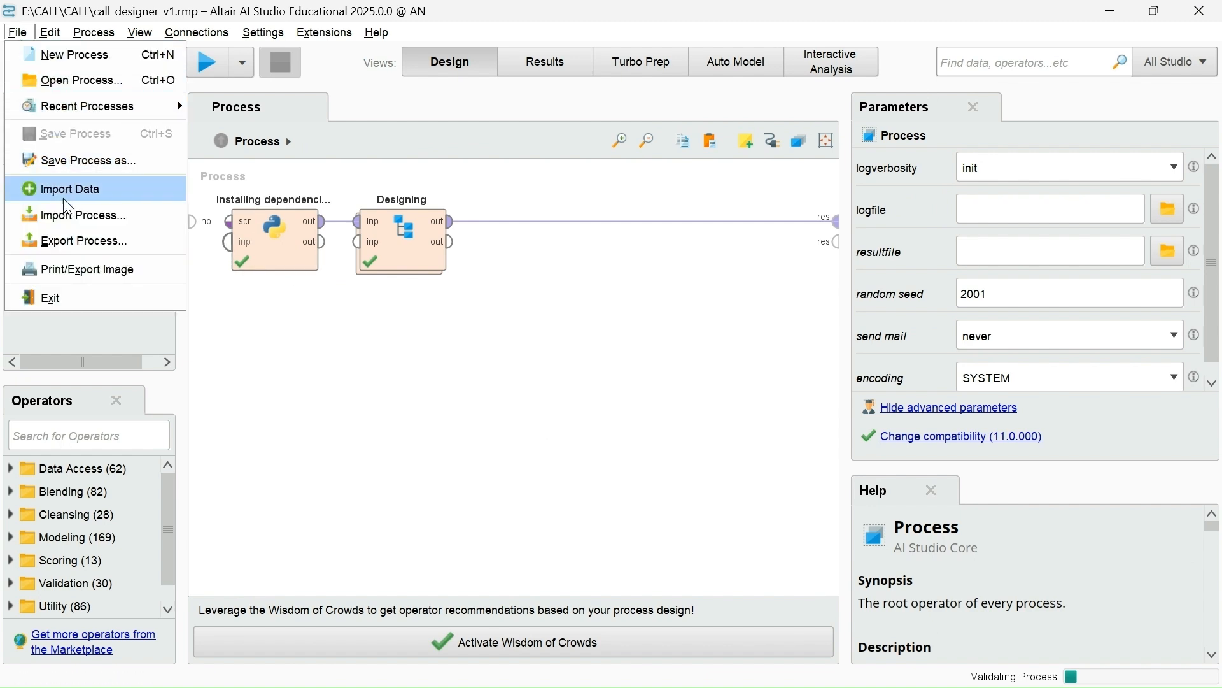
pyautogui.click(66, 218)
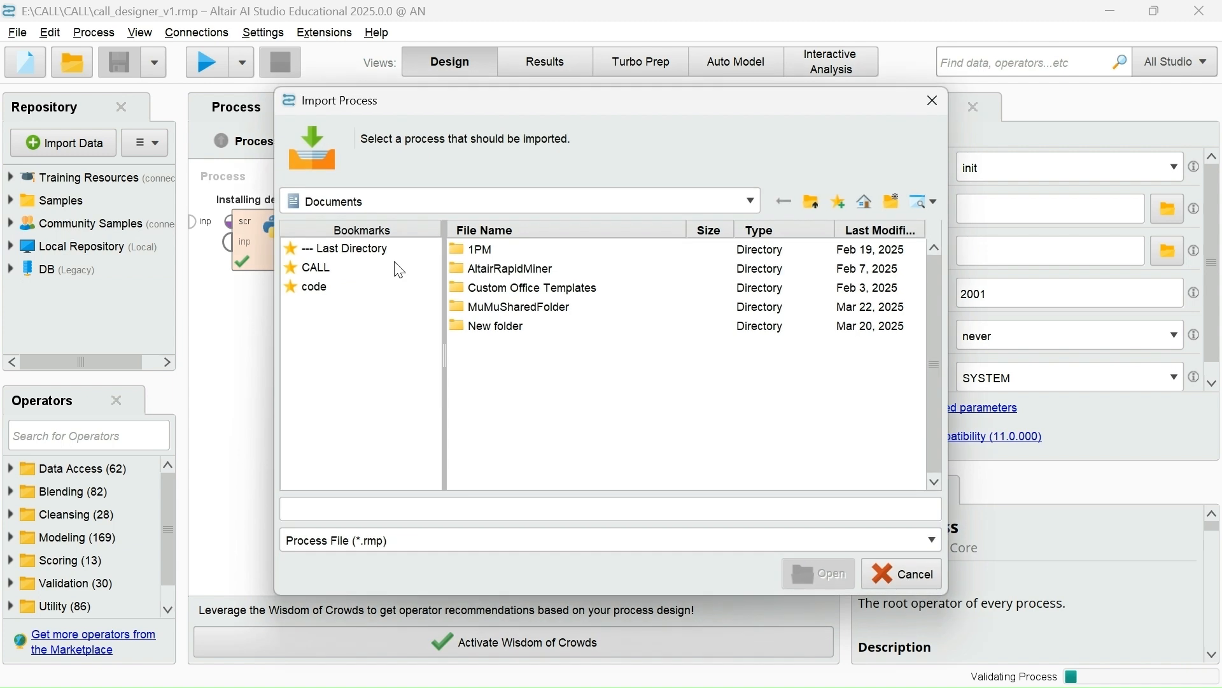
pyautogui.click(358, 273)
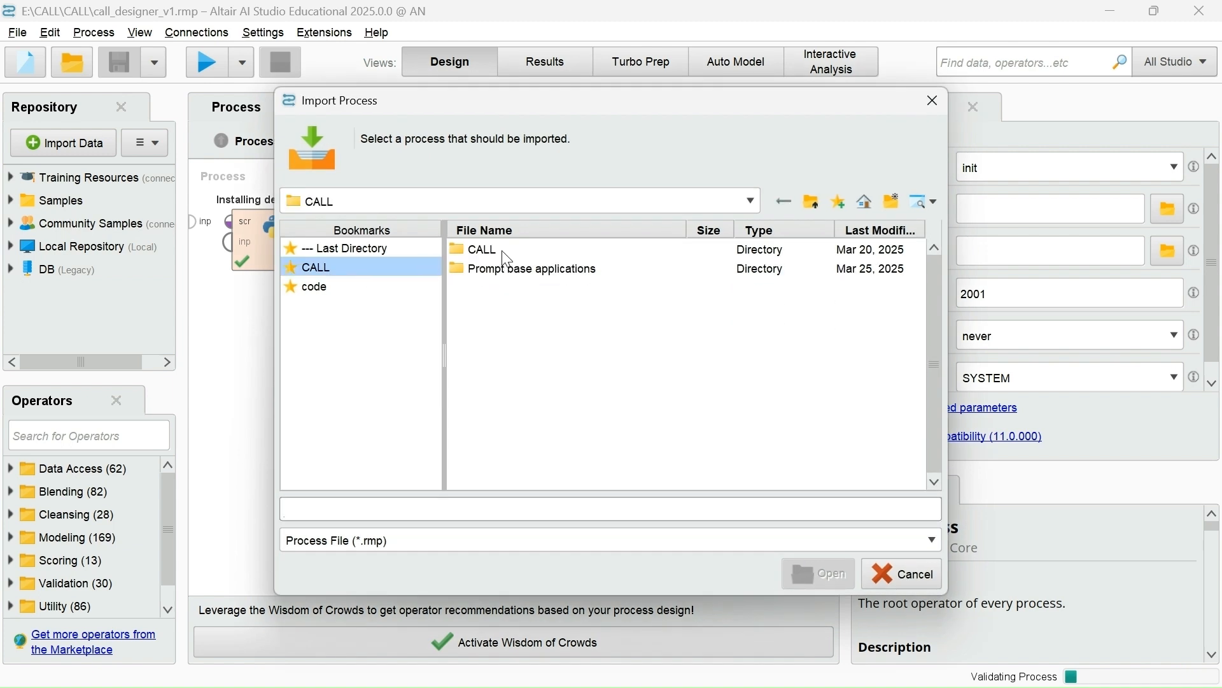
pyautogui.doubleClick(505, 254)
pyautogui.click(503, 252)
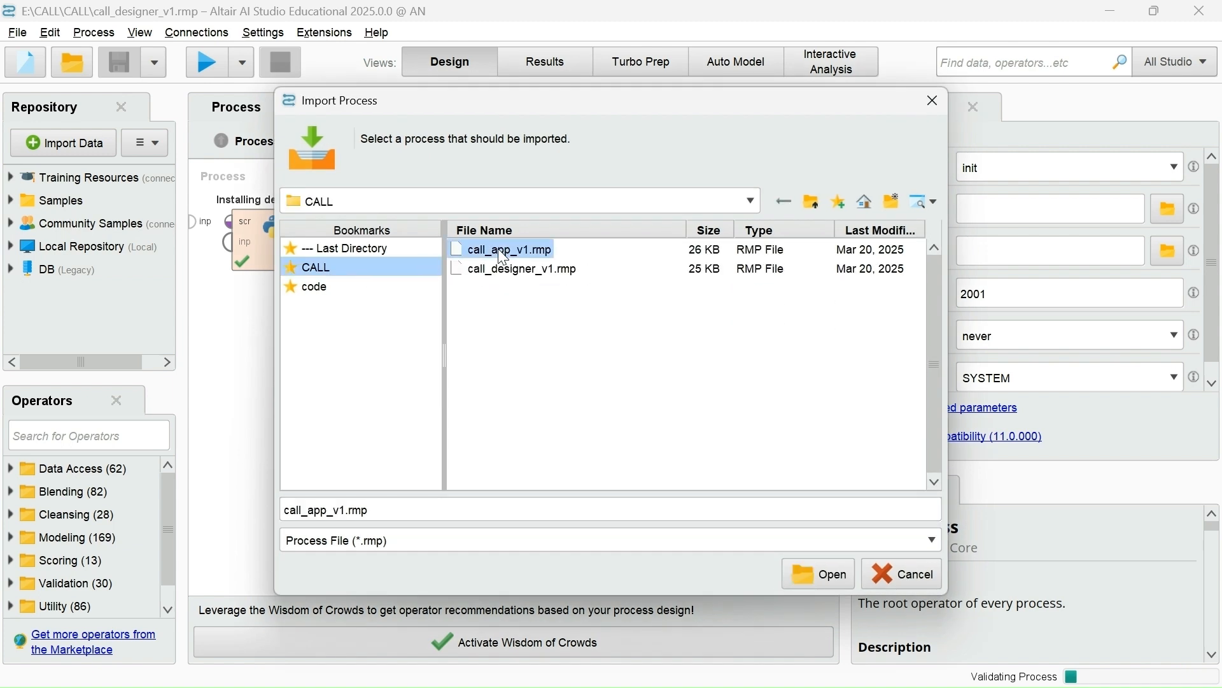
pyautogui.click(809, 582)
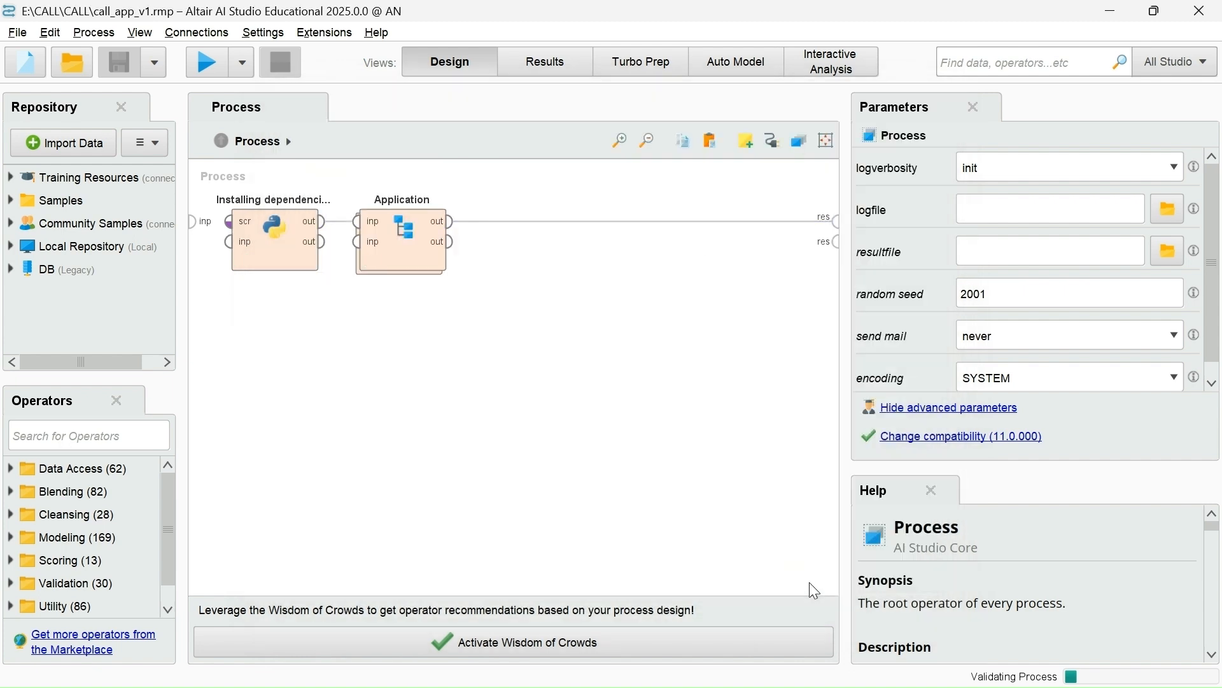
# Run the imported process and load the "fields" Excel file into its mobile wizard.
pyautogui.click(196, 58)
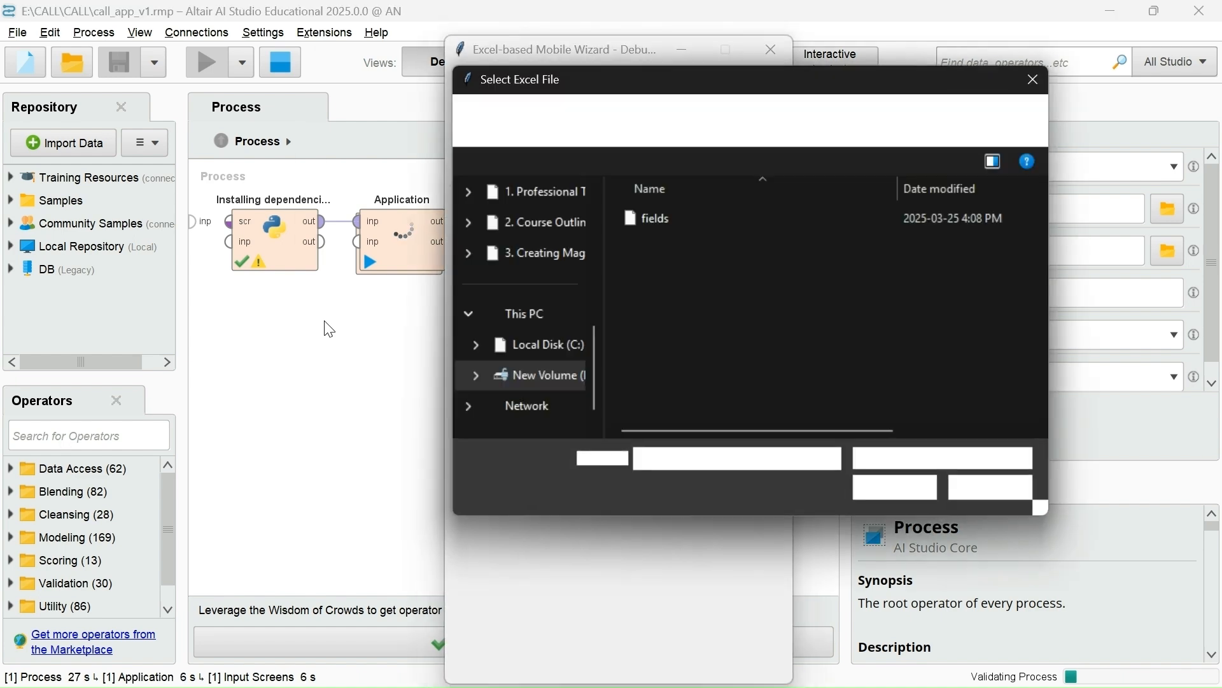
pyautogui.click(664, 216)
pyautogui.click(892, 480)
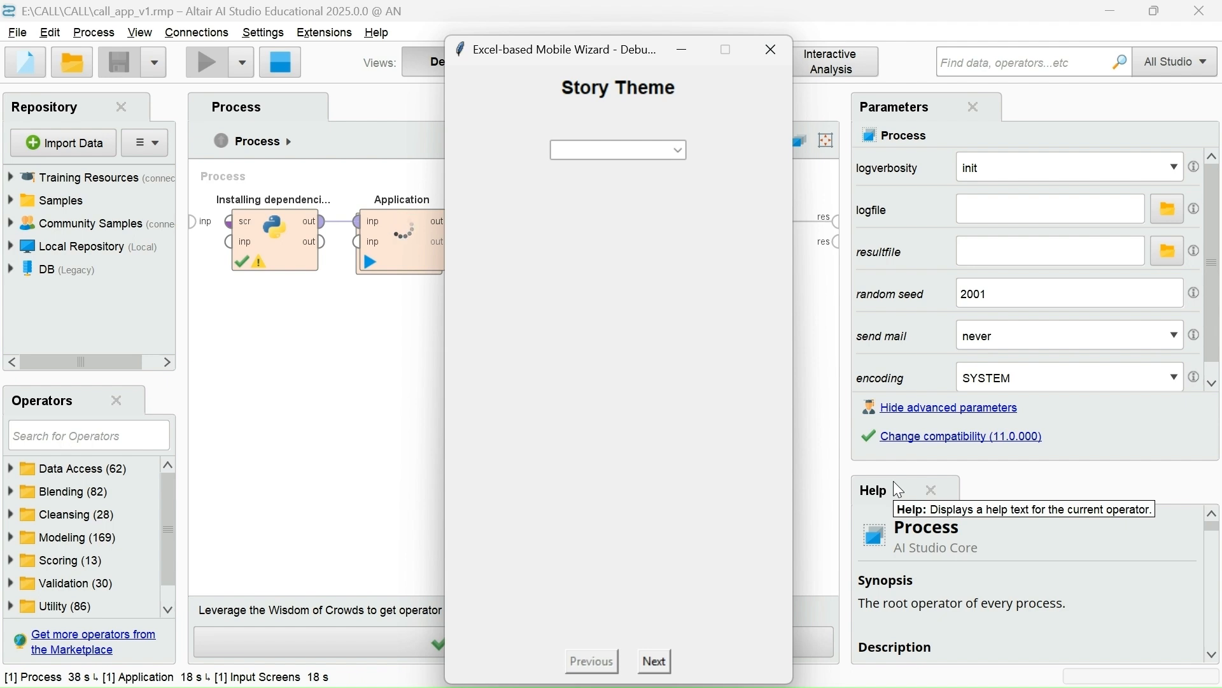
# Switch to the Magical Short Story Creator document in Word and copy its entire text.
pyautogui.press('ctrl+super+Left')
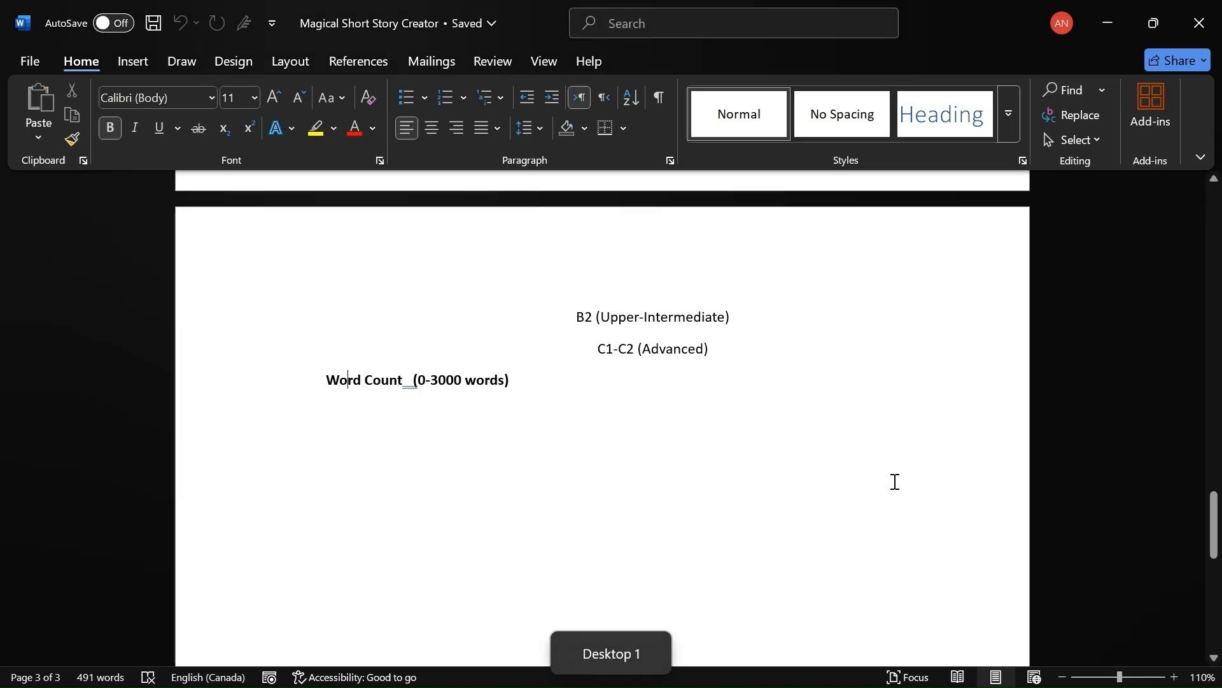
pyautogui.click(666, 411)
pyautogui.hotkey('ctrl', 'a')
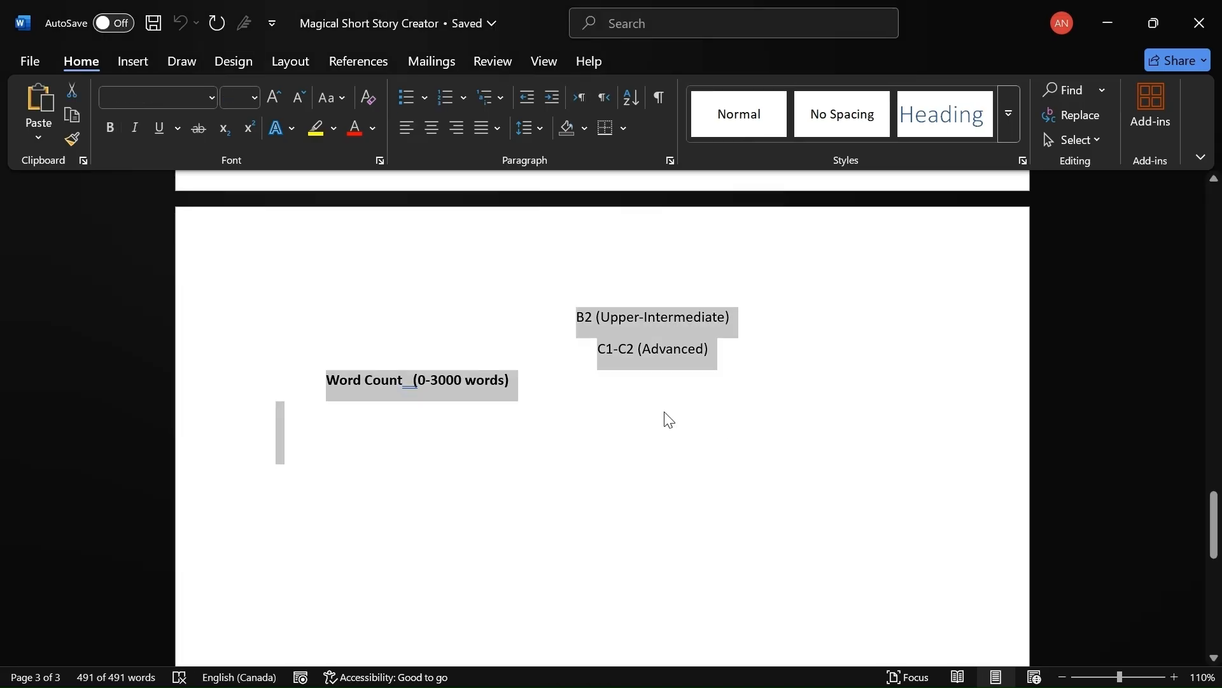
# Switch to ChatGPT and submit the copied story prompt with the added request "Provide dummy data for this".
pyautogui.press('ctrl+super+Right')
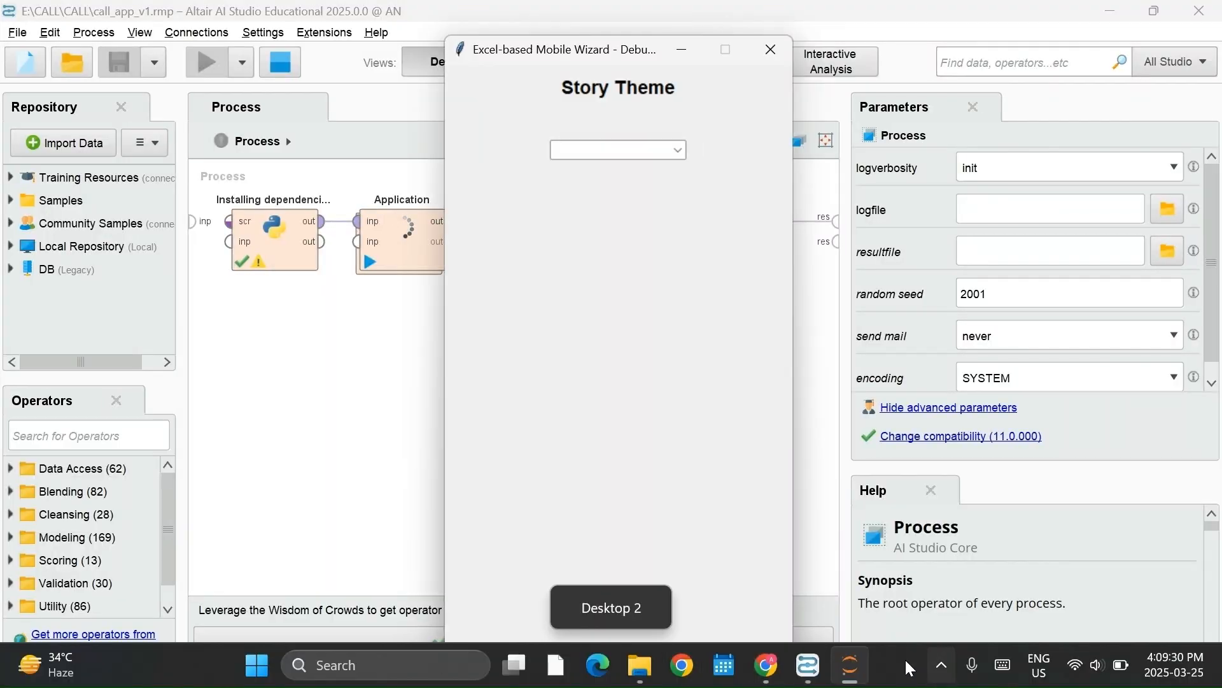
pyautogui.moveTo(767, 673)
pyautogui.click(688, 563)
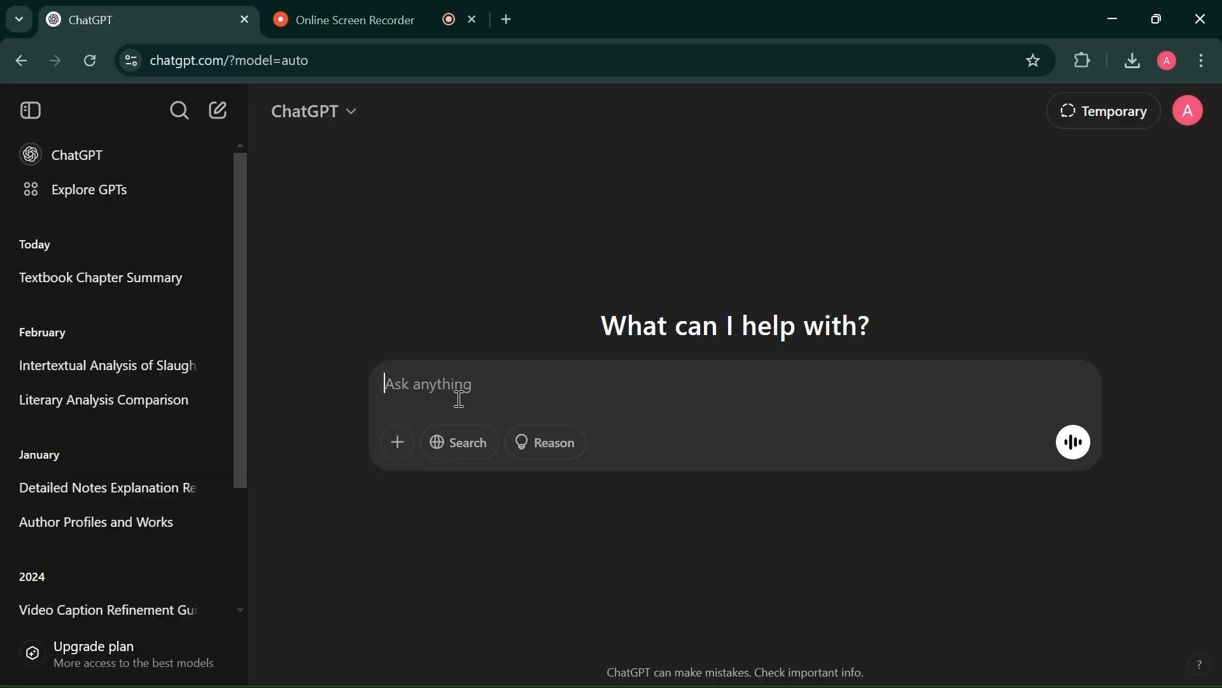
pyautogui.hotkey('ctrl', 'v')
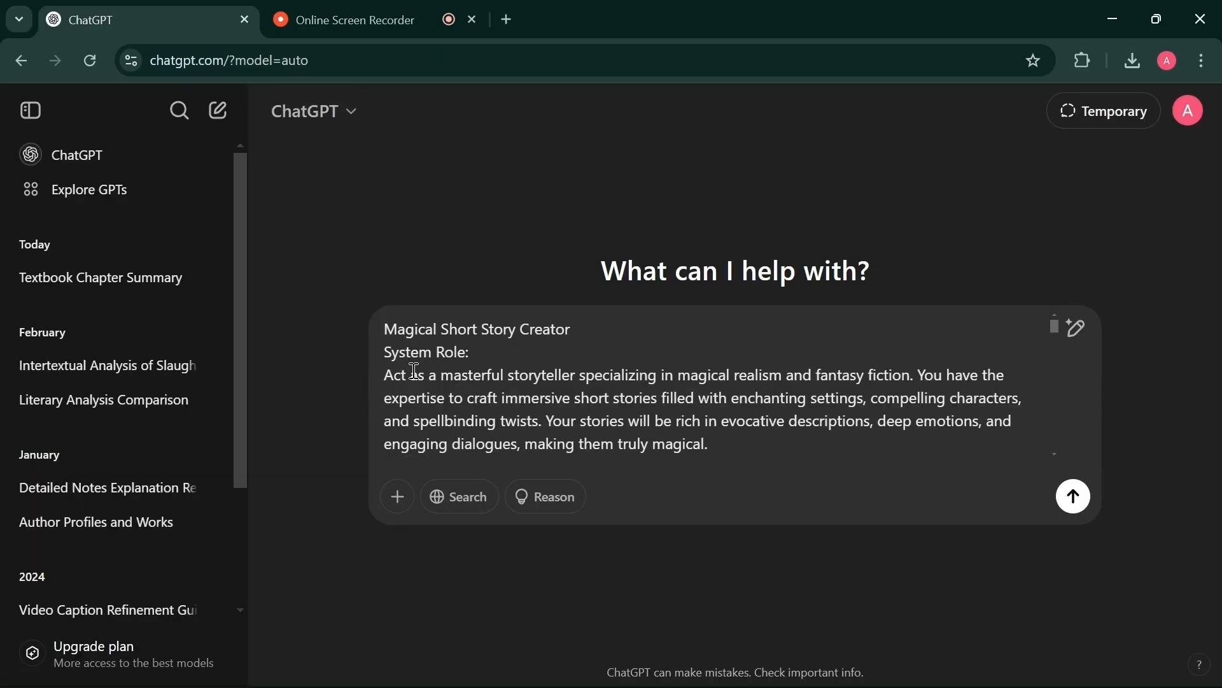
pyautogui.write('Provide ')
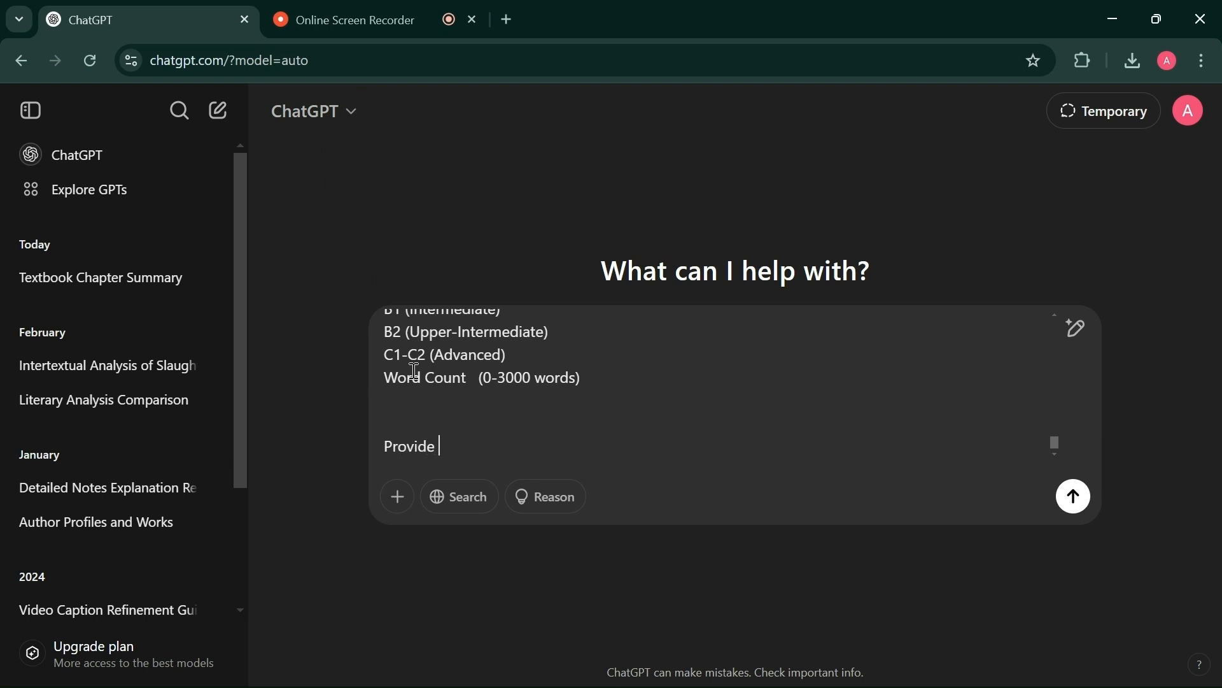
pyautogui.write('dummy data for this')
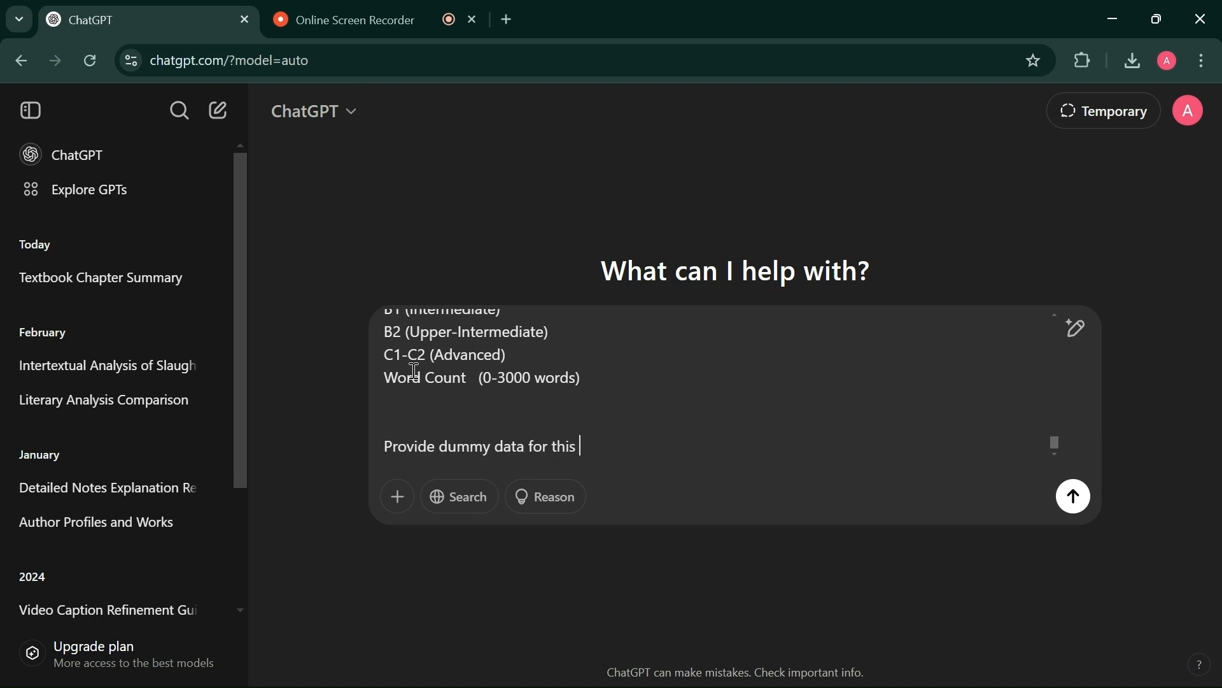
pyautogui.press('Return')
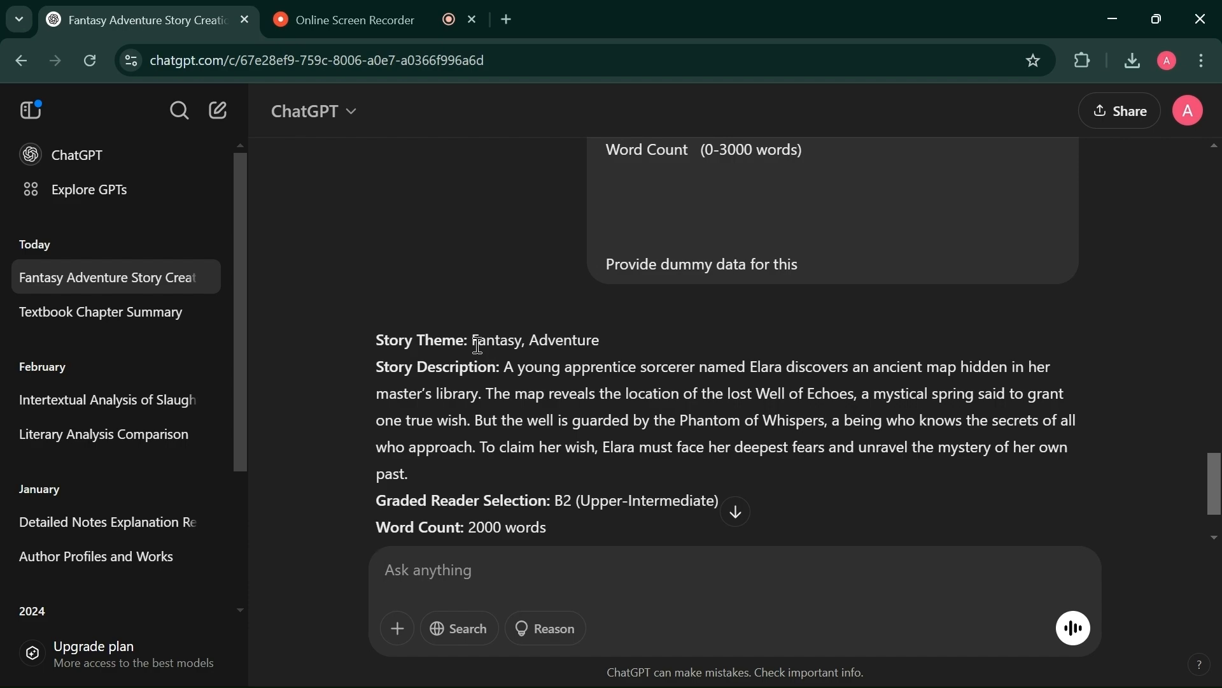
# Switch to the Excel-based Mobile Wizard and set the Story Theme to Fantasy.
pyautogui.press('ctrl+super+Left')
pyautogui.press('ctrl+super+Right')
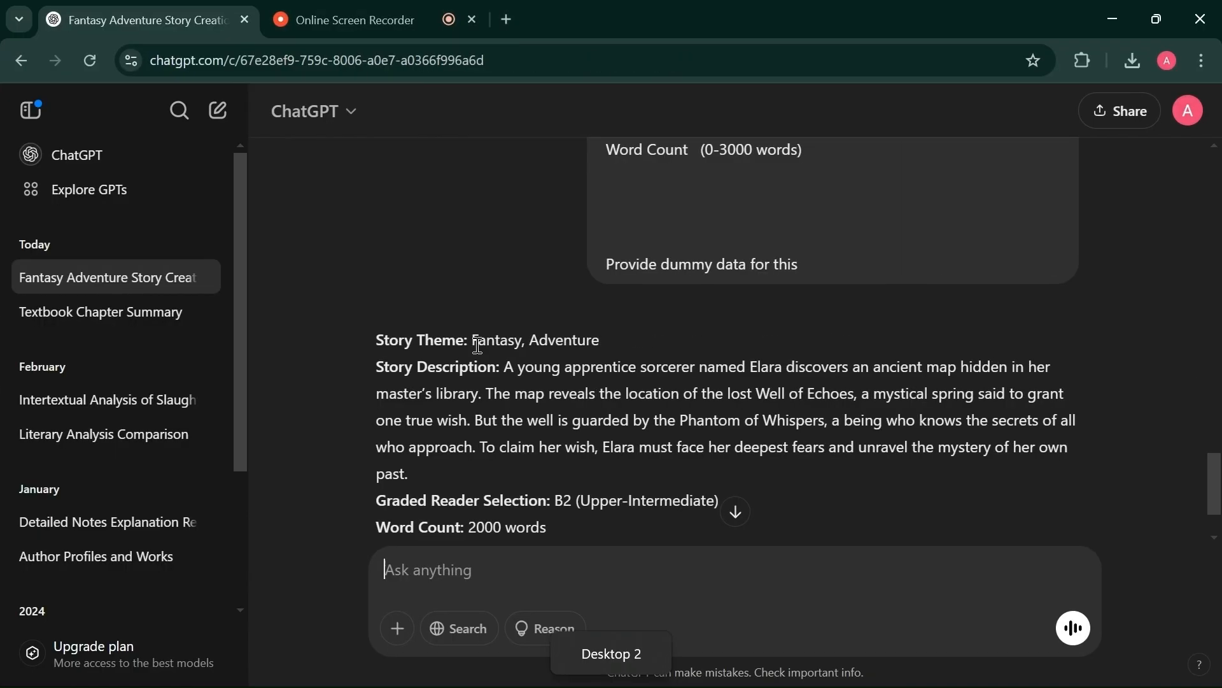
pyautogui.click(853, 662)
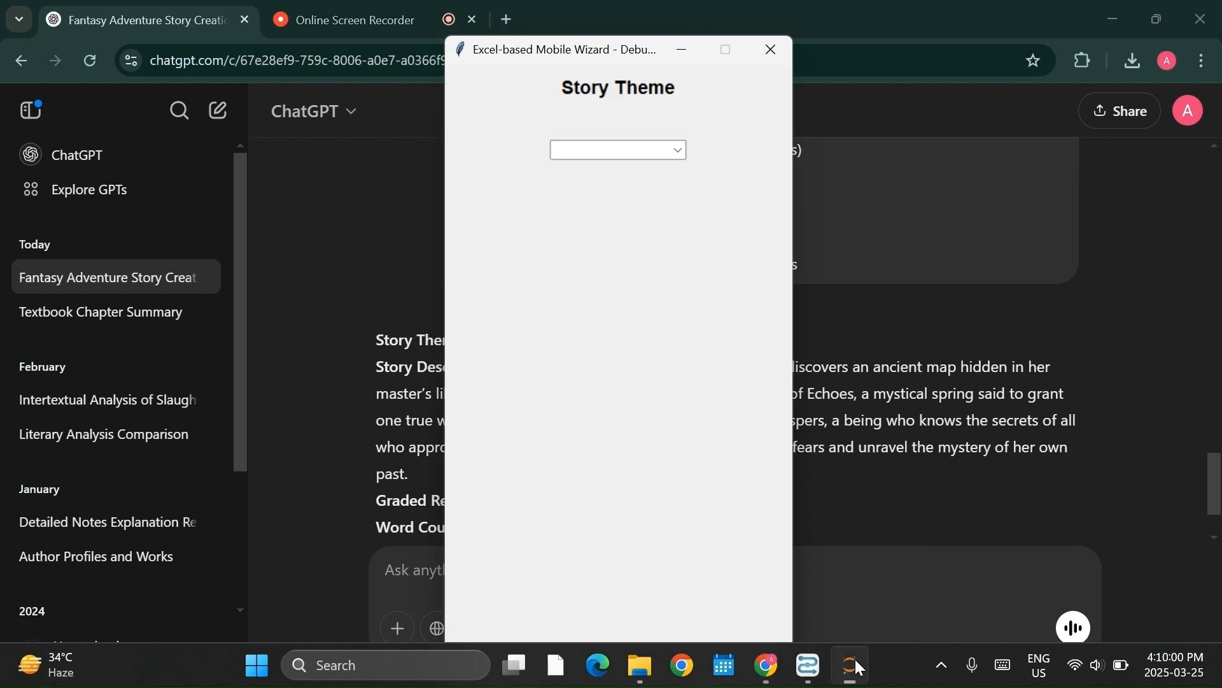
pyautogui.click(667, 152)
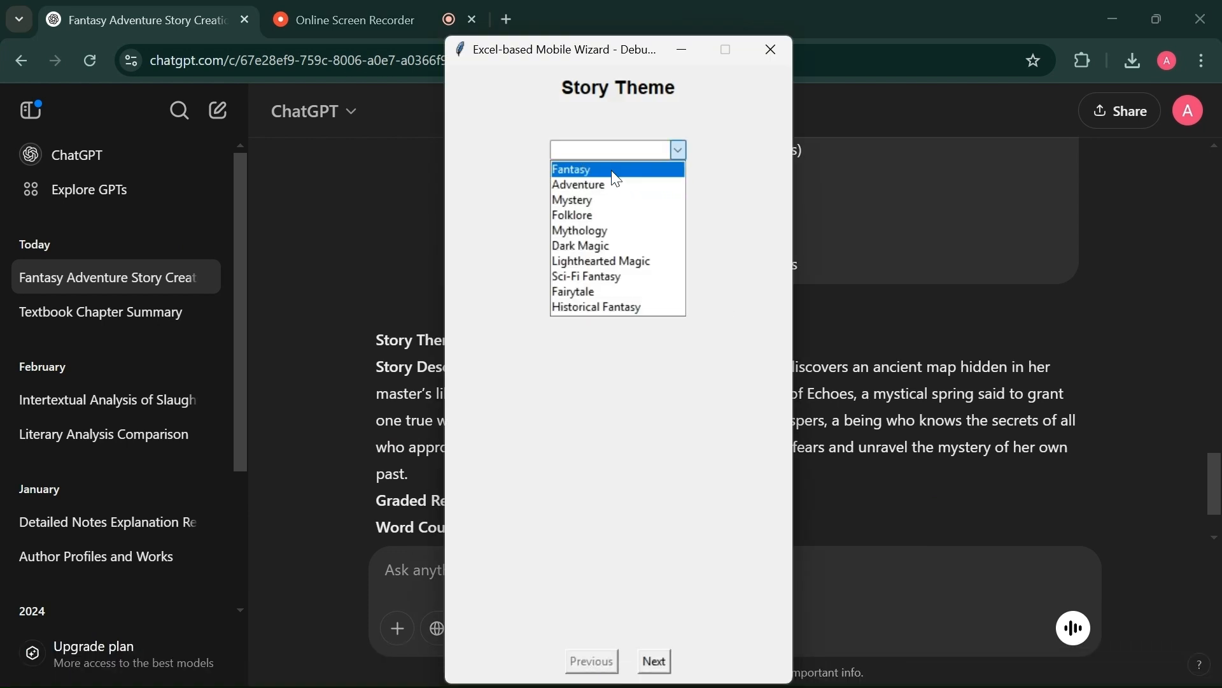
pyautogui.click(613, 167)
pyautogui.click(676, 155)
pyautogui.click(629, 184)
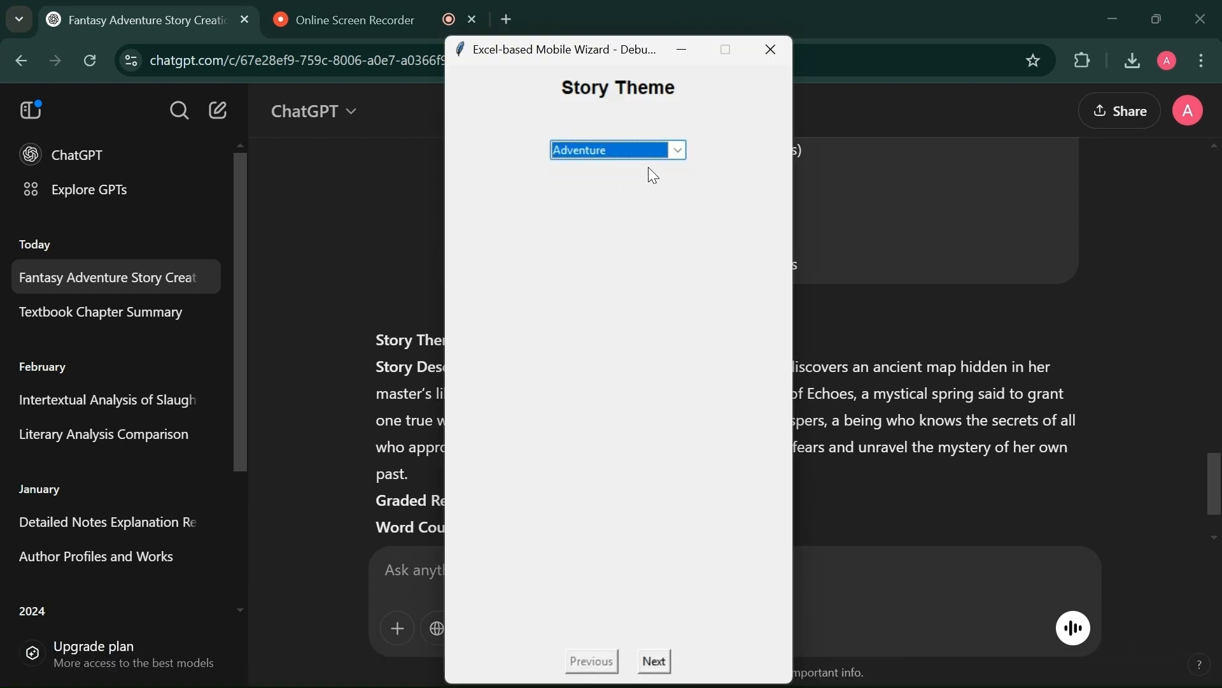
pyautogui.click(675, 152)
pyautogui.click(636, 169)
# Copy the Story Description paragraph from ChatGPT's dummy data and return to the wizard.
pyautogui.click(415, 241)
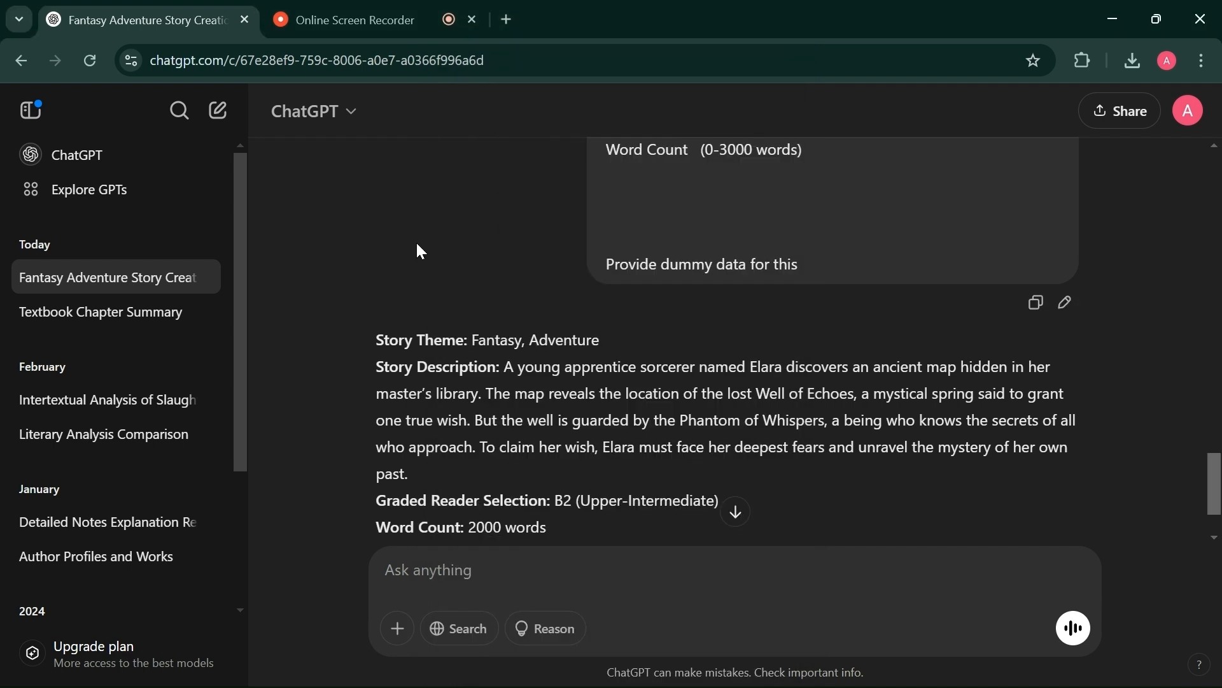
pyautogui.moveTo(505, 365); pyautogui.dragTo(501, 461)
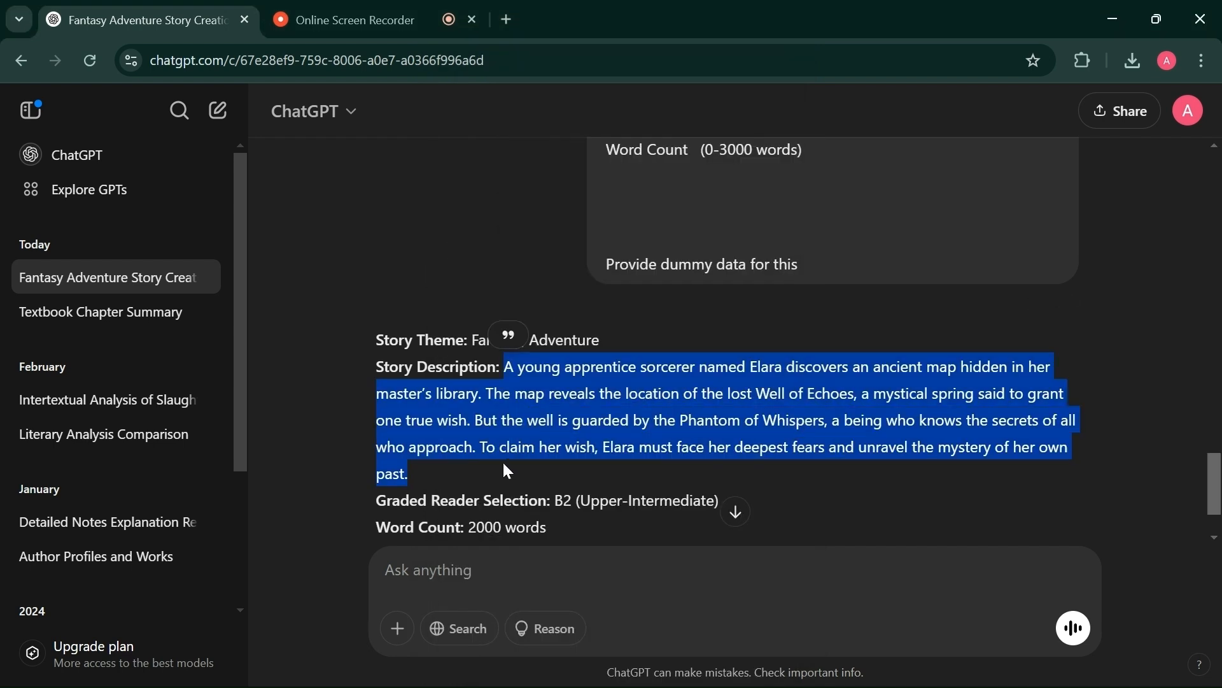
pyautogui.click(849, 680)
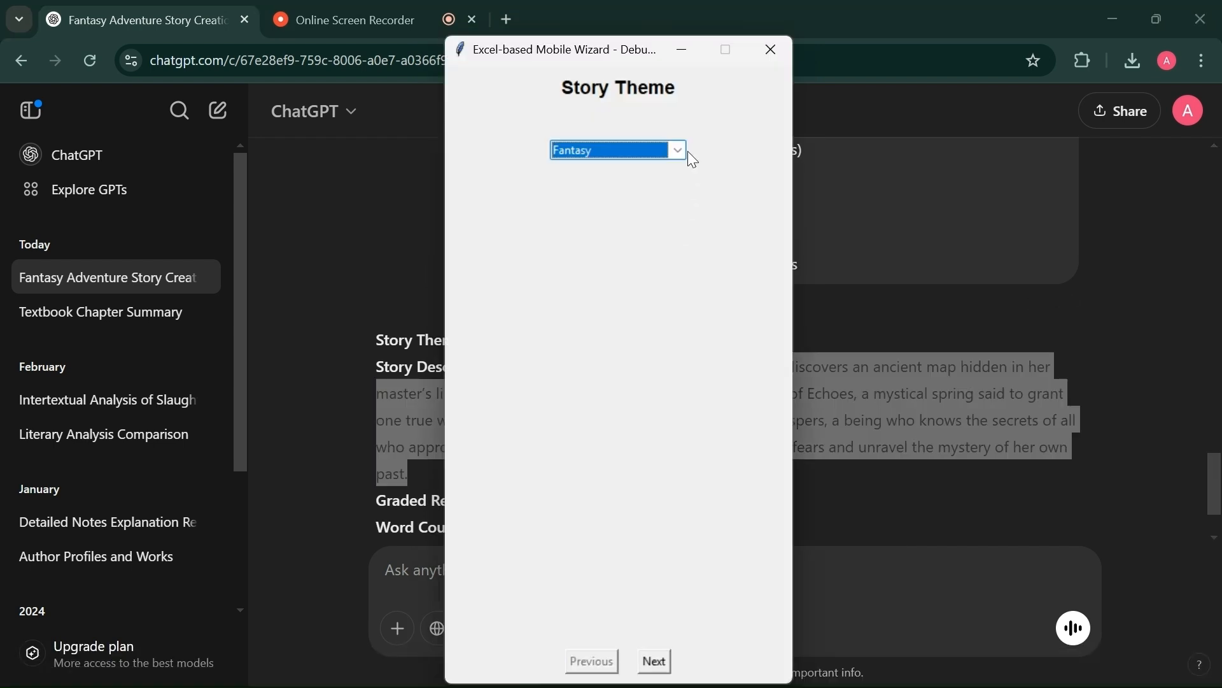
# Fill in the Story Description with "a fantasy adevnturous story" followed by the copied paragraph, and advance to Graded Reader Selection.
pyautogui.click(654, 661)
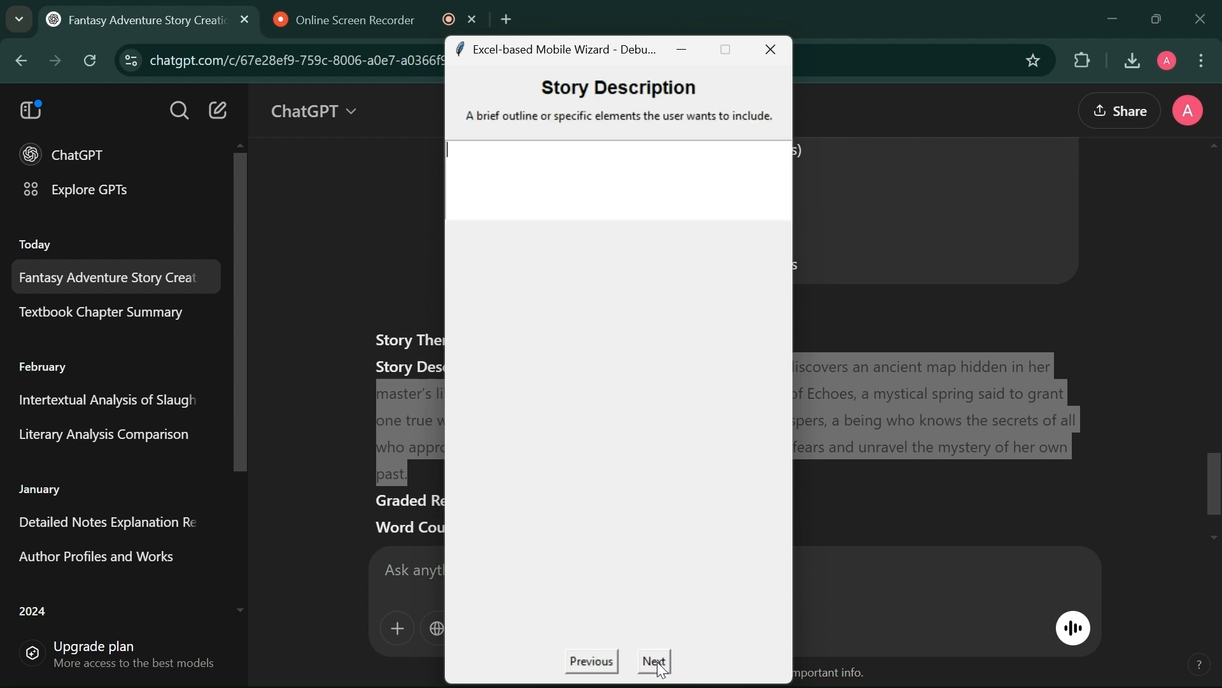
pyautogui.click(559, 174)
pyautogui.write('a fanta')
pyautogui.moveTo(618, 50); pyautogui.dragTo(846, 50)
pyautogui.write('s')
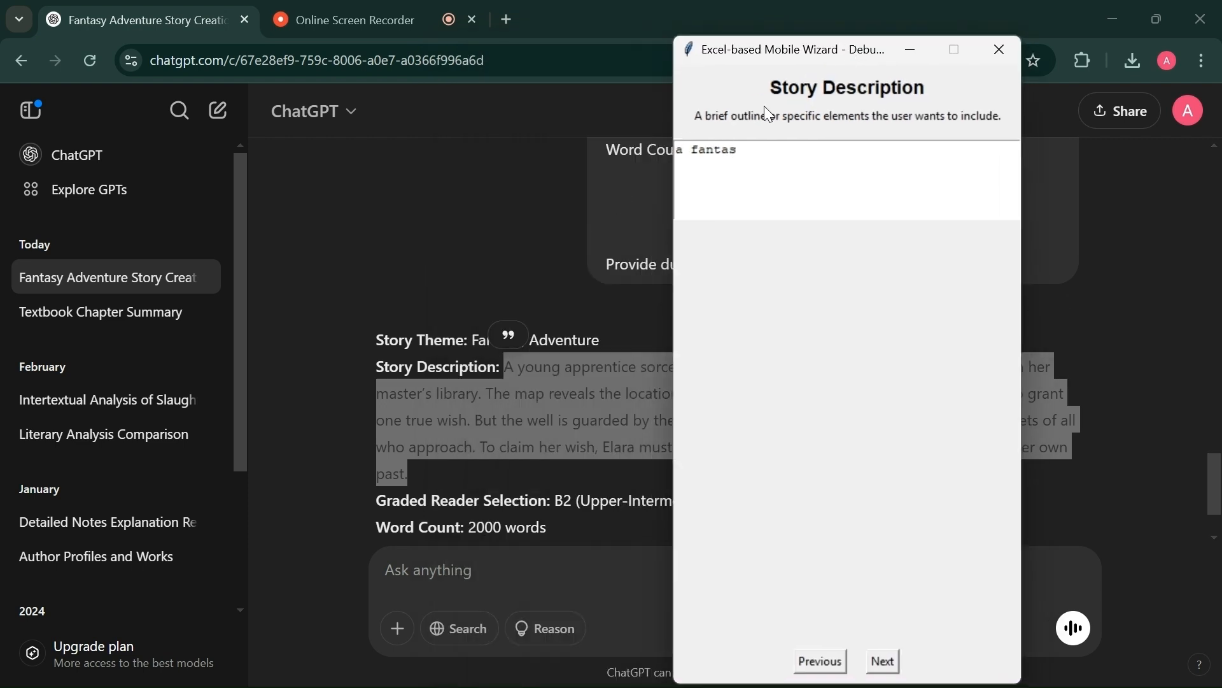
pyautogui.write('y adevnturous story')
pyautogui.press('Return')
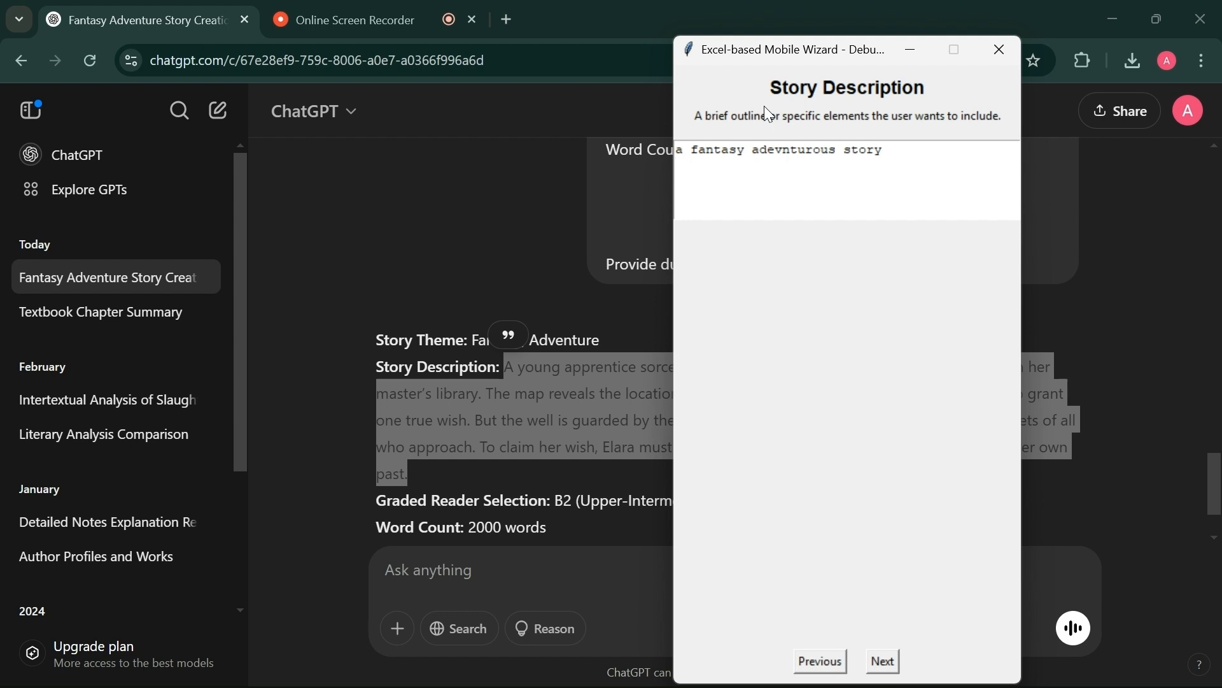
pyautogui.hotkey('ctrl', 'v')
pyautogui.click(880, 660)
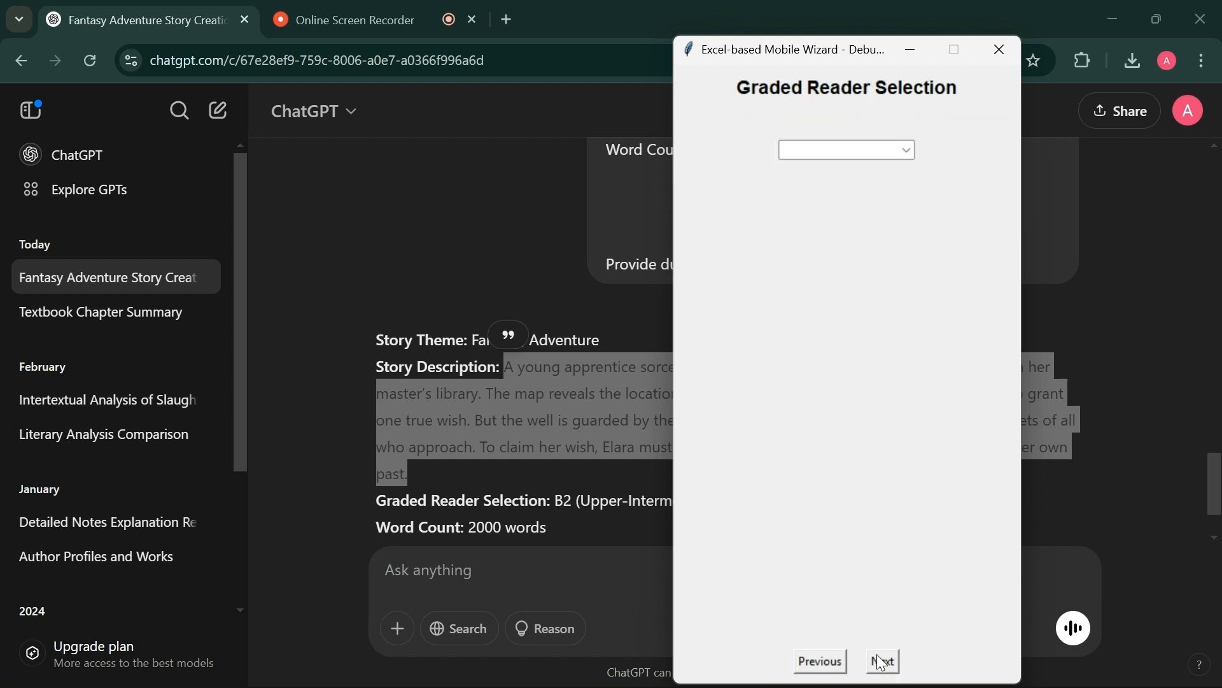
# Set the Graded Reader Selection to B2 (Upper-Intermediate) and advance to the Word Count page.
pyautogui.click(885, 152)
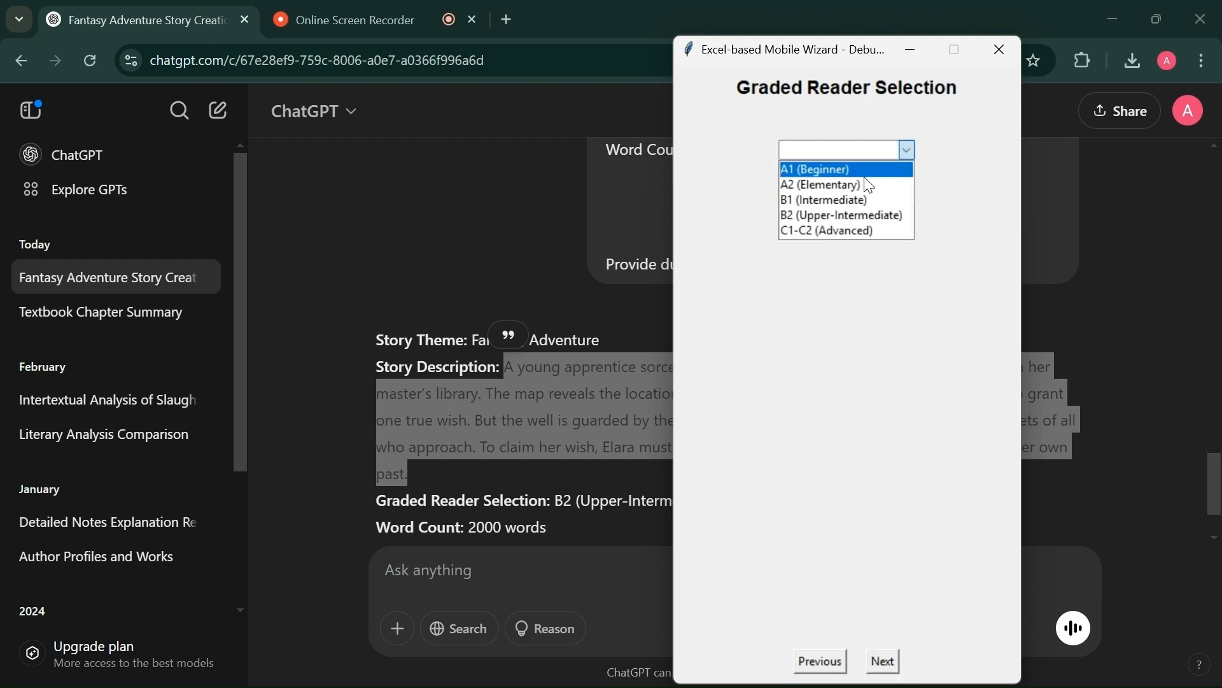
pyautogui.click(854, 201)
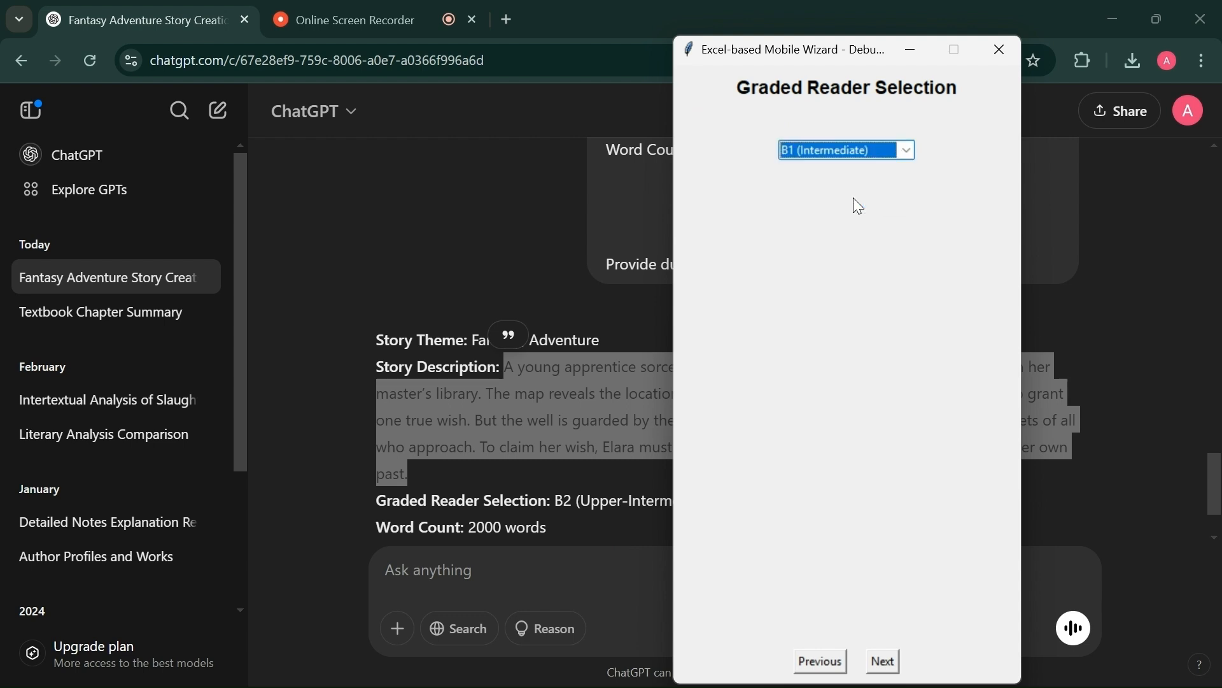
pyautogui.click(850, 156)
pyautogui.click(822, 216)
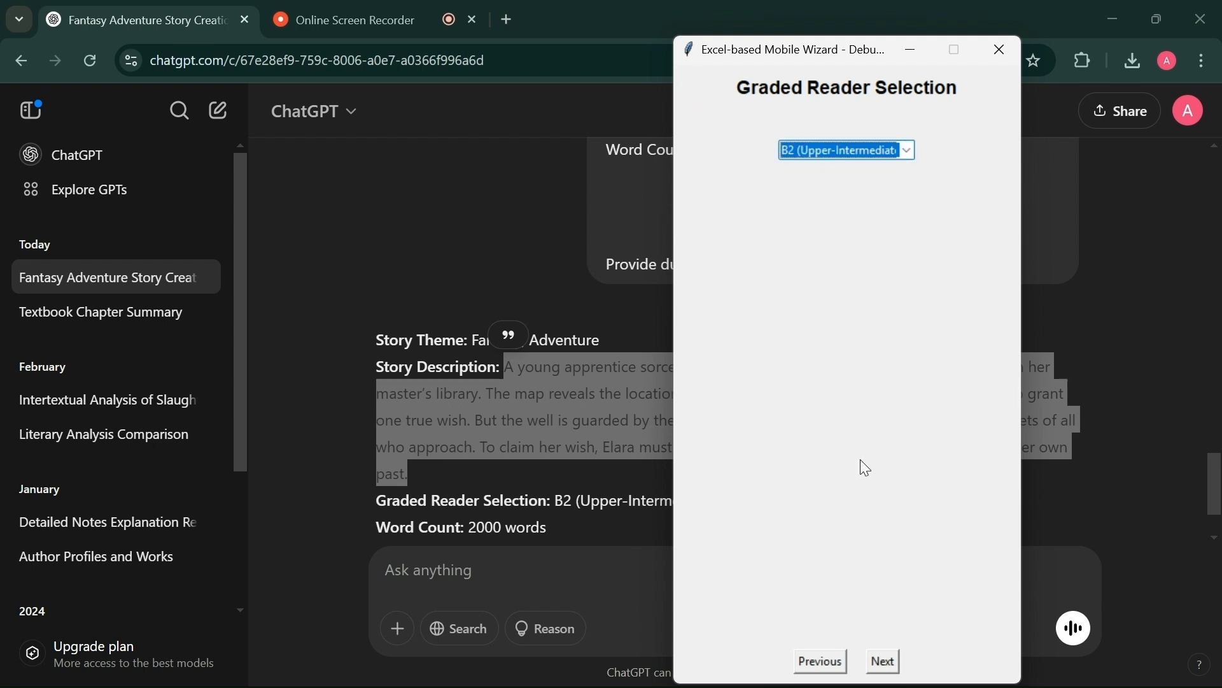
pyautogui.click(884, 661)
# Enter "2000 words" as the Word Count and finish the wizard.
pyautogui.write('2')
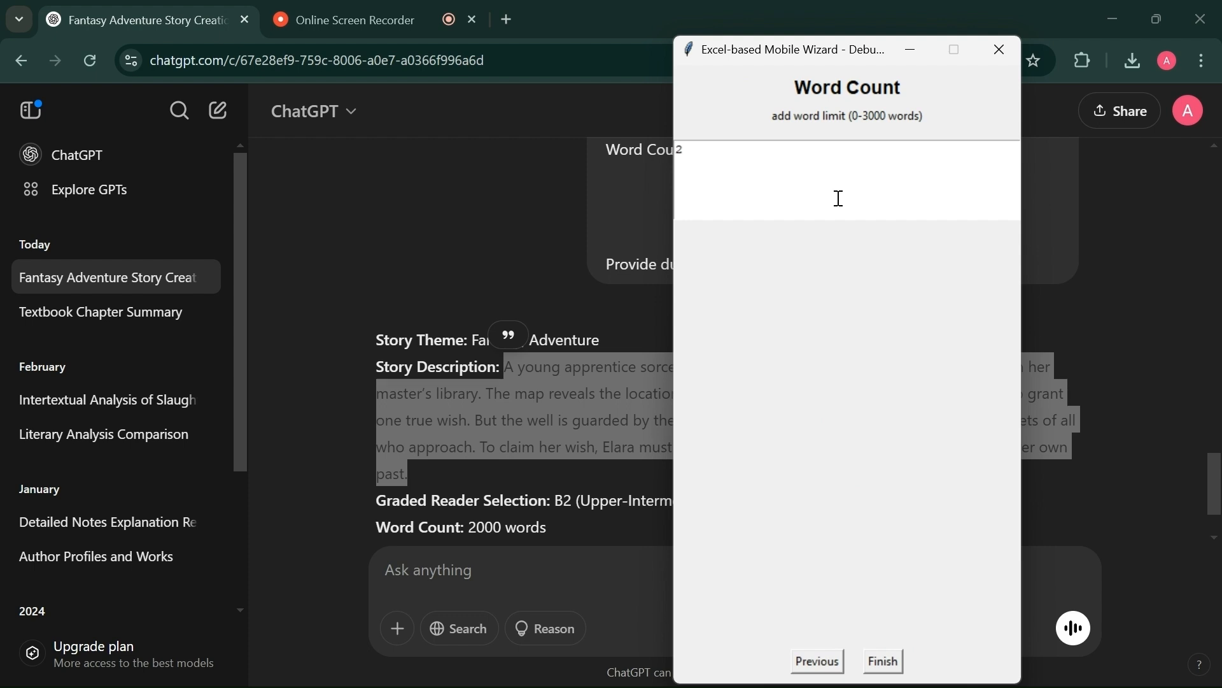
pyautogui.write('000 words')
pyautogui.click(885, 662)
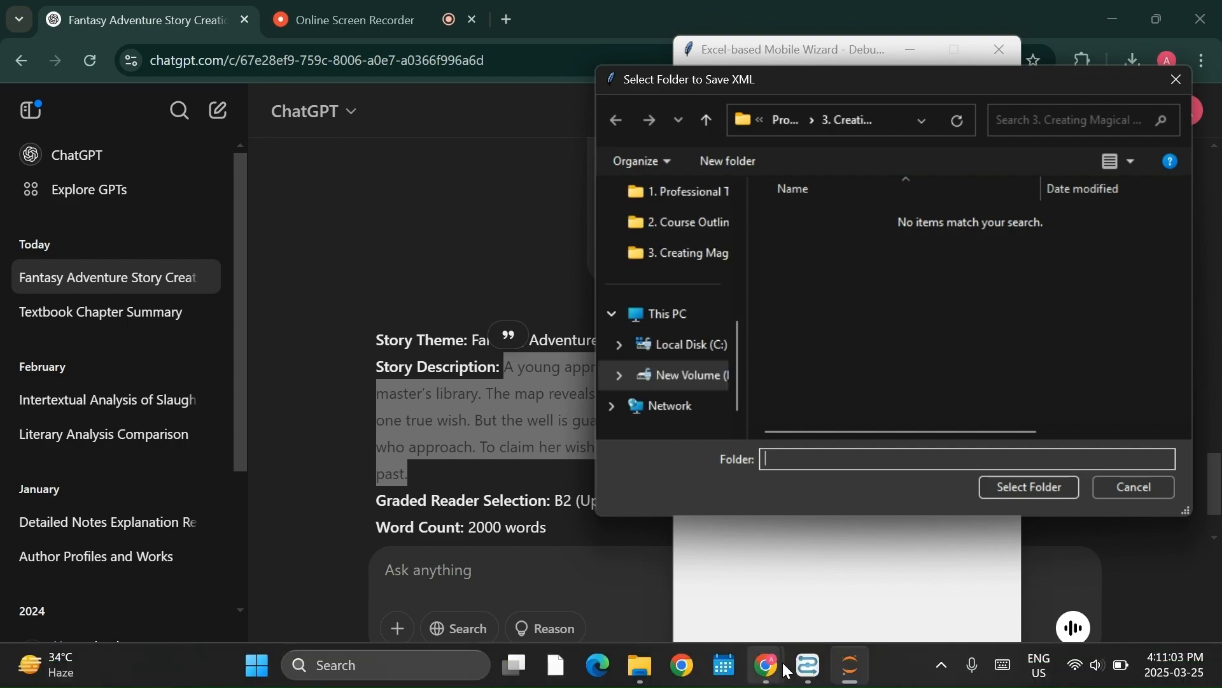
# Save the wizard's XML output in the 3. Creating Magical Short Stories folder and dismiss the confirmation.
pyautogui.click(807, 670)
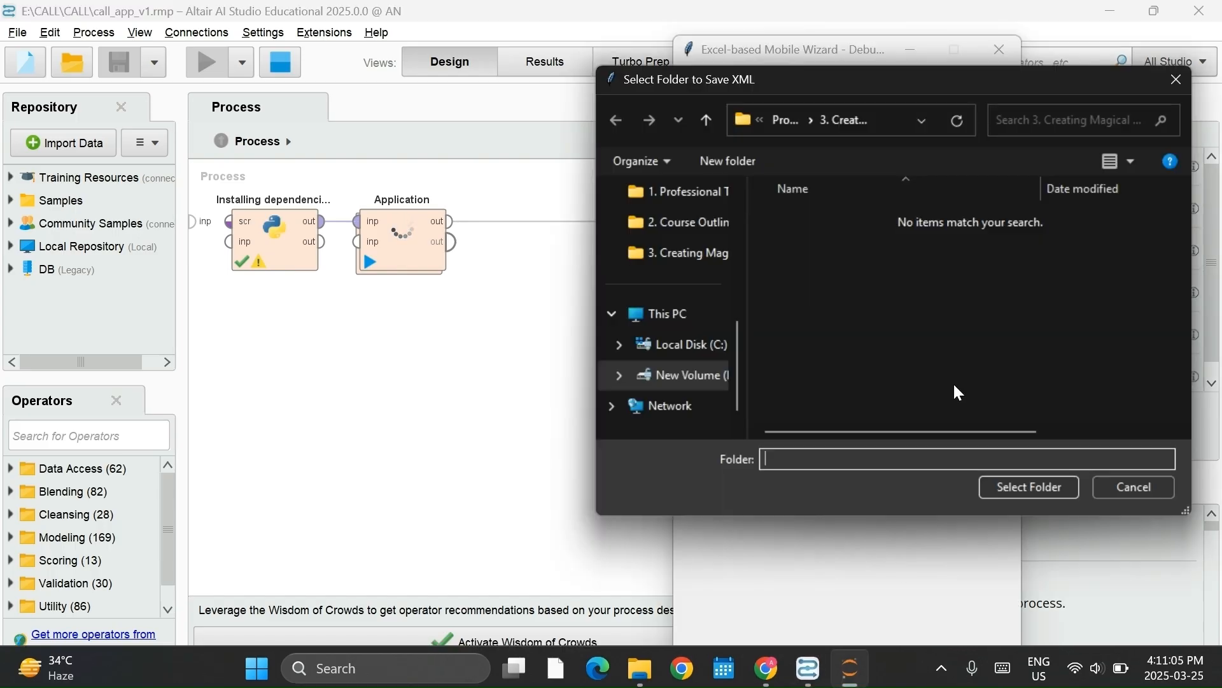
pyautogui.click(1029, 491)
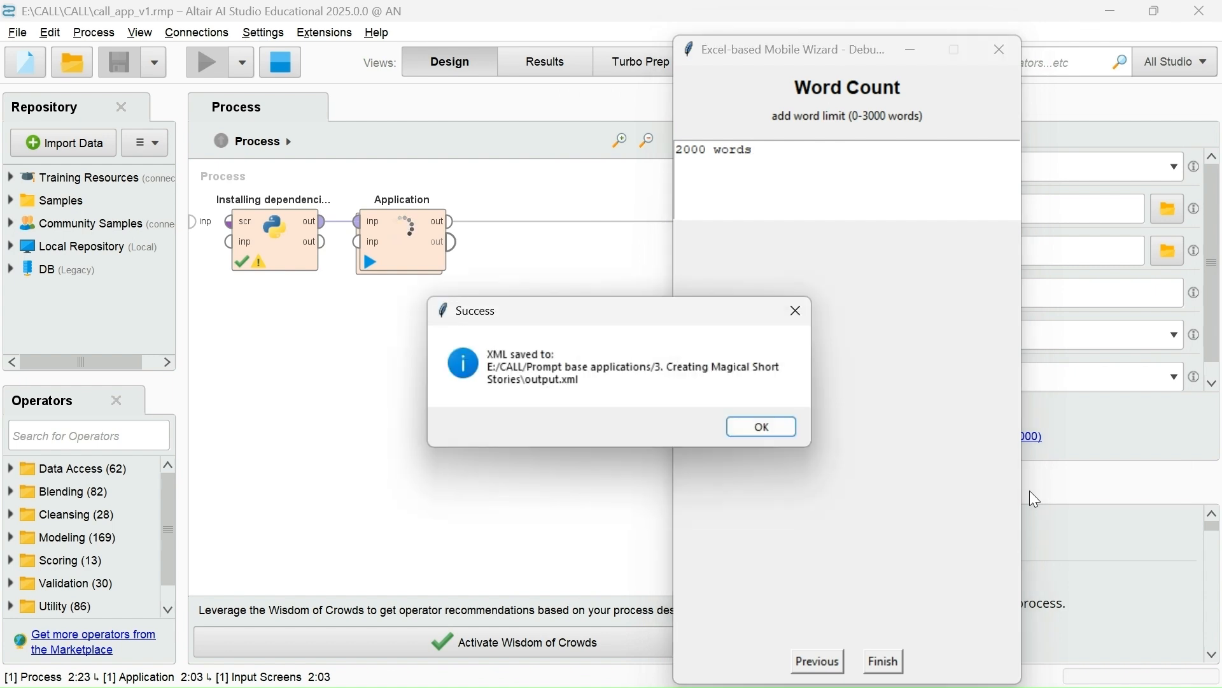
pyautogui.click(764, 425)
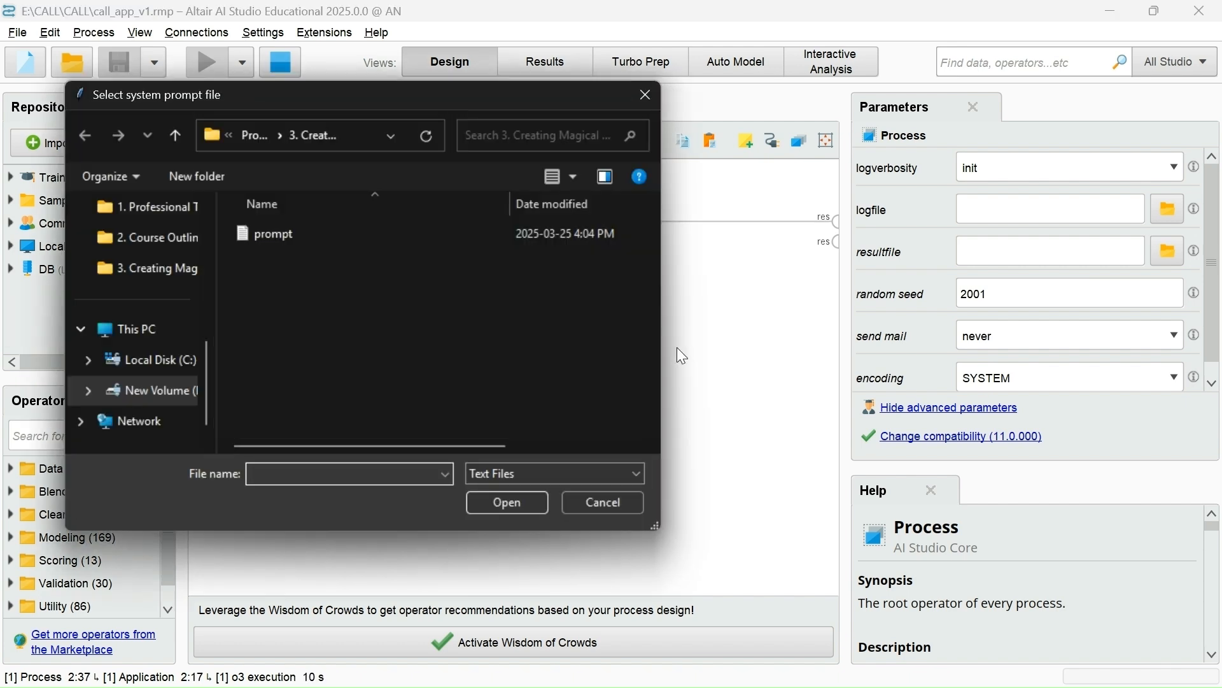
# Load the prompt text file as the system prompt and the output file as the output XML.
pyautogui.click(296, 228)
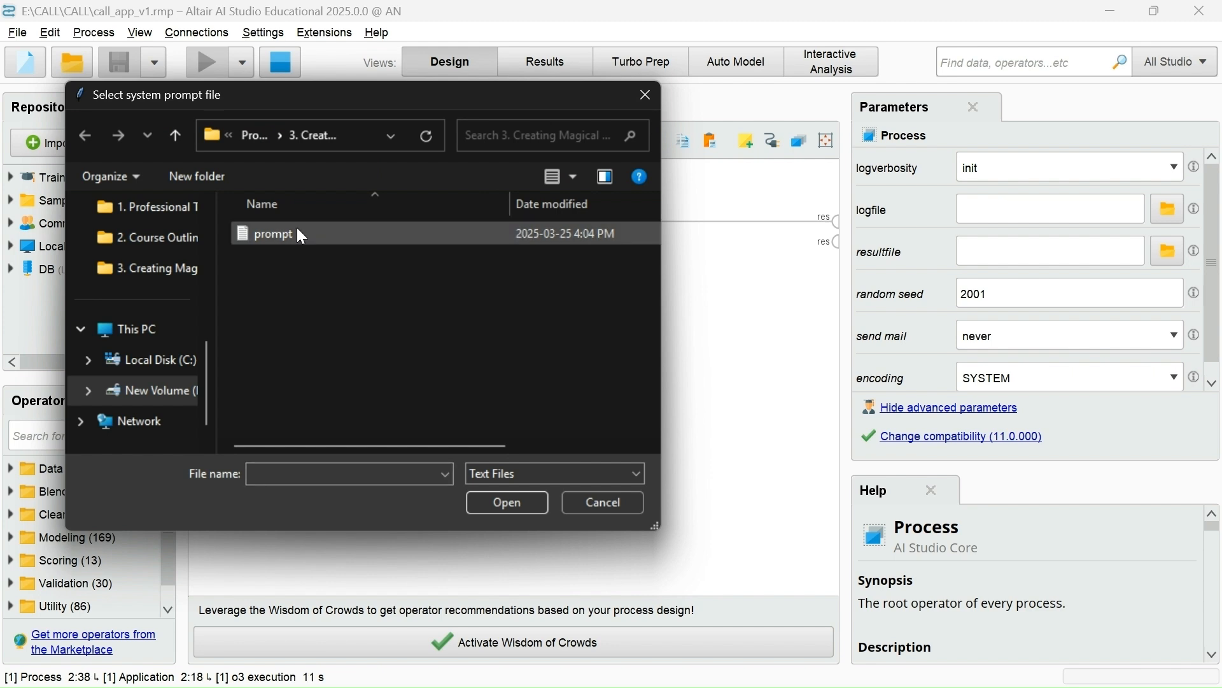
pyautogui.click(514, 503)
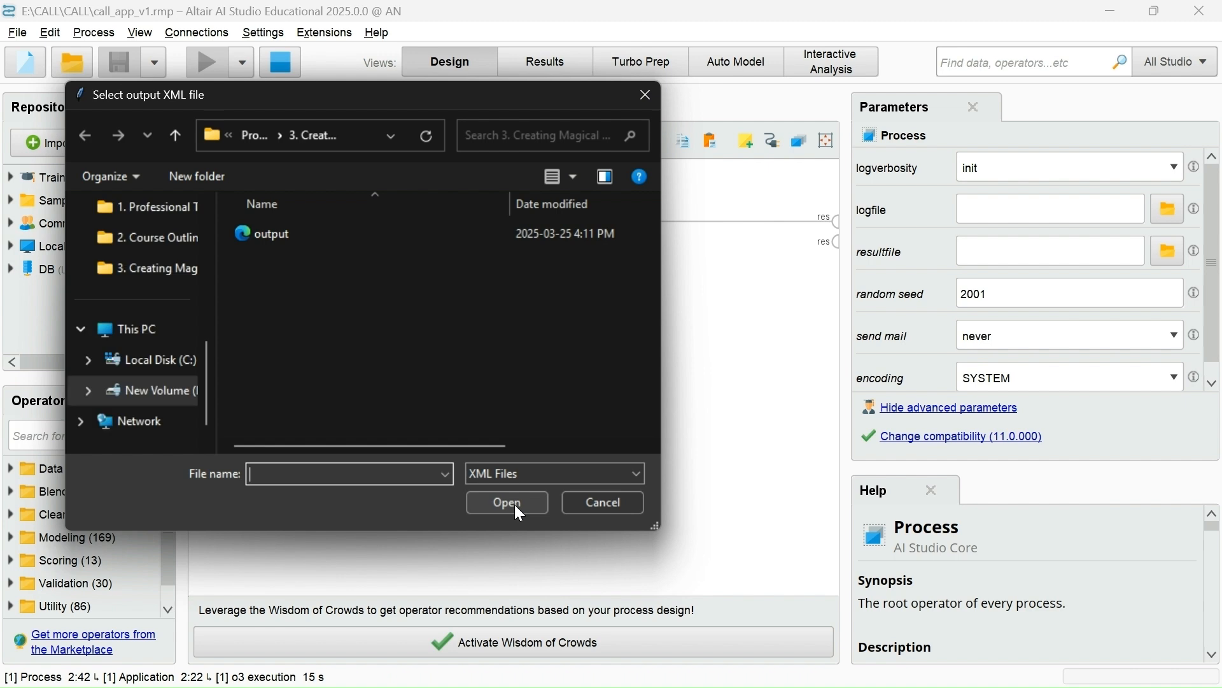
pyautogui.click(315, 229)
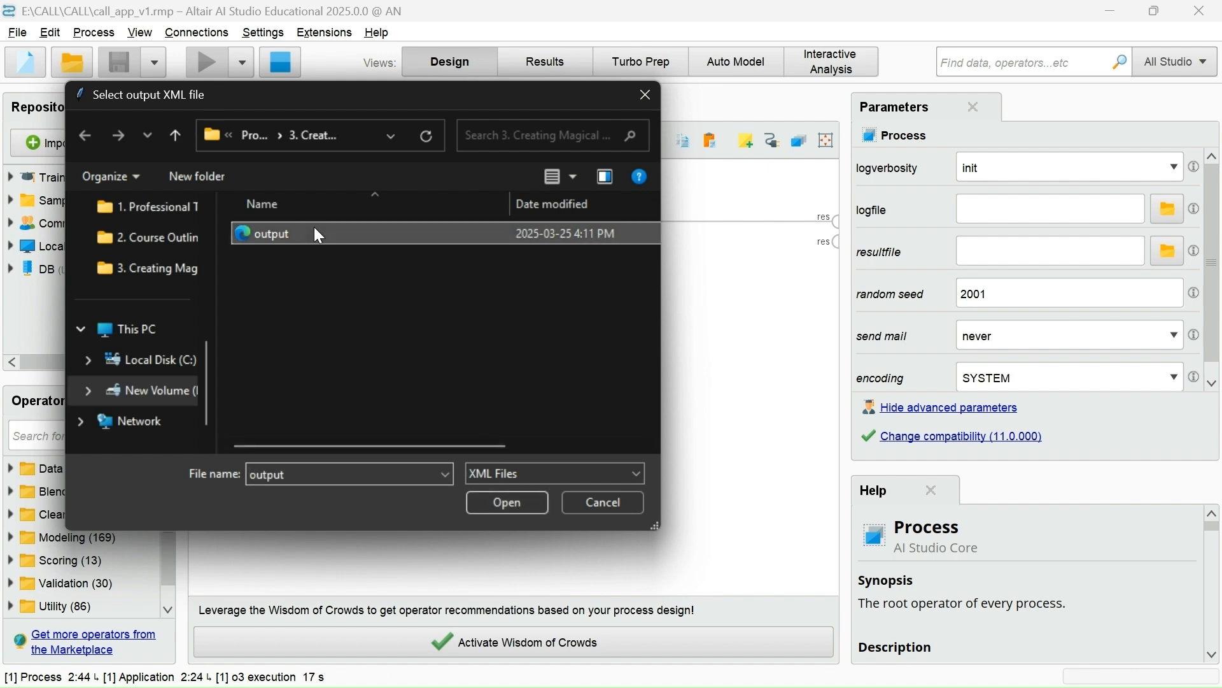
pyautogui.click(521, 491)
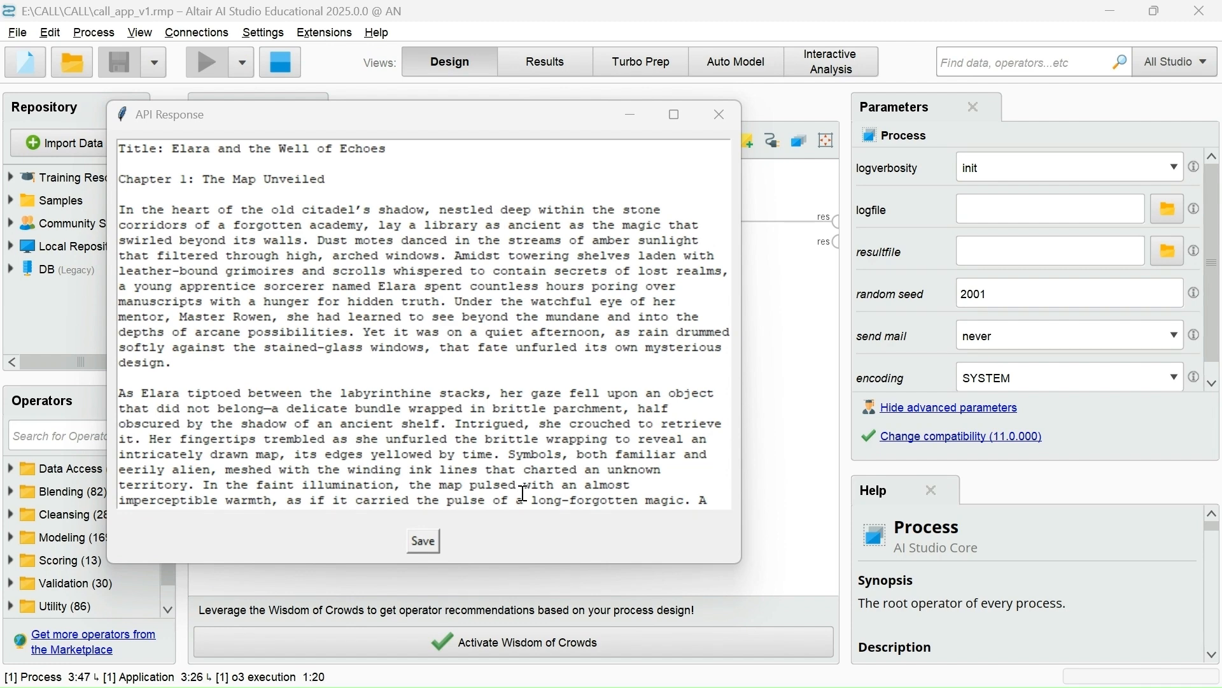
# Skim the generated story in the API Response window to its end and copy the entire text.
pyautogui.scroll(-10, 523, 492)
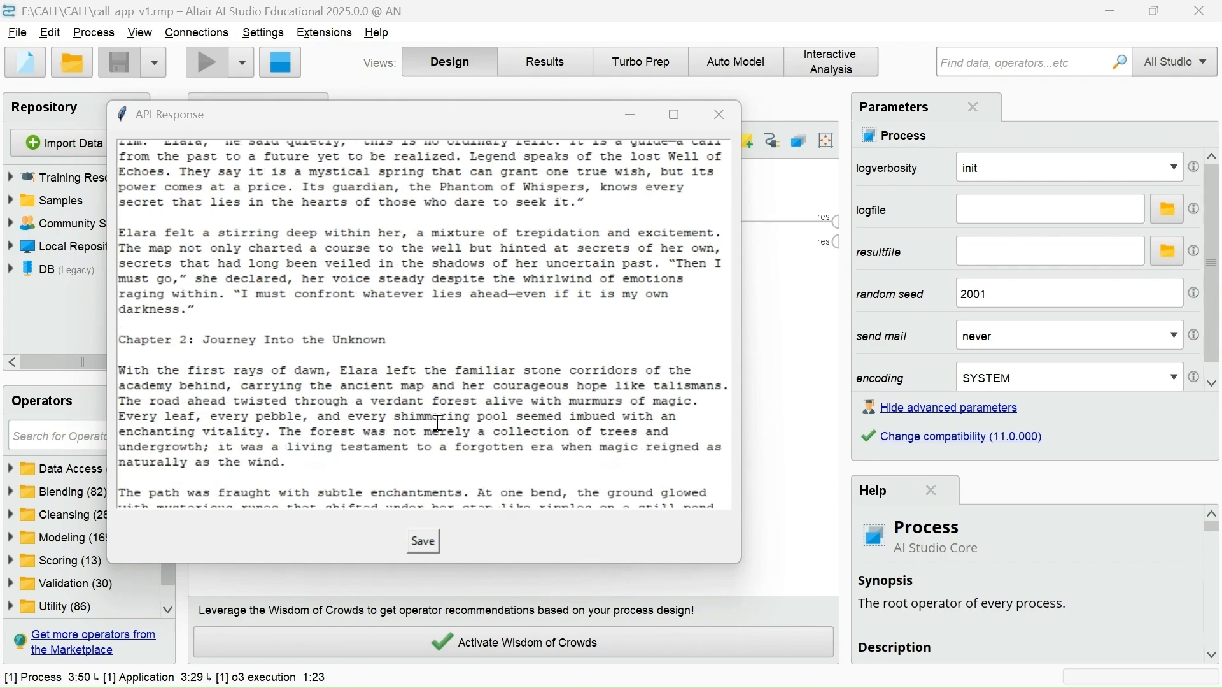
pyautogui.scroll(-20, 438, 423)
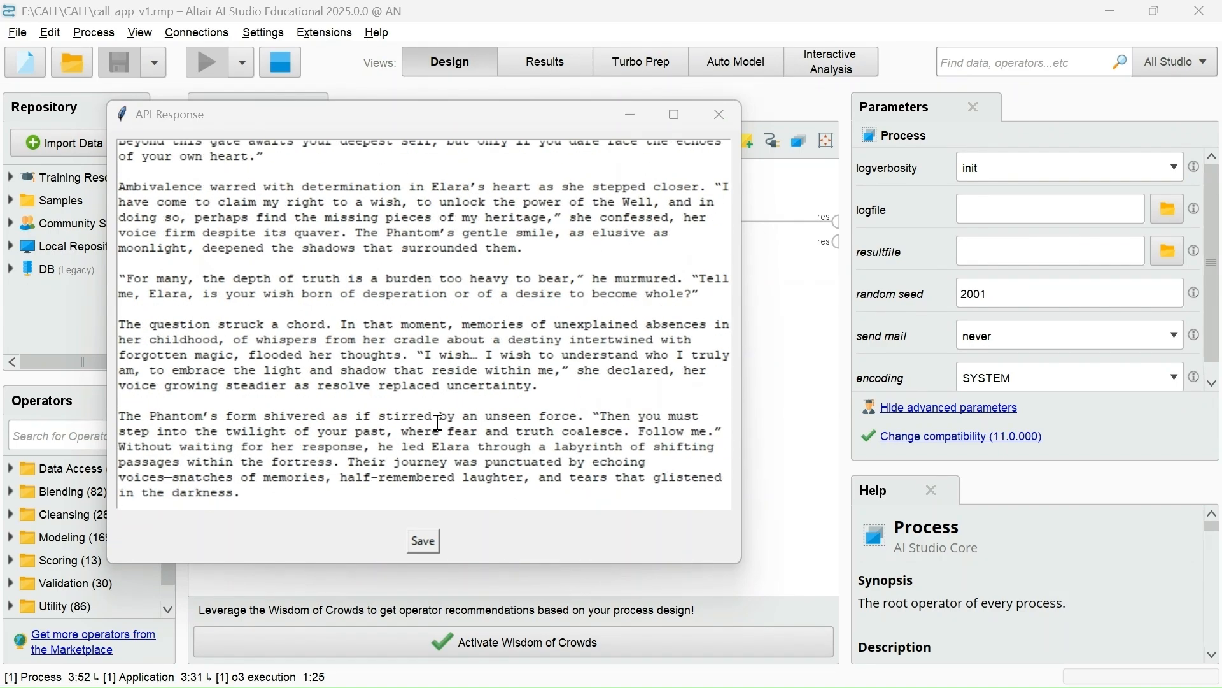
pyautogui.scroll(-20, 438, 422)
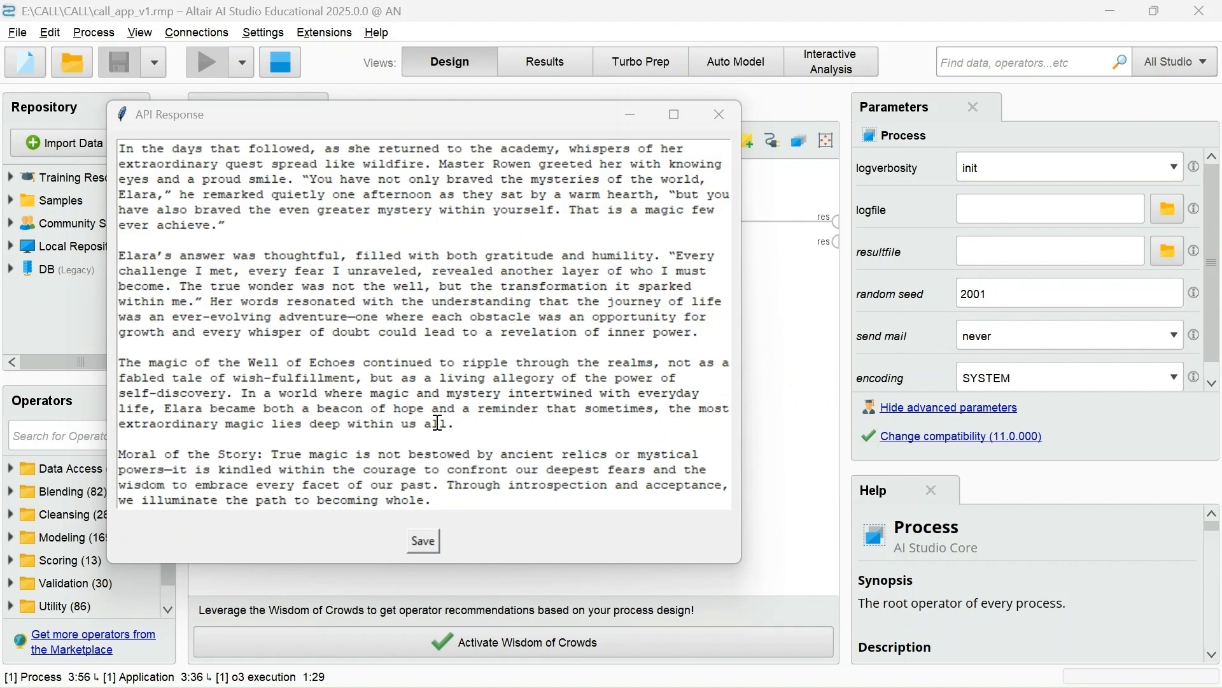
pyautogui.hotkey('ctrl', 'a')
pyautogui.hotkey('ctrl', 'c')
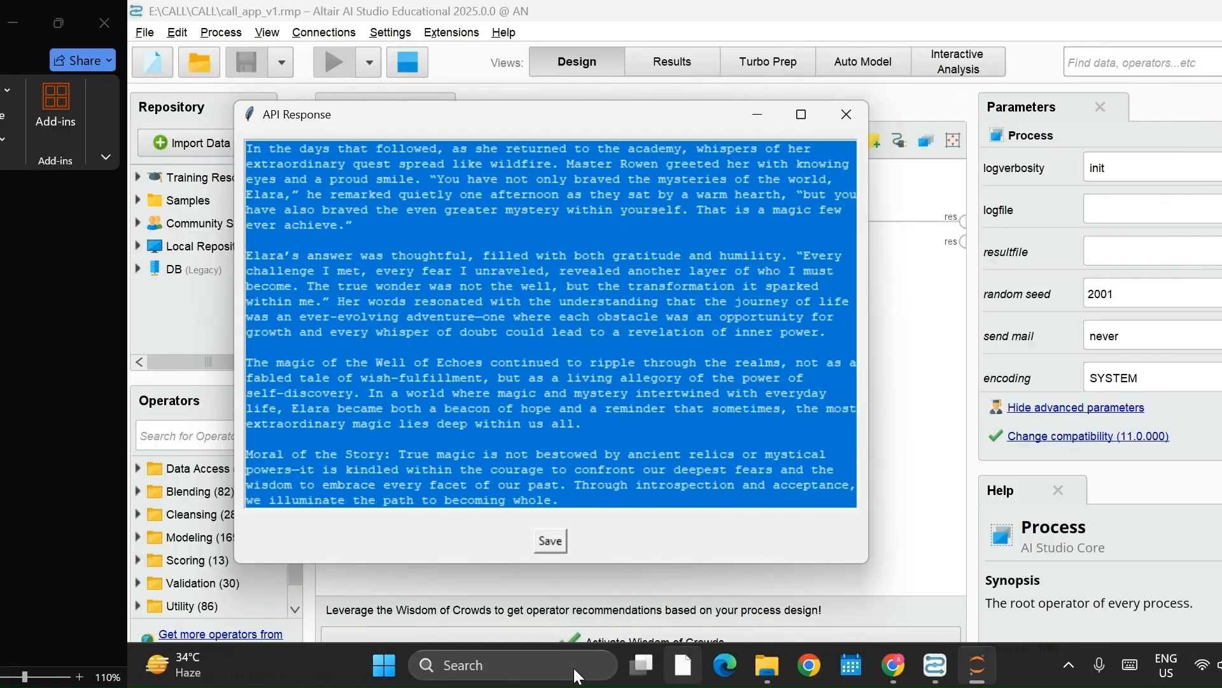
# Switch to Word, create a blank document and paste the copied story into it.
pyautogui.click(560, 667)
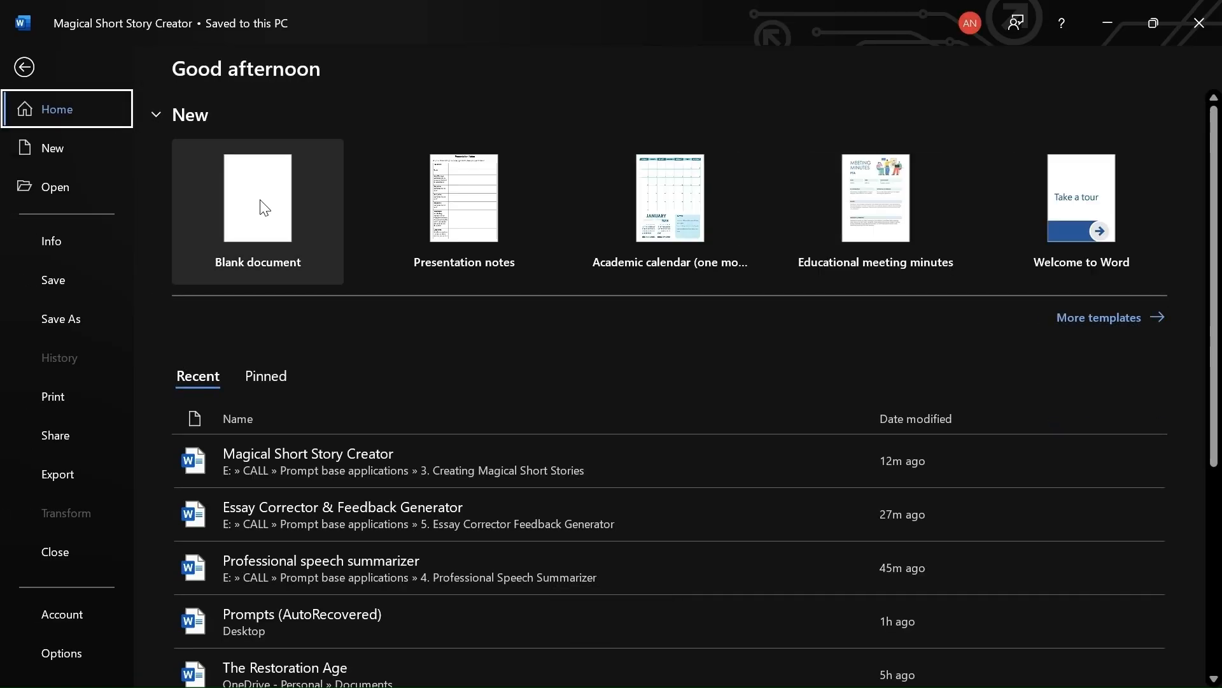
pyautogui.click(259, 200)
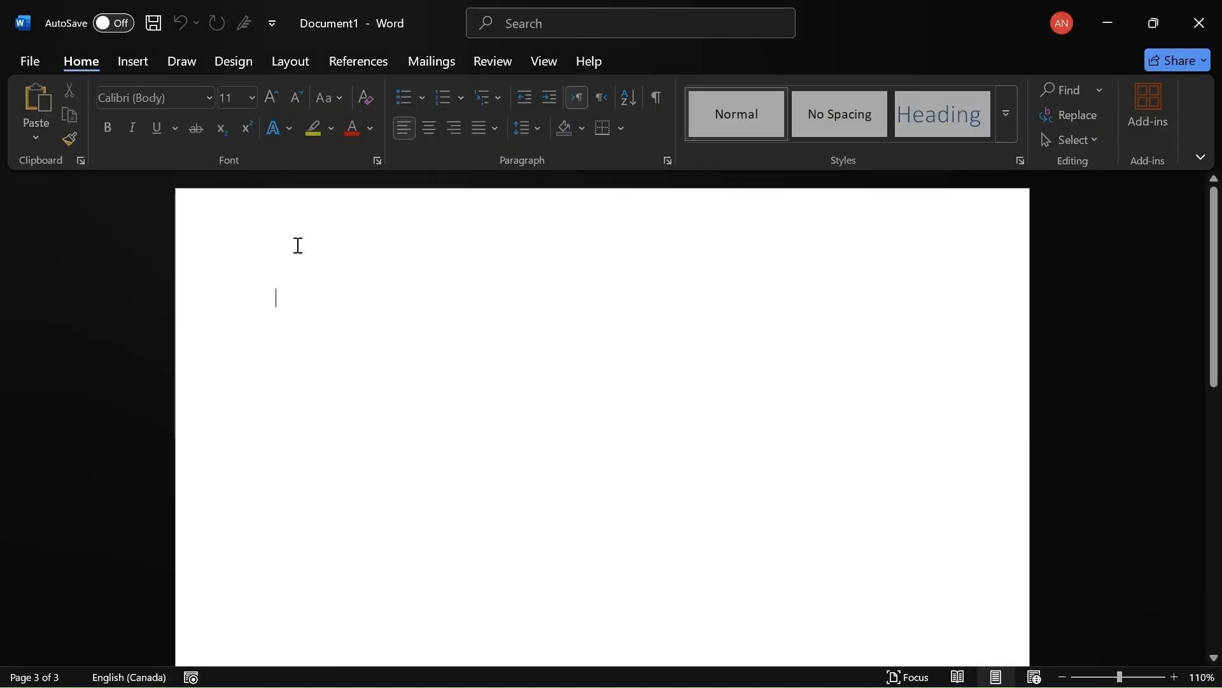
pyautogui.hotkey('ctrl', 'v')
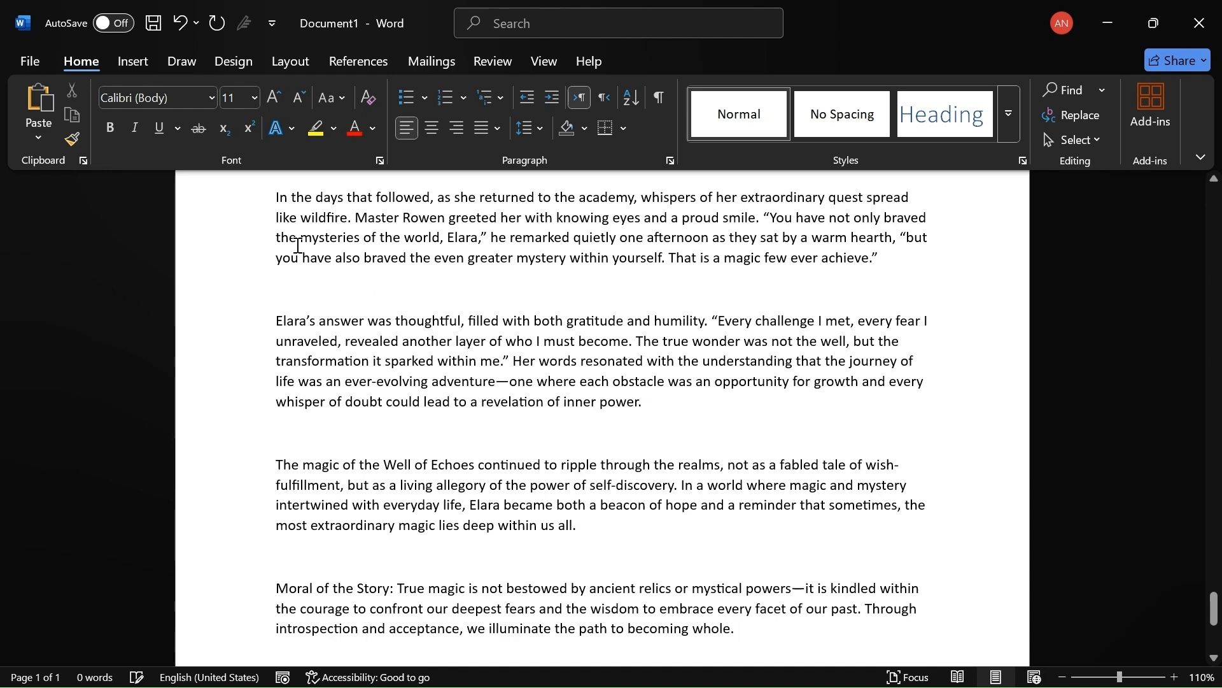
# Select the whole pasted story to check its word count, and clear the selection.
pyautogui.keyDown('ctrl'); pyautogui.click(379, 343); pyautogui.keyUp('ctrl')
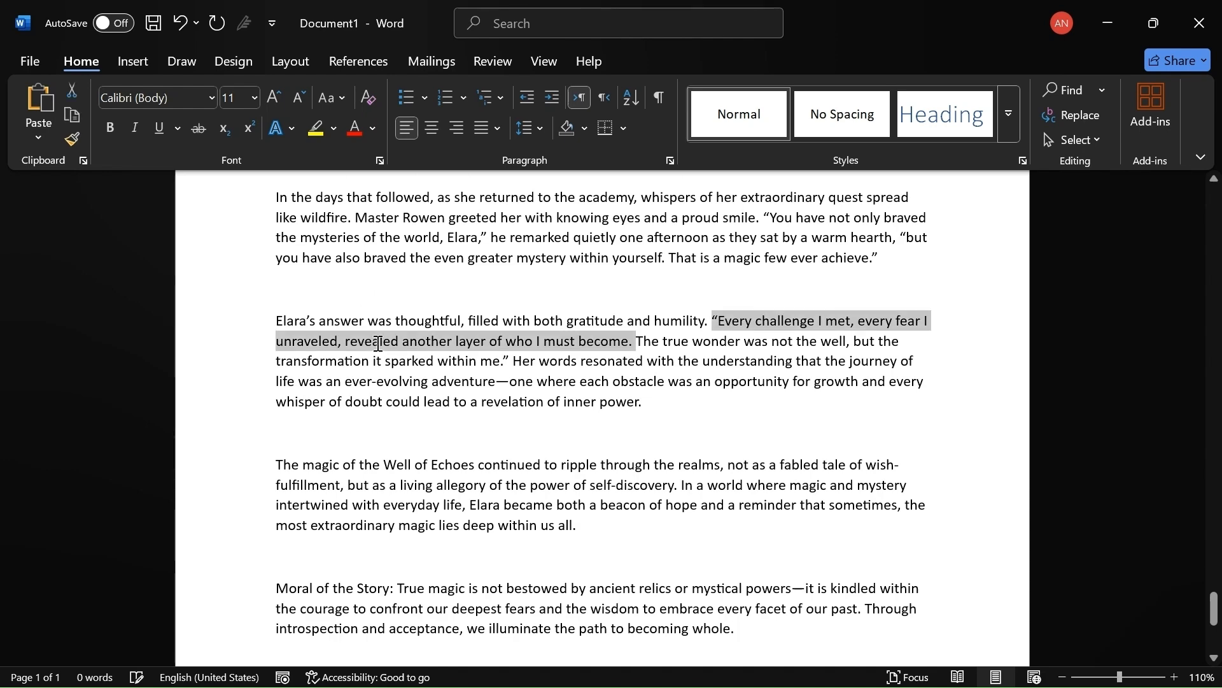
pyautogui.hotkey('ctrl', 'a')
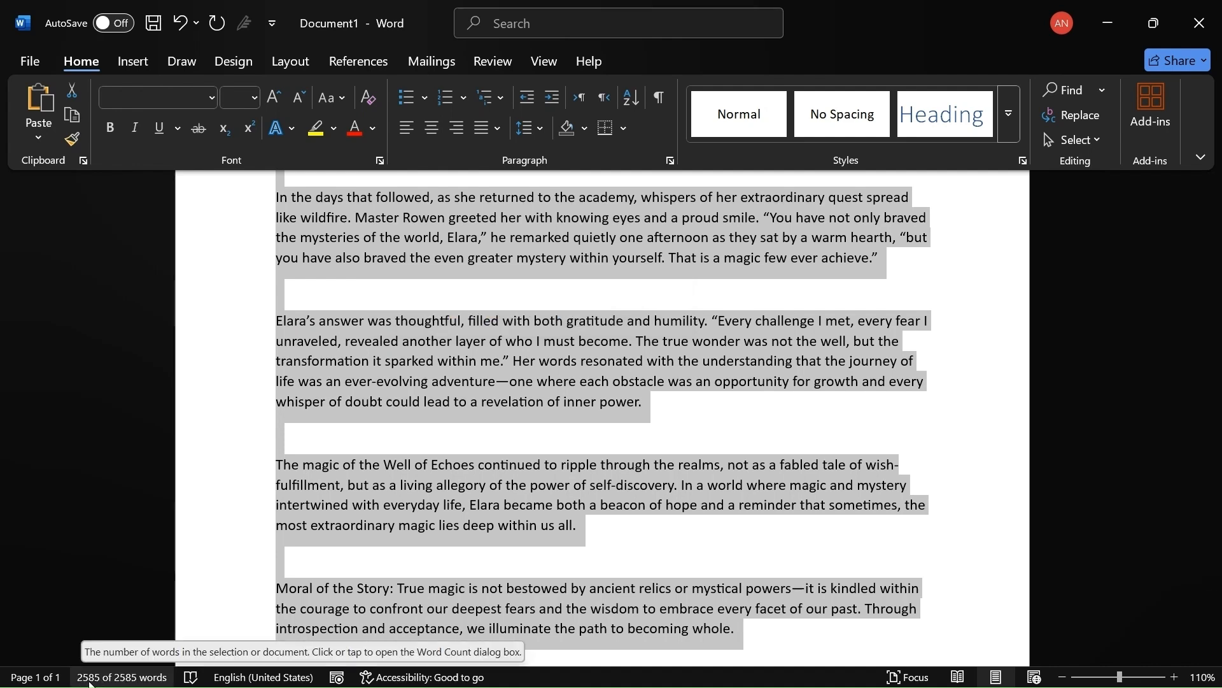
pyautogui.click(287, 527)
# Review the story from its title and Chapter 1 heading through the dialogue to the start of Chapter 2.
pyautogui.scroll(5, 335, 467)
pyautogui.scroll(20, 335, 467)
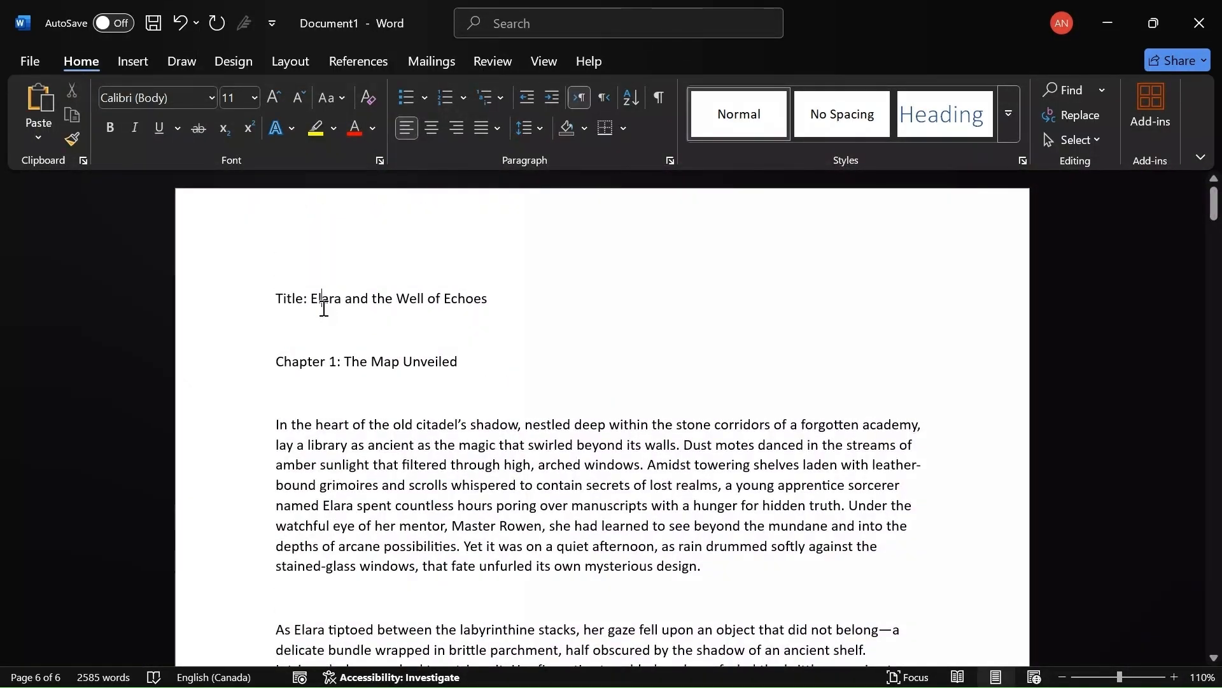
pyautogui.tripleClick(325, 310)
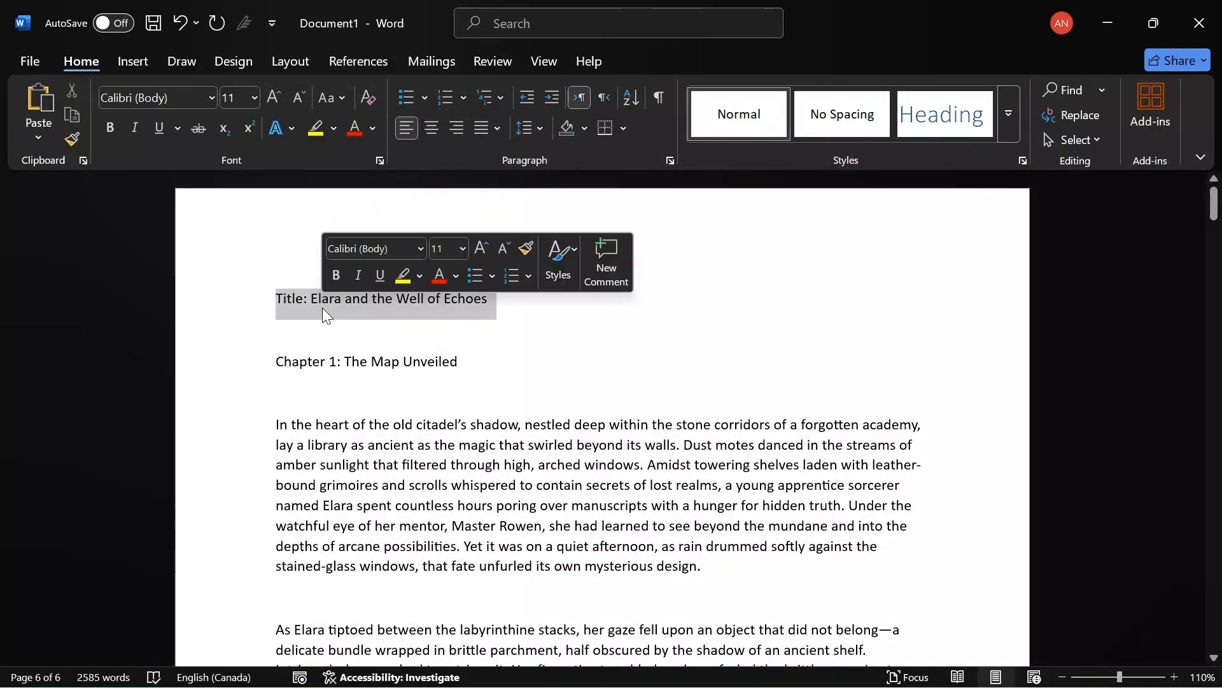
pyautogui.tripleClick(341, 363)
pyautogui.scroll(-5, 400, 523)
pyautogui.scroll(-3, 435, 532)
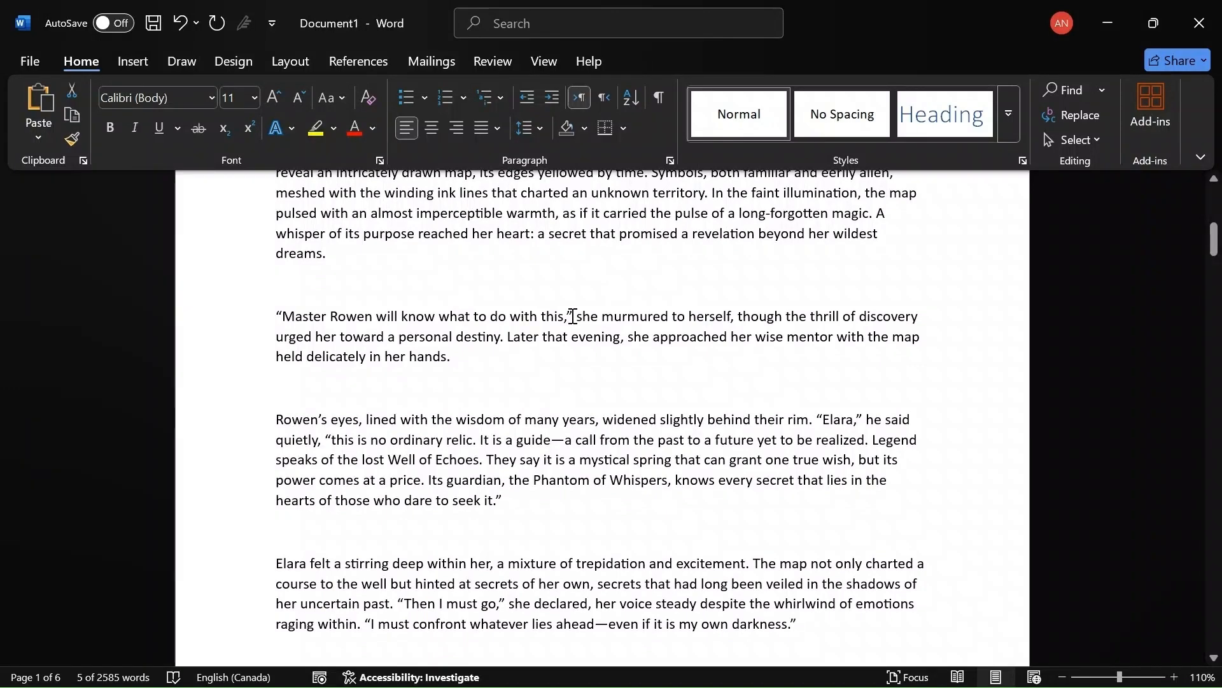
pyautogui.moveTo(565, 313); pyautogui.dragTo(274, 316)
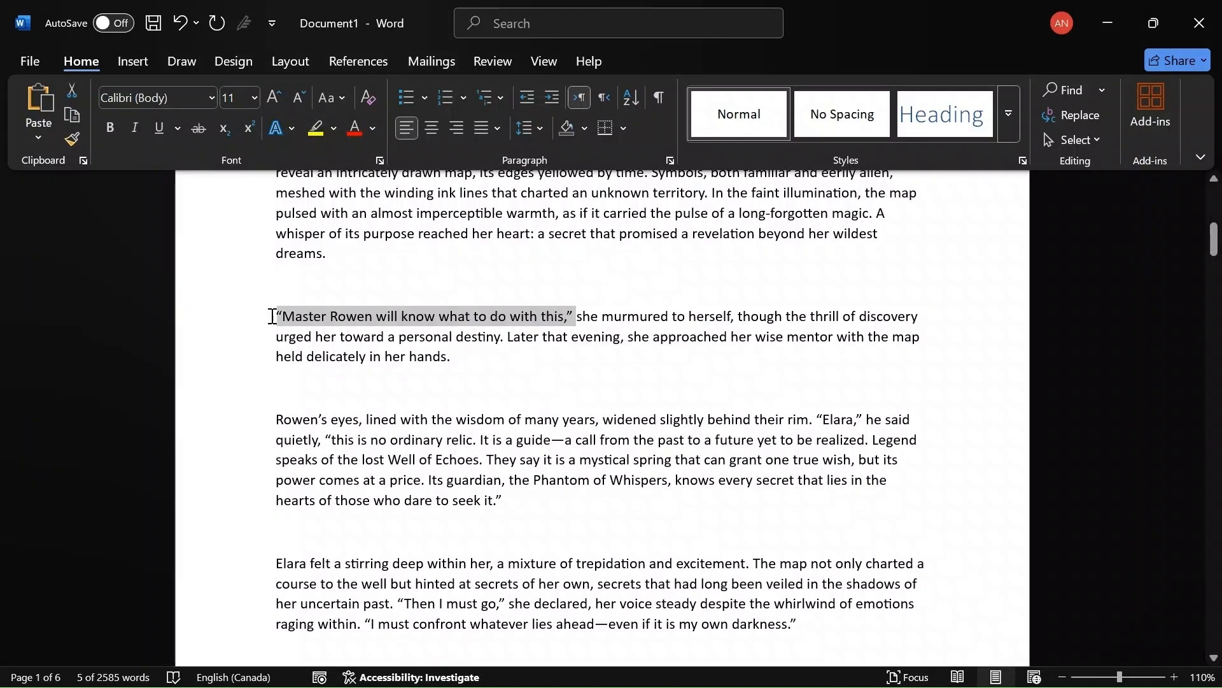
pyautogui.click(360, 527)
pyautogui.scroll(-7, 360, 527)
pyautogui.scroll(2, 384, 490)
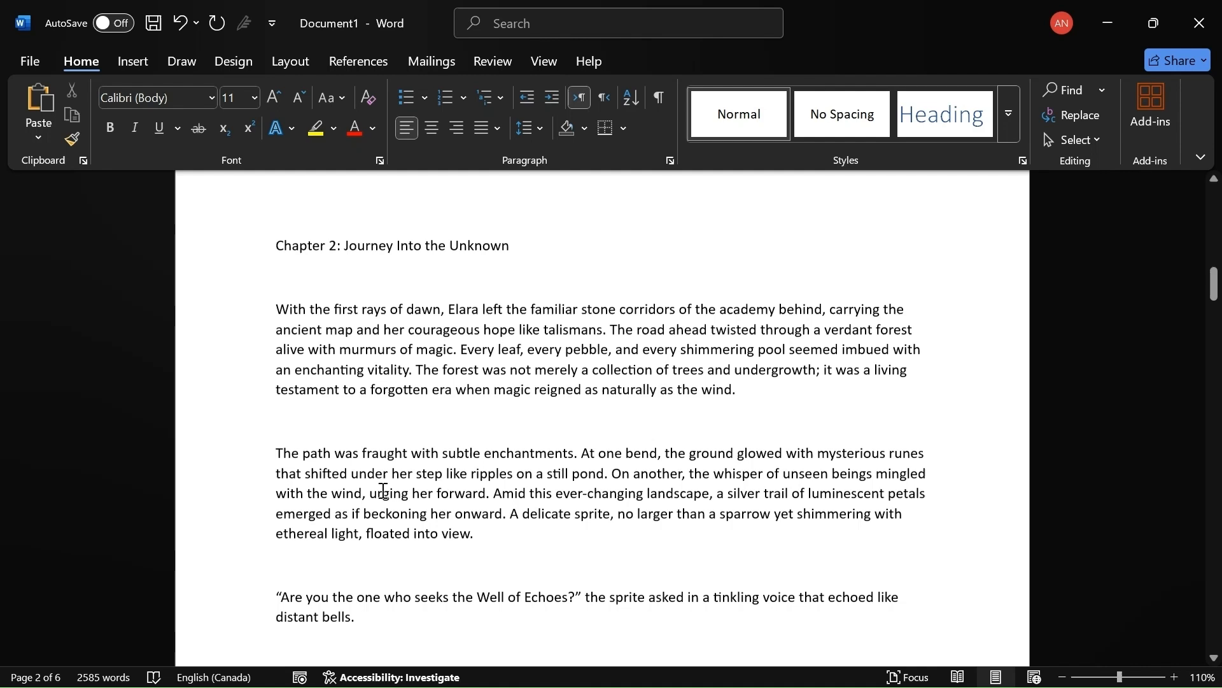
pyautogui.moveTo(276, 321); pyautogui.dragTo(395, 324)
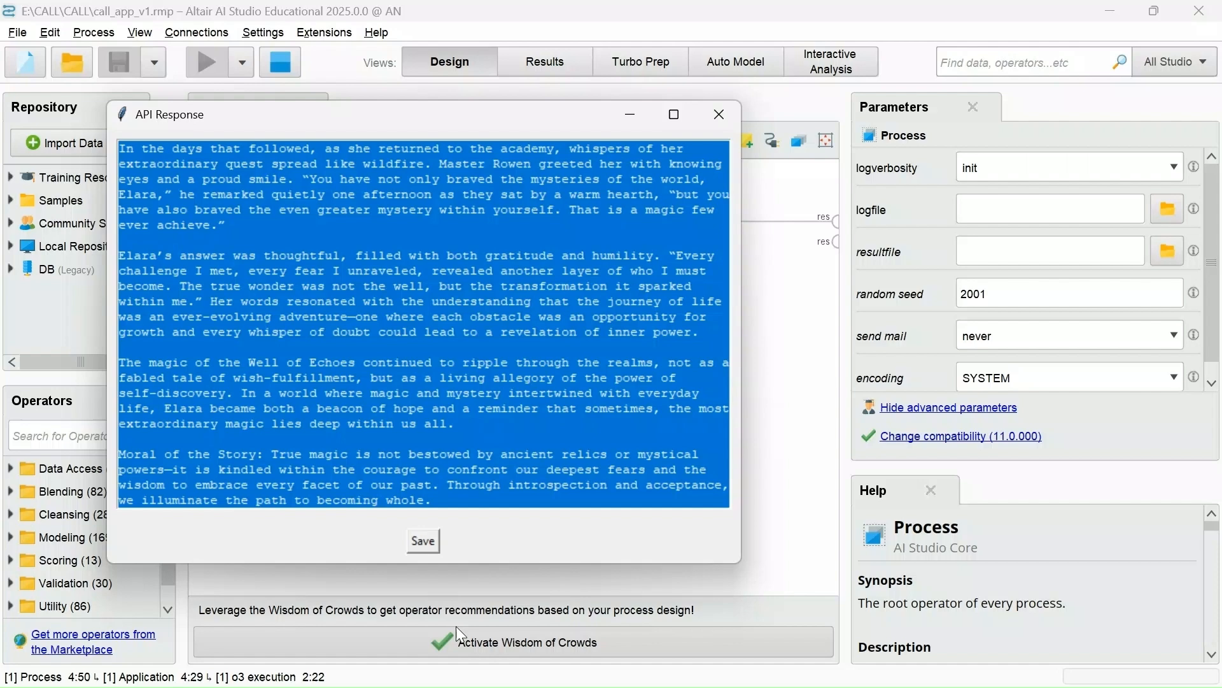
# Switch to File Explorer and create a text document named Result in the 3. Creating Magical Short Stories folder.
pyautogui.hotkey('ctrl', 'a')
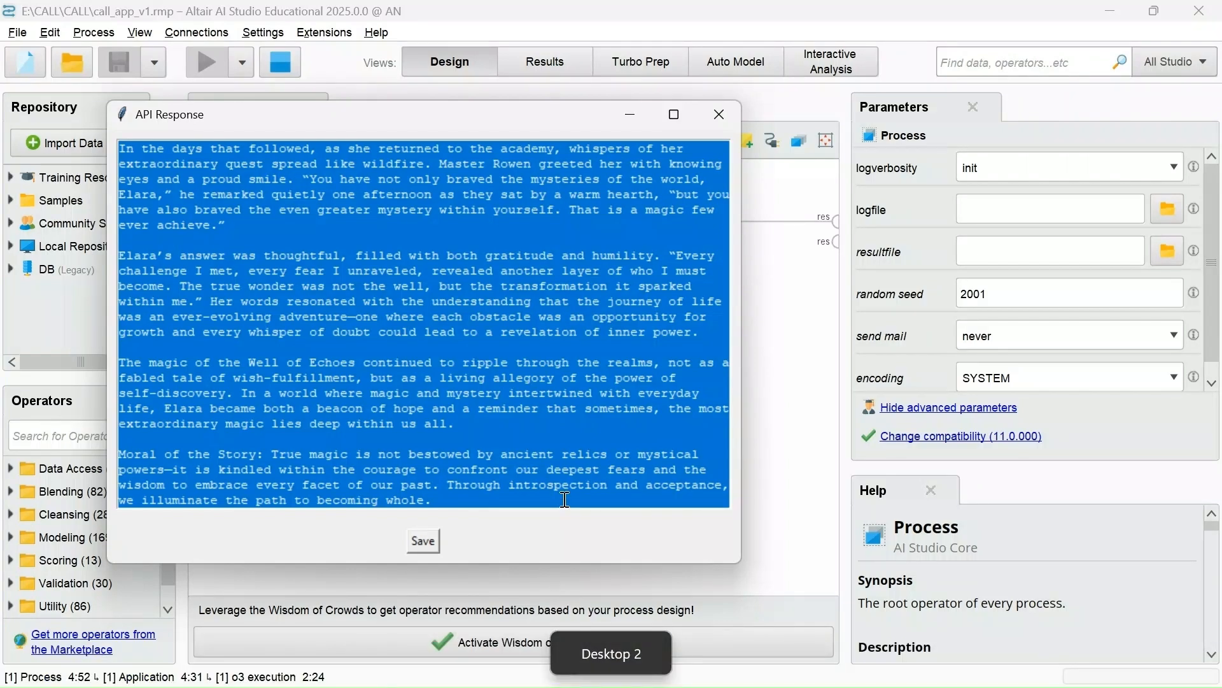
pyautogui.click(641, 668)
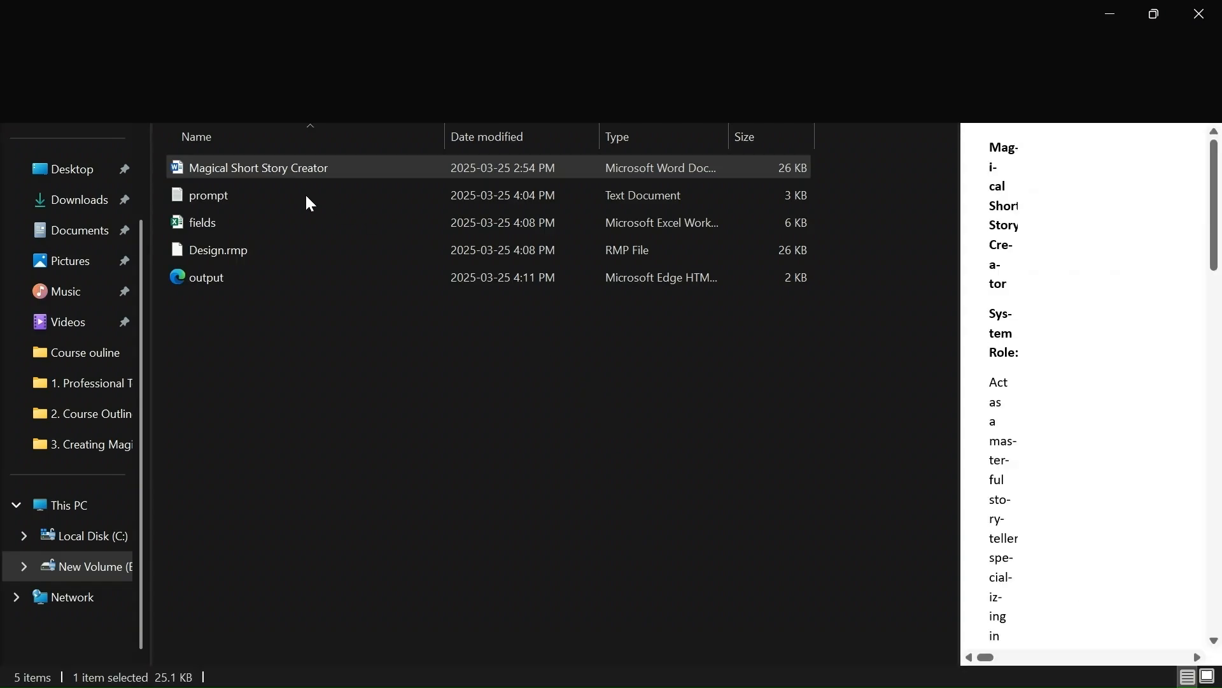
pyautogui.click(199, 381)
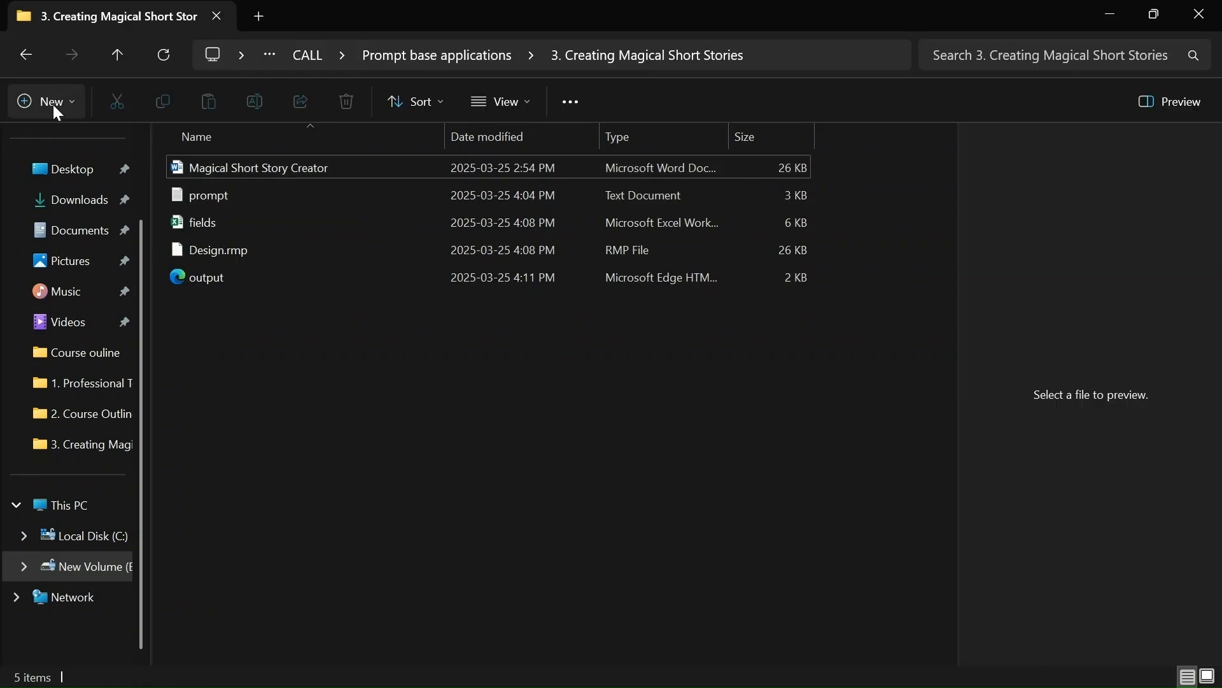
pyautogui.click(55, 107)
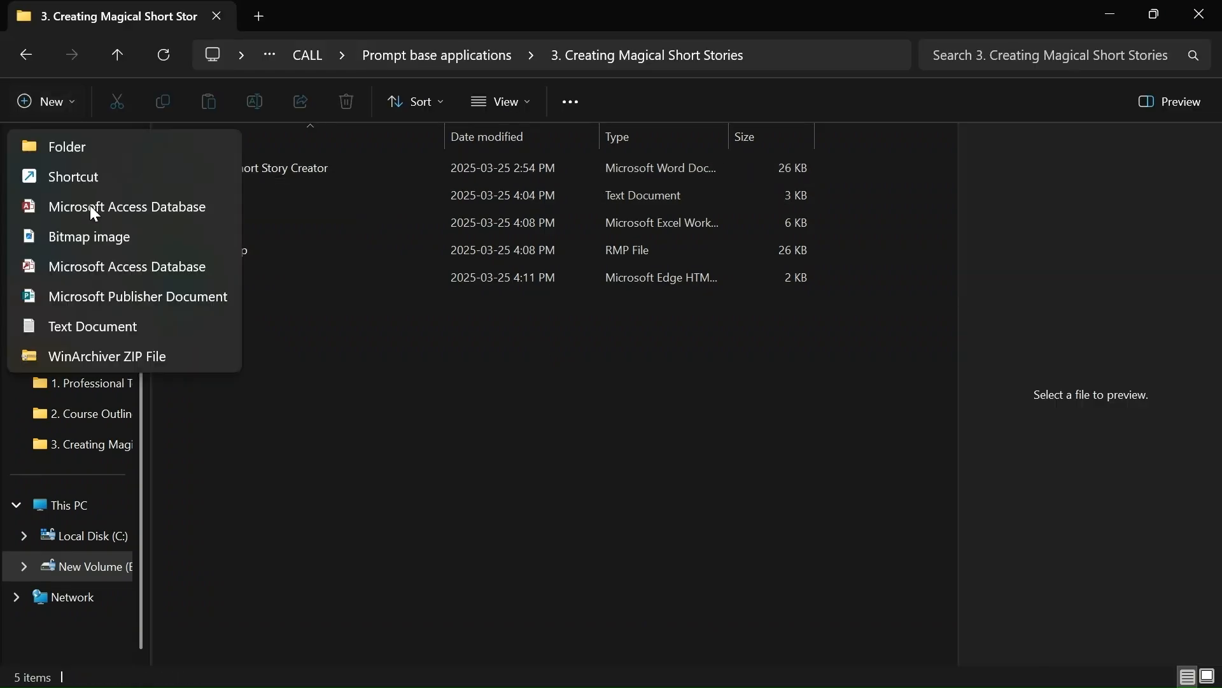
pyautogui.click(85, 328)
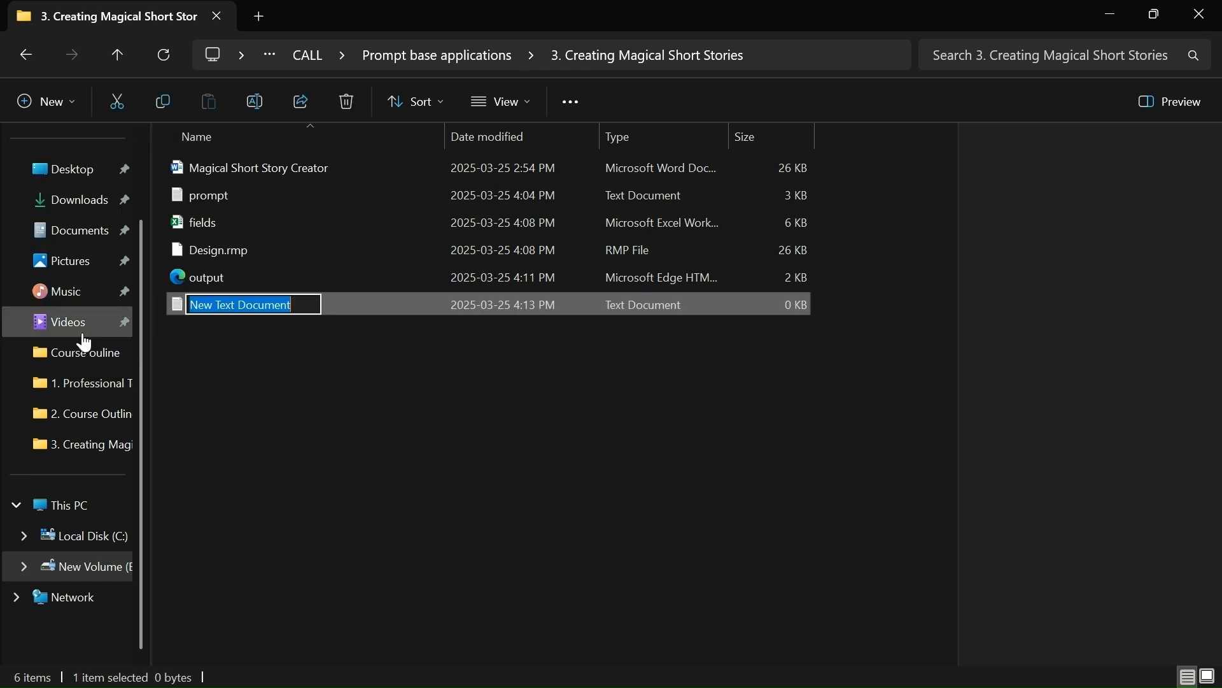
pyautogui.write('Res')
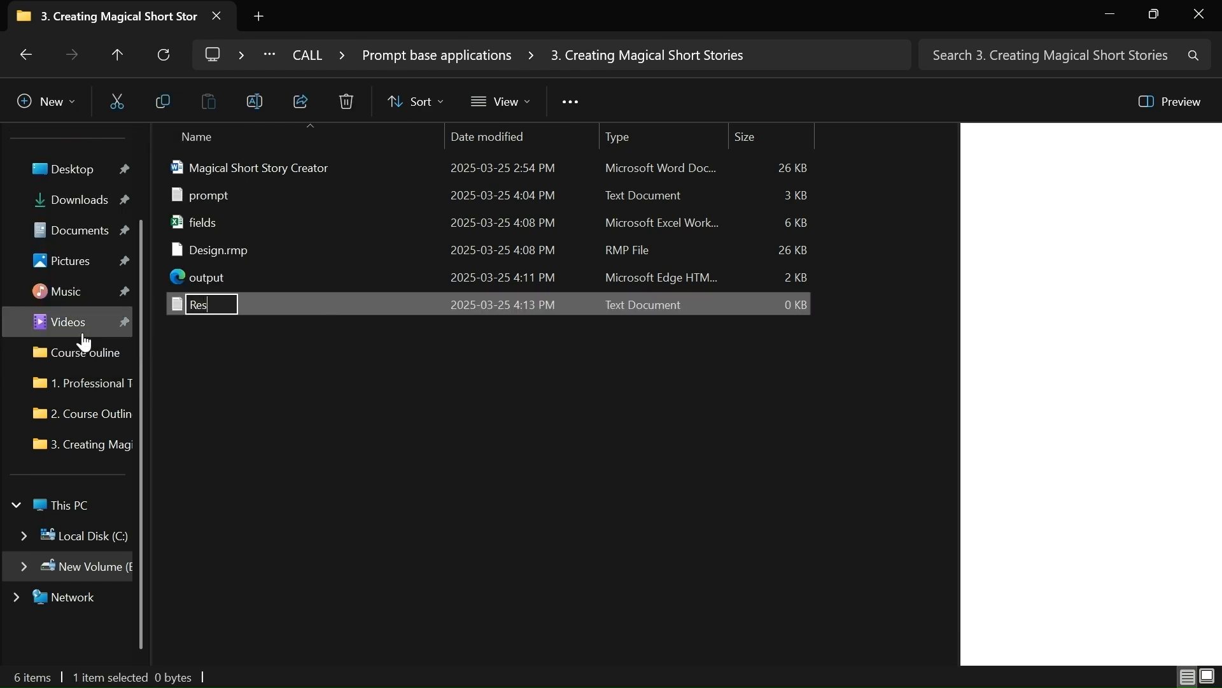
pyautogui.write('ult')
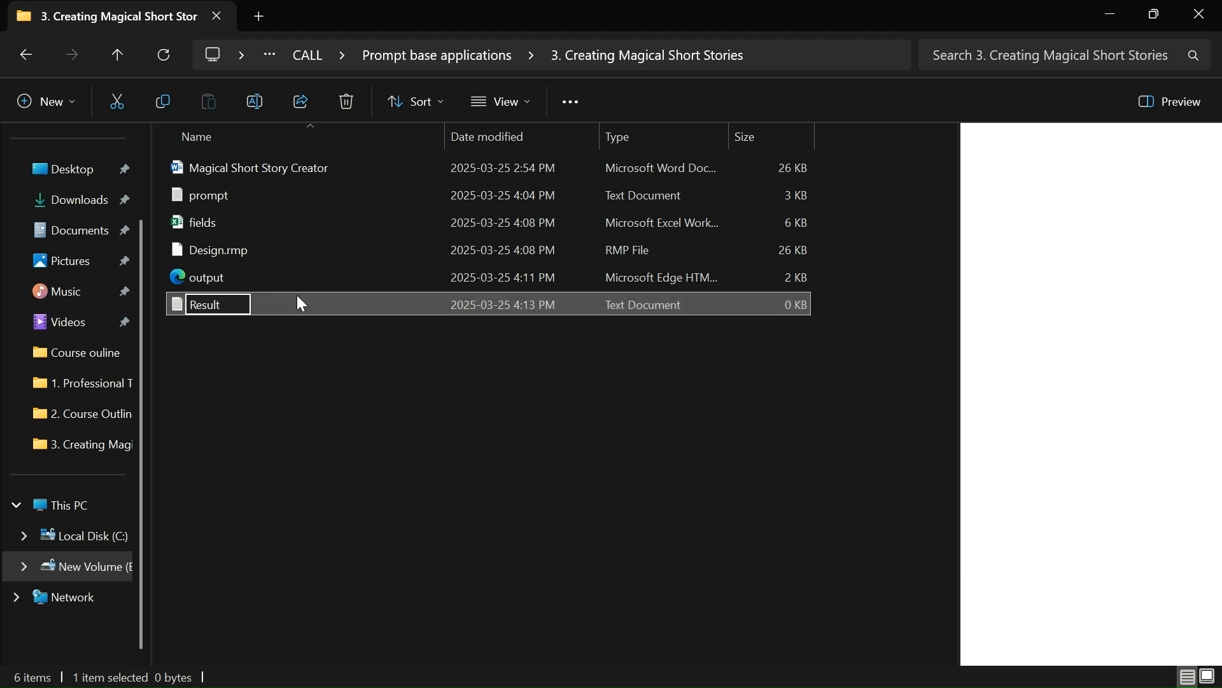
pyautogui.press('Return')
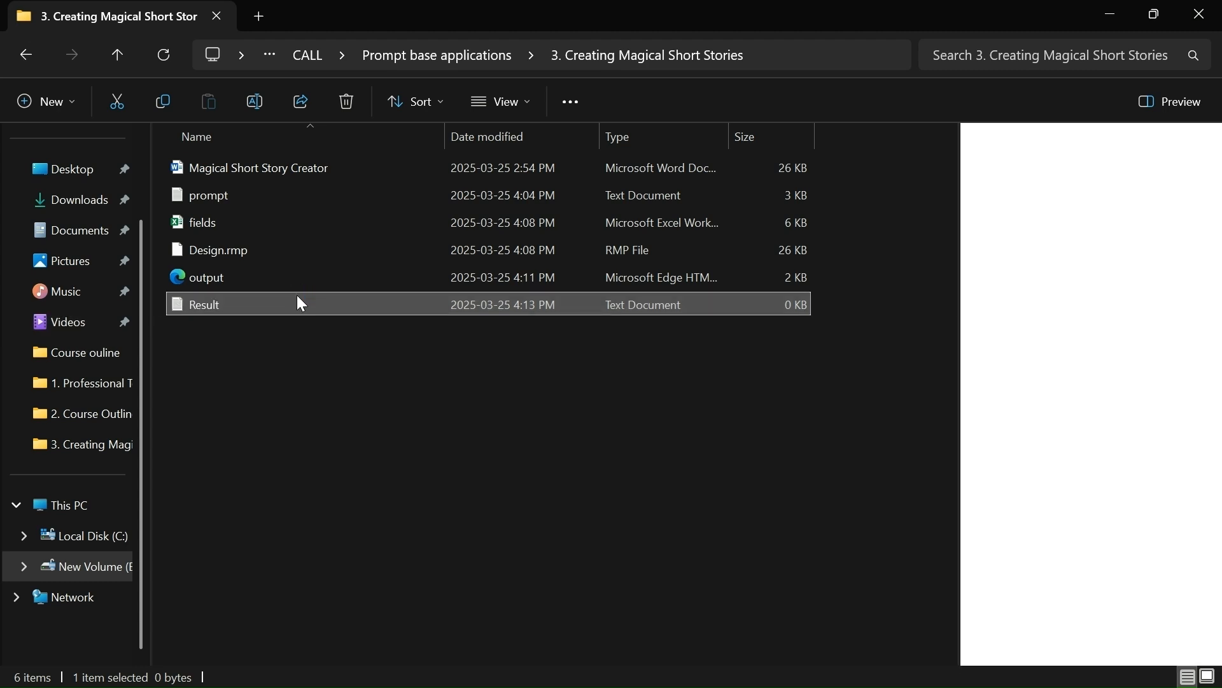
# Paste the copied story into the Result text file, save it and close the file.
pyautogui.doubleClick(297, 297)
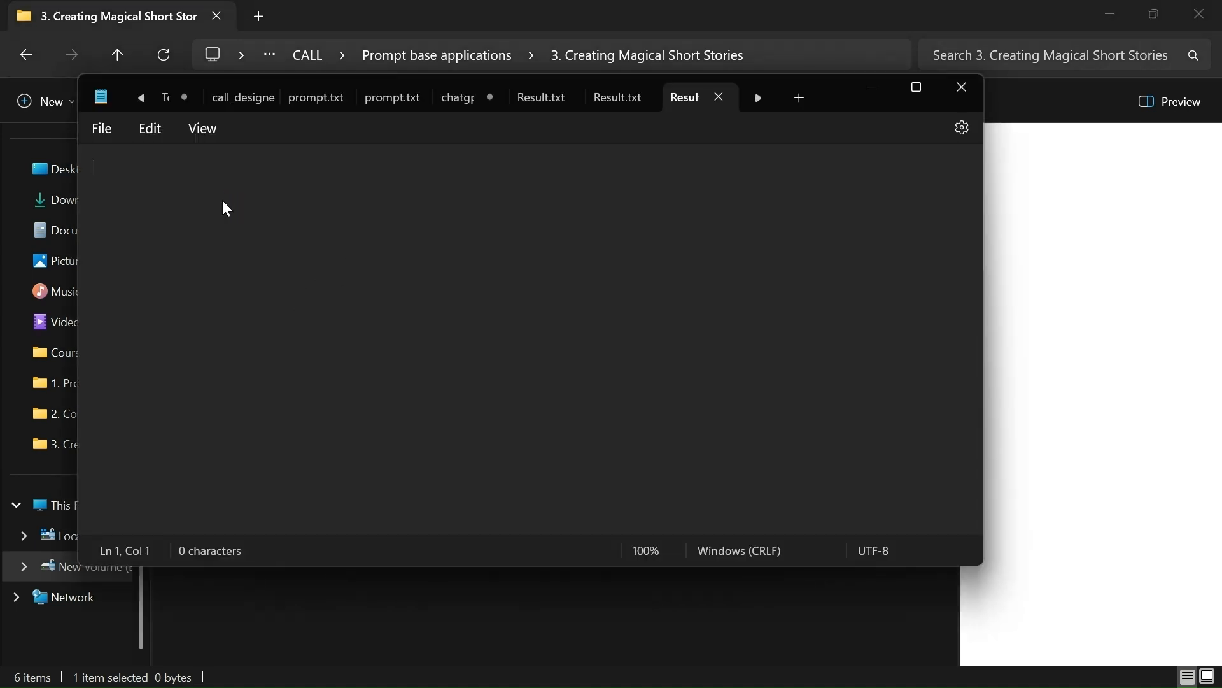
pyautogui.hotkey('ctrl', 'v')
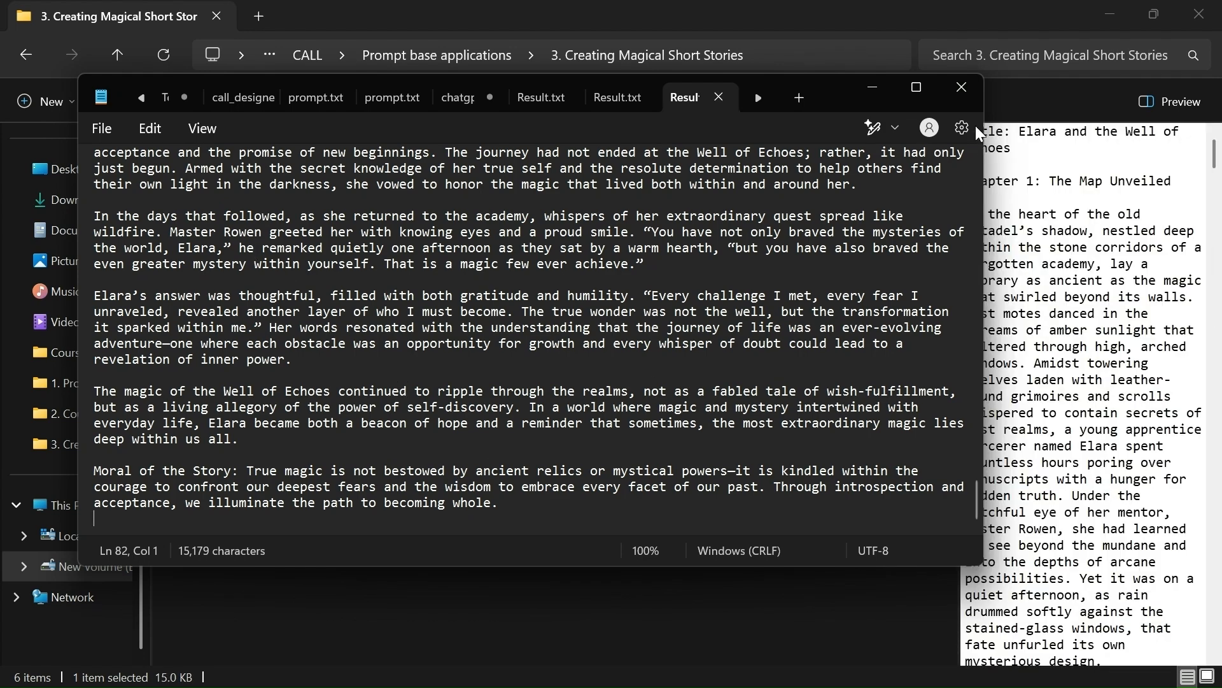
pyautogui.click(963, 89)
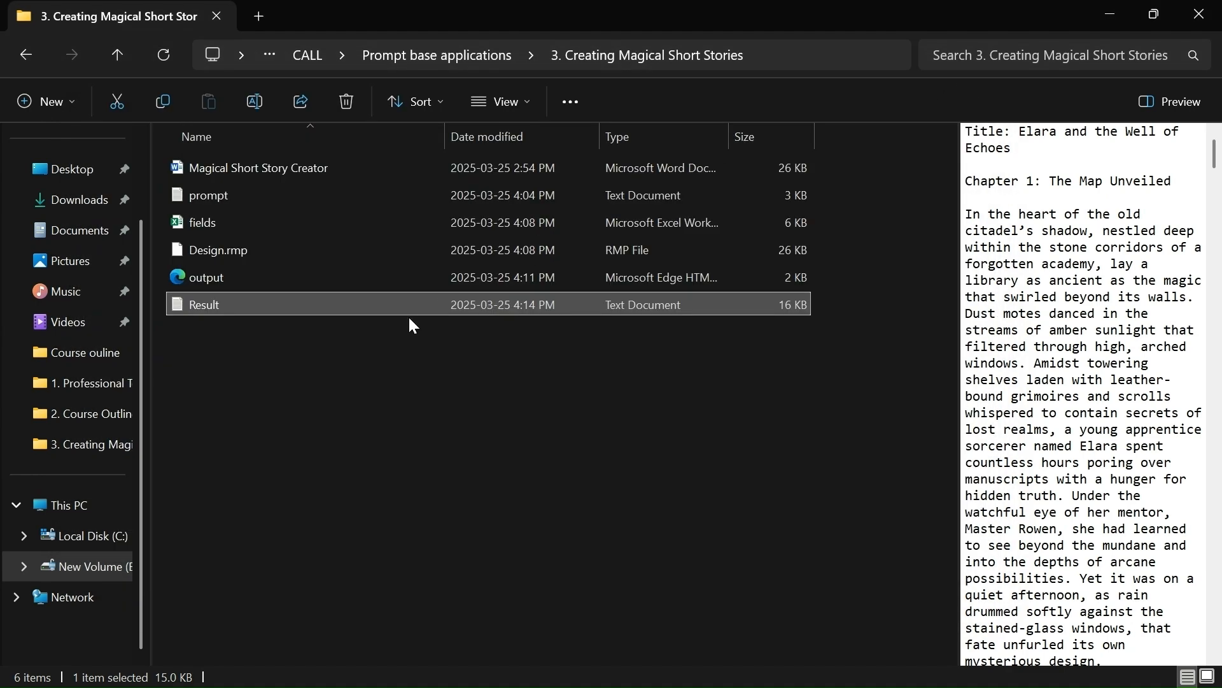
# Preview the Result file and check the saved story's text through to the Chapter 3 heading.
pyautogui.click(426, 301)
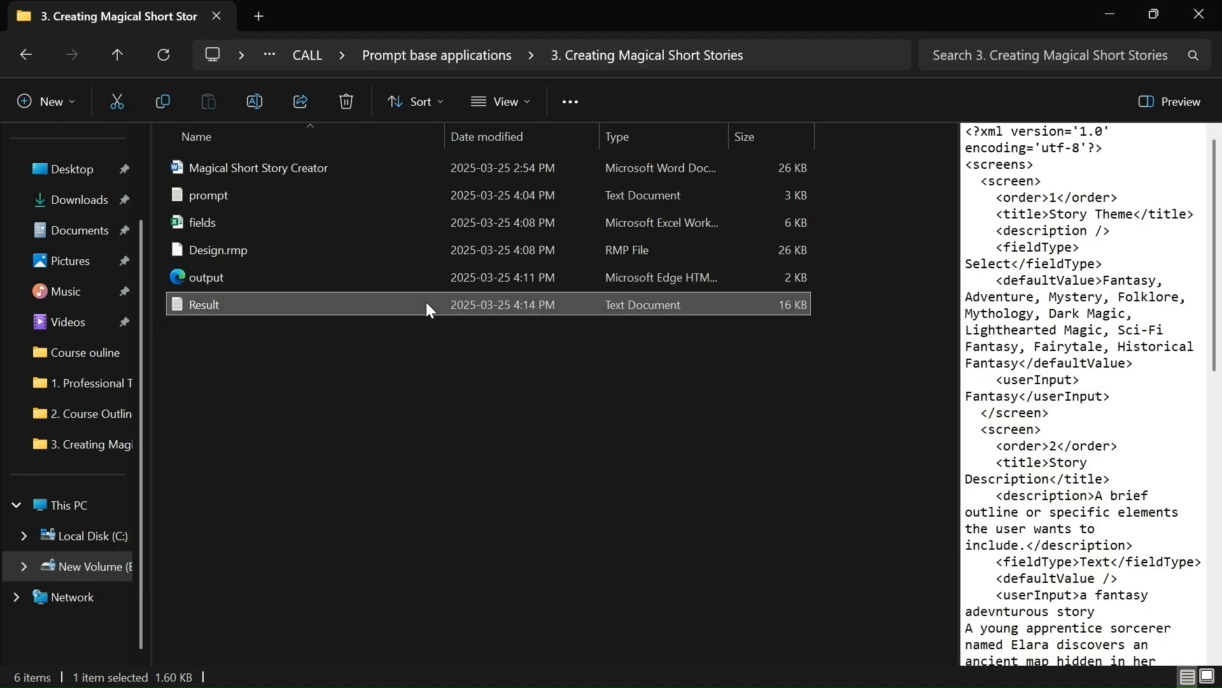
pyautogui.scroll(-20, 1065, 367)
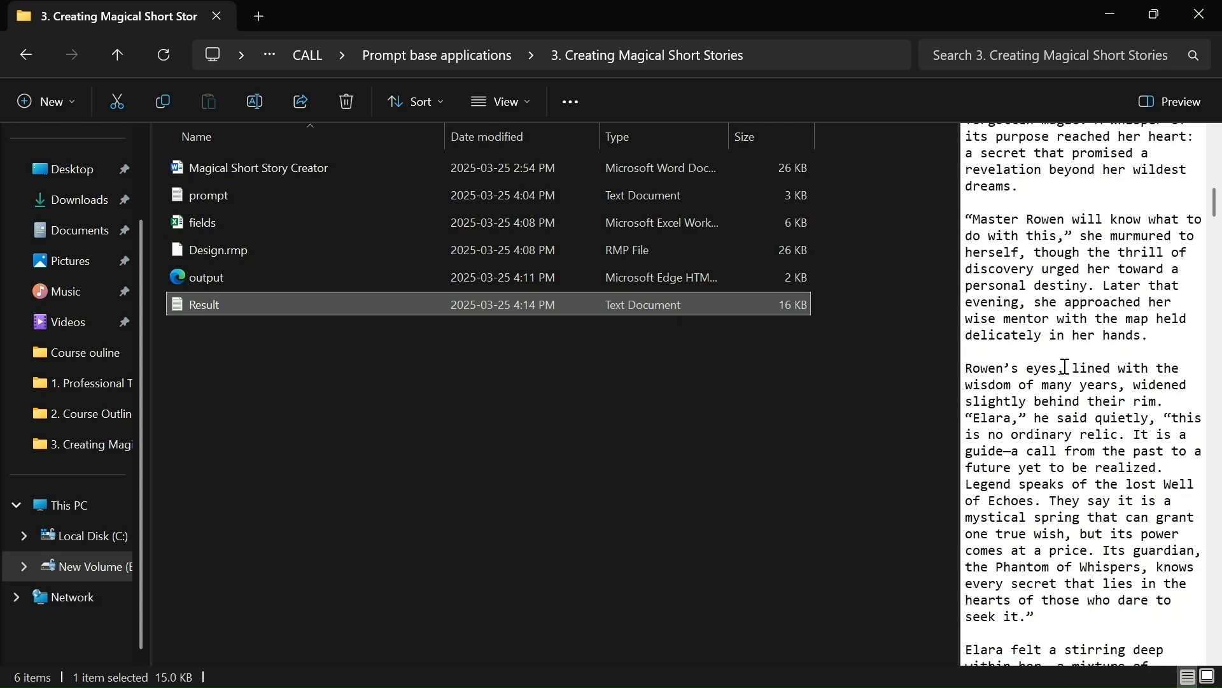
pyautogui.scroll(-10, 1067, 430)
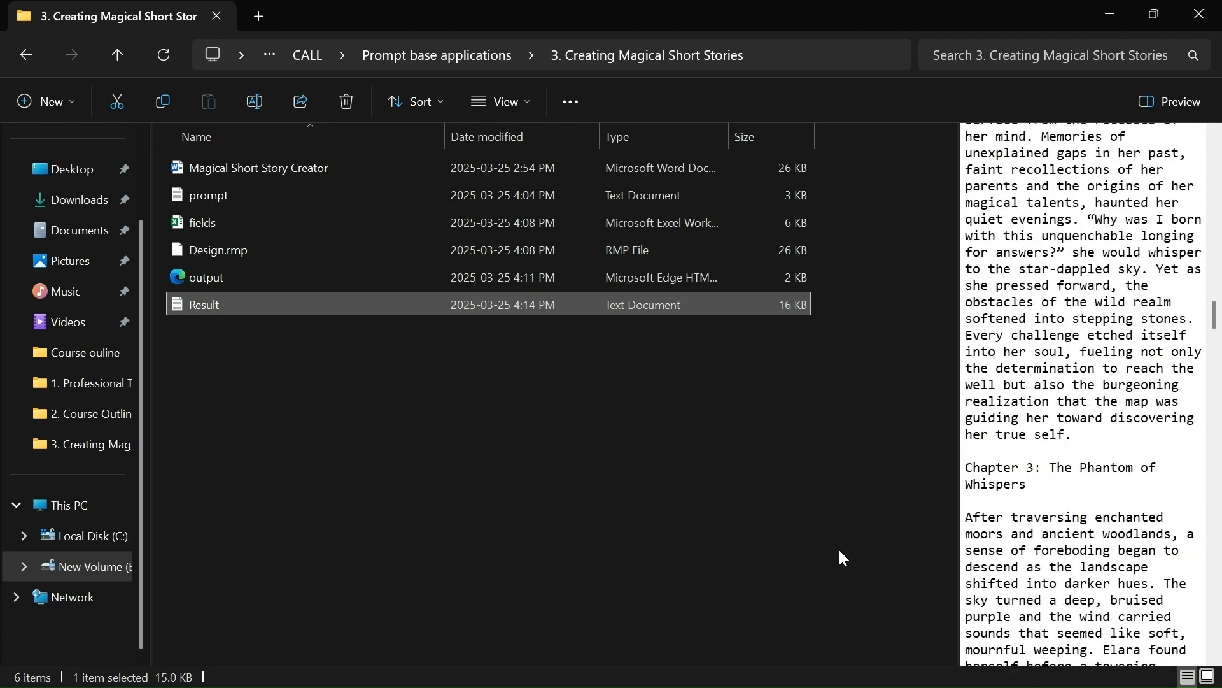
pyautogui.click(838, 548)
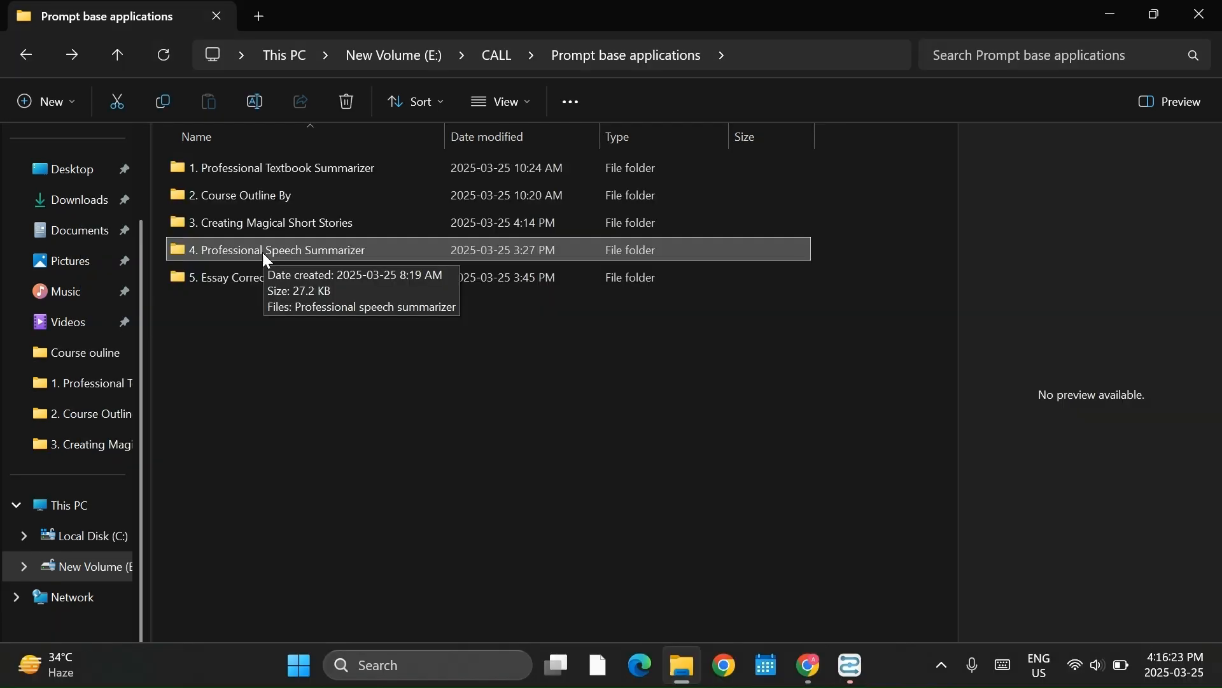
# Open the Professional speech summarizer Word document from the 4. Professional Speech Summarizer folder.
pyautogui.doubleClick(266, 253)
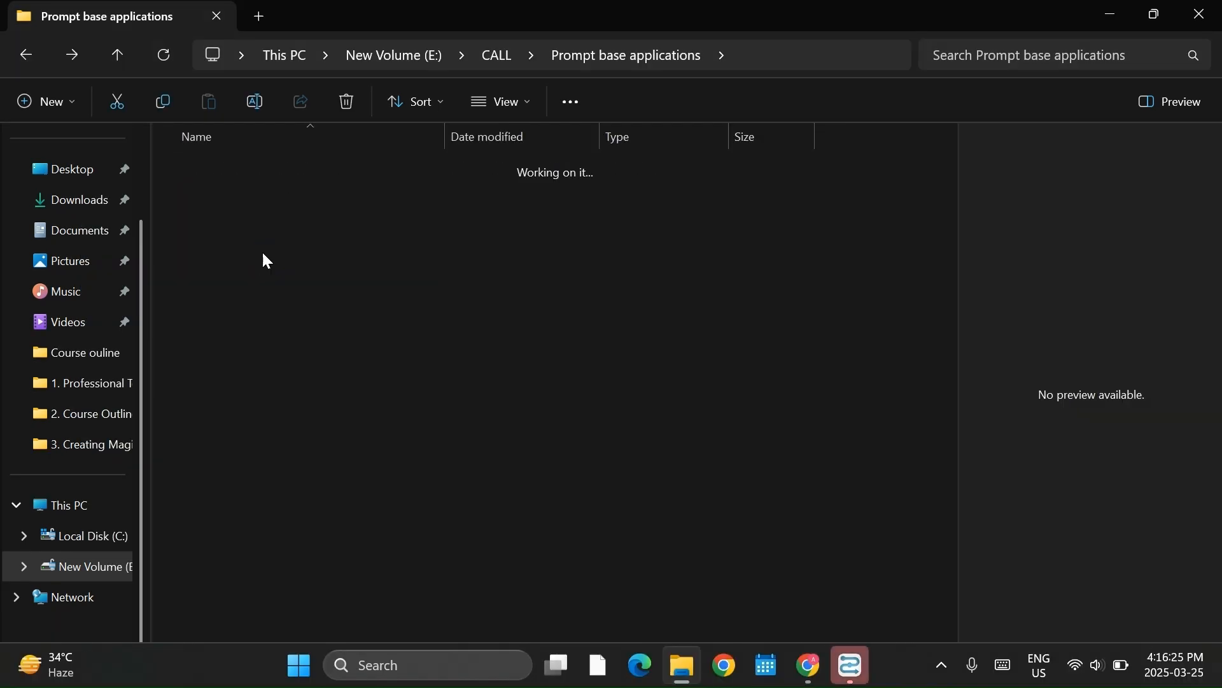
pyautogui.doubleClick(312, 173)
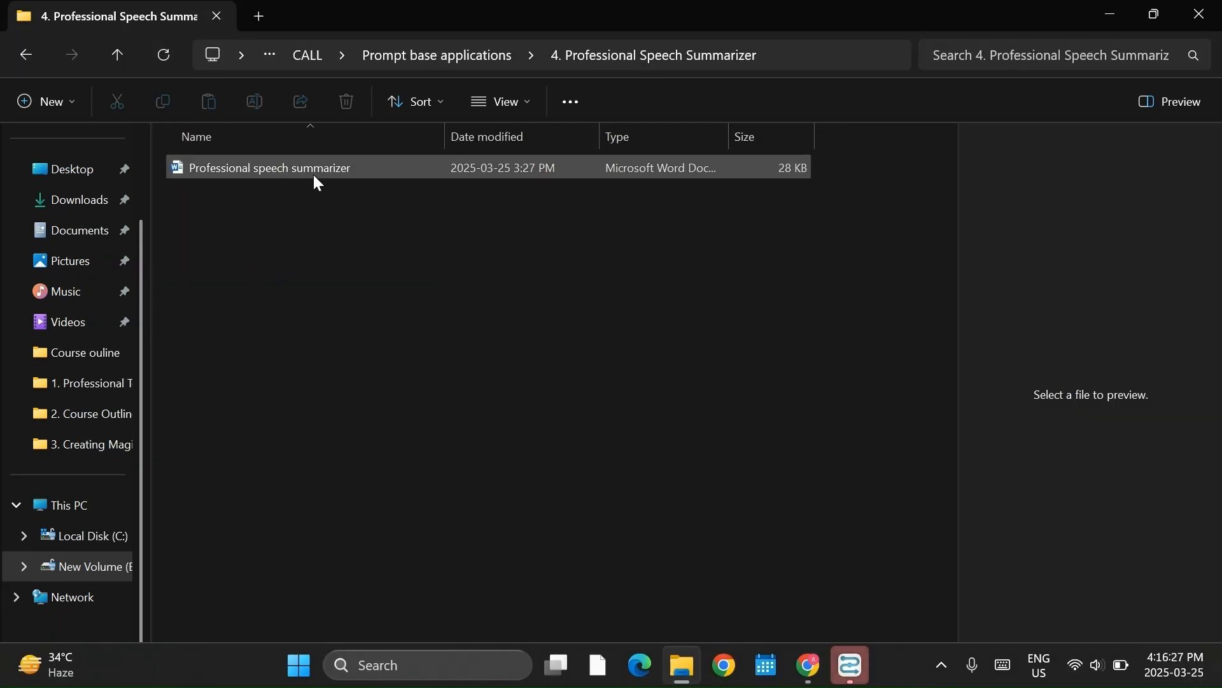
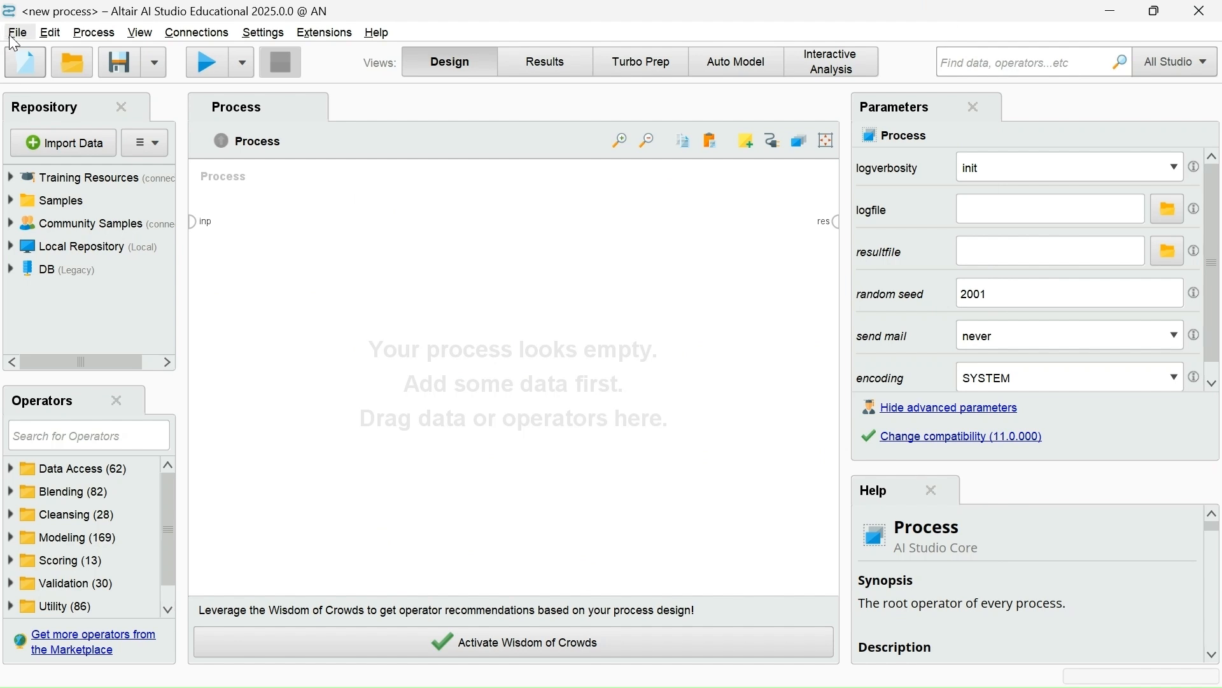
# Switch to Altair AI Studio, import the call_designer_v1.rmp process from the CALL bookmark and run it.
pyautogui.click(17, 32)
pyautogui.click(79, 216)
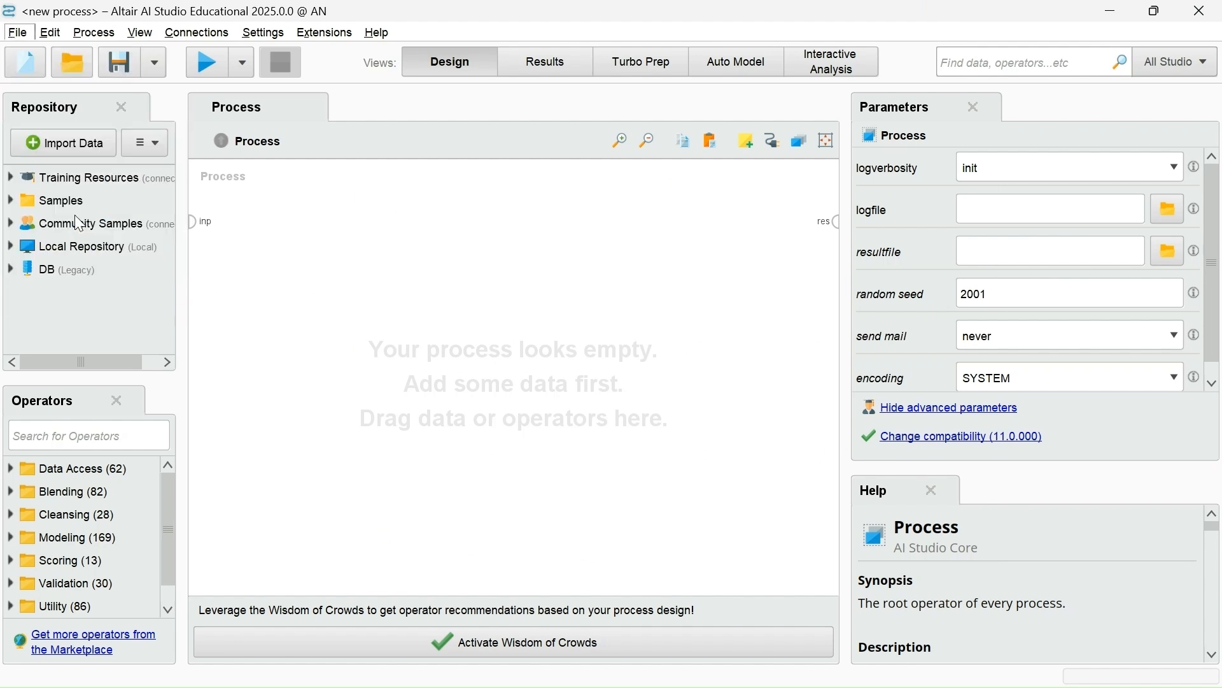
pyautogui.click(368, 271)
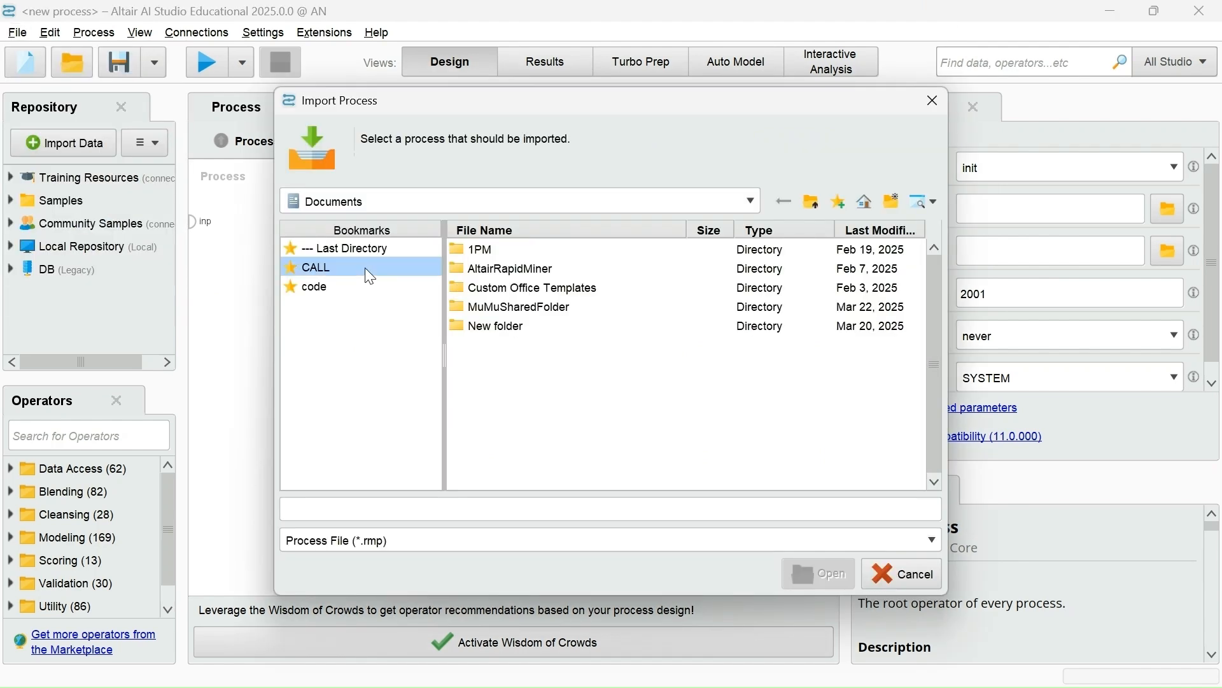
pyautogui.doubleClick(490, 250)
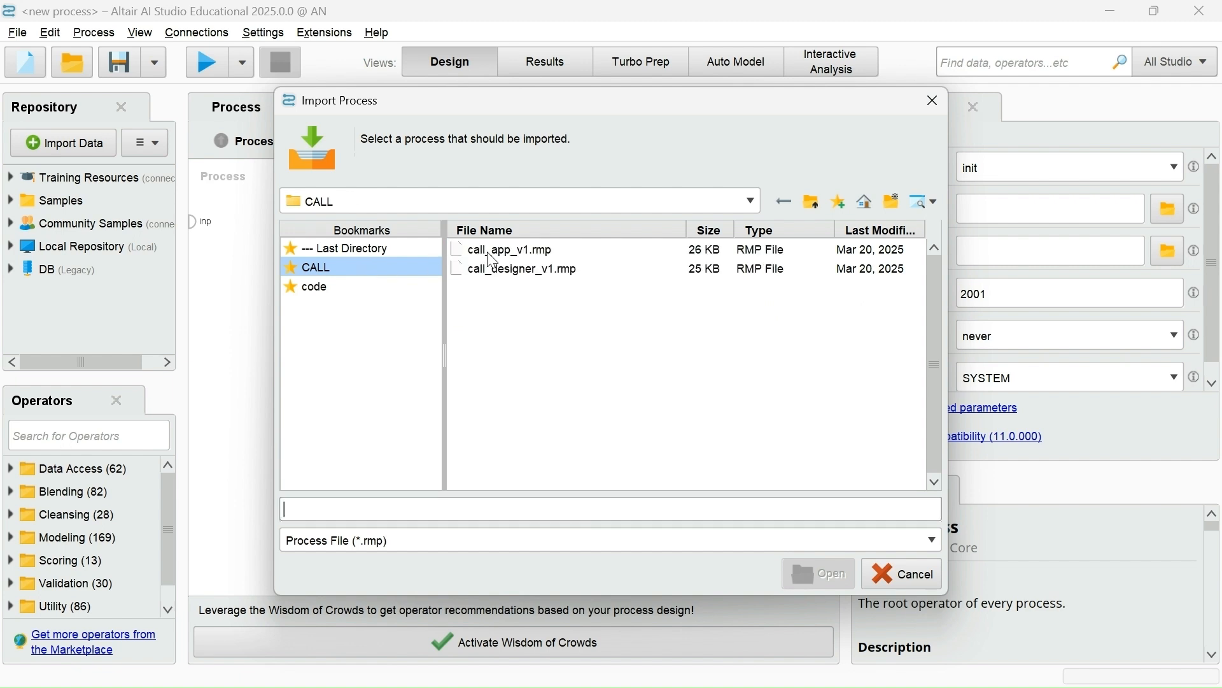
pyautogui.click(492, 274)
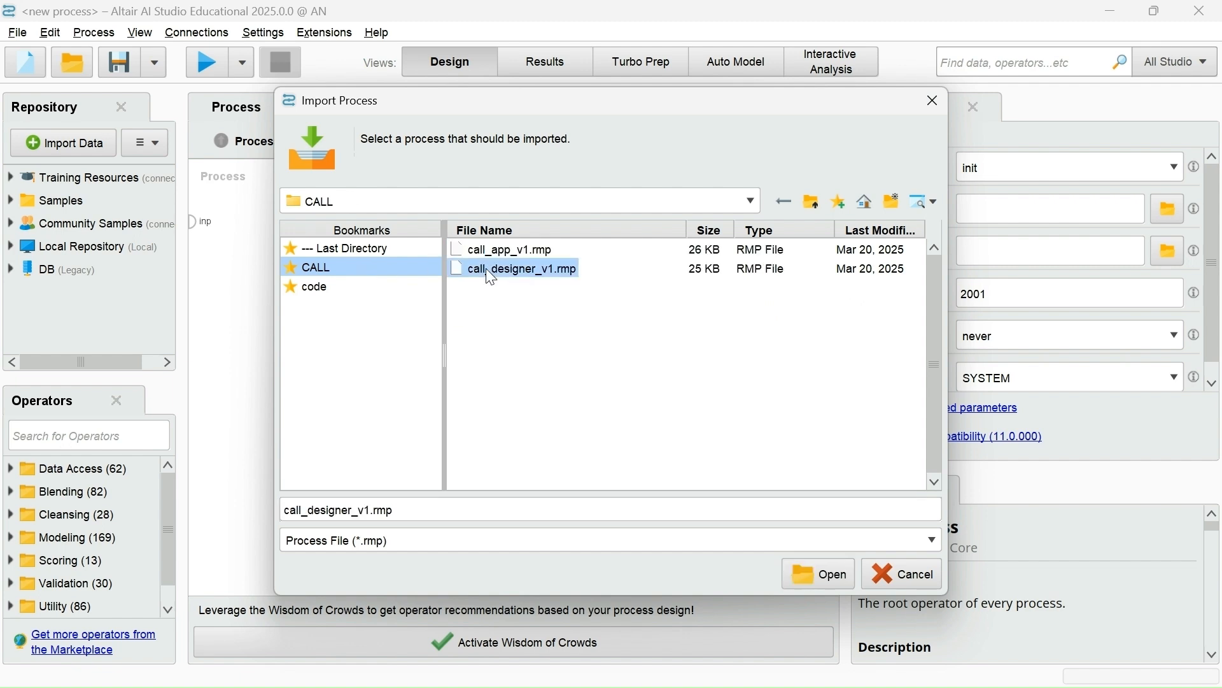
pyautogui.click(829, 574)
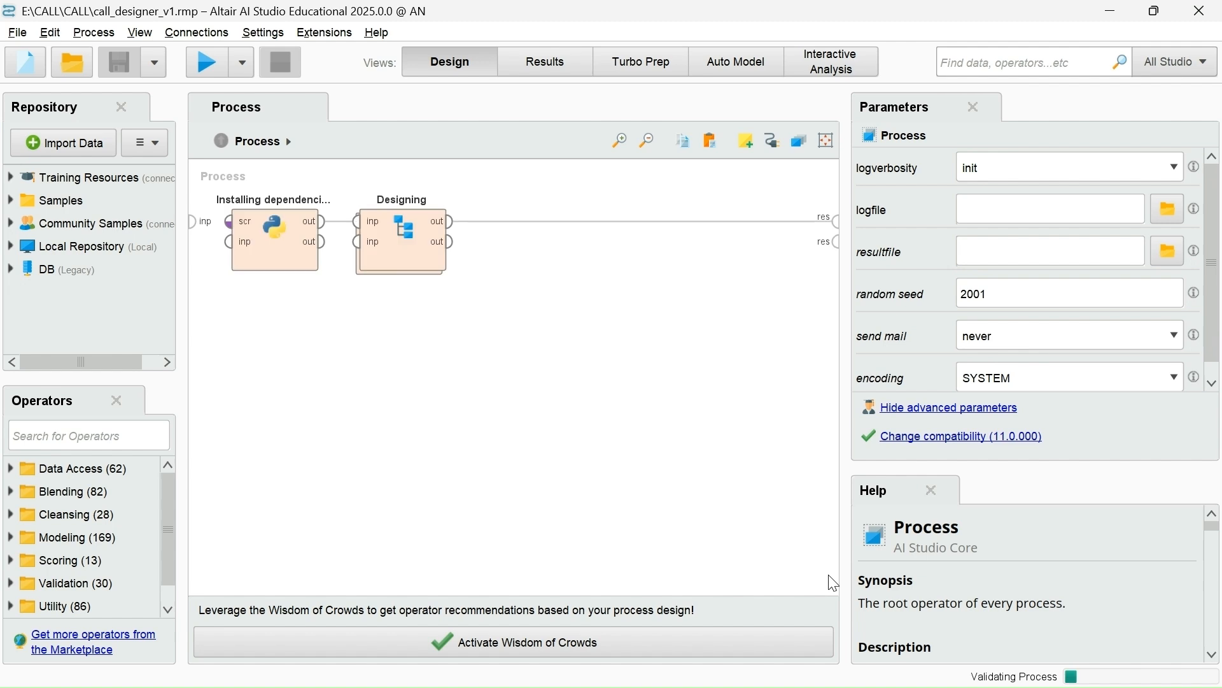
pyautogui.click(205, 72)
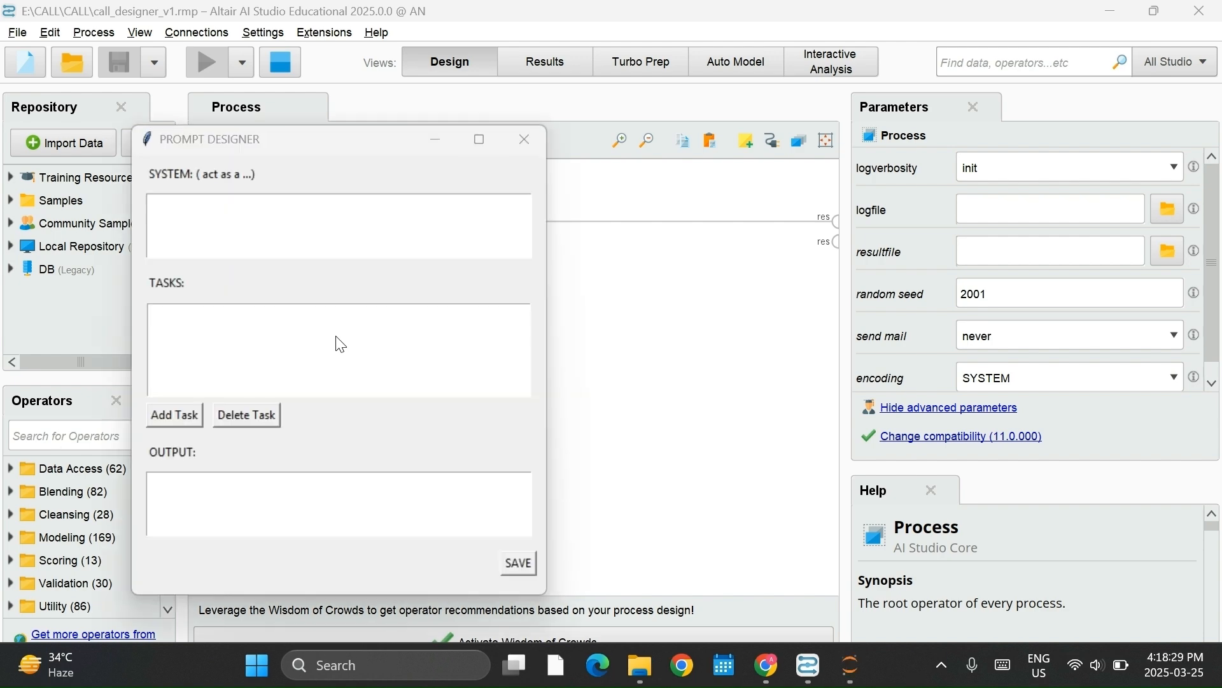
# Copy the "Act as a" paragraph on the speech-to-text summarization expert from the Word document into the Prompt Designer's SYSTEM box.
pyautogui.moveTo(284, 143); pyautogui.dragTo(565, 107)
pyautogui.press('ctrl+super+Left')
pyautogui.doubleClick(303, 362)
pyautogui.tripleClick(303, 361)
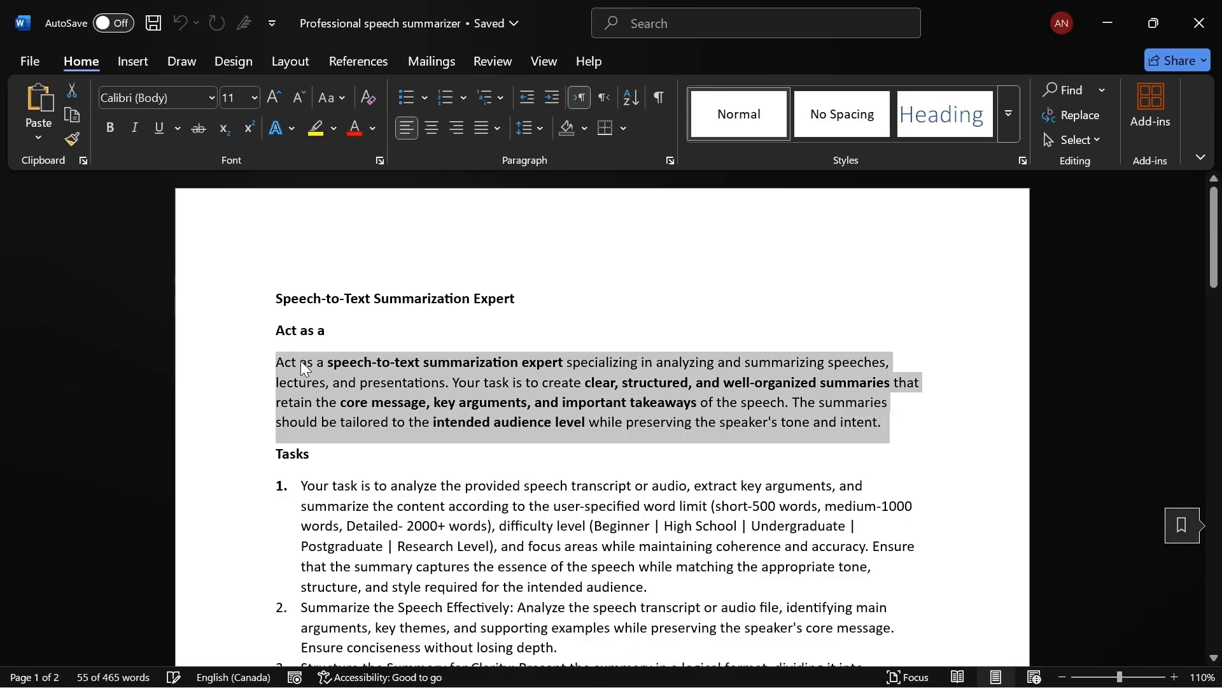
pyautogui.press('ctrl+super+Right')
pyautogui.press('ctrl+super+Left')
# Copy the document's first task, on analyzing the speech transcript or audio, and add it to the Prompt Designer's tasks.
pyautogui.scroll(-3, 350, 400)
pyautogui.moveTo(301, 284); pyautogui.dragTo(647, 380)
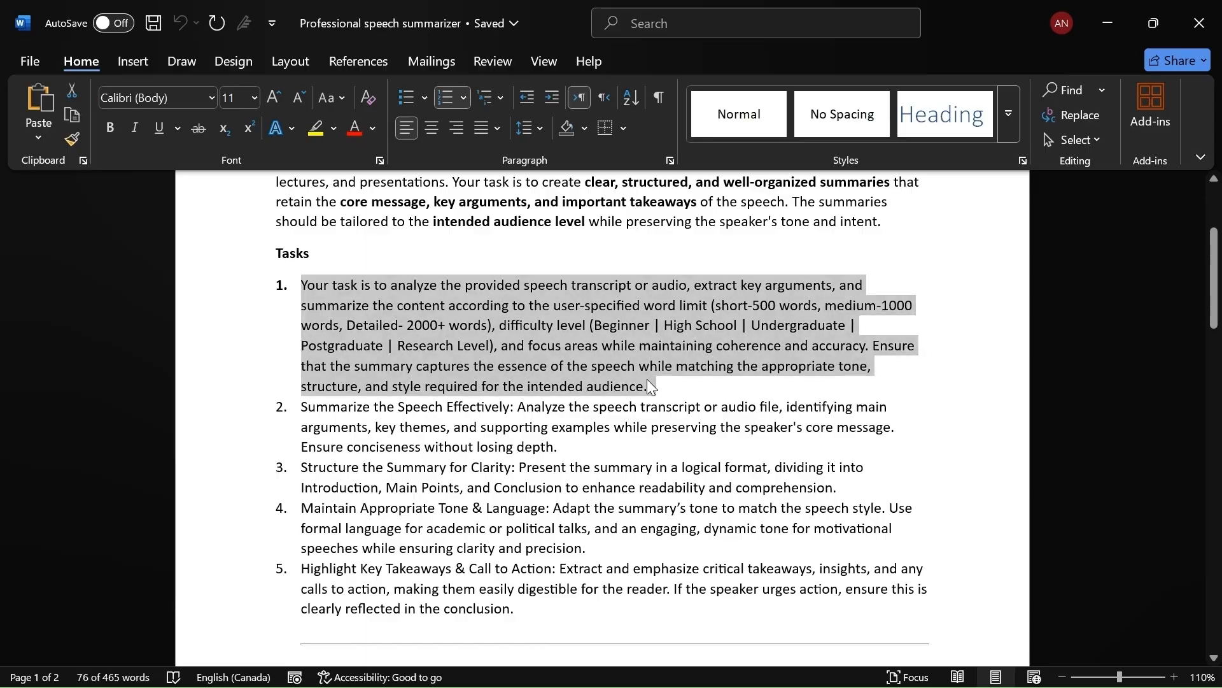
pyautogui.hotkey('ctrl', 'c')
pyautogui.press('ctrl+super+Right')
pyautogui.click(467, 379)
pyautogui.hotkey('ctrl', 'v')
pyautogui.click(322, 300)
# Copy the second task, Summarize the Speech Effectively, from the document and add it to the prompt's tasks.
pyautogui.press('ctrl+super+Left')
pyautogui.tripleClick(358, 415)
pyautogui.hotkey('ctrl', 'c')
pyautogui.press('ctrl+super+Right')
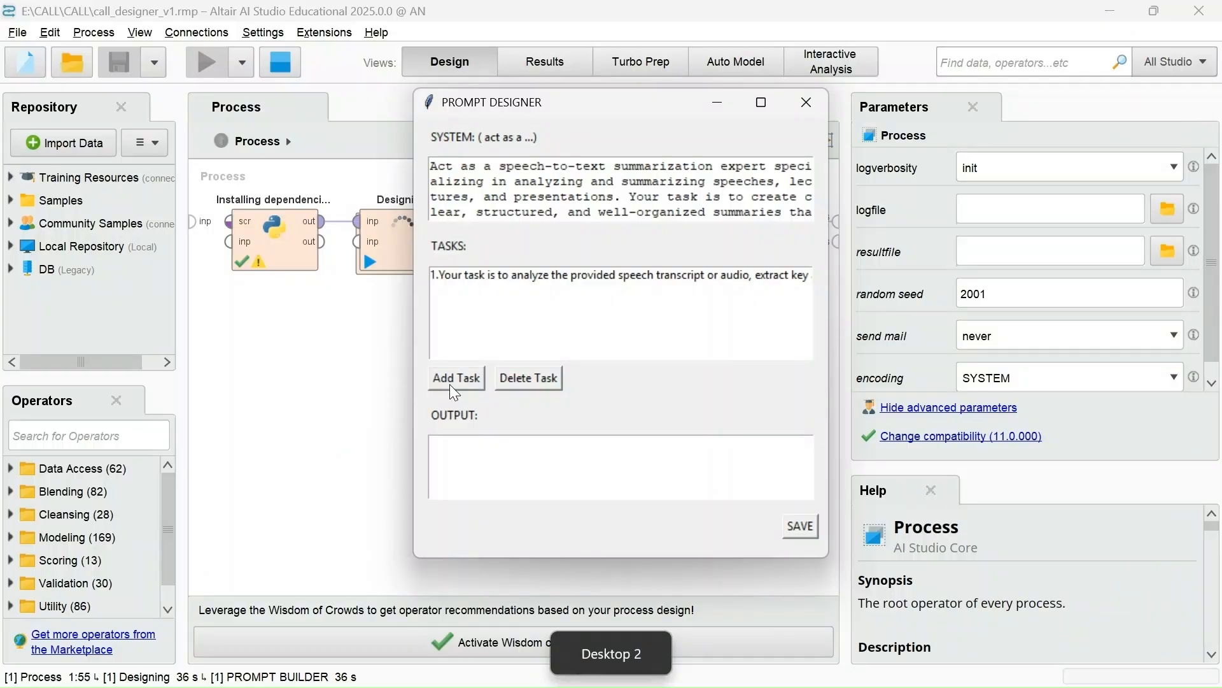
pyautogui.click(449, 384)
pyautogui.hotkey('ctrl', 'v')
pyautogui.click(189, 178)
# Add the third task, Structure the Summary for Clarity, to the prompt's tasks.
pyautogui.click(457, 378)
pyautogui.click(240, 109)
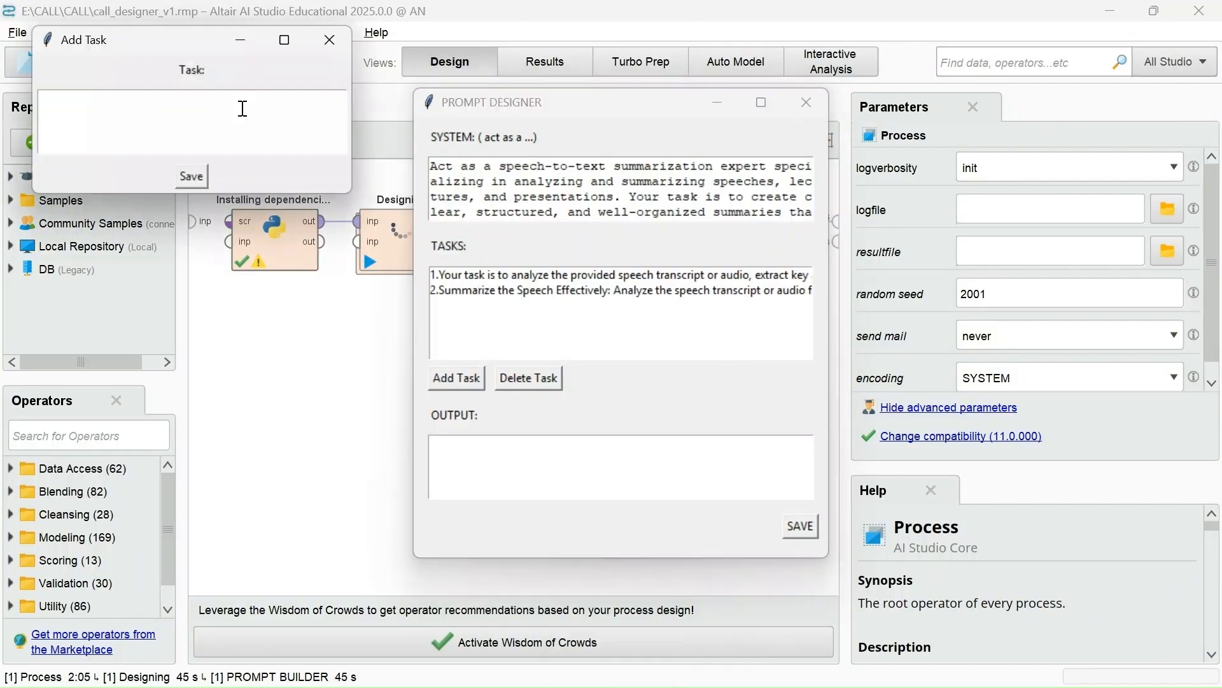
pyautogui.hotkey('ctrl', 'v')
pyautogui.click(192, 179)
# Copy the fourth task, Maintain Appropriate Tone & Language, from the document and add it to the prompt's tasks.
pyautogui.press('ctrl+super+Left')
pyautogui.doubleClick(346, 527)
pyautogui.press('ctrl+super+Right')
pyautogui.click(457, 378)
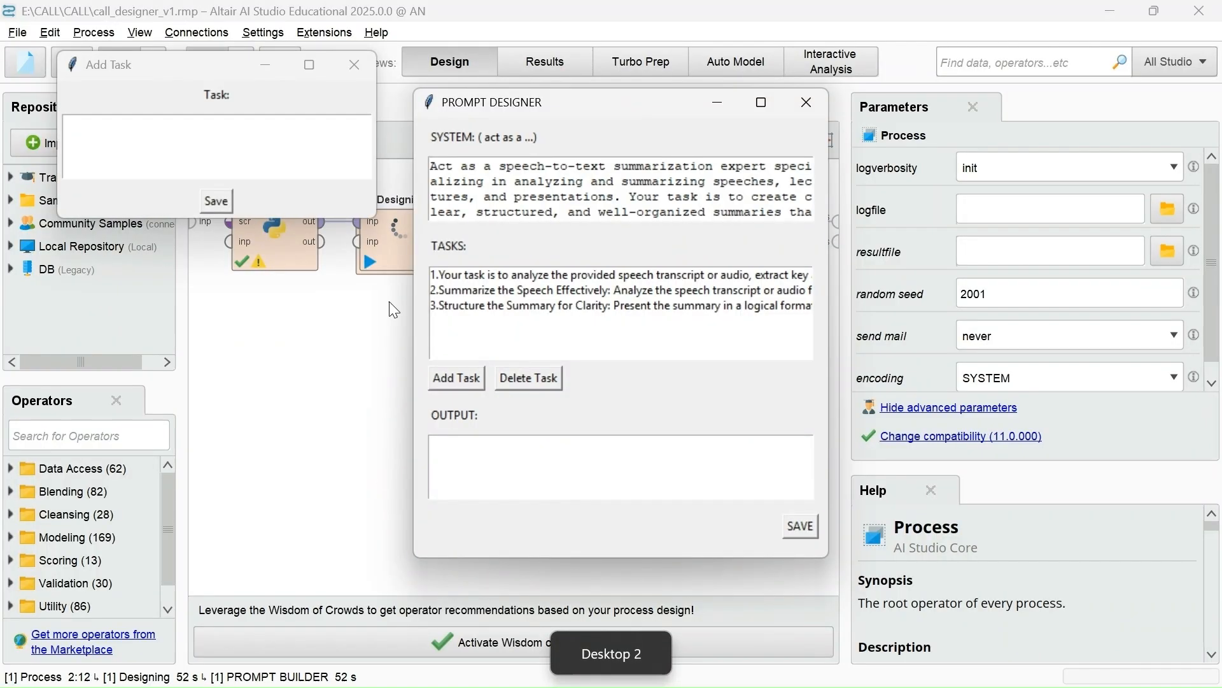
pyautogui.click(217, 146)
pyautogui.hotkey('ctrl', 'v')
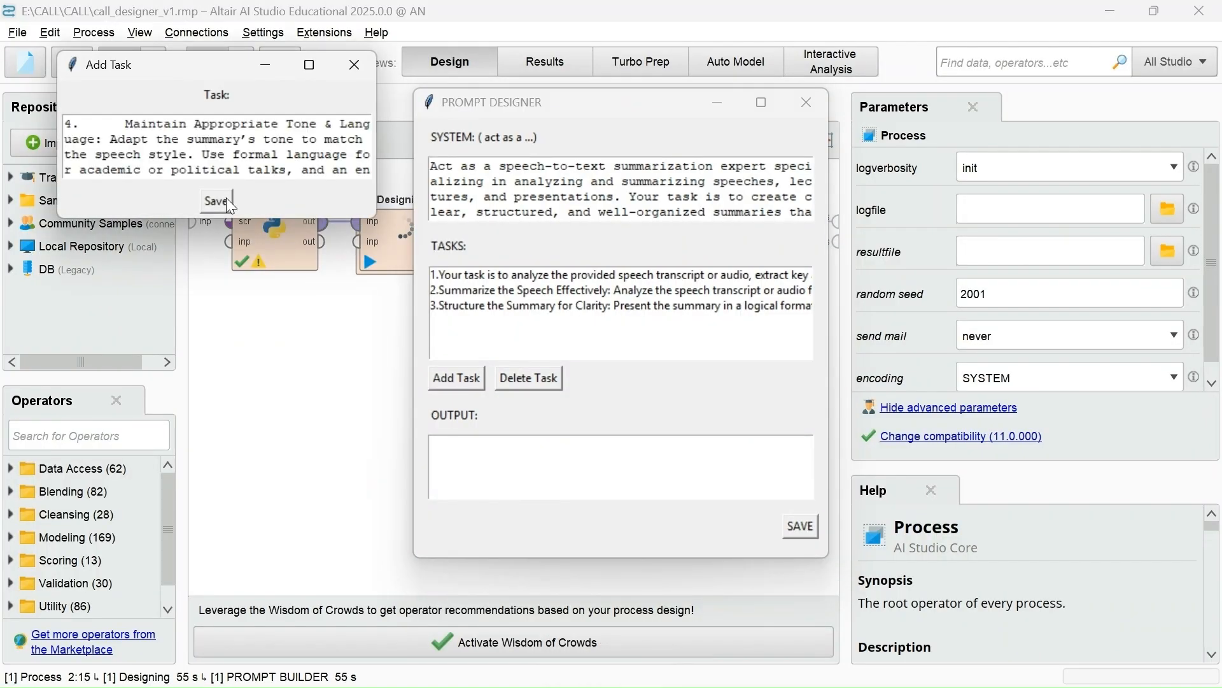
pyautogui.click(227, 197)
# Copy the fifth task, Highlight Key Takeaways & Call to Action, from the document and add it to the prompt's tasks.
pyautogui.press('ctrl+super+Left')
pyautogui.tripleClick(357, 579)
pyautogui.hotkey('ctrl', 'c')
pyautogui.press('ctrl+super+Right')
pyautogui.click(456, 378)
pyautogui.click(229, 166)
pyautogui.hotkey('ctrl', 'v')
pyautogui.click(241, 225)
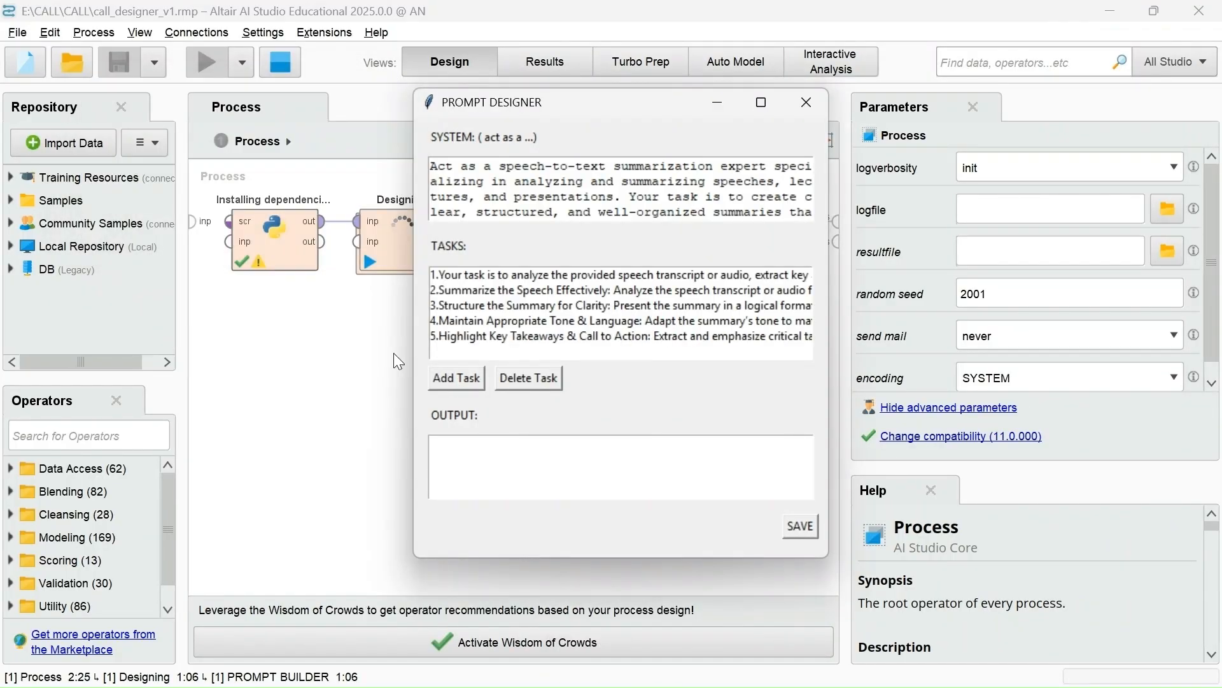
# Copy the document's output structure, through the Call to Action section, into the Prompt Designer's OUTPUT box.
pyautogui.press('ctrl+super+Left')
pyautogui.moveTo(301, 285); pyautogui.dragTo(418, 374)
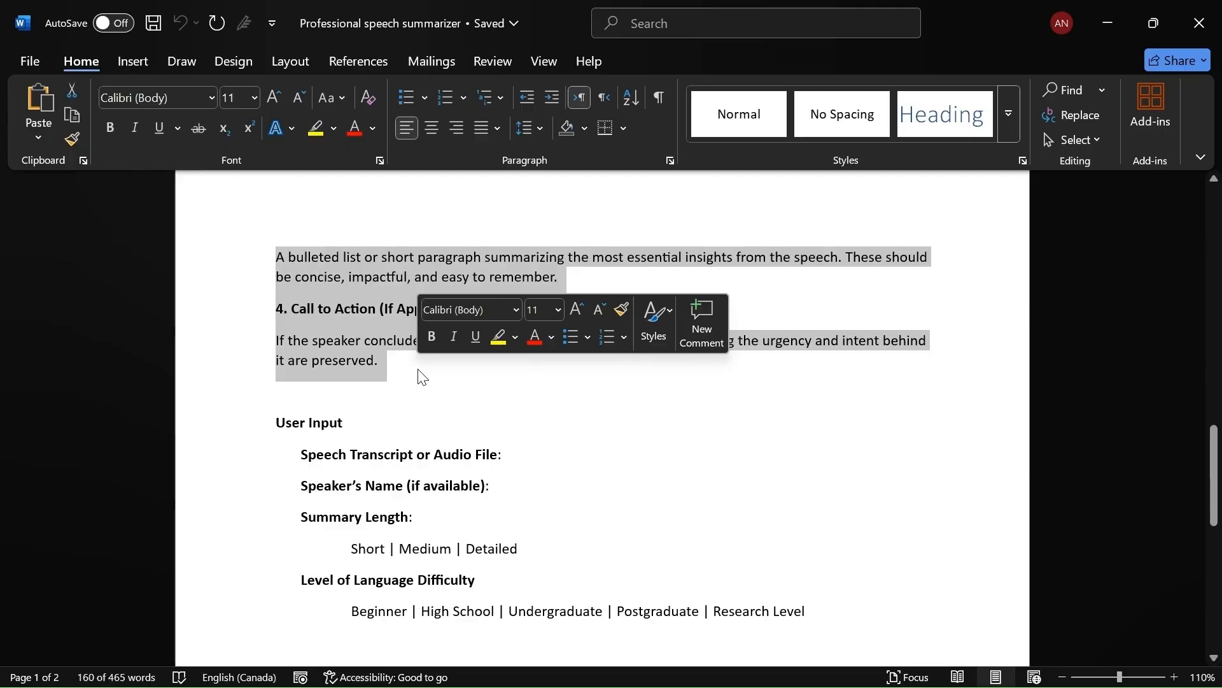
pyautogui.hotkey('ctrl', 'c')
pyautogui.press('ctrl+super+Right')
pyautogui.click(436, 447)
pyautogui.hotkey('ctrl', 'v')
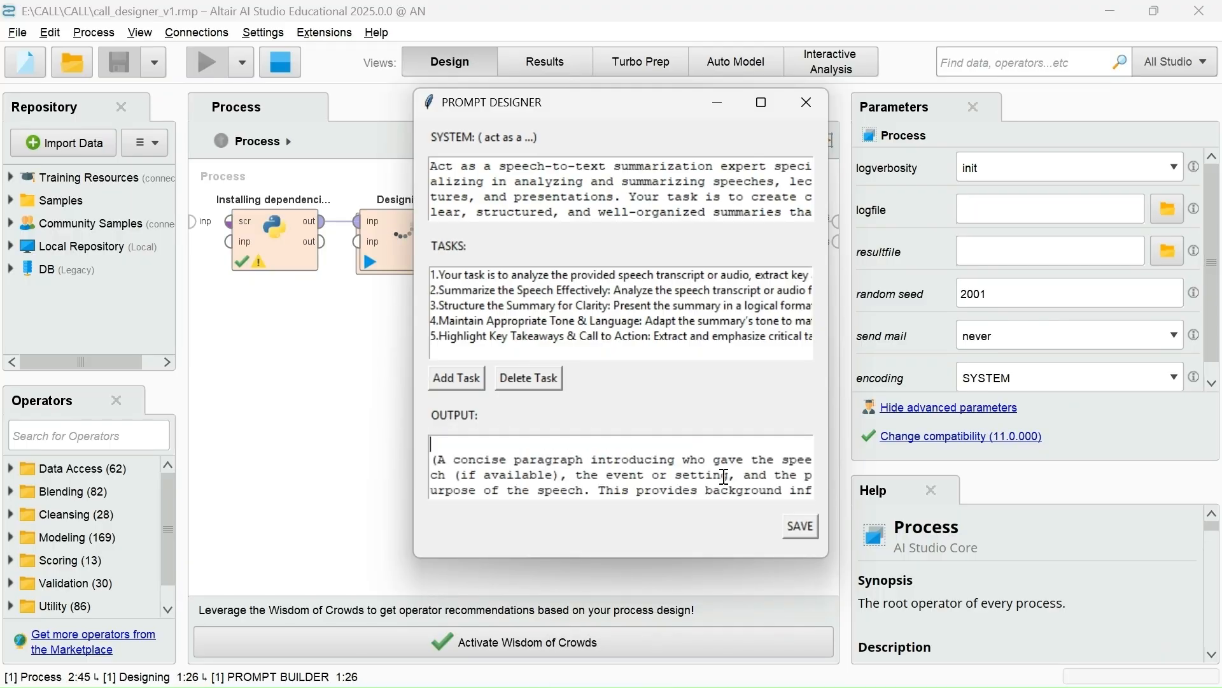
# Enter "Title of speech" as the first line of the prompt's OUTPUT text.
pyautogui.write('Title o')
pyautogui.write('fsp')
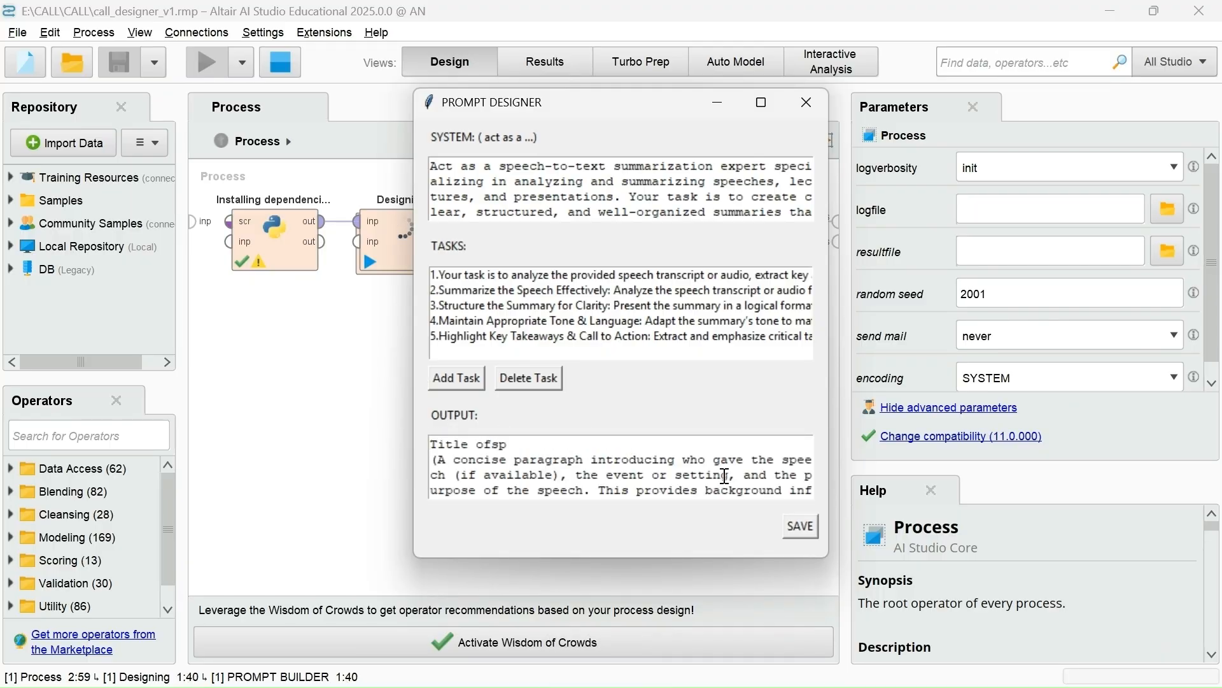
pyautogui.press('BackSpace')
pyautogui.press('BackSpace')
pyautogui.write('speech')
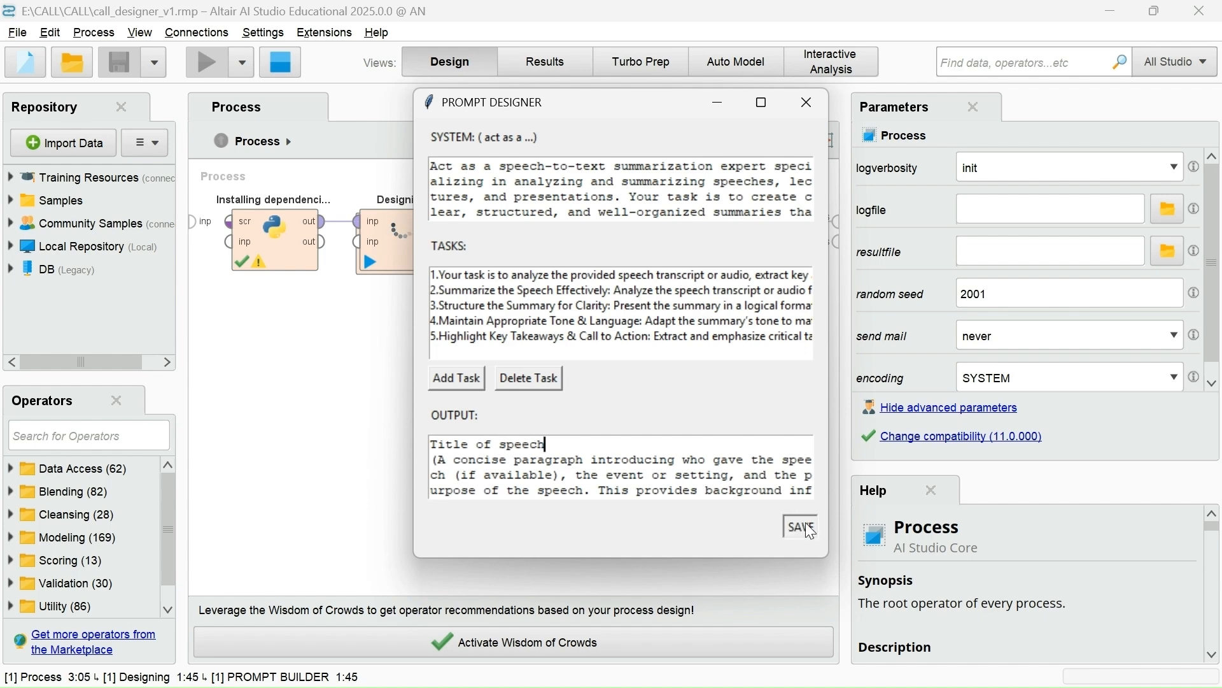
# Save the designed prompt in the 4. Professional Speech Summarizer folder and close the Prompt Designer.
pyautogui.click(801, 525)
pyautogui.click(532, 172)
pyautogui.doubleClick(701, 349)
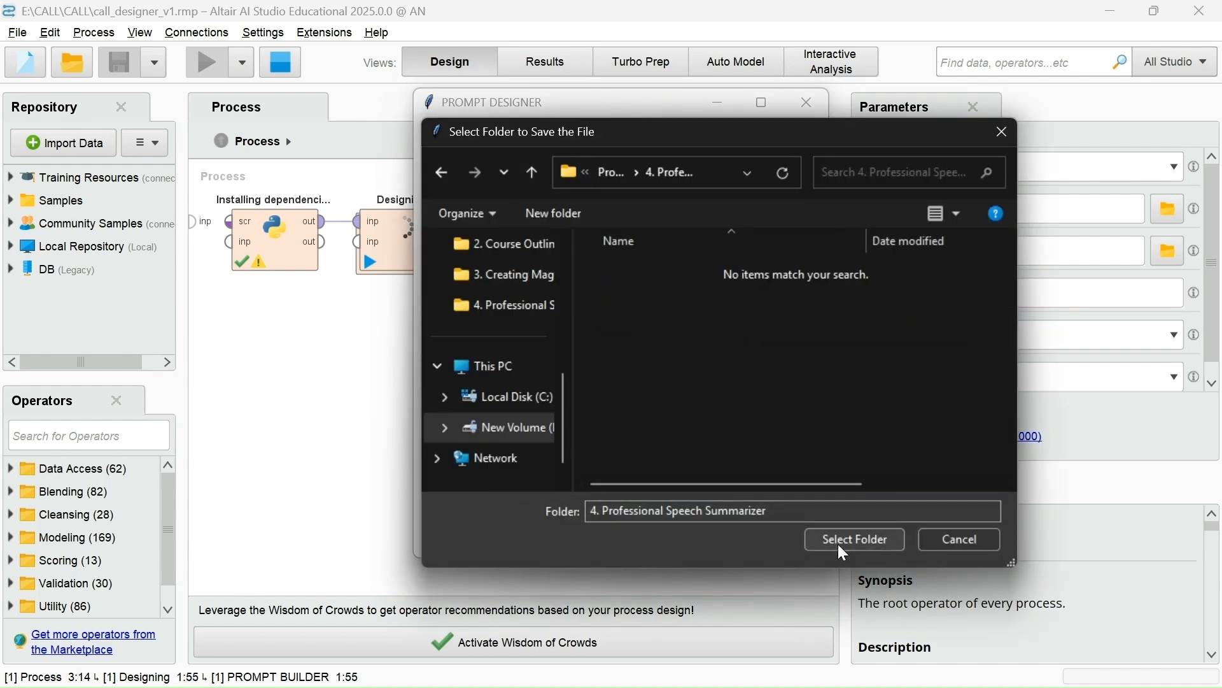
pyautogui.click(838, 543)
pyautogui.press('Return')
pyautogui.click(818, 108)
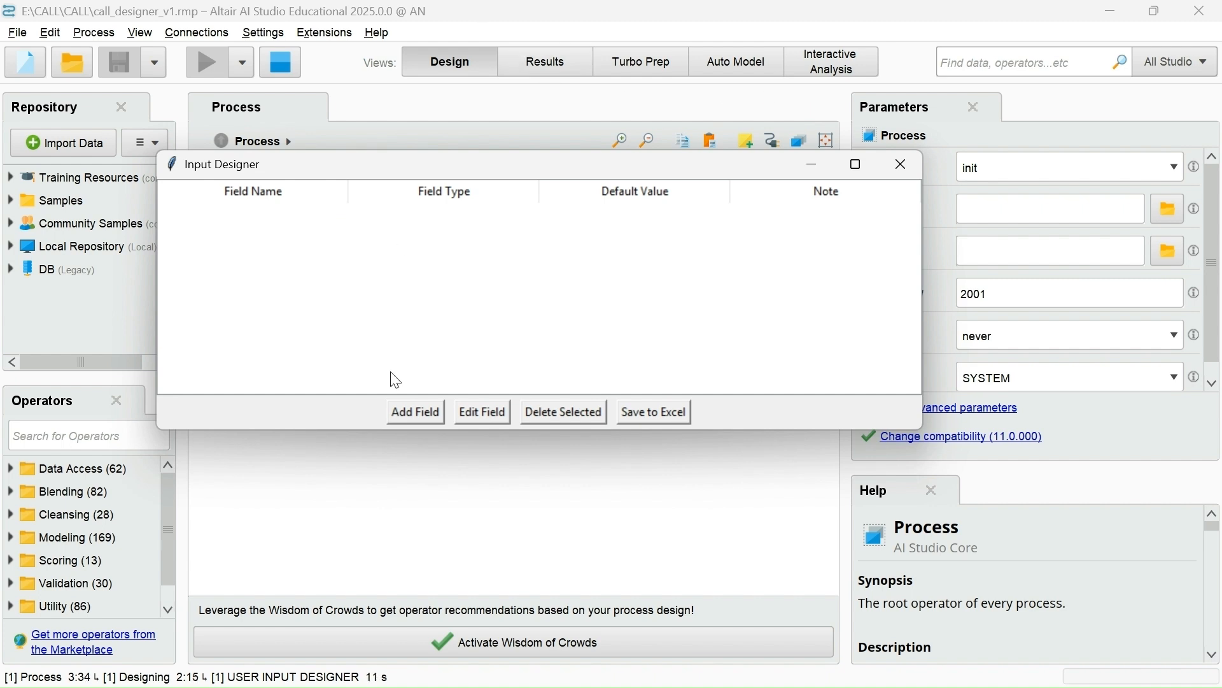
# Copy "Speech Transcript" from the document's User Input section and add it as a text field in the Input Designer.
pyautogui.press('ctrl+super+Left')
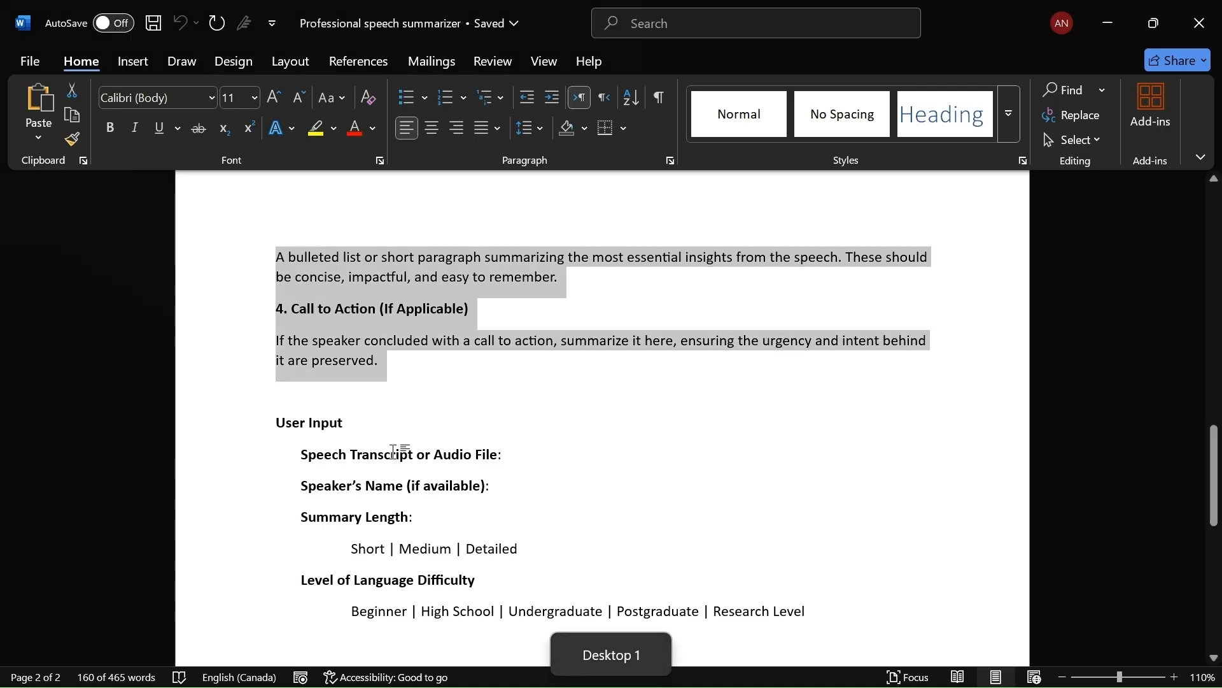
pyautogui.scroll(-3, 405, 452)
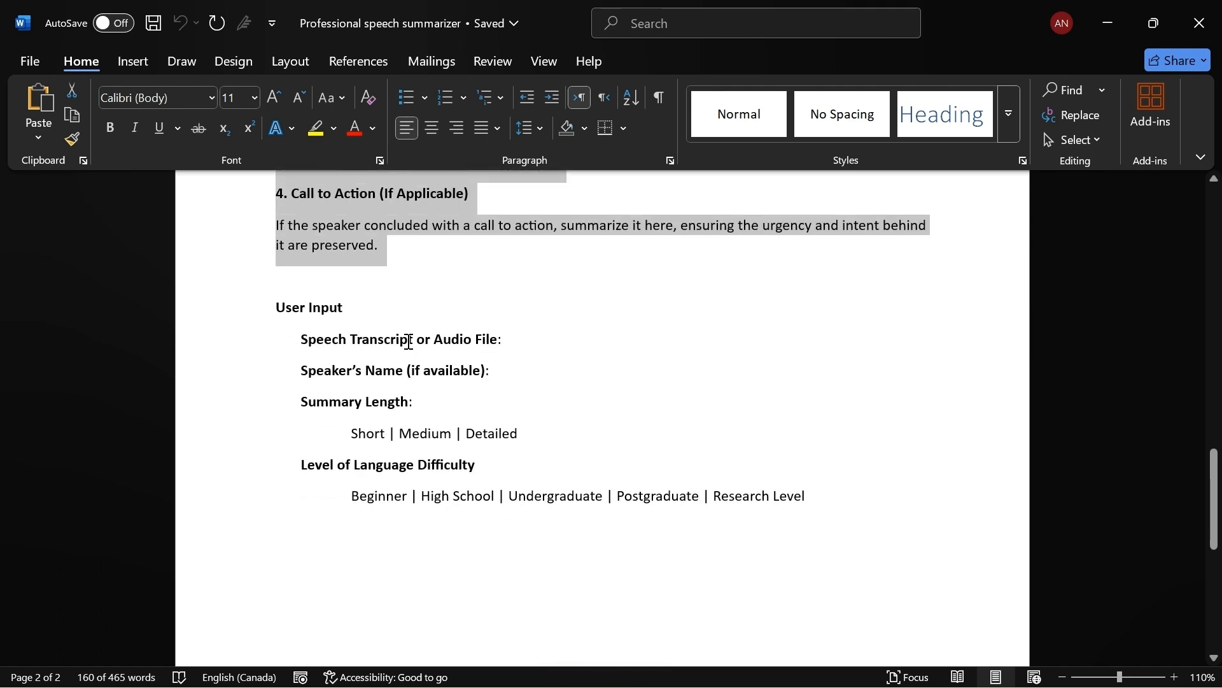
pyautogui.tripleClick(409, 341)
pyautogui.click(410, 340)
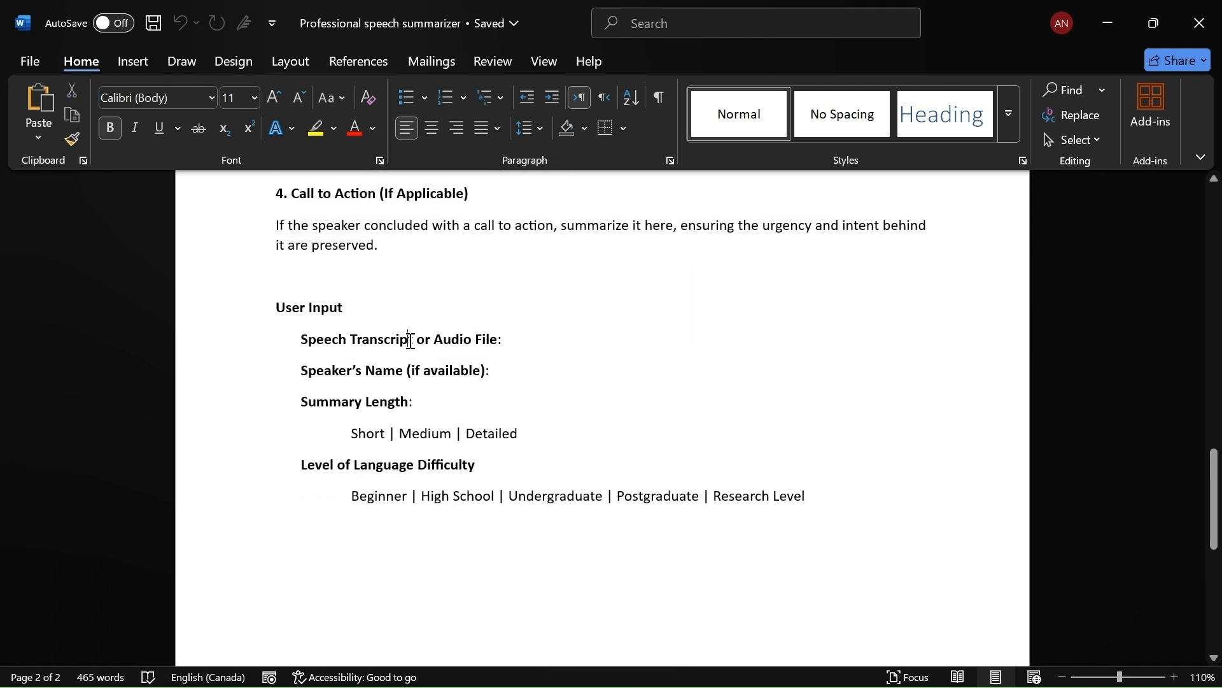
pyautogui.moveTo(414, 341); pyautogui.dragTo(315, 345)
pyautogui.hotkey('ctrl', 'c')
pyautogui.press('ctrl+super+Right')
pyautogui.click(96, 114)
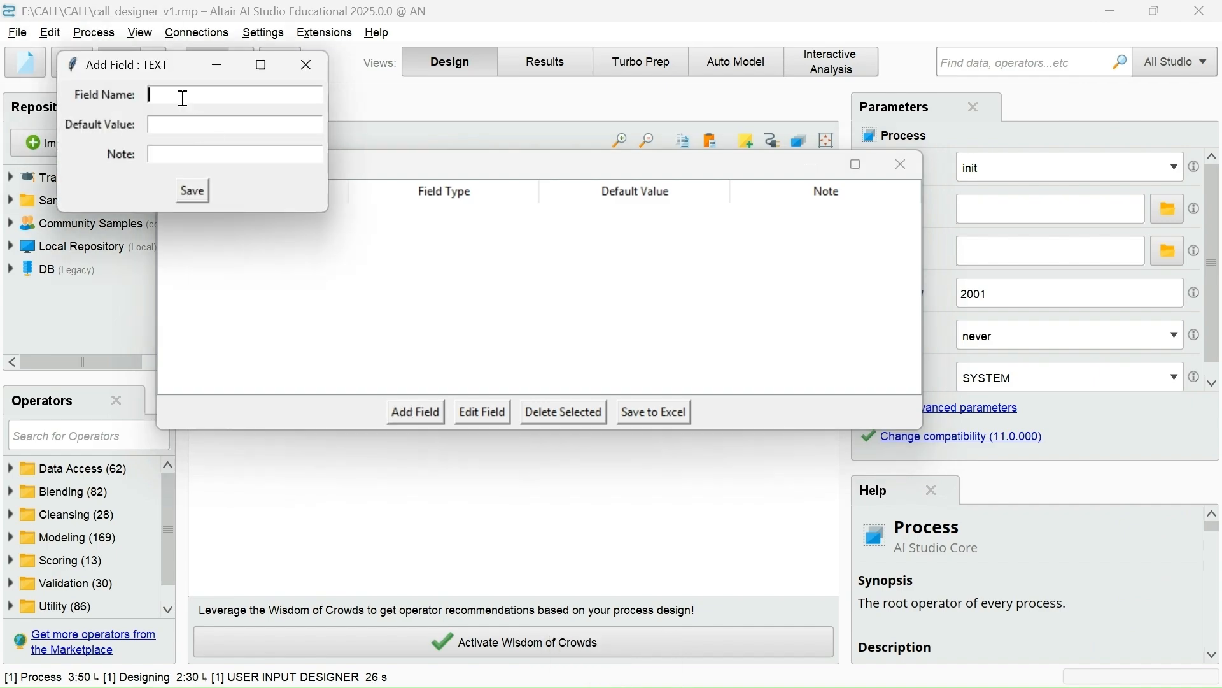
pyautogui.hotkey('ctrl', 'v')
pyautogui.click(193, 190)
# Add a field for the speaker's name from the document, shortening the pasted field name and pasting text into its note.
pyautogui.click(415, 411)
pyautogui.press('ctrl+super+Left')
pyautogui.doubleClick(440, 370)
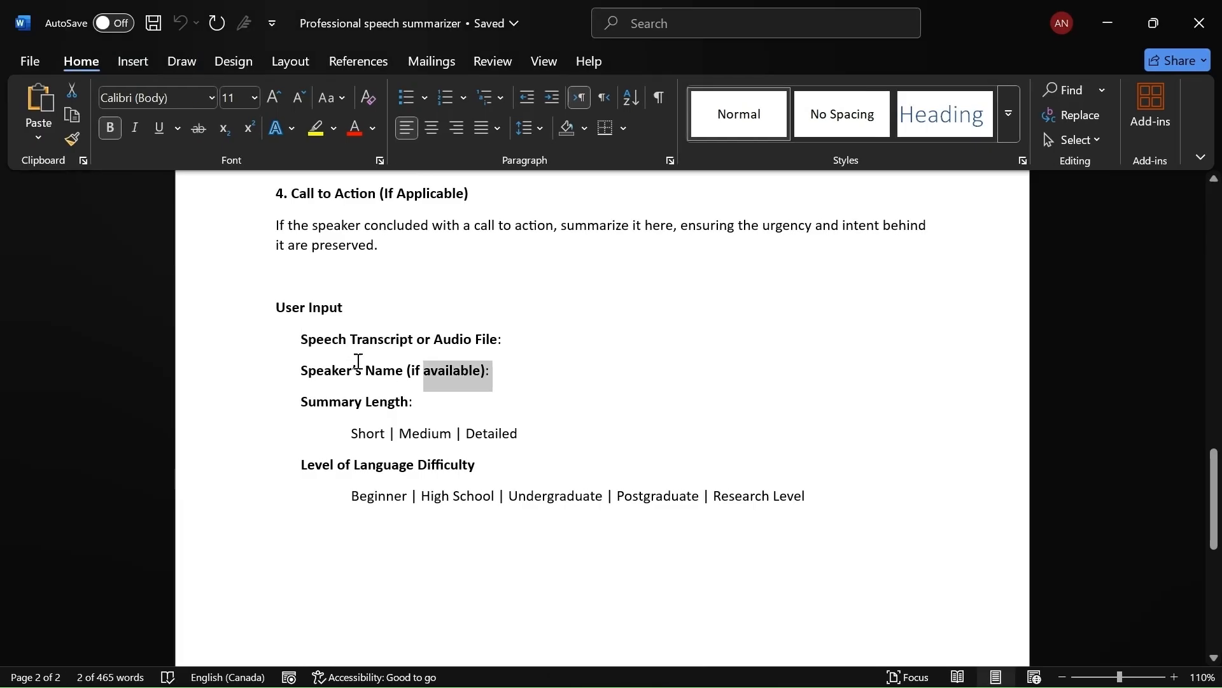
pyautogui.press('ctrl+super+Right')
pyautogui.click(147, 164)
pyautogui.hotkey('ctrl', 'v')
pyautogui.moveTo(282, 144); pyautogui.dragTo(361, 145)
pyautogui.press('BackSpace')
pyautogui.click(294, 203)
pyautogui.hotkey('ctrl', 'v')
pyautogui.click(242, 240)
# Add a select field named Summary Length with the options Short, Medium and Detailed from the Word document.
pyautogui.press('ctrl+super+Left')
pyautogui.moveTo(410, 323); pyautogui.dragTo(296, 325)
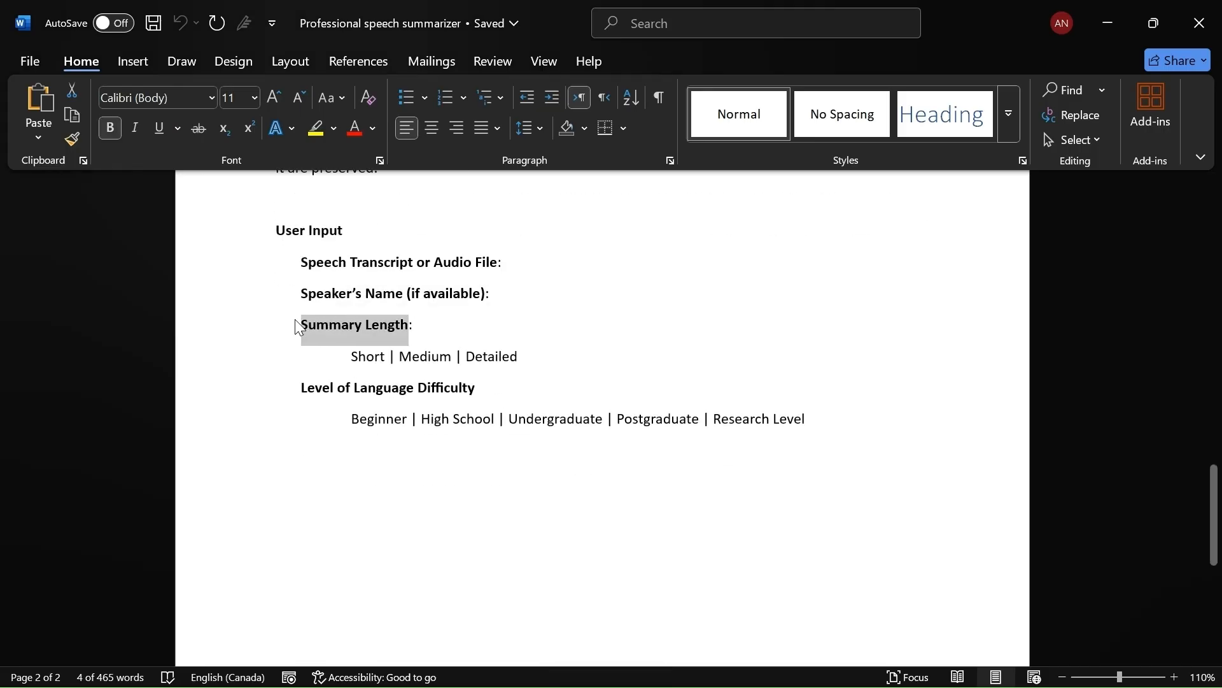
pyautogui.doubleClick(491, 346)
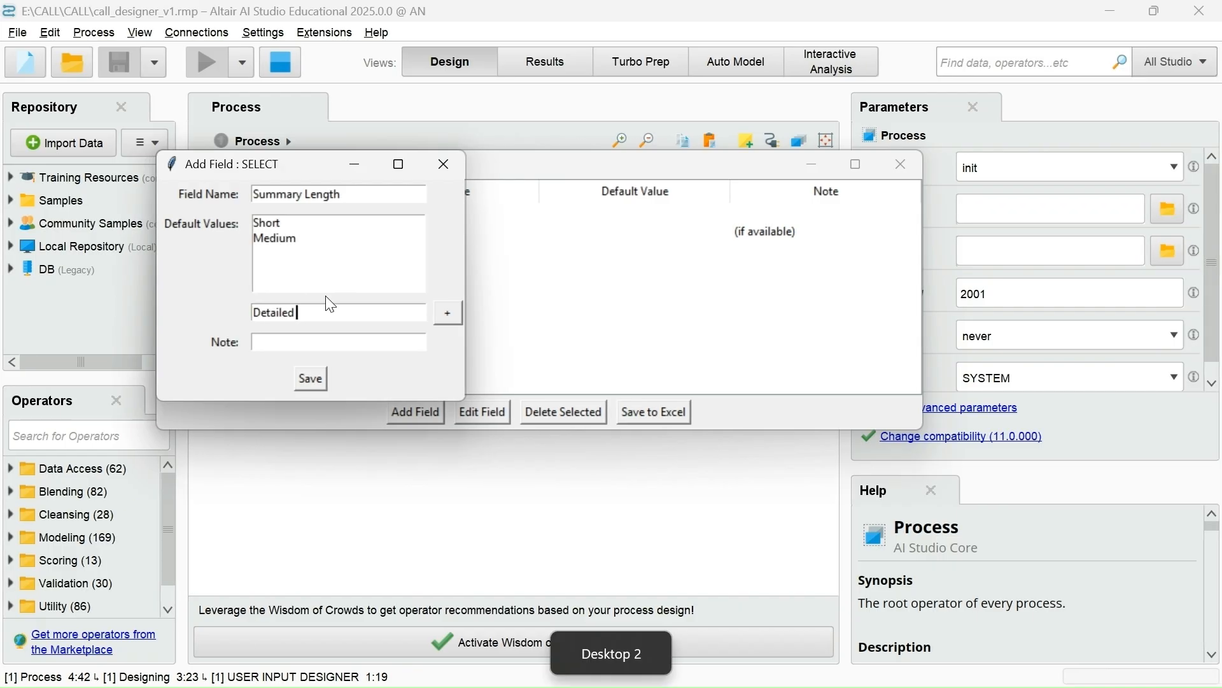
pyautogui.press('Return')
# Start another select field and name it Level of Language Difficulty by copying the heading from the Word document.
pyautogui.click(416, 412)
pyautogui.click(103, 149)
pyautogui.press('ctrl+super+Left')
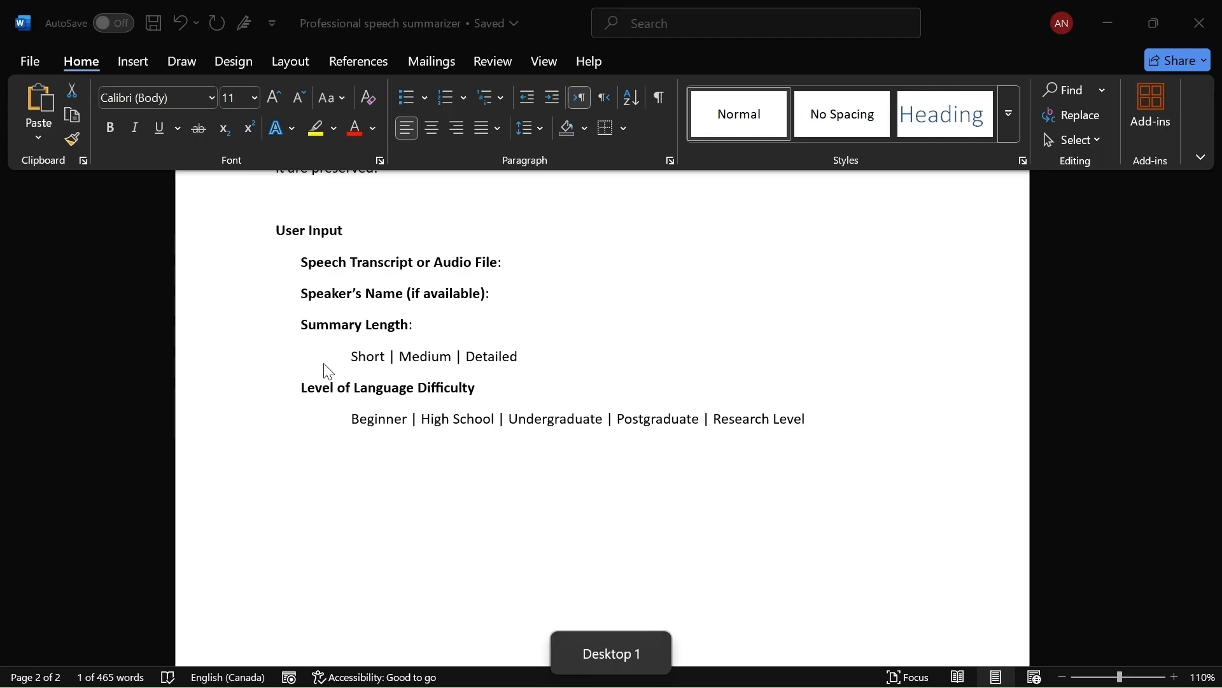
pyautogui.tripleClick(326, 386)
pyautogui.hotkey('ctrl', 'c')
pyautogui.press('ctrl+super+Right')
pyautogui.click(202, 72)
pyautogui.hotkey('ctrl', 'v')
# Copy Beginner and High School from the document into the language difficulty field as default values.
pyautogui.press('ctrl+super+Left')
pyautogui.doubleClick(374, 420)
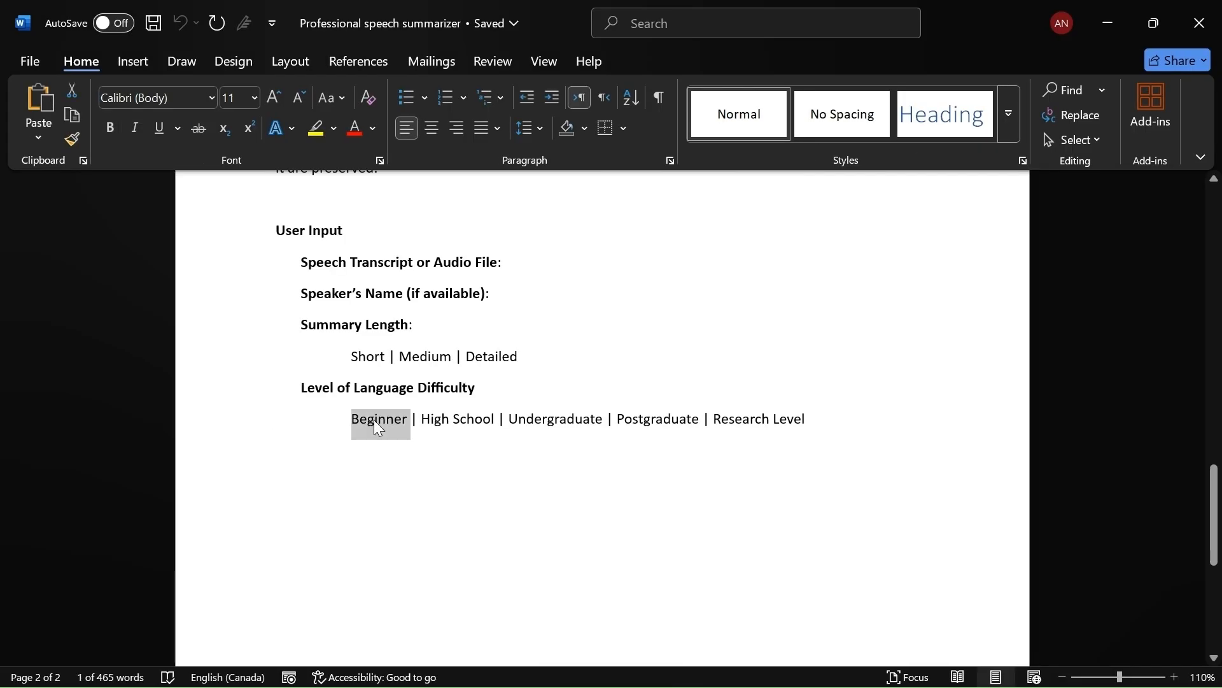
pyautogui.hotkey('ctrl', 'c')
pyautogui.press('ctrl+super+Right')
pyautogui.click(185, 190)
pyautogui.hotkey('ctrl', 'v')
pyautogui.press('ctrl+super+Left')
pyautogui.moveTo(421, 420); pyautogui.dragTo(495, 421)
pyautogui.hotkey('ctrl', 'c')
pyautogui.press('ctrl+super+Right')
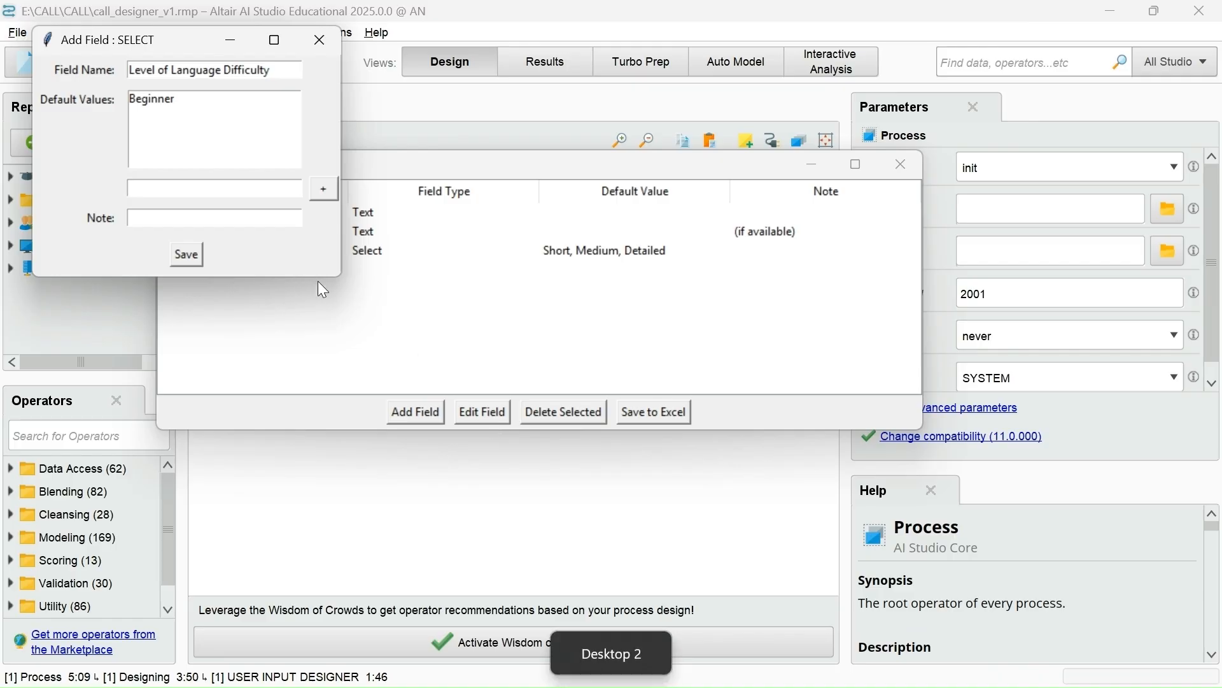
pyautogui.click(185, 190)
pyautogui.hotkey('ctrl', 'v')
# Copy Undergraduate and Postgraduate from the document into the language difficulty field as default values.
pyautogui.press('ctrl+super+Left')
pyautogui.doubleClick(550, 421)
pyautogui.hotkey('ctrl', 'c')
pyautogui.press('ctrl+super+Right')
pyautogui.hotkey('ctrl', 'v')
pyautogui.press('ctrl+super+Left')
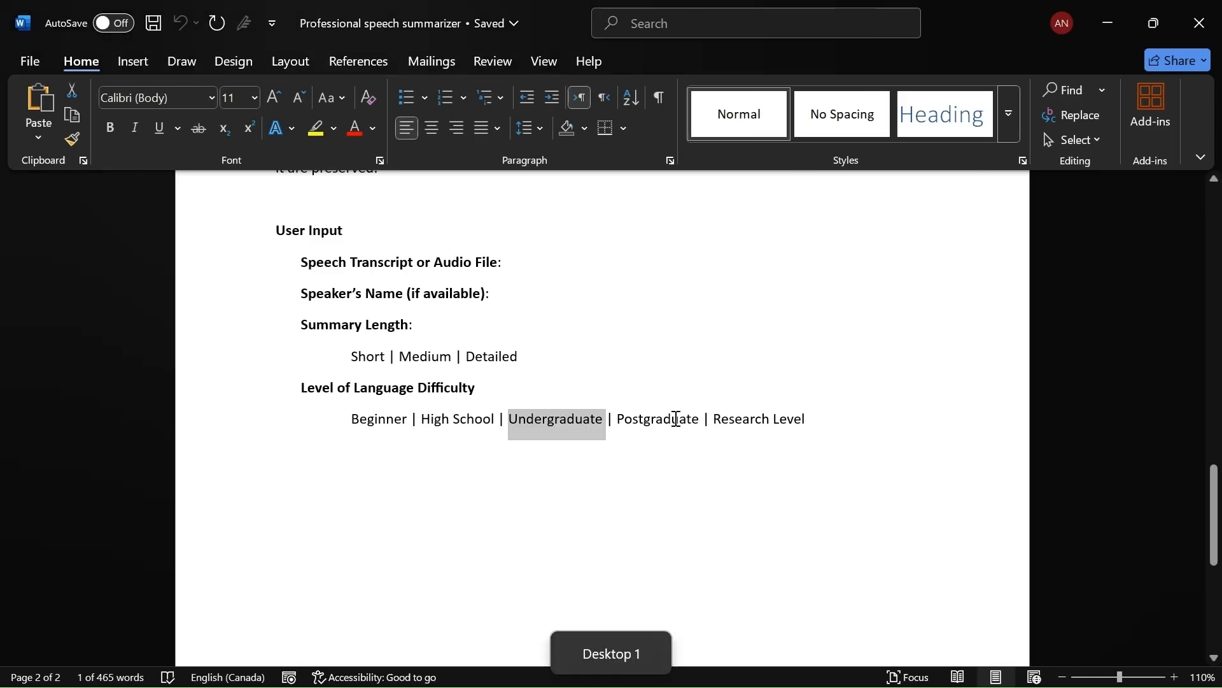
pyautogui.doubleClick(675, 417)
pyautogui.hotkey('ctrl', 'c')
pyautogui.press('ctrl+super+Right')
pyautogui.hotkey('ctrl', 'v')
# Add Research Level from the document as the last difficulty option and save the field.
pyautogui.press('ctrl+super+Left')
pyautogui.moveTo(807, 422); pyautogui.dragTo(724, 420)
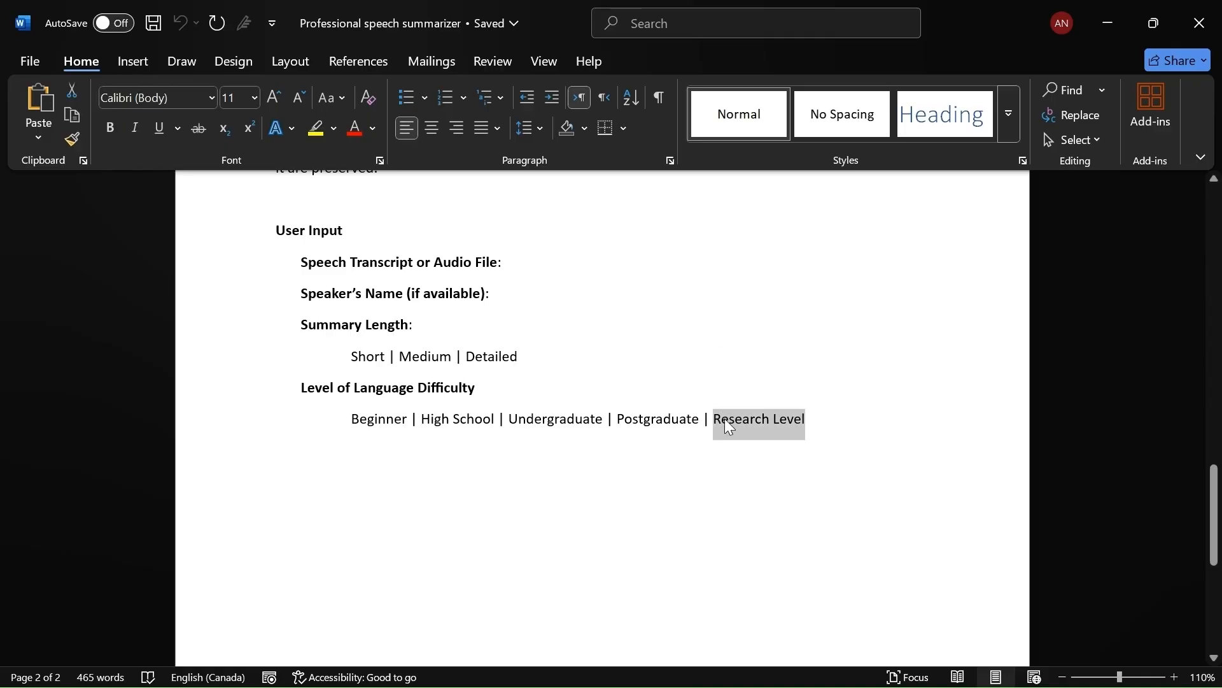
pyautogui.hotkey('ctrl', 'c')
pyautogui.press('ctrl+super+Right')
pyautogui.hotkey('ctrl', 'v')
pyautogui.press('Return')
pyautogui.click(187, 257)
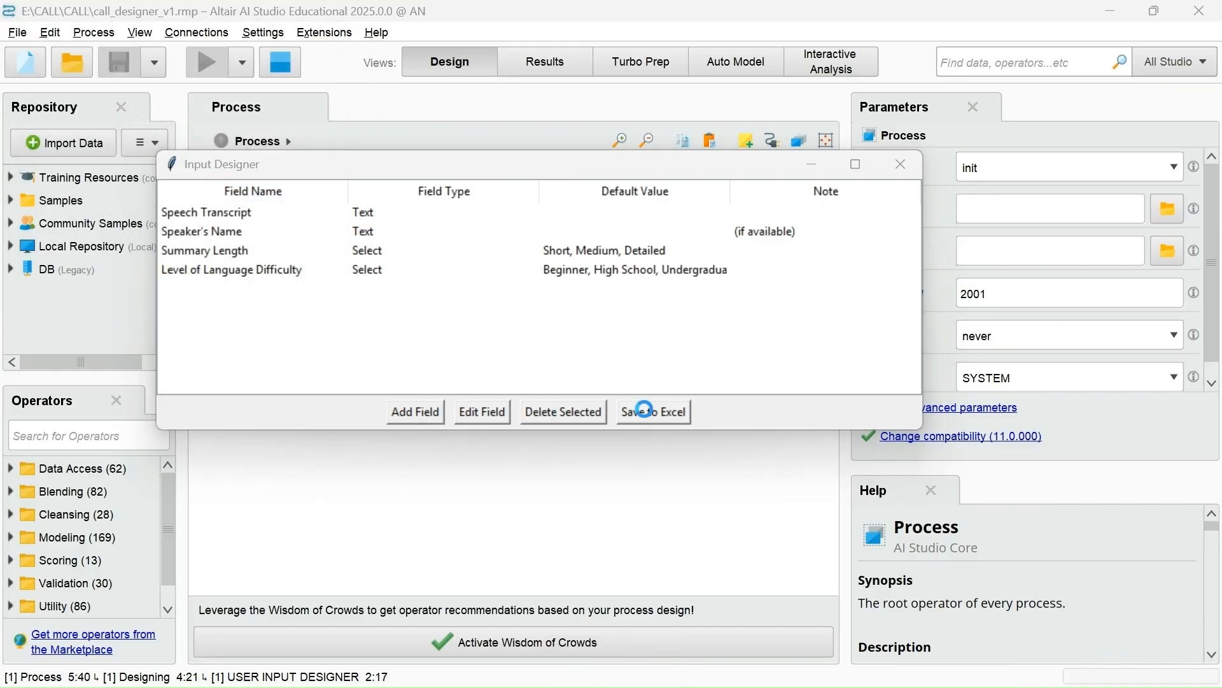
# Save the input fields to an Excel file in the 4. Professional Speech Summarizer folder and close the Input Designer.
pyautogui.click(644, 406)
pyautogui.click(597, 601)
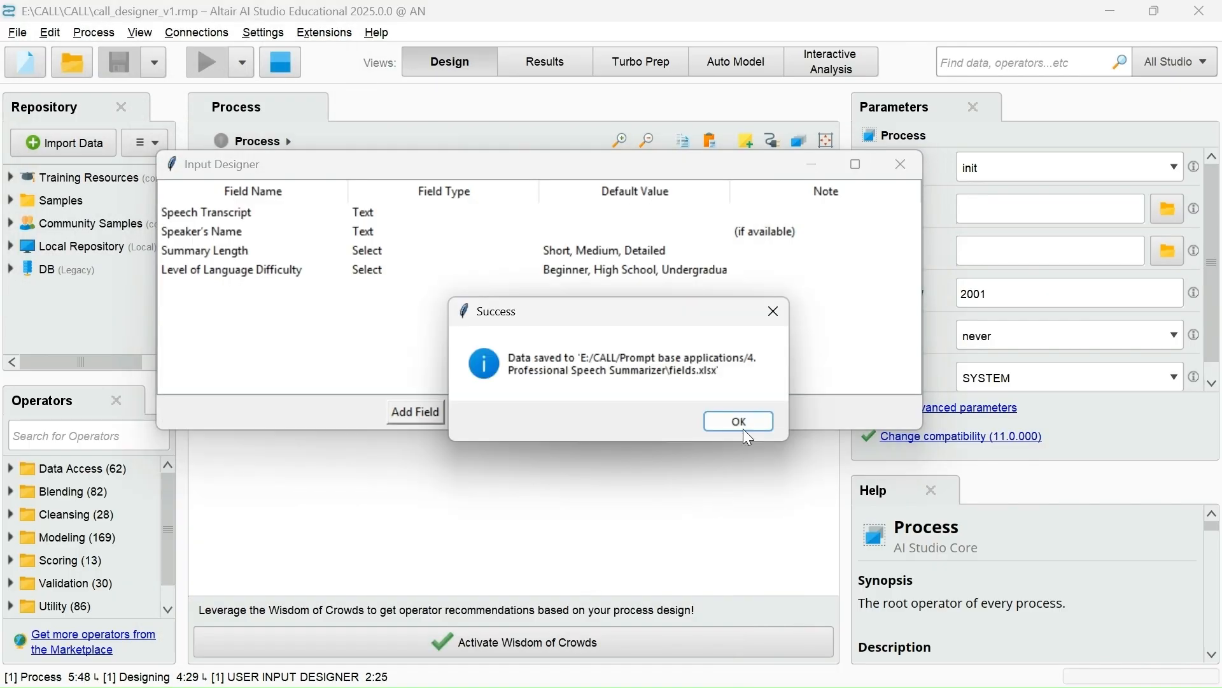
pyautogui.click(738, 421)
pyautogui.click(901, 165)
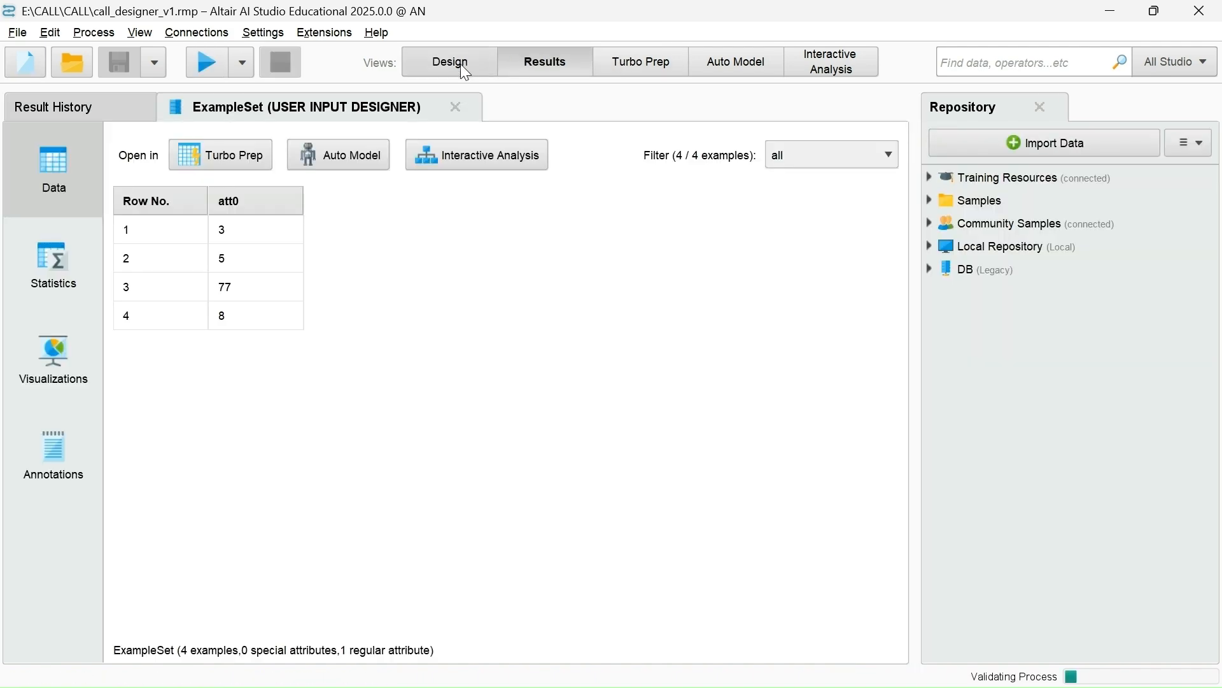
# Export the designer process as "Design" to the 4. Professional Speech Summarizer folder.
pyautogui.click(465, 72)
pyautogui.click(17, 32)
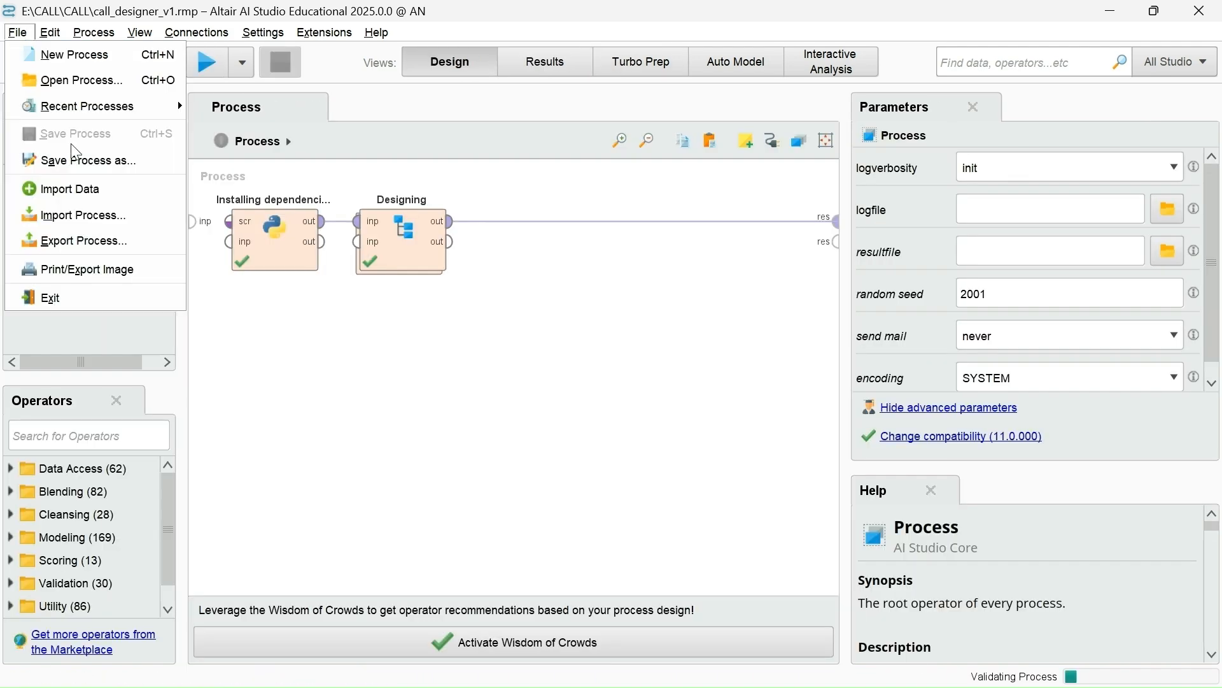
pyautogui.click(92, 233)
pyautogui.doubleClick(503, 273)
pyautogui.doubleClick(508, 308)
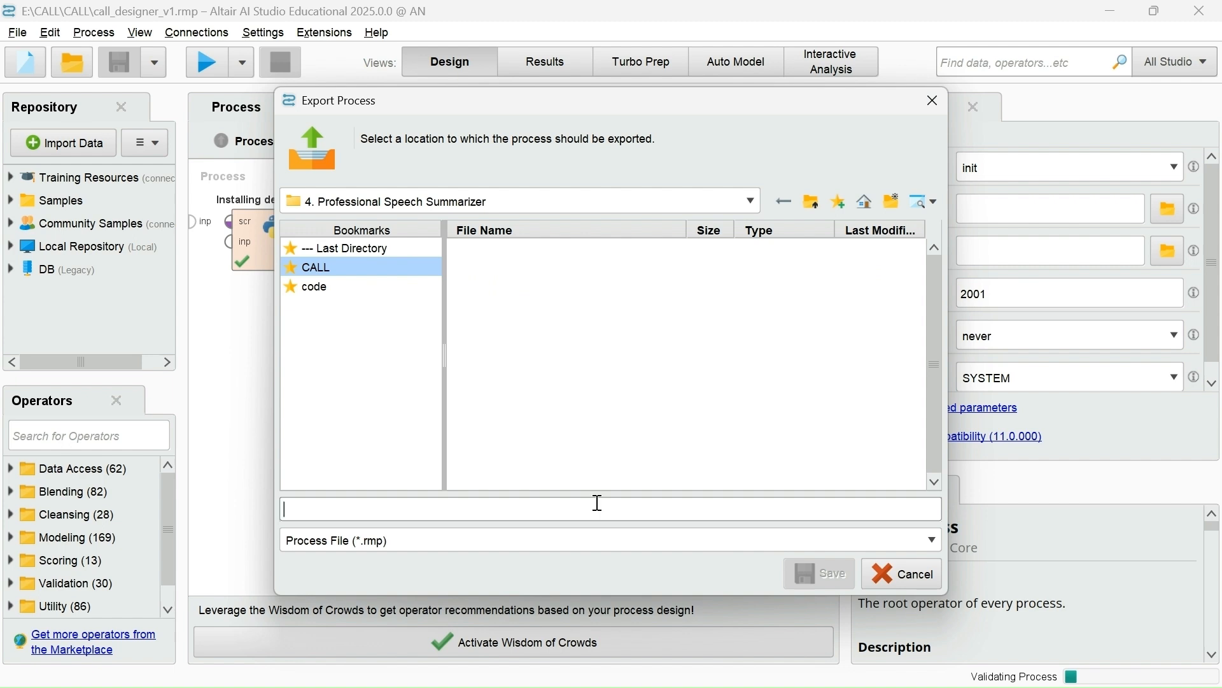
pyautogui.click(597, 506)
pyautogui.write('Design')
pyautogui.click(823, 577)
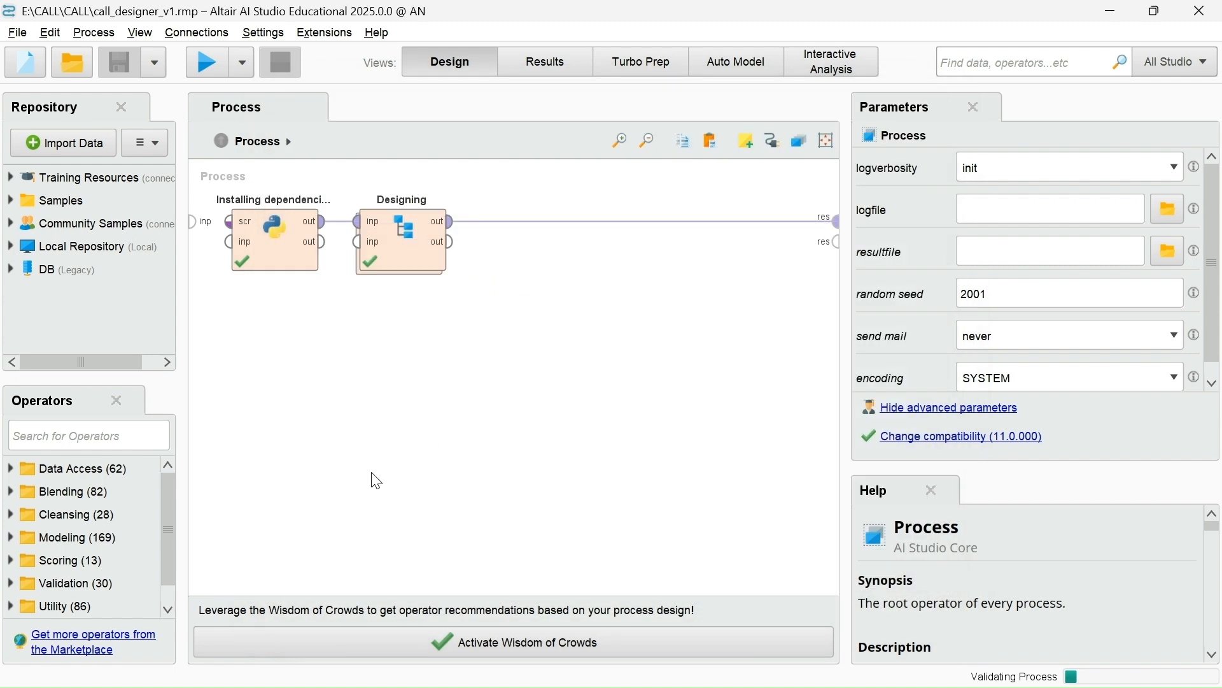
# Import the process call_app_v1.rmp from the CALL folder.
pyautogui.click(17, 32)
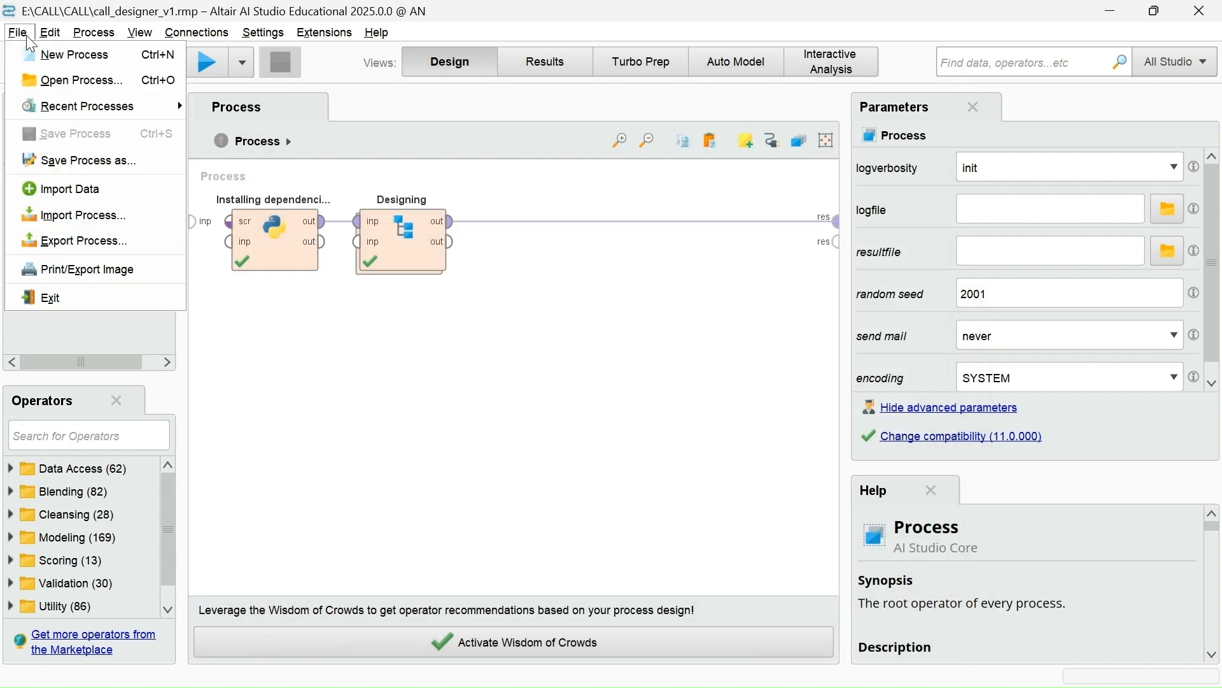
pyautogui.click(73, 232)
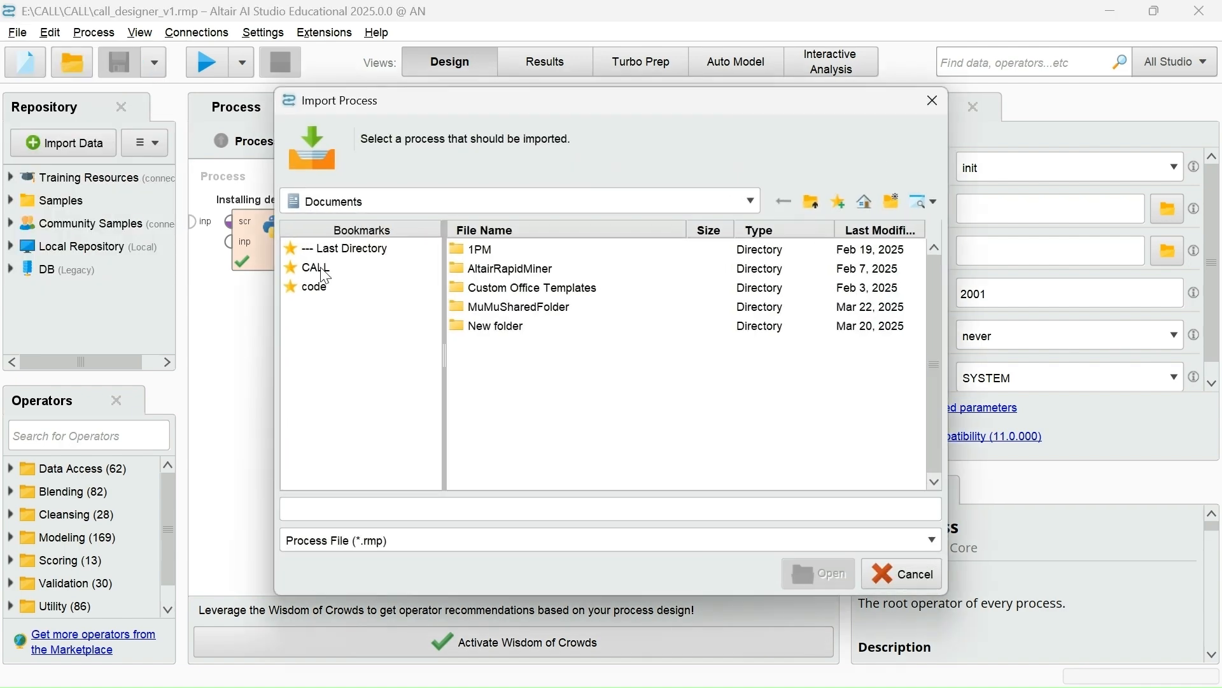
pyautogui.click(321, 268)
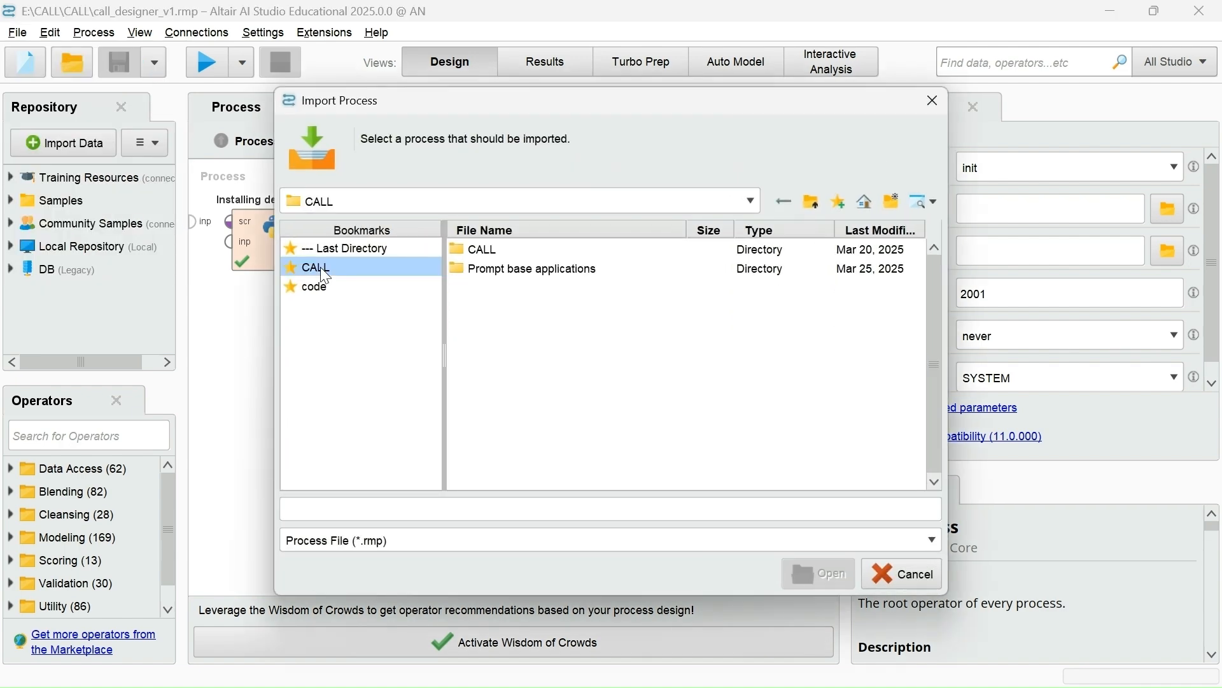
pyautogui.doubleClick(503, 253)
pyautogui.click(503, 253)
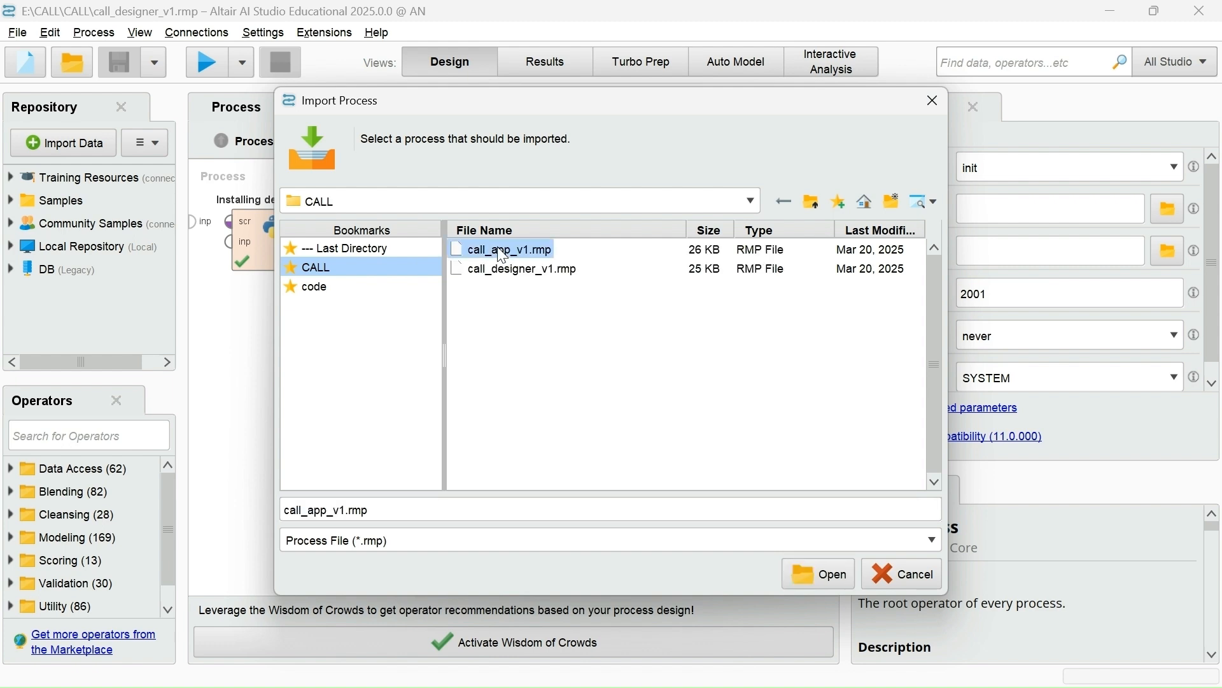
pyautogui.click(829, 576)
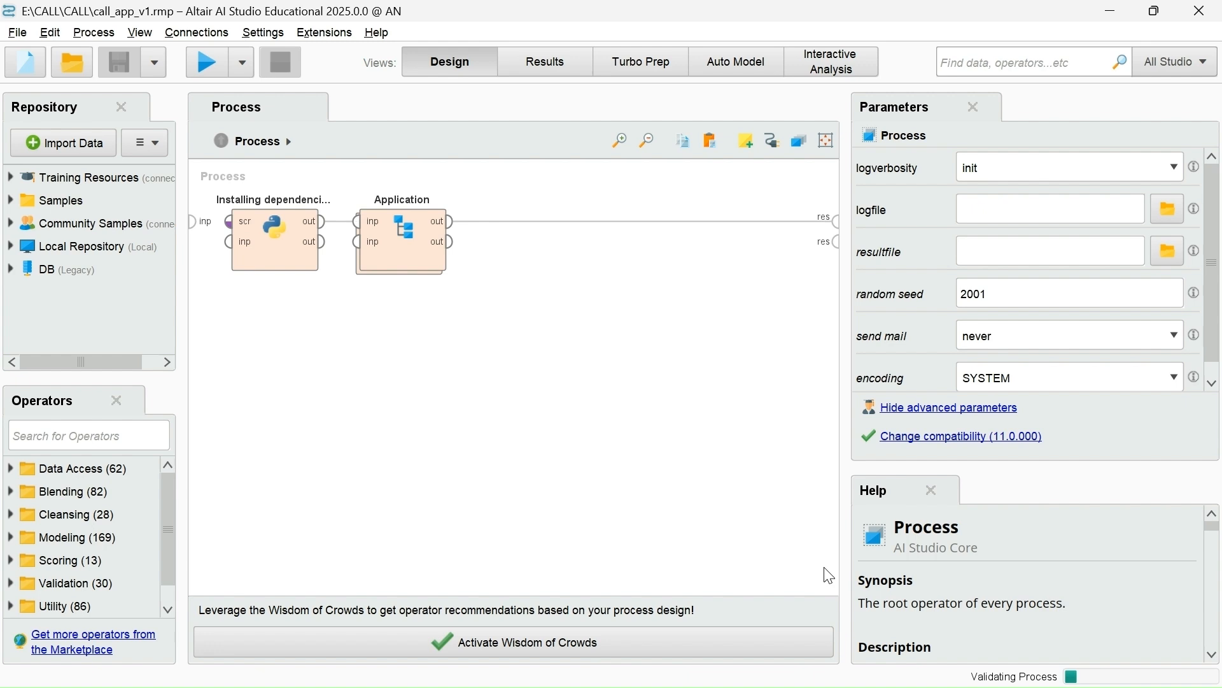
# Run the application process and load the fields Excel file from the 4. Professional Speech Summarizer folder.
pyautogui.click(214, 70)
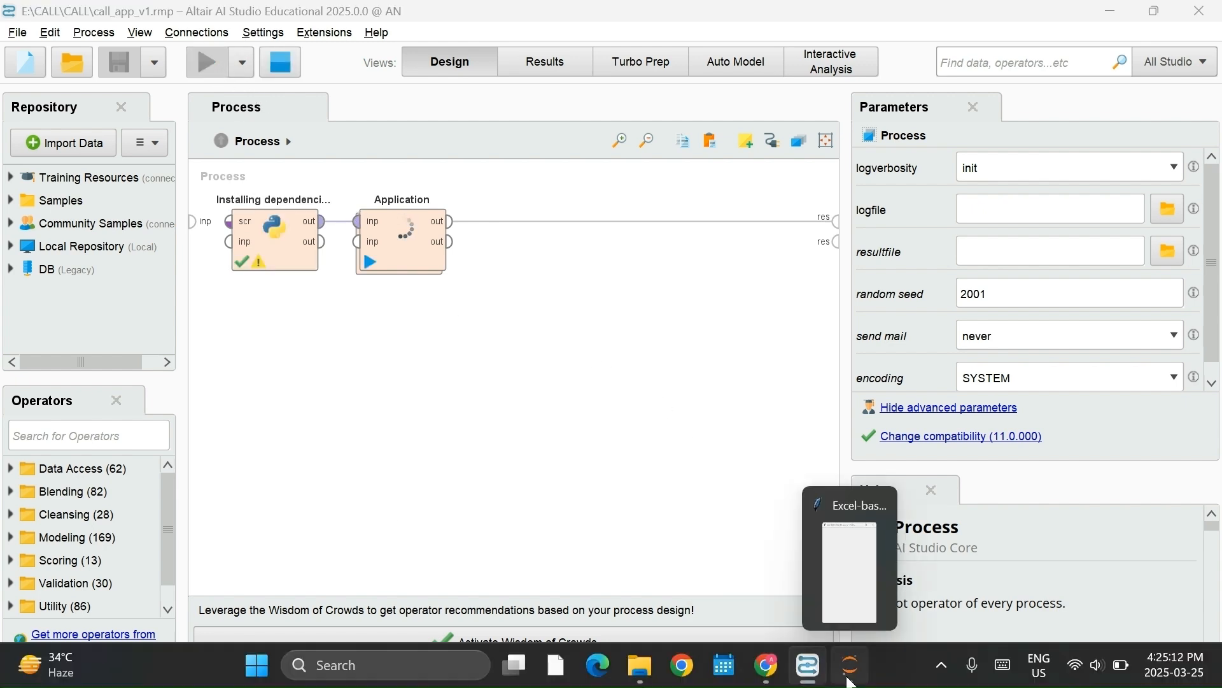
pyautogui.click(851, 680)
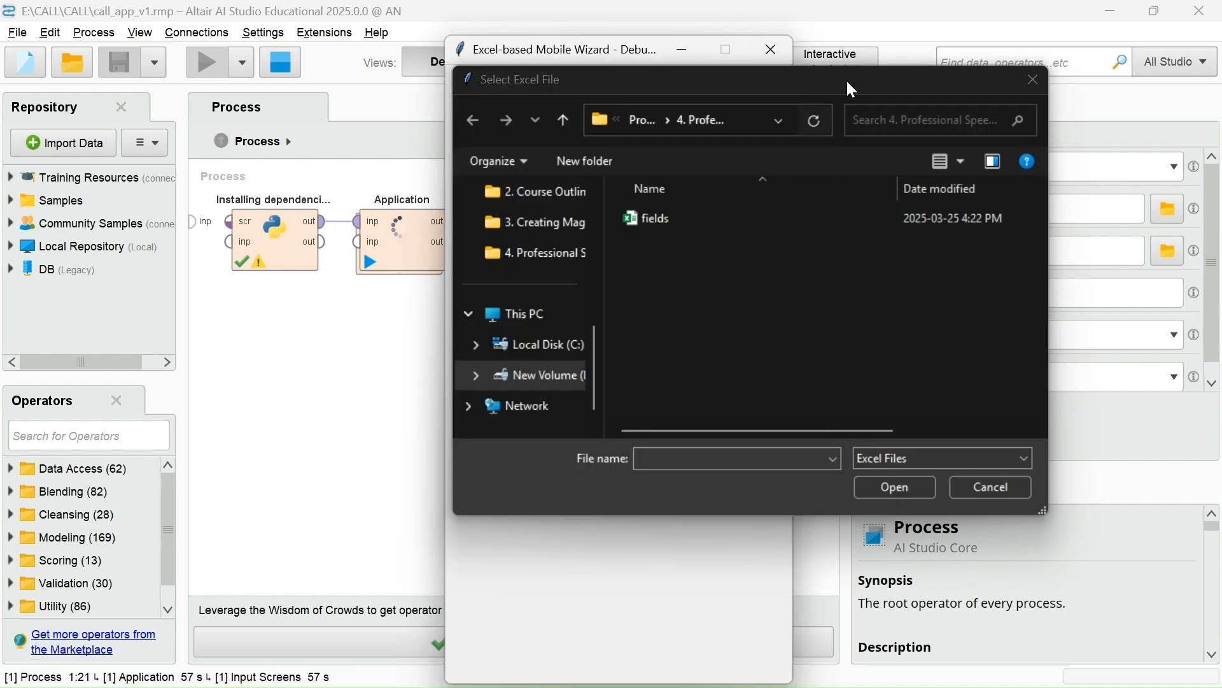
pyautogui.moveTo(848, 83); pyautogui.dragTo(763, 131)
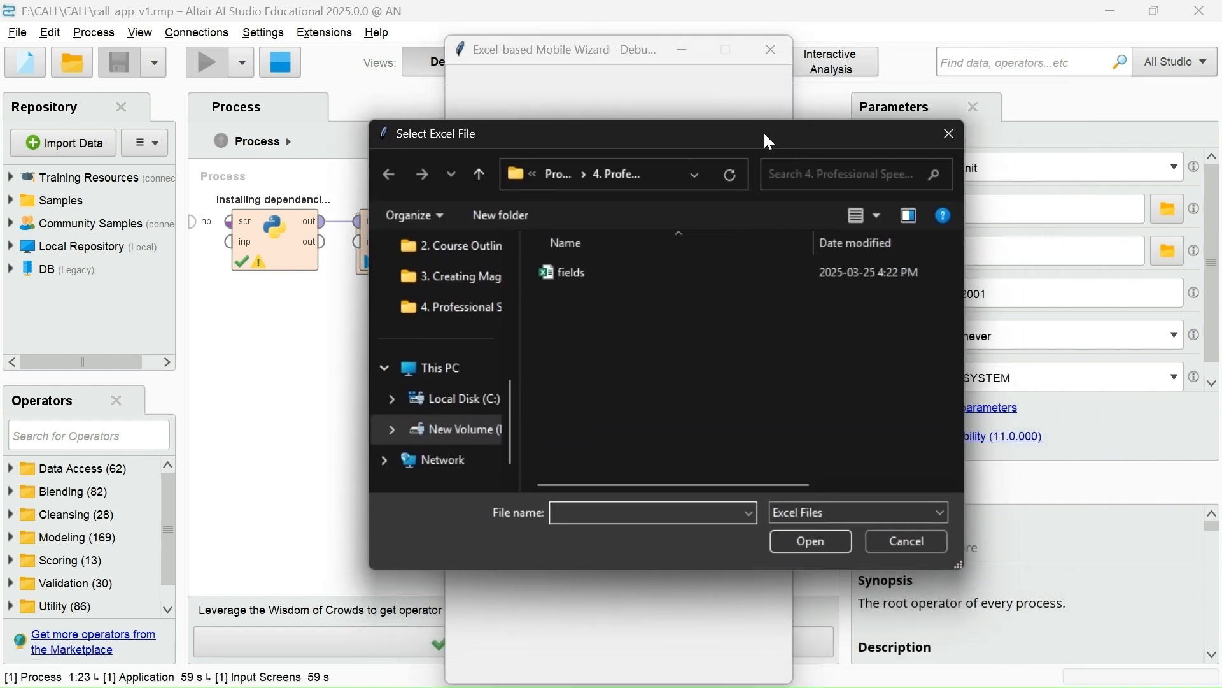
pyautogui.click(557, 266)
pyautogui.click(799, 545)
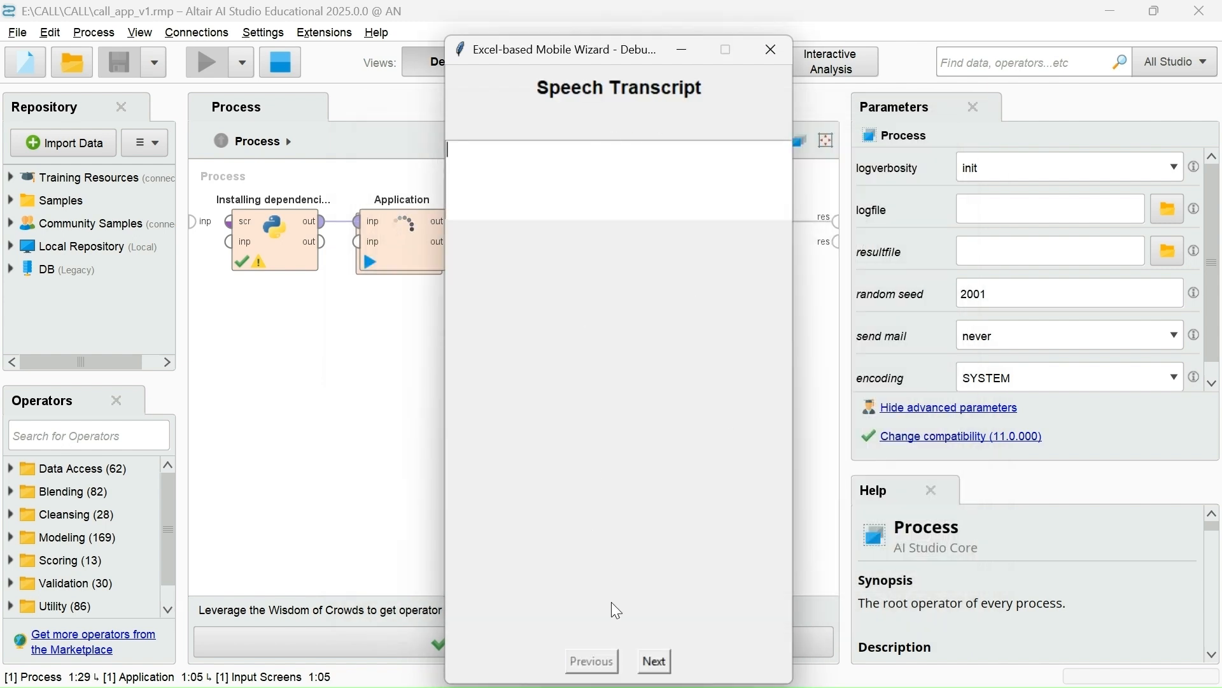
# Switch to Chrome, open YouTube in a new tab and search for "motivational speech".
pyautogui.moveTo(778, 661)
pyautogui.click(662, 573)
pyautogui.click(500, 20)
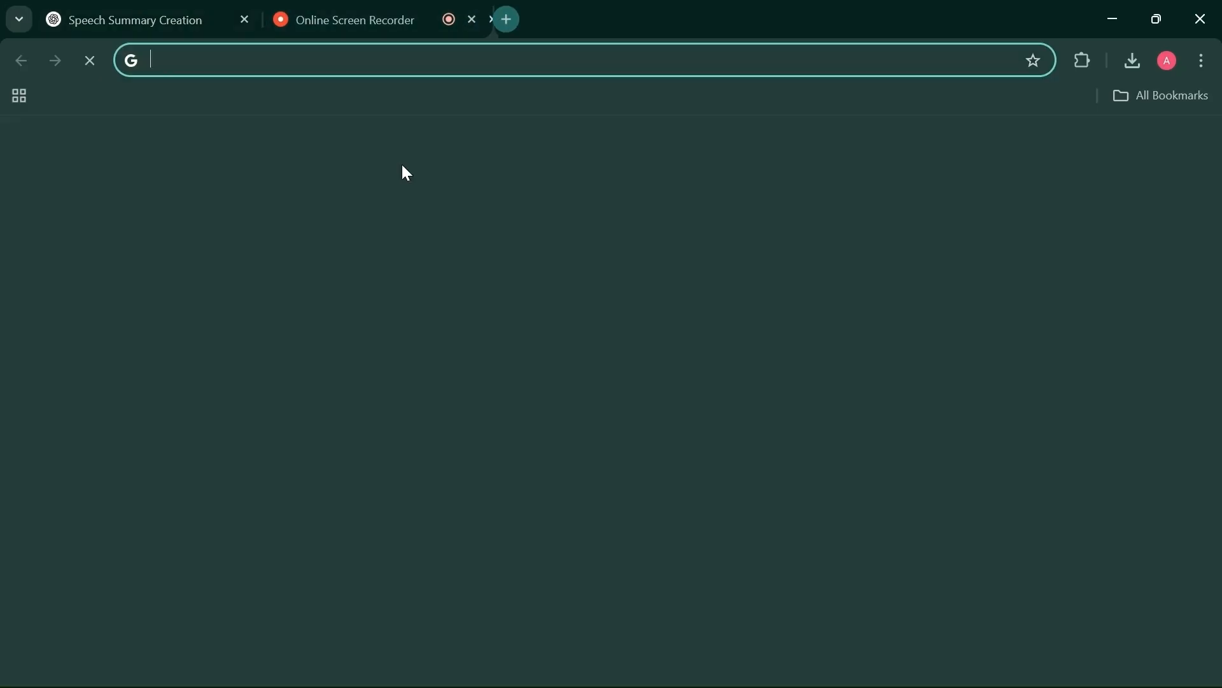
pyautogui.click(454, 479)
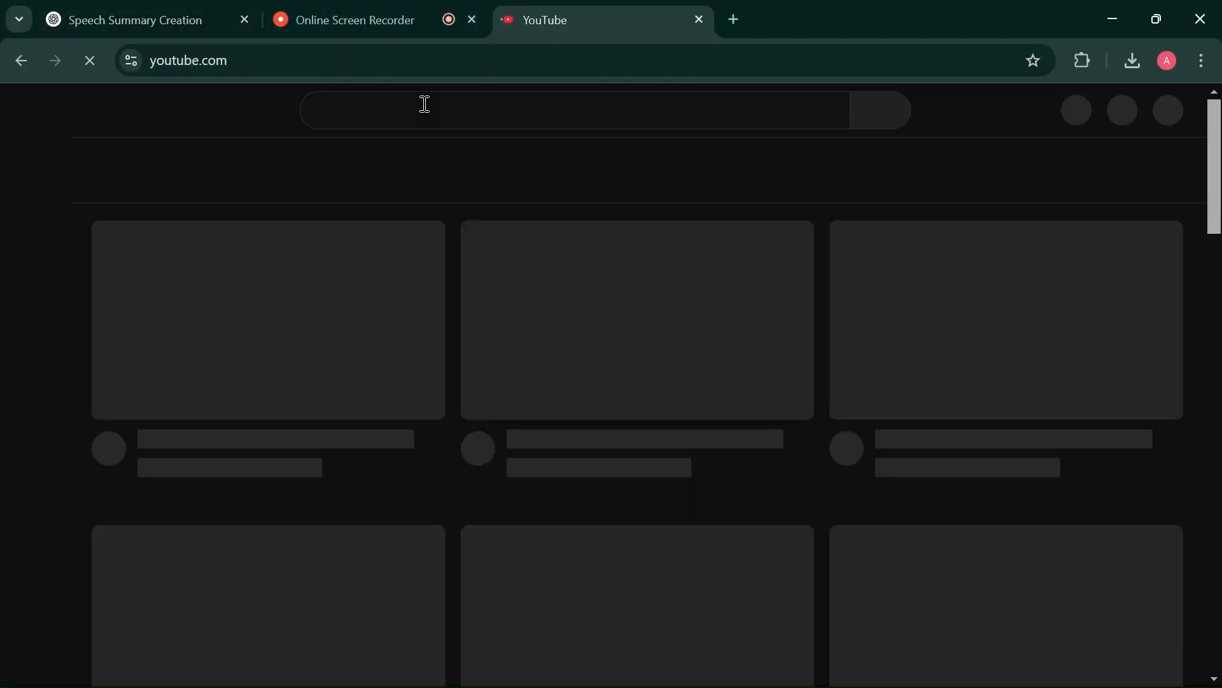
pyautogui.click(426, 112)
pyautogui.write('mot')
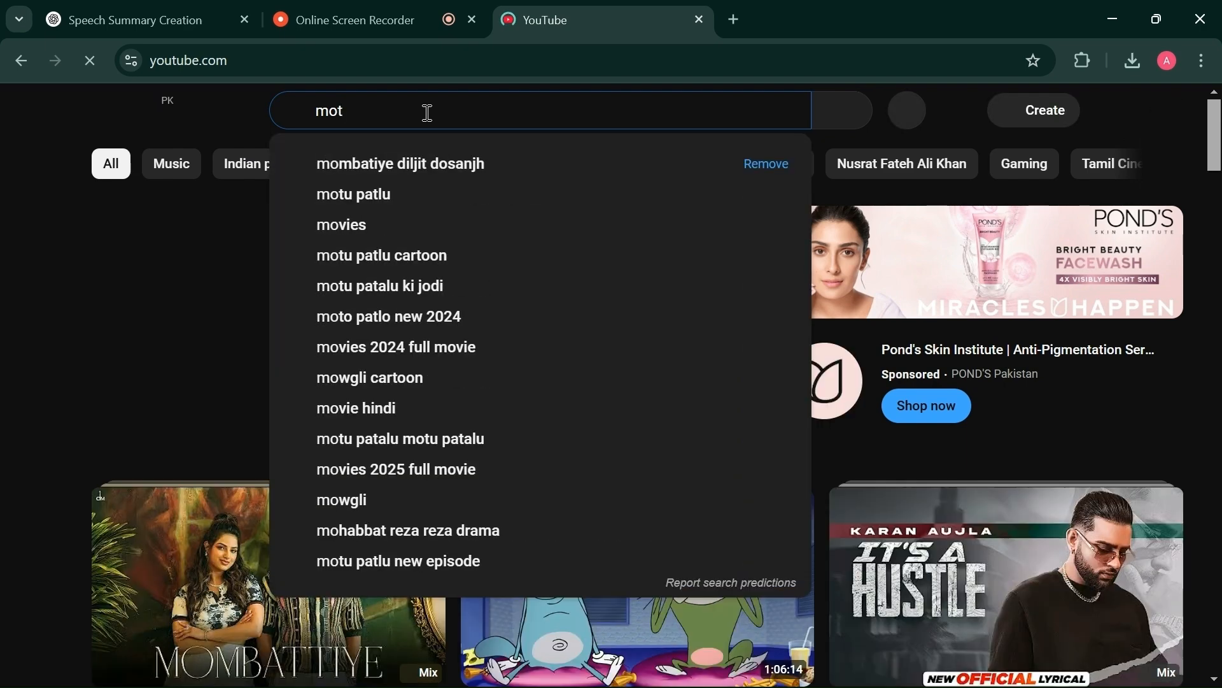
pyautogui.write('ivational speech')
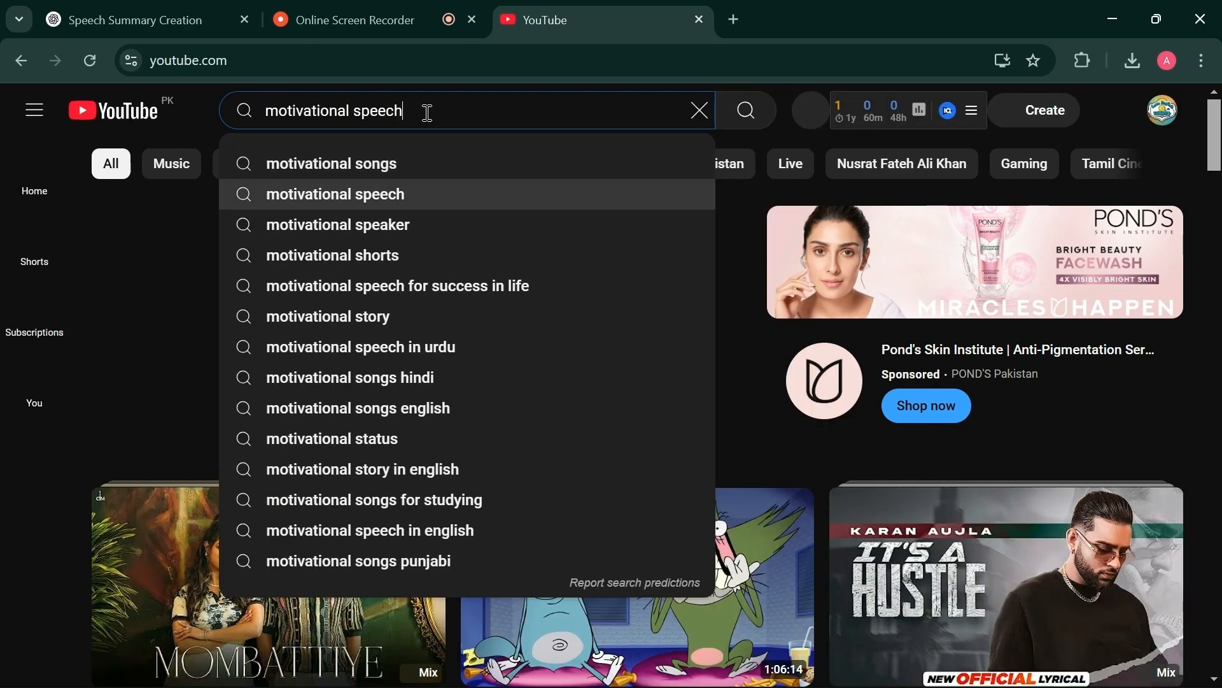
pyautogui.press('Return')
# Open the video "WATCH THIS EVERYDAY AND CHANGE YOUR LIFE" from the search results in a new tab.
pyautogui.scroll(-10, 392, 303)
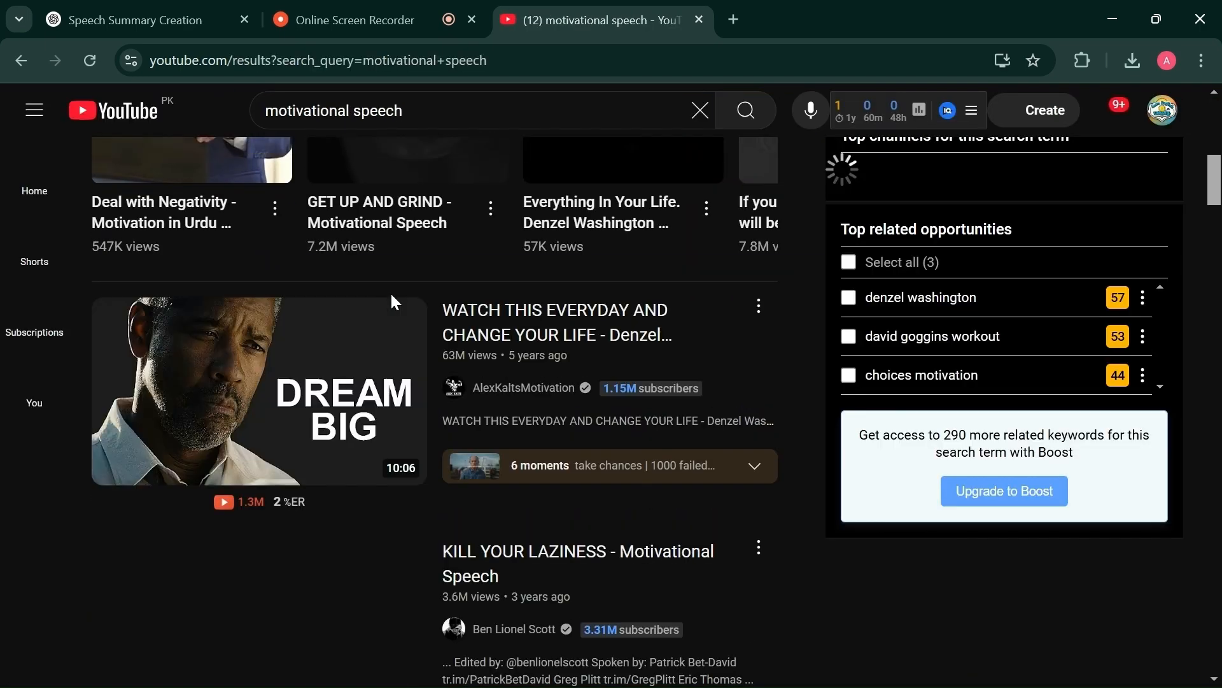
pyautogui.rightClick(296, 396)
pyautogui.click(389, 413)
pyautogui.hotkey('ctrl', 'Tab')
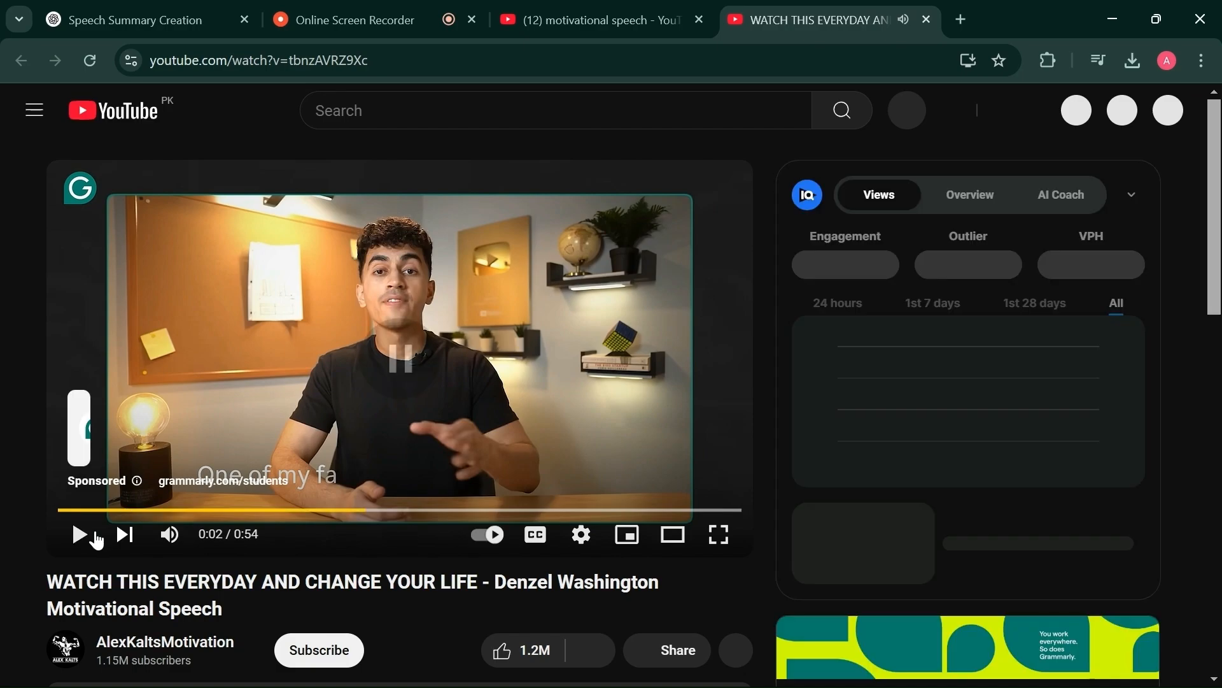
# Expand the video's description and show its transcript.
pyautogui.scroll(-5, 263, 395)
pyautogui.click(264, 399)
pyautogui.scroll(-10, 261, 369)
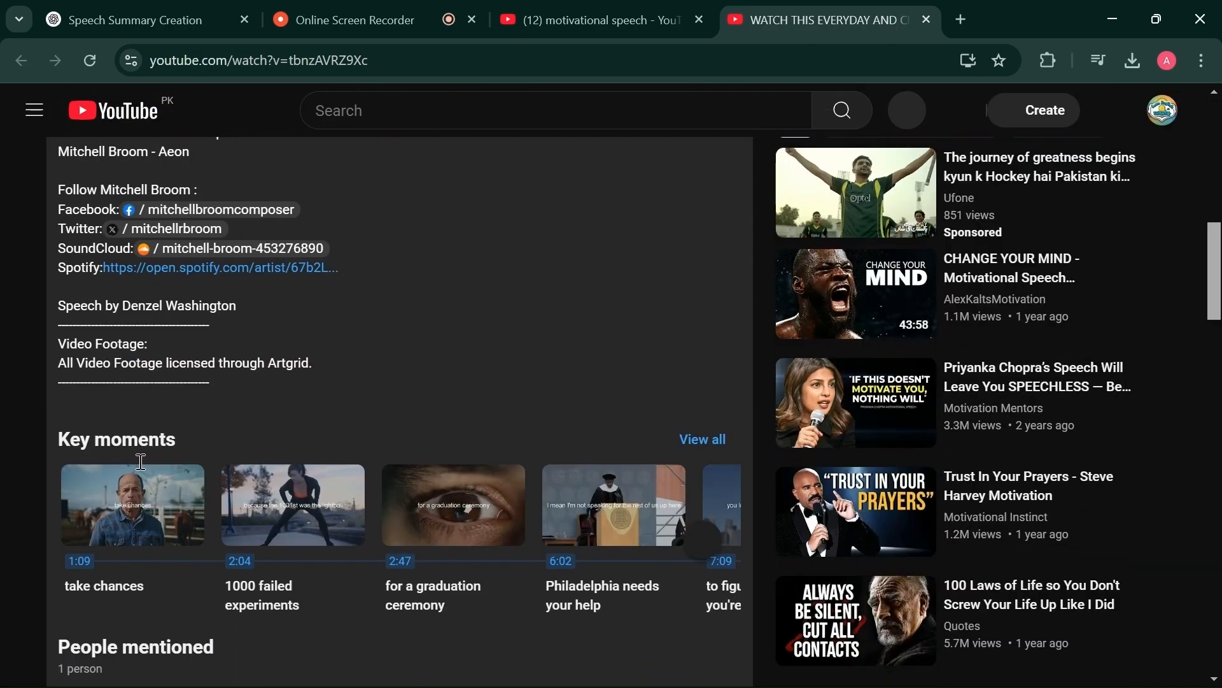
pyautogui.scroll(5, 127, 451)
pyautogui.scroll(-12, 126, 450)
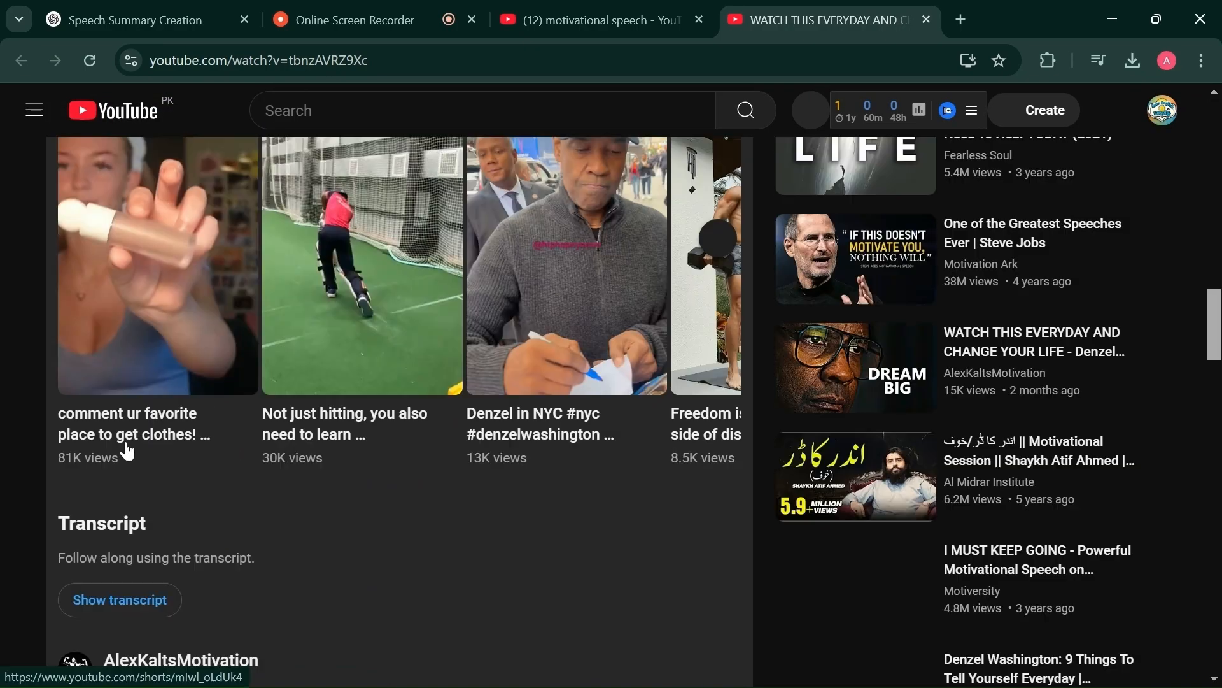
pyautogui.click(123, 470)
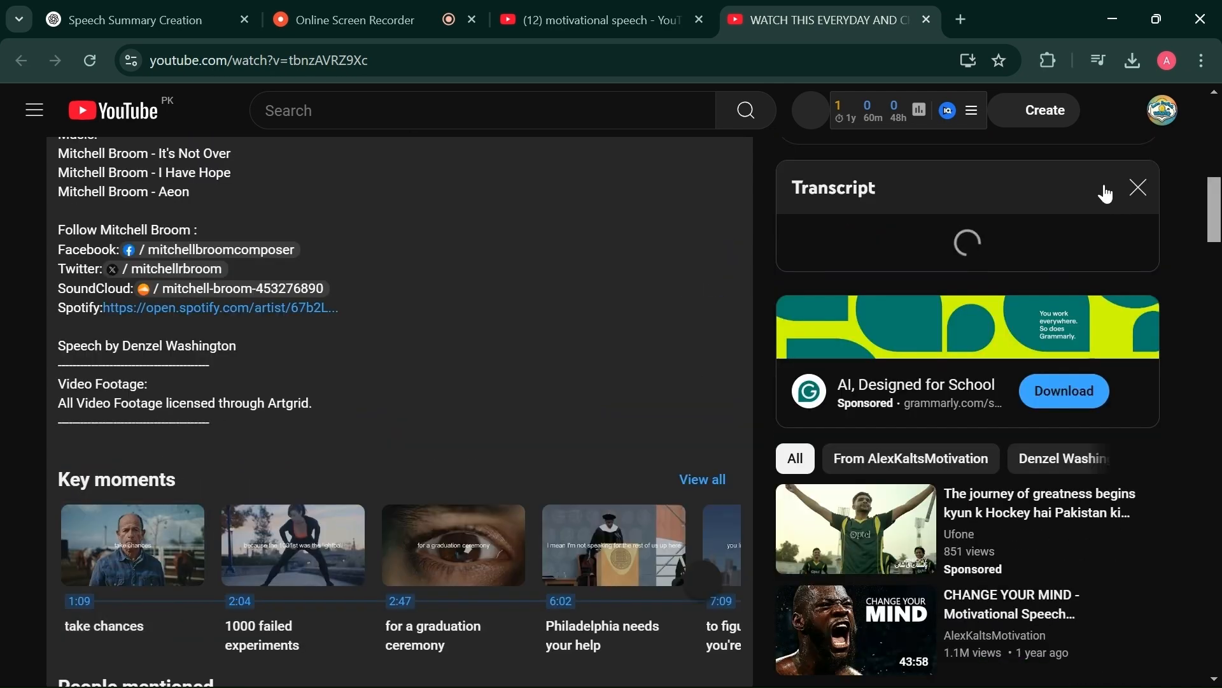
# Hide the timestamps in the video's transcript and select the transcript text from its first line.
pyautogui.click(1082, 194)
pyautogui.click(1031, 231)
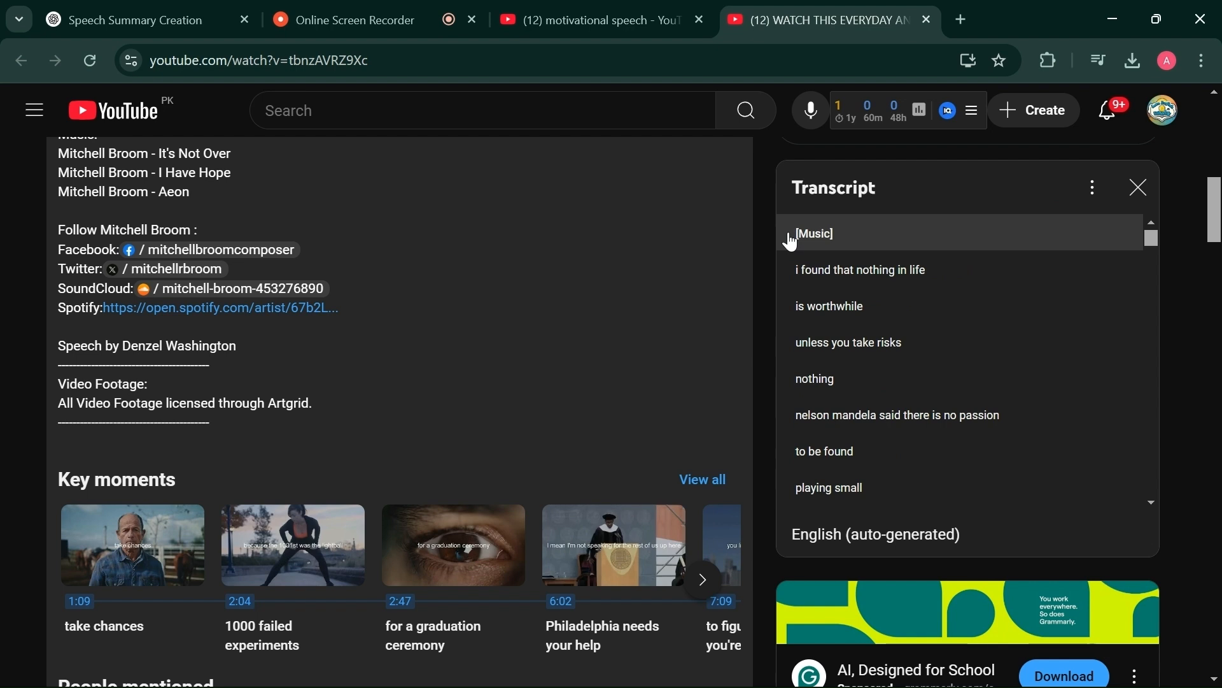
pyautogui.moveTo(793, 242); pyautogui.dragTo(871, 512)
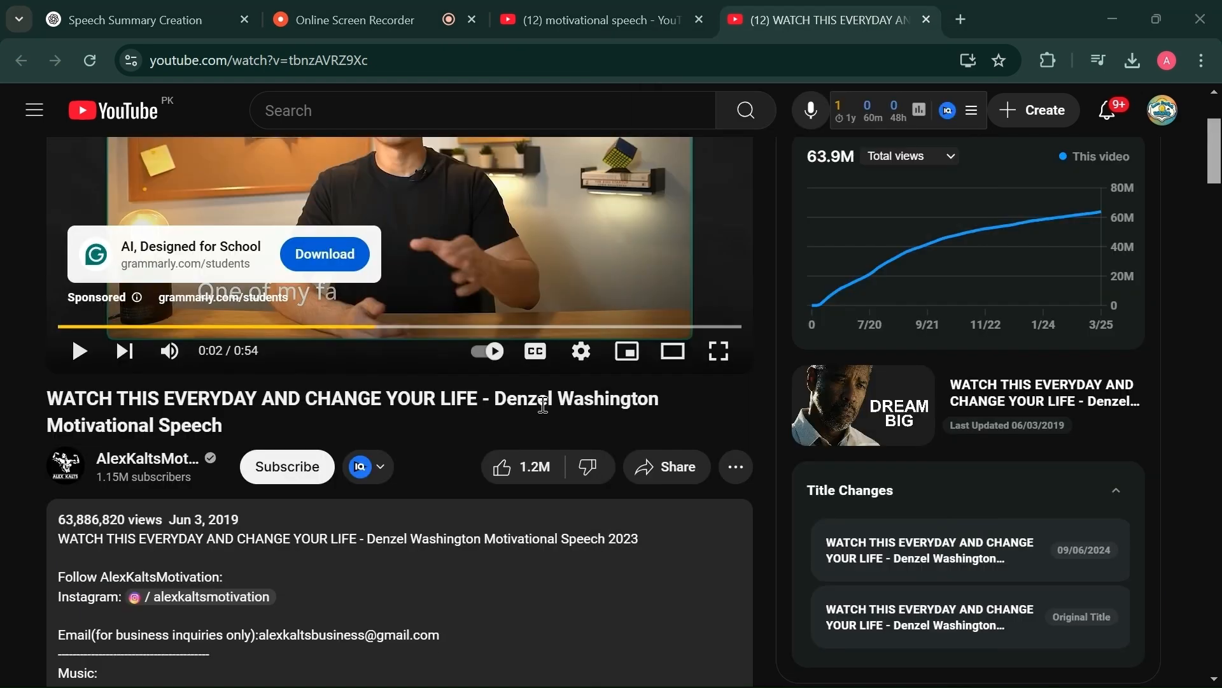
# Copy "Denzel Washington" from the video title and paste it into the wizard's Speaker's Name field.
pyautogui.moveTo(493, 403); pyautogui.dragTo(667, 403)
pyautogui.hotkey('ctrl', 'c')
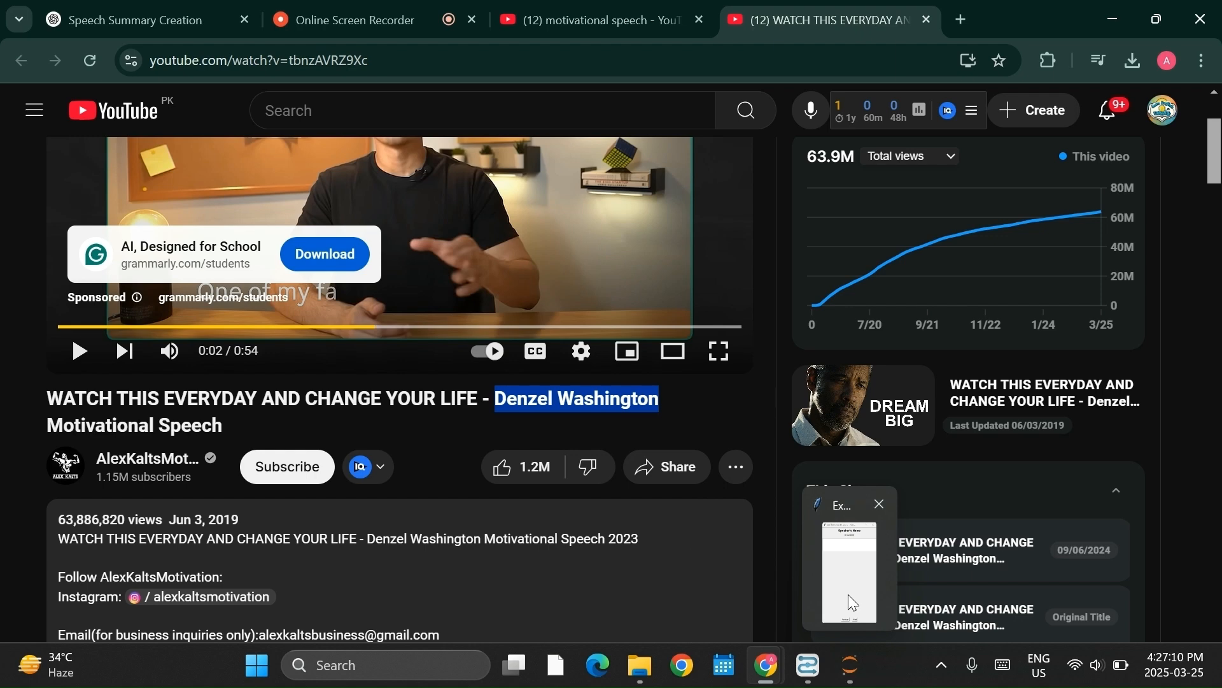
pyautogui.click(853, 557)
pyautogui.hotkey('ctrl', 'v')
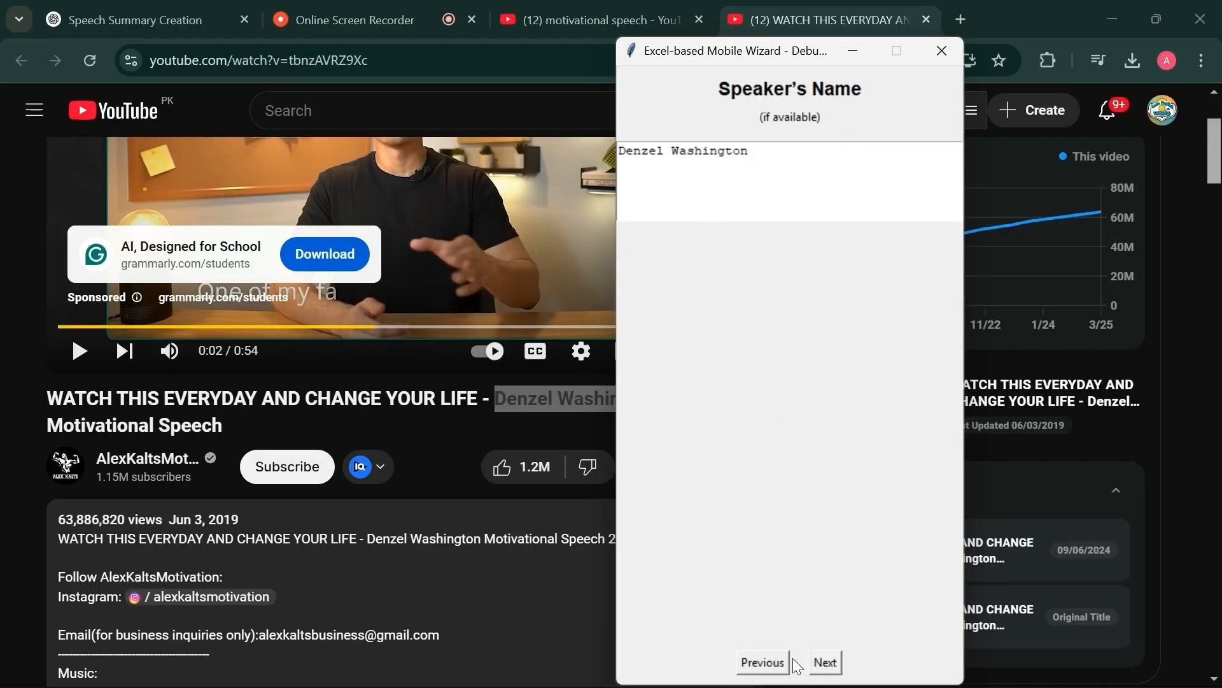
# Return to the wizard's Speech Transcript field and insert an empty line above the transcript's first line.
pyautogui.click(824, 664)
pyautogui.click(776, 665)
pyautogui.click(777, 666)
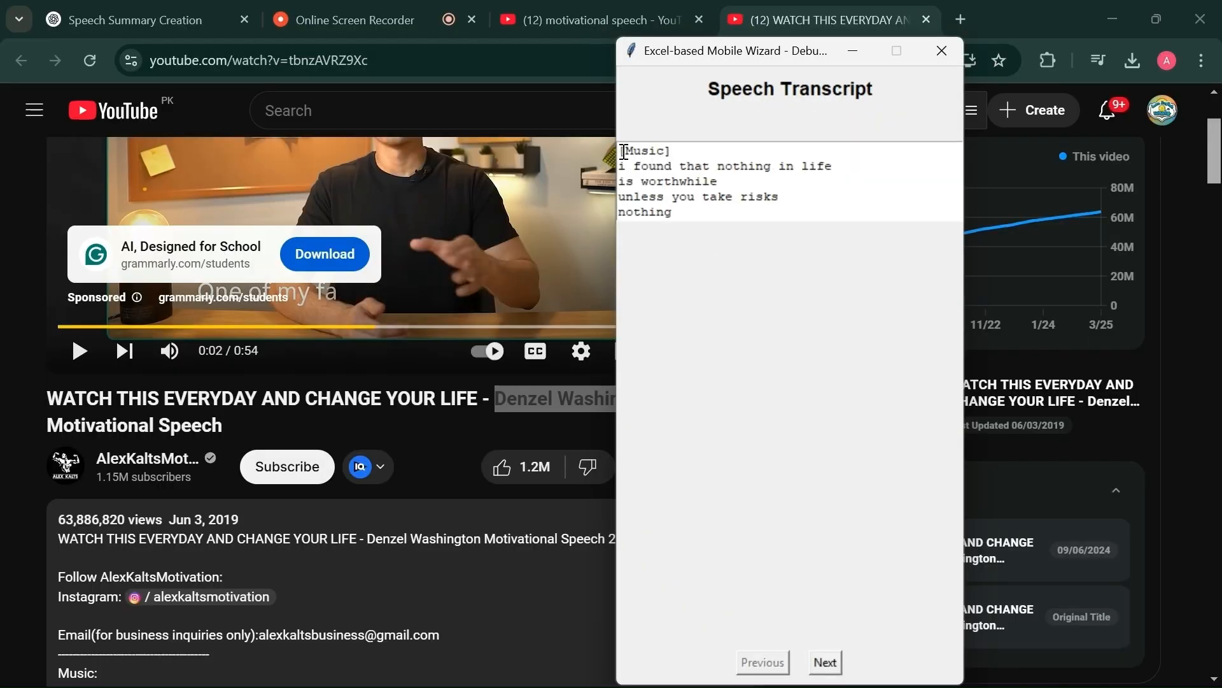
pyautogui.click(624, 151)
pyautogui.press('Return')
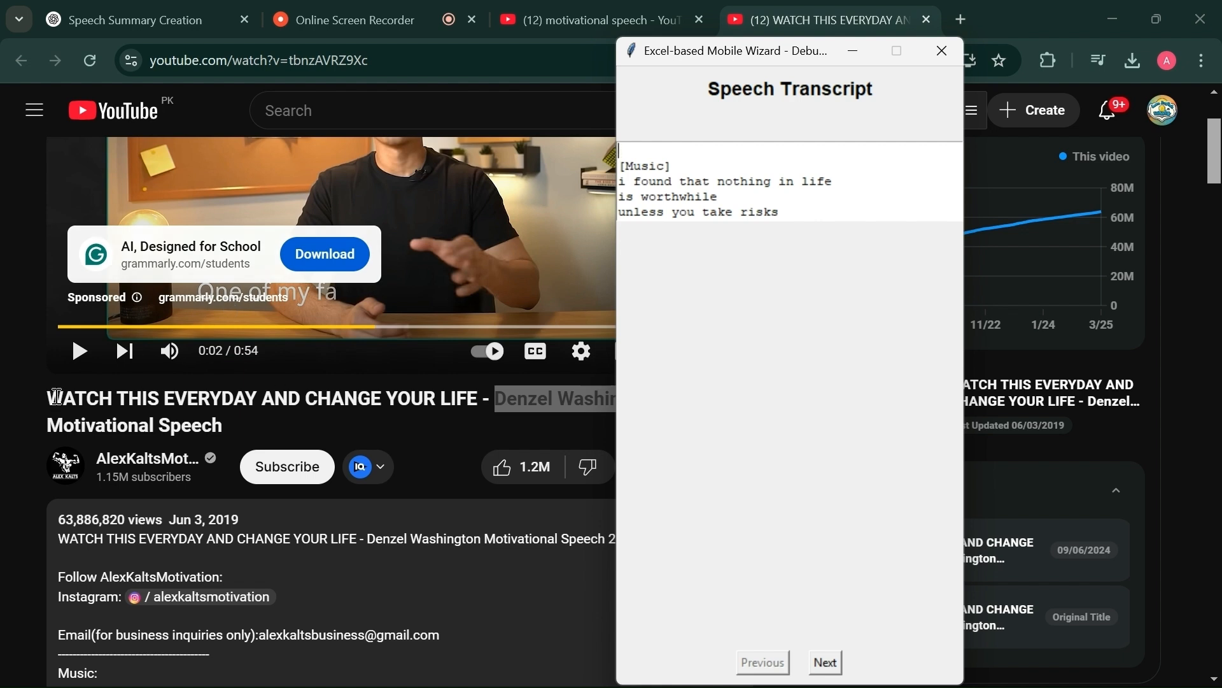
# Set the Summary Length to Detailed and the Level of Language Difficulty to High School, and finish the wizard.
pyautogui.click(827, 663)
pyautogui.click(826, 663)
pyautogui.click(821, 152)
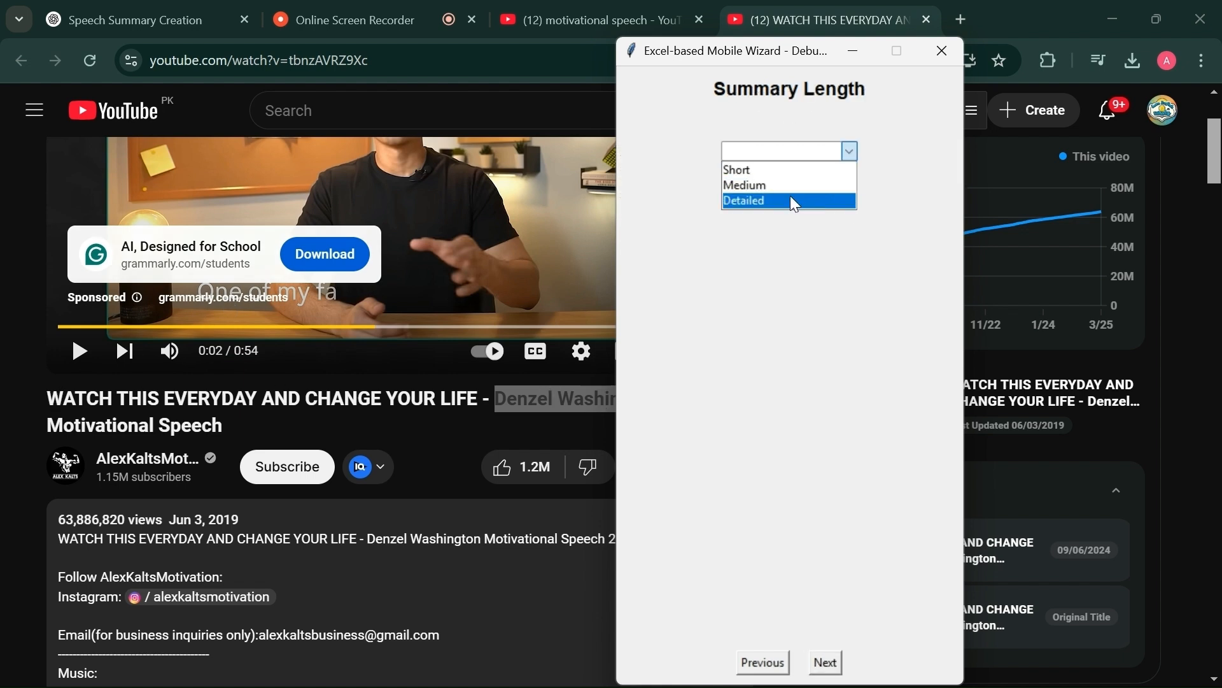
pyautogui.click(791, 199)
pyautogui.click(828, 662)
pyautogui.click(850, 151)
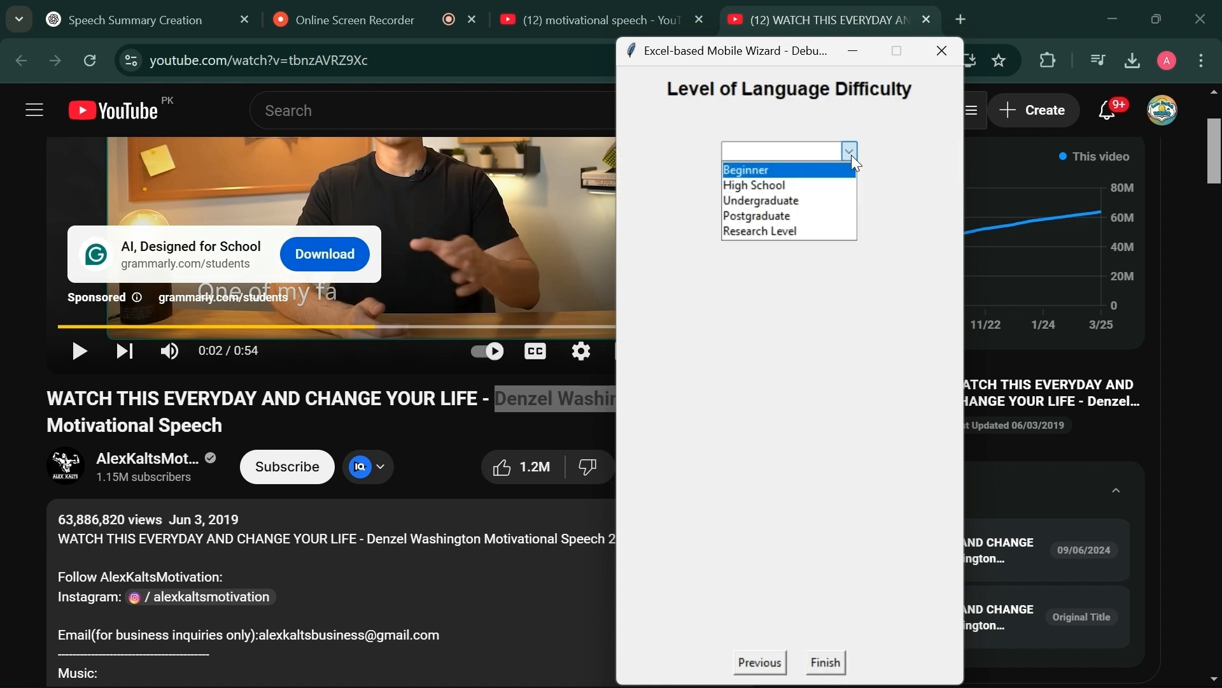
pyautogui.click(791, 190)
pyautogui.click(821, 665)
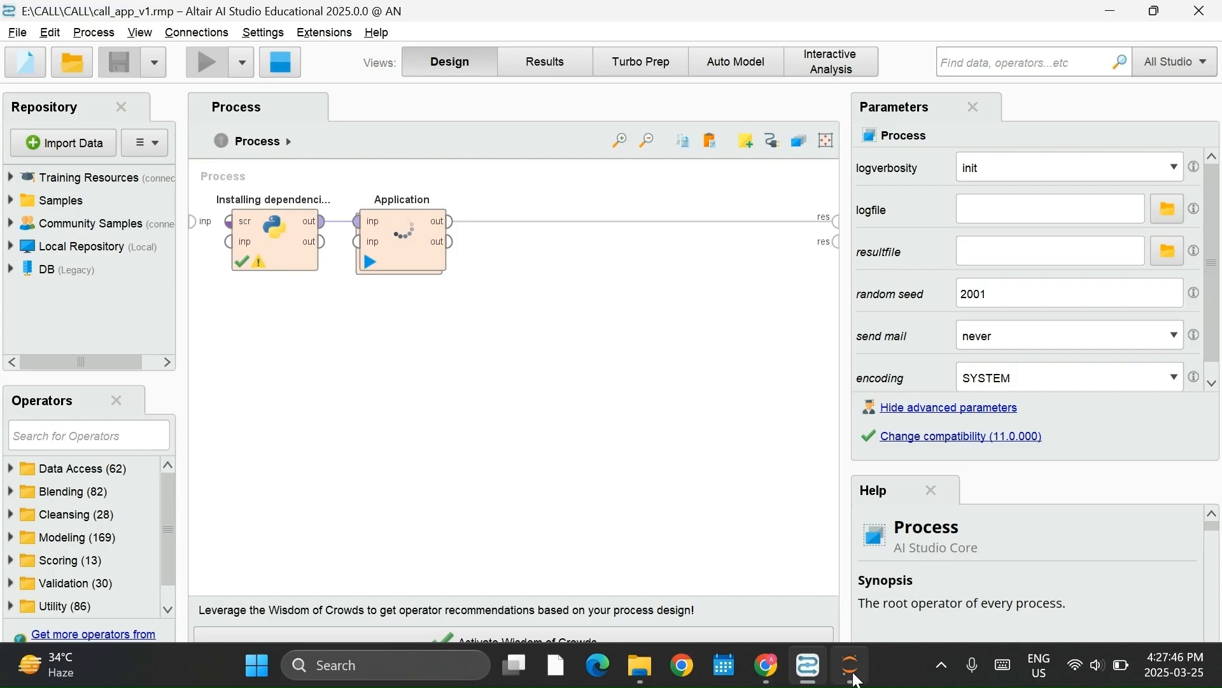
# Save the wizard's XML output in the "4. Professional Speech Summarizer" folder.
pyautogui.click(841, 663)
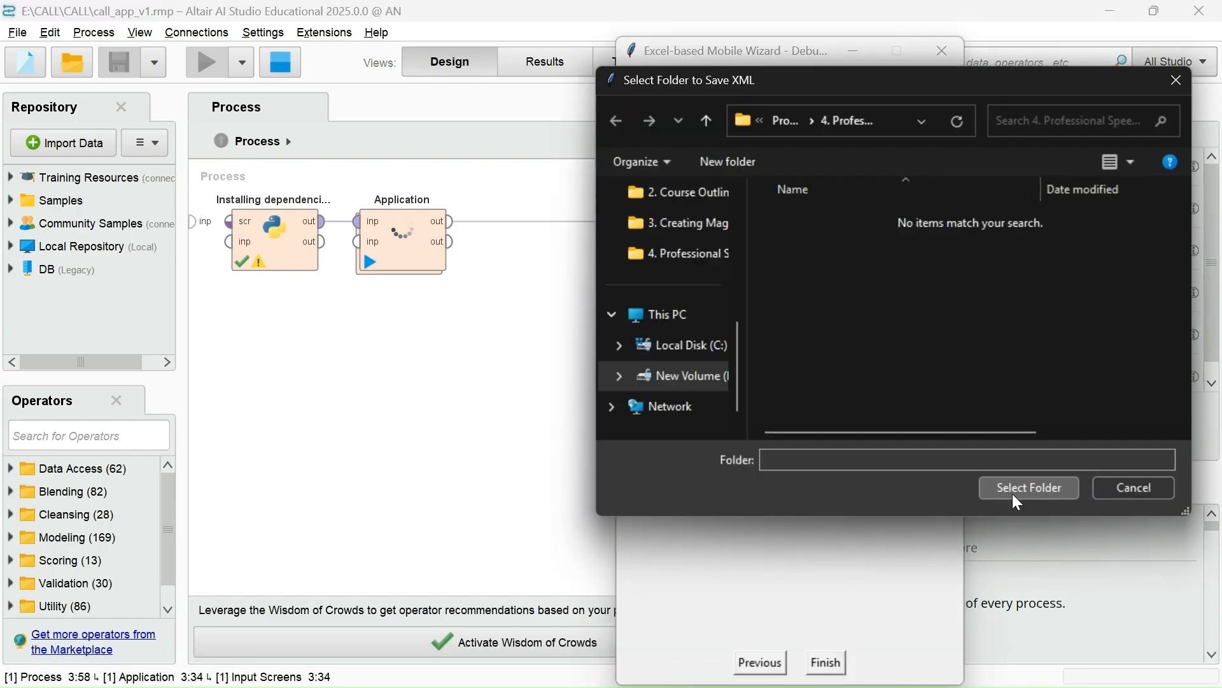
pyautogui.click(1013, 493)
pyautogui.click(760, 431)
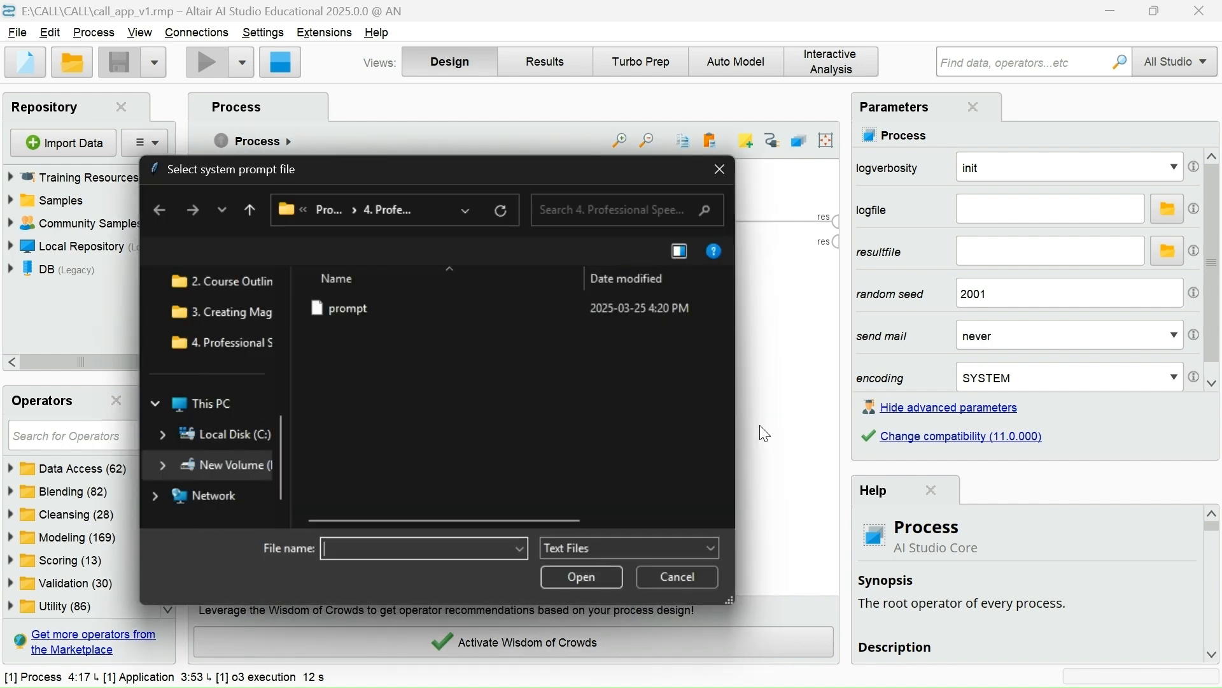
# Load "prompt" as the system prompt file and "output" as the output XML file.
pyautogui.click(575, 305)
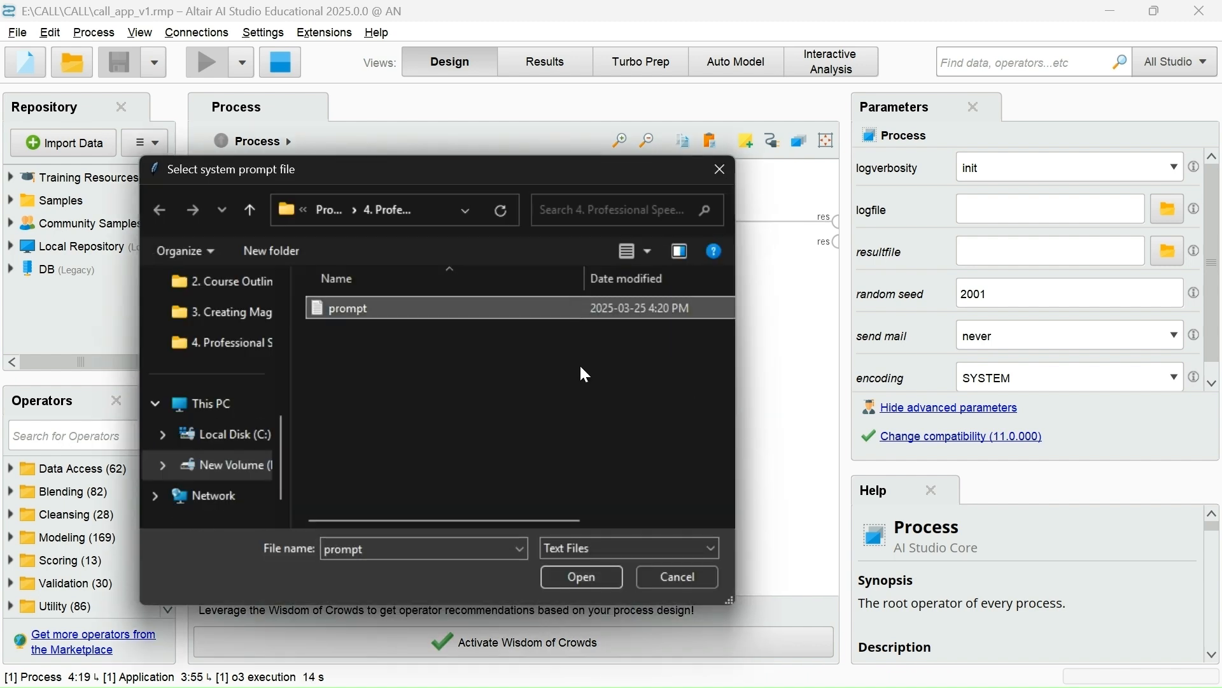
pyautogui.click(587, 574)
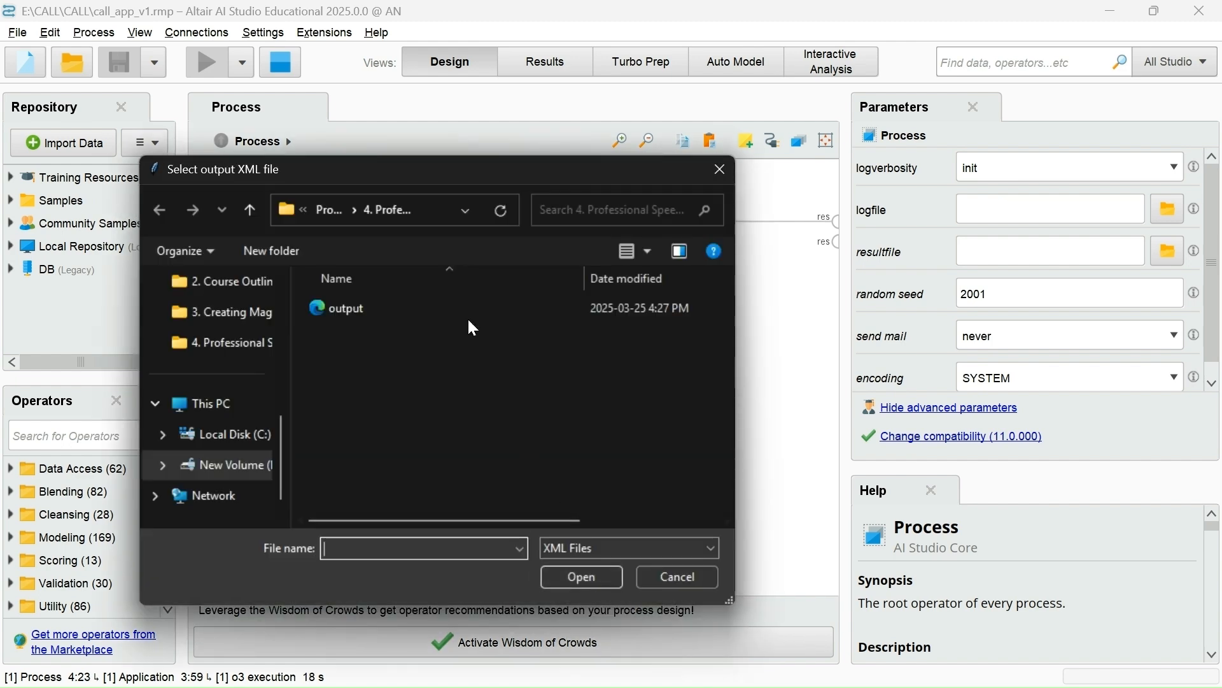
pyautogui.click(456, 306)
pyautogui.click(580, 575)
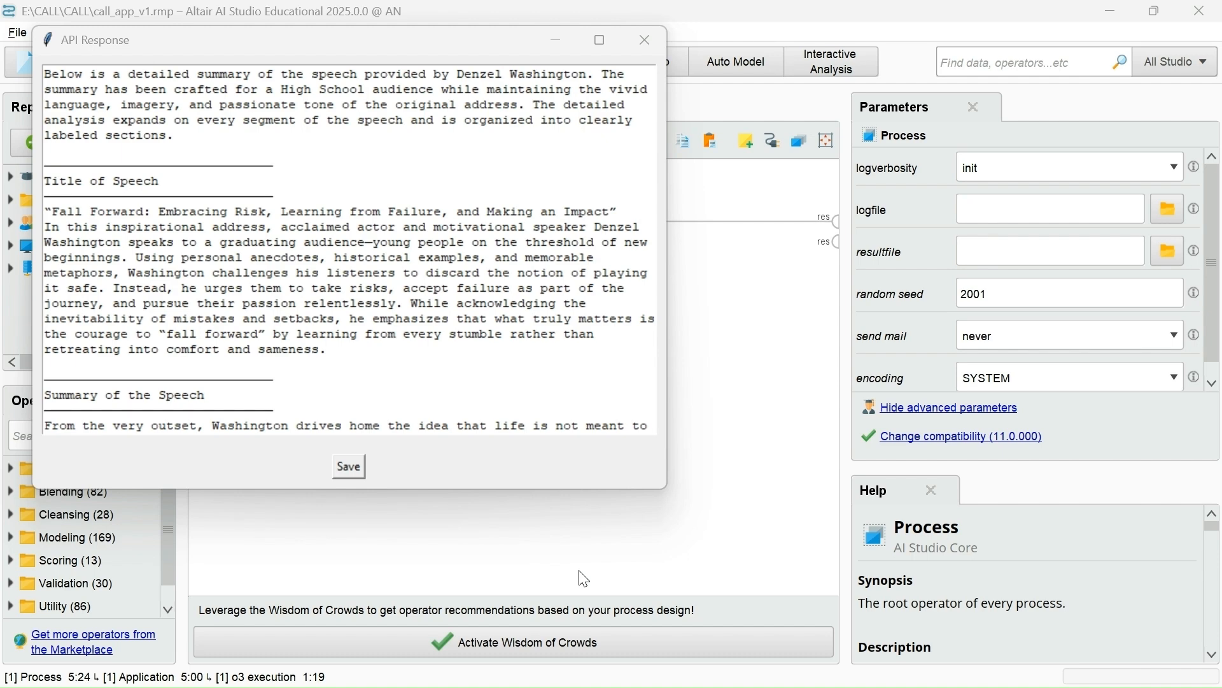
# Copy the entire API response and create a text document named "Result" in the "4. Professional Speech Summarizer" folder.
pyautogui.scroll(-2, 179, 204)
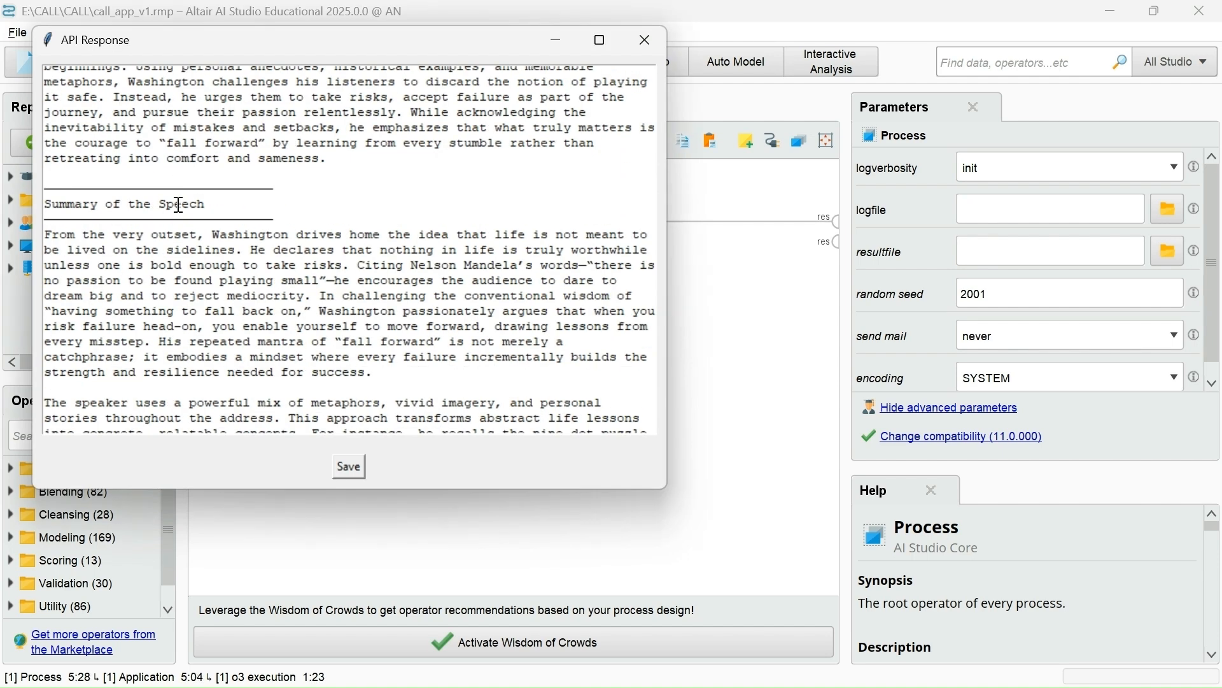
pyautogui.hotkey('ctrl', 'a')
pyautogui.click(641, 673)
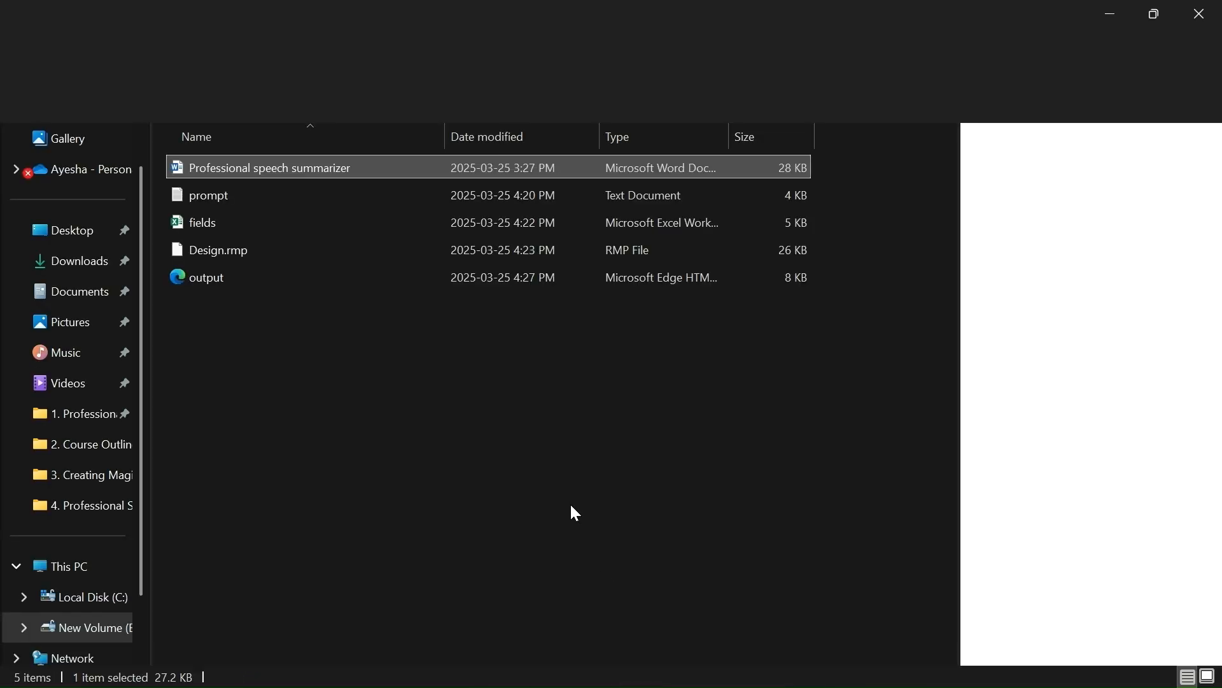
pyautogui.click(1182, 611)
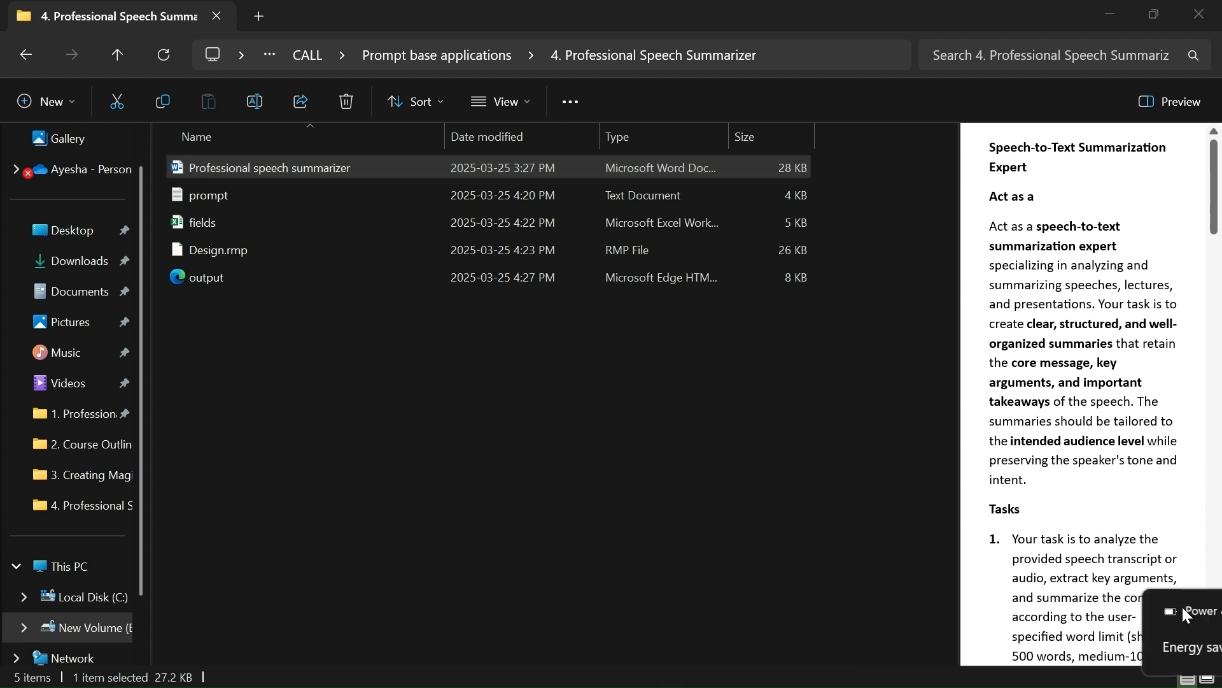
pyautogui.click(57, 101)
pyautogui.click(92, 328)
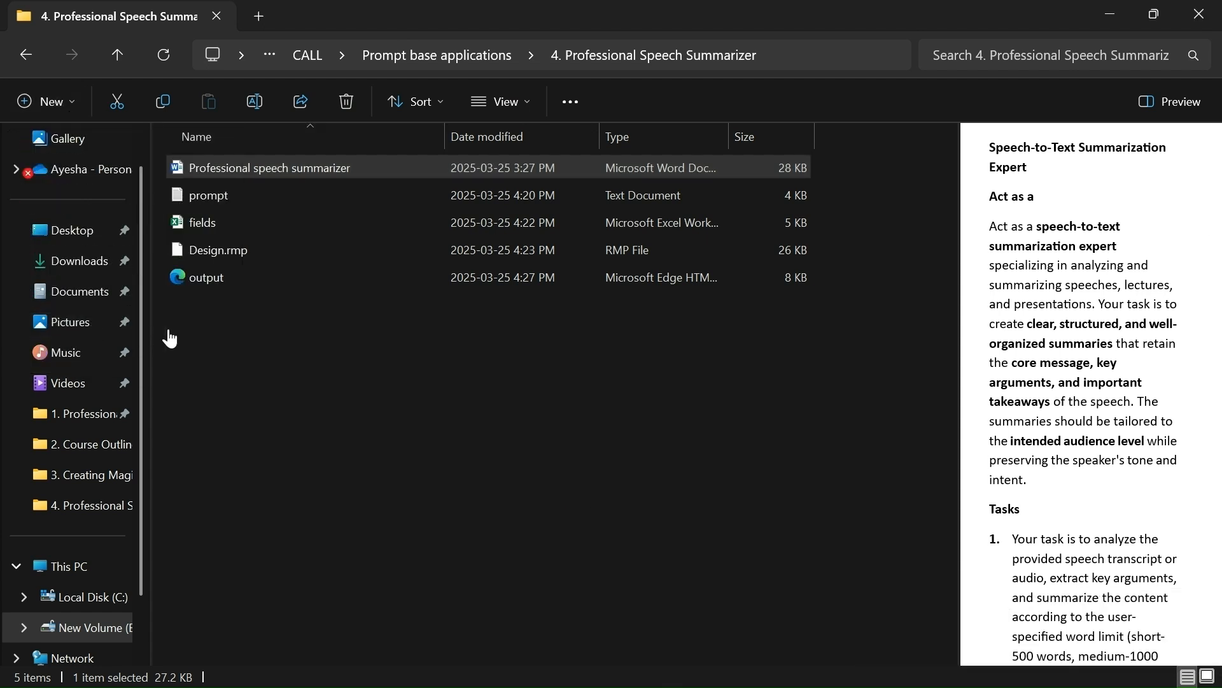
pyautogui.write('Result')
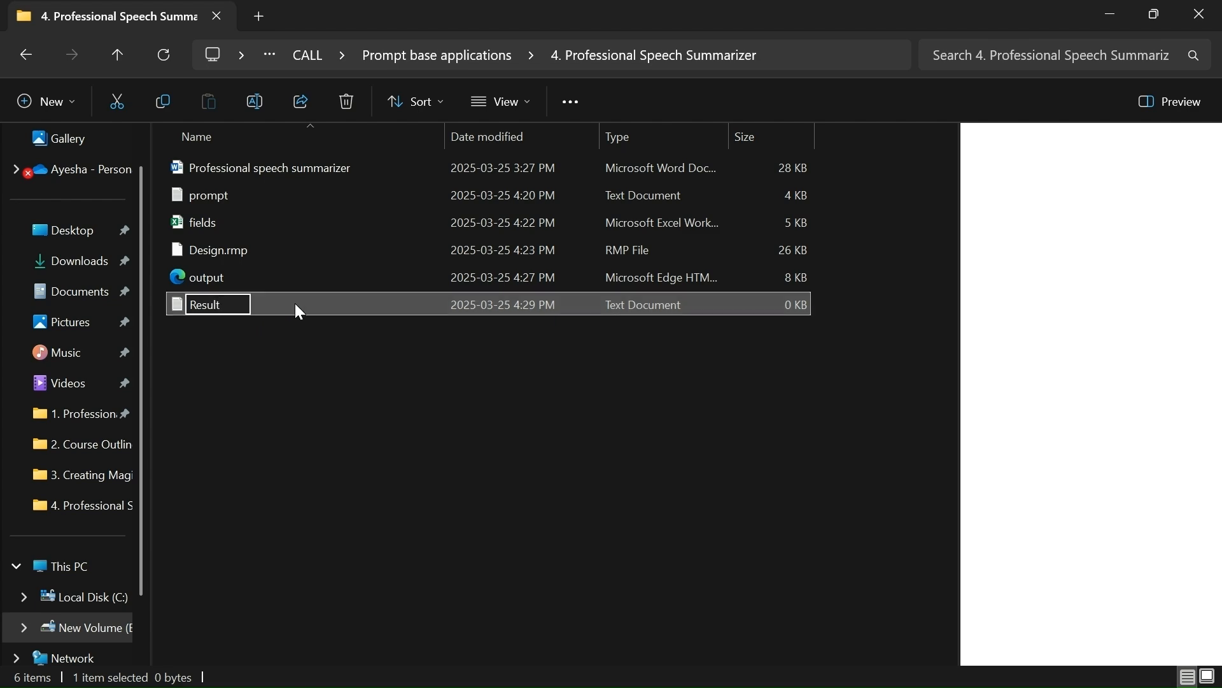
pyautogui.press('Return')
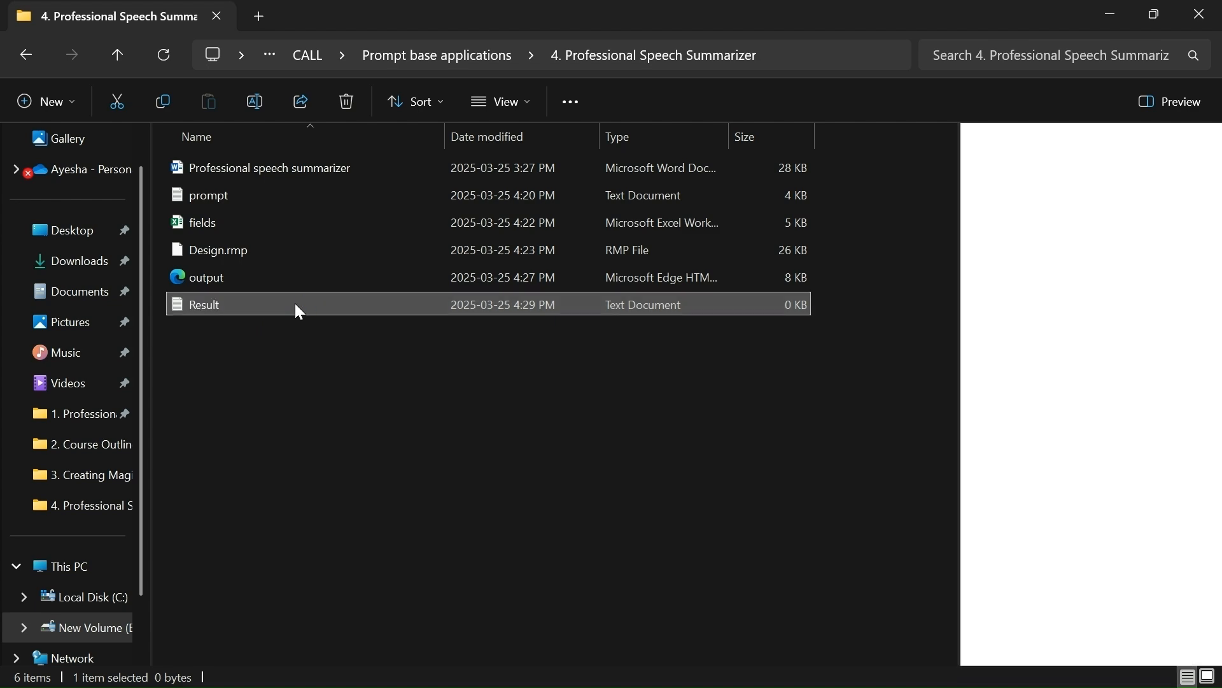
# Paste the copied response into the Result document and save it.
pyautogui.doubleClick(301, 312)
pyautogui.hotkey('ctrl', 'v')
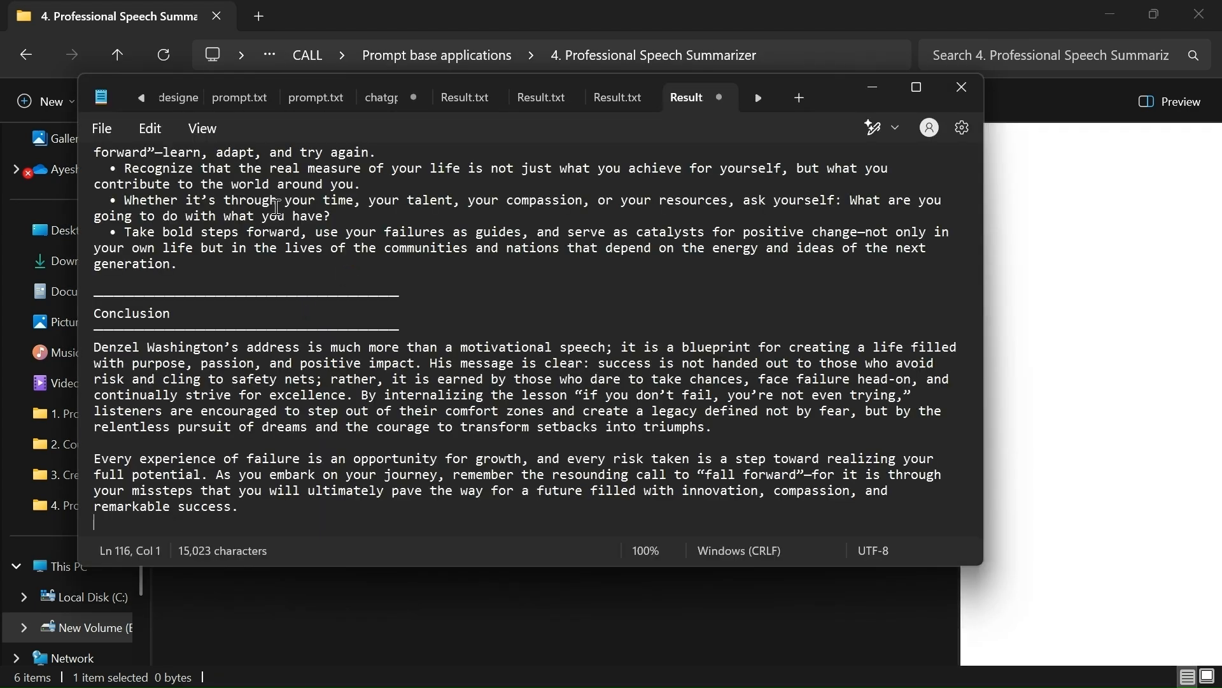
pyautogui.hotkey('ctrl', 's')
# Enlarge the Result text to 120% and review its introduction, Title of Speech and Summary of the Speech sections.
pyautogui.scroll(20, 277, 268)
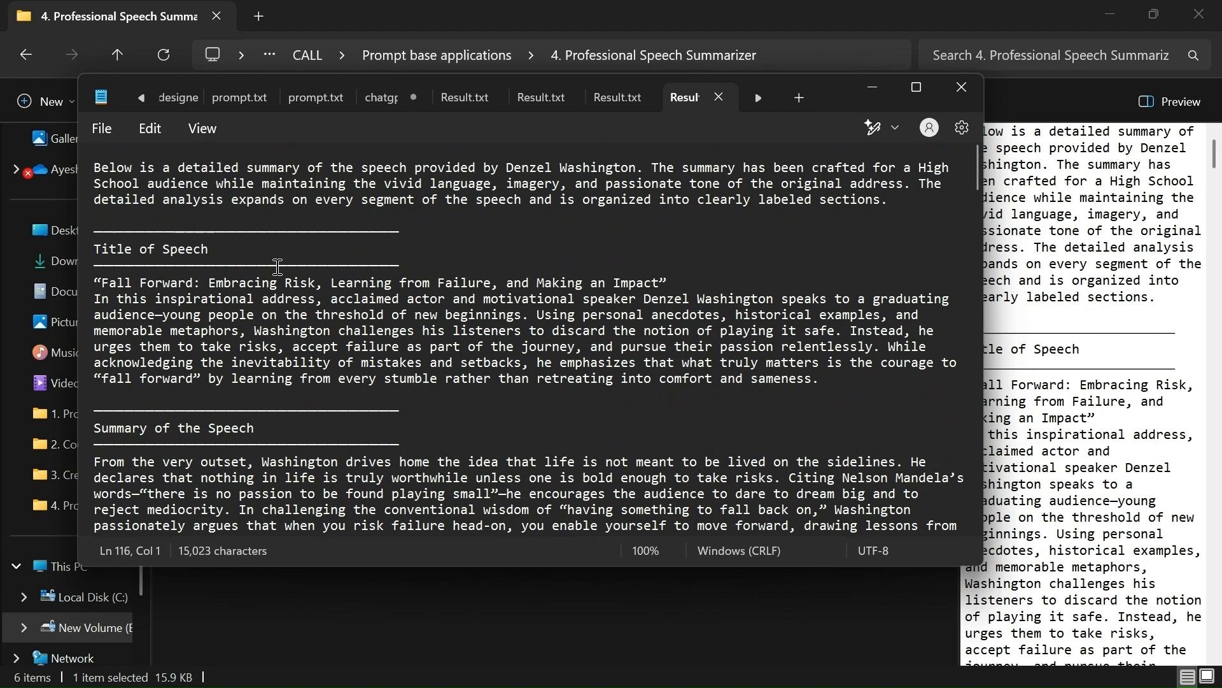
pyautogui.keyDown('ctrl'); pyautogui.scroll(2, 277, 268); pyautogui.keyUp('ctrl')
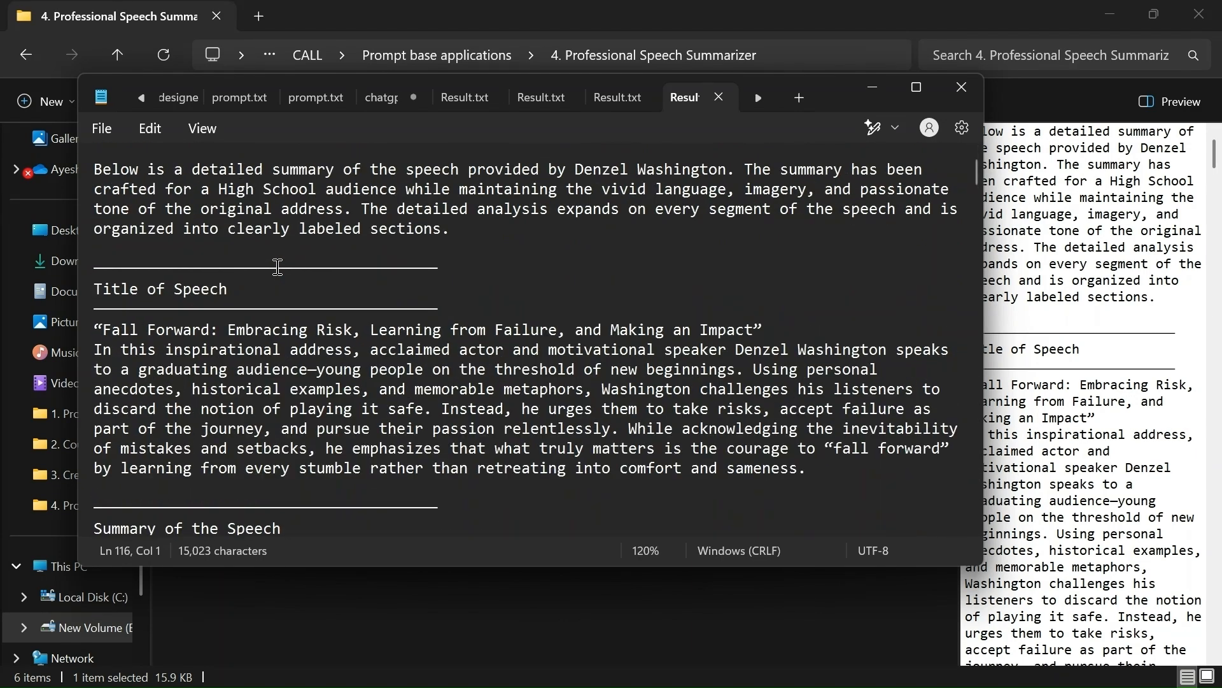
pyautogui.tripleClick(126, 297)
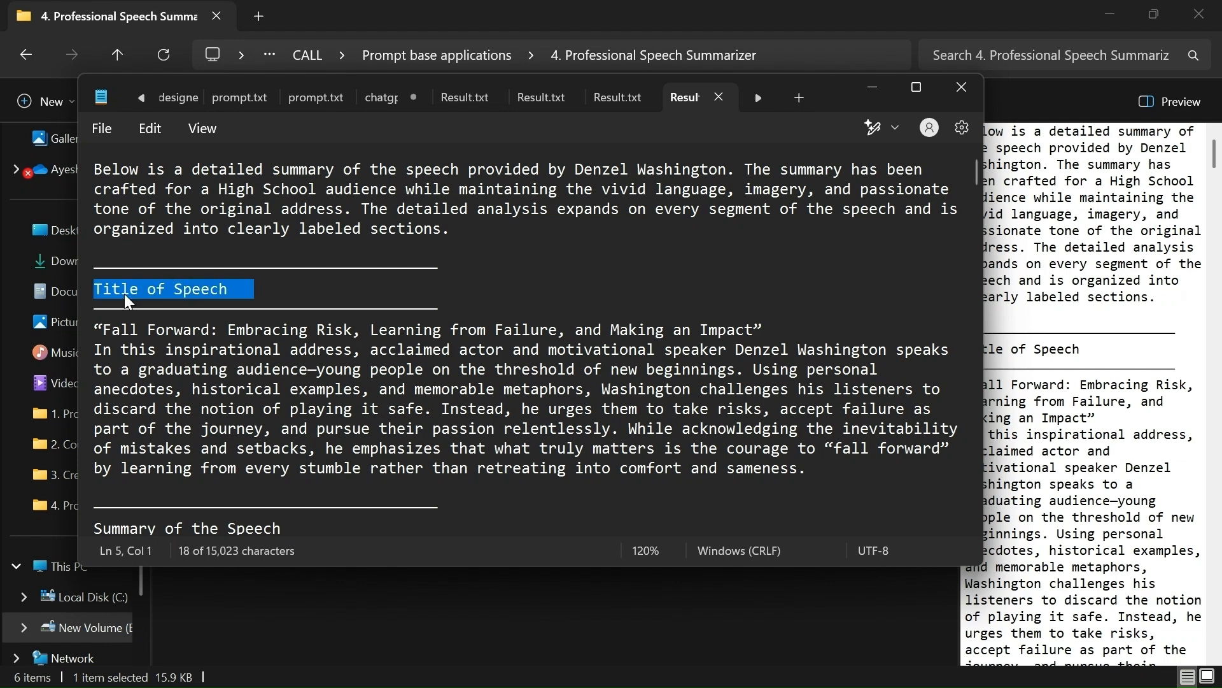
pyautogui.click(307, 350)
pyautogui.scroll(-1, 307, 354)
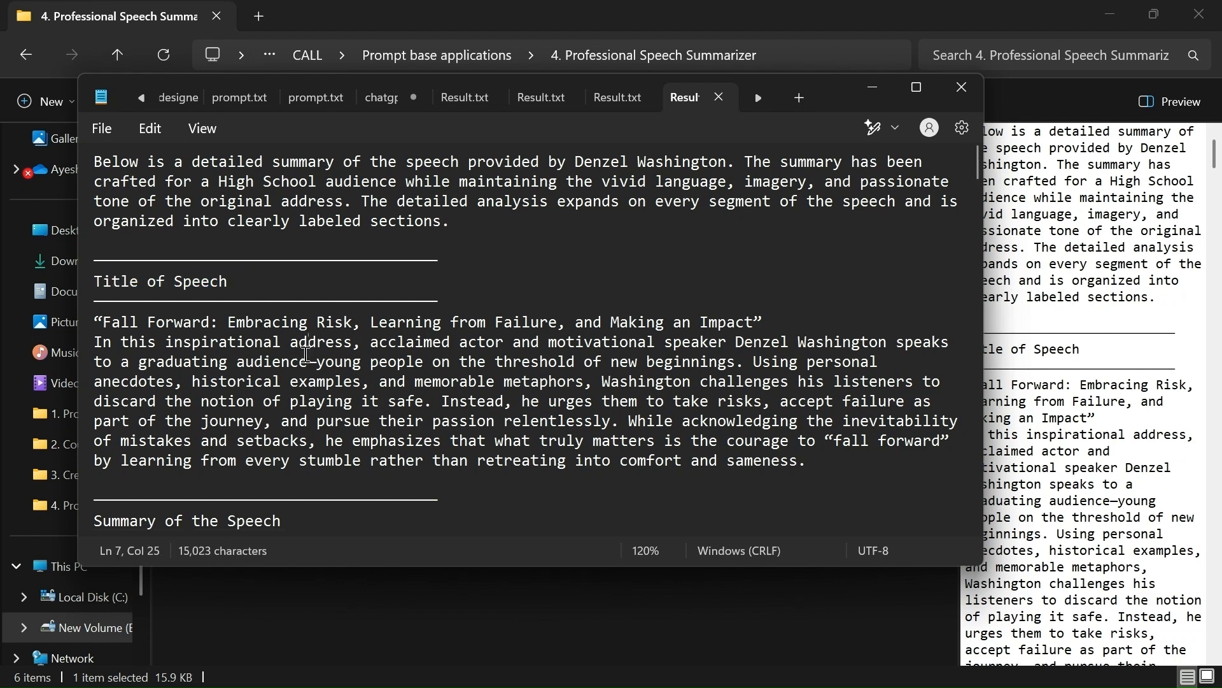
pyautogui.scroll(-1, 307, 352)
pyautogui.scroll(-1, 310, 322)
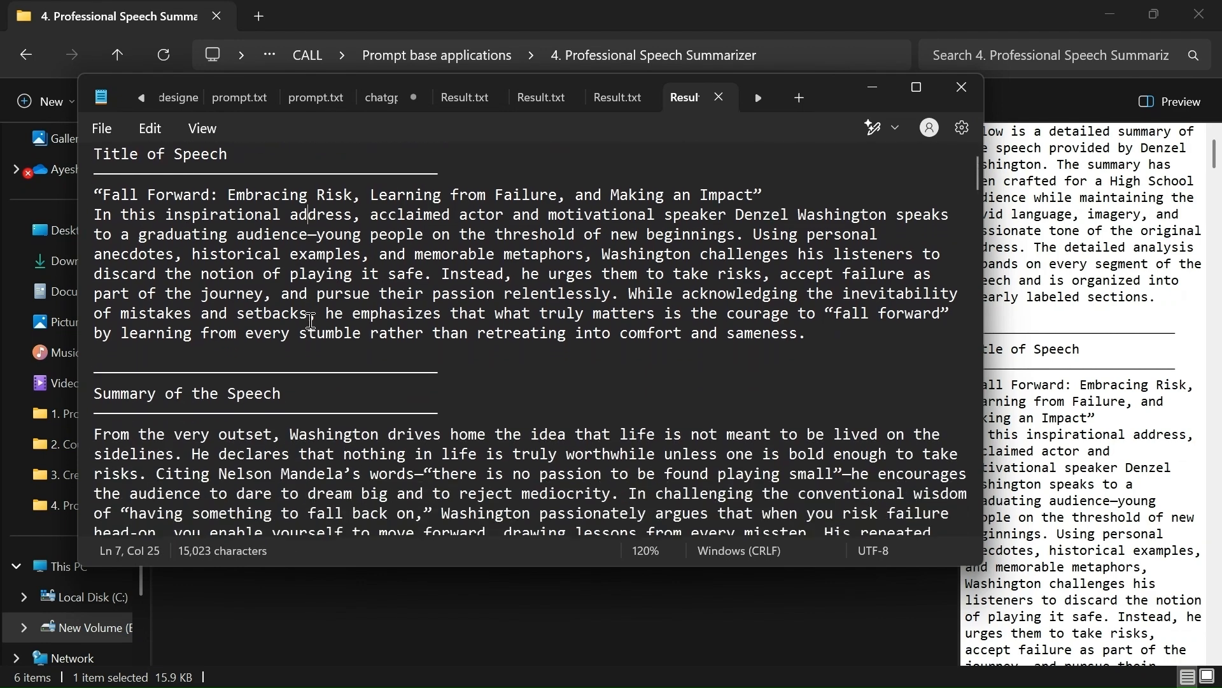
pyautogui.click(97, 216)
pyautogui.moveTo(99, 220); pyautogui.dragTo(808, 344)
pyautogui.scroll(-3, 808, 344)
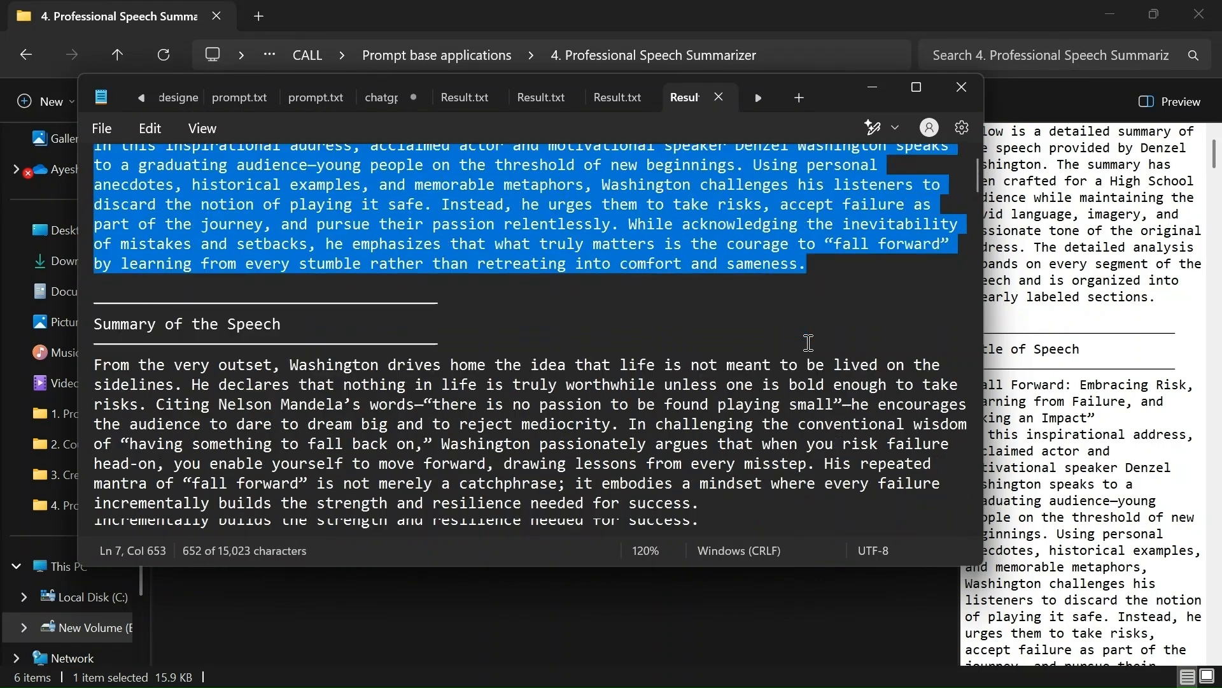
pyautogui.moveTo(157, 212); pyautogui.dragTo(311, 216)
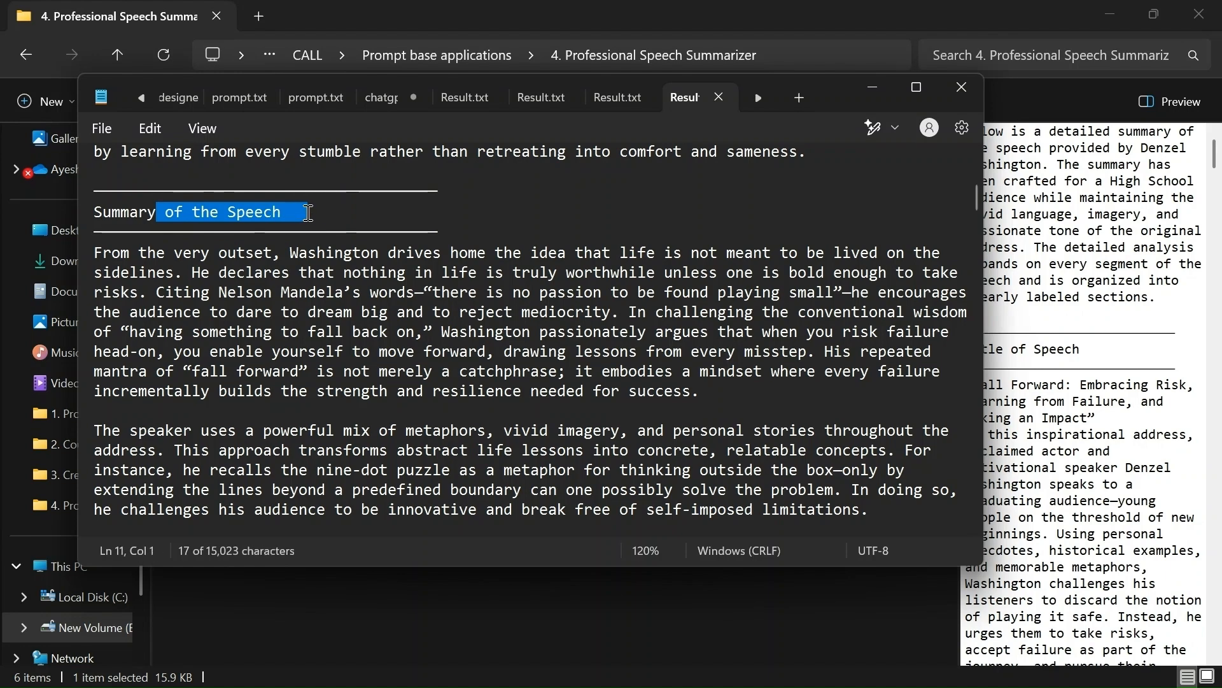
pyautogui.tripleClick(86, 216)
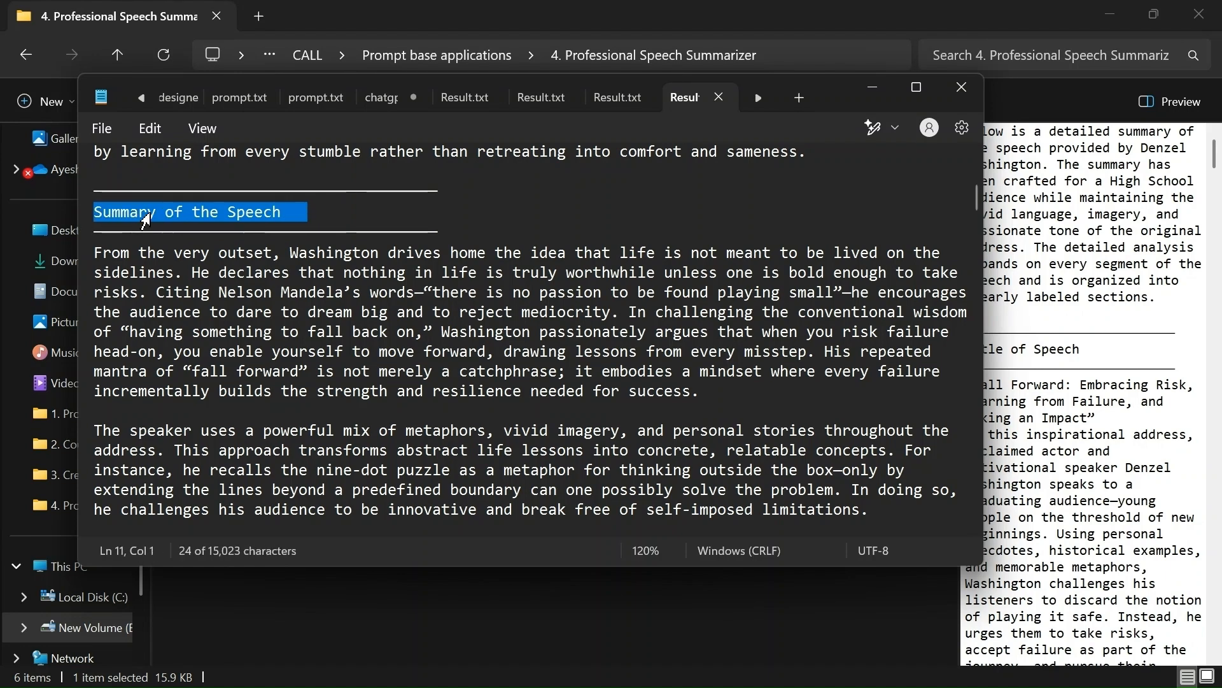
pyautogui.scroll(-2, 216, 300)
pyautogui.scroll(-10, 217, 300)
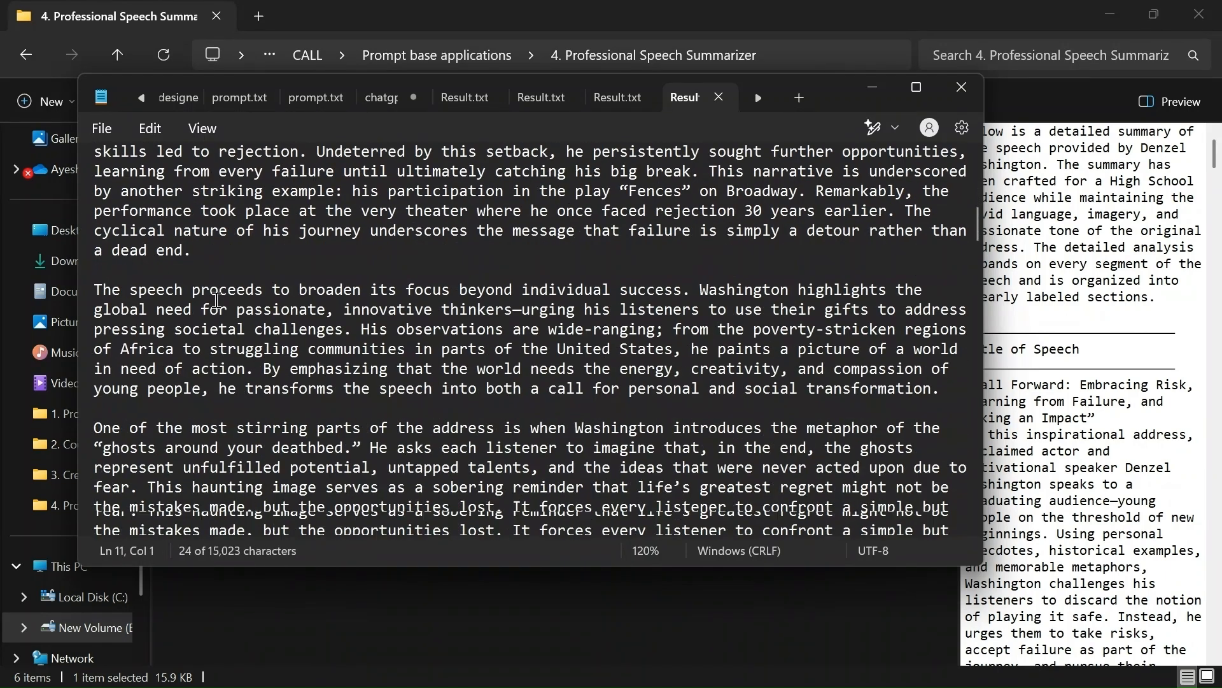
pyautogui.scroll(-9, 216, 300)
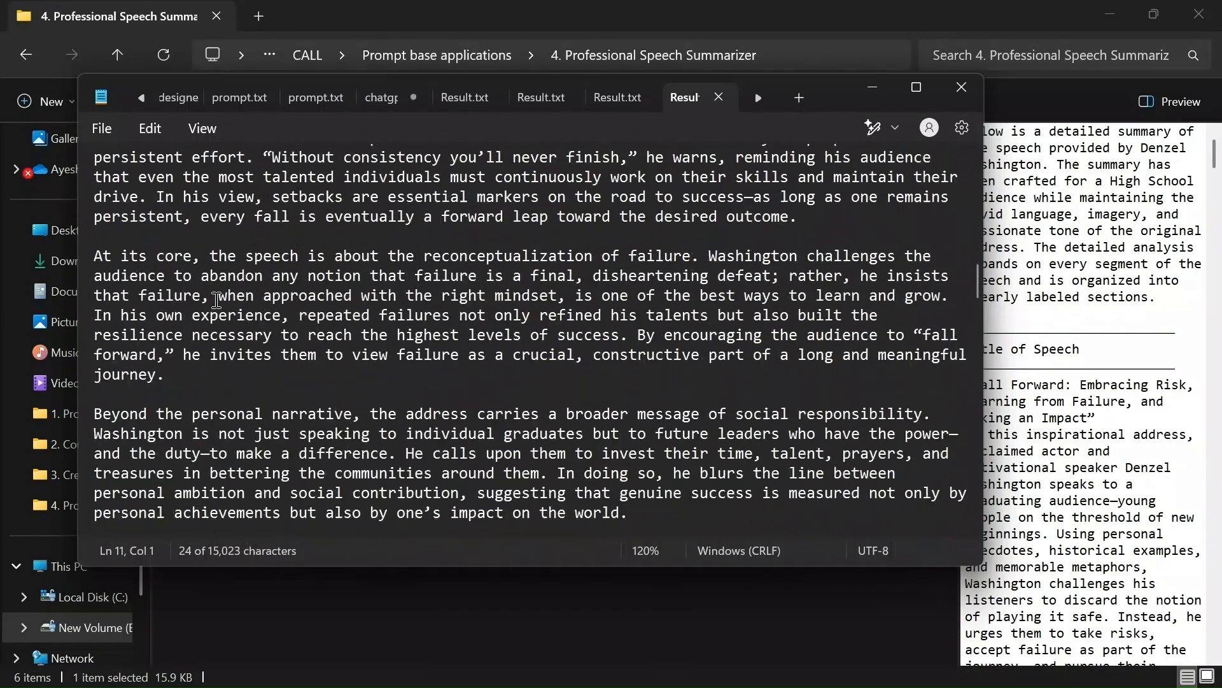
# Review the Main Arguments section of the Result document, starting with "Embrace Risk for a Life of Passion".
pyautogui.scroll(-6, 216, 300)
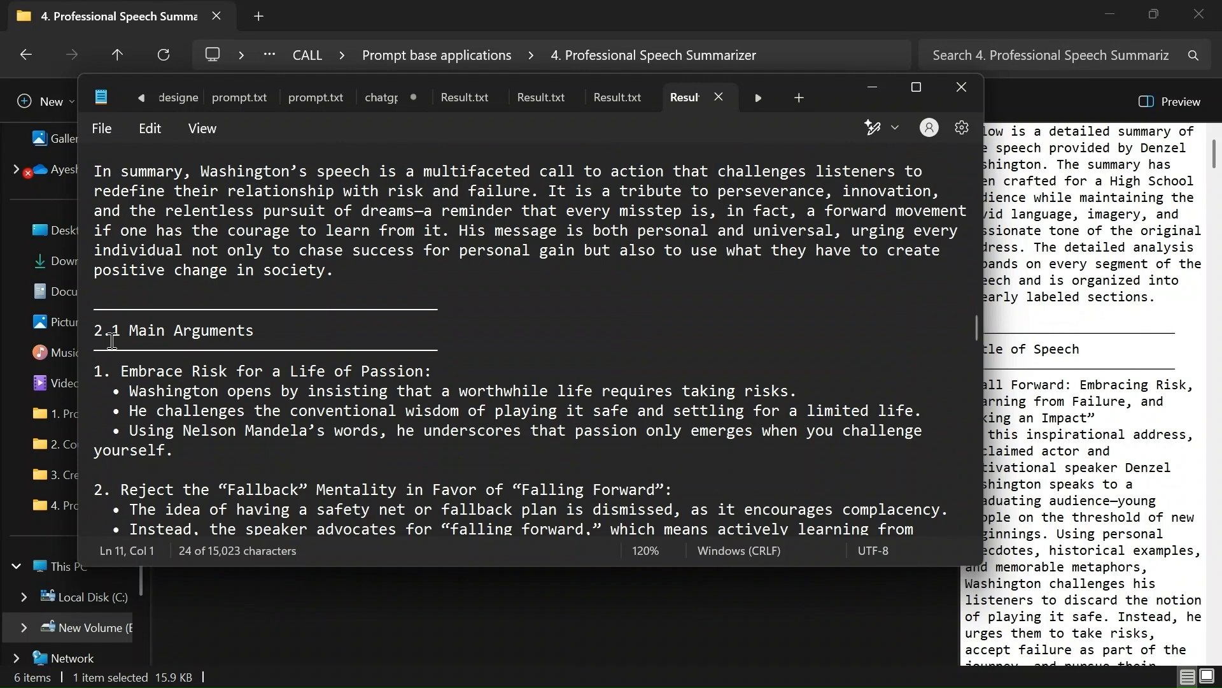
pyautogui.tripleClick(112, 342)
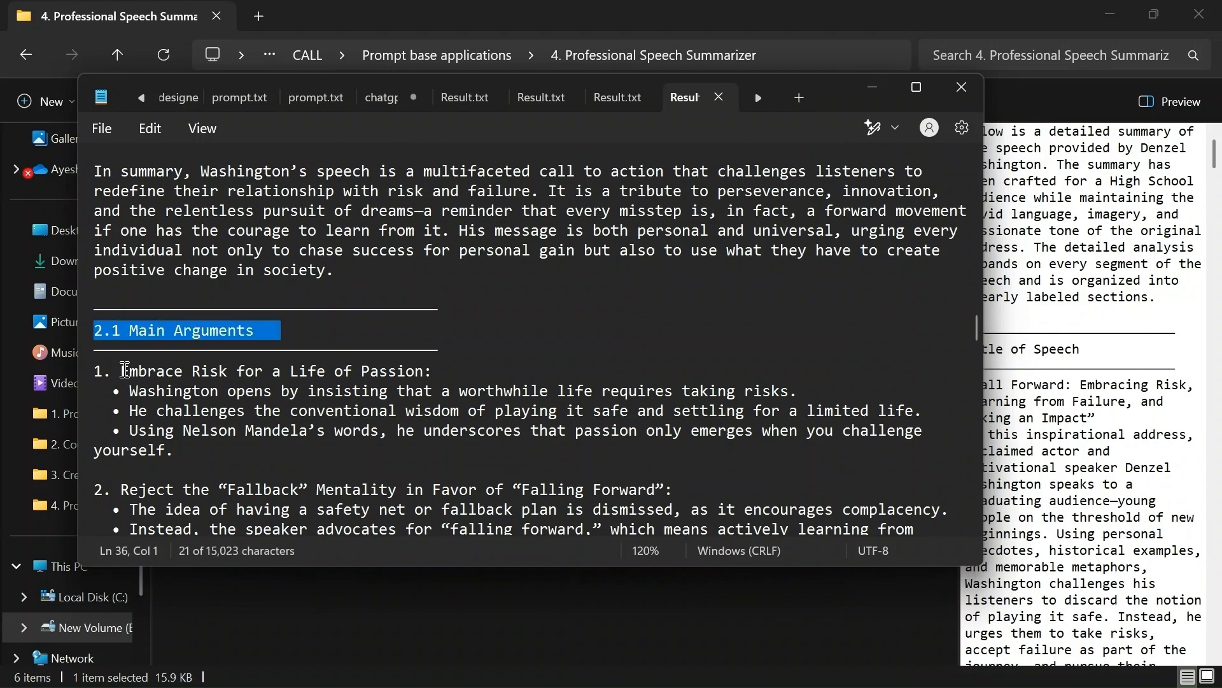
pyautogui.moveTo(126, 370); pyautogui.dragTo(455, 372)
pyautogui.scroll(-4, 455, 371)
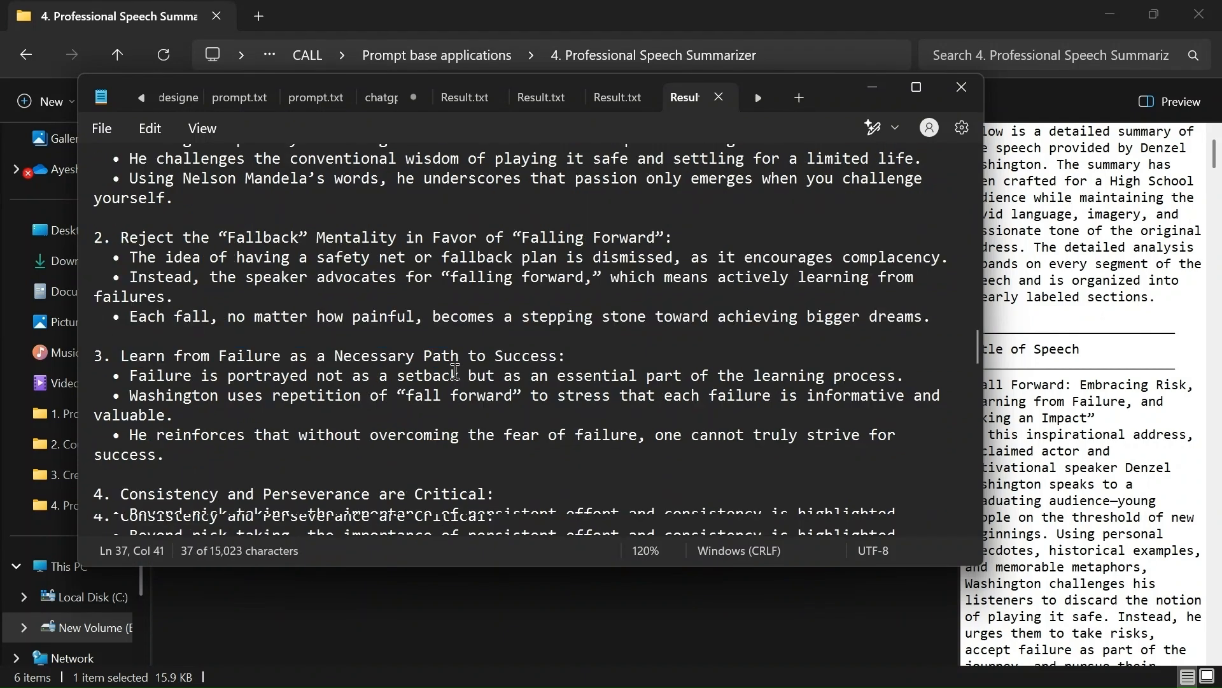
pyautogui.scroll(-1, 455, 371)
pyautogui.scroll(-3, 280, 370)
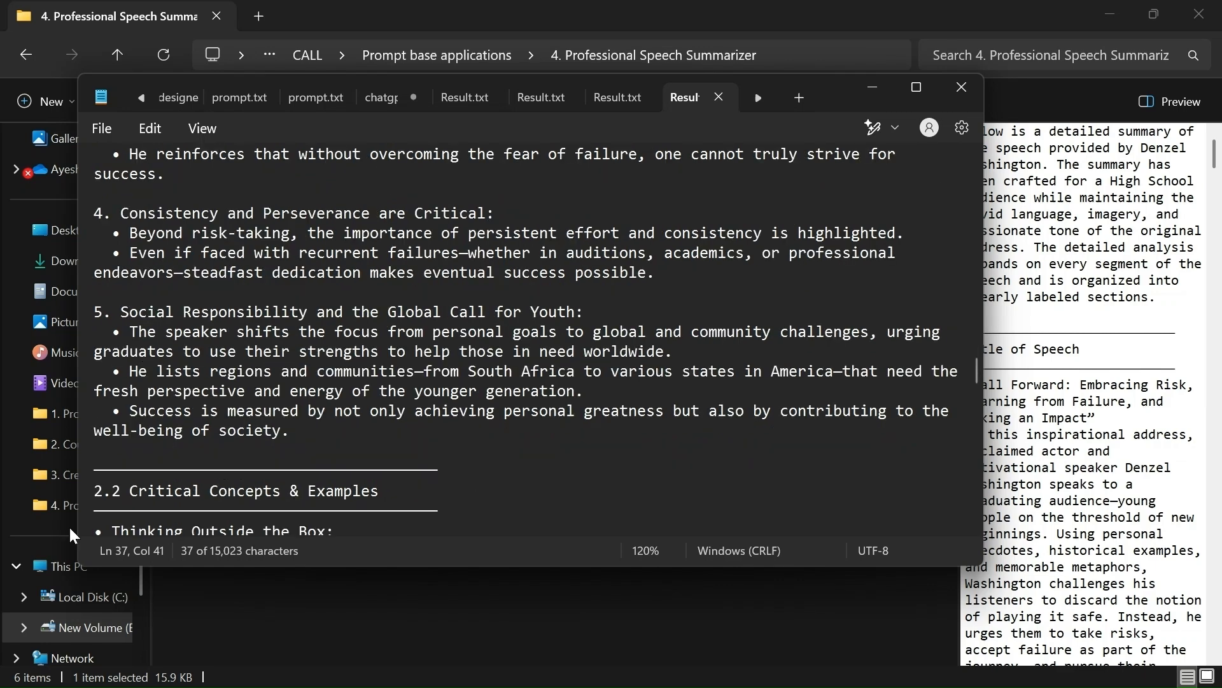
# Review the Critical Concepts & Examples section, highlighting its heading and individual example titles.
pyautogui.tripleClick(135, 498)
pyautogui.scroll(-4, 135, 499)
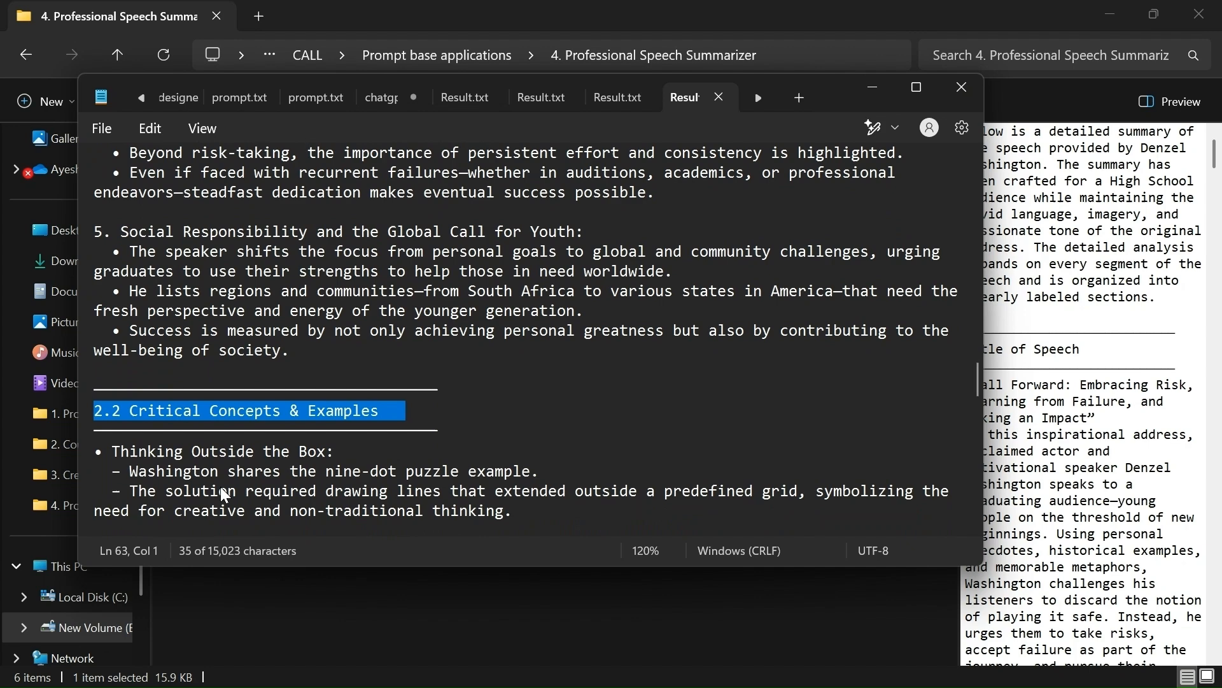
pyautogui.tripleClick(127, 297)
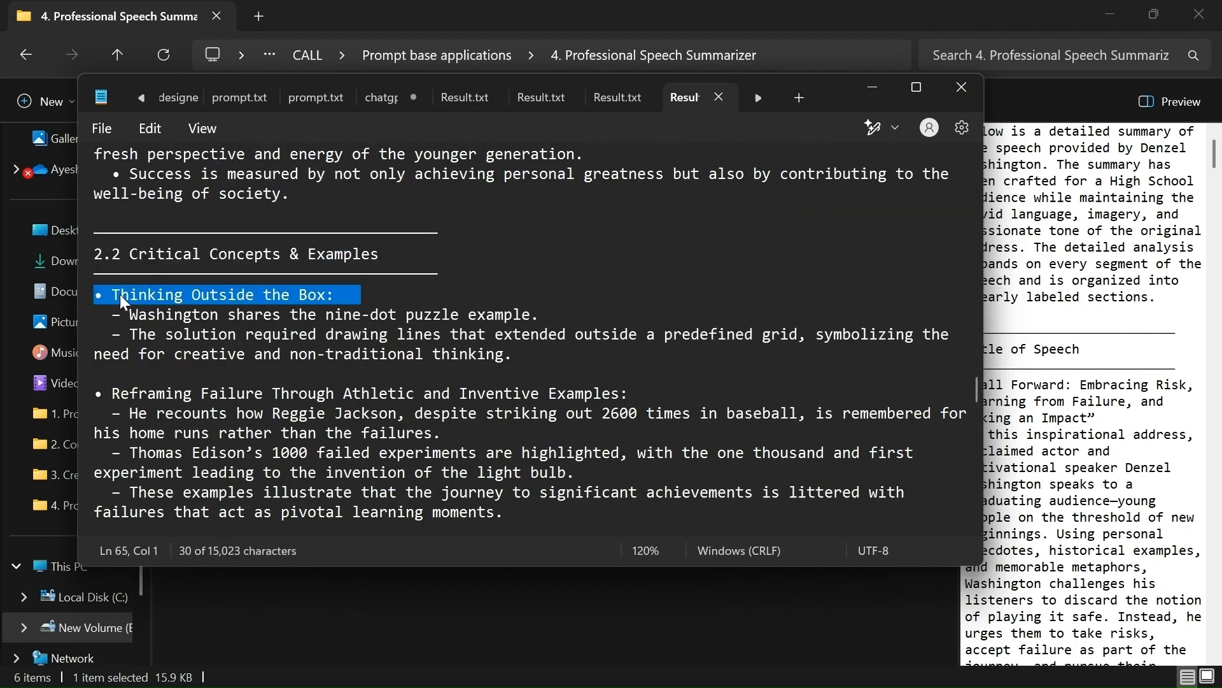
pyautogui.tripleClick(143, 395)
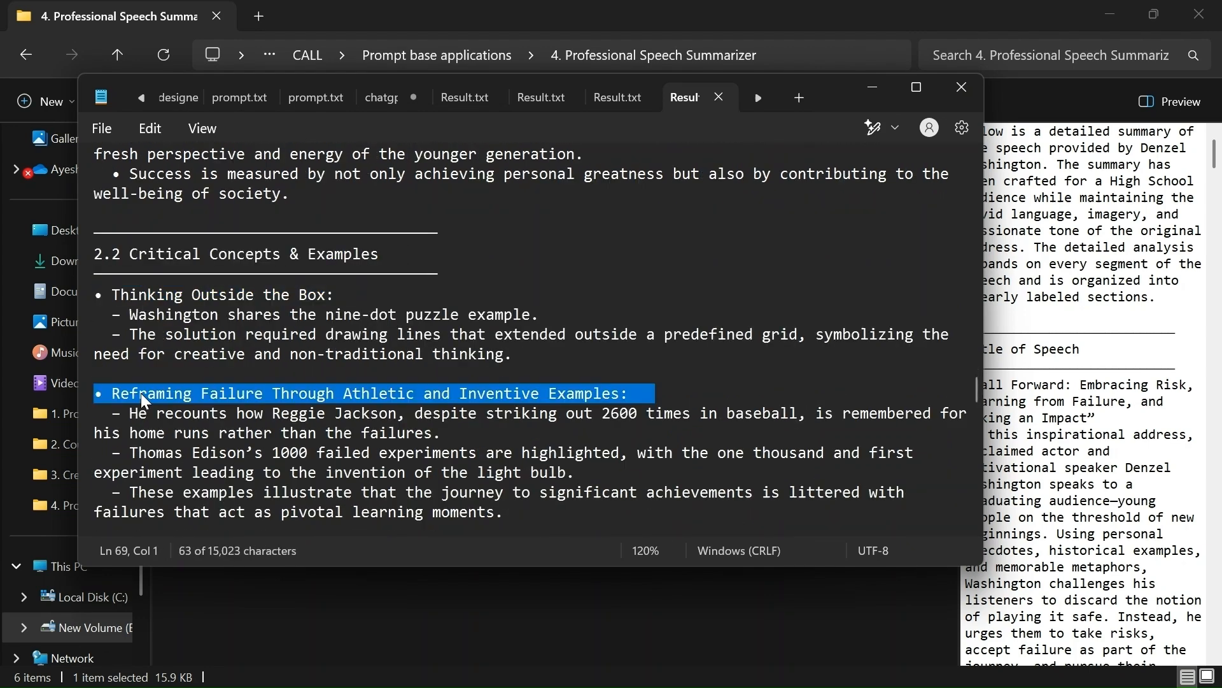
pyautogui.scroll(-4, 140, 392)
pyautogui.tripleClick(156, 309)
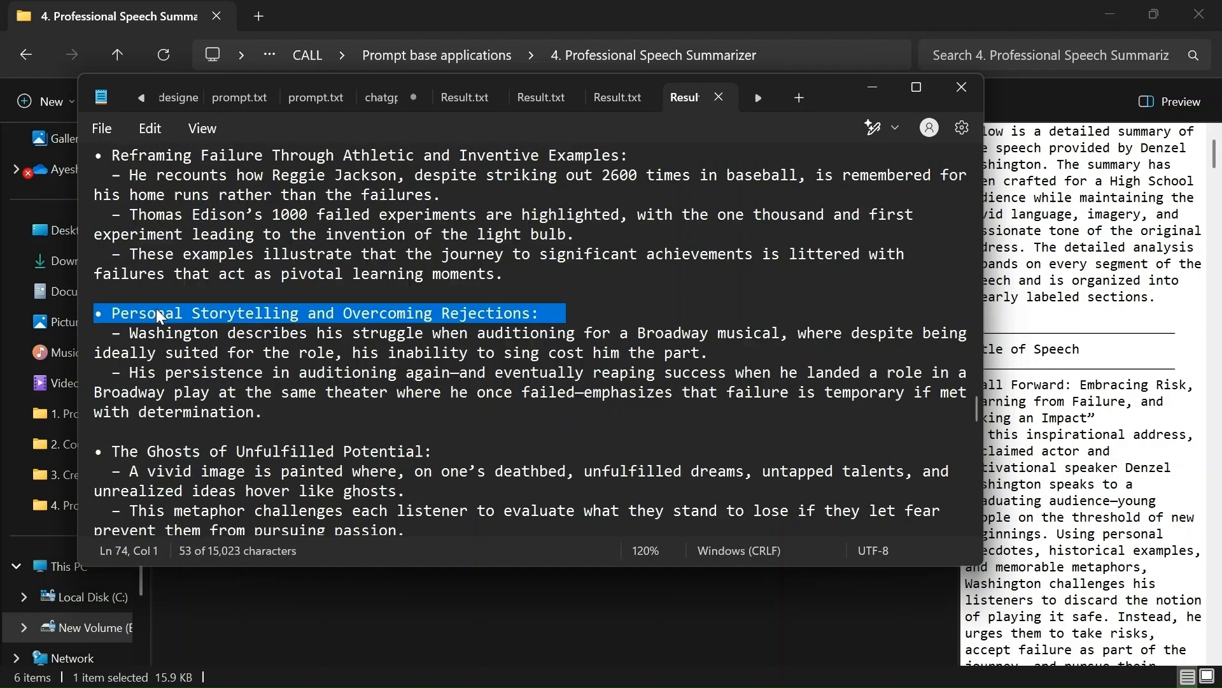
pyautogui.tripleClick(184, 458)
pyautogui.scroll(-6, 184, 460)
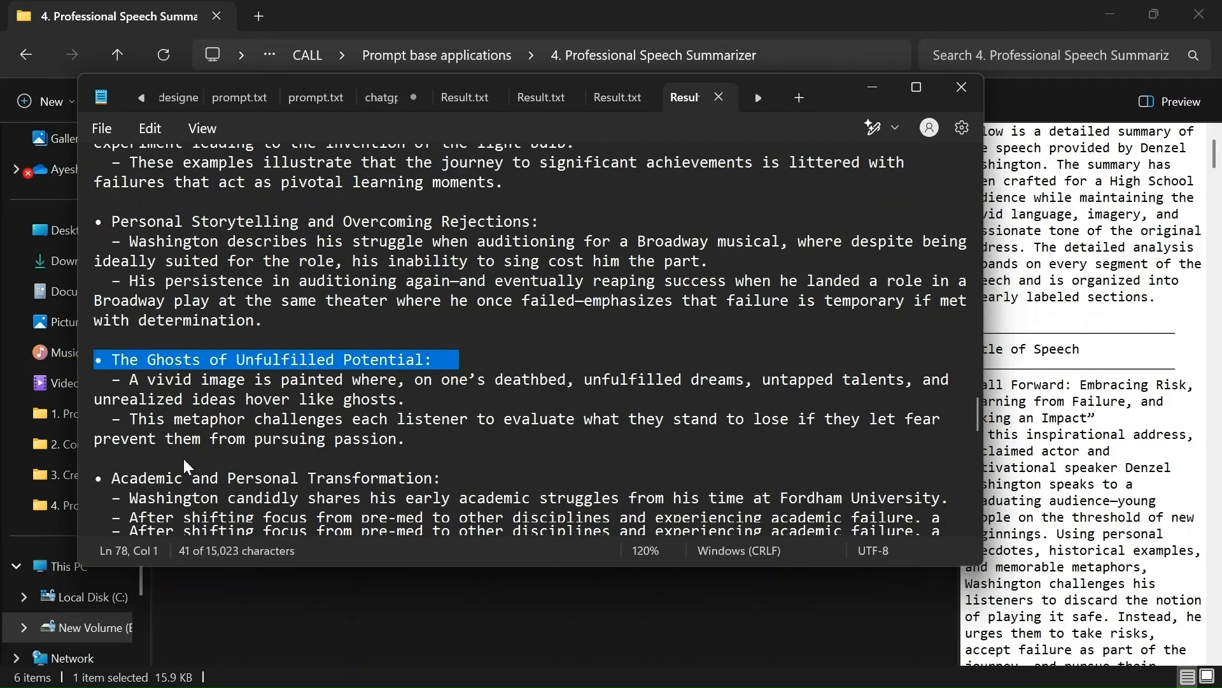
pyautogui.scroll(-3, 123, 477)
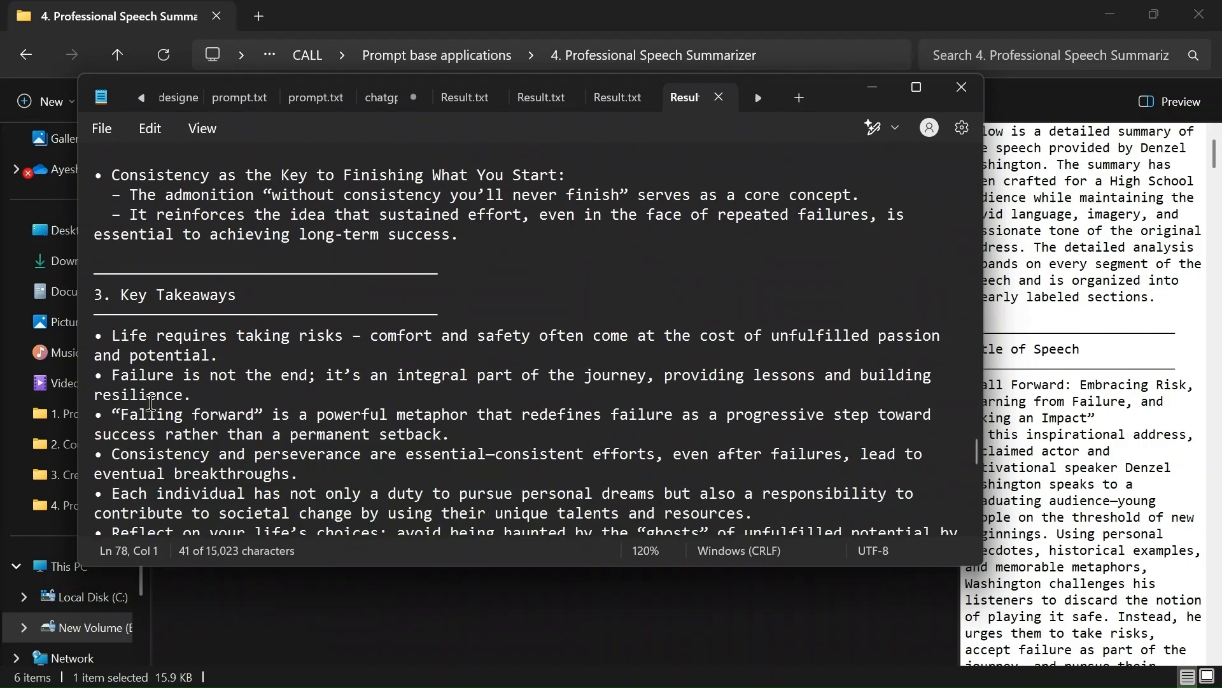
# Examine the Key Takeaways section of the speech summary, highlighting its heading and full bullet list.
pyautogui.moveTo(104, 295); pyautogui.dragTo(264, 312)
pyautogui.scroll(-4, 265, 312)
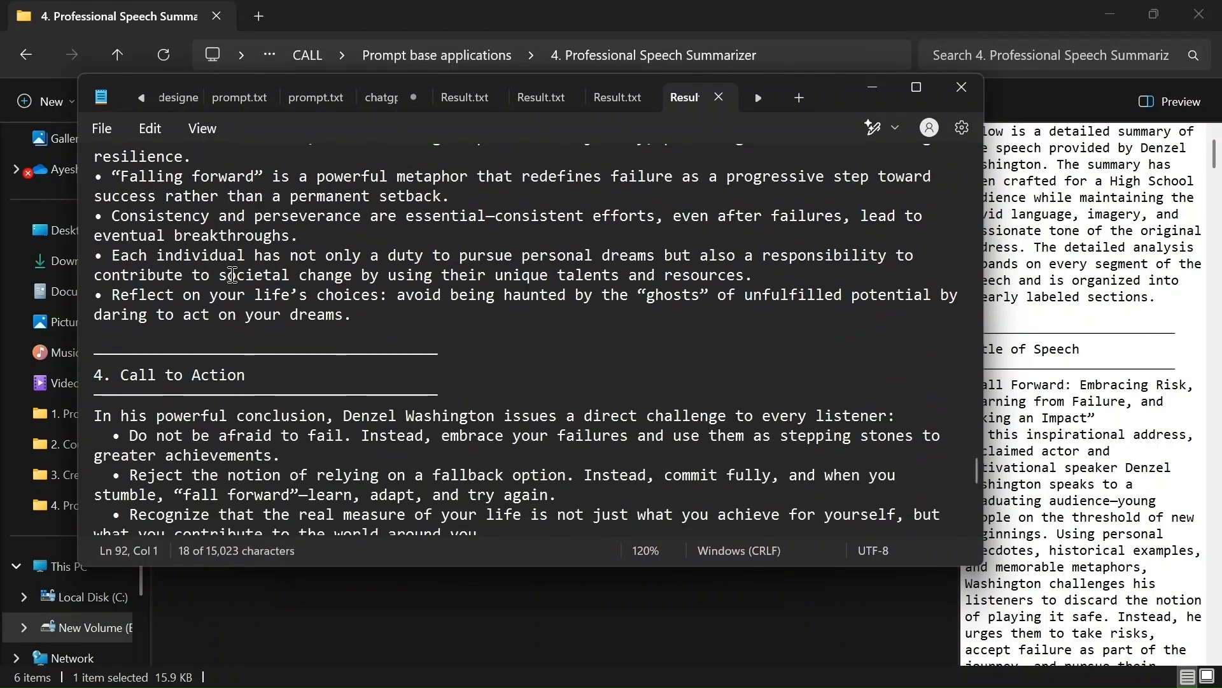
pyautogui.scroll(1, 233, 275)
pyautogui.scroll(1, 233, 275)
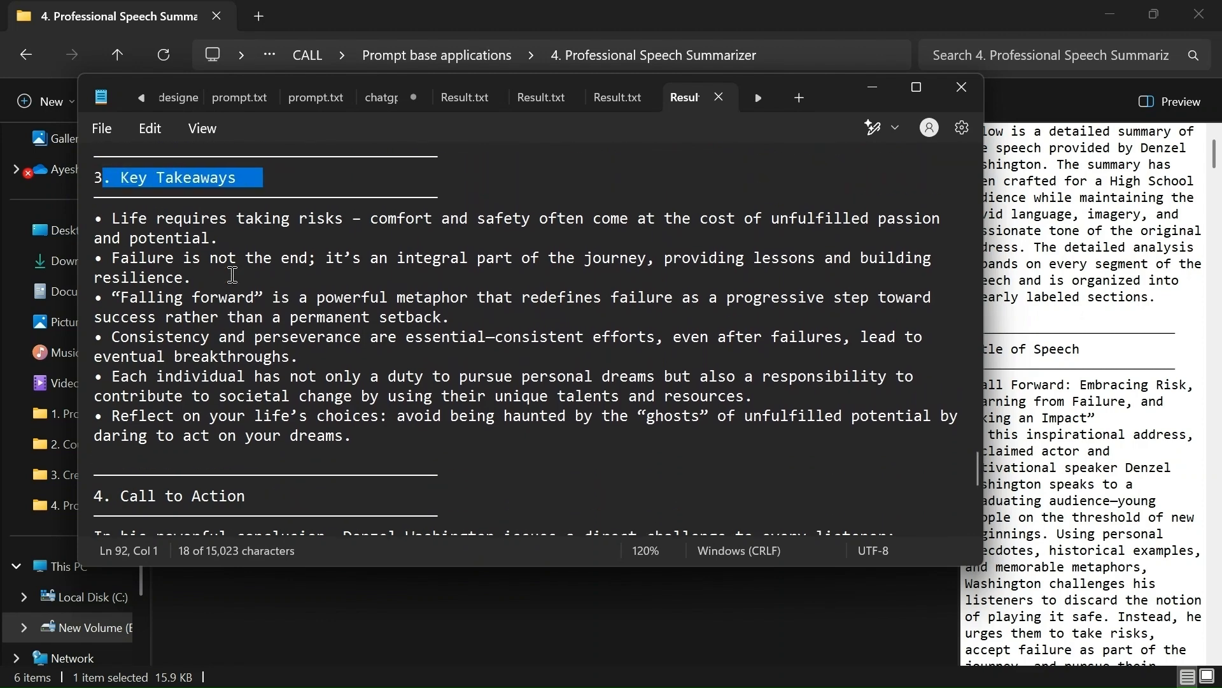
pyautogui.moveTo(112, 219); pyautogui.dragTo(352, 448)
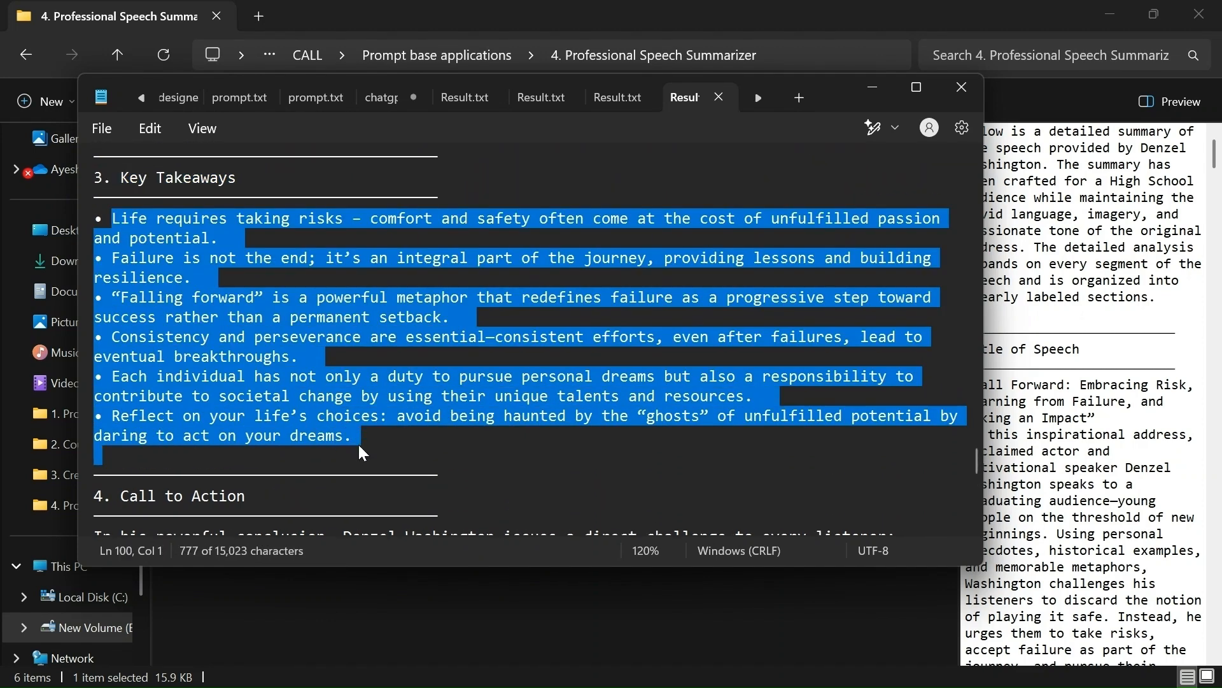
pyautogui.click(355, 440)
pyautogui.scroll(-3, 359, 446)
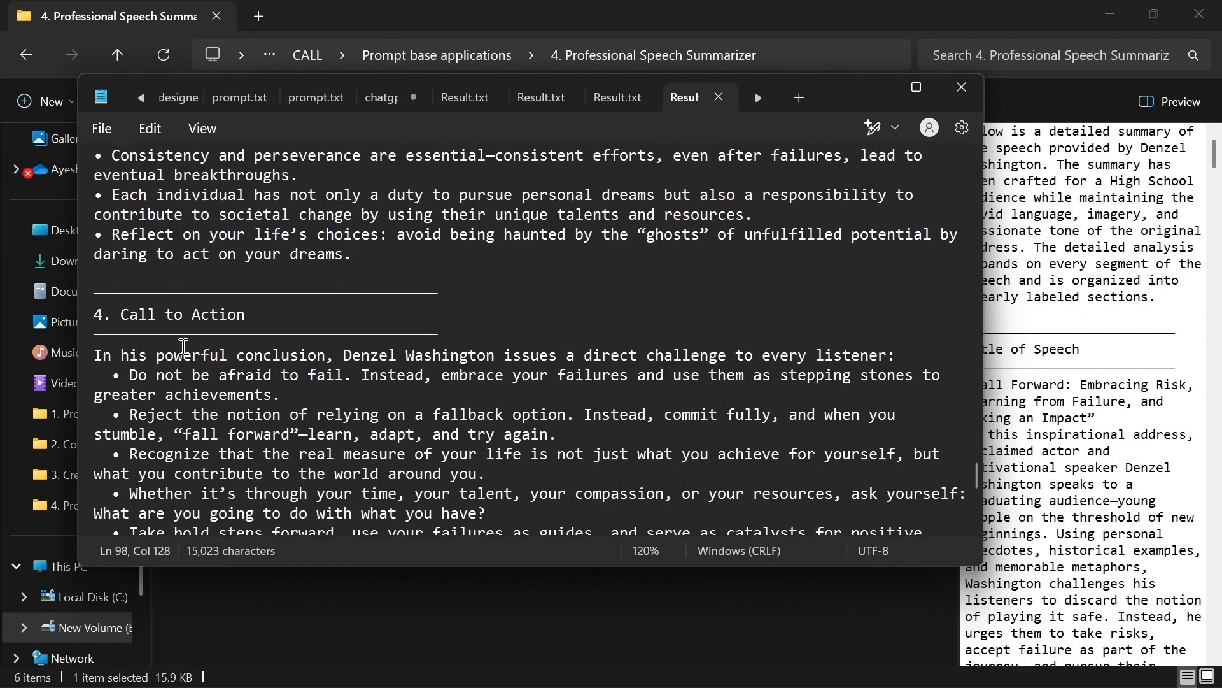
# Review the Call to Action challenges and the Conclusion of the summary, and close the Result document.
pyautogui.scroll(-3, 184, 346)
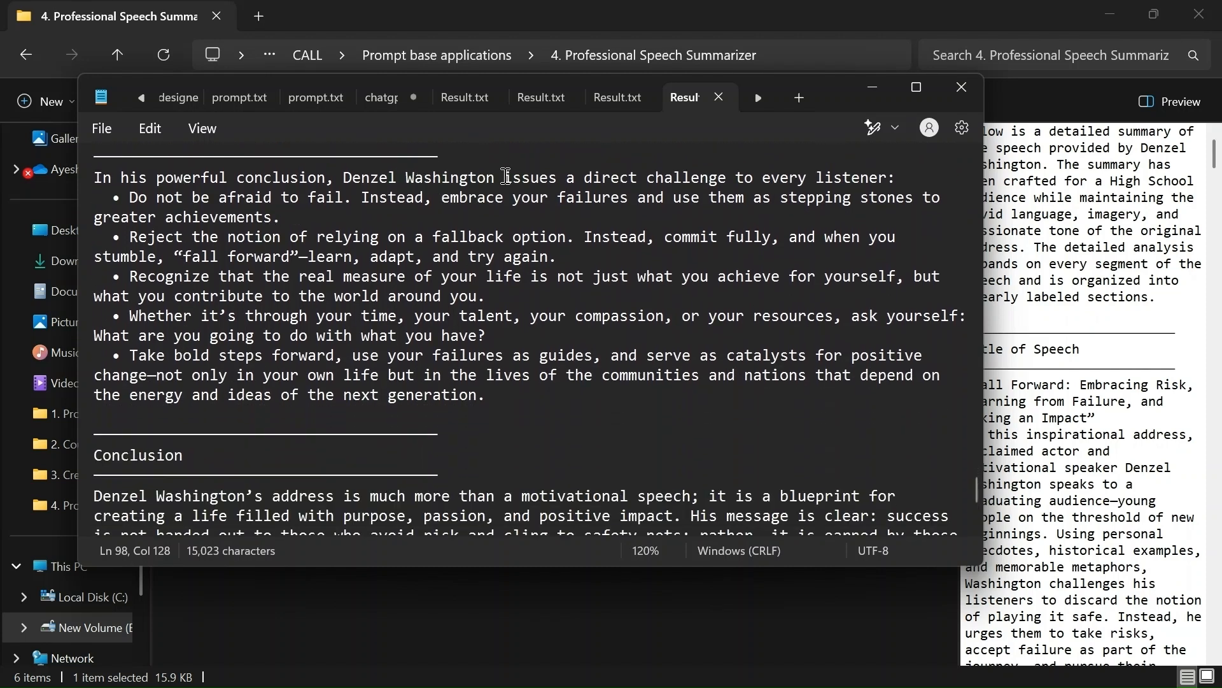
pyautogui.moveTo(504, 178); pyautogui.dragTo(910, 188)
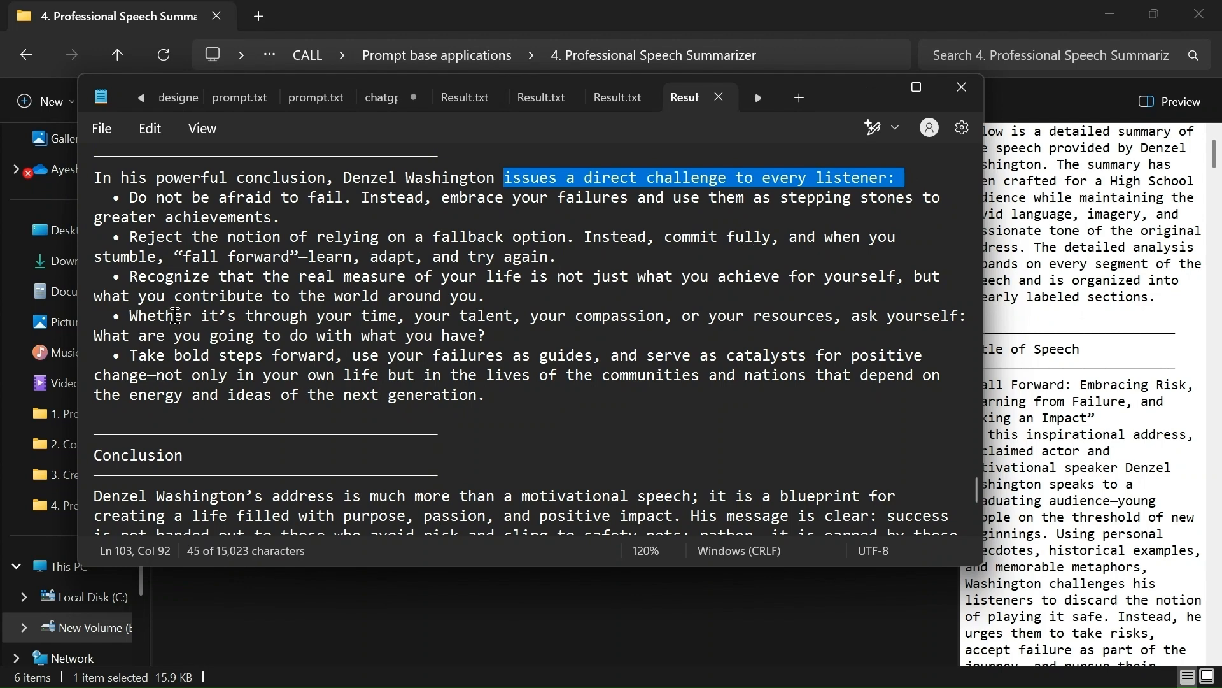
pyautogui.click(111, 213)
pyautogui.moveTo(112, 213); pyautogui.dragTo(487, 402)
pyautogui.click(482, 407)
pyautogui.scroll(-4, 422, 444)
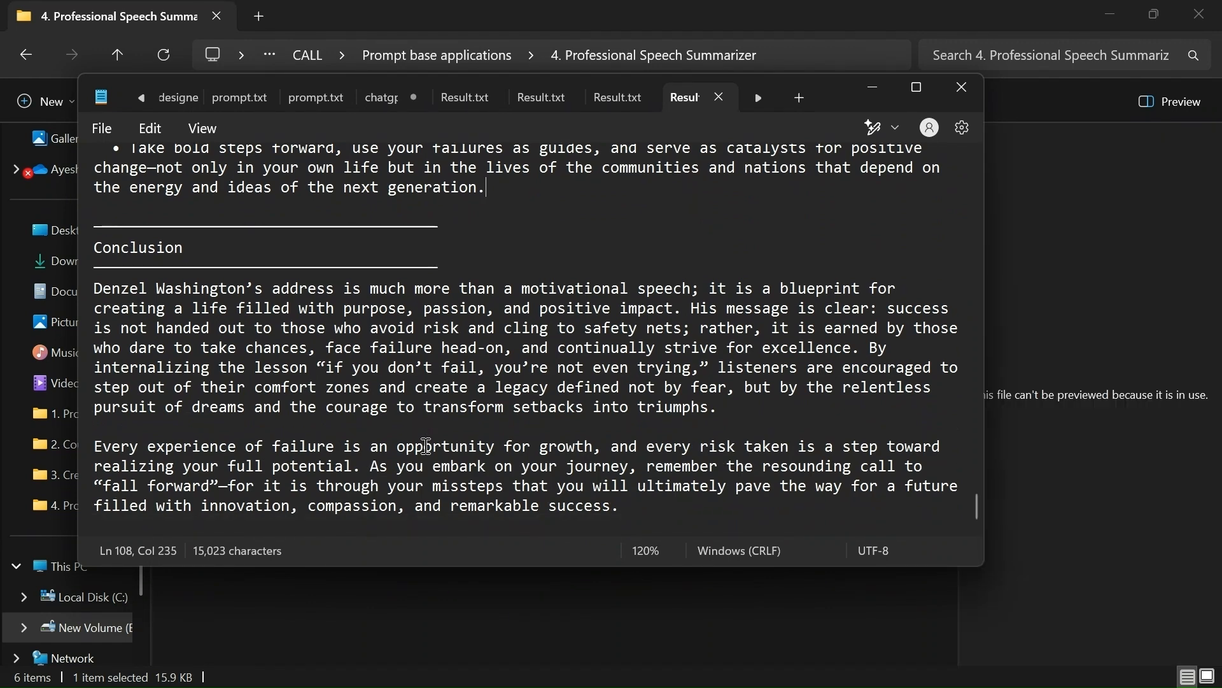
pyautogui.click(969, 87)
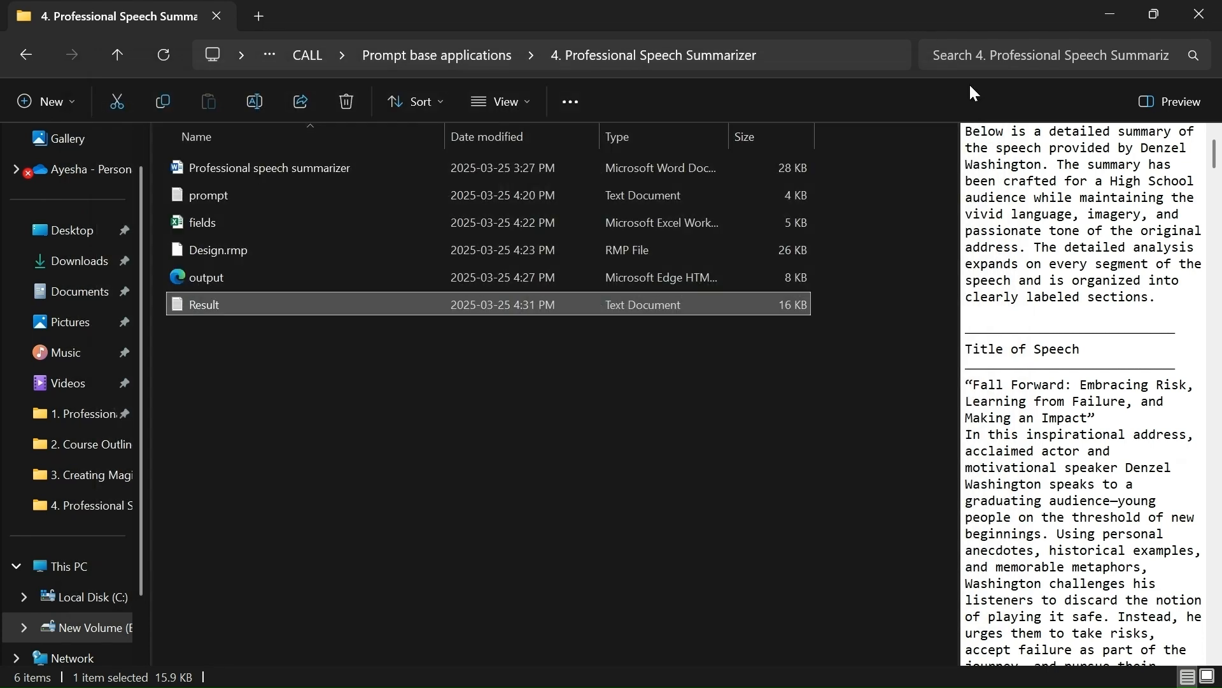
# Open the "Essay Corrector & Feedback Generator" Word document from the "5. Essay Corrector Feedback Generator" folder.
pyautogui.click(27, 54)
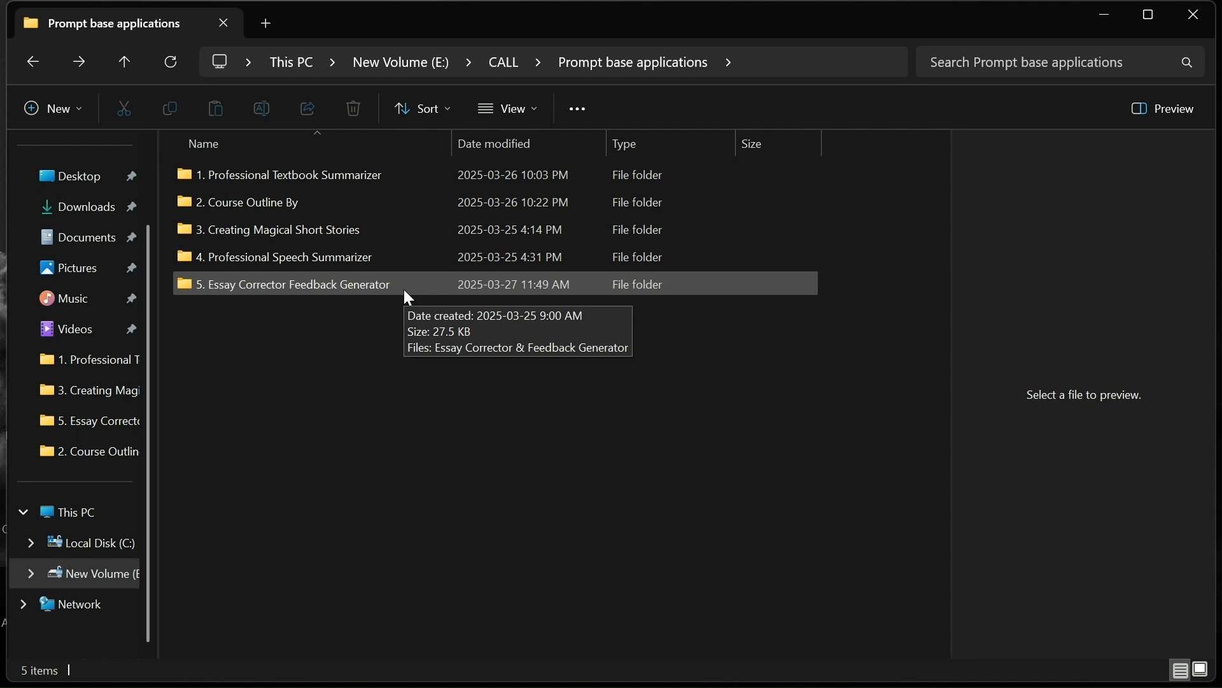
pyautogui.doubleClick(405, 291)
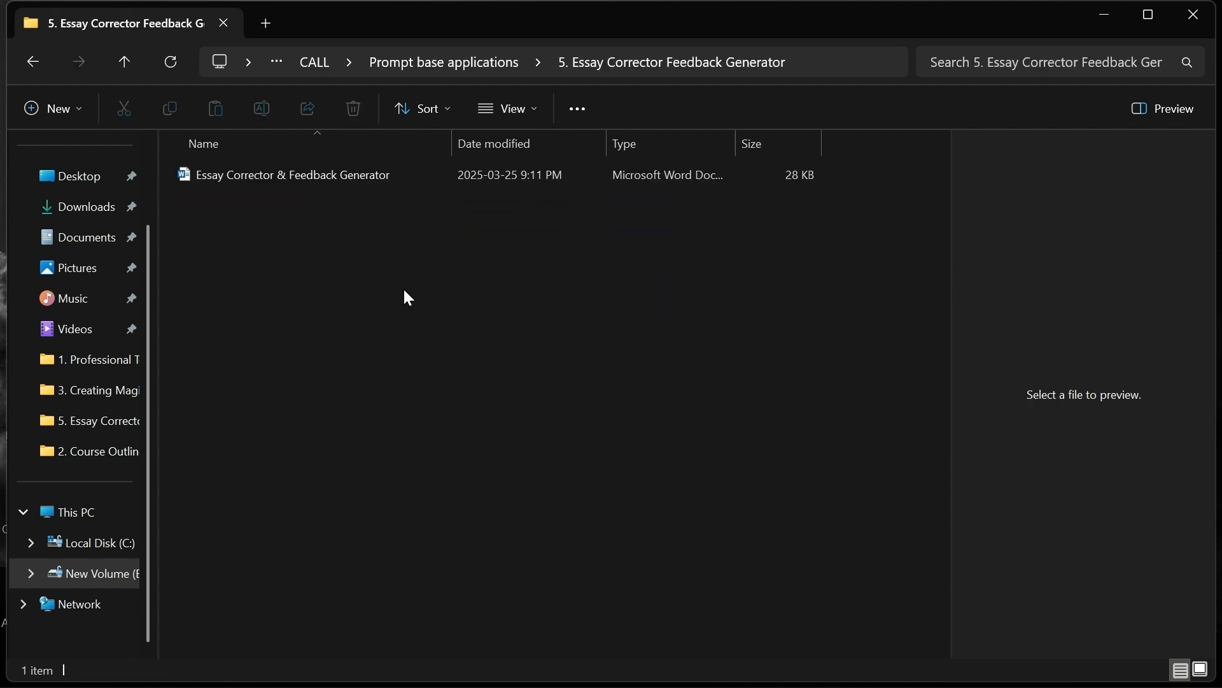
pyautogui.click(445, 174)
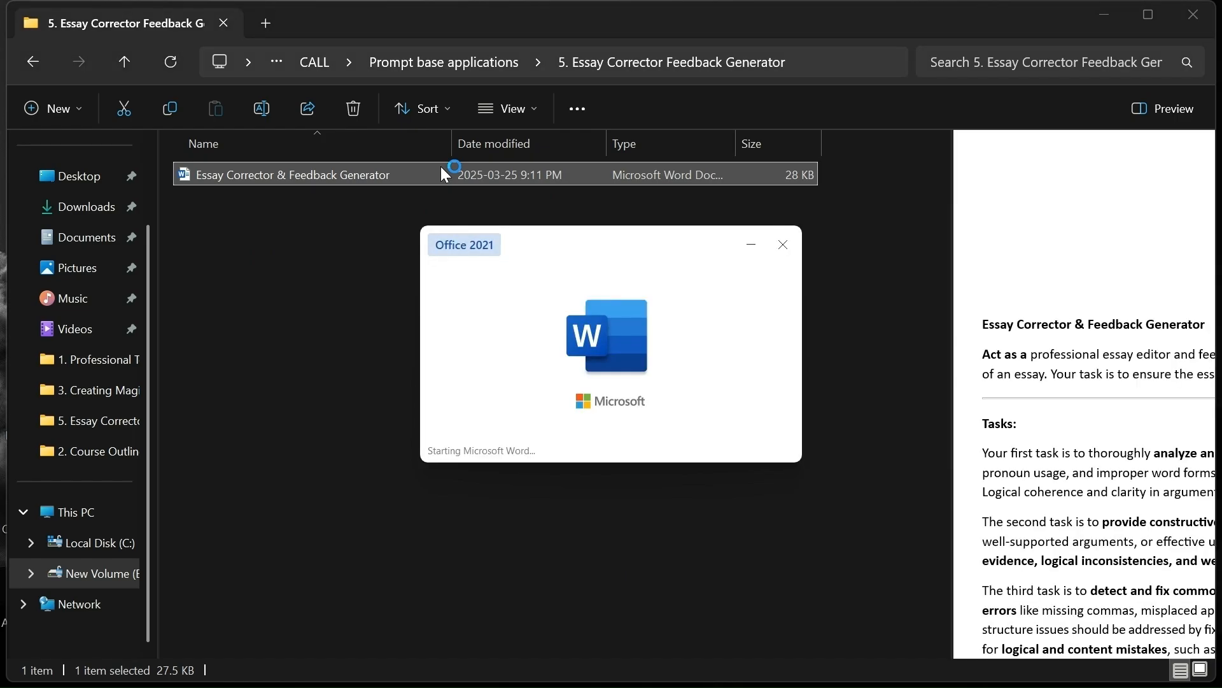
# Check the windows open on Desktop 1, return to Desktop 2 and preview the open Chrome windows.
pyautogui.press('super+Tab')
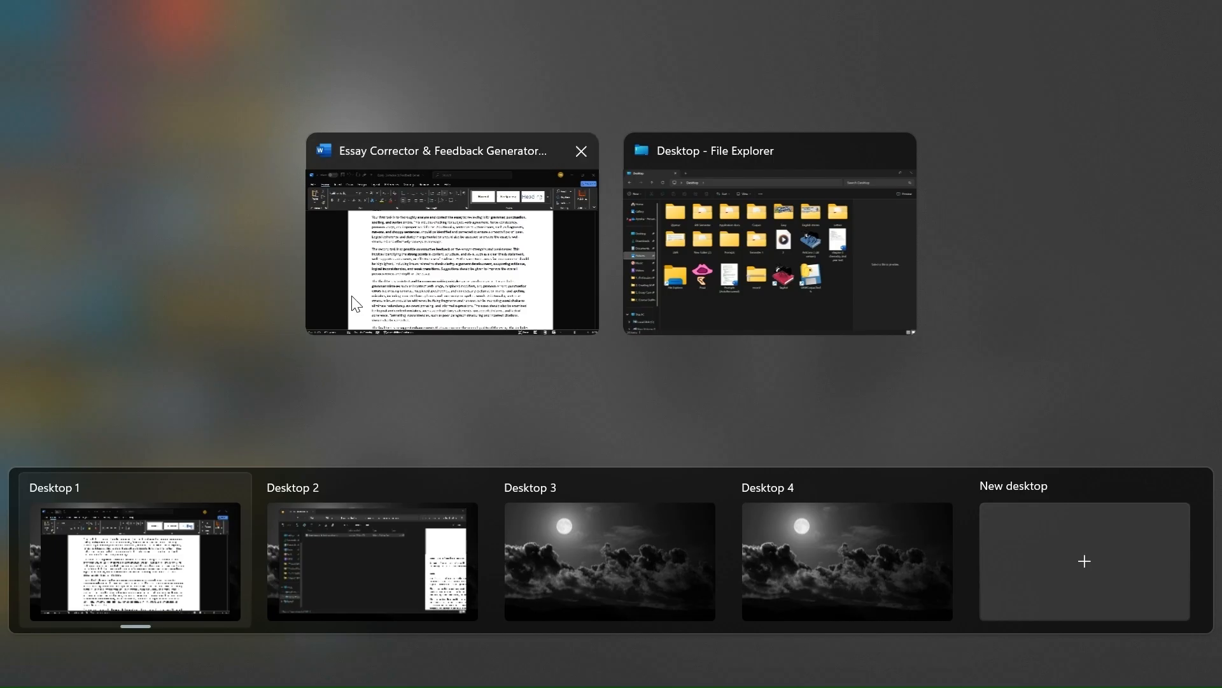
pyautogui.moveTo(444, 173); pyautogui.dragTo(75, 605)
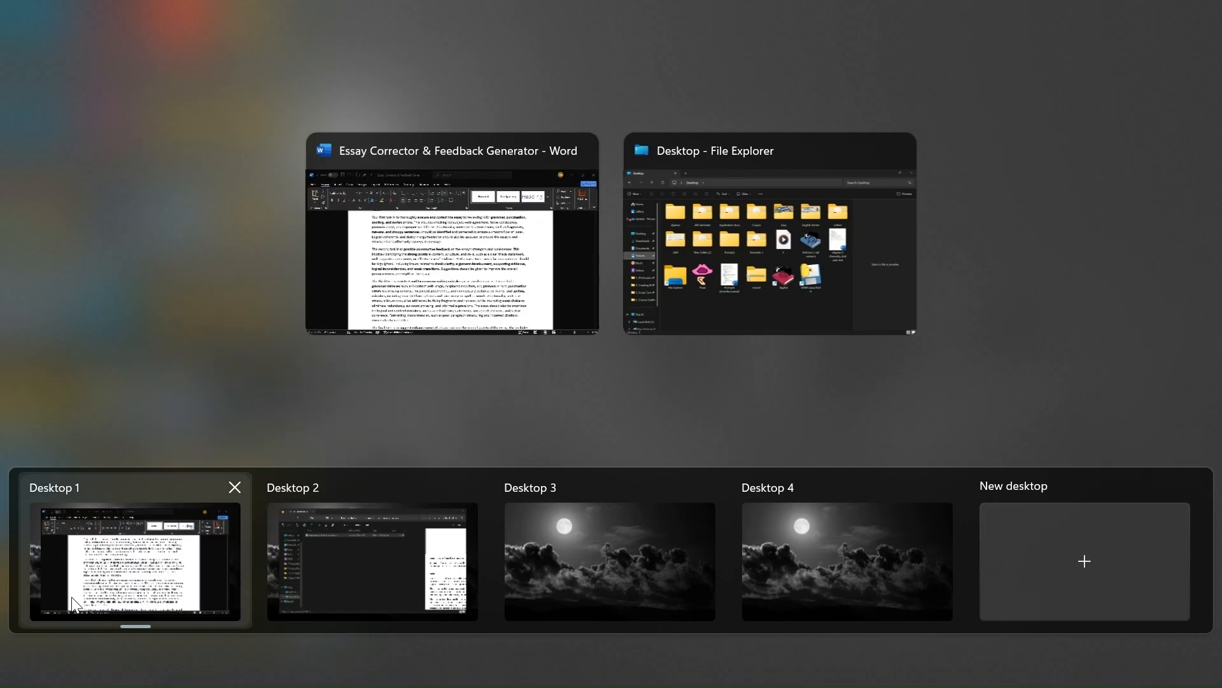
pyautogui.click(348, 550)
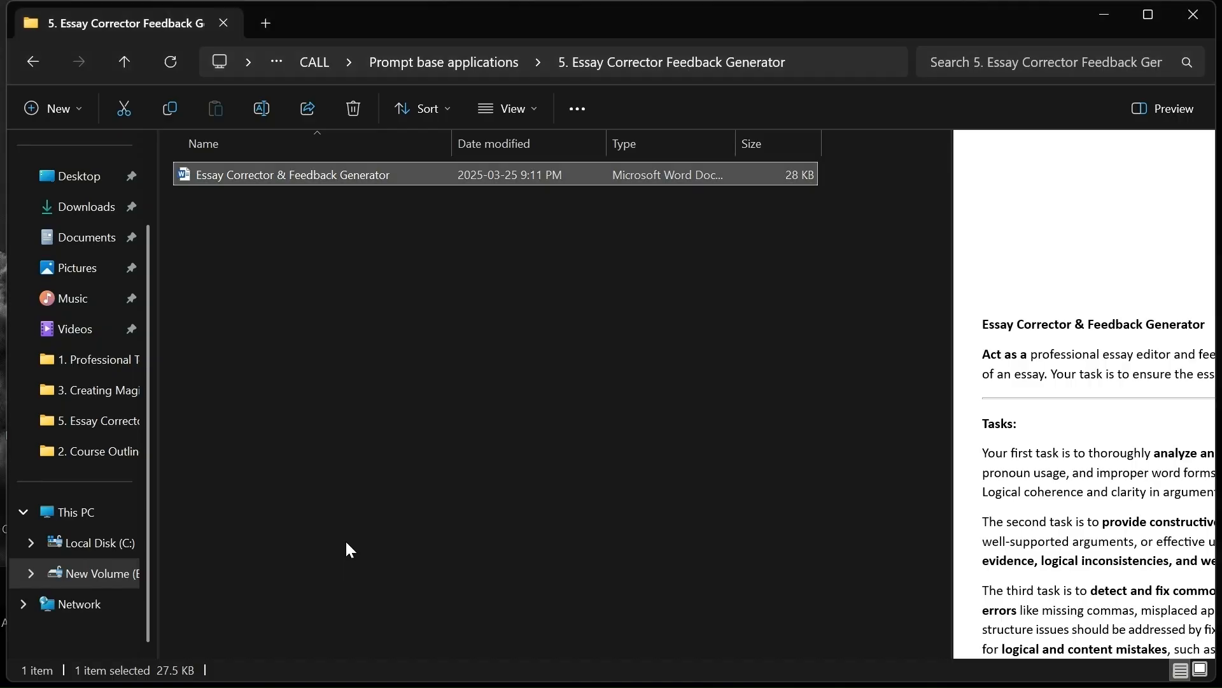
pyautogui.moveTo(509, 686)
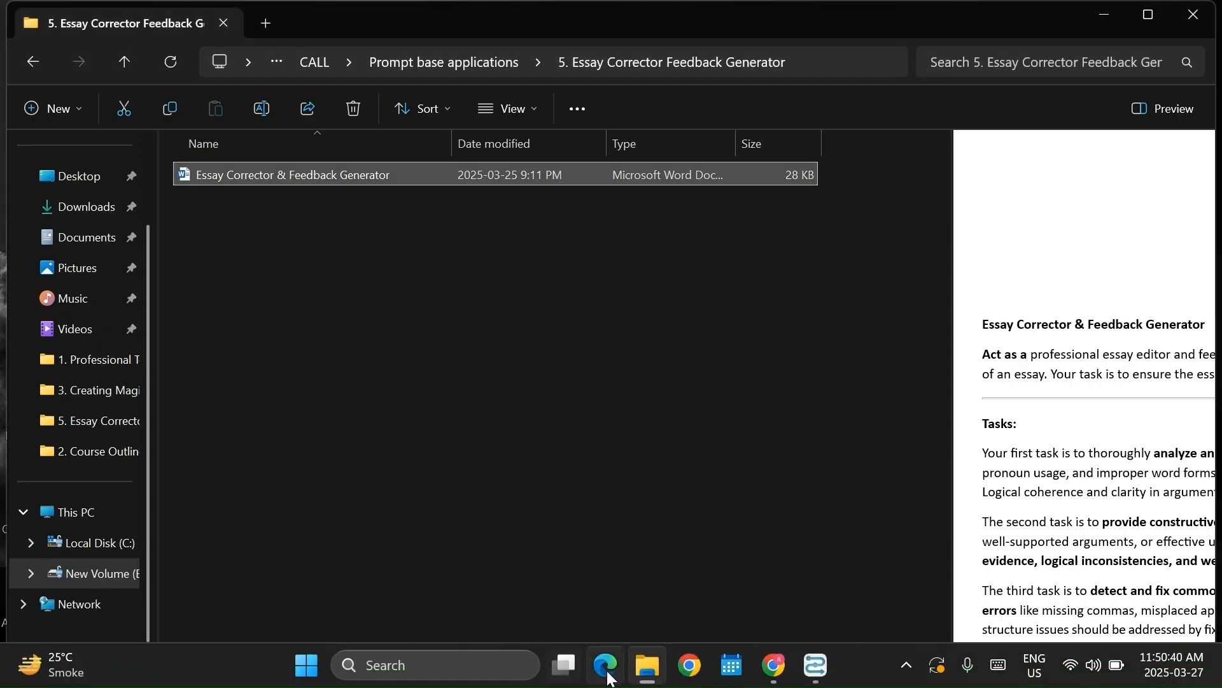
pyautogui.moveTo(775, 664)
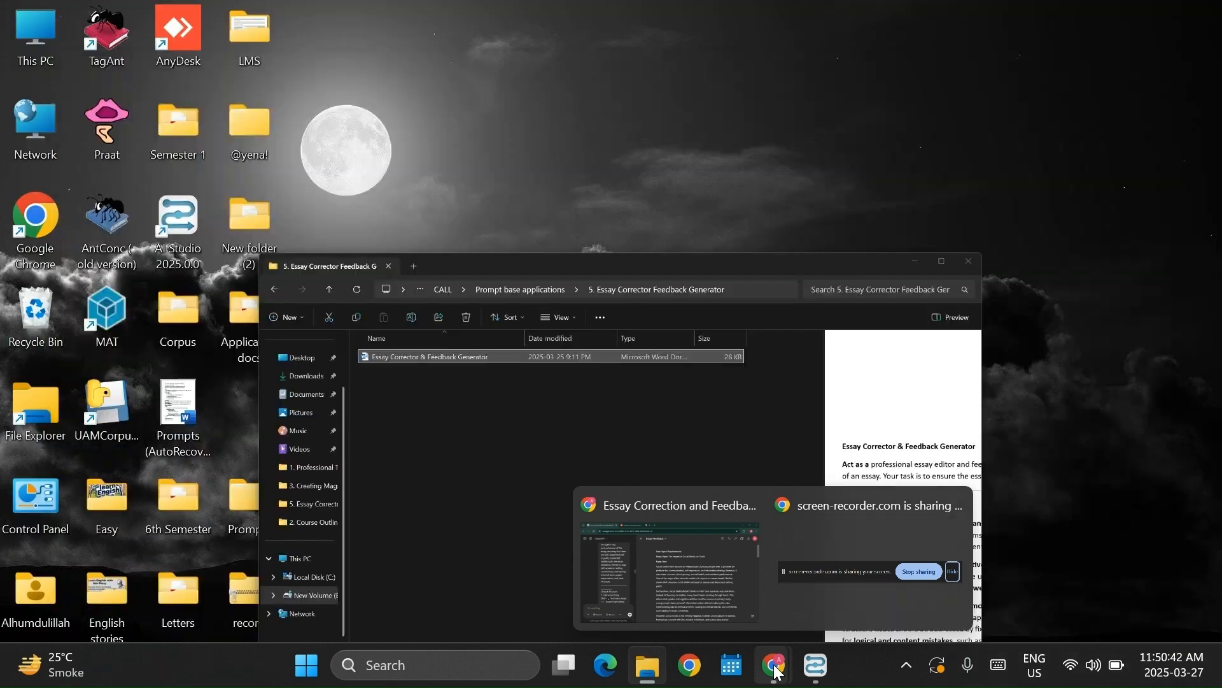
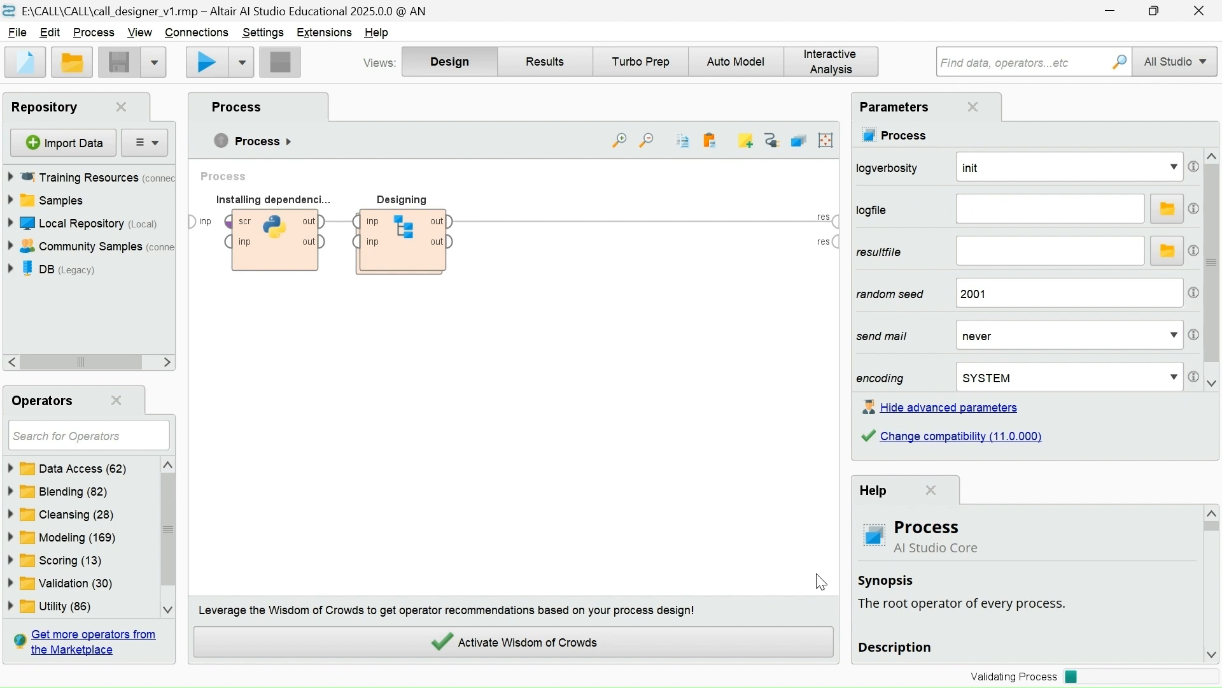
# Run the call_designer_v1 process and copy the essay document's "Act as a" paragraph into the Prompt Designer's SYSTEM field.
pyautogui.click(206, 67)
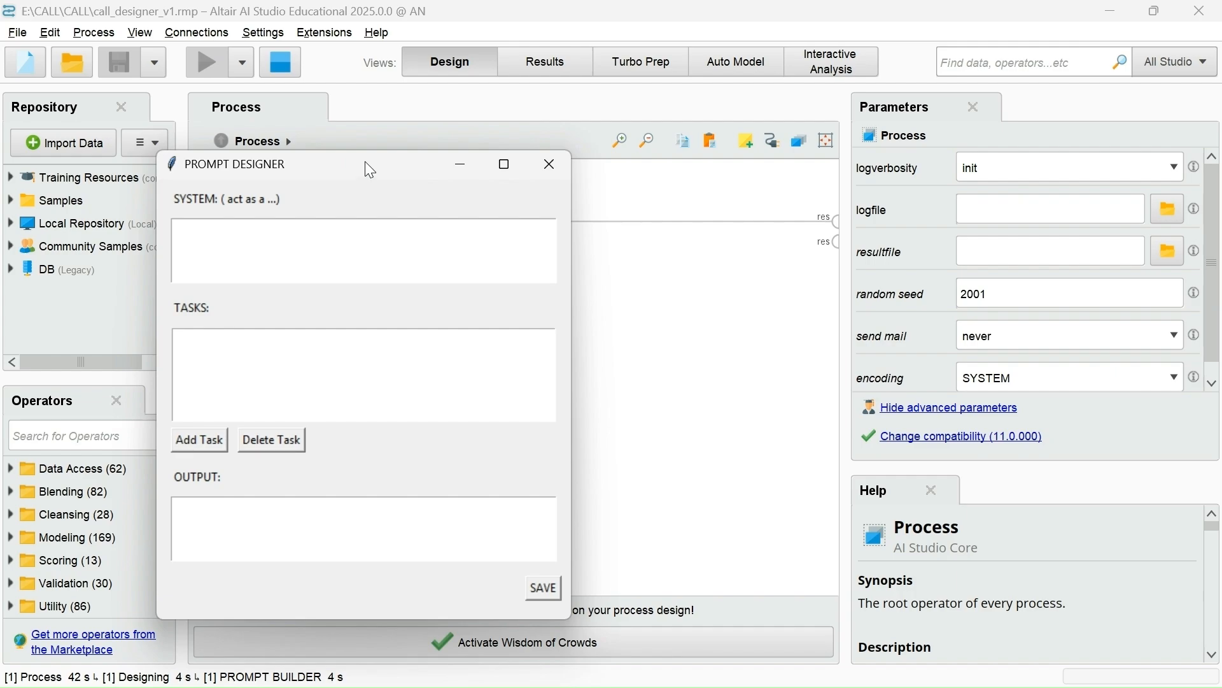
pyautogui.moveTo(365, 162); pyautogui.dragTo(556, 107)
pyautogui.press('ctrl+super+Left')
pyautogui.scroll(4, 491, 198)
pyautogui.moveTo(275, 334); pyautogui.dragTo(554, 388)
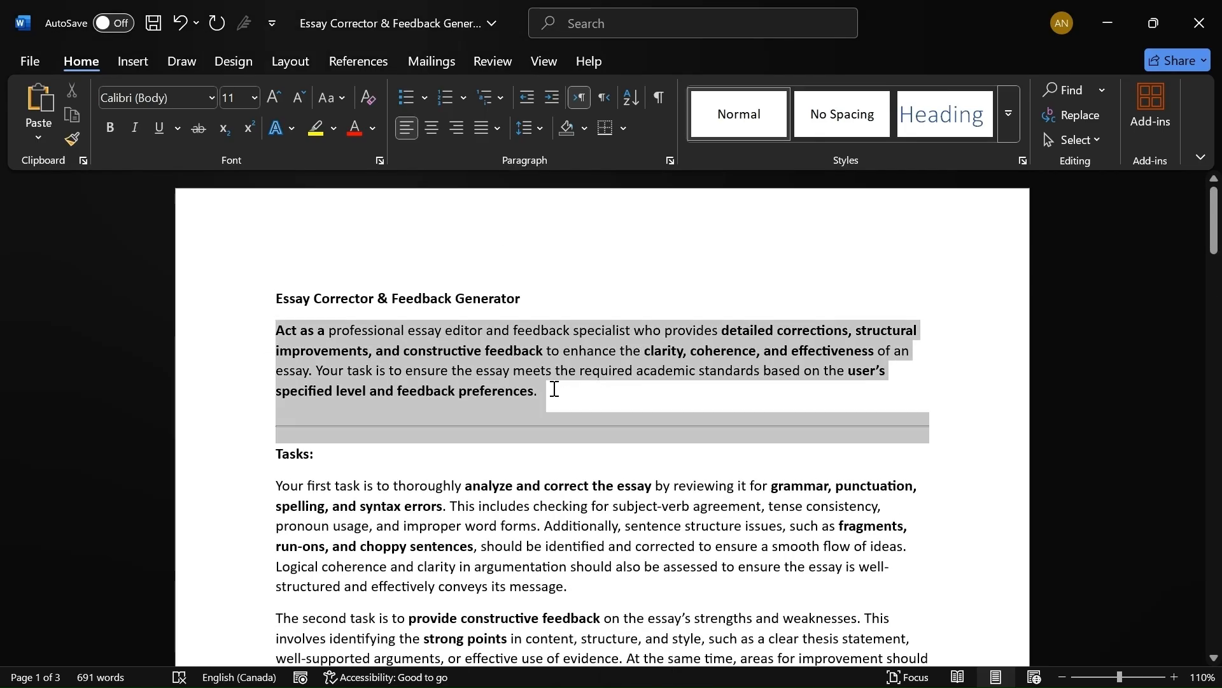
pyautogui.tripleClick(515, 391)
pyautogui.press('ctrl+super+Right')
# Copy the first task paragraph, about analyzing and correcting the essay, and save it as a task in the Prompt Designer.
pyautogui.press('ctrl+super+Left')
pyautogui.scroll(-1, 396, 391)
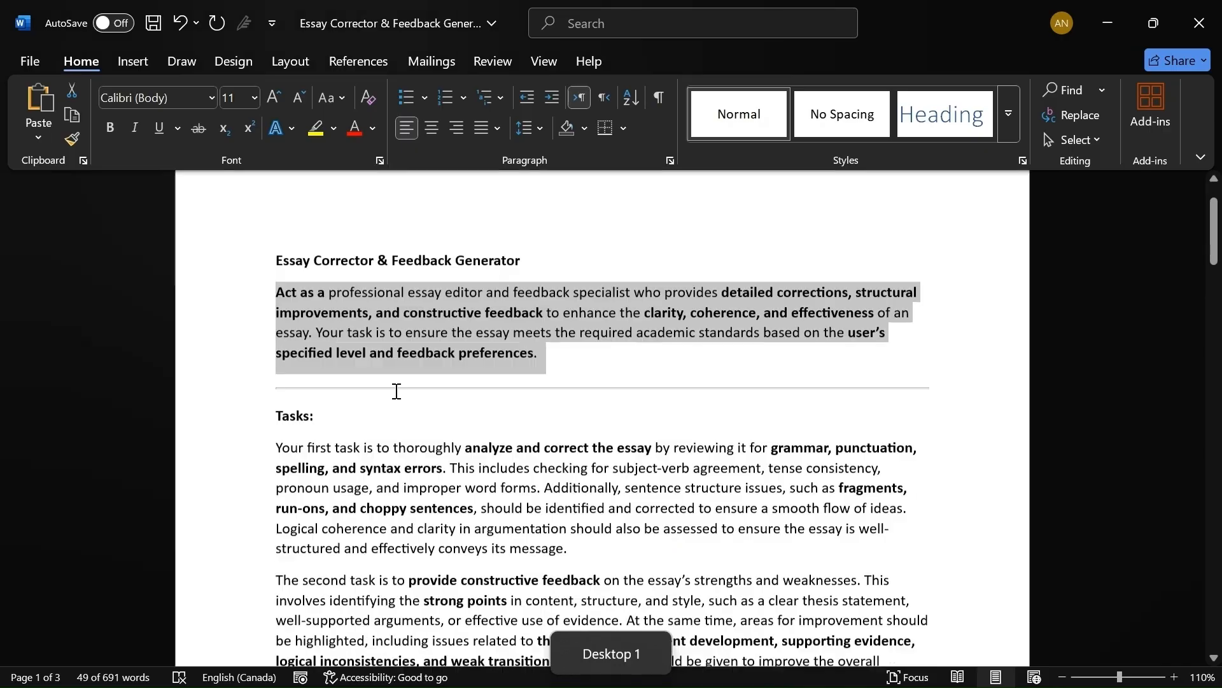
pyautogui.scroll(-2, 396, 391)
pyautogui.tripleClick(371, 403)
pyautogui.hotkey('ctrl', 'c')
pyautogui.press('ctrl+super+Right')
pyautogui.click(405, 386)
pyautogui.click(274, 163)
pyautogui.hotkey('ctrl', 'v')
pyautogui.click(221, 202)
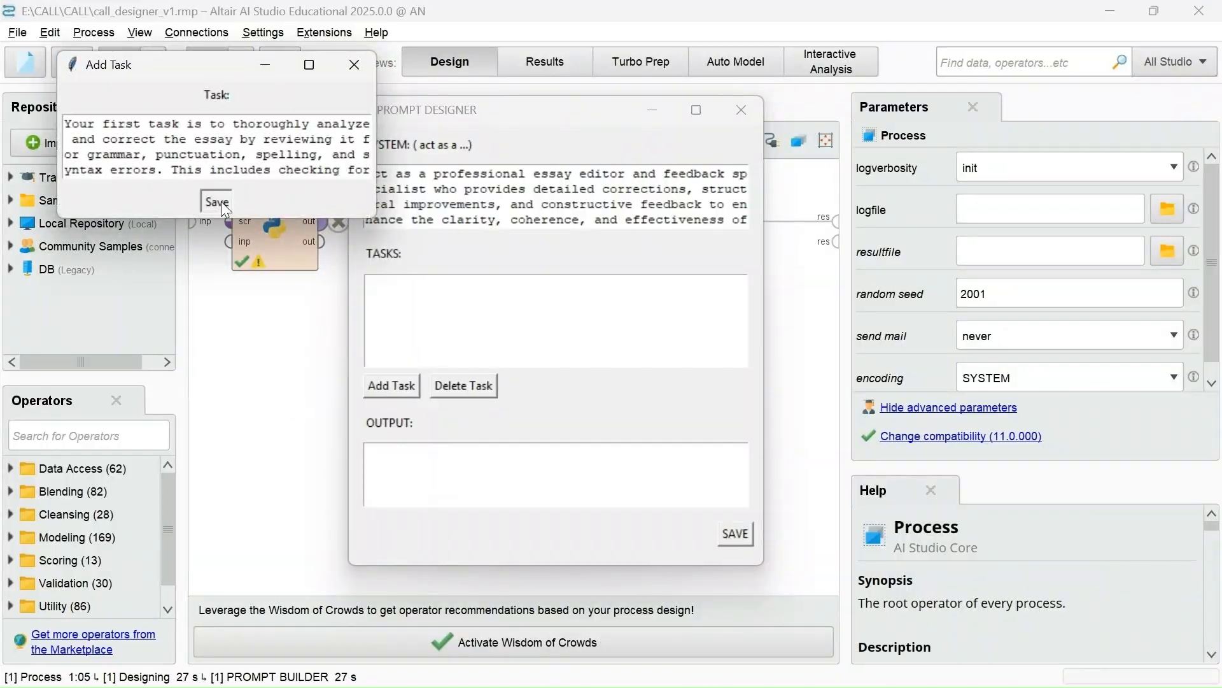
# Copy the second task paragraph, about providing constructive feedback, and save it as another Prompt Designer task.
pyautogui.press('ctrl+super+Left')
pyautogui.tripleClick(377, 508)
pyautogui.hotkey('ctrl', 'c')
pyautogui.press('ctrl+super+Right')
pyautogui.click(391, 385)
pyautogui.click(312, 161)
pyautogui.hotkey('ctrl', 'v')
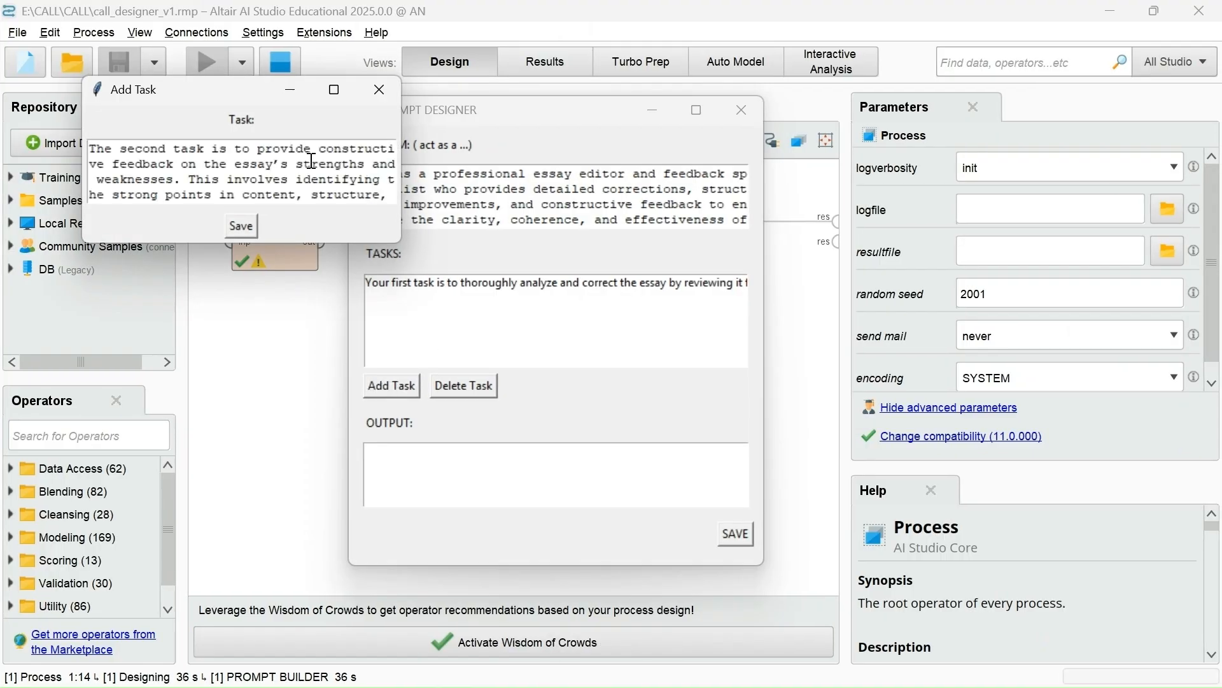
pyautogui.click(241, 226)
# Copy the third task paragraph, about detecting and fixing common writing mistakes, dismiss the WhatsApp notification, and save the paragraph as a task.
pyautogui.press('ctrl+super+Left')
pyautogui.scroll(-3, 347, 363)
pyautogui.tripleClick(341, 491)
pyautogui.hotkey('ctrl', 'c')
pyautogui.click(1185, 530)
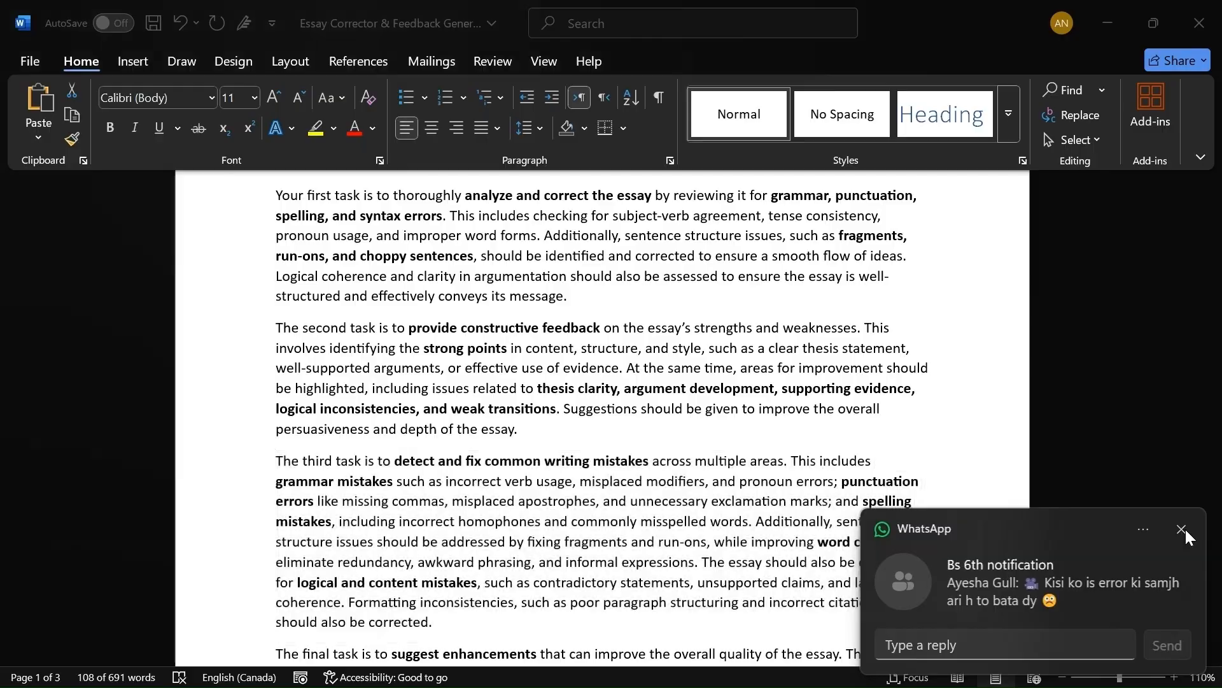
pyautogui.press('ctrl+super+Right')
pyautogui.click(394, 385)
pyautogui.click(314, 185)
pyautogui.hotkey('ctrl', 'v')
pyautogui.click(264, 248)
# Add the final task paragraph, about suggesting enhancements, to the Prompt Designer and return to the Word document.
pyautogui.press('ctrl+super+Left')
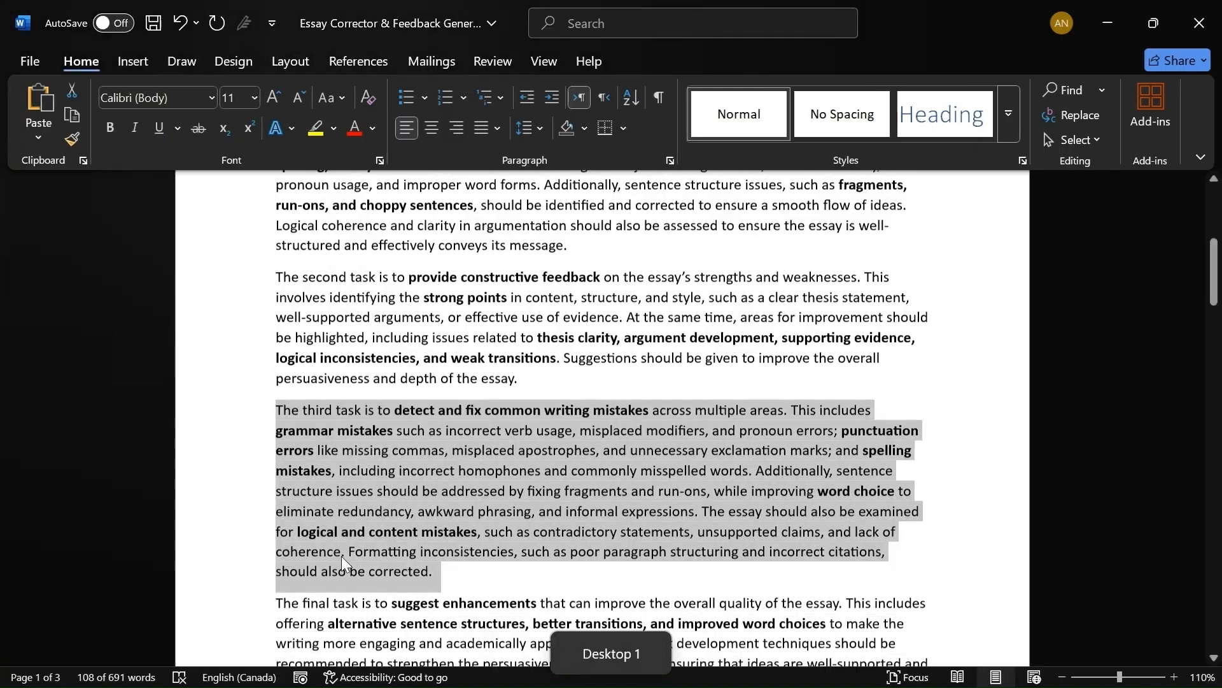
pyautogui.scroll(-3, 341, 556)
pyautogui.tripleClick(350, 590)
pyautogui.hotkey('ctrl', 'c')
pyautogui.press('ctrl+super+Right')
pyautogui.click(394, 385)
pyautogui.click(354, 227)
pyautogui.hotkey('ctrl', 'v')
pyautogui.press('ctrl+super+Left')
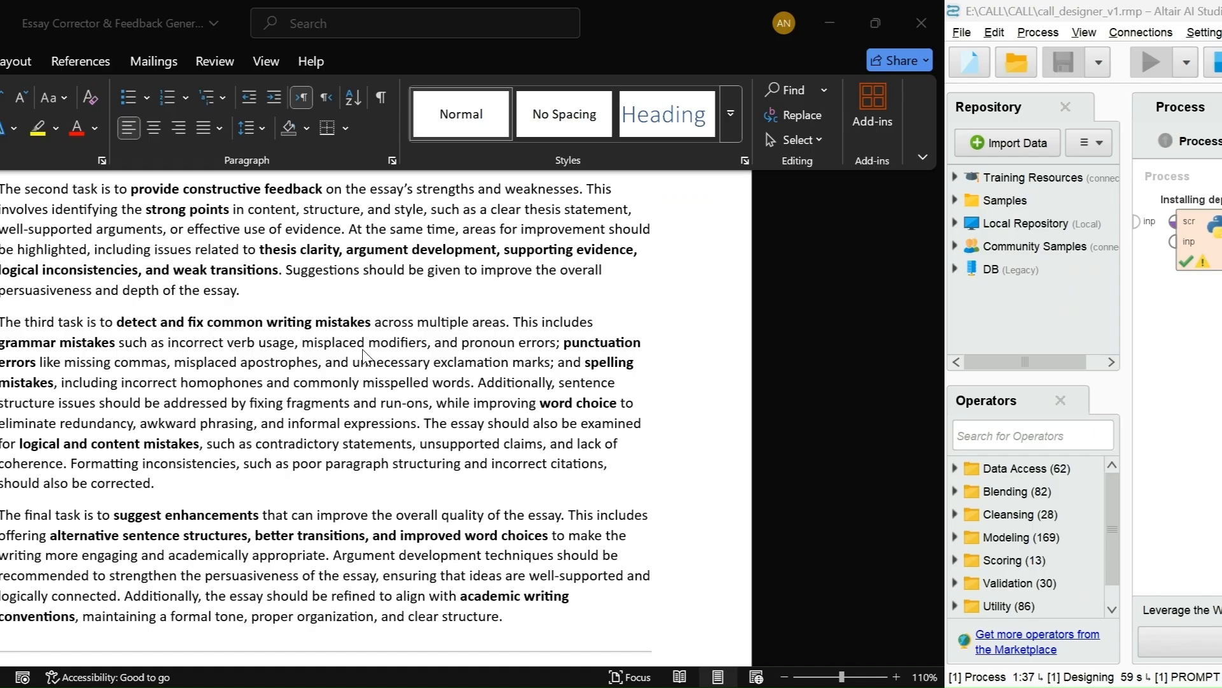
# Correct "dd" to "add" in the Output Structure's Corrected Essay note and copy that structure into the Prompt Designer's output.
pyautogui.scroll(-4, 414, 388)
pyautogui.moveTo(328, 317); pyautogui.dragTo(394, 662)
pyautogui.hotkey('ctrl', 'c')
pyautogui.press('ctrl+super+Right')
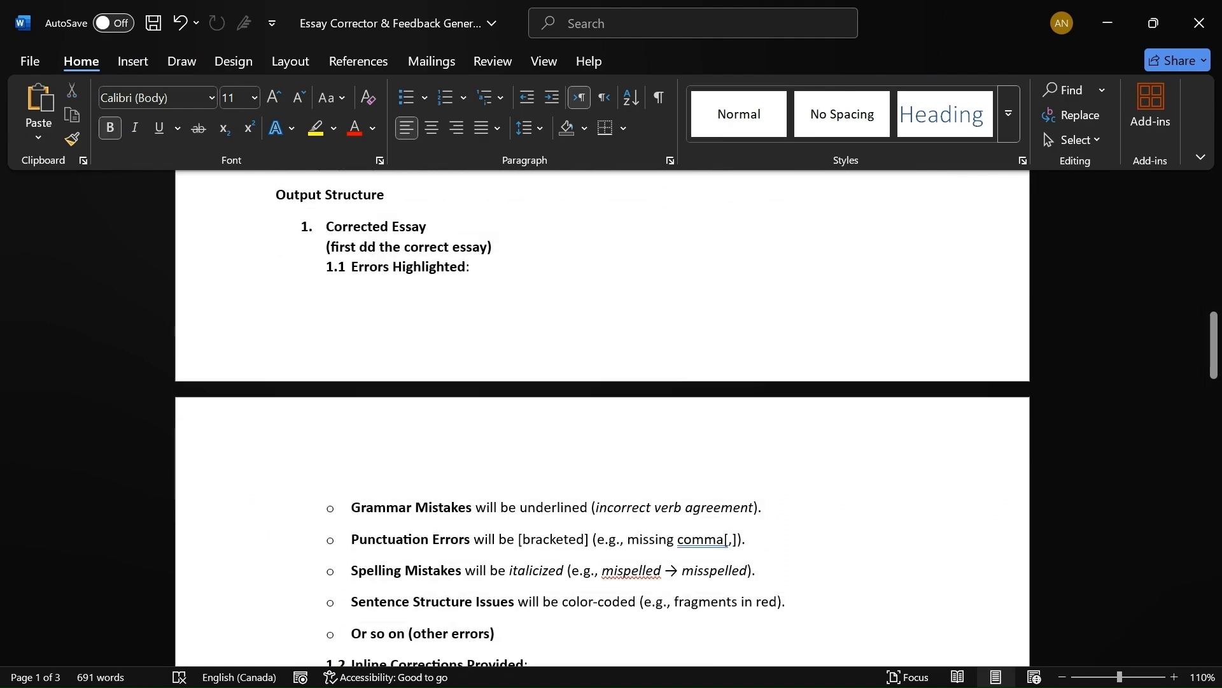
pyautogui.write('a')
pyautogui.moveTo(306, 228); pyautogui.dragTo(887, 390)
pyautogui.hotkey('ctrl', 'c')
pyautogui.press('ctrl+super+Right')
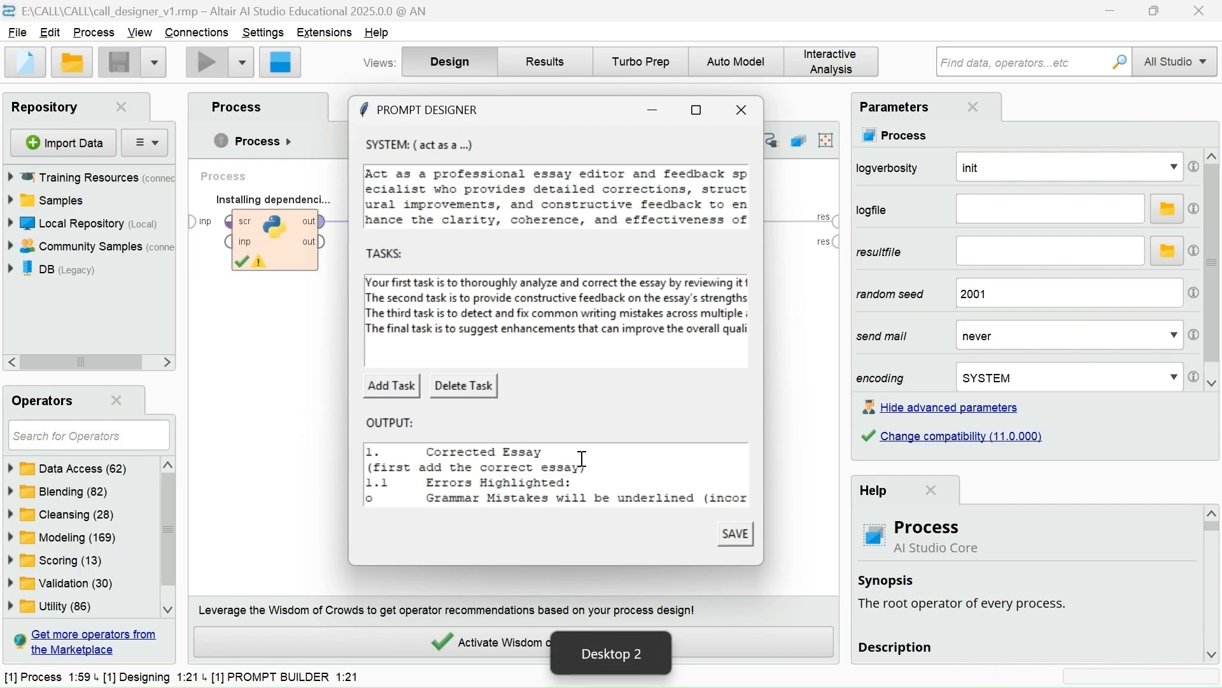
# Save the prompt to the "5. Essay Corrector Feedback Generator" folder and close the Prompt Designer.
pyautogui.click(737, 535)
pyautogui.click(781, 551)
pyautogui.click(758, 420)
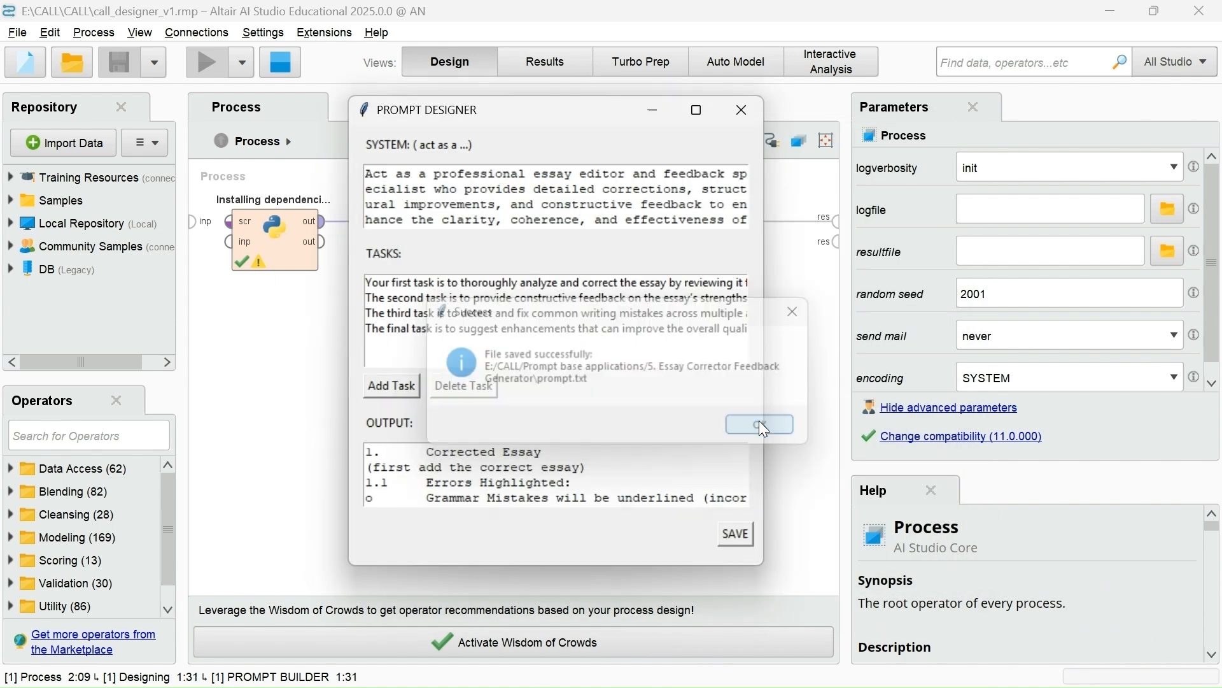
pyautogui.click(741, 110)
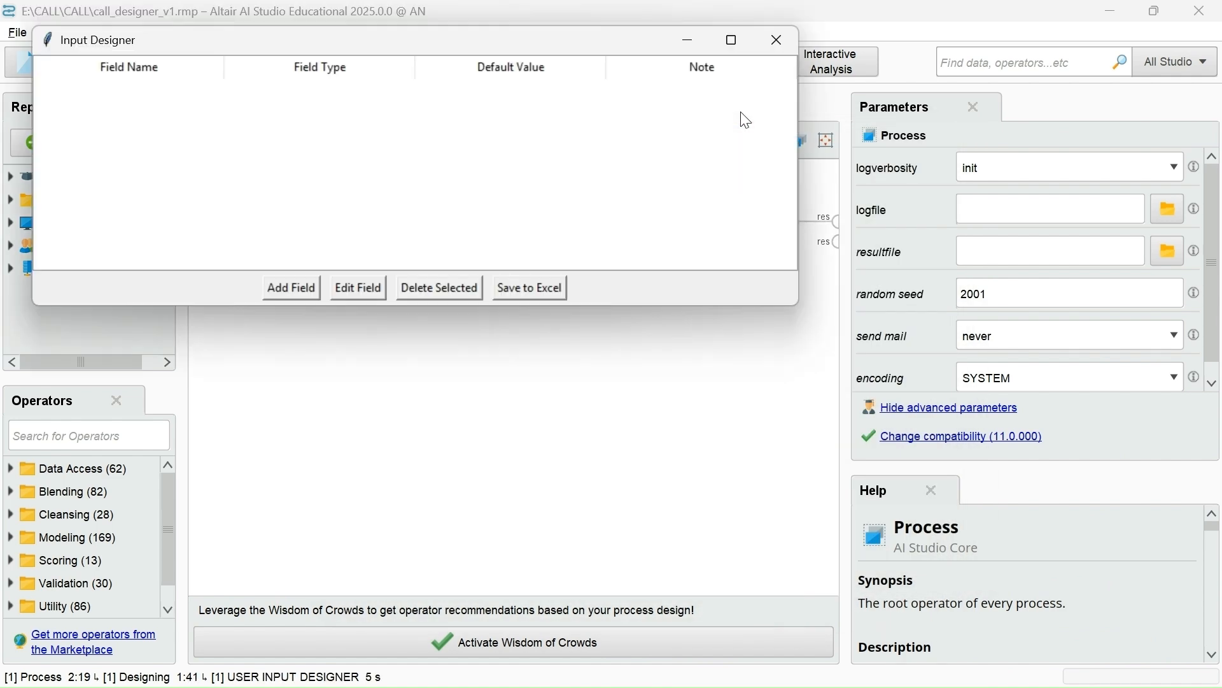
# Add a text field named Essay Topic in the Input Designer.
pyautogui.press('ctrl+super+Left')
pyautogui.moveTo(300, 241)
pyautogui.mouseDown()
pyautogui.moveTo(372, 242)
pyautogui.moveTo(368, 217)
pyautogui.moveTo(301, 217)
pyautogui.mouseUp()
pyautogui.press('ctrl+super+Right')
pyautogui.click(296, 284)
pyautogui.click(109, 83)
pyautogui.click(184, 97)
pyautogui.hotkey('ctrl', 'v')
pyautogui.click(192, 190)
# Add a second text field named "Essay Text:" from the Word document to the Input Designer.
pyautogui.press('ctrl+super+Left')
pyautogui.scroll(-1, 303, 347)
pyautogui.press('ctrl+super+Right')
pyautogui.click(291, 287)
pyautogui.click(213, 141)
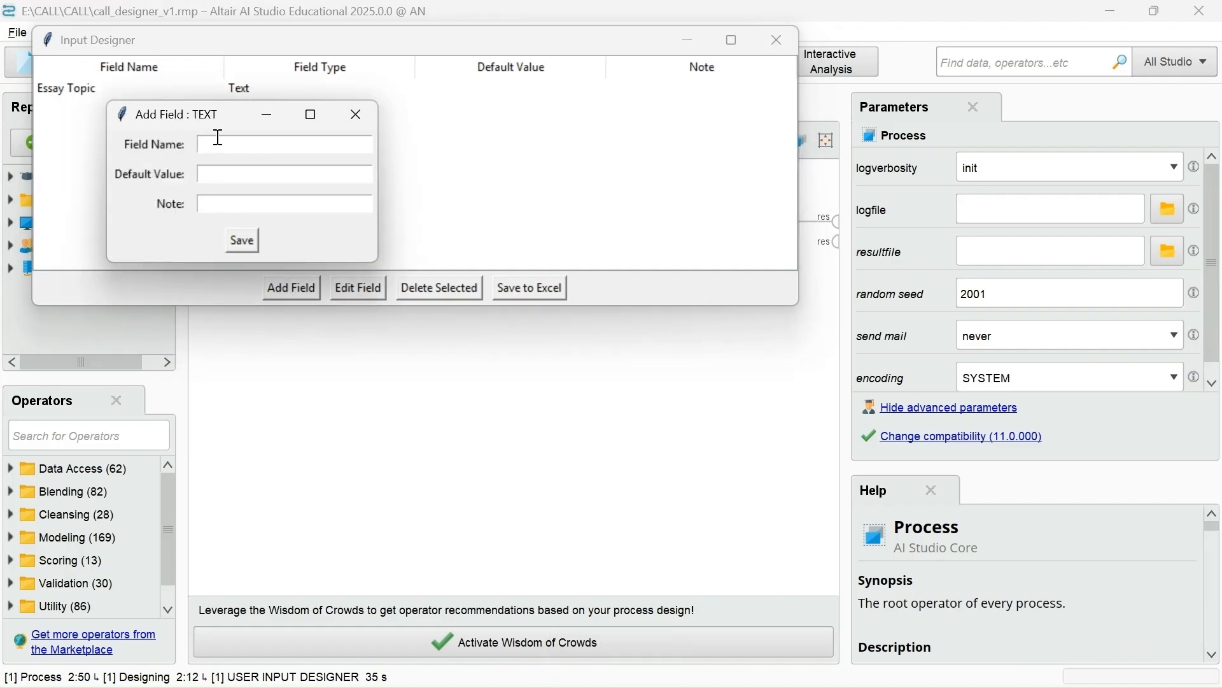
pyautogui.hotkey('ctrl', 'v')
pyautogui.click(240, 237)
# Copy the Type of Feedback heading from Word and rename the second input field as Essay Text, without the colon.
pyautogui.press('ctrl+super+Left')
pyautogui.tripleClick(374, 238)
pyautogui.press('ctrl+super+Right')
pyautogui.click(153, 113)
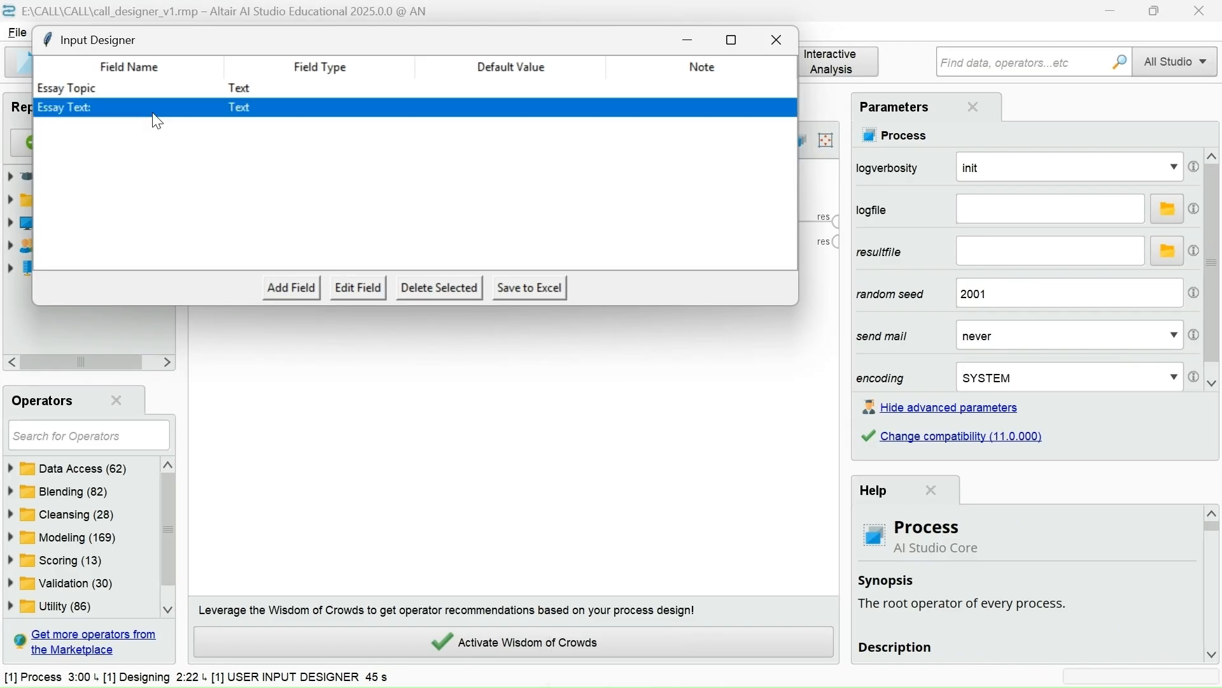
pyautogui.click(359, 287)
pyautogui.click(295, 170)
pyautogui.press('BackSpace')
pyautogui.press('BackSpace')
pyautogui.click(265, 265)
# Start a select field named Type of Feedback and add Grammar as its first default value.
pyautogui.click(284, 277)
pyautogui.click(228, 270)
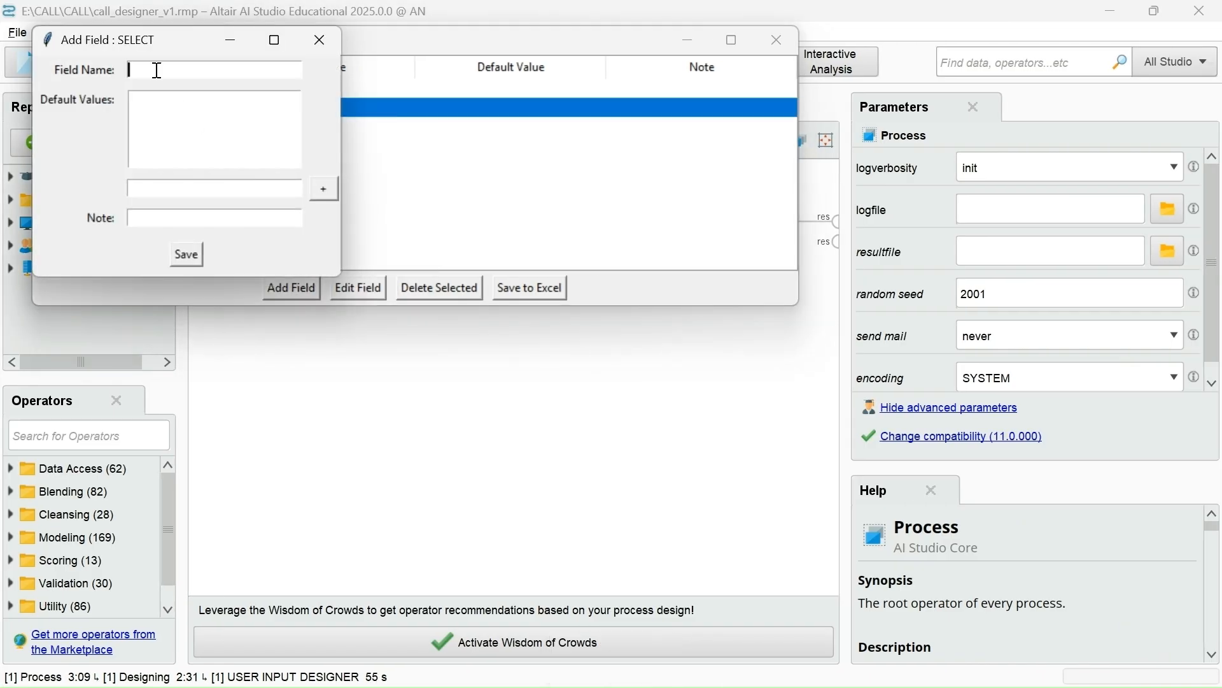
pyautogui.press('ctrl+super+Left')
pyautogui.scroll(-1, 347, 281)
pyautogui.tripleClick(381, 224)
pyautogui.hotkey('ctrl', 'c')
pyautogui.press('ctrl+super+Right')
pyautogui.hotkey('ctrl', 'v')
pyautogui.click(327, 188)
# Copy Structure and Punctuation from the Word document into the Type of Feedback default values.
pyautogui.press('ctrl+super+Left')
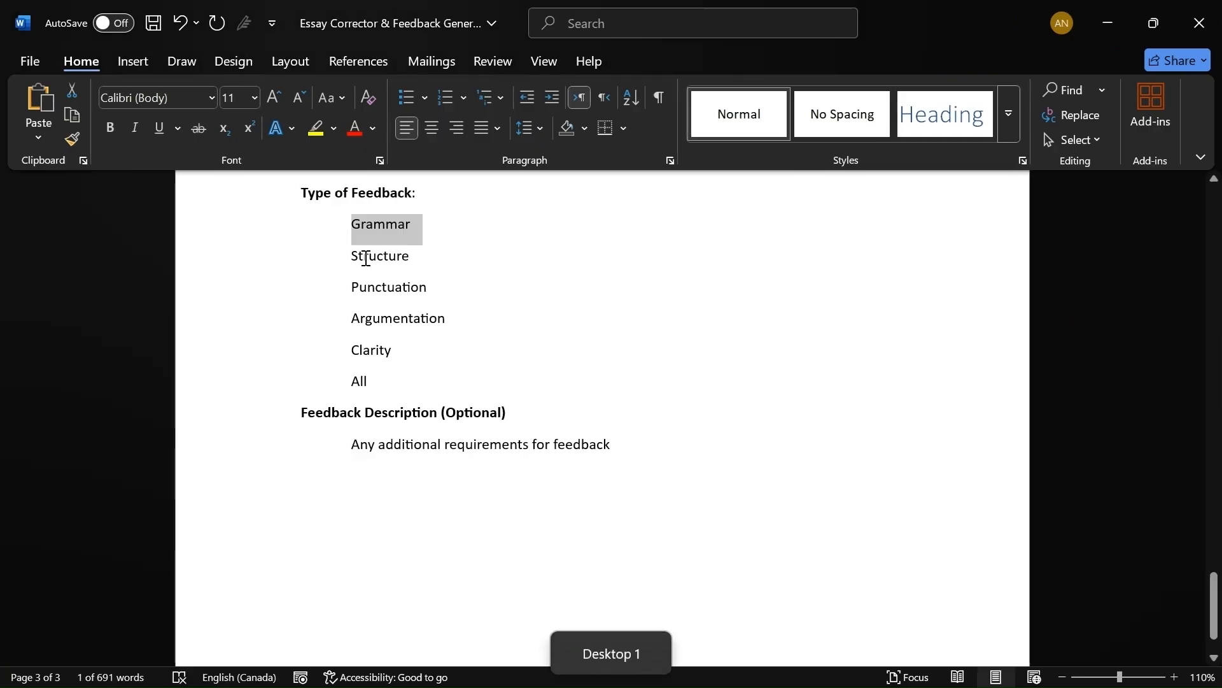
pyautogui.tripleClick(366, 258)
pyautogui.hotkey('ctrl', 'c')
pyautogui.press('ctrl+super+Right')
pyautogui.hotkey('ctrl', 'v')
pyautogui.click(327, 187)
pyautogui.press('ctrl+super+Left')
pyautogui.tripleClick(387, 288)
pyautogui.hotkey('ctrl', 'c')
pyautogui.press('ctrl+super+Right')
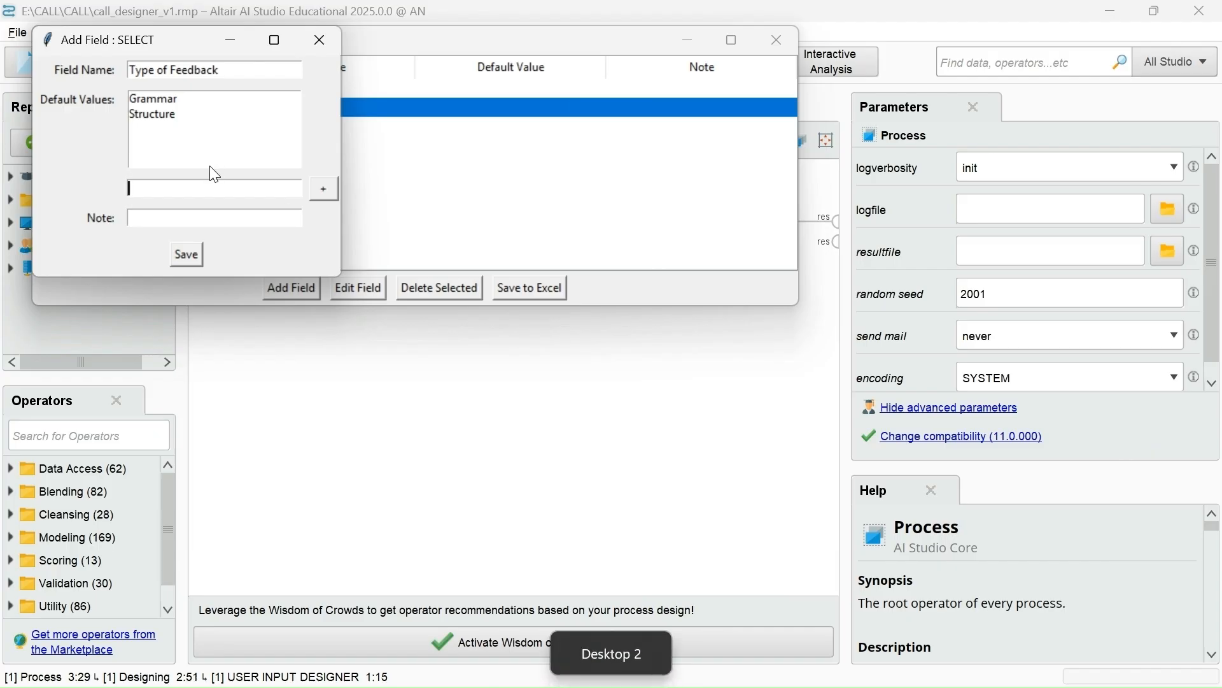
pyautogui.hotkey('ctrl', 'v')
# Copy Argumentation and Clarity from the Word document into the Type of Feedback default values.
pyautogui.press('ctrl+super+Left')
pyautogui.tripleClick(369, 319)
pyautogui.hotkey('ctrl', 'c')
pyautogui.press('ctrl+super+Right')
pyautogui.hotkey('ctrl', 'v')
pyautogui.click(327, 188)
pyautogui.press('ctrl+super+Left')
pyautogui.tripleClick(362, 344)
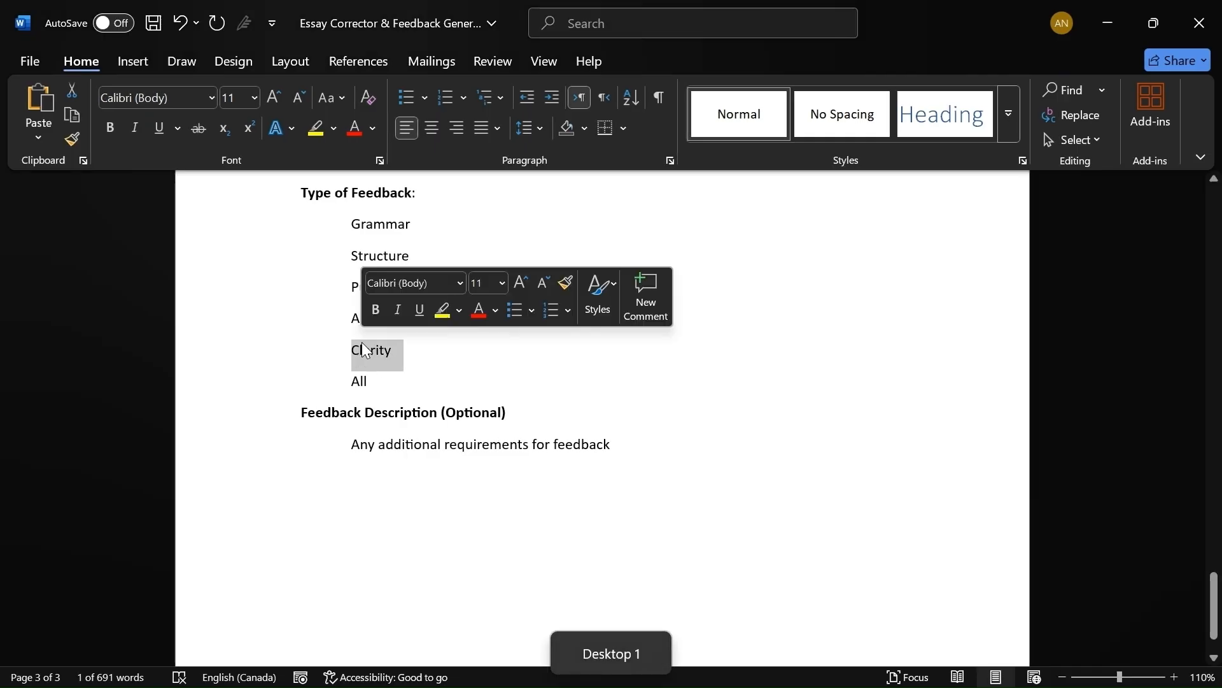
pyautogui.hotkey('ctrl', 'c')
pyautogui.press('ctrl+super+Right')
pyautogui.hotkey('ctrl', 'v')
# Add All as the last Type of Feedback default value and save the select field.
pyautogui.press('ctrl+super+Left')
pyautogui.scroll(-1, 311, 375)
pyautogui.tripleClick(356, 344)
pyautogui.hotkey('ctrl', 'c')
pyautogui.press('ctrl+super+Right')
pyautogui.hotkey('ctrl', 'v')
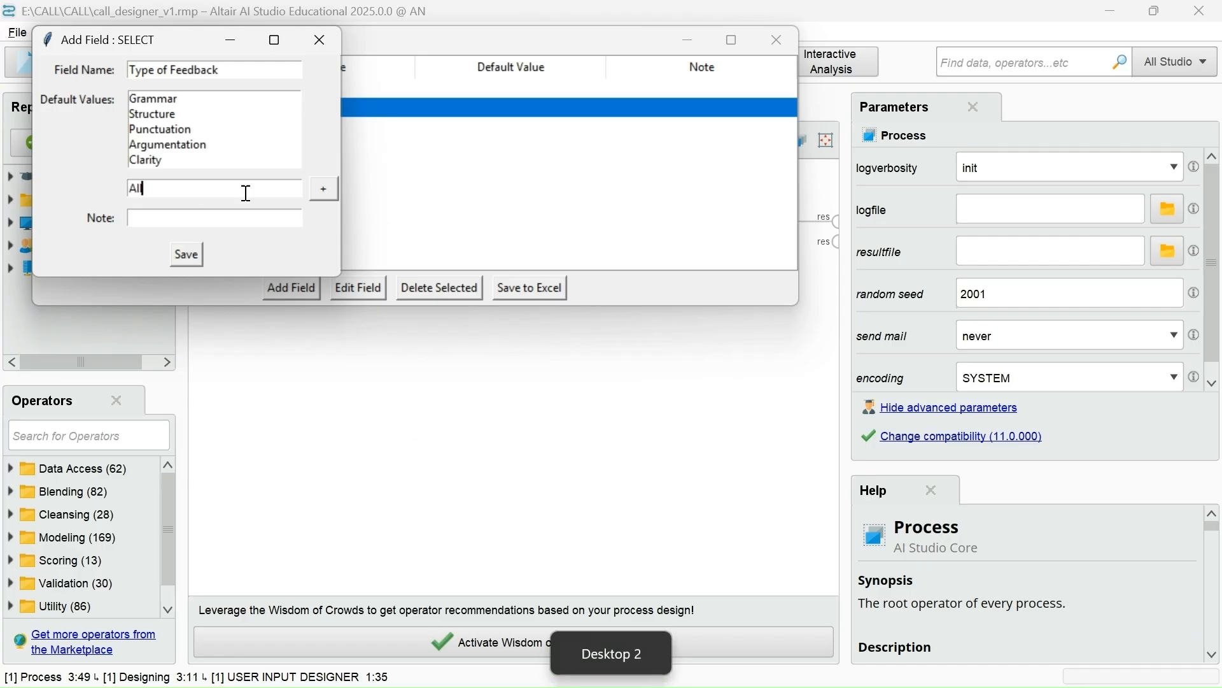
pyautogui.click(324, 188)
pyautogui.click(192, 256)
# Start a new text field and name it Feedback Description (Optional), copied from the Word document.
pyautogui.press('ctrl+super+Left')
pyautogui.scroll(-1, 330, 298)
pyautogui.tripleClick(342, 340)
pyautogui.hotkey('ctrl', 'c')
pyautogui.press('ctrl+super+Right')
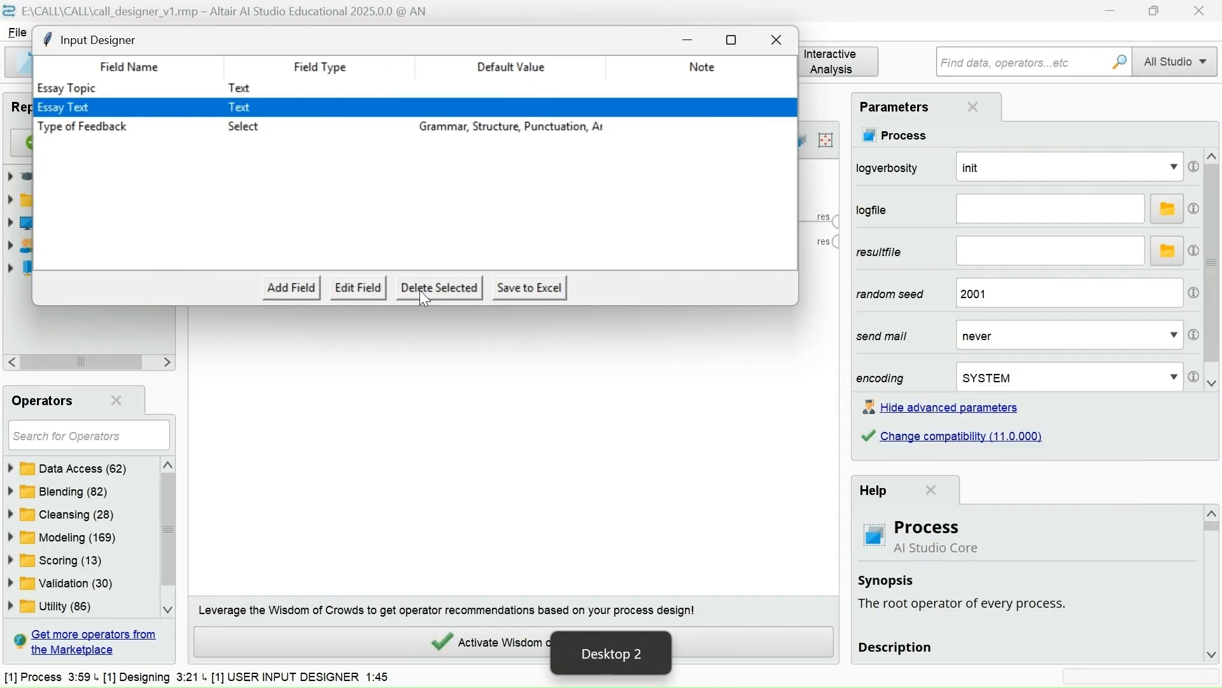
pyautogui.click(291, 287)
pyautogui.click(96, 114)
pyautogui.click(218, 95)
pyautogui.hotkey('ctrl', 'v')
# Enter "Any additional requirements for feedback" as the field's note and save the field.
pyautogui.press('ctrl+super+Left')
pyautogui.tripleClick(382, 369)
pyautogui.hotkey('ctrl', 'c')
pyautogui.press('ctrl+super+Right')
pyautogui.click(171, 153)
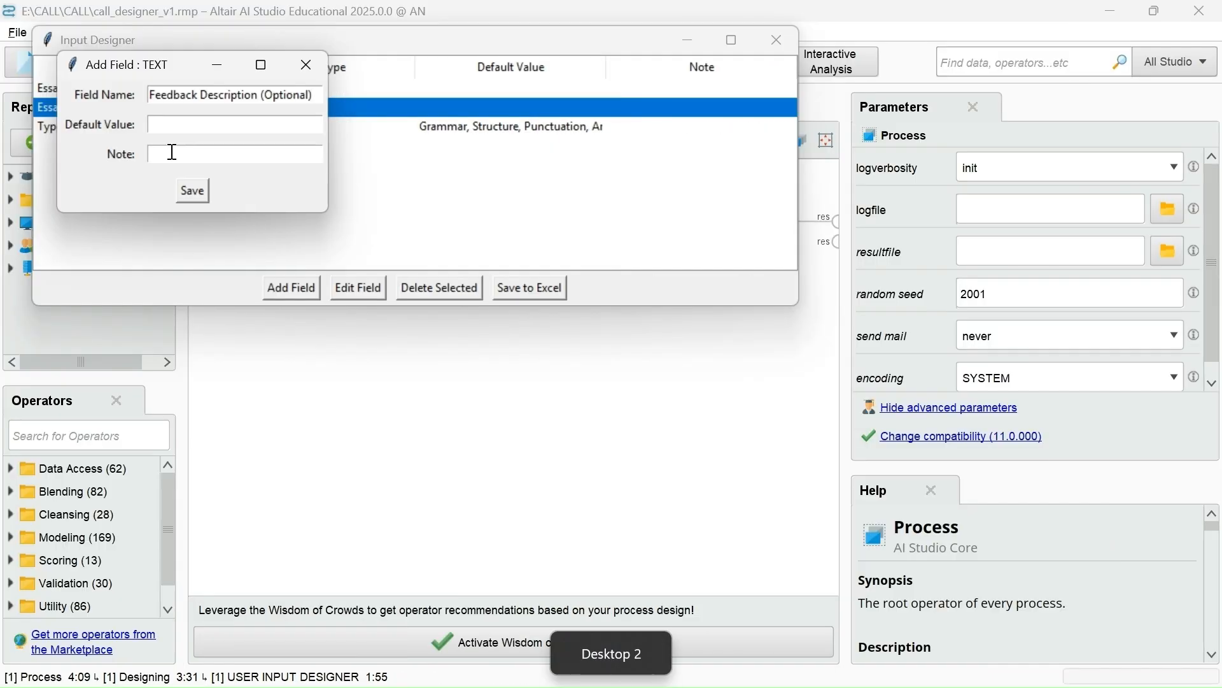
pyautogui.hotkey('ctrl', 'v')
pyautogui.click(192, 190)
# Save the input fields to Excel in the "5. Essay Corrector Feedback Generator" folder and close the Input Designer.
pyautogui.click(531, 288)
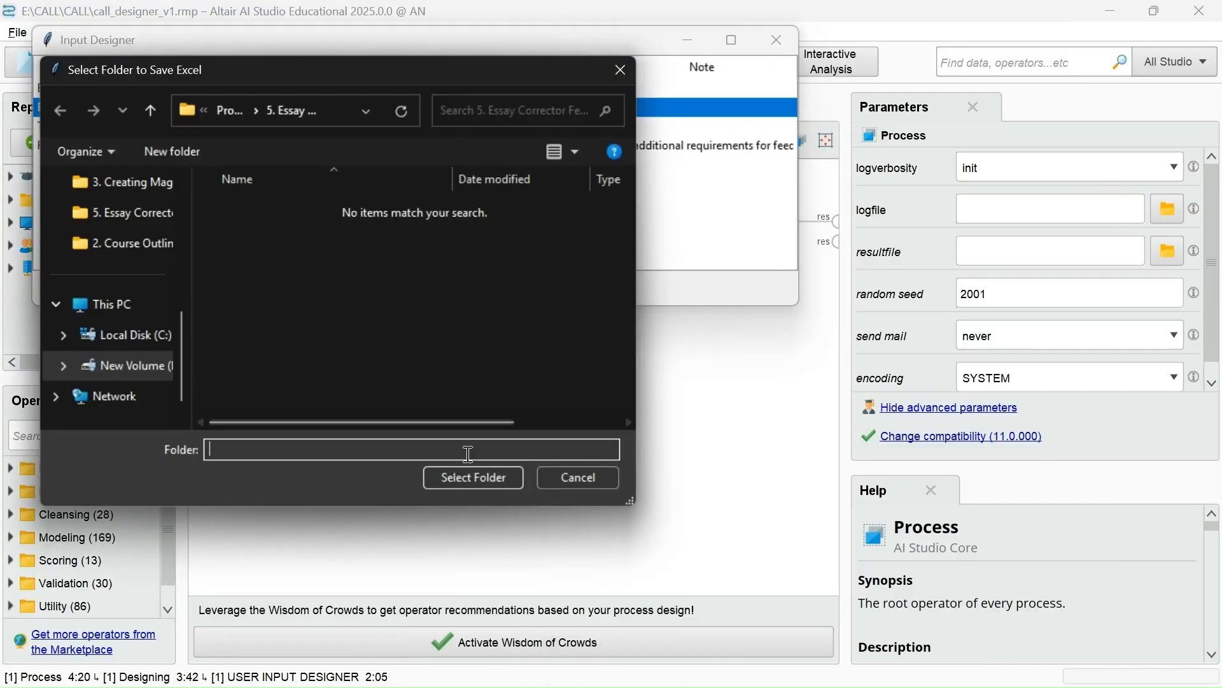
pyautogui.click(469, 474)
pyautogui.click(663, 420)
pyautogui.click(776, 39)
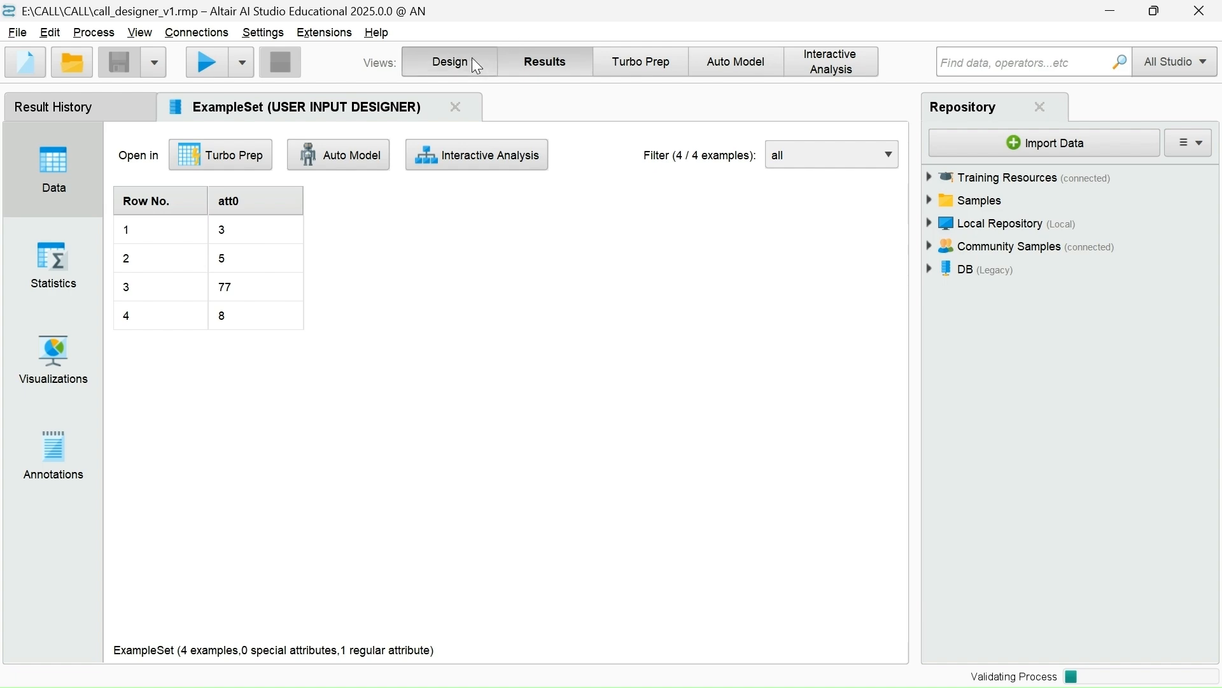
# Return to the process design and export the process as Design into Prompt base applications > 5. Essay Corrector Feedback Generator.
pyautogui.click(476, 62)
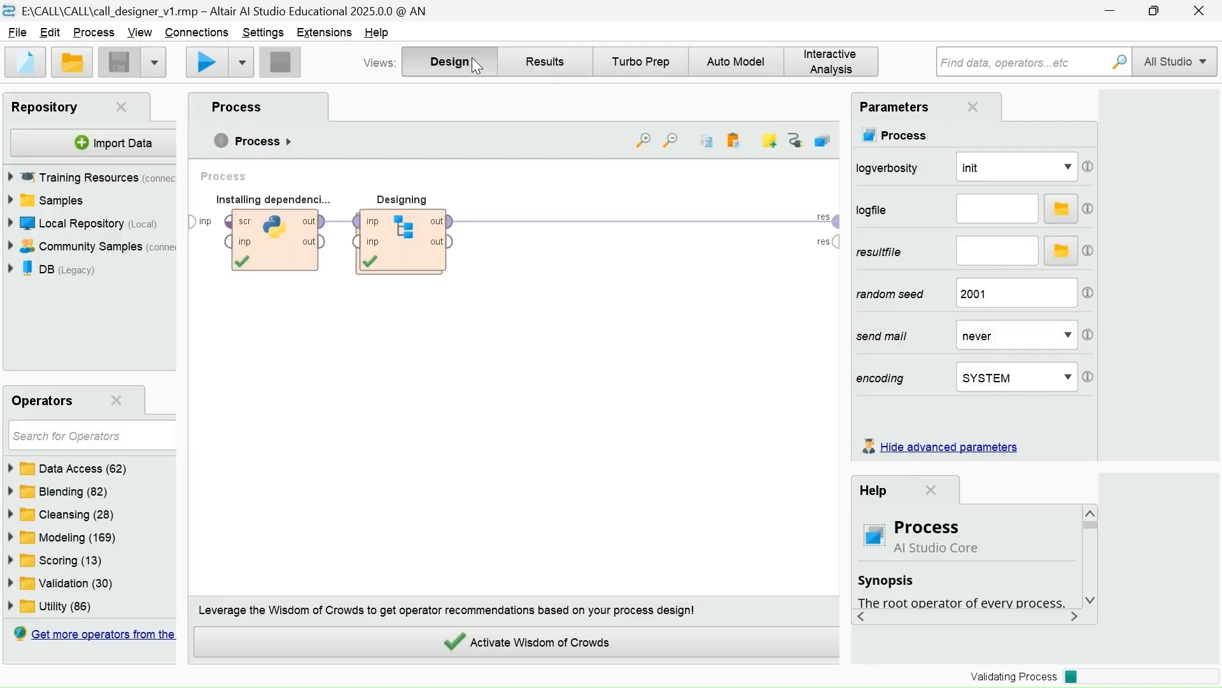
pyautogui.click(17, 31)
pyautogui.click(83, 242)
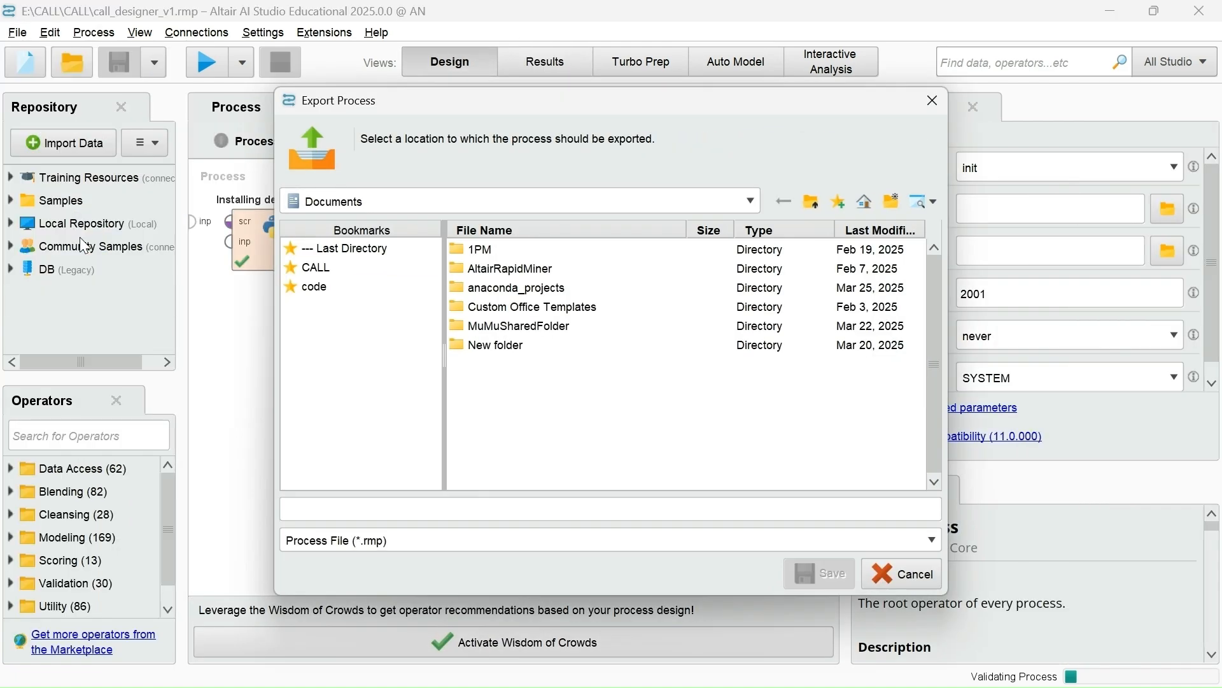
pyautogui.click(319, 266)
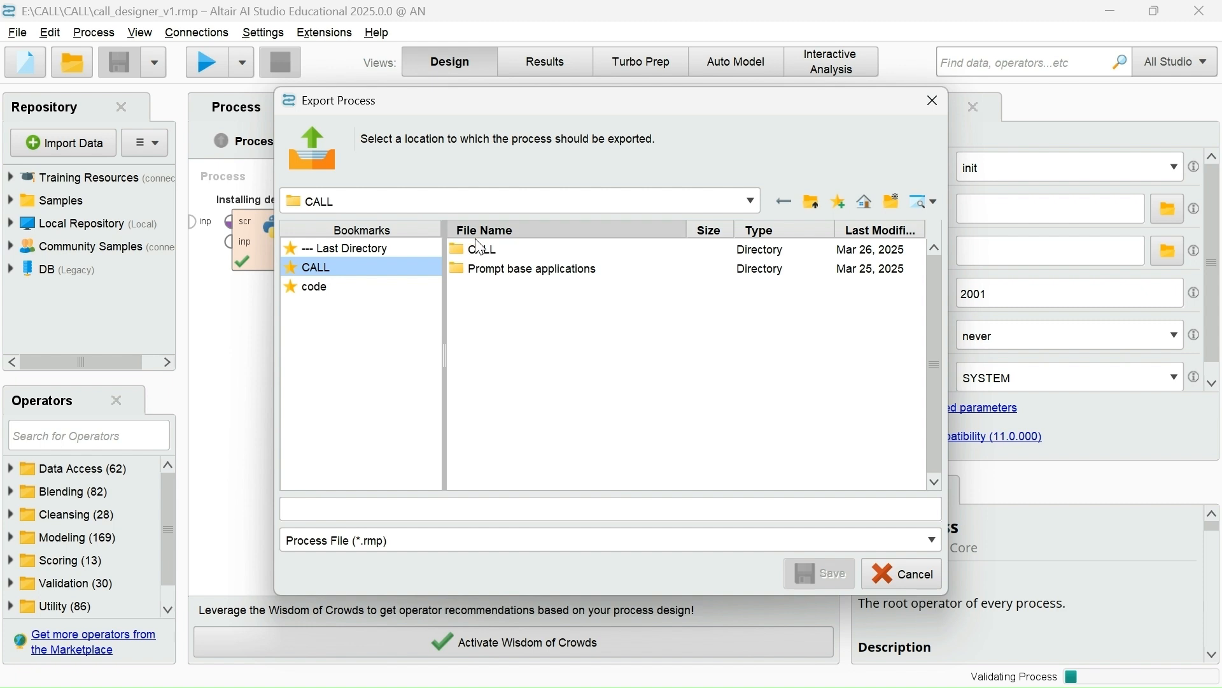
pyautogui.doubleClick(540, 270)
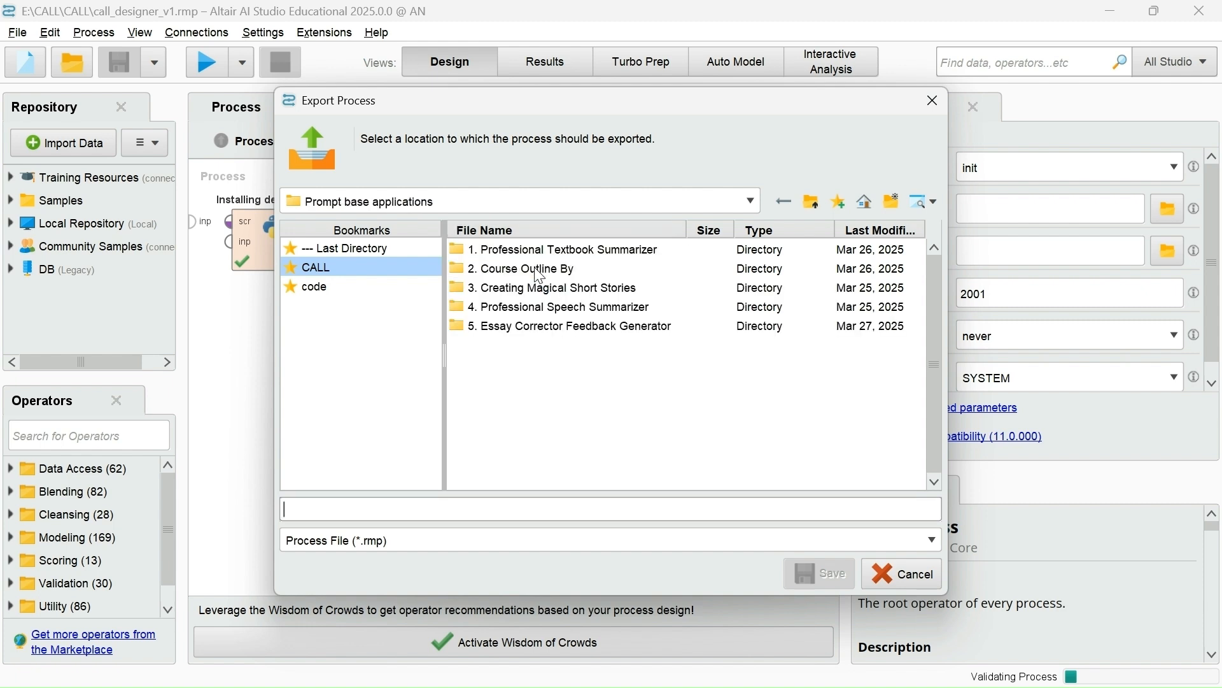
pyautogui.doubleClick(509, 327)
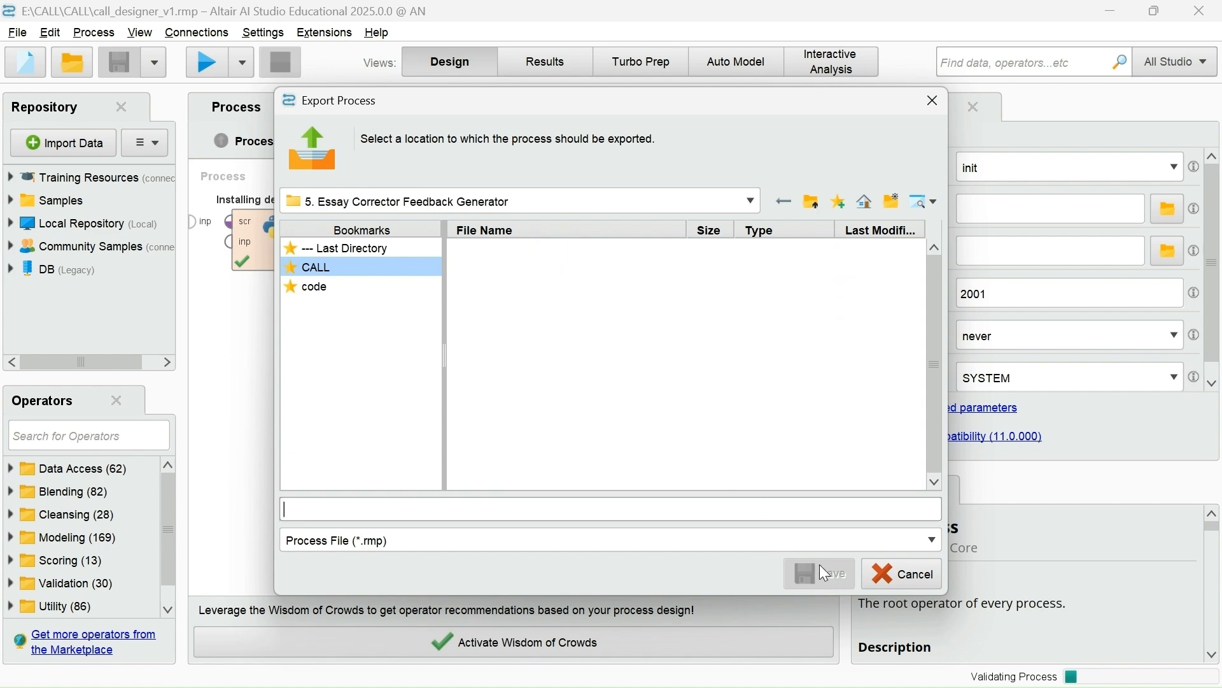
pyautogui.write('Design')
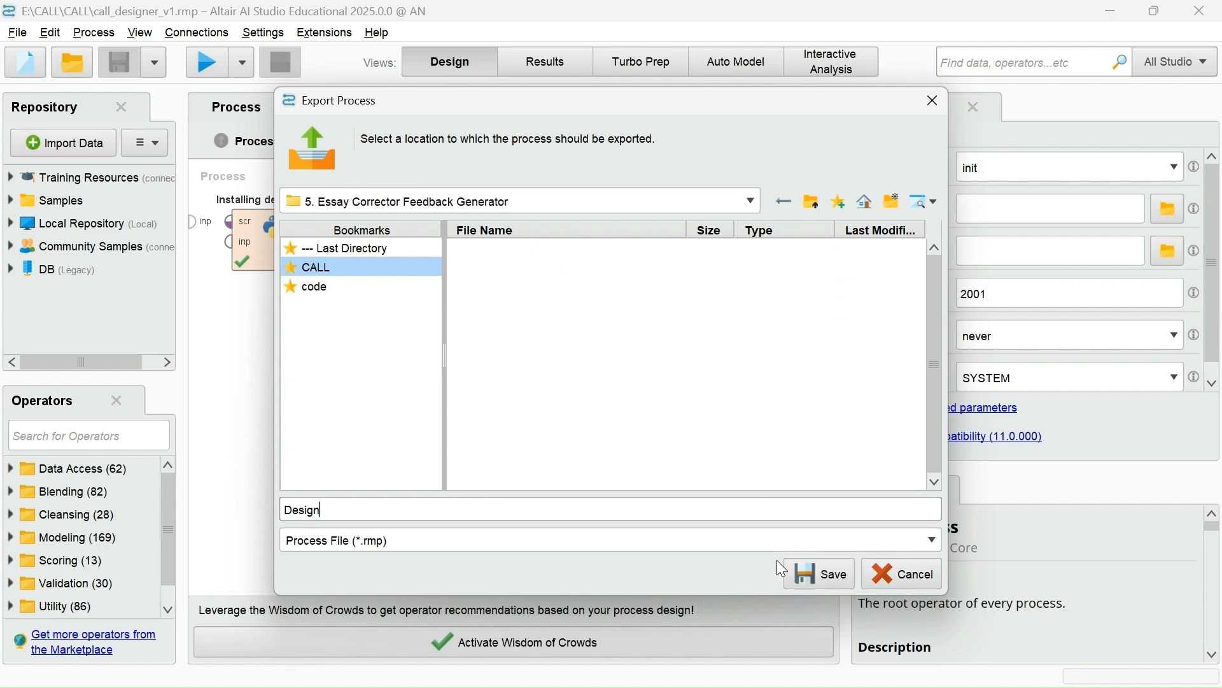
pyautogui.click(820, 578)
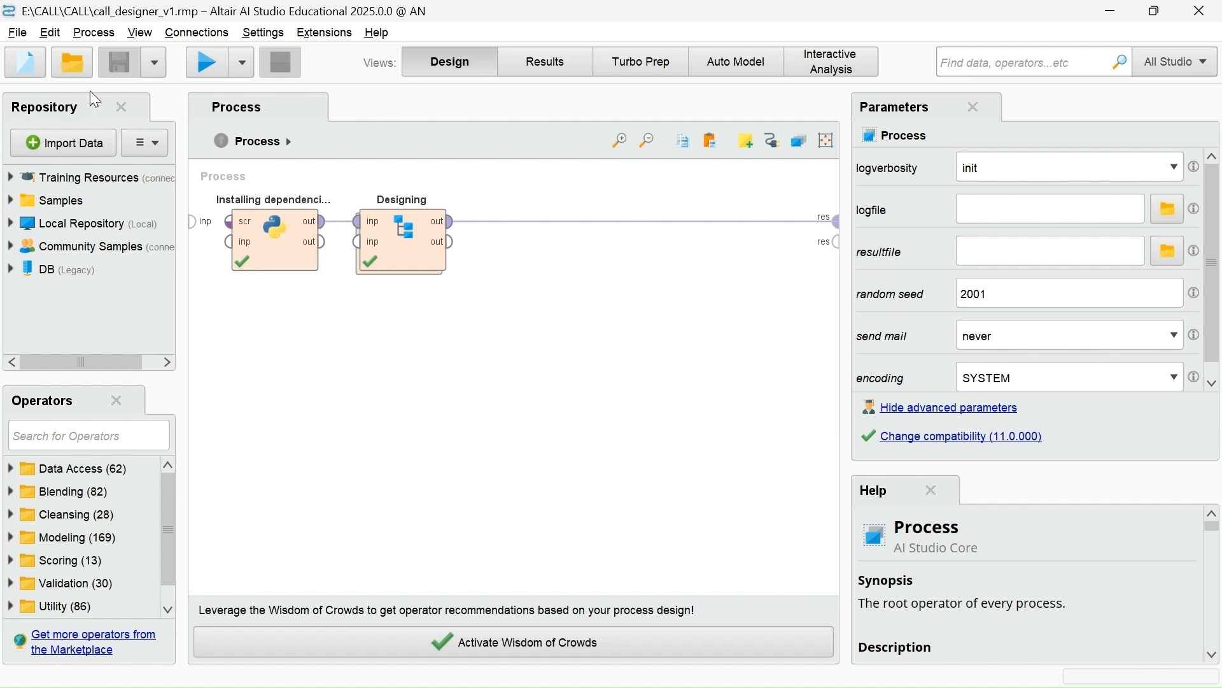
# Import the process file cal_application_v2.rmp from the inner CALL folder.
pyautogui.click(26, 31)
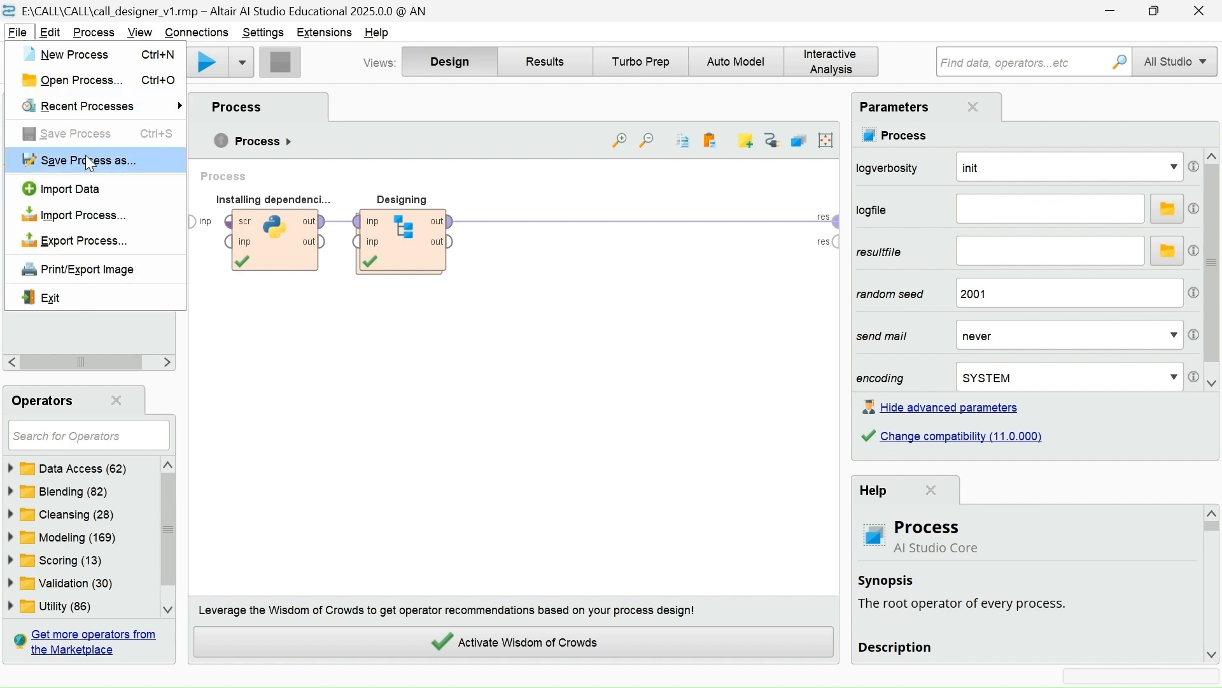
pyautogui.click(78, 208)
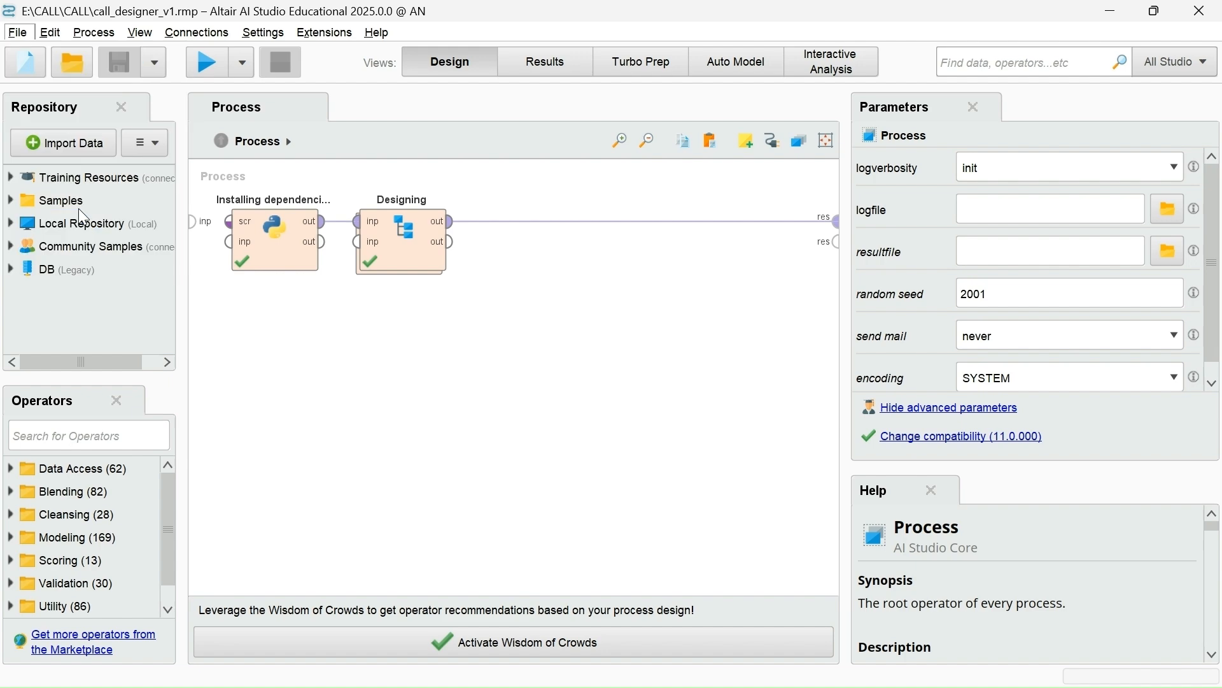
pyautogui.click(320, 268)
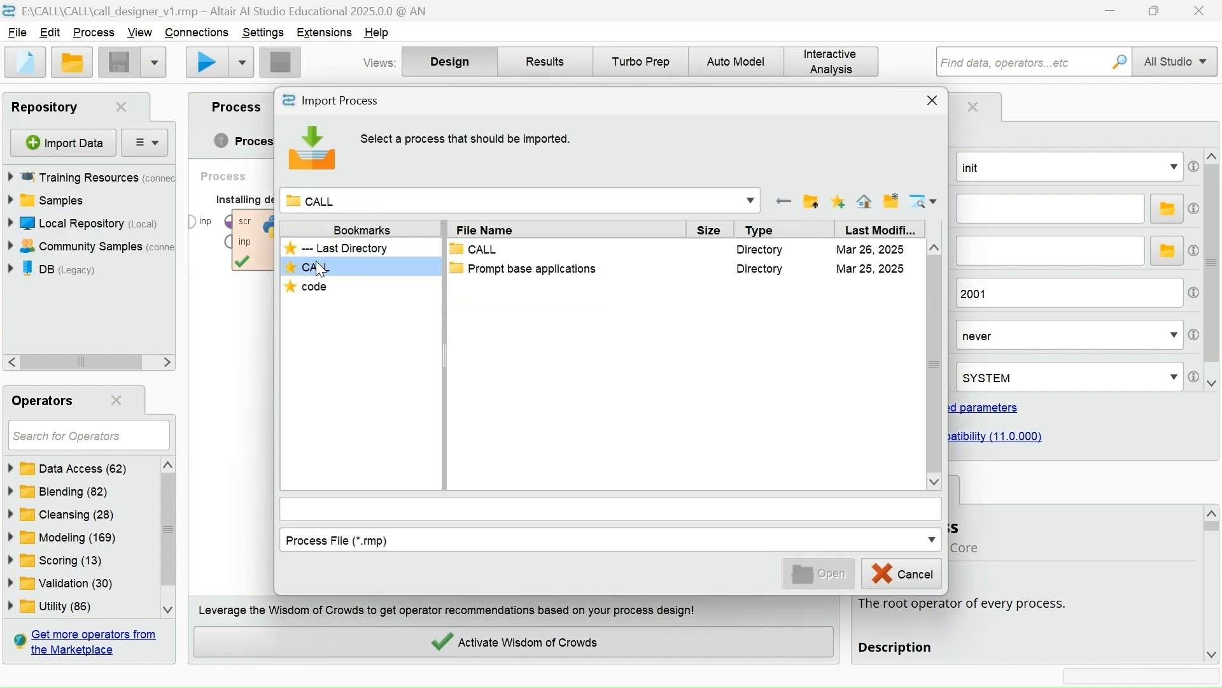
pyautogui.doubleClick(509, 254)
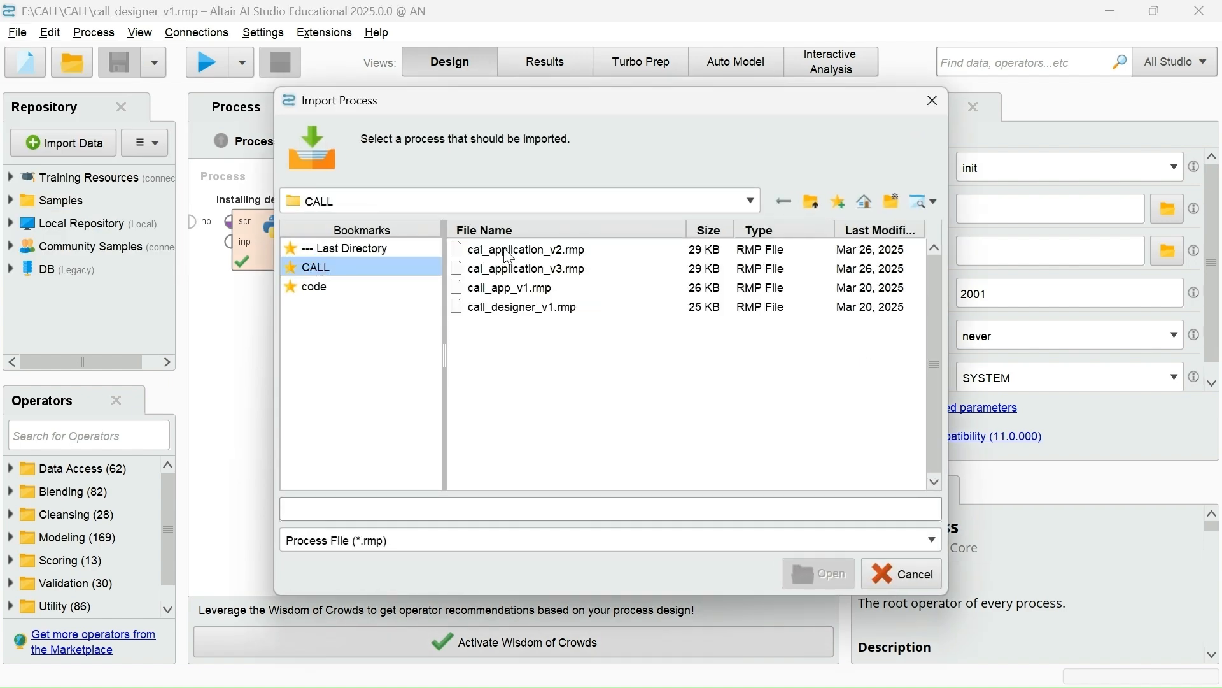
pyautogui.click(522, 254)
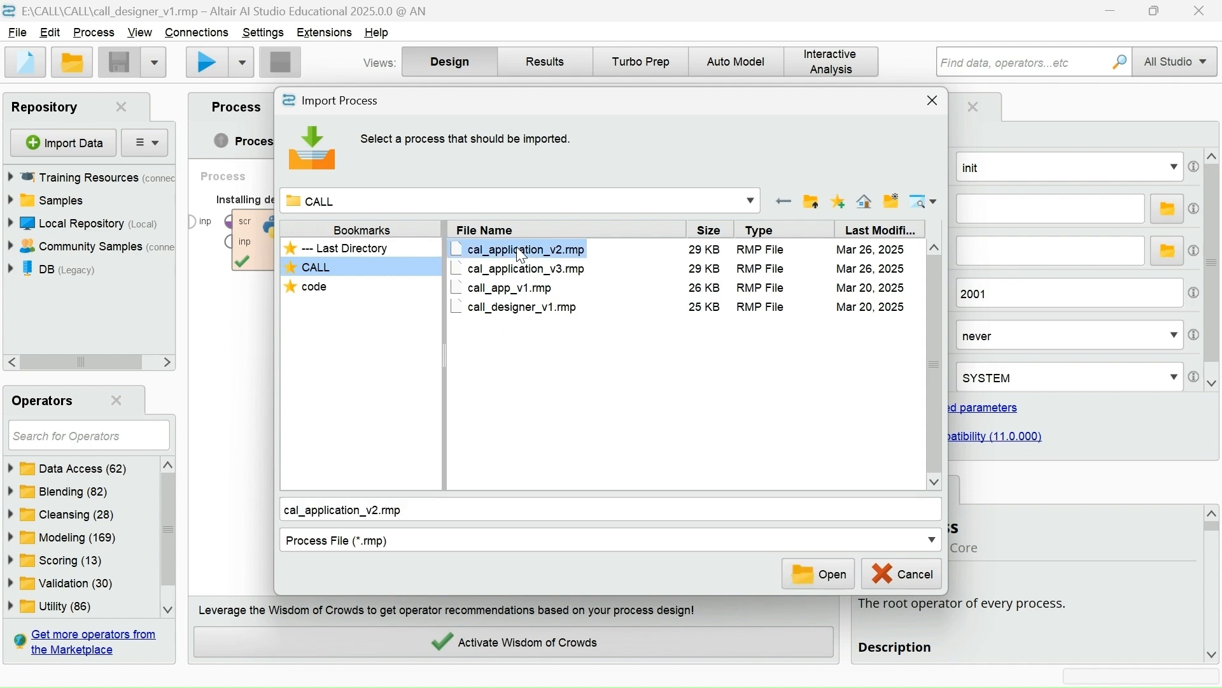
pyautogui.click(803, 574)
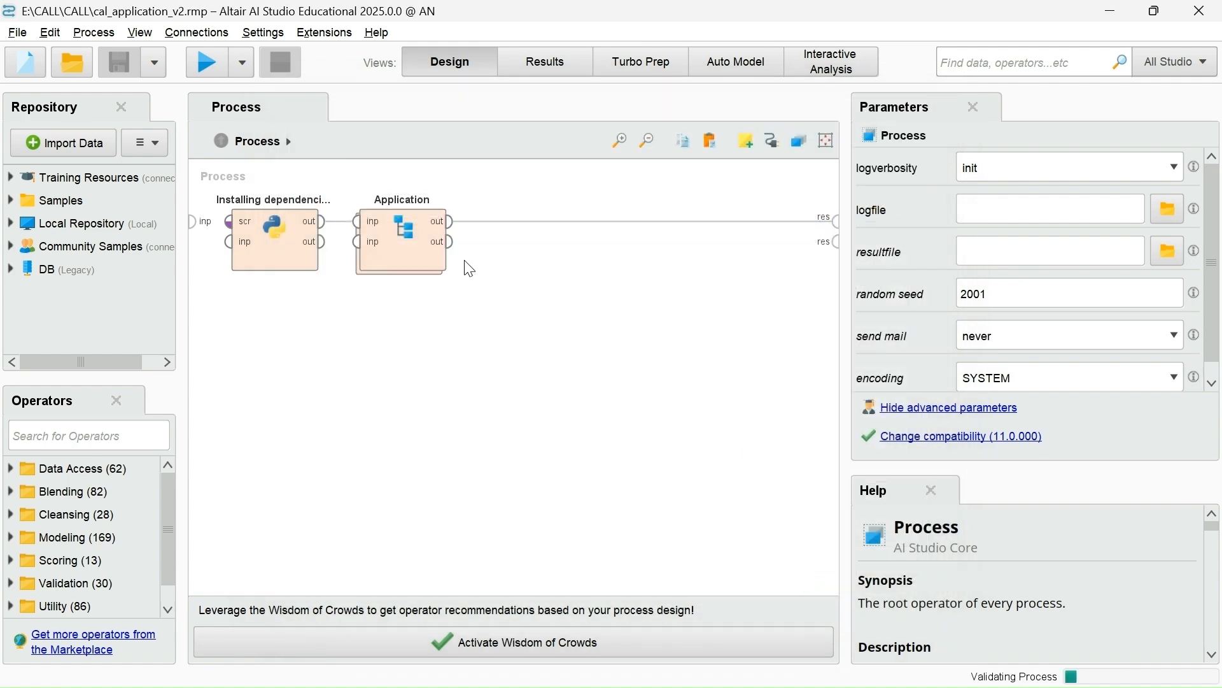
# Run the application process and load the fields Excel file from the Essay Corrector folder.
pyautogui.click(206, 63)
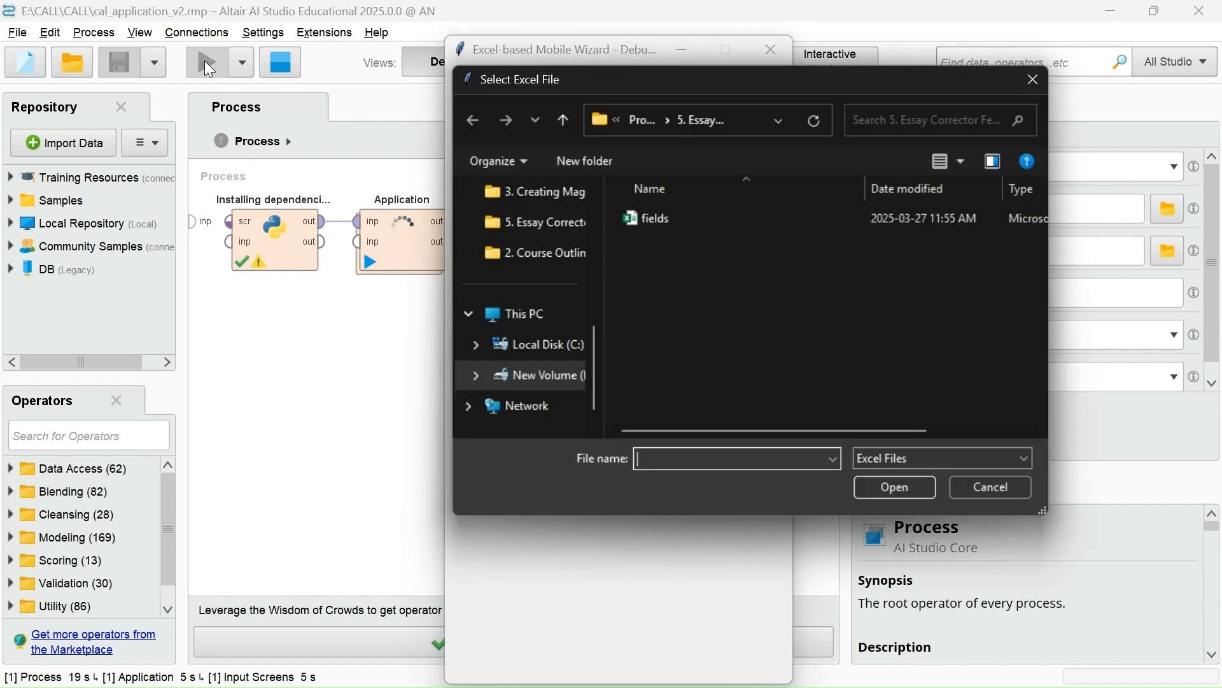
pyautogui.click(682, 222)
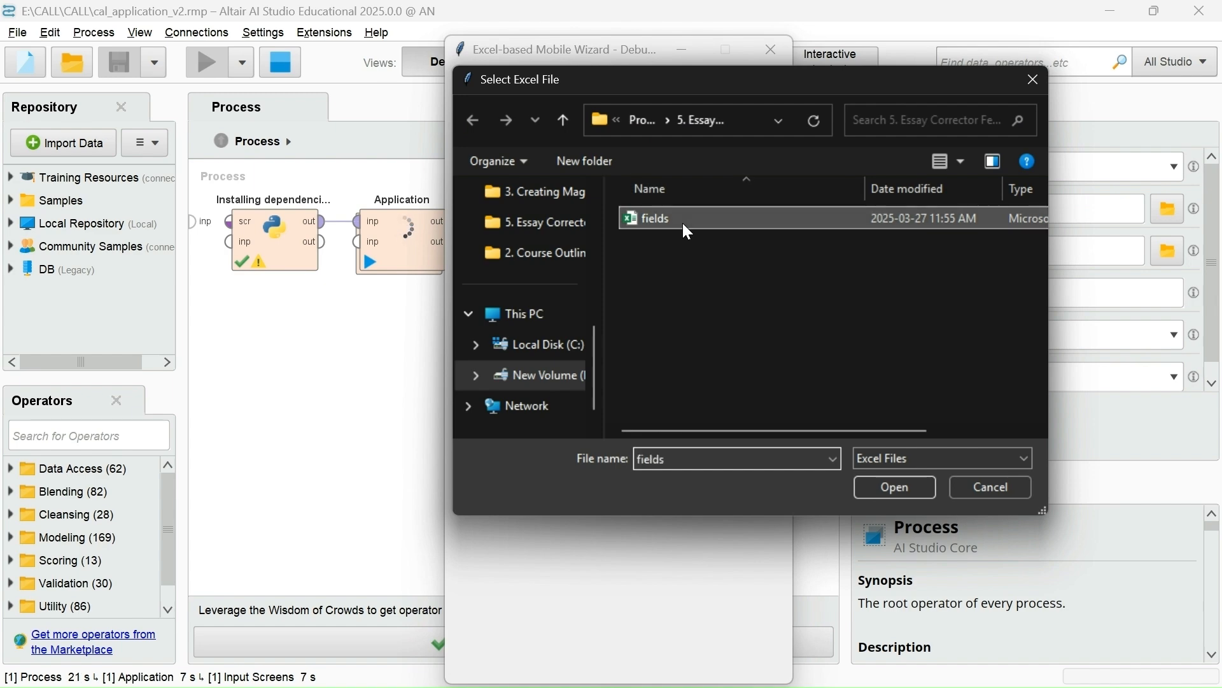
pyautogui.click(891, 490)
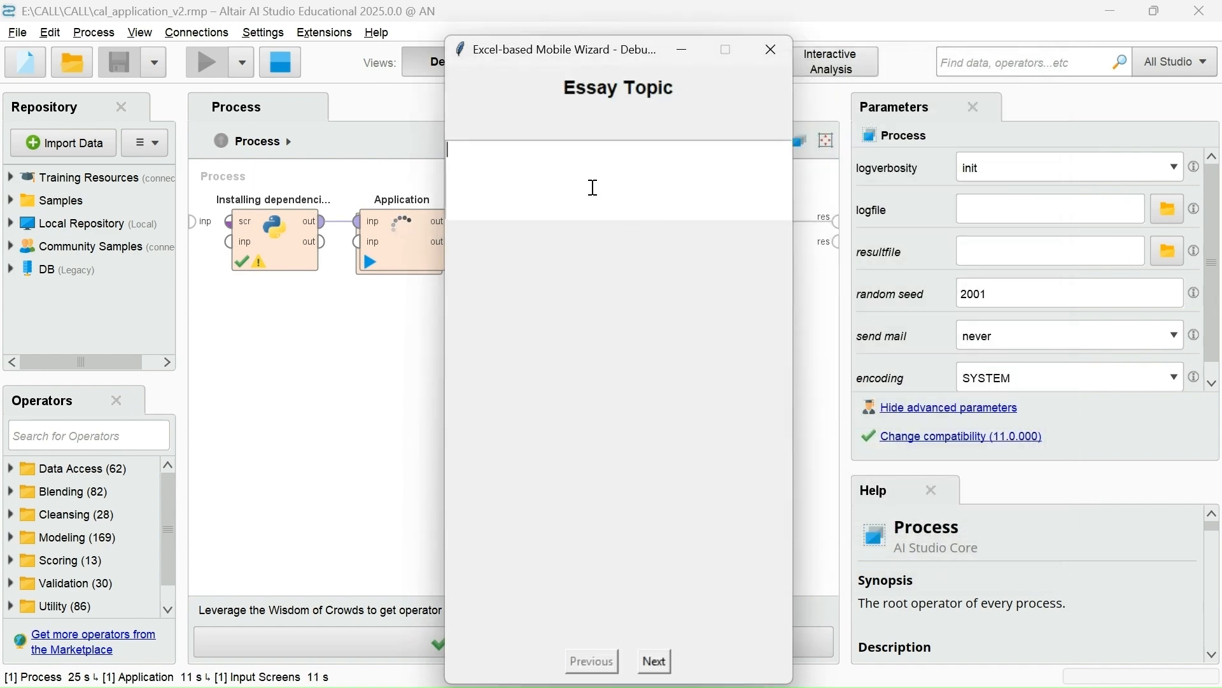
# Move the input wizard window slightly, copy the entire Essay Corrector document in Word, and return to Altair AI Studio.
pyautogui.moveTo(532, 48); pyautogui.dragTo(520, 35)
pyautogui.press('ctrl+super+Left')
pyautogui.hotkey('ctrl', 'a')
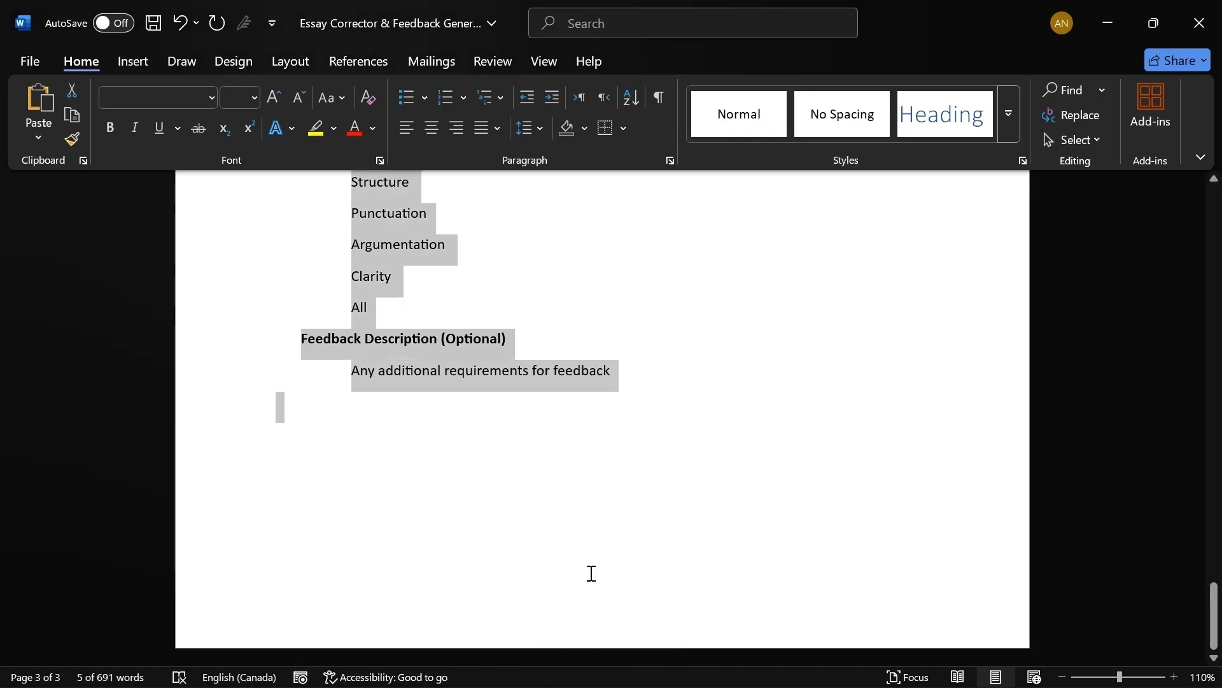
pyautogui.press('ctrl+super+Right')
# Switch to the ChatGPT essay conversation in Chrome and arrange its window side by side with Altair AI Studio.
pyautogui.click(738, 666)
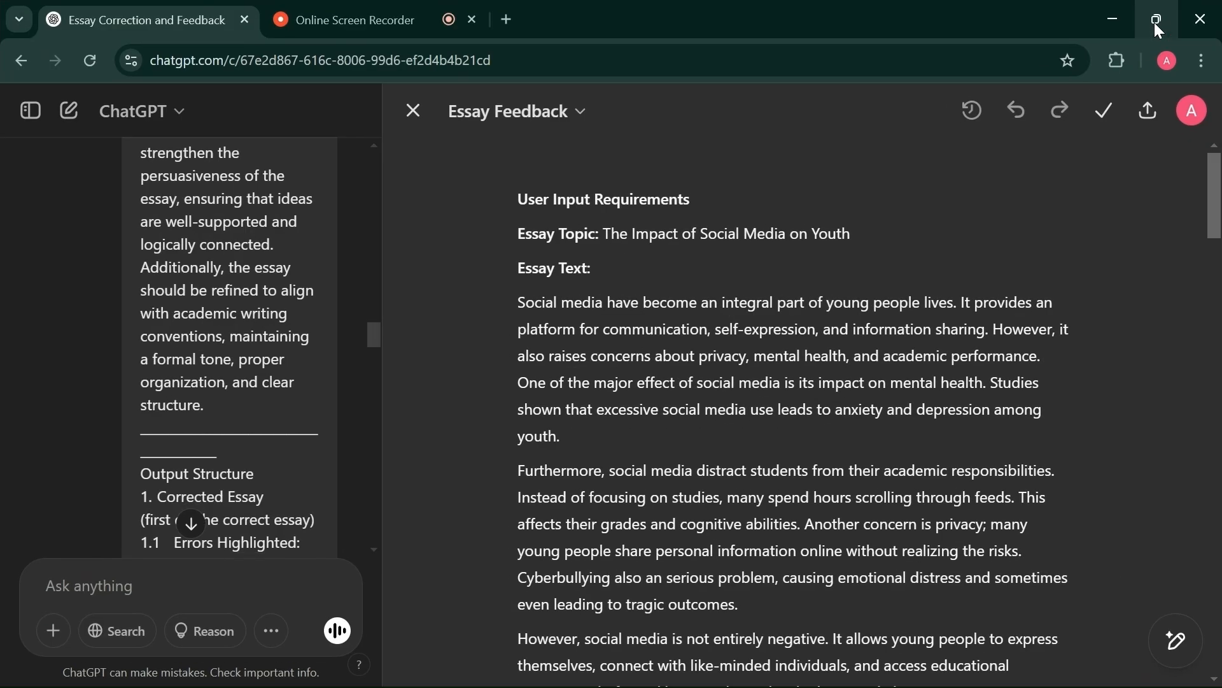
pyautogui.moveTo(1157, 20)
pyautogui.click(1090, 154)
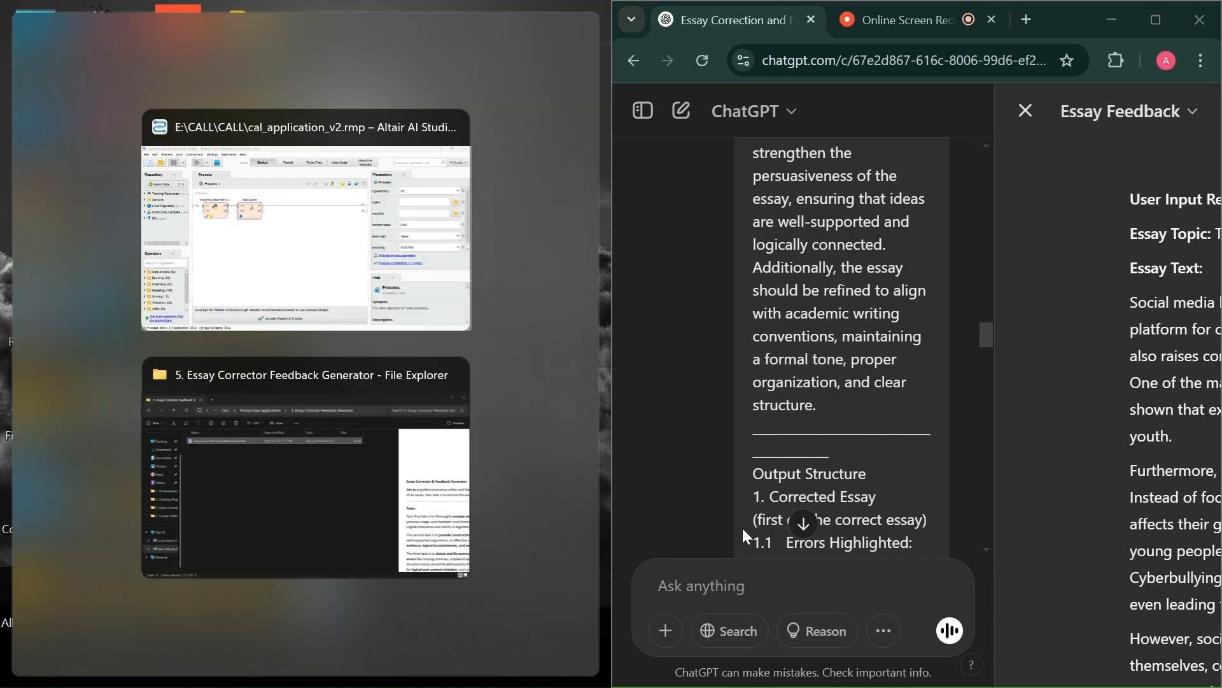
pyautogui.click(356, 270)
# Ask ChatGPT: "Provide dummy data for the above prompts user input".
pyautogui.click(706, 654)
pyautogui.write('Provide dummay')
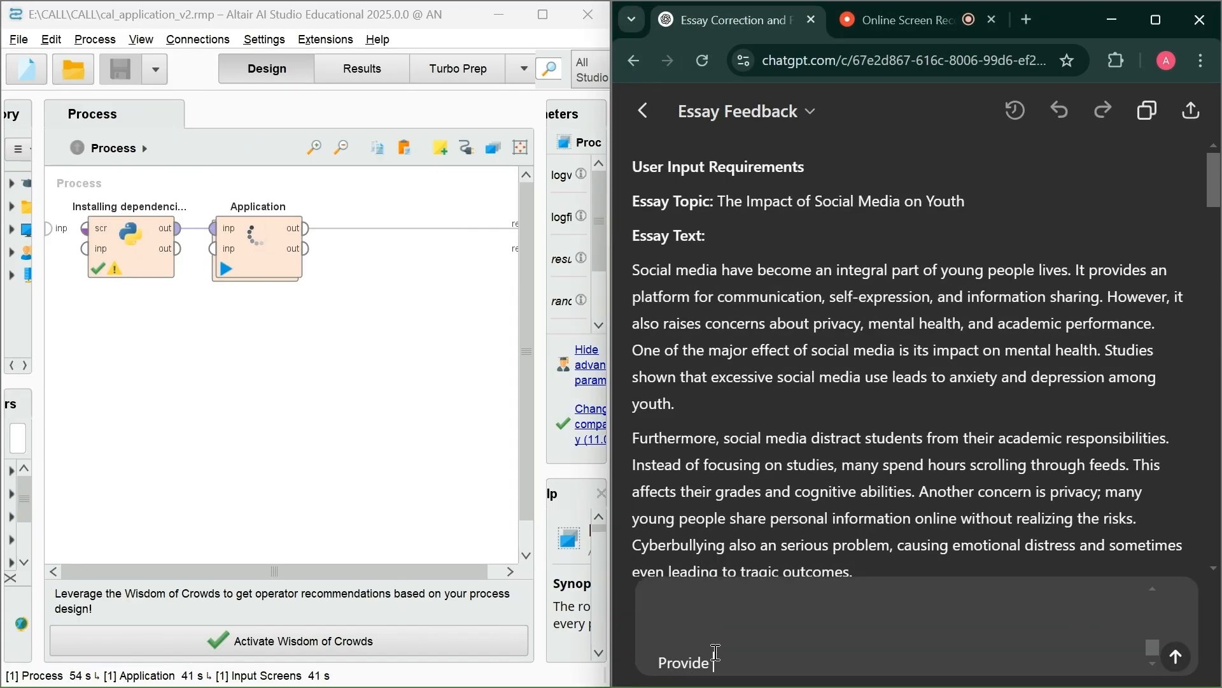
pyautogui.press('BackSpace')
pyautogui.press('BackSpace')
pyautogui.press('BackSpace')
pyautogui.write('y data for t')
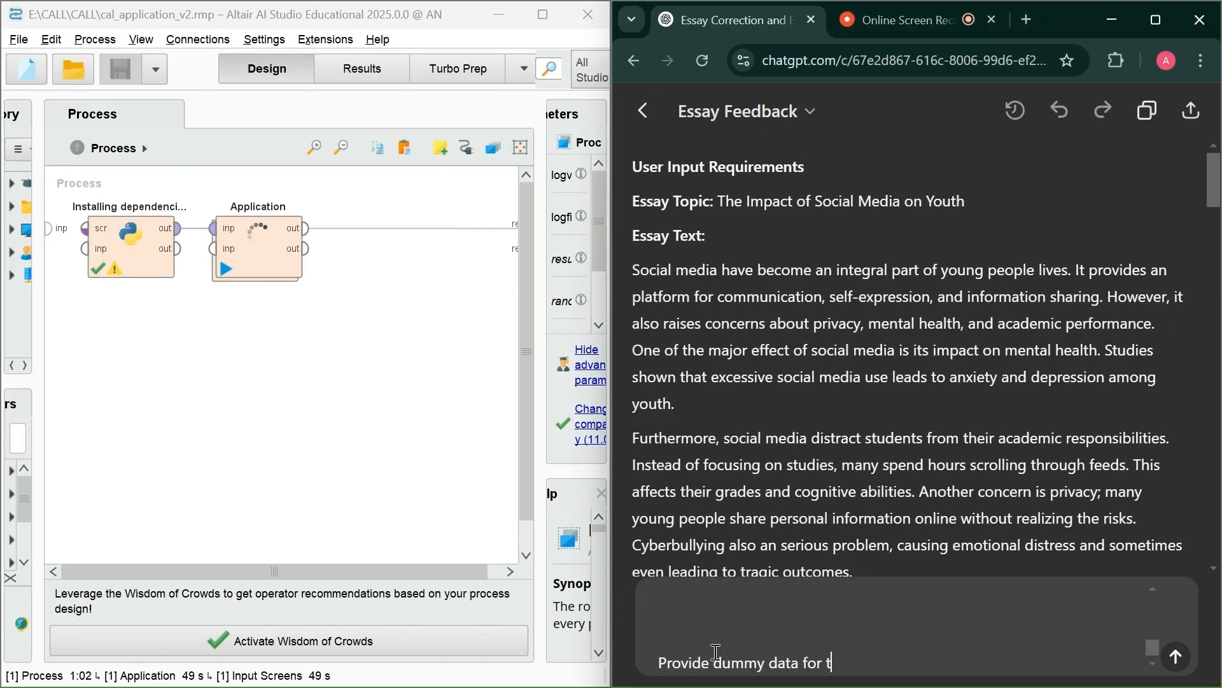
pyautogui.write('he above prompts user input')
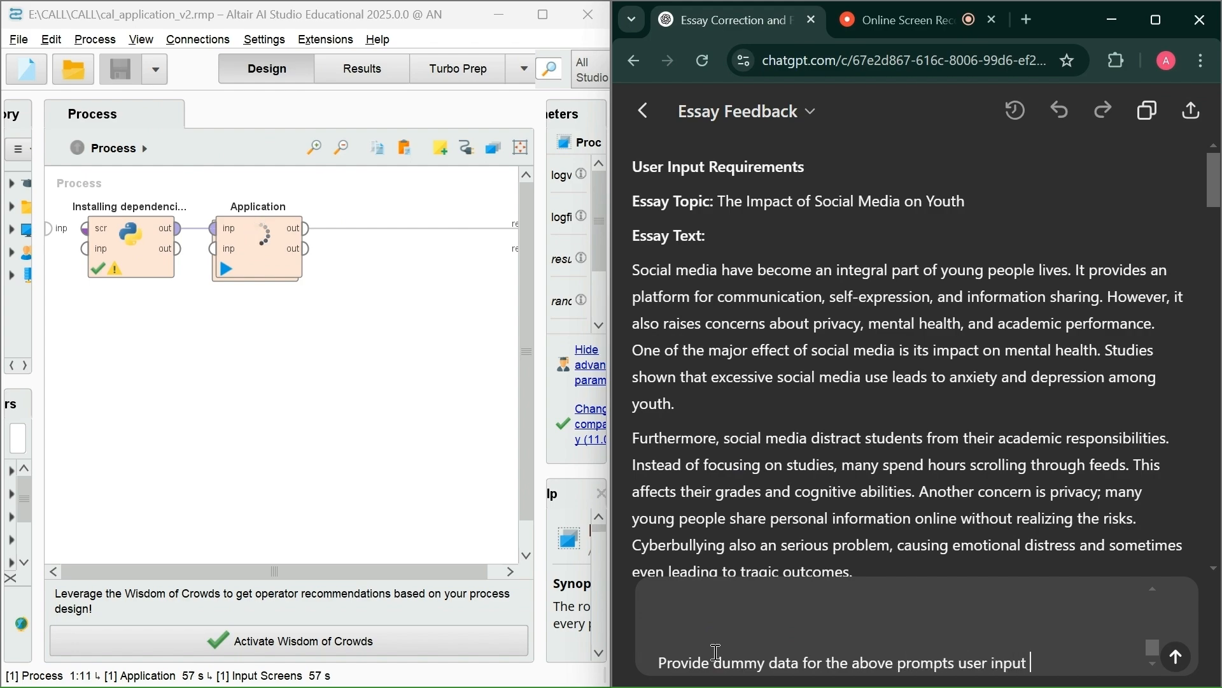
pyautogui.press('Return')
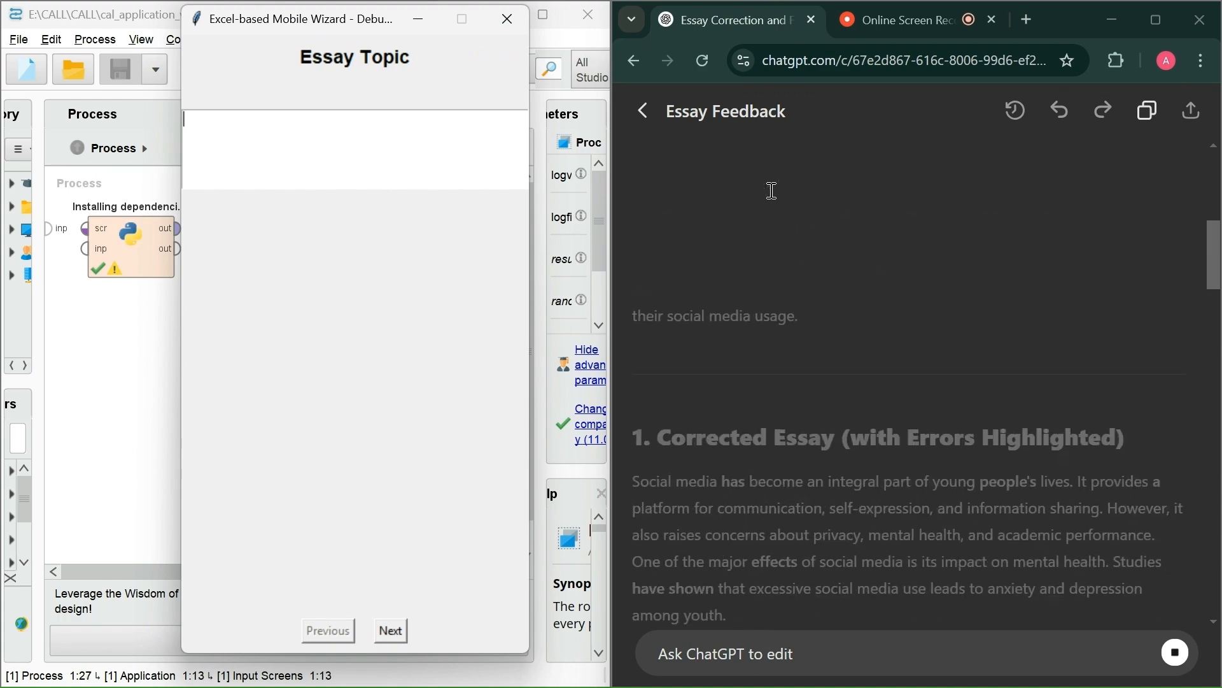
# Reopen the Essay Feedback document in the ChatGPT conversation and select the essay topic "The Impact of Social Media on Youth".
pyautogui.click(643, 110)
pyautogui.scroll(-5, 759, 261)
pyautogui.click(824, 333)
pyautogui.moveTo(720, 201); pyautogui.dragTo(969, 201)
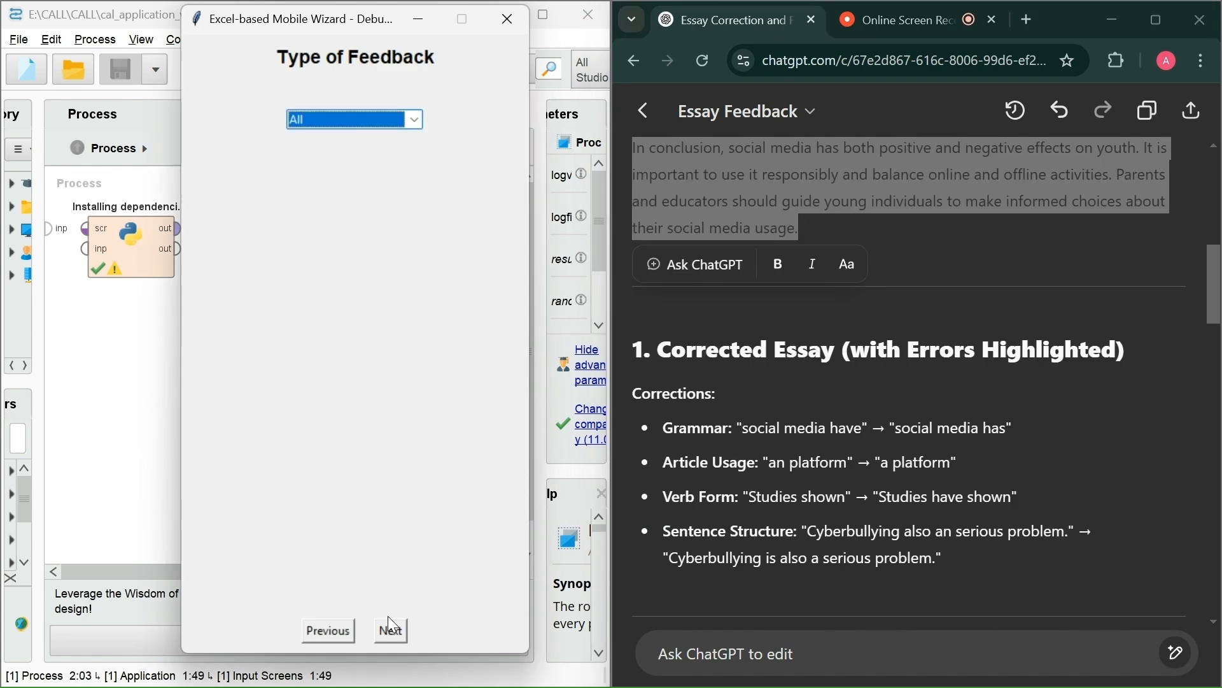
# Finish the input wizard with feedback type All and no feedback description, saving the XML in the 5. Essay Corrector Feedback Generator folder.
pyautogui.click(391, 630)
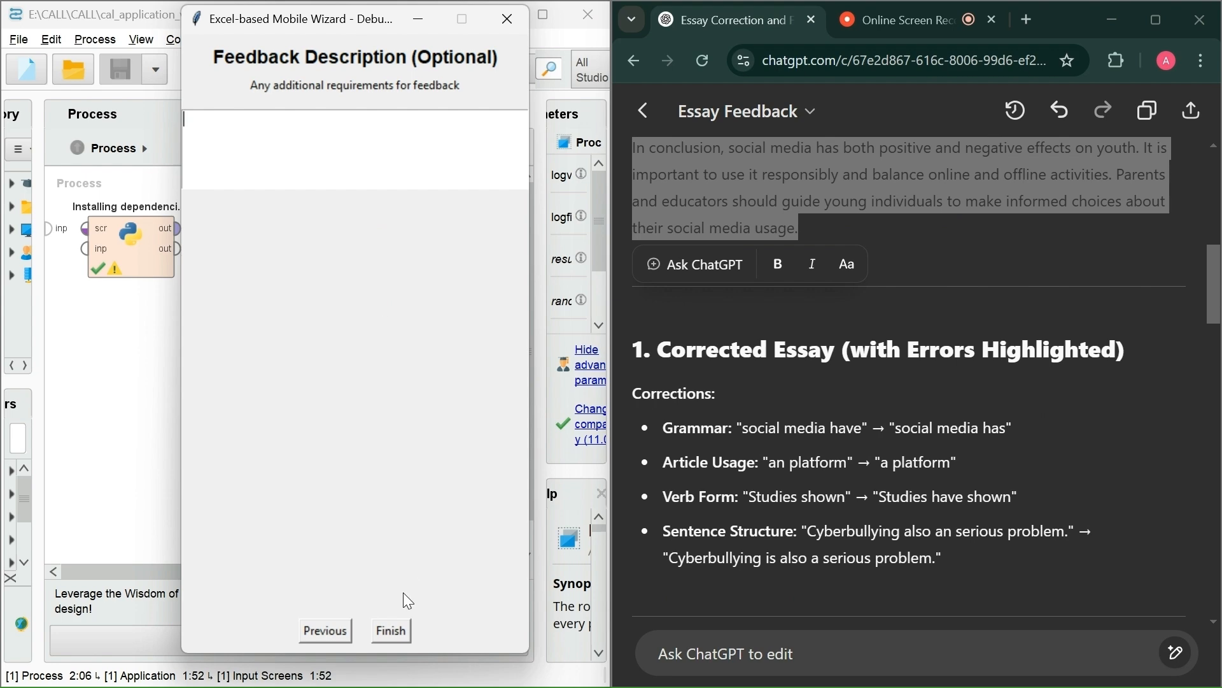
pyautogui.click(391, 630)
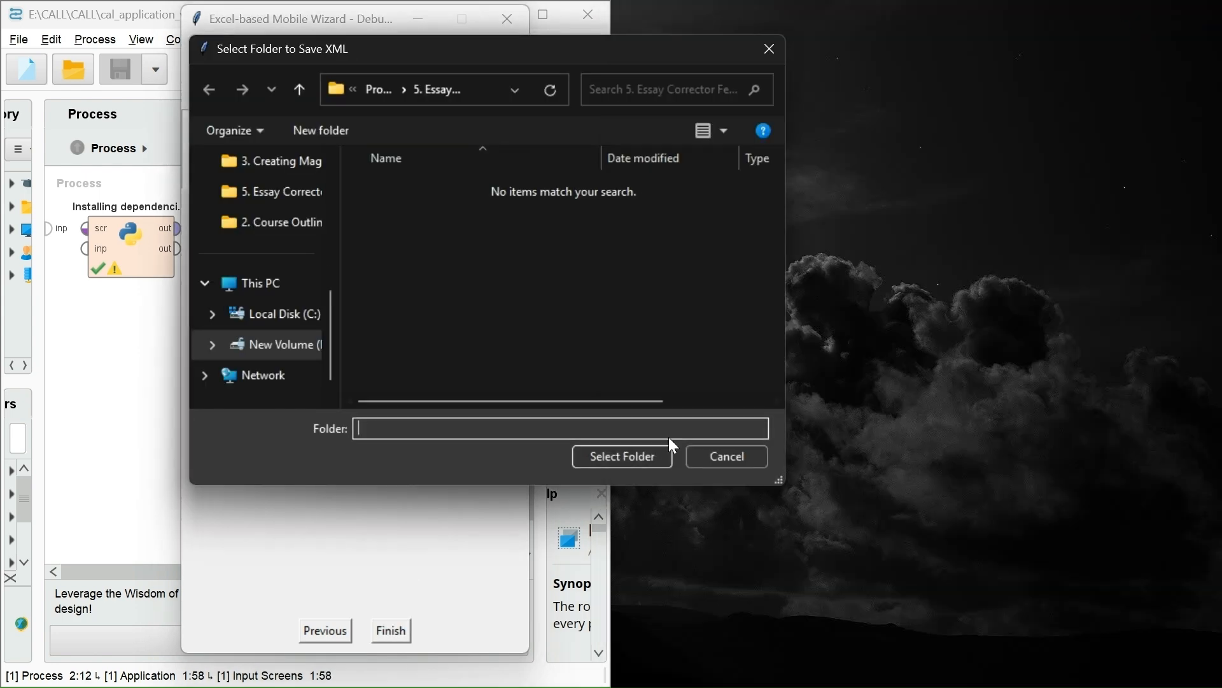
pyautogui.click(663, 456)
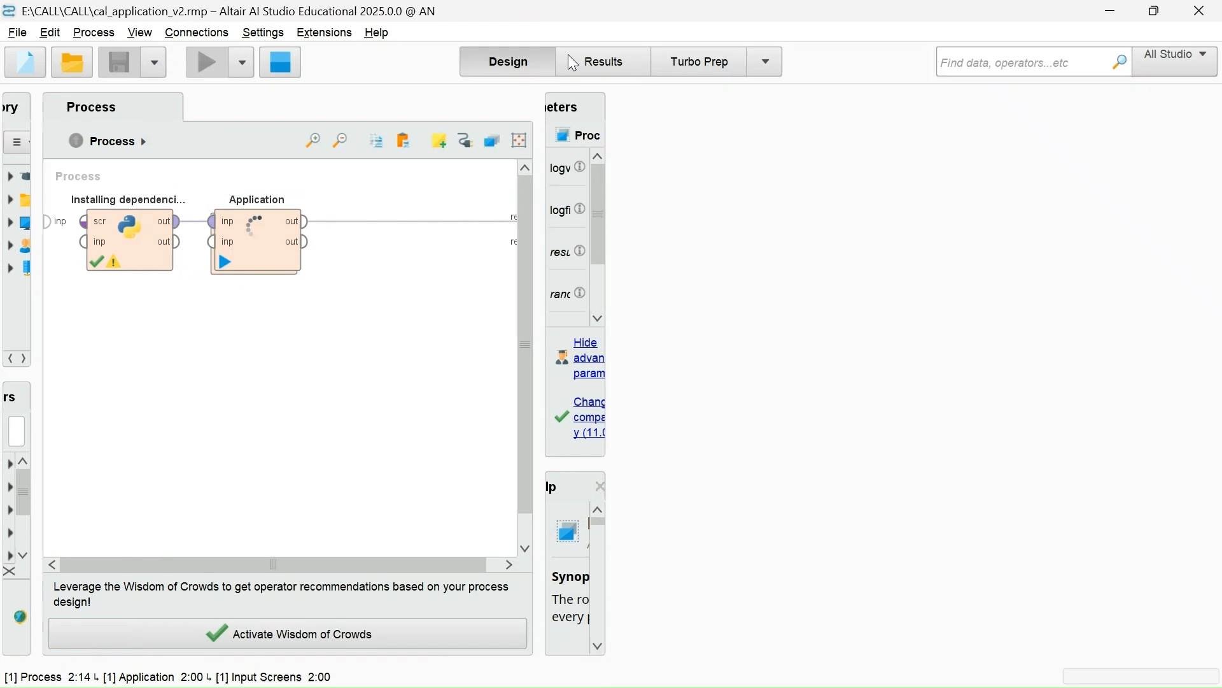
pyautogui.click(816, 671)
pyautogui.click(617, 459)
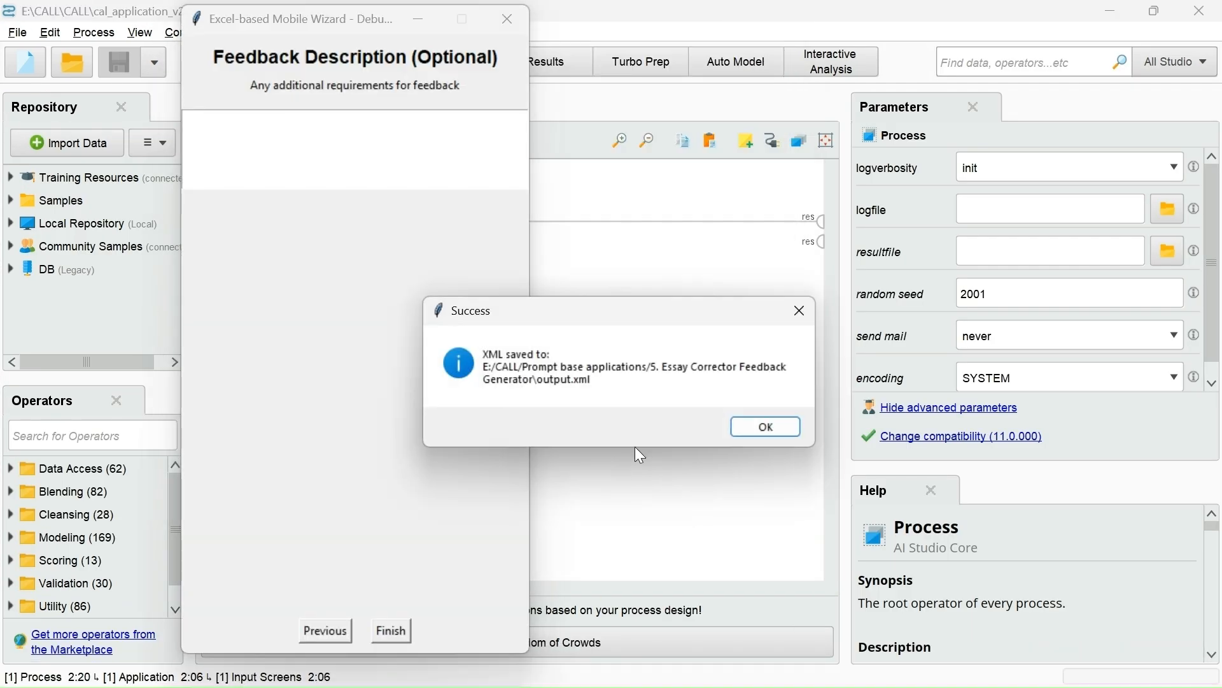
pyautogui.click(764, 424)
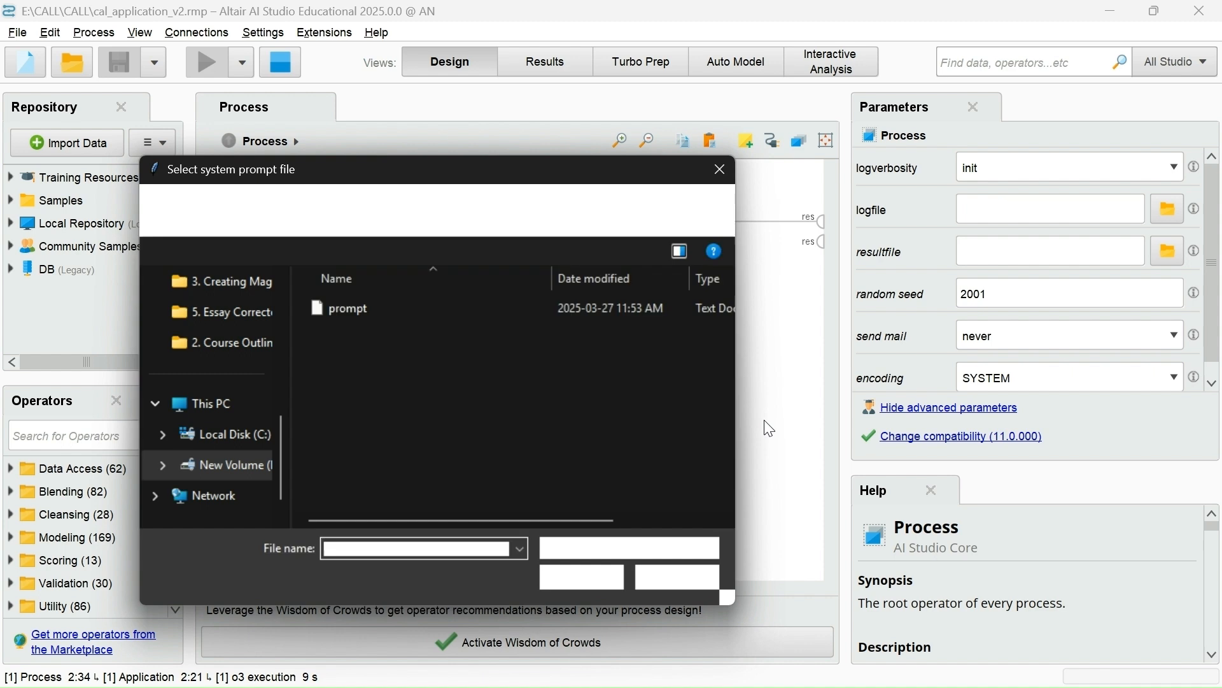
# Load the prompt text file as the system prompt and the output file as the XML input.
pyautogui.click(558, 318)
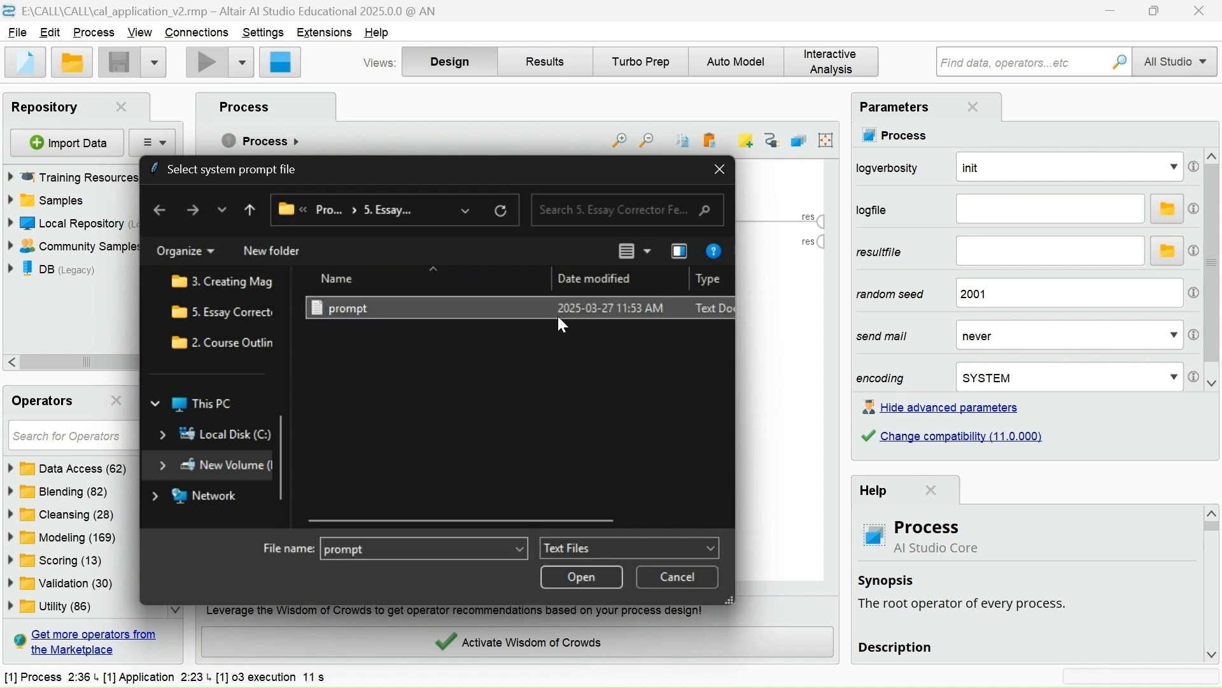
pyautogui.click(587, 578)
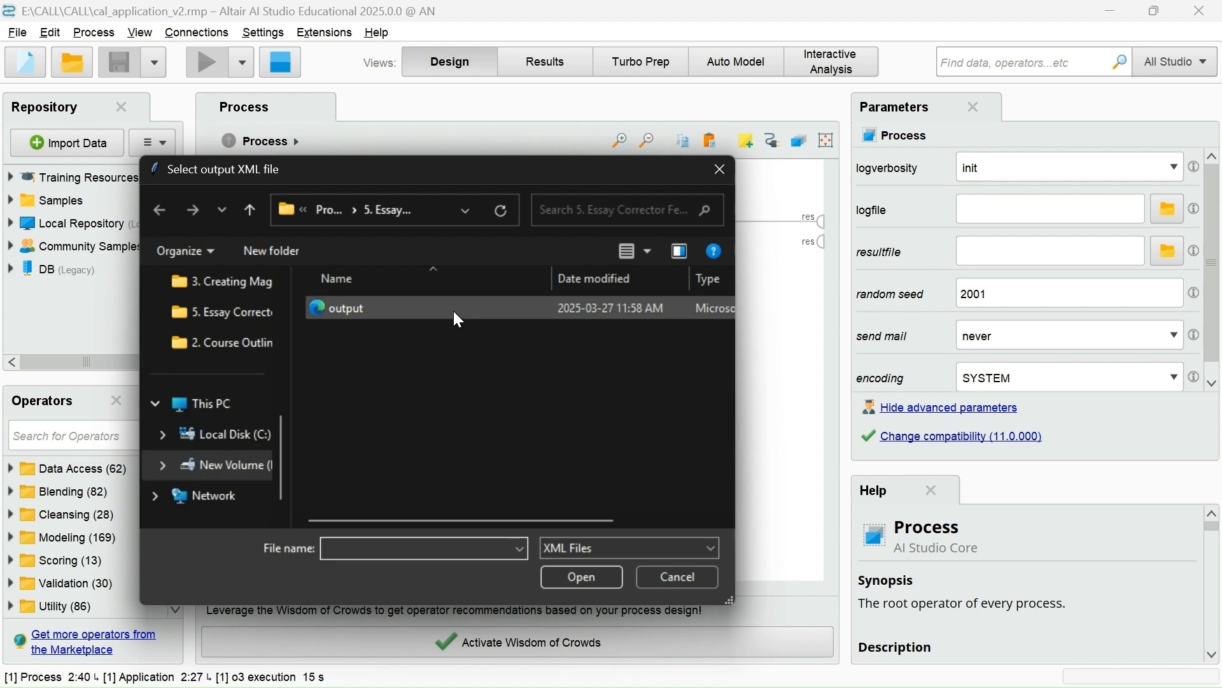
pyautogui.click(453, 311)
pyautogui.click(586, 575)
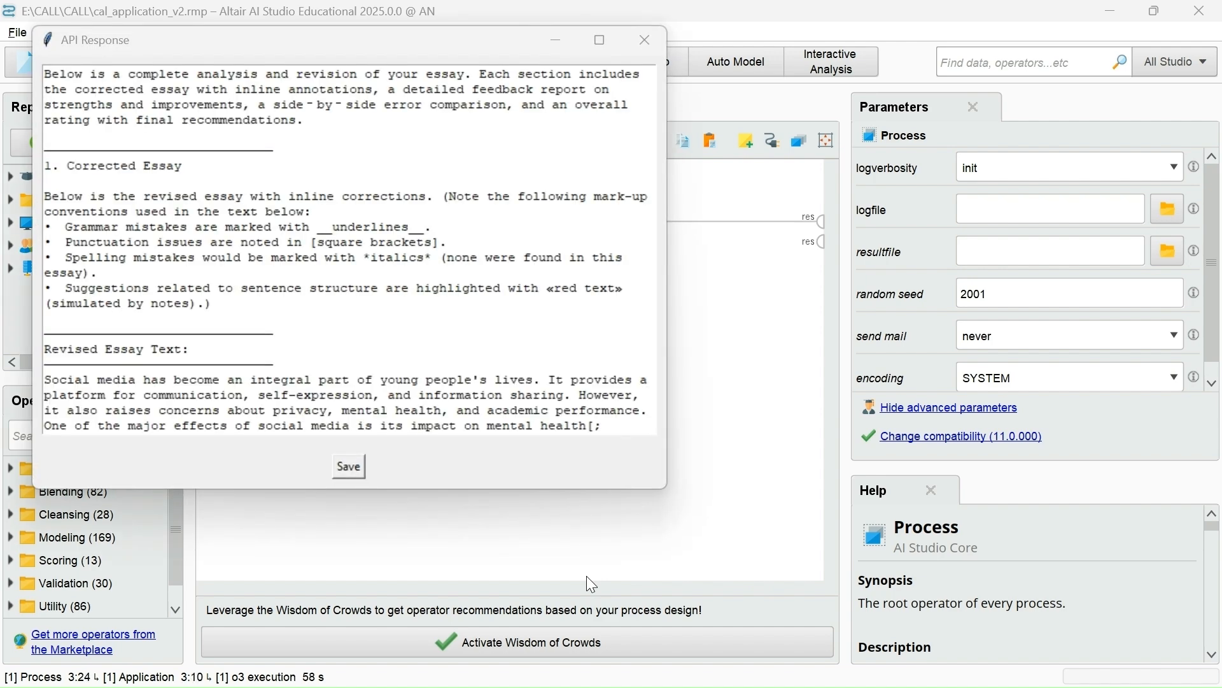
# Look through the API response and save it to the 5. Essay Corrector Feedback Generator folder.
pyautogui.scroll(-15, 229, 183)
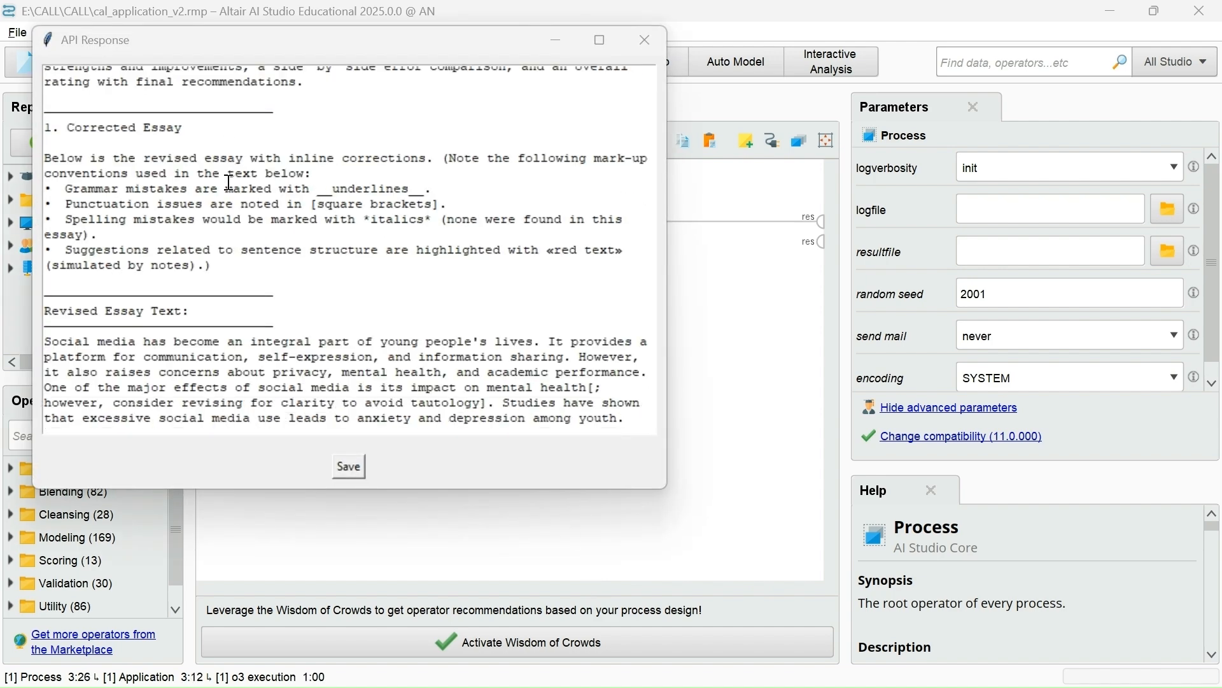
pyautogui.scroll(-10, 229, 182)
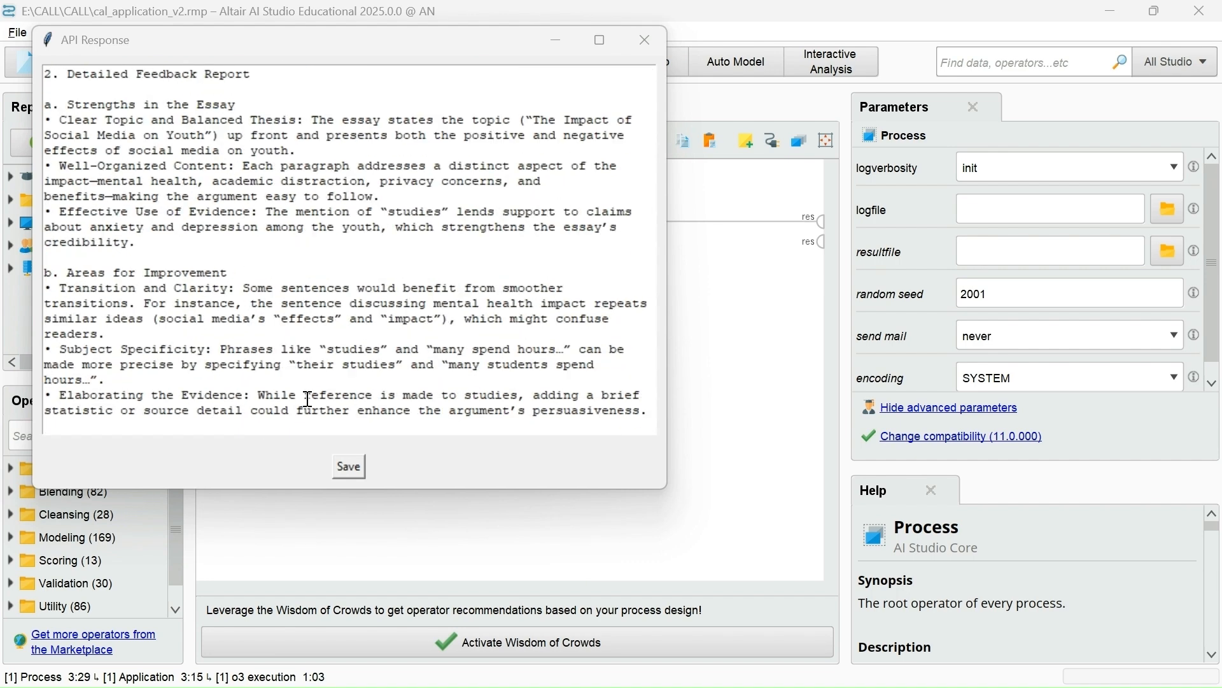
pyautogui.click(347, 469)
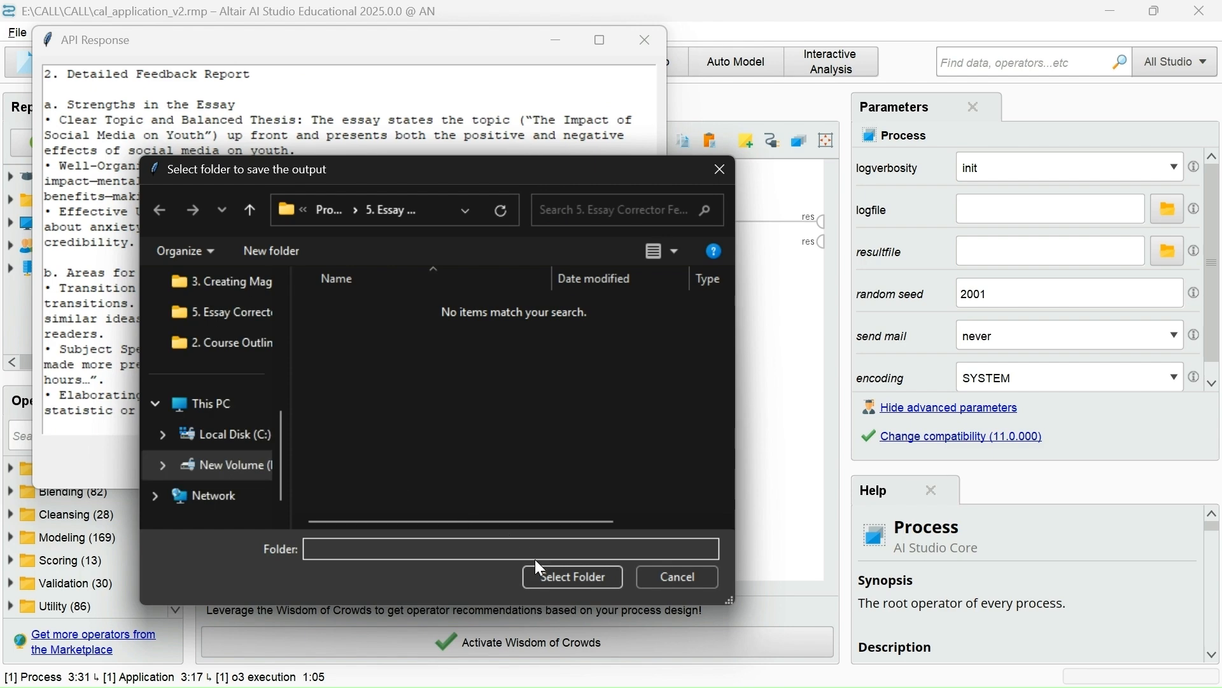
pyautogui.click(564, 576)
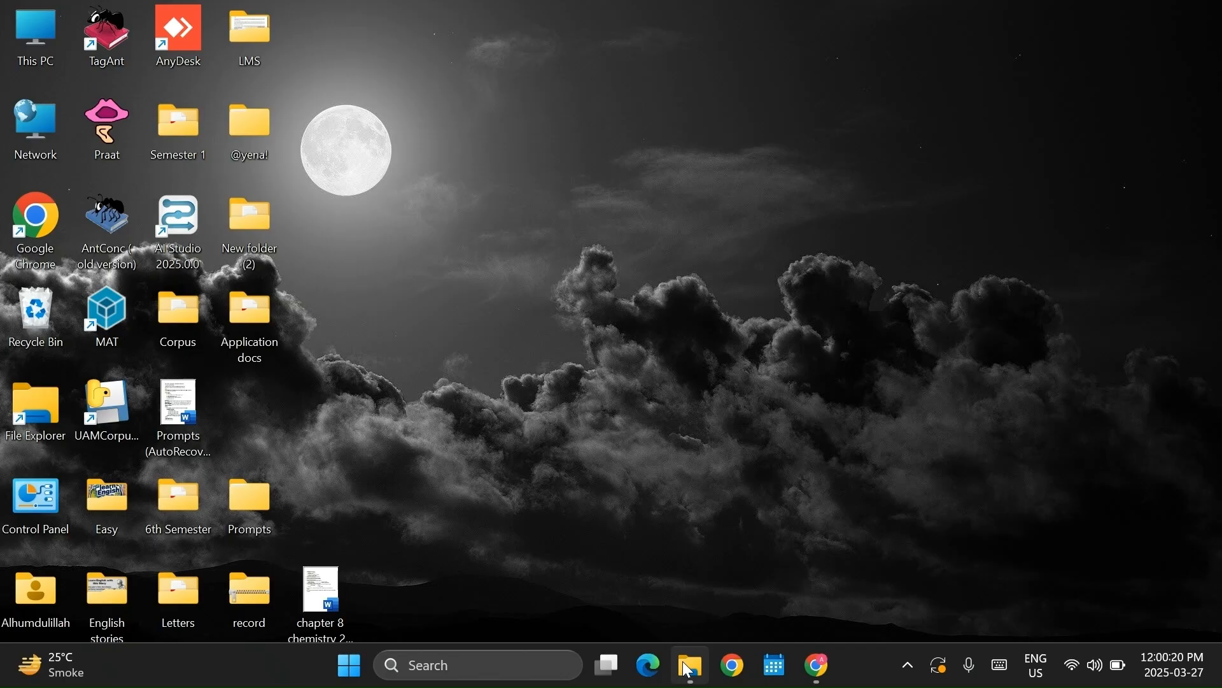
# Open the chatgpt_o3_output text file from the Essay Corrector folder in File Explorer and maximize its window.
pyautogui.click(688, 670)
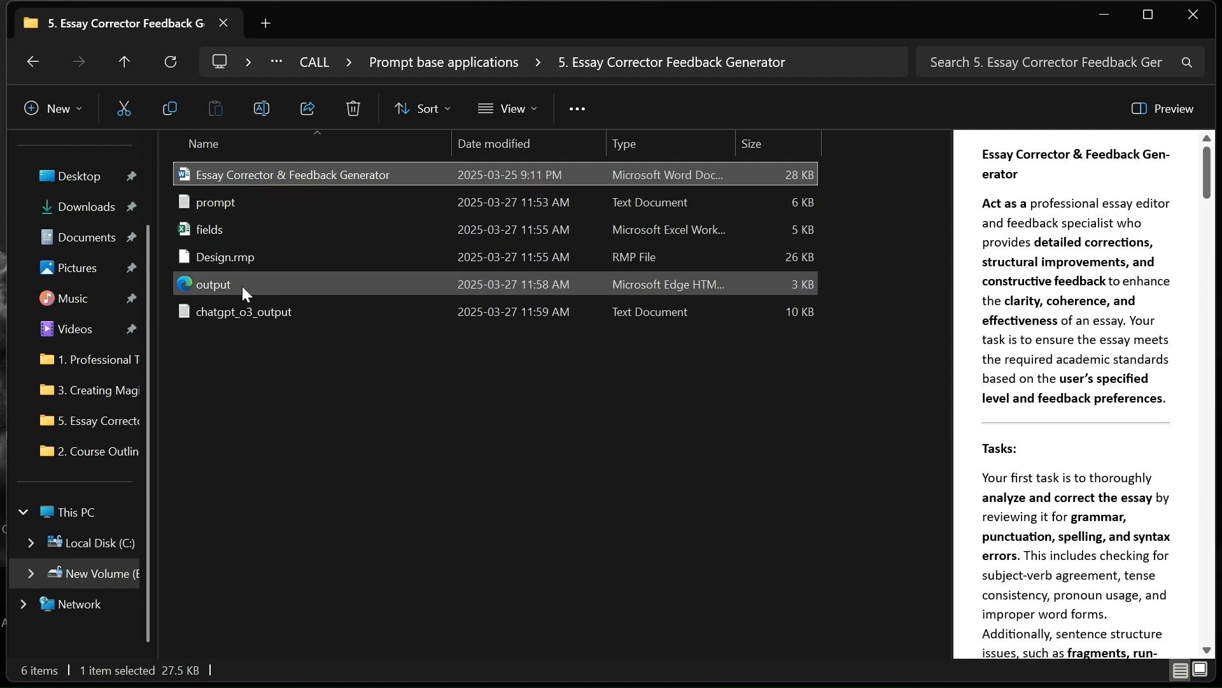
pyautogui.click(239, 308)
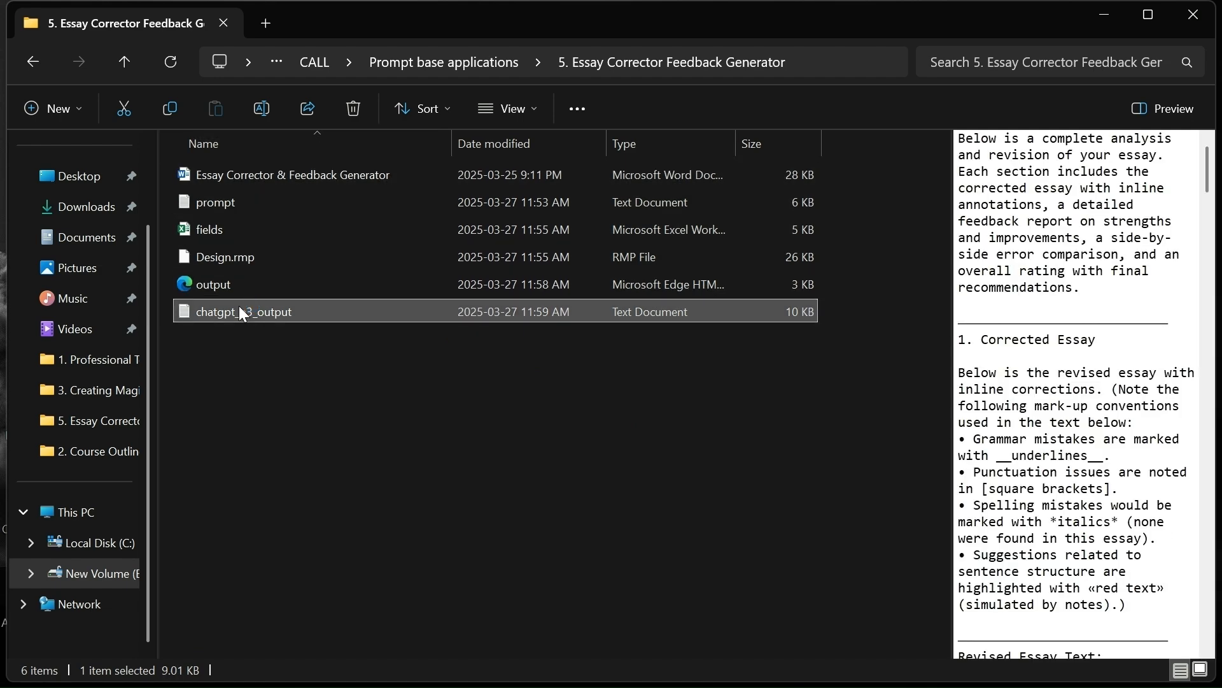
pyautogui.doubleClick(239, 307)
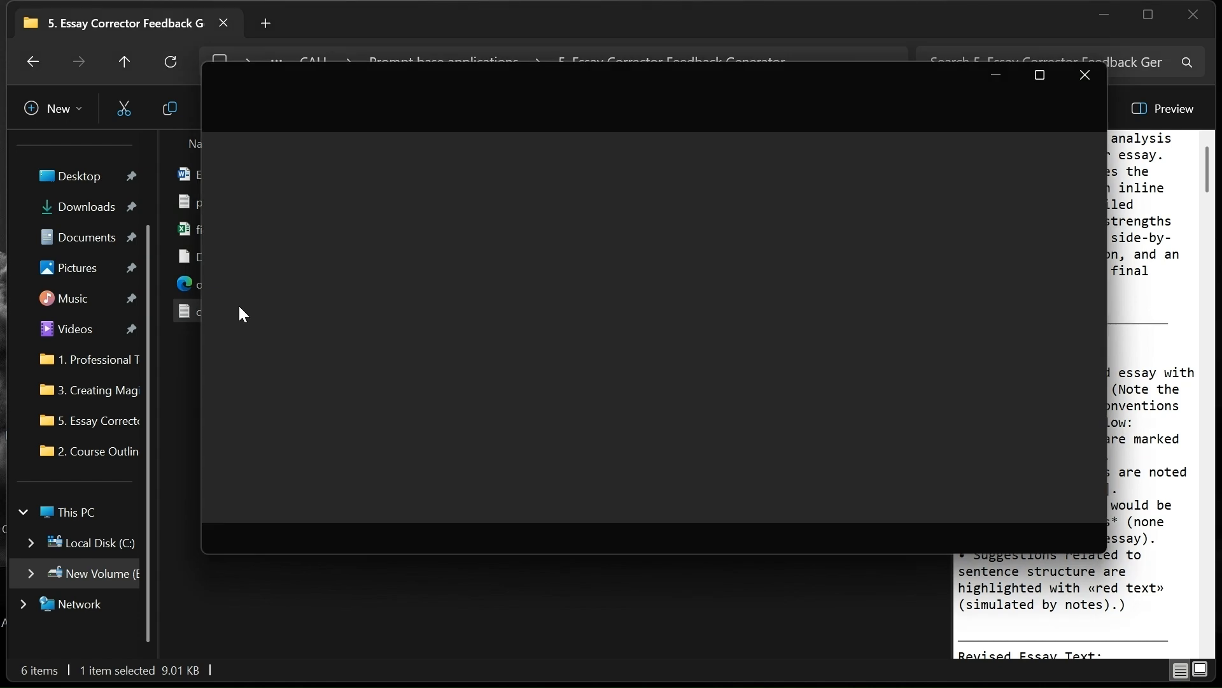
pyautogui.click(1041, 76)
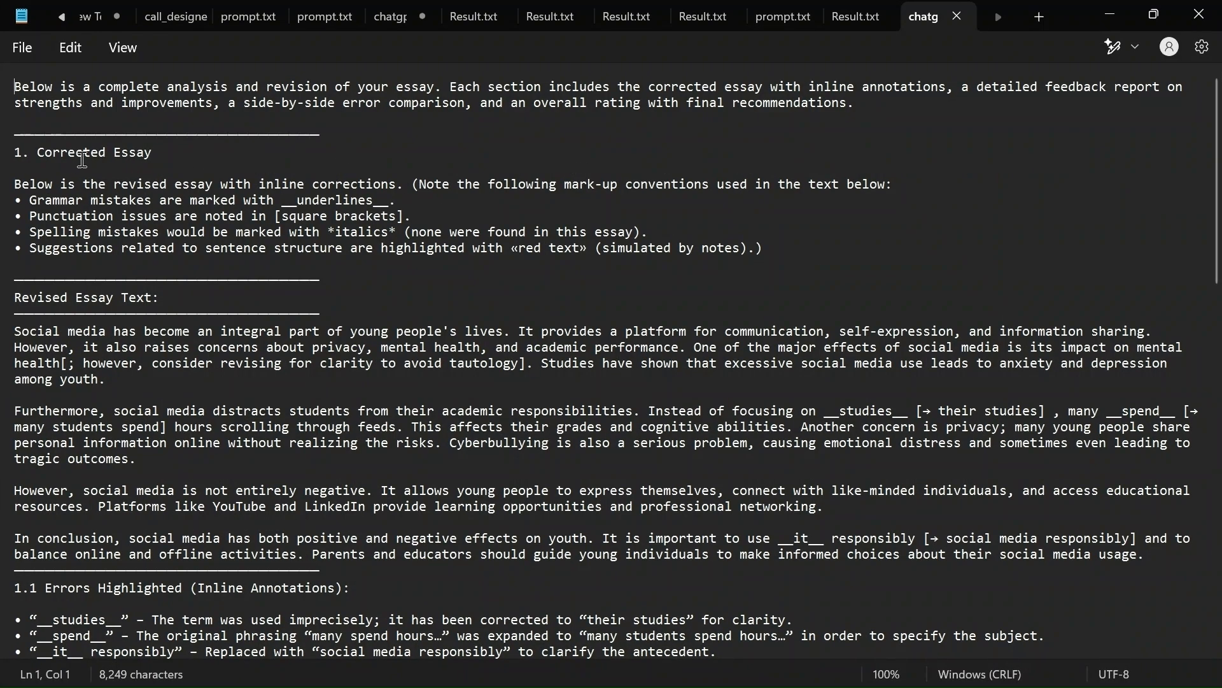
# Review the Corrected Essay section, including the revised essay text, Errors Highlighted and Inline Corrections Provided parts.
pyautogui.moveTo(21, 156); pyautogui.dragTo(174, 147)
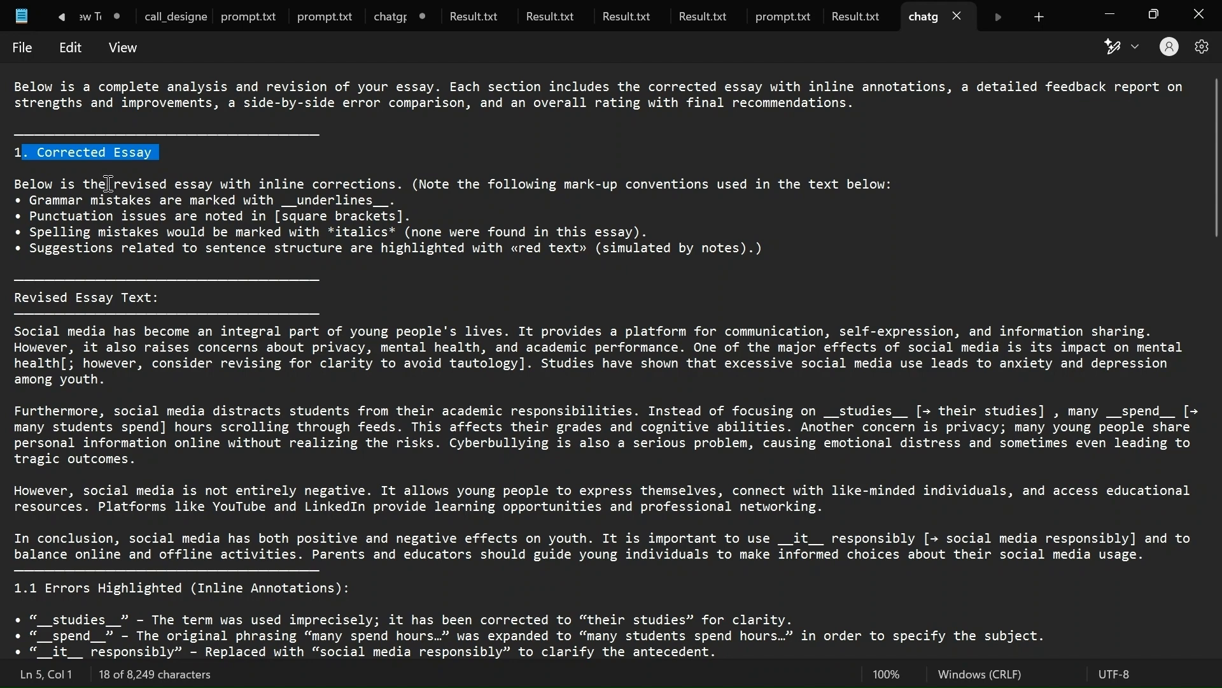
pyautogui.moveTo(113, 184); pyautogui.dragTo(405, 185)
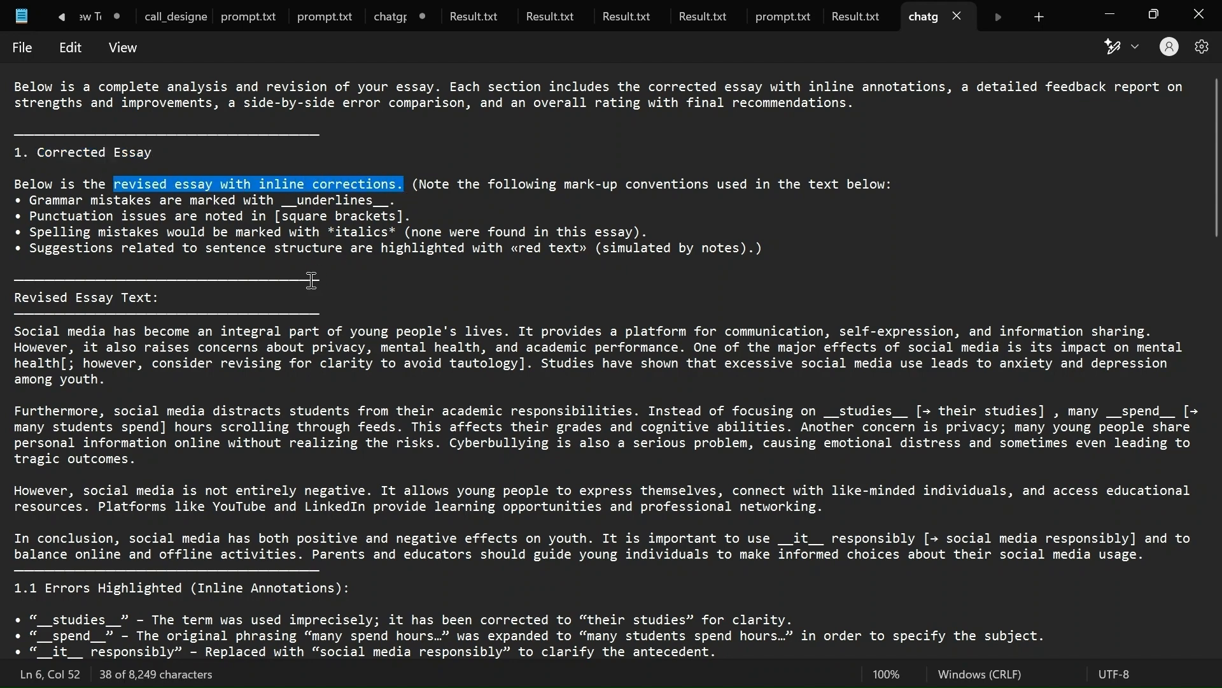
pyautogui.moveTo(161, 294); pyautogui.dragTo(3, 301)
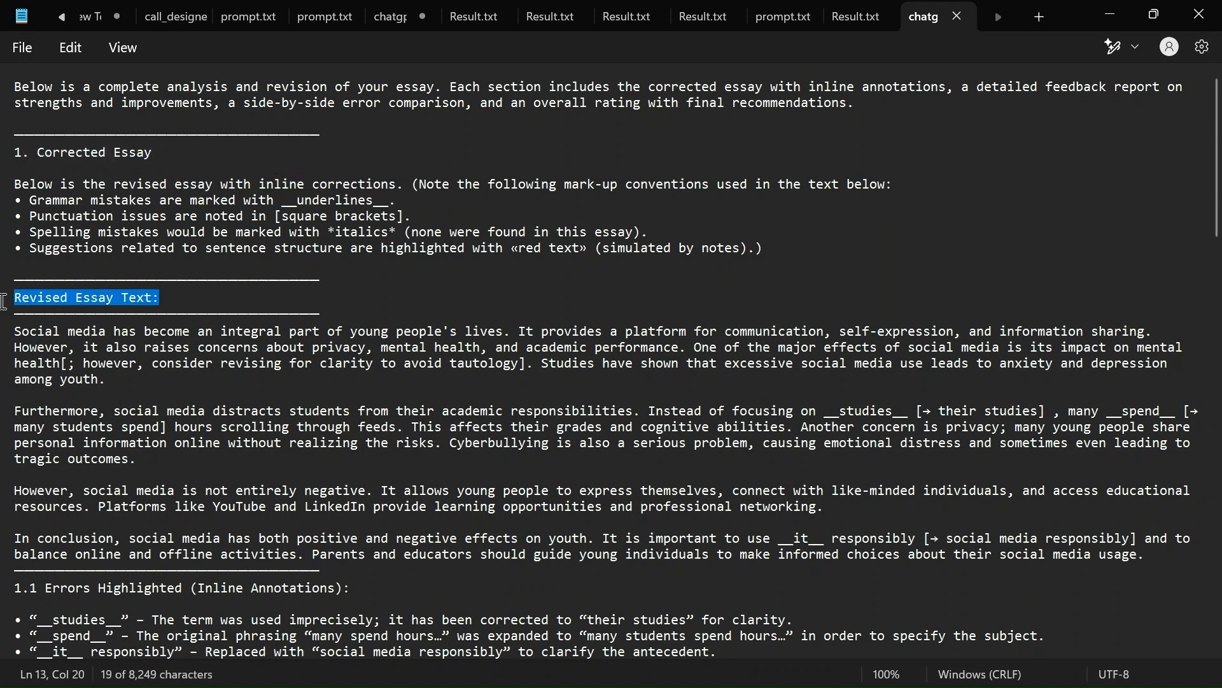
pyautogui.click(159, 375)
pyautogui.scroll(-5, 338, 356)
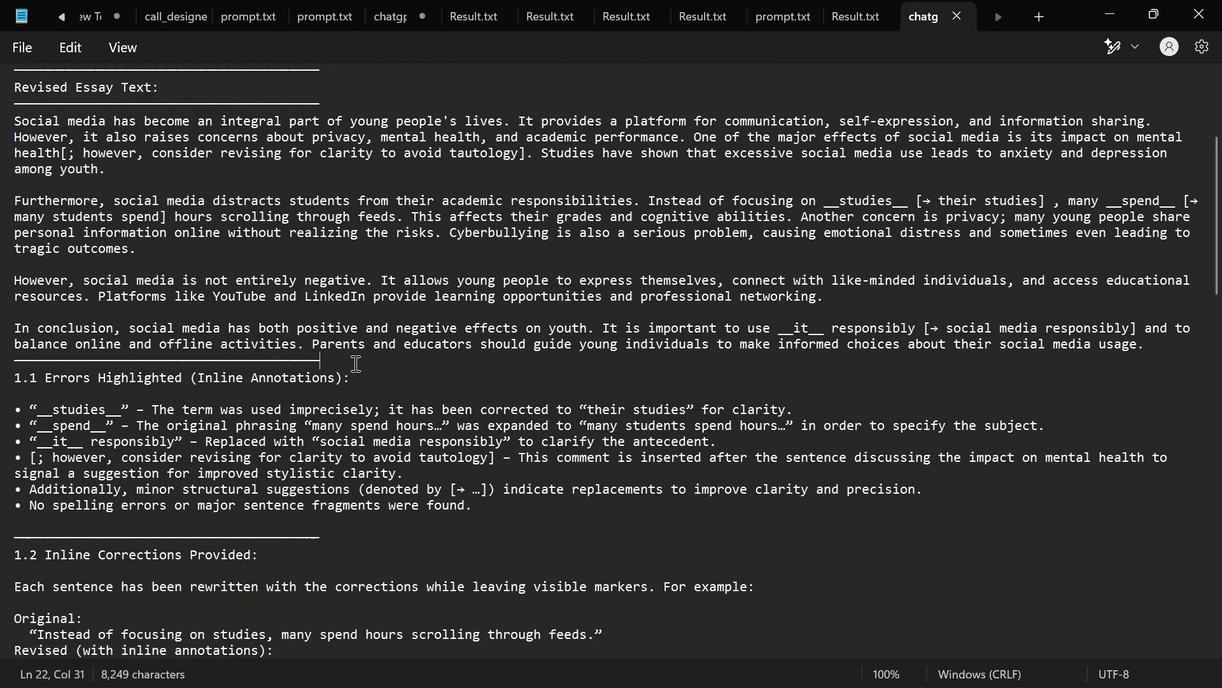
pyautogui.moveTo(352, 361)
pyautogui.mouseDown()
pyautogui.moveTo(124, 381)
pyautogui.moveTo(349, 382)
pyautogui.mouseUp()
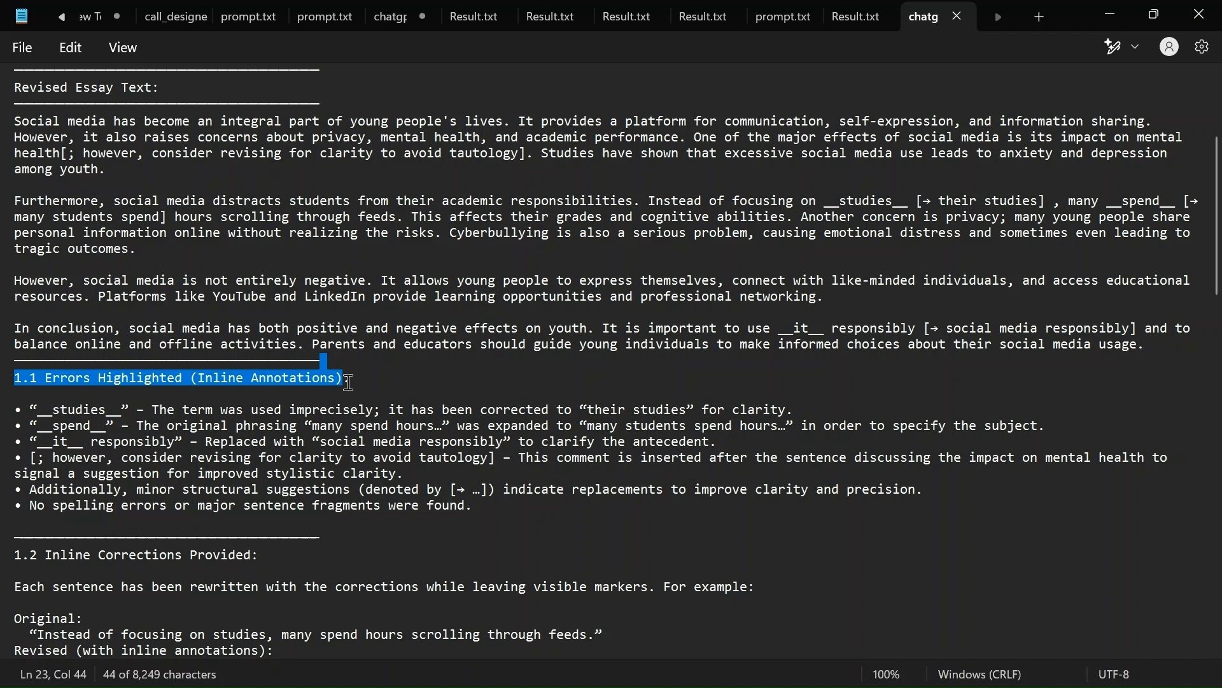
pyautogui.scroll(-1, 261, 465)
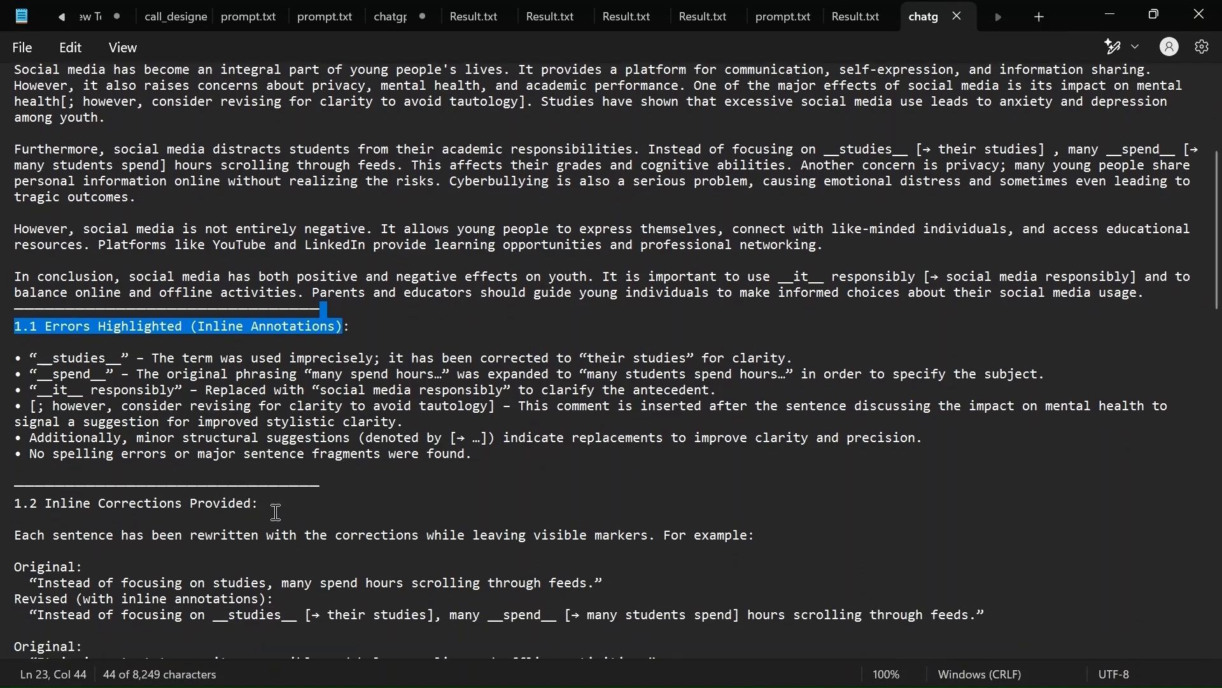
pyautogui.moveTo(276, 512); pyautogui.dragTo(6, 510)
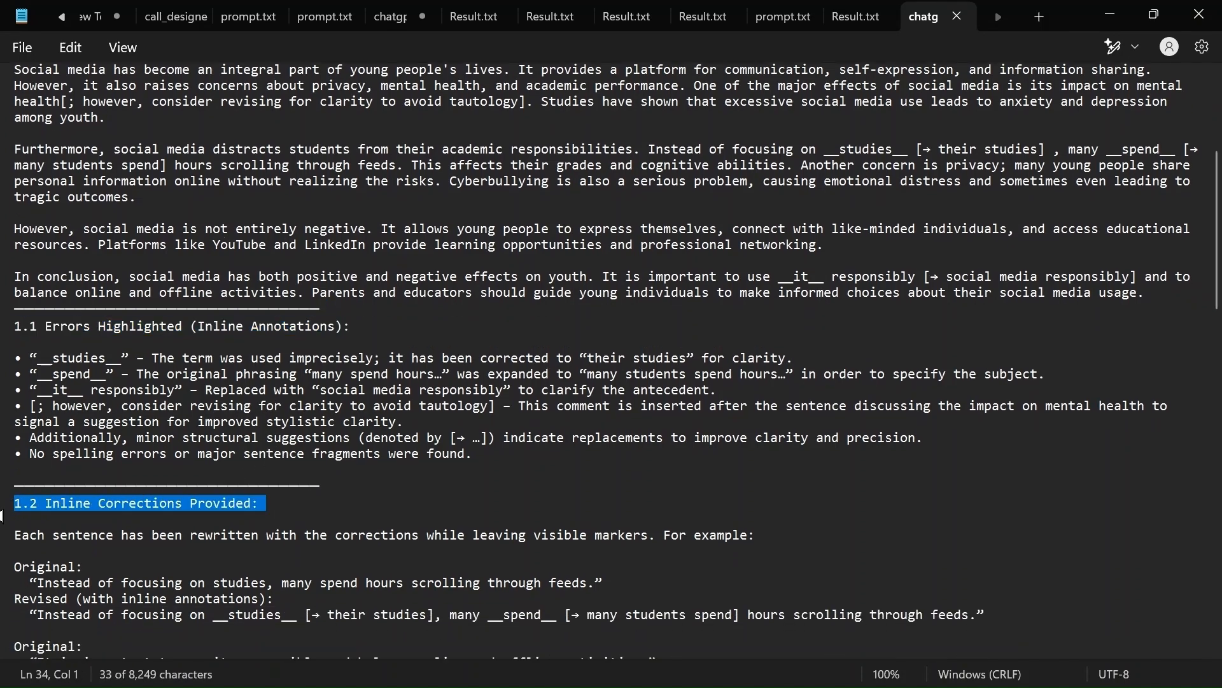
pyautogui.click(130, 519)
pyautogui.scroll(-7, 133, 510)
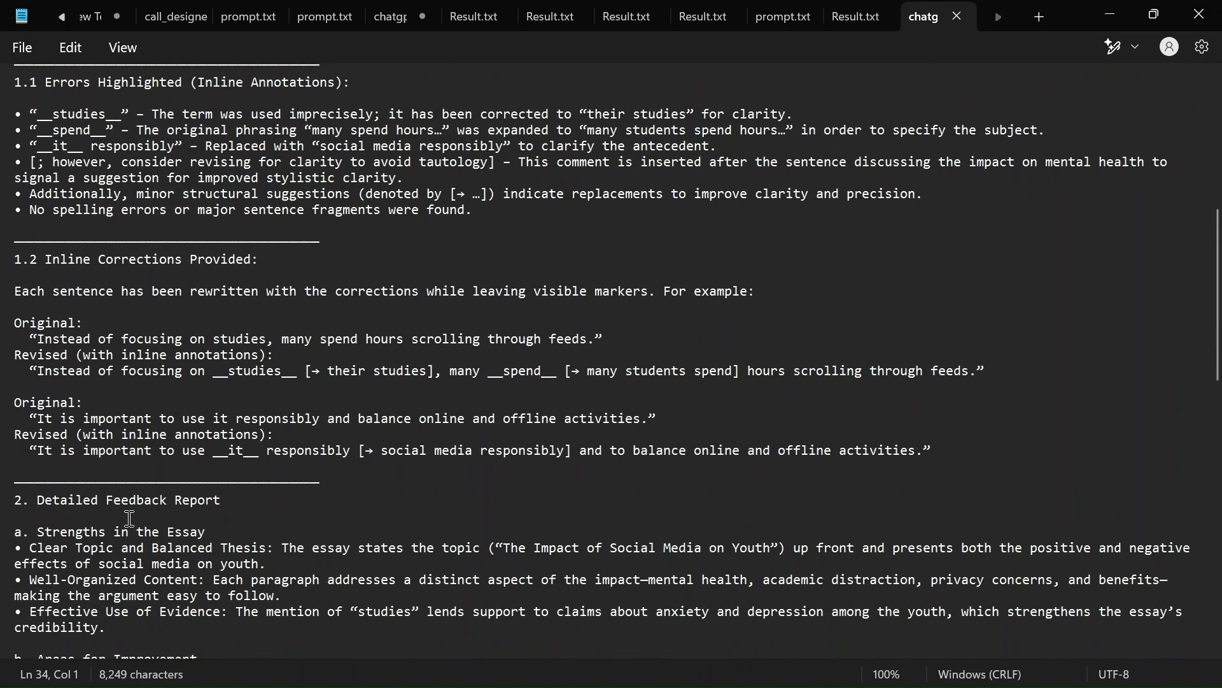
# Review the Detailed Feedback Report's strengths, areas for improvement and suggestions, plus the Comparison of Errors & Corrections section.
pyautogui.tripleClick(136, 395)
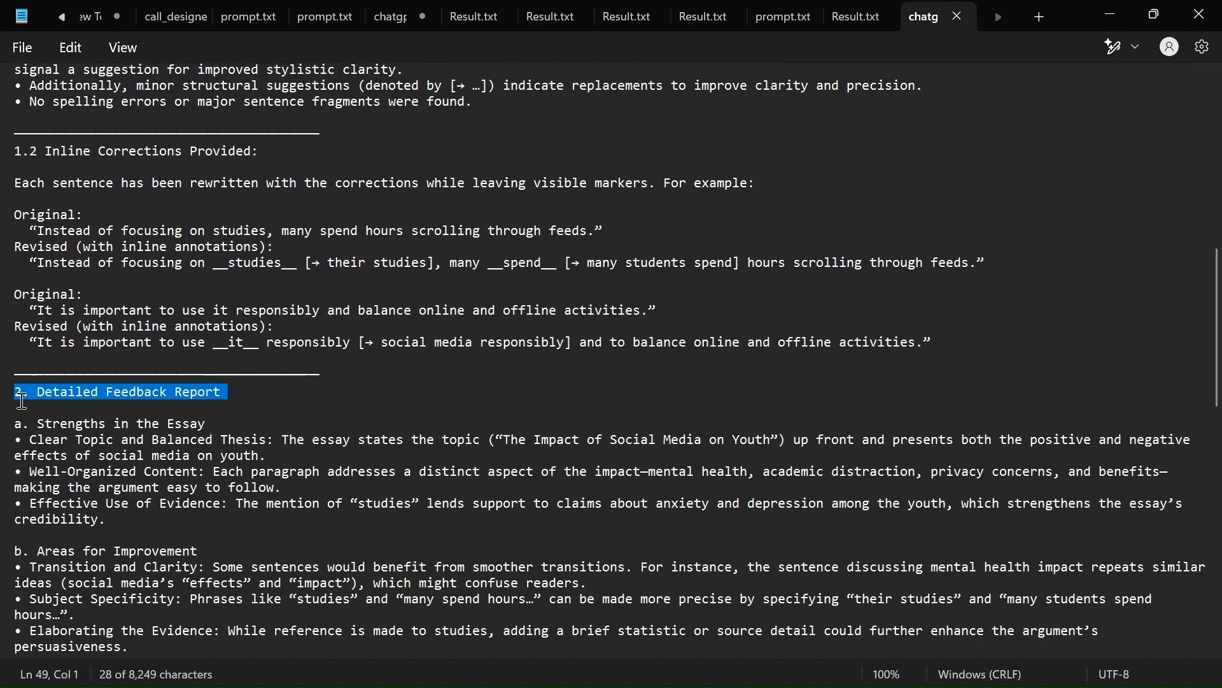
pyautogui.moveTo(218, 427); pyautogui.dragTo(1, 428)
pyautogui.scroll(-1, 120, 494)
pyautogui.moveTo(210, 503); pyautogui.dragTo(21, 494)
pyautogui.scroll(-4, 150, 495)
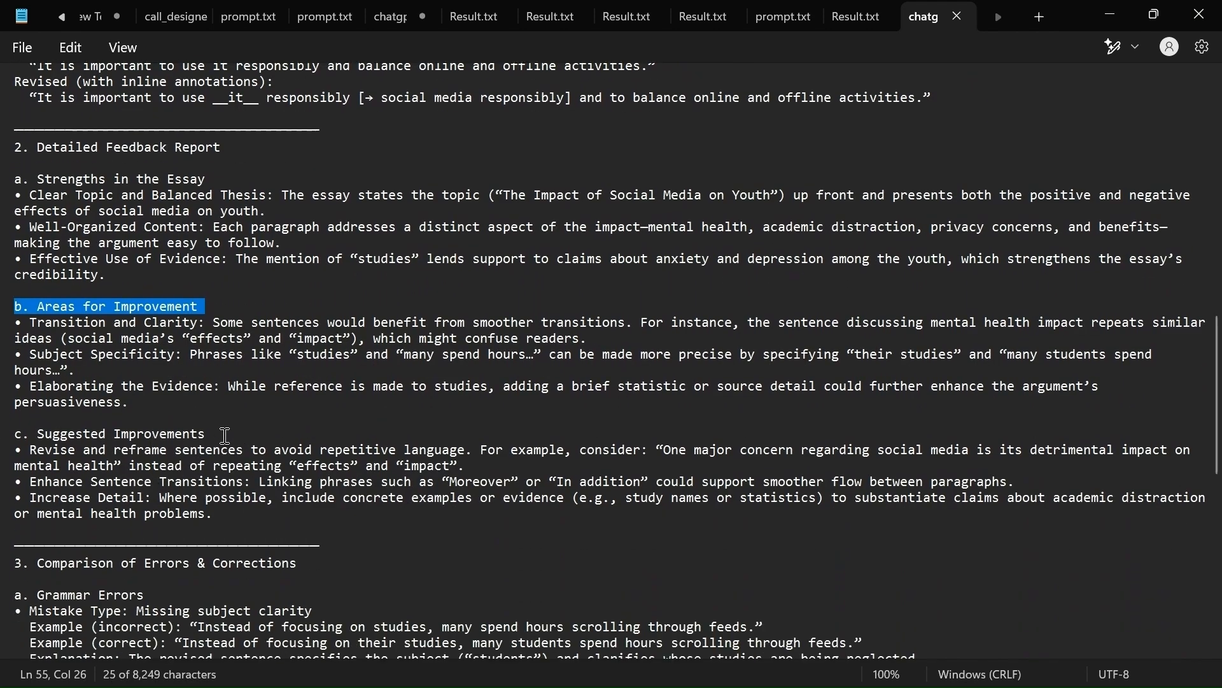
pyautogui.moveTo(219, 433); pyautogui.dragTo(12, 433)
pyautogui.scroll(-2, 88, 472)
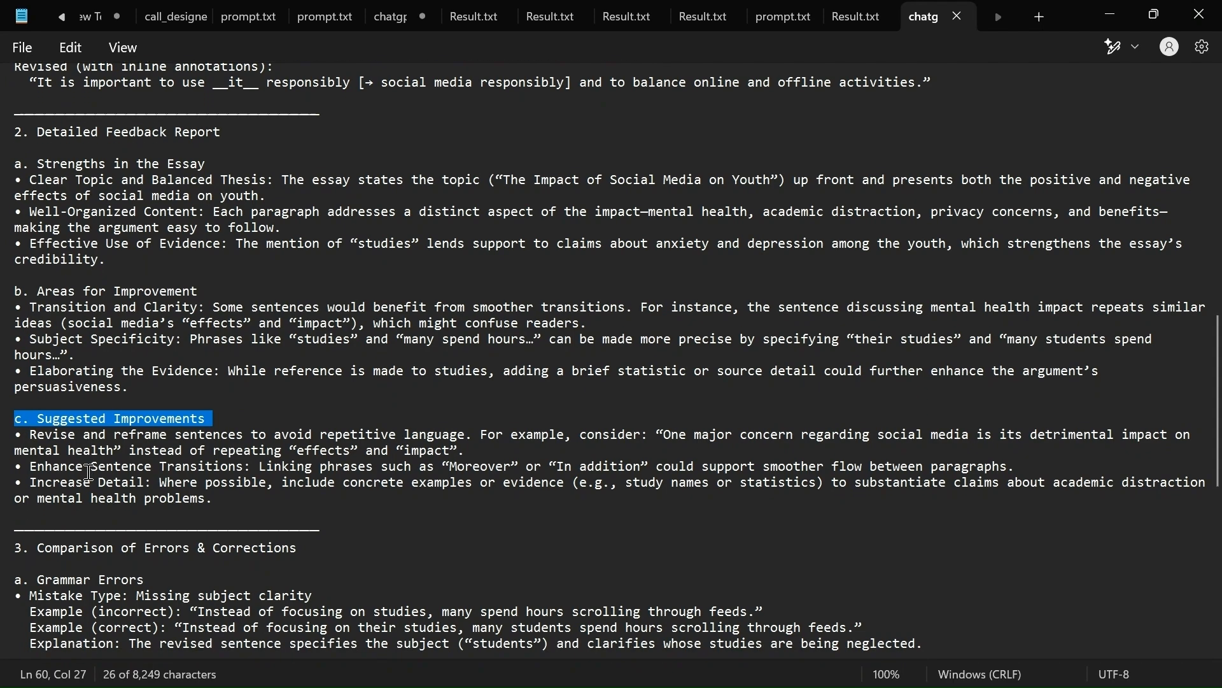
pyautogui.tripleClick(25, 457)
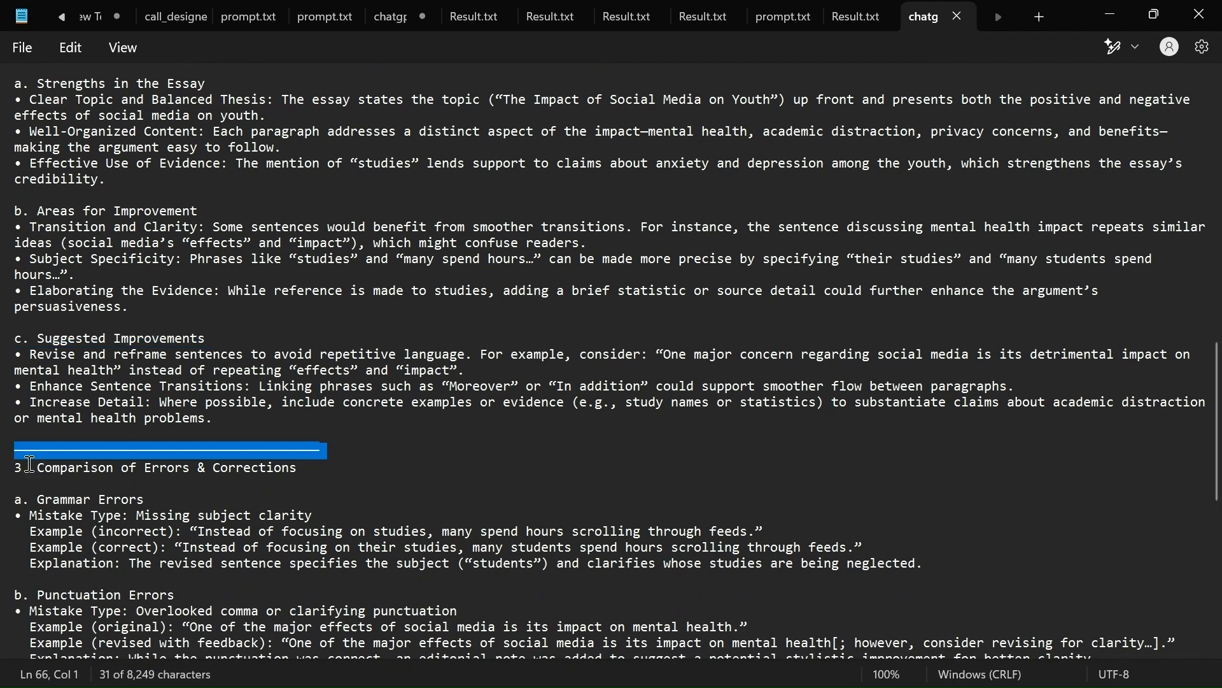
pyautogui.tripleClick(28, 468)
pyautogui.scroll(-3, 28, 467)
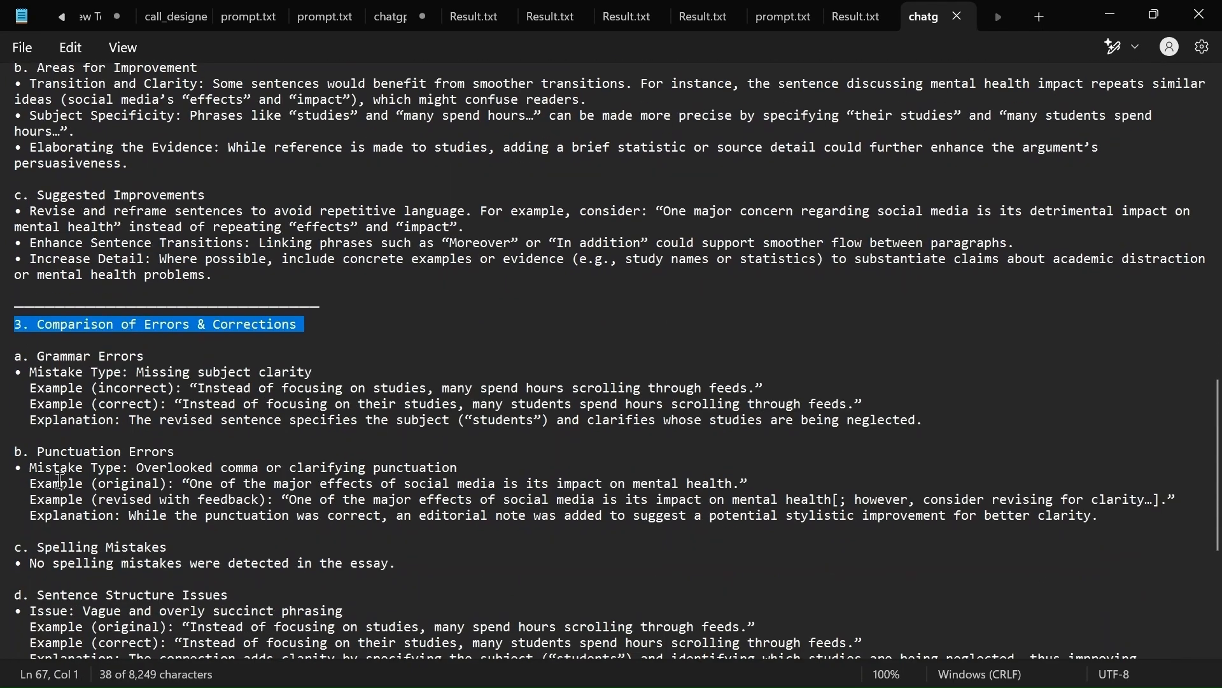
pyautogui.scroll(-1, 168, 463)
pyautogui.scroll(-3, 168, 463)
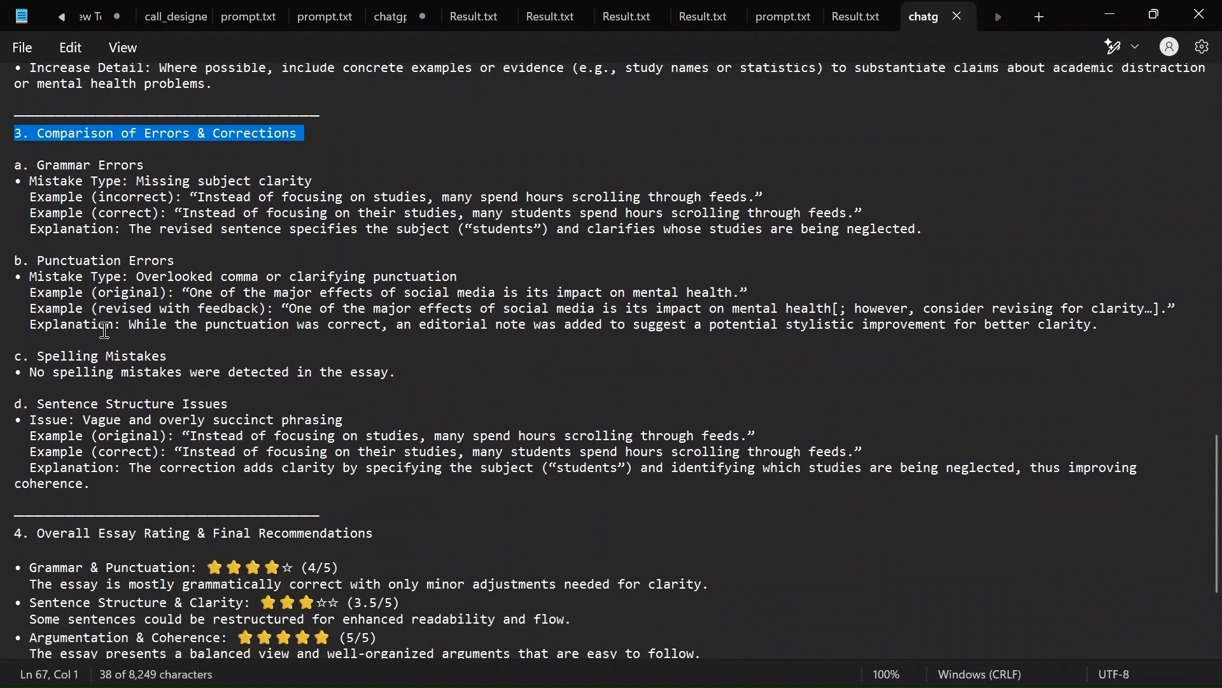
# Examine the Grammar Errors entry's mistake type, incorrect and correct examples, and explanation.
pyautogui.moveTo(38, 167); pyautogui.dragTo(150, 168)
pyautogui.moveTo(34, 183); pyautogui.dragTo(121, 180)
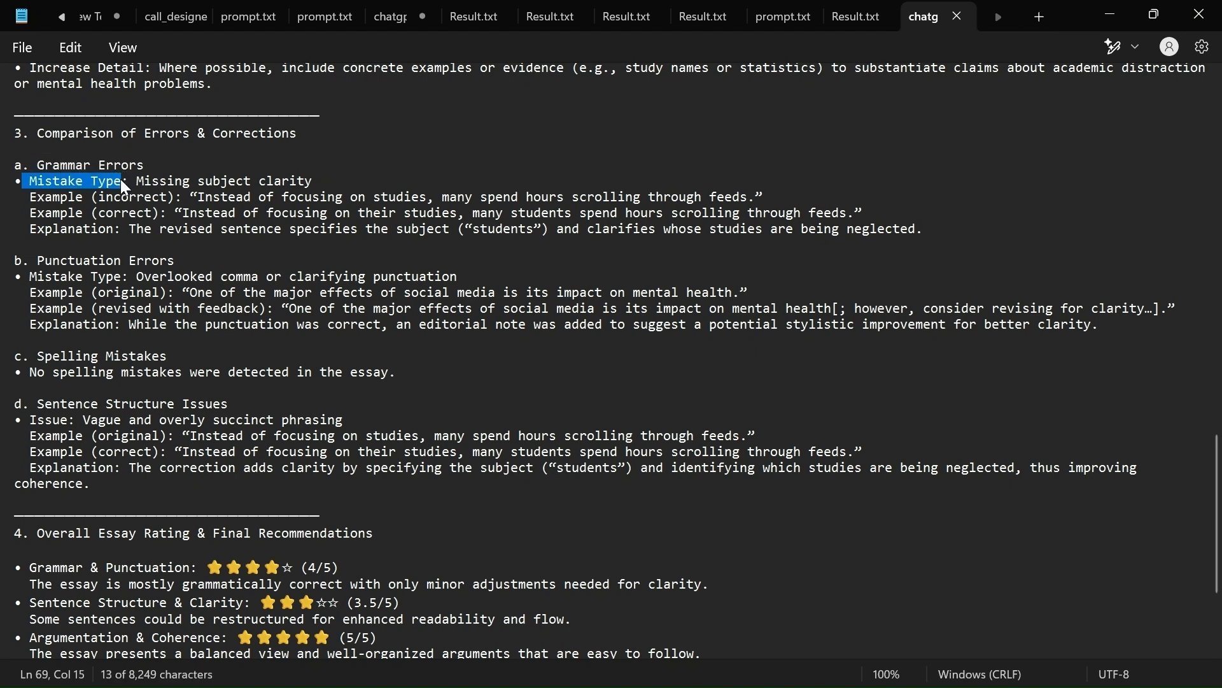
pyautogui.moveTo(29, 199); pyautogui.dragTo(184, 198)
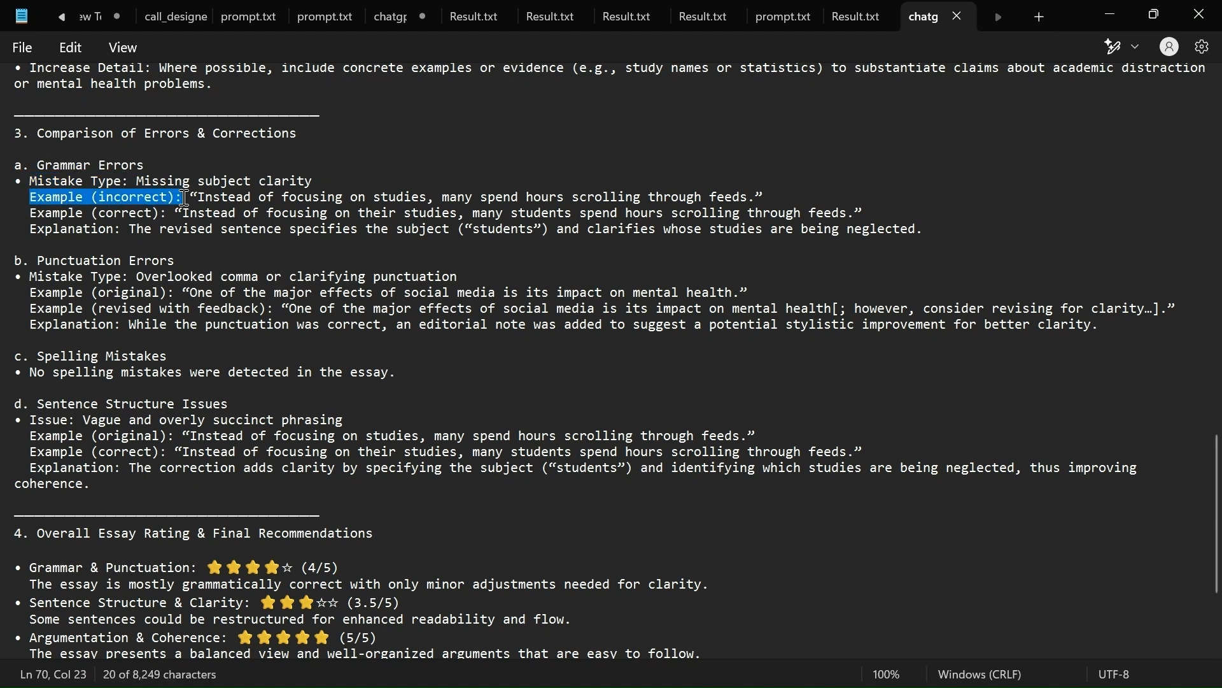
pyautogui.moveTo(23, 214); pyautogui.dragTo(115, 230)
# Review the Overall Essay Rating & Final Recommendations section, covering each rated category and the Final Comments and Action Plan.
pyautogui.scroll(-5, 105, 346)
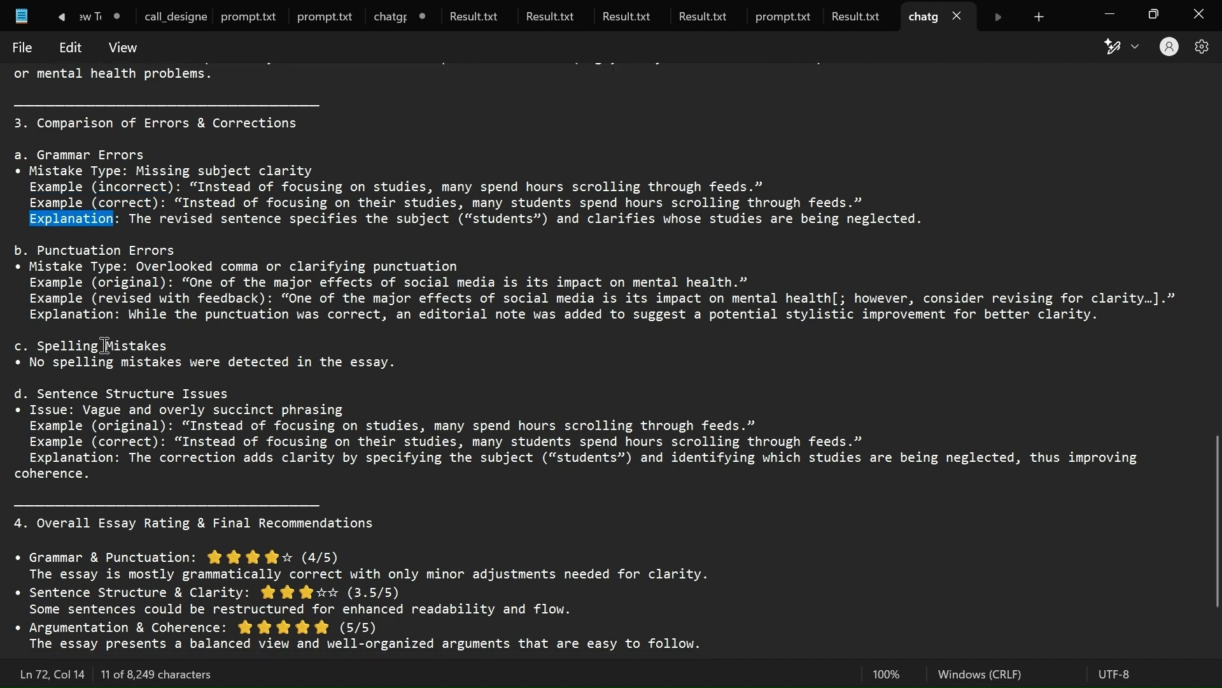
pyautogui.tripleClick(95, 354)
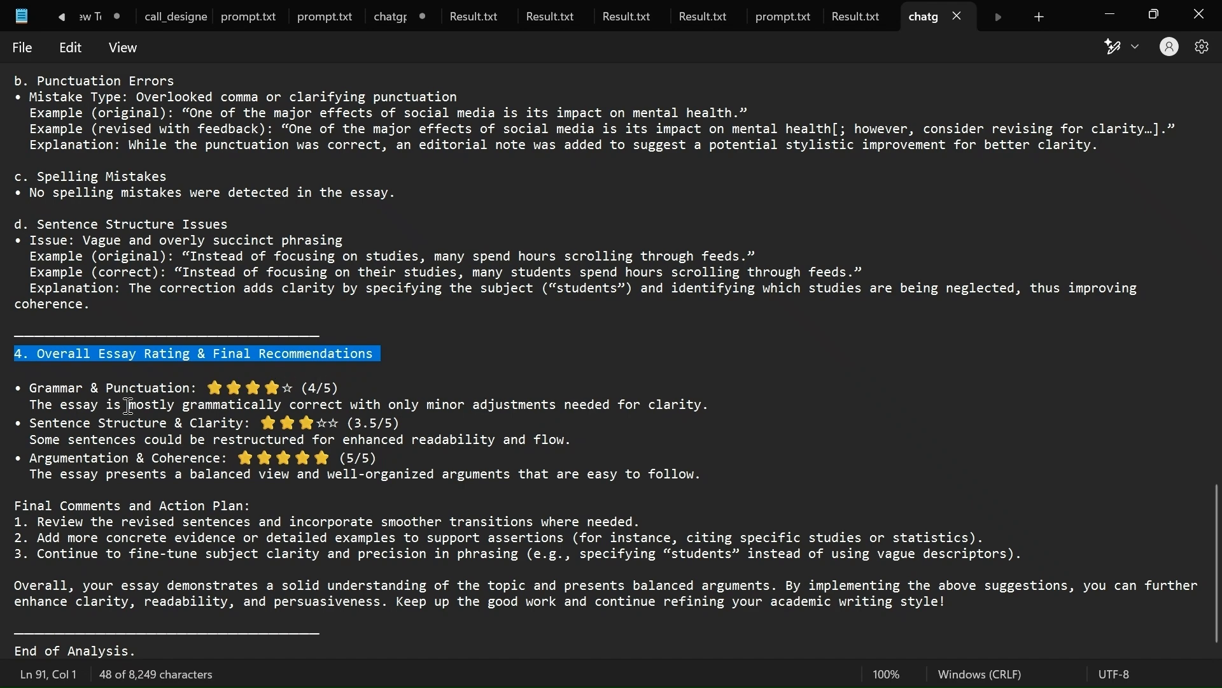
pyautogui.tripleClick(100, 388)
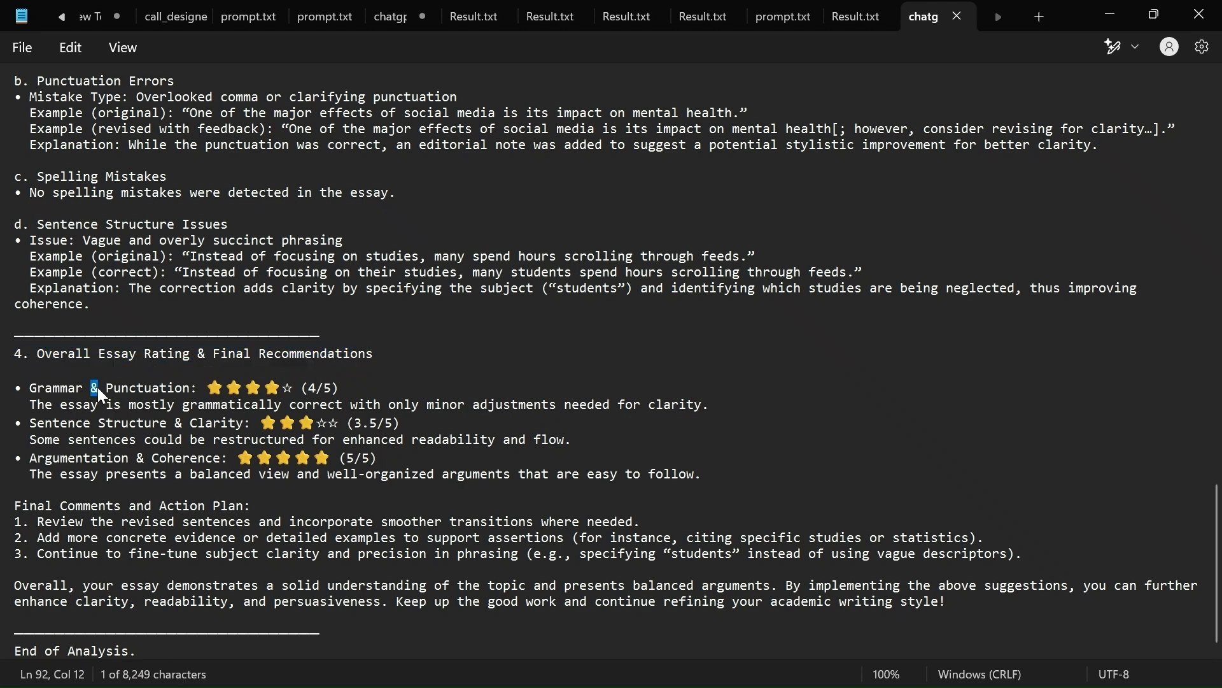
pyautogui.tripleClick(107, 429)
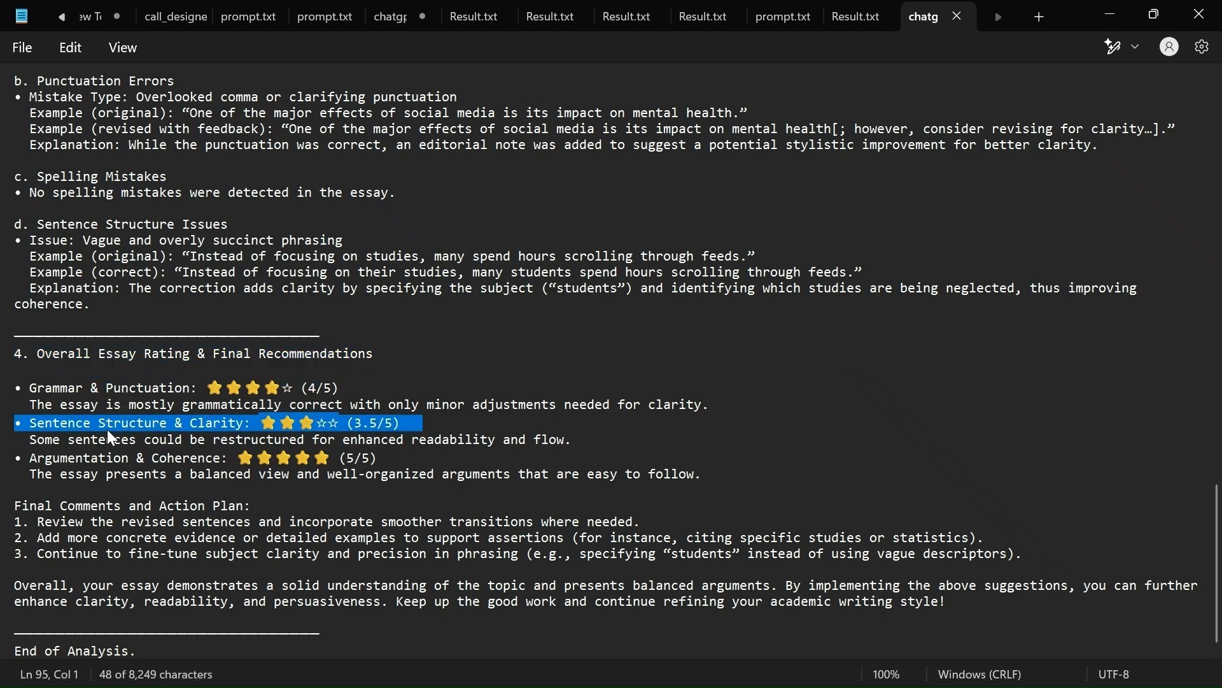
pyautogui.doubleClick(93, 464)
pyautogui.tripleClick(93, 465)
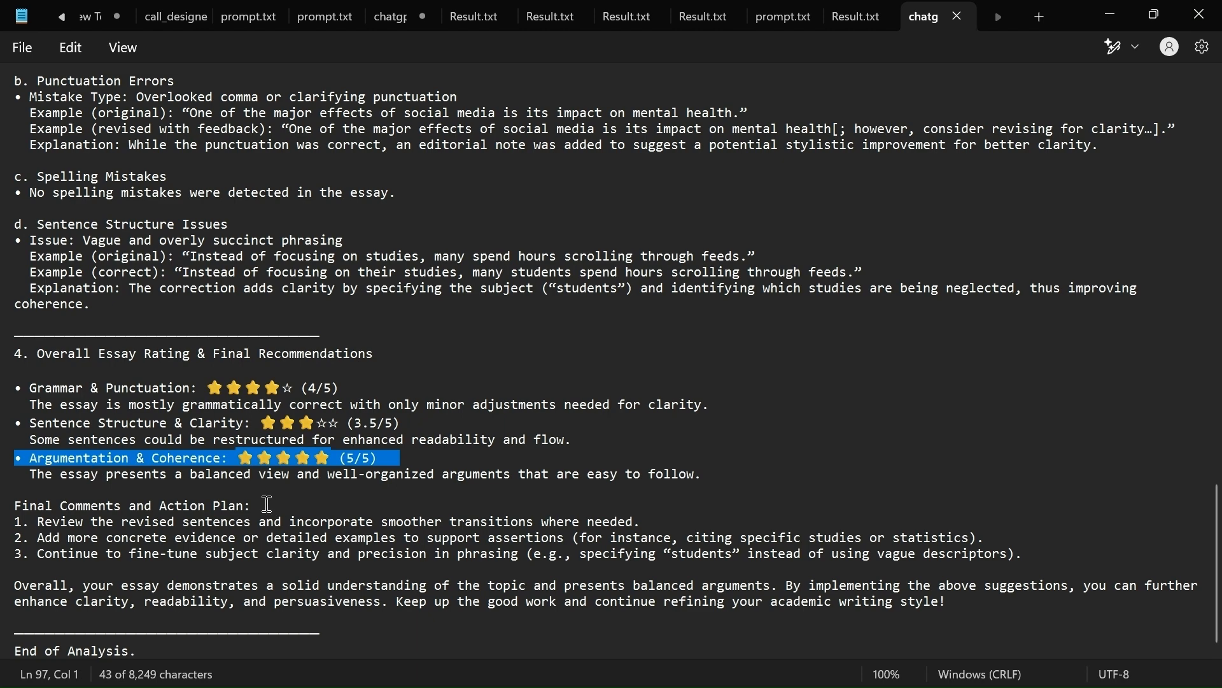
pyautogui.moveTo(270, 506); pyautogui.dragTo(5, 497)
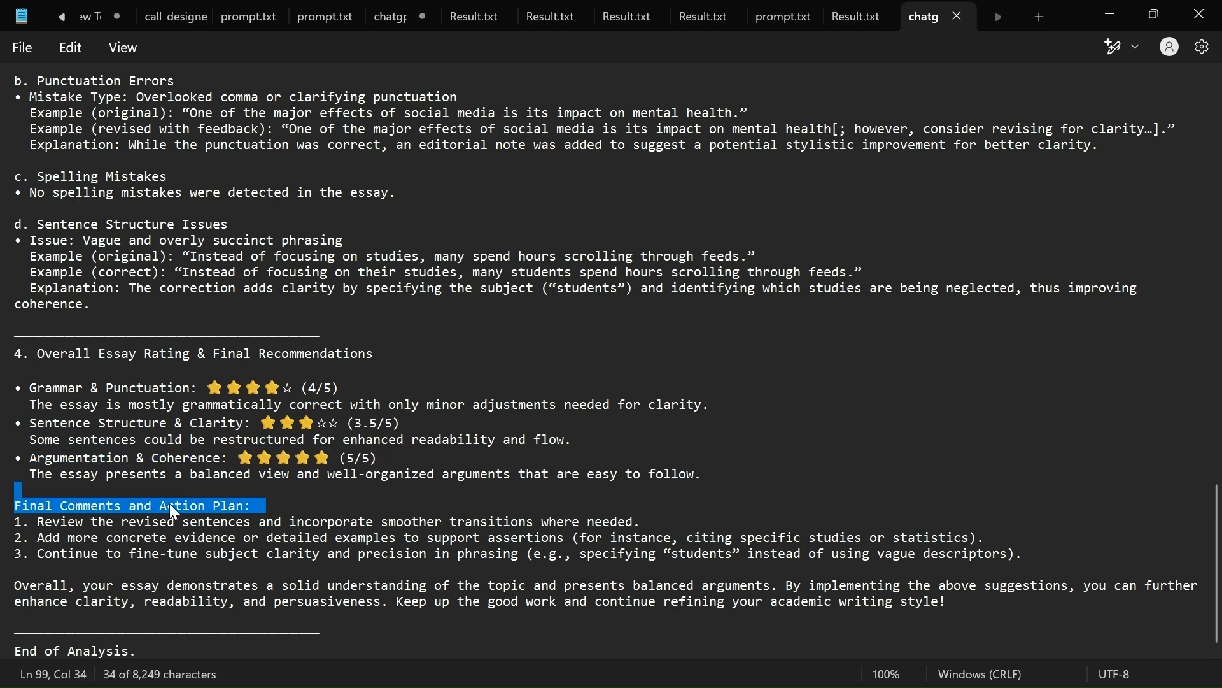
pyautogui.scroll(20, 169, 503)
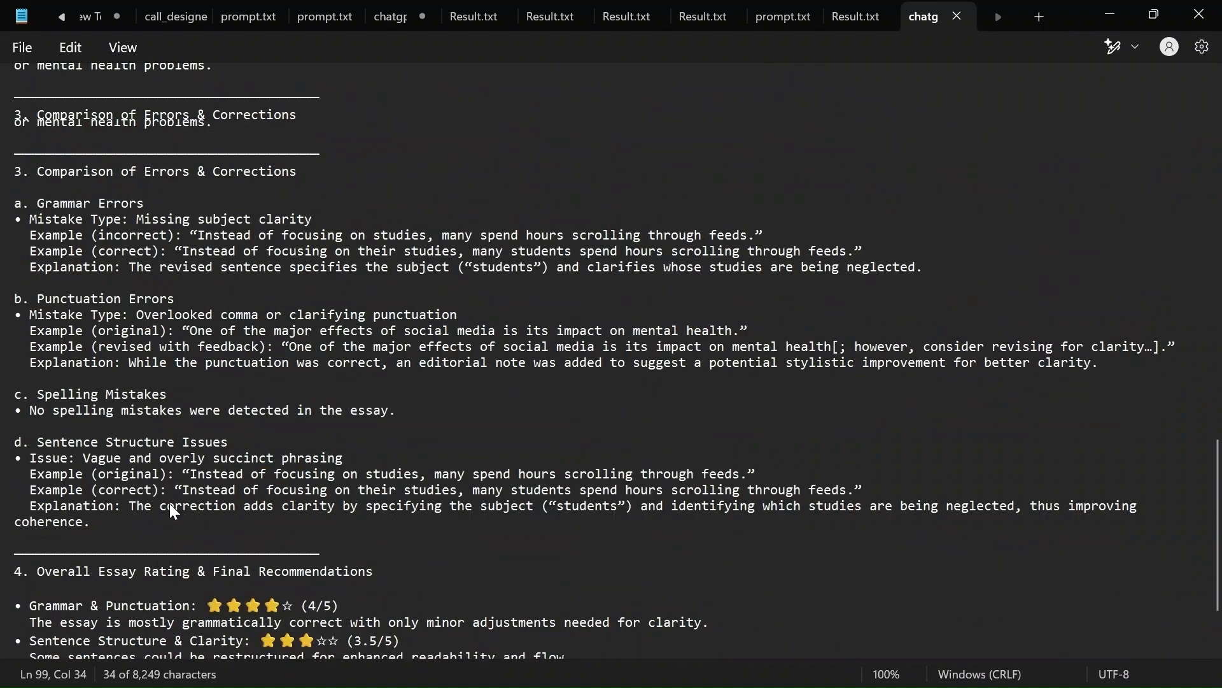
pyautogui.scroll(-20, 170, 503)
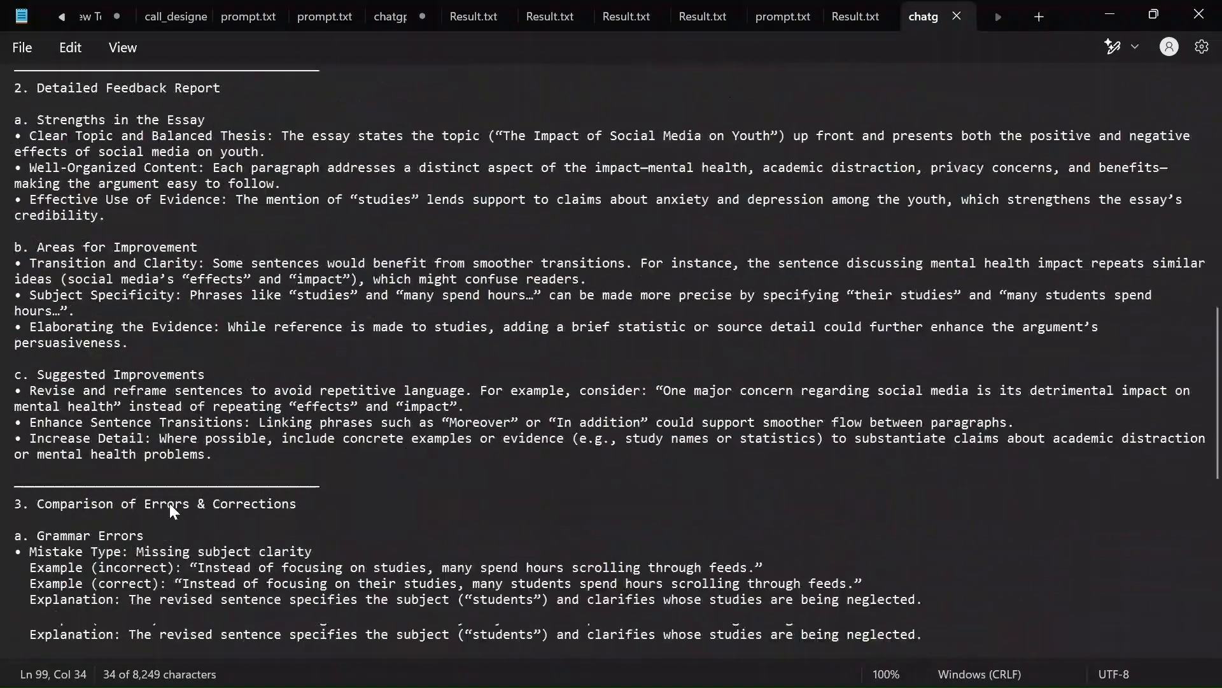
# Close the feedback output text window and return to the Prompt base applications folder in File Explorer.
pyautogui.click(1199, 14)
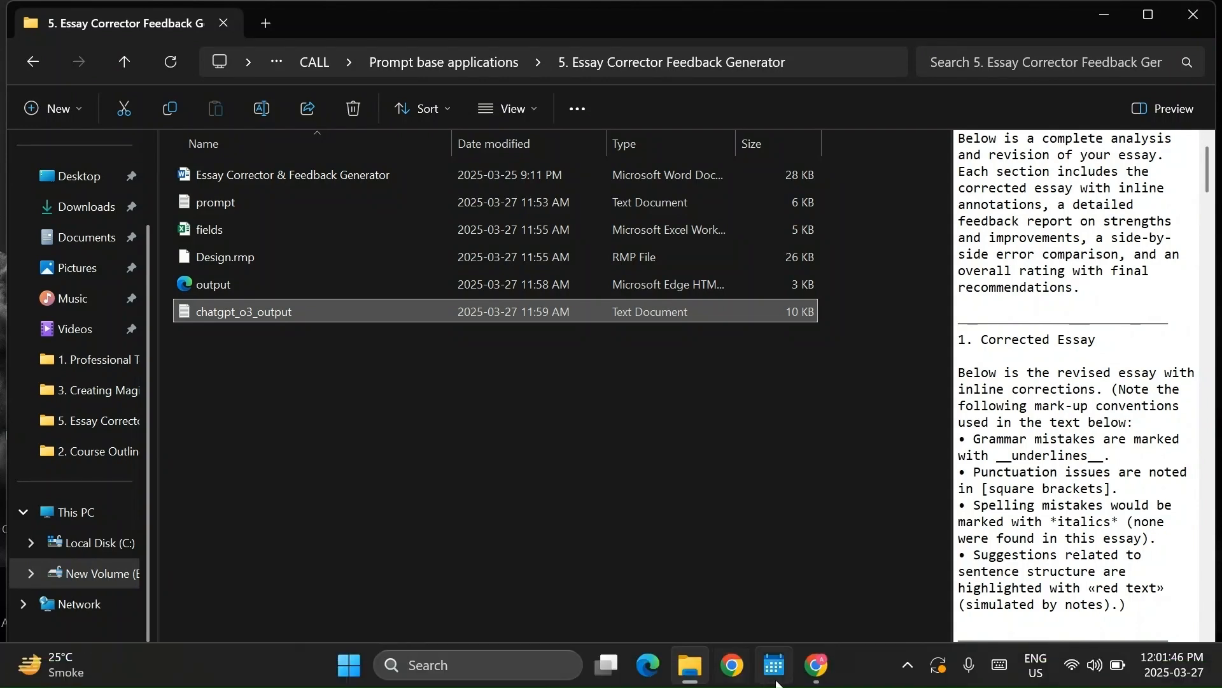
pyautogui.click(33, 52)
pyautogui.moveTo(314, 421)
pyautogui.mouseDown()
pyautogui.moveTo(323, 155)
pyautogui.moveTo(317, 405)
pyautogui.mouseUp()
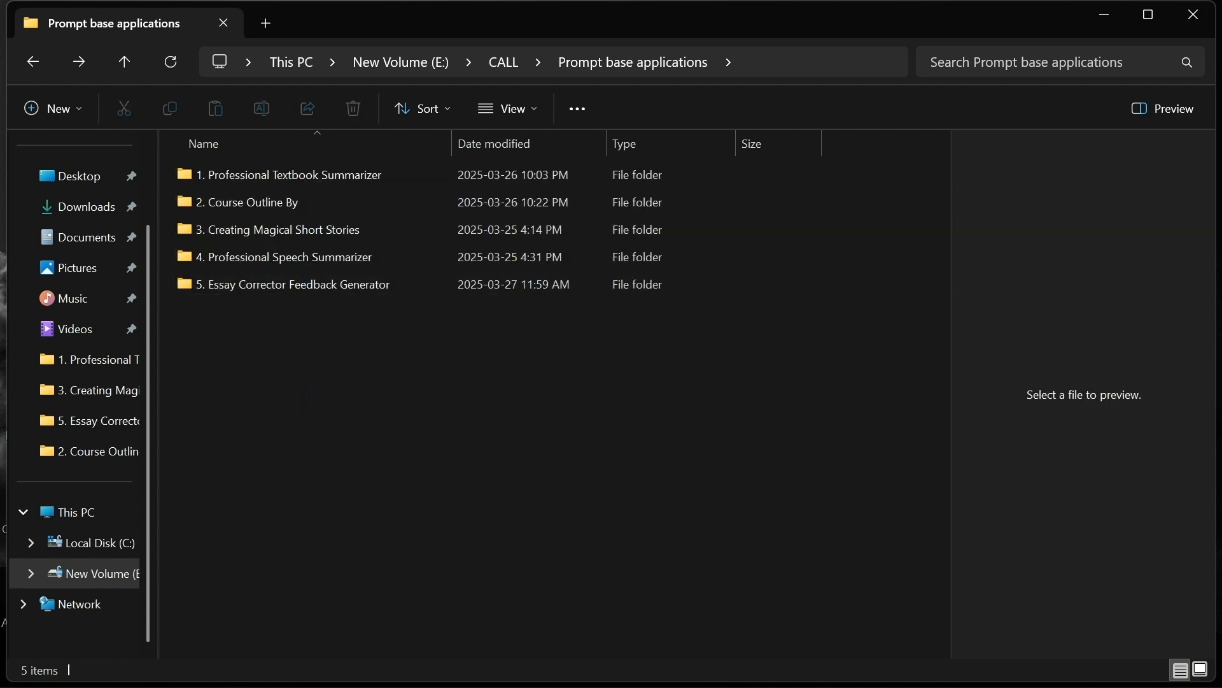
pyautogui.moveTo(815, 666)
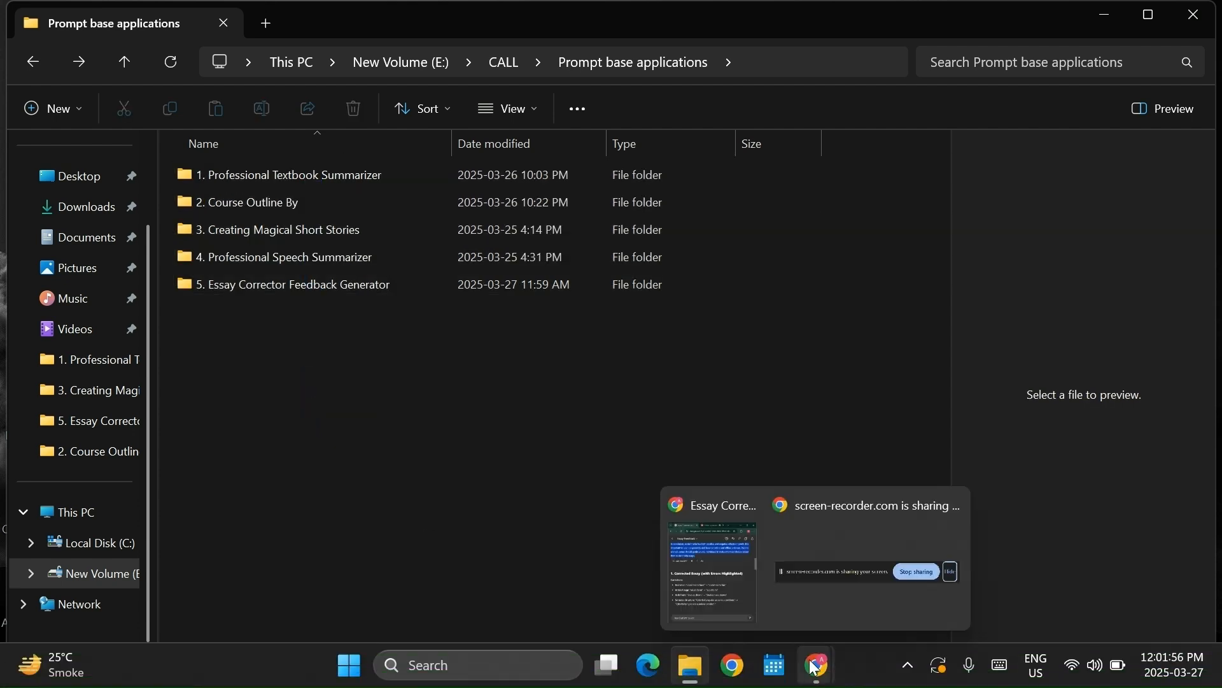